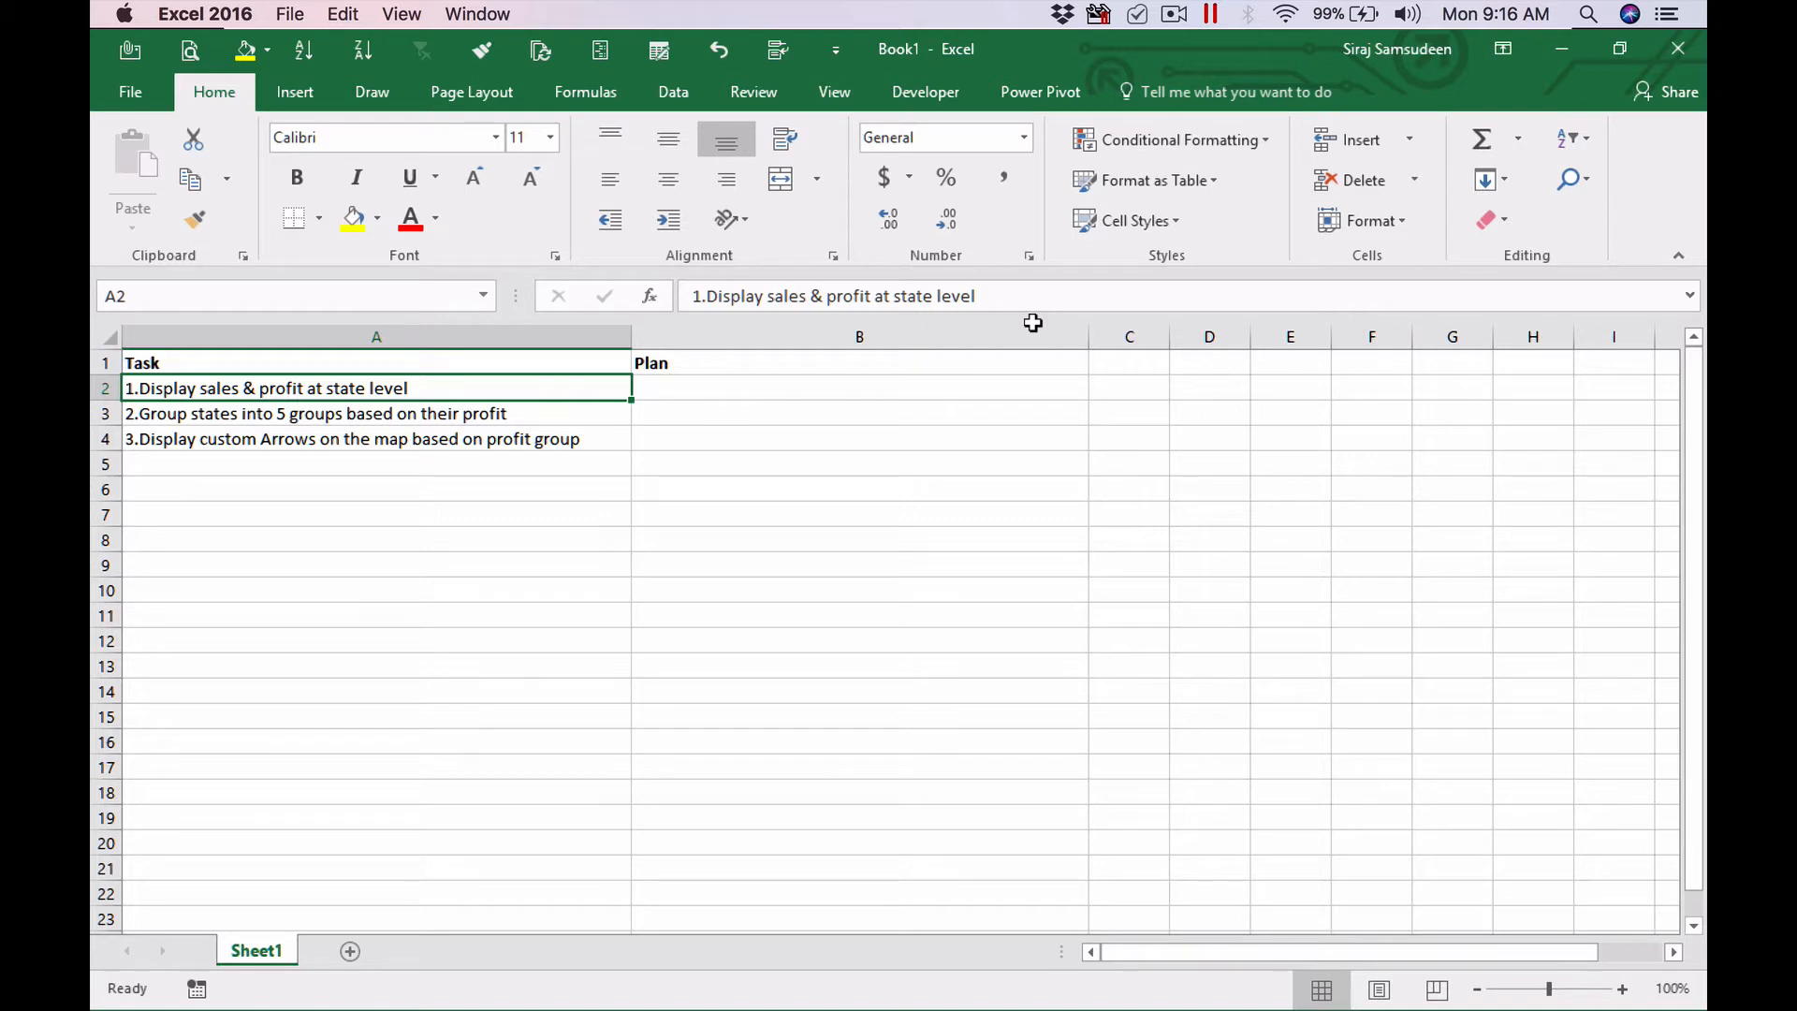
Enter "Default behaviour - Double click" in cell B2 as the plan for the first task.
key(Right)
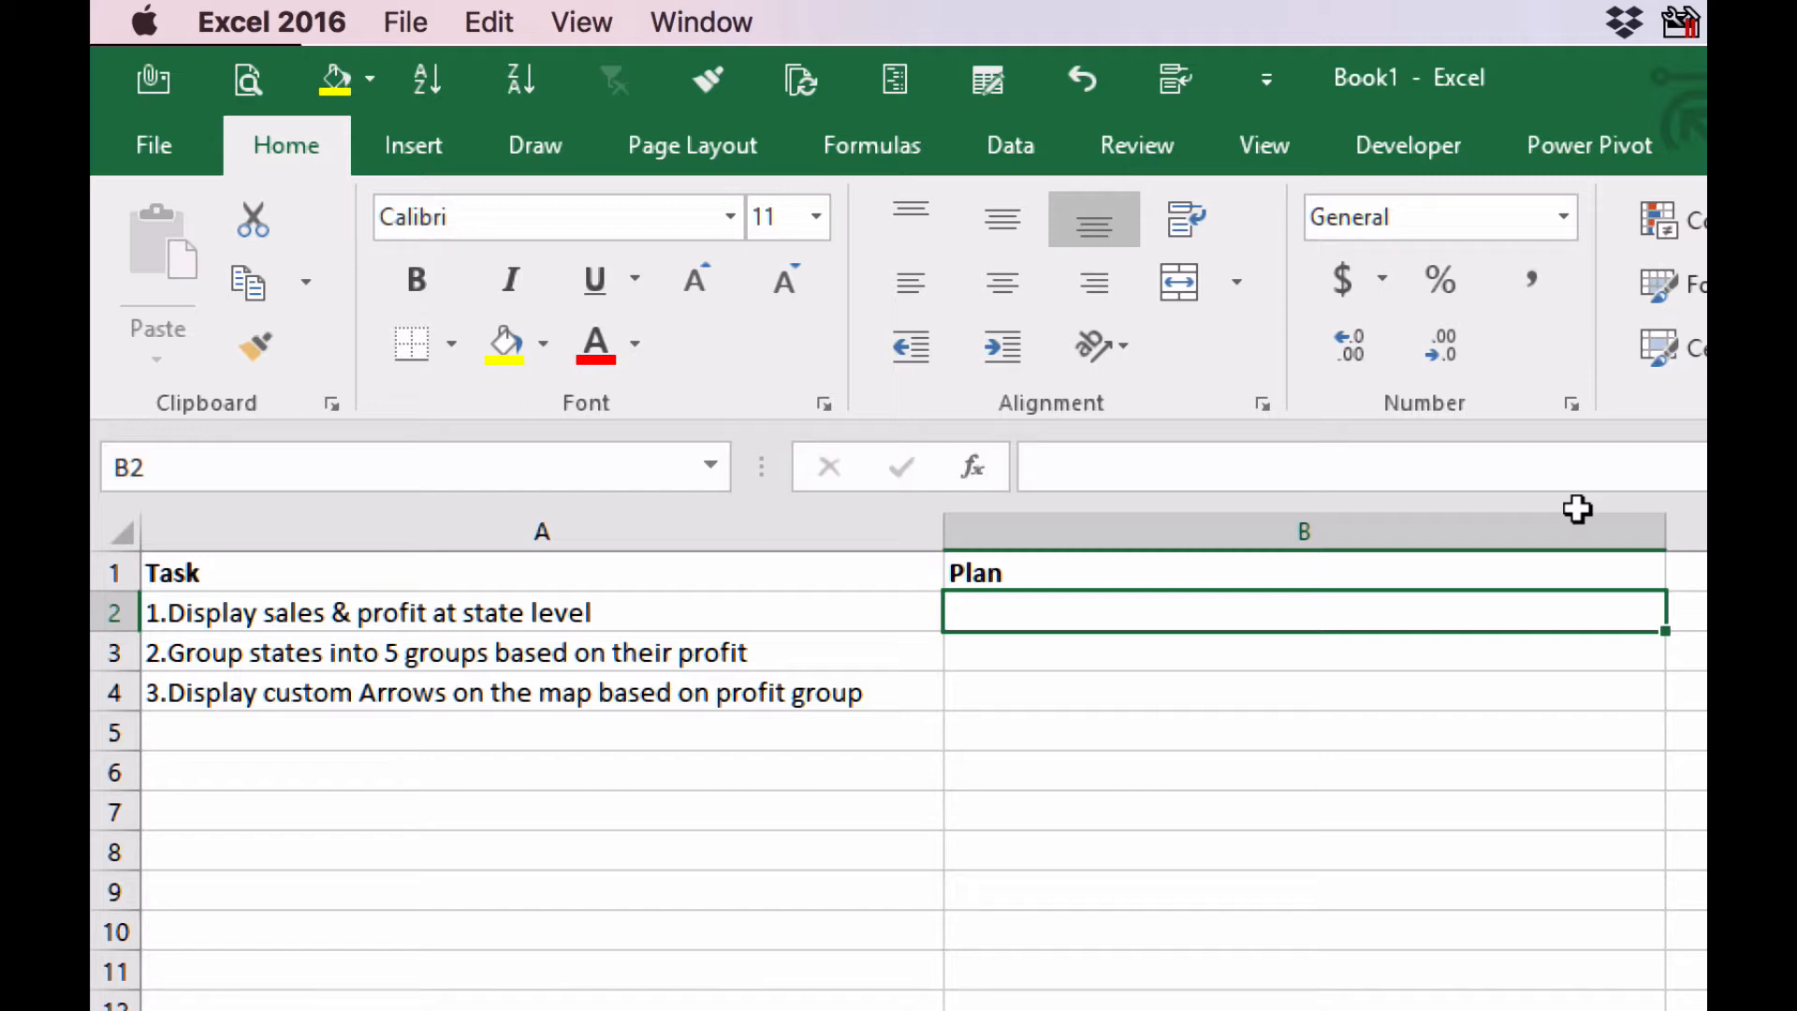
text(Defaut)
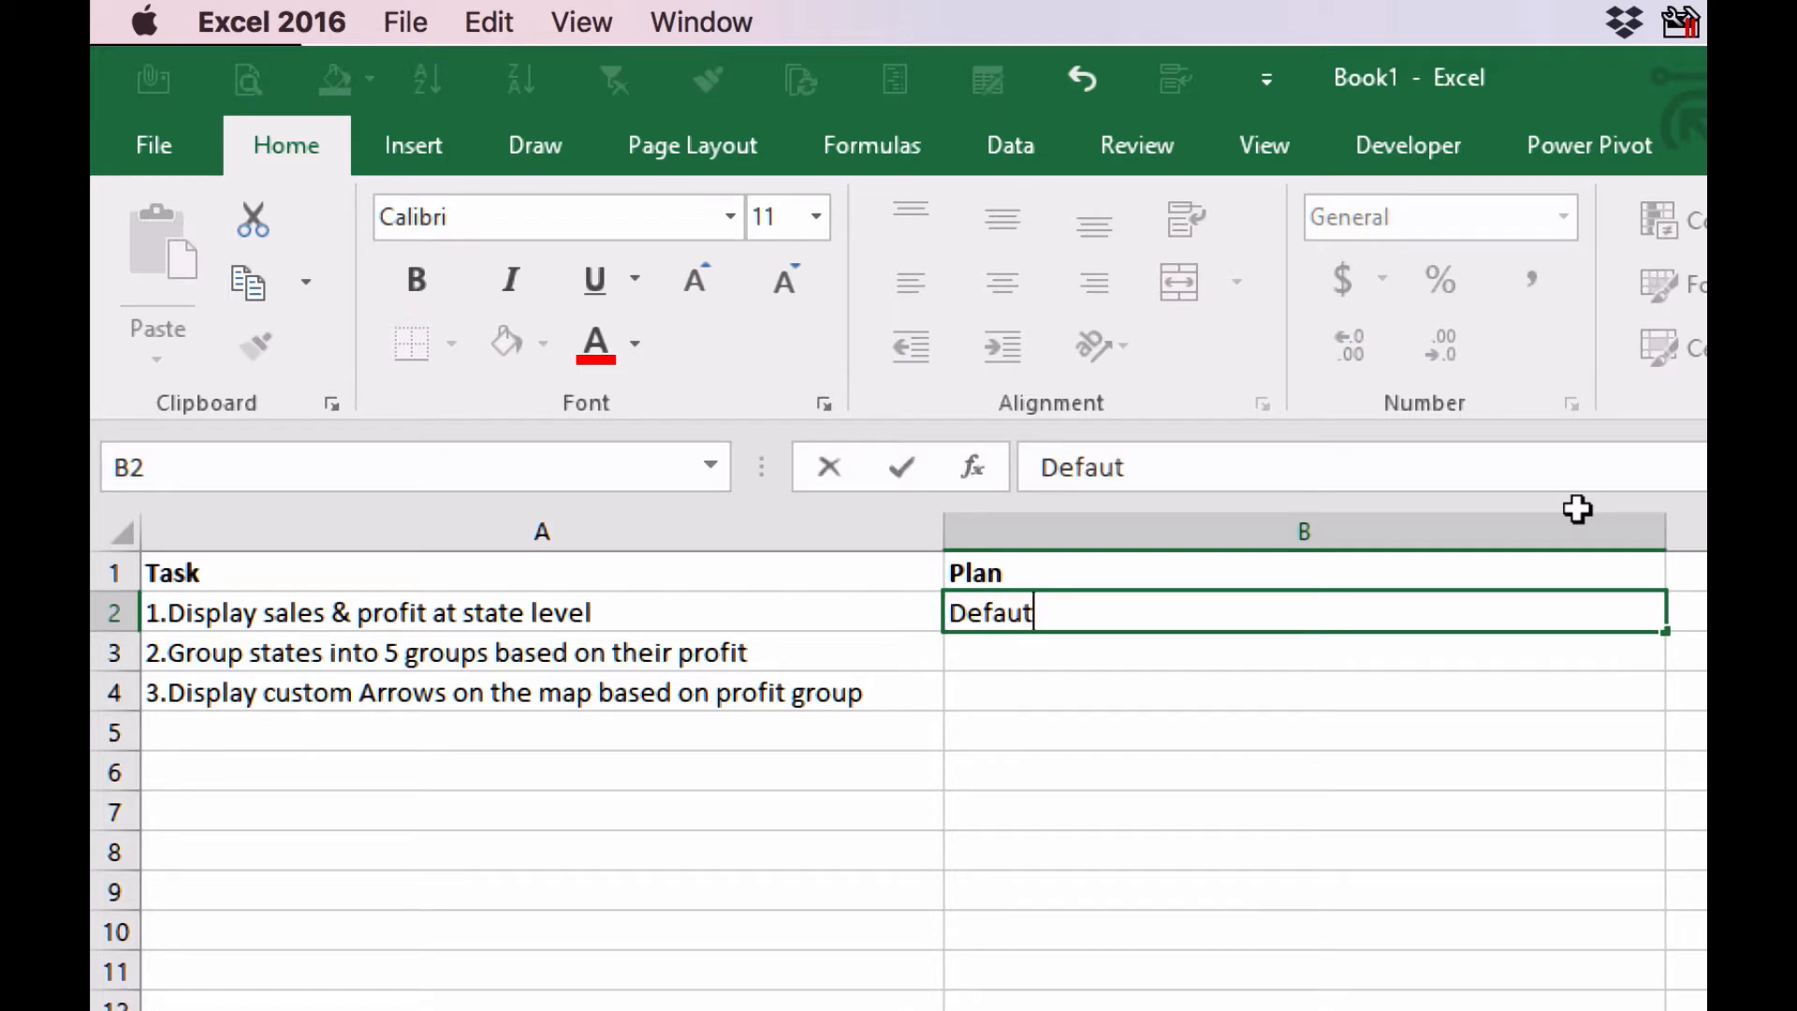
key(BackSpace)
text(lt be)
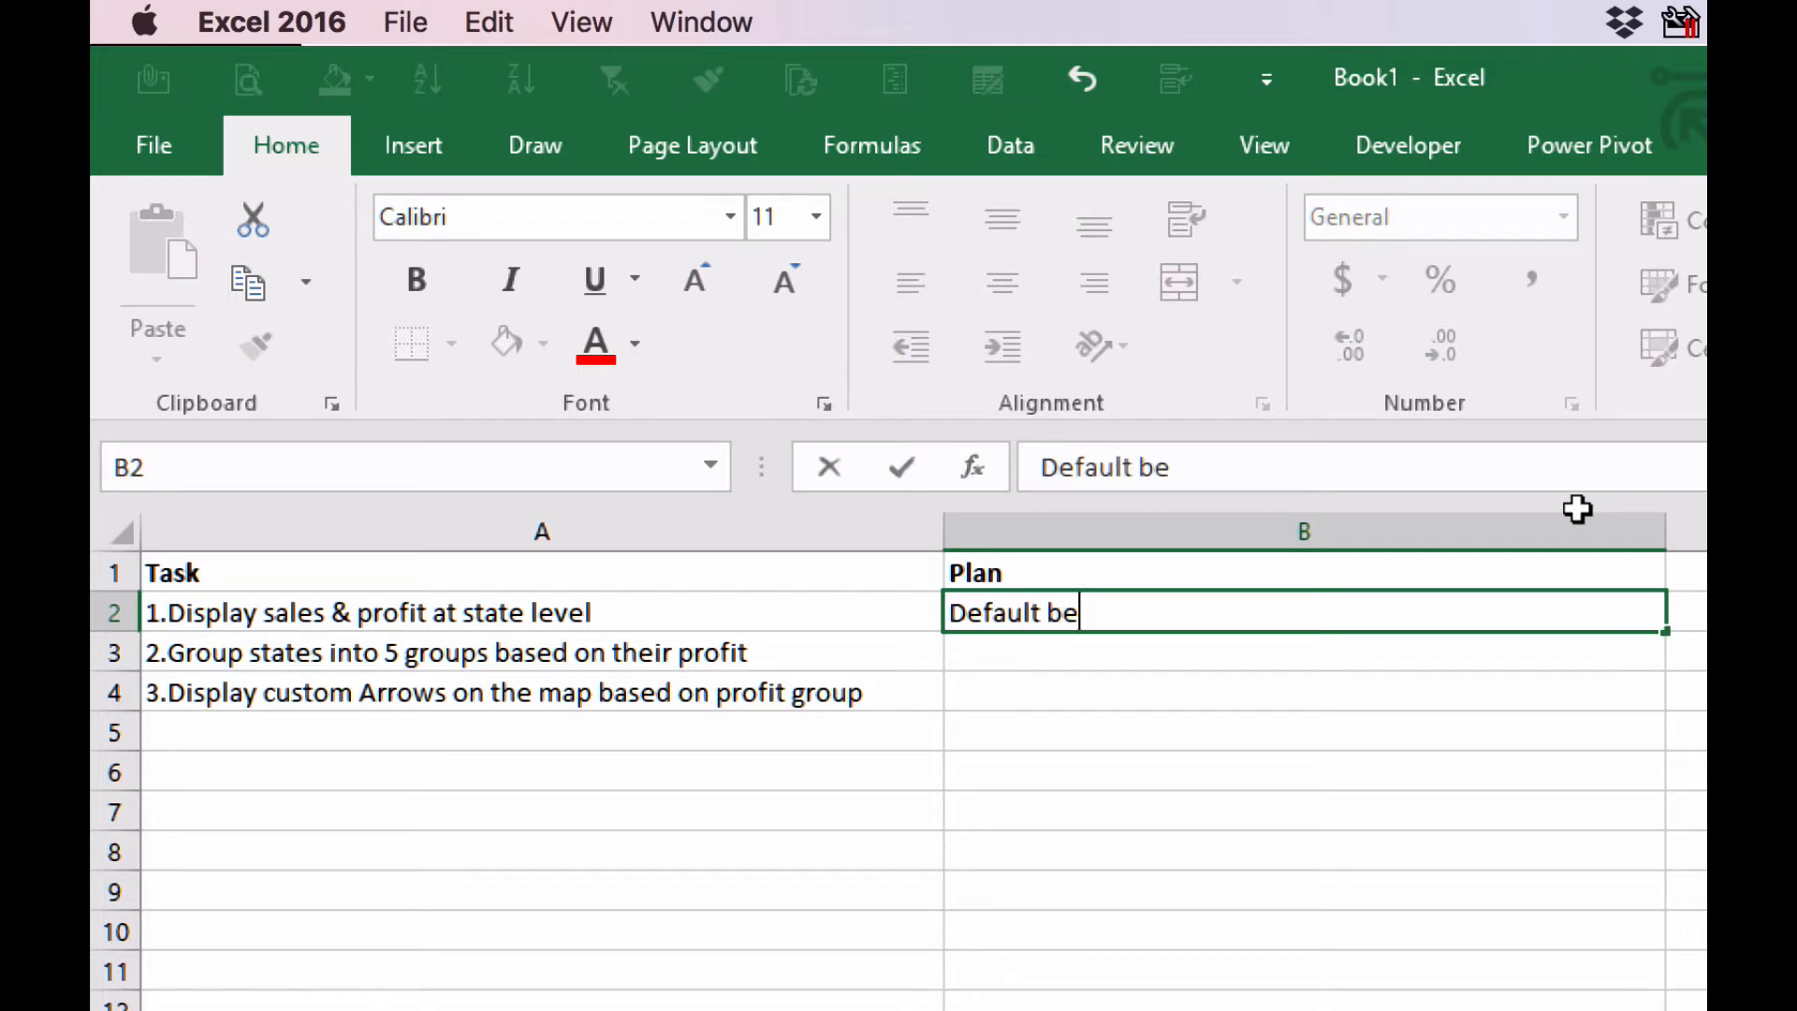
text(haviour - Double click)
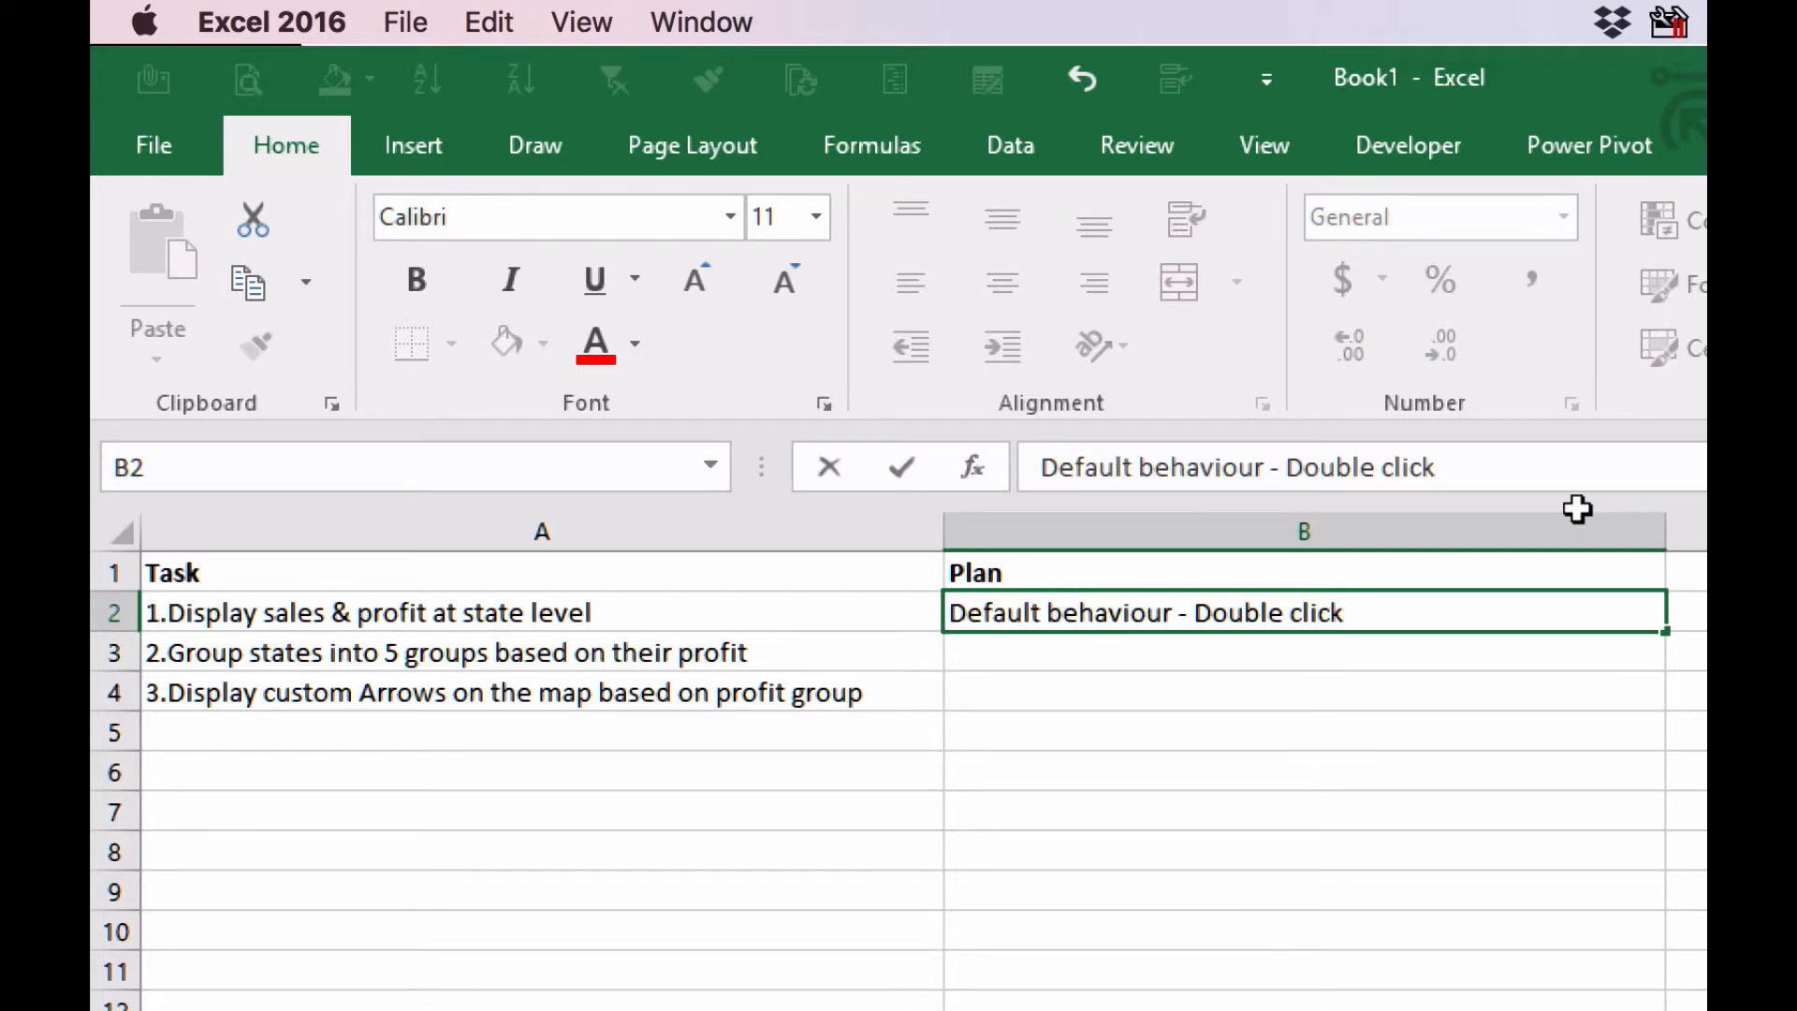
key(Return)
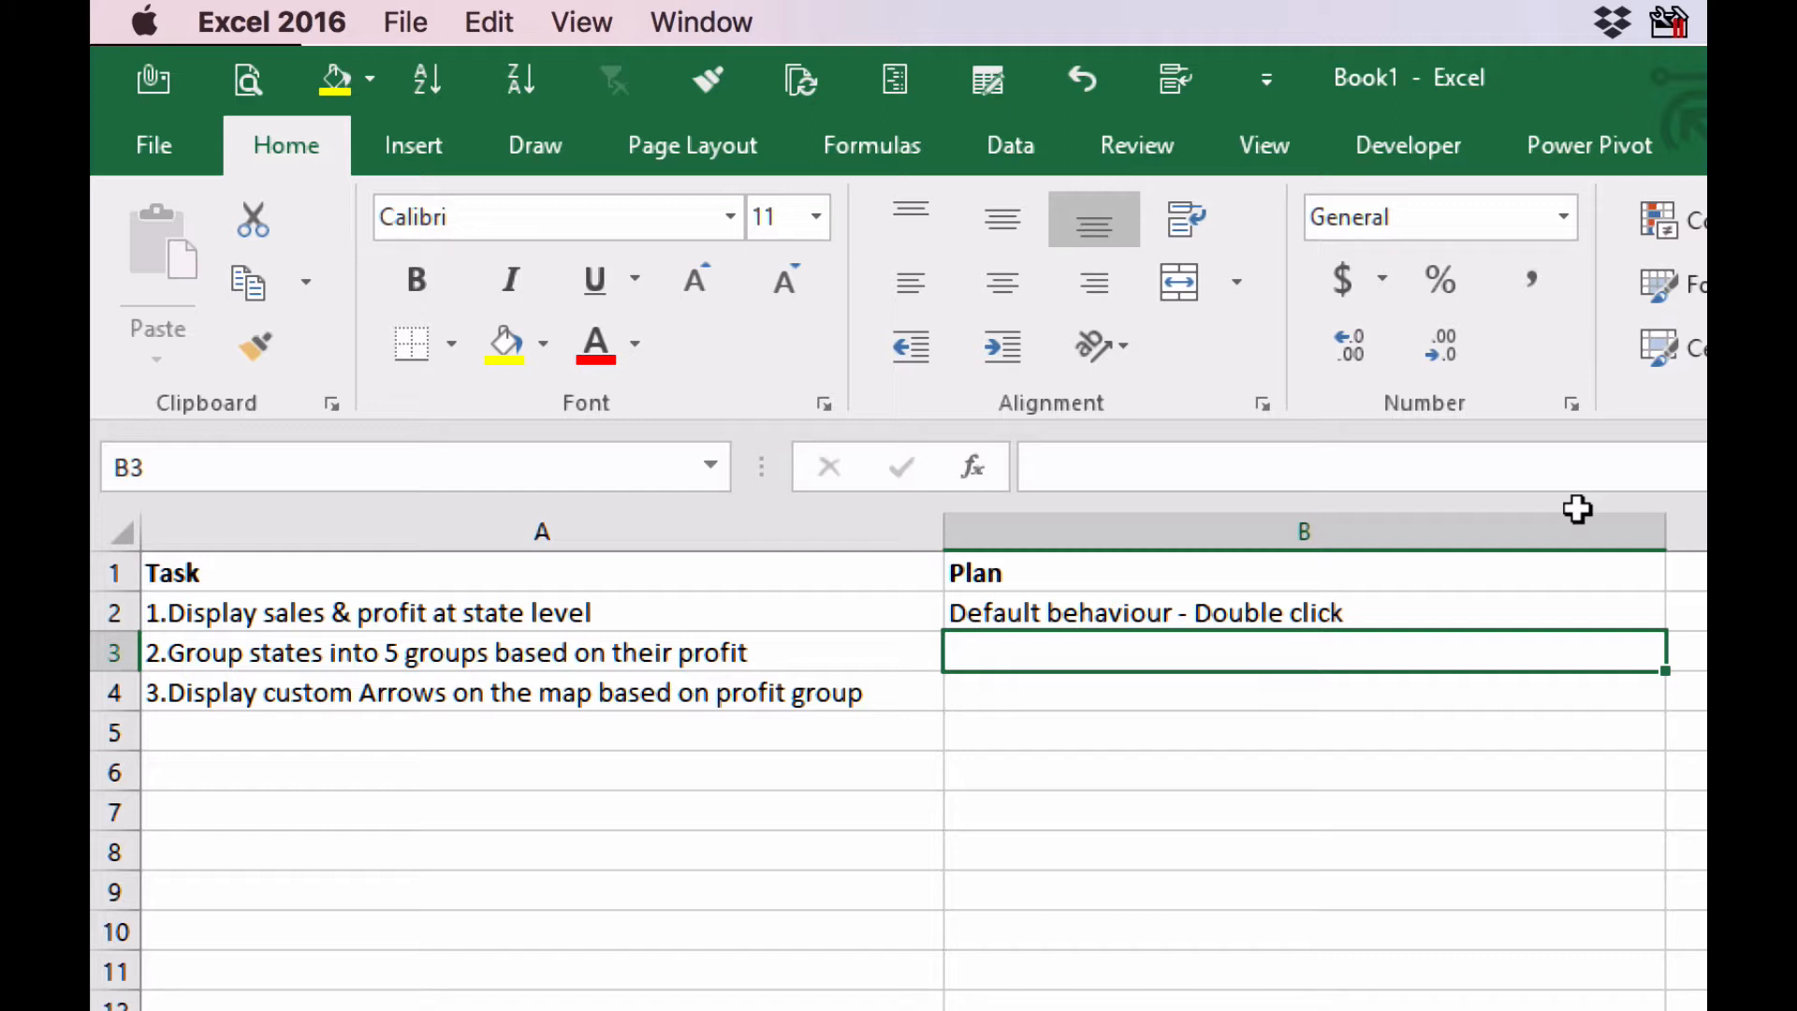
Enter "Profit bins" in cell B3 and "Change the shapes" in cell B4 as plans for the remaining tasks.
text(Pfo)
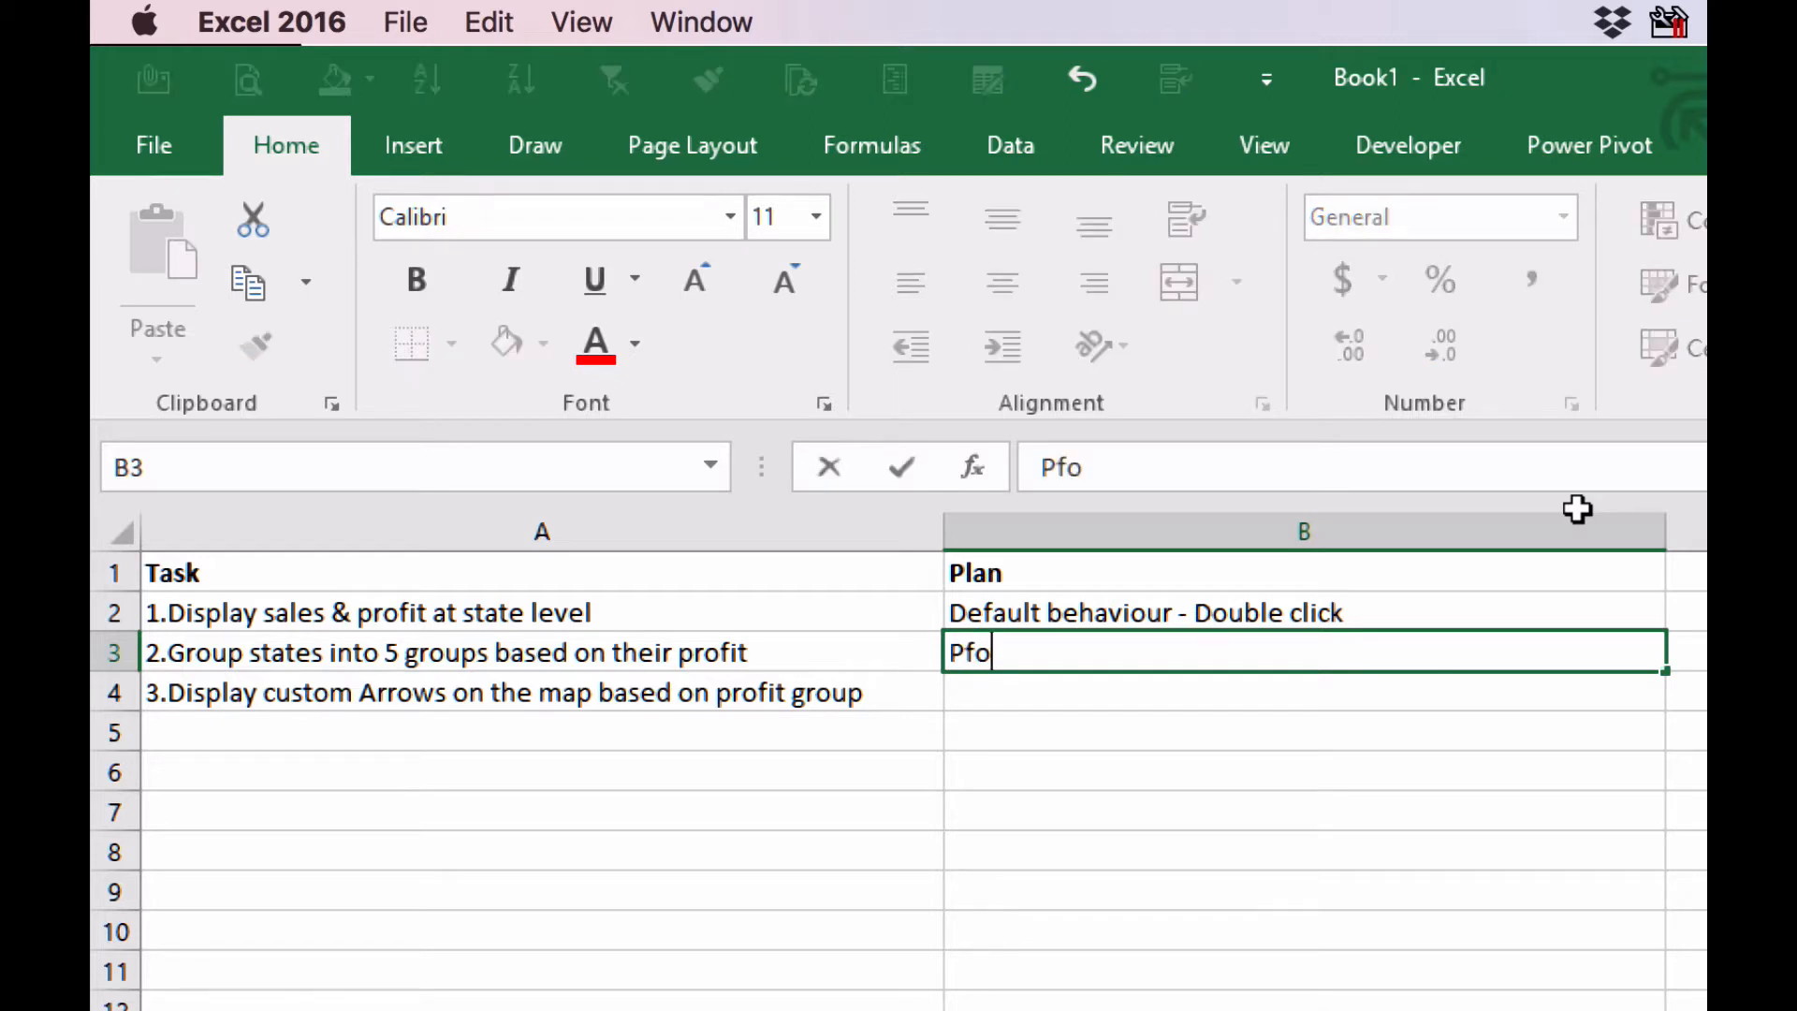
key(BackSpace)
key(BackSpace)
text(or)
key(BackSpace)
key(BackSpace)
text(rofit bins)
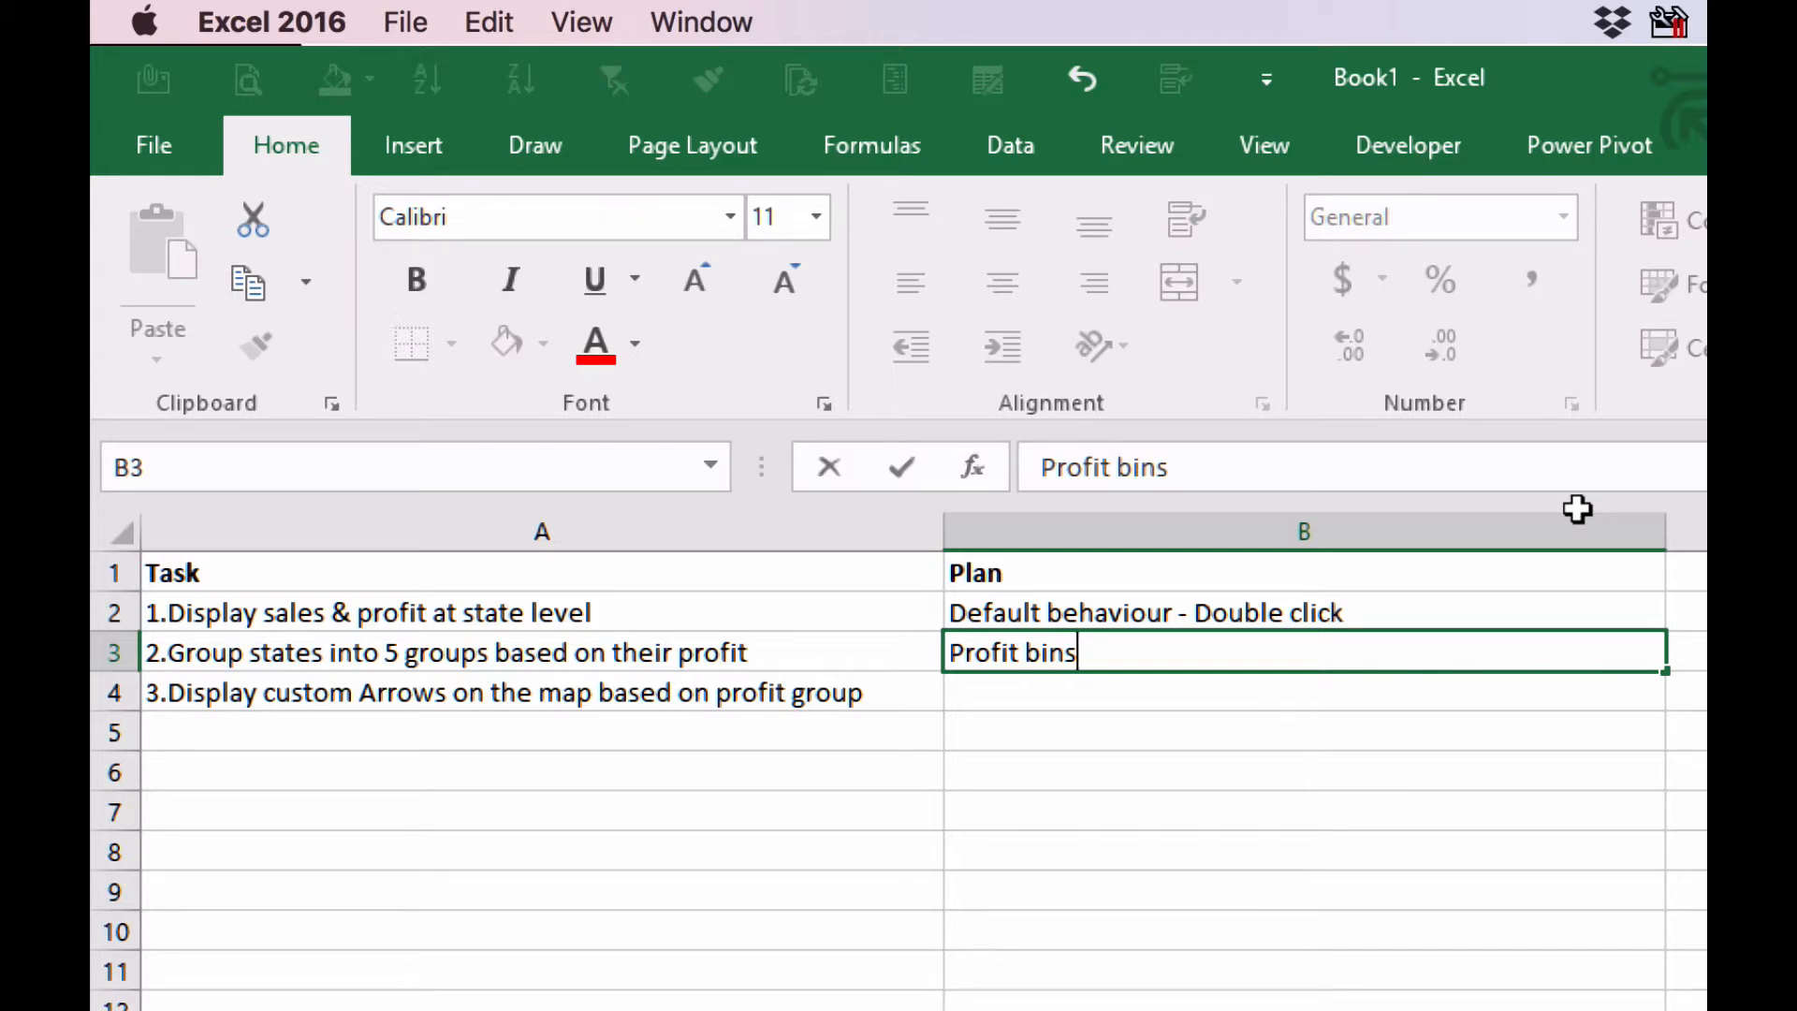
key(Return)
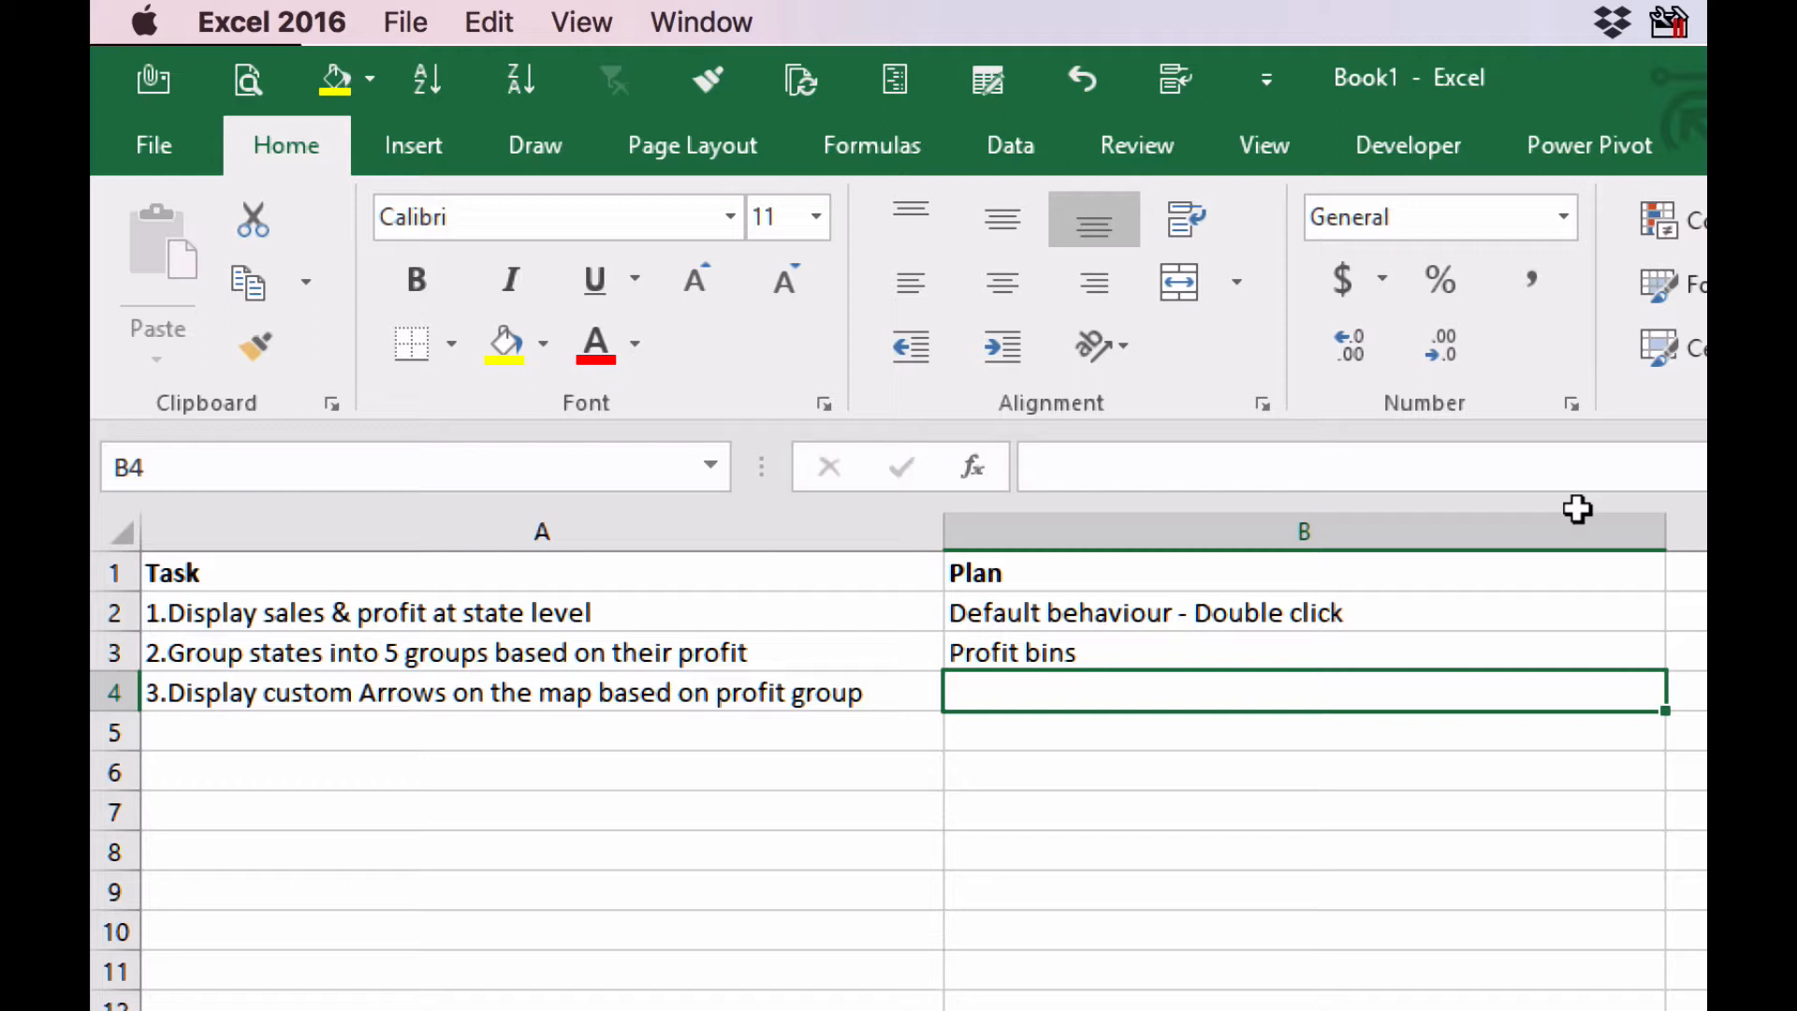
text(Change the shapes)
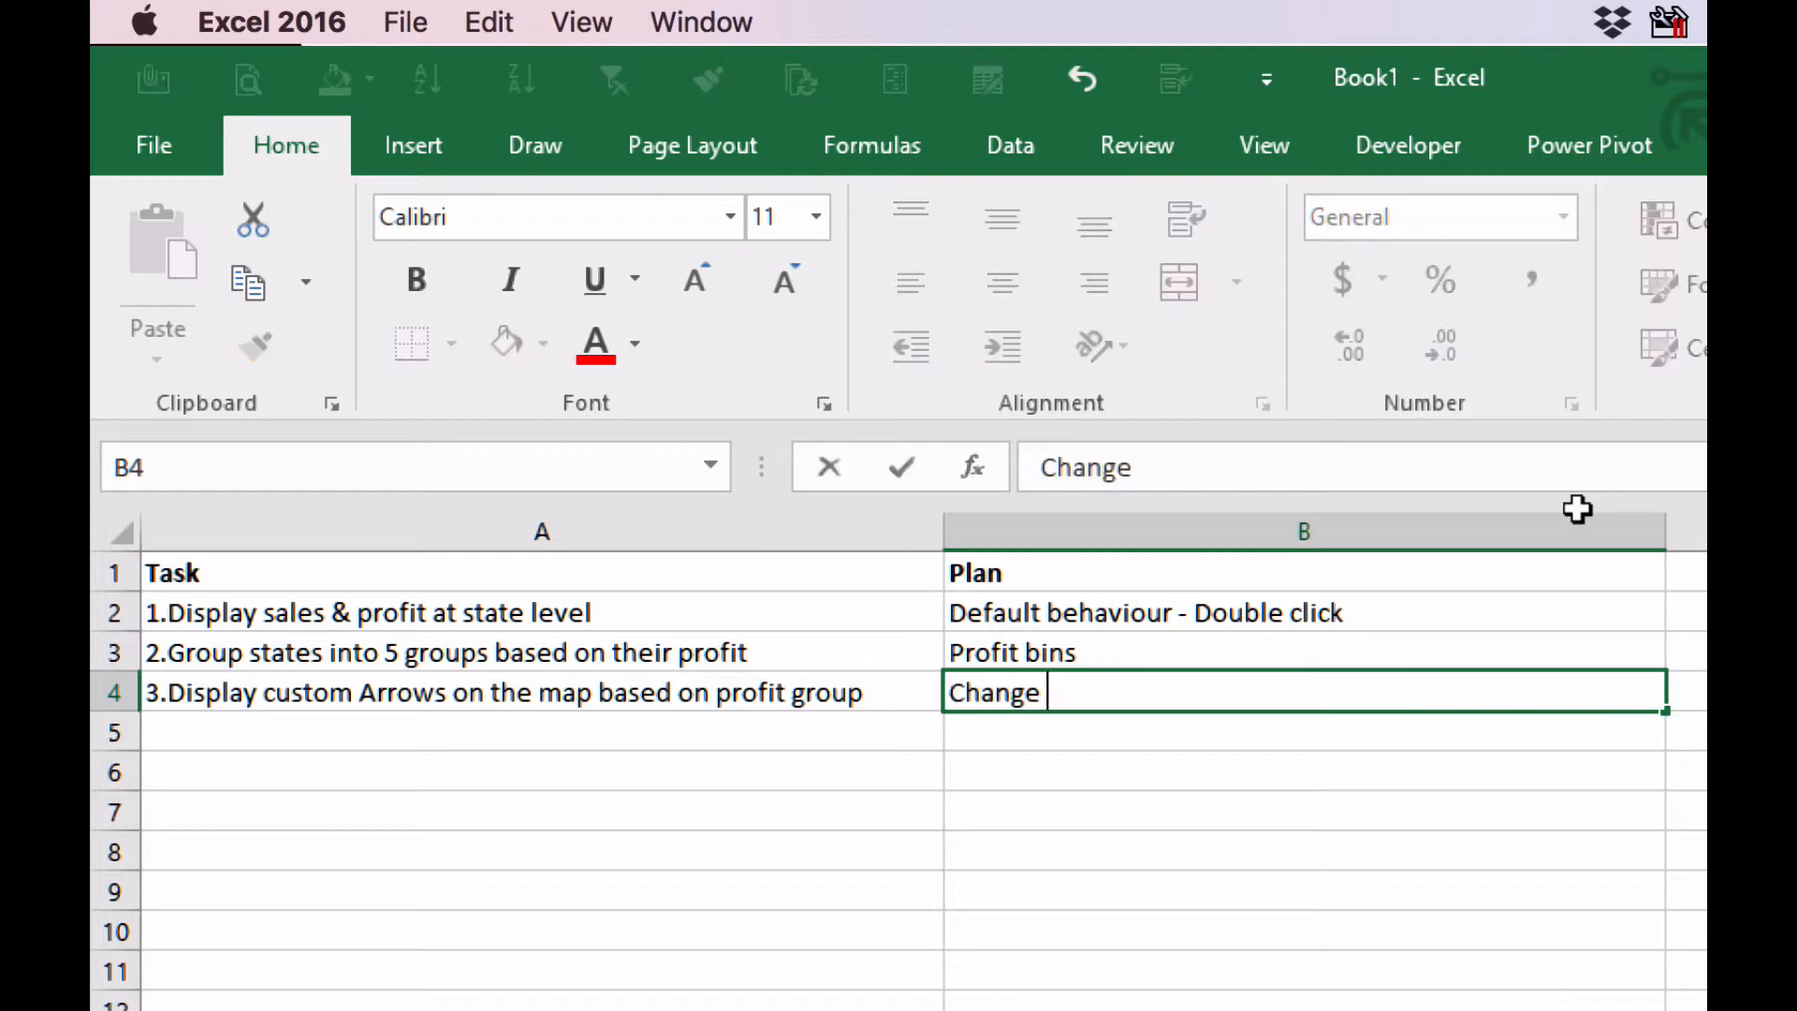
key(Return)
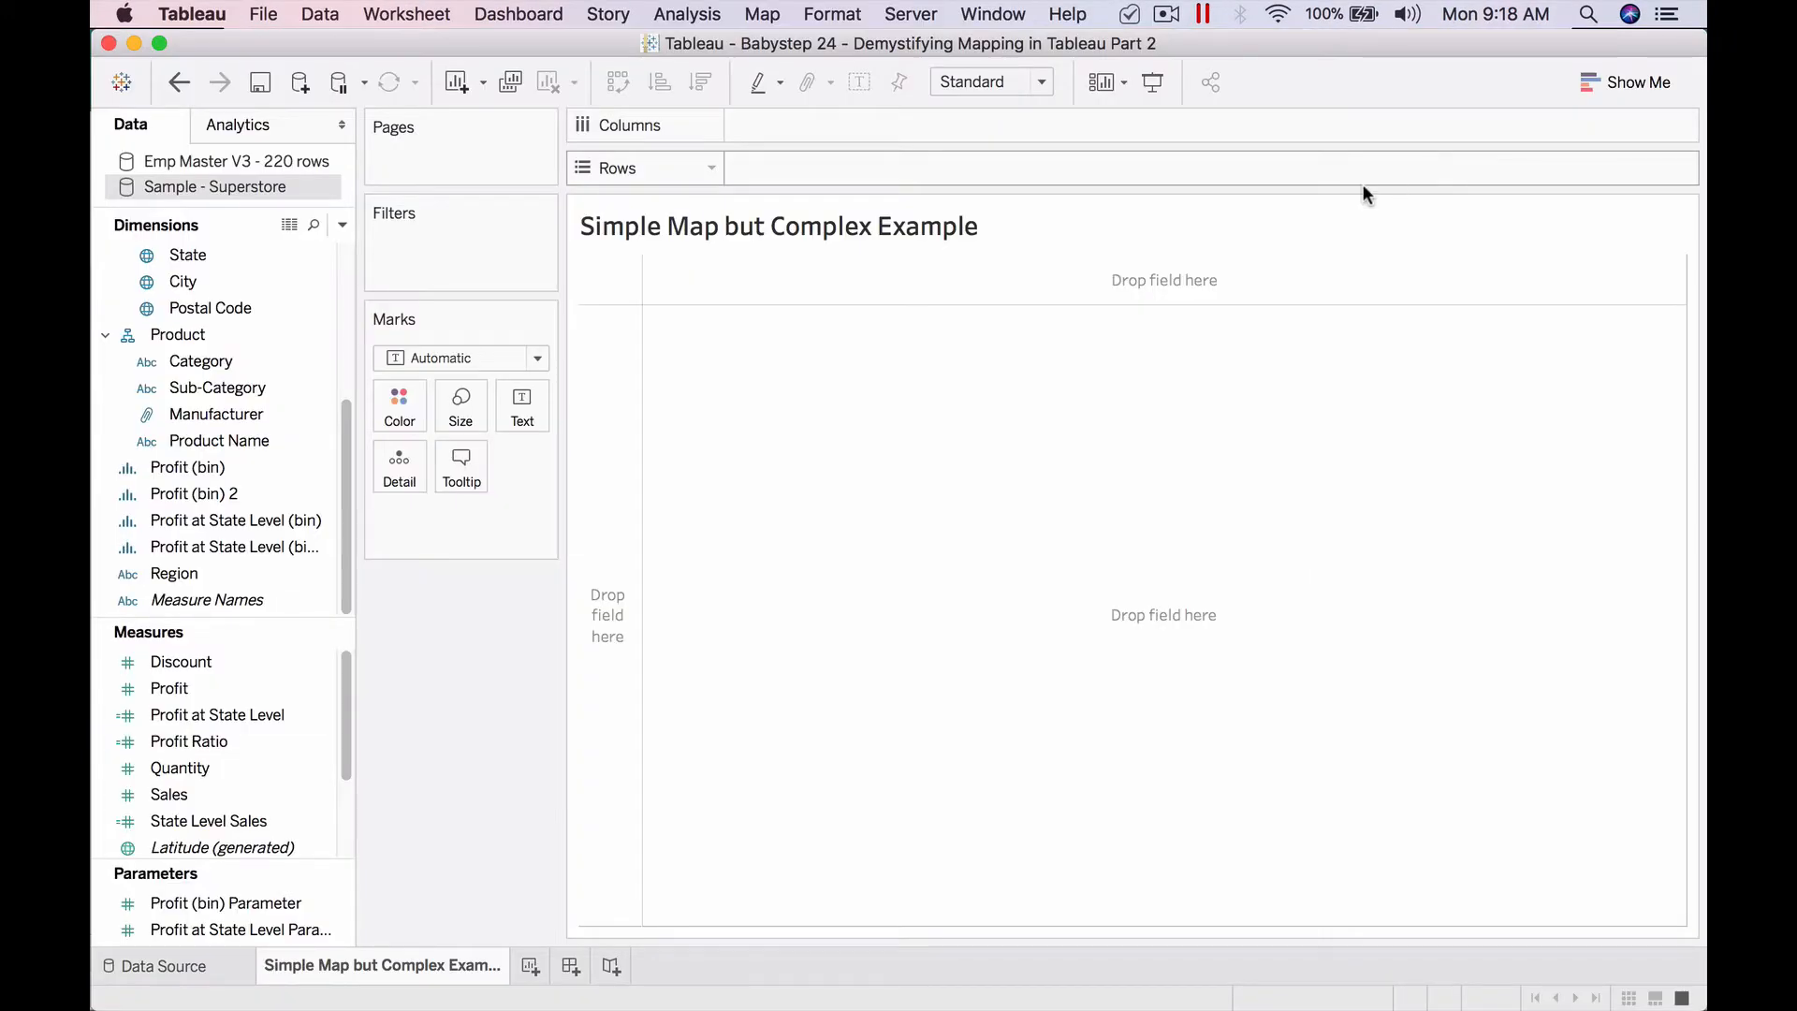
In Tableau, build a state-level map from State with Sales as mark size and Profit as mark color.
double_click(269, 262)
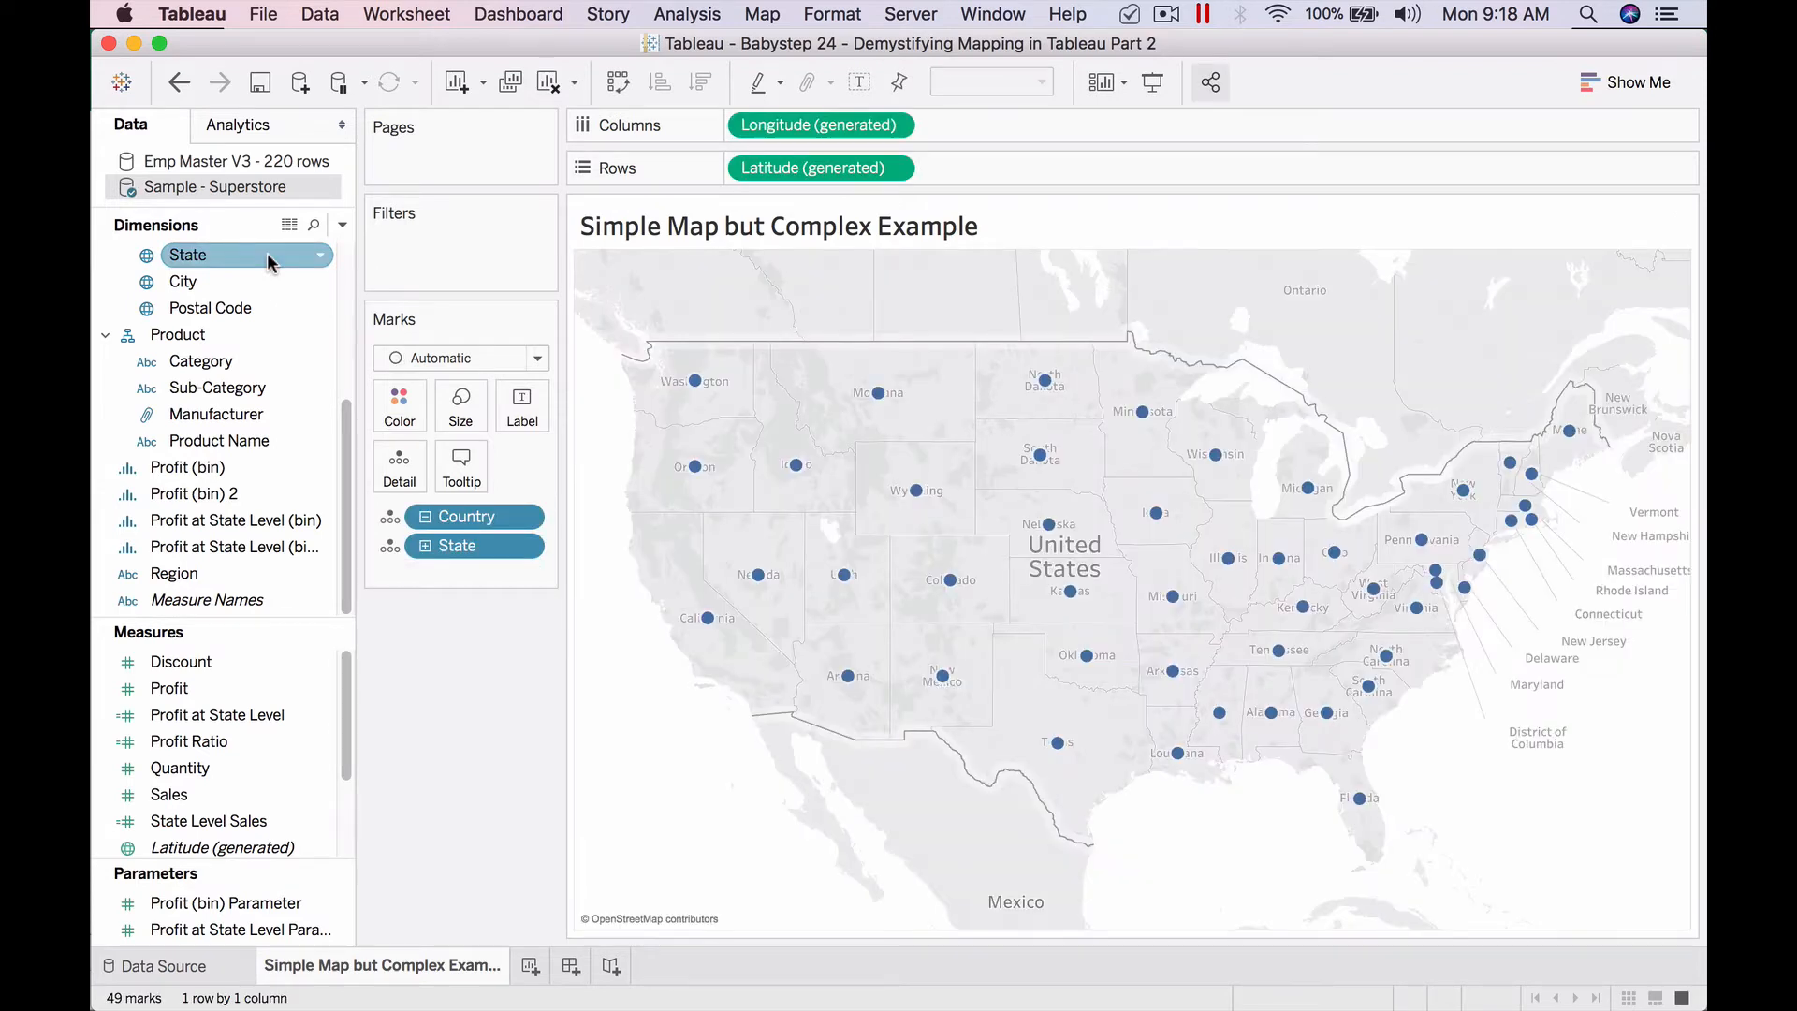
double_click(183, 794)
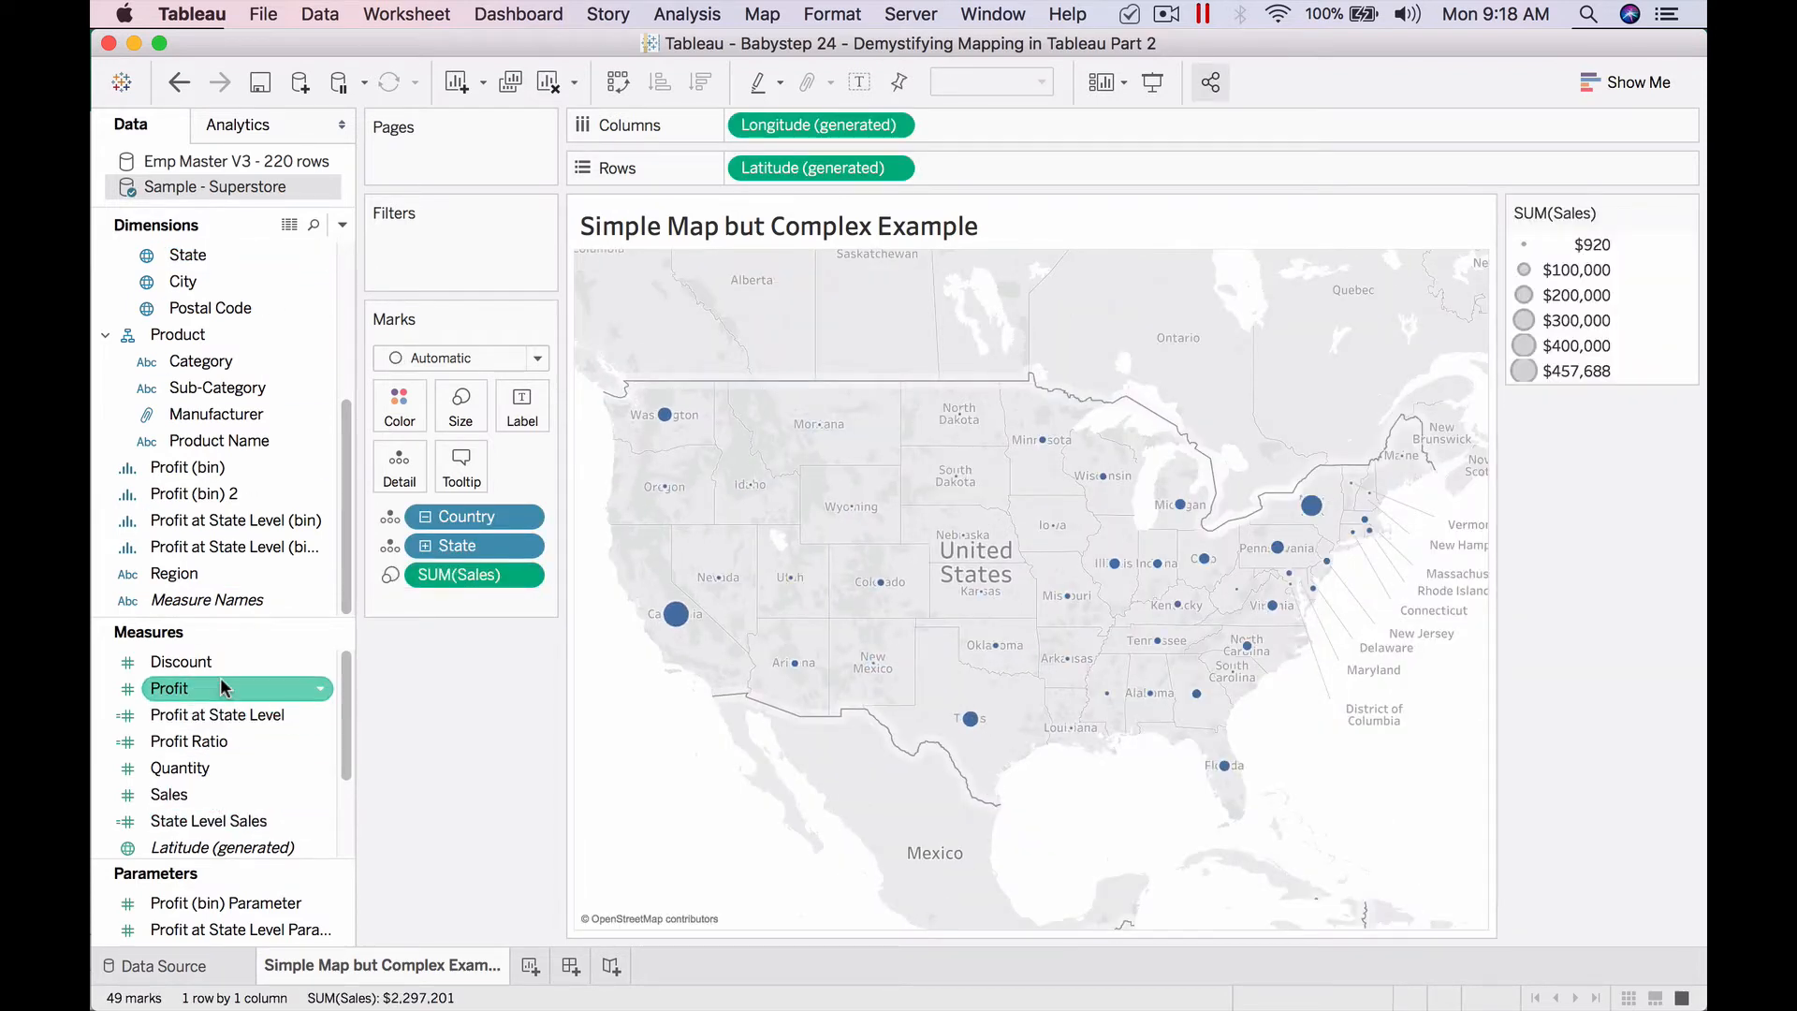
double_click(222, 684)
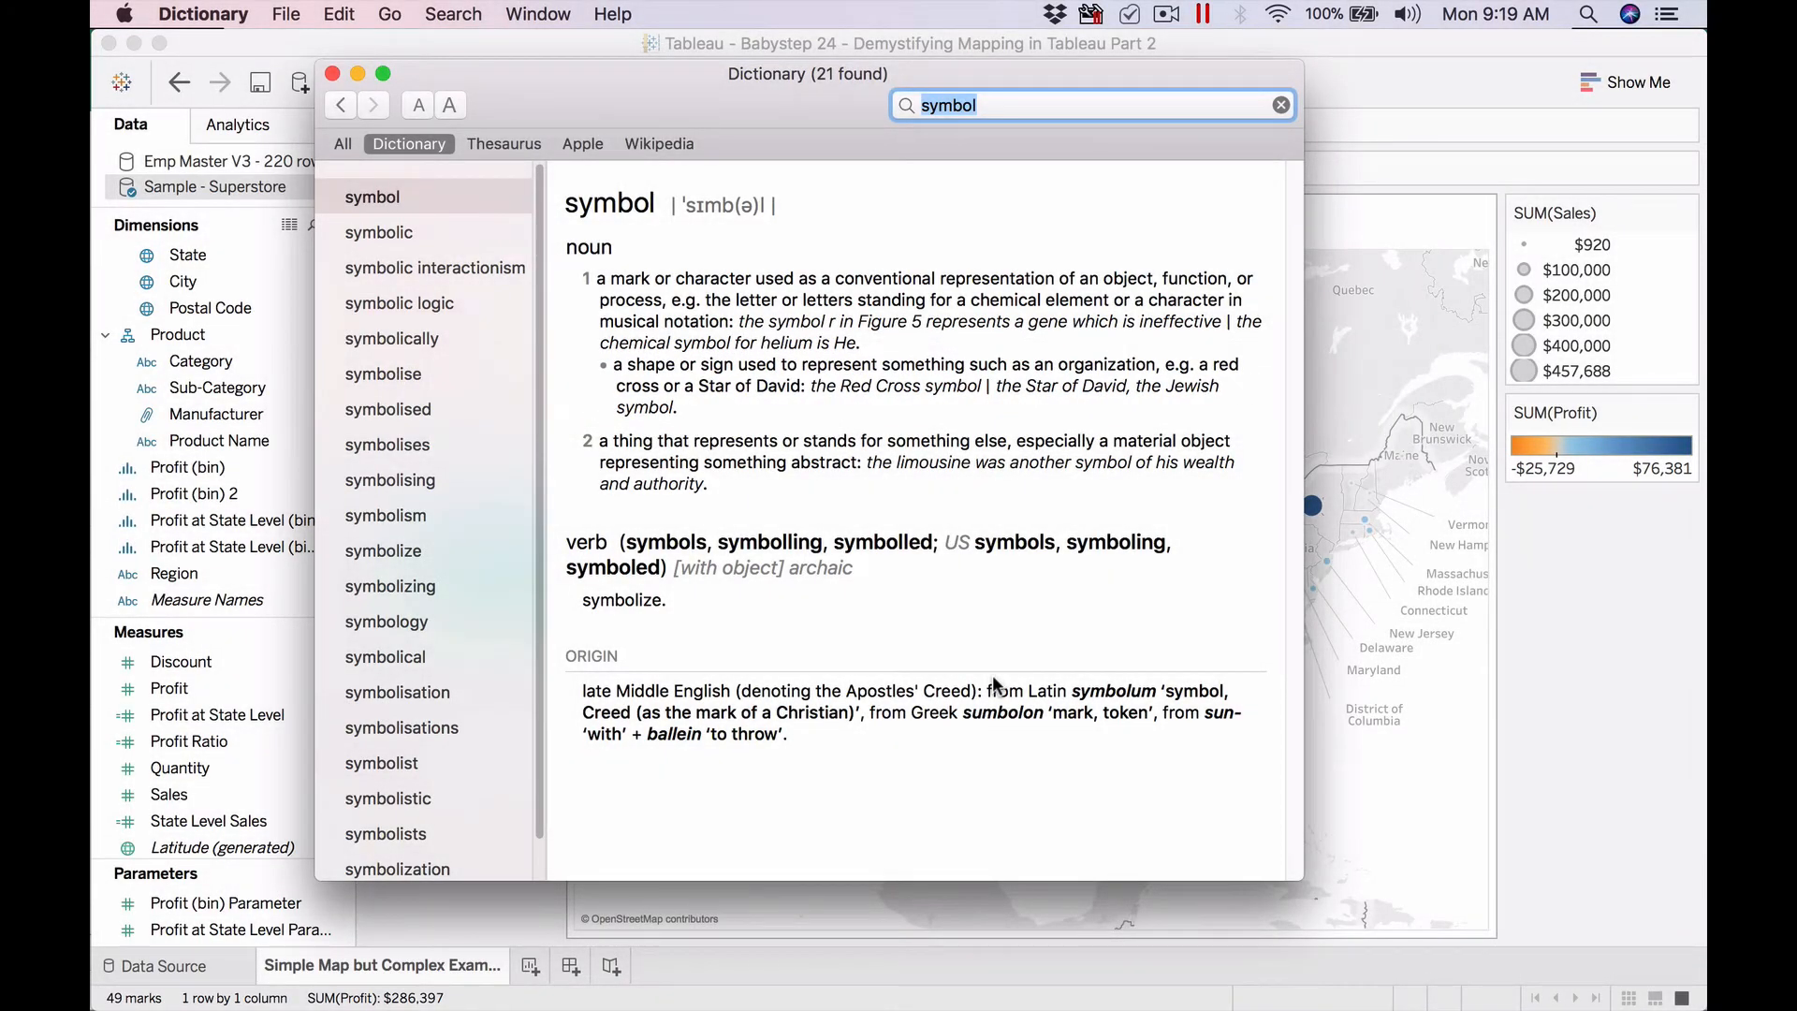
Put away the dictionary window and check the symbol map requirements in Show Me.
click(360, 77)
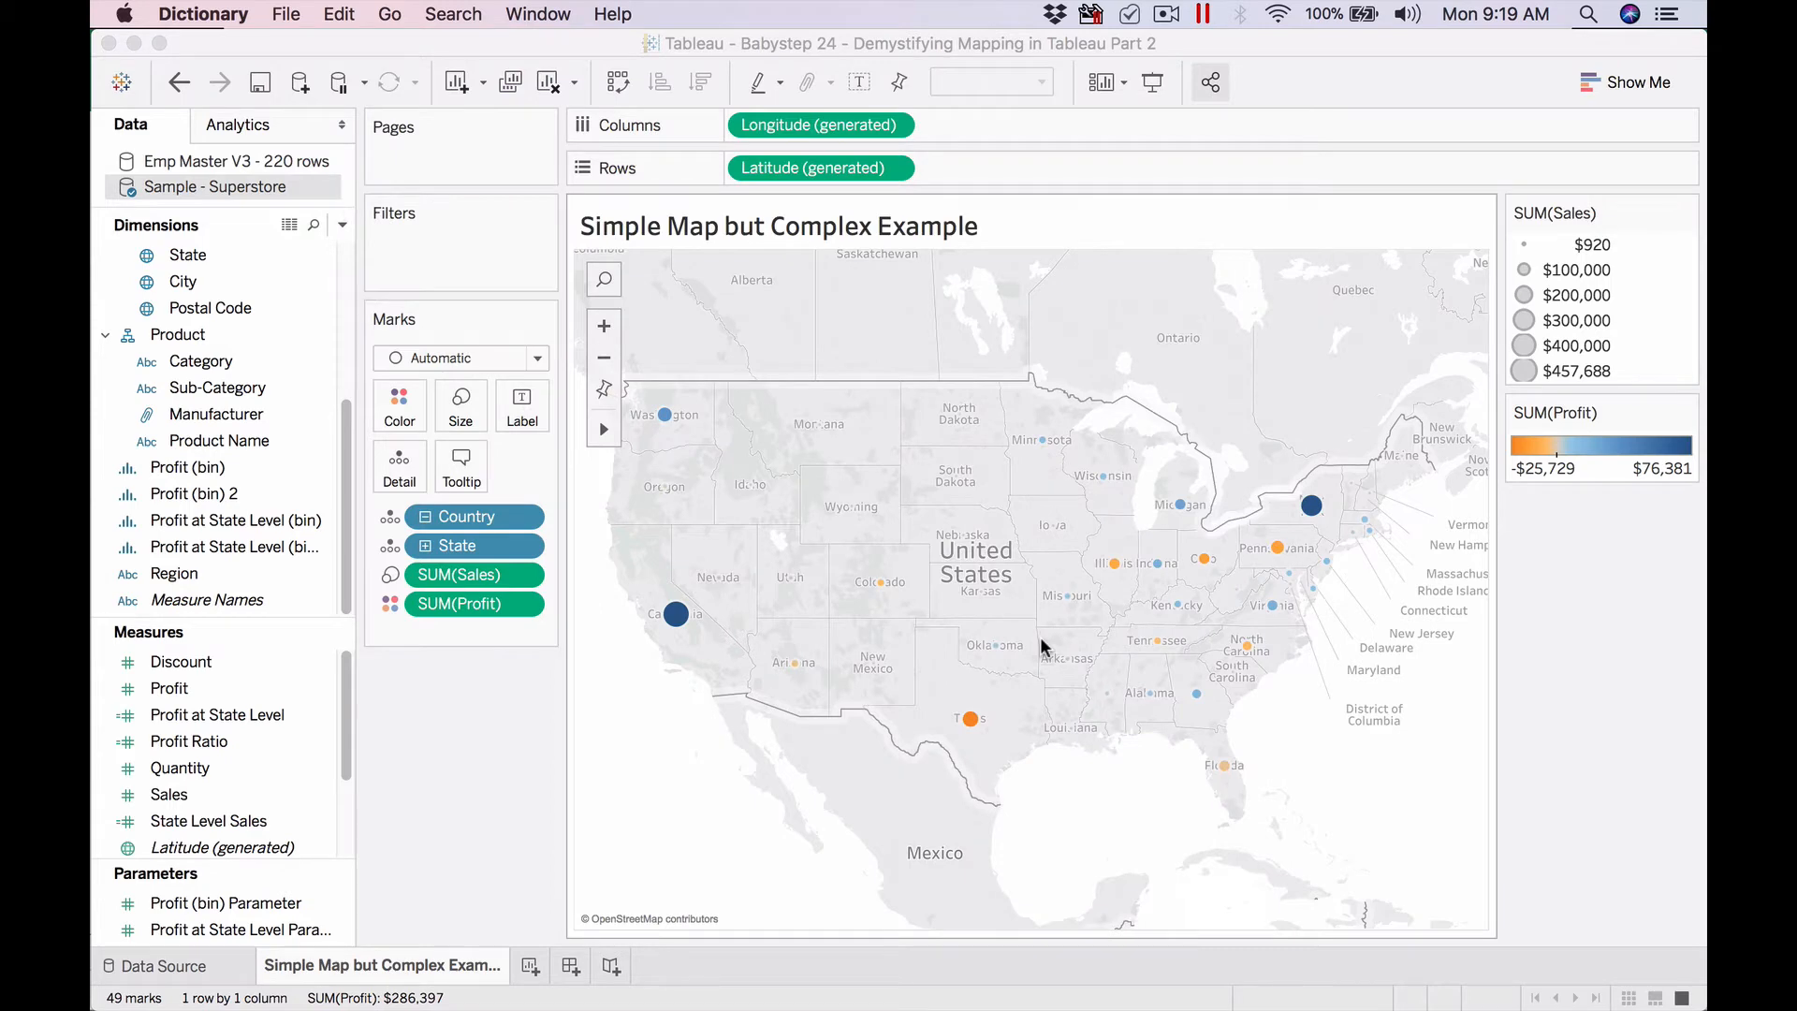
click(1643, 82)
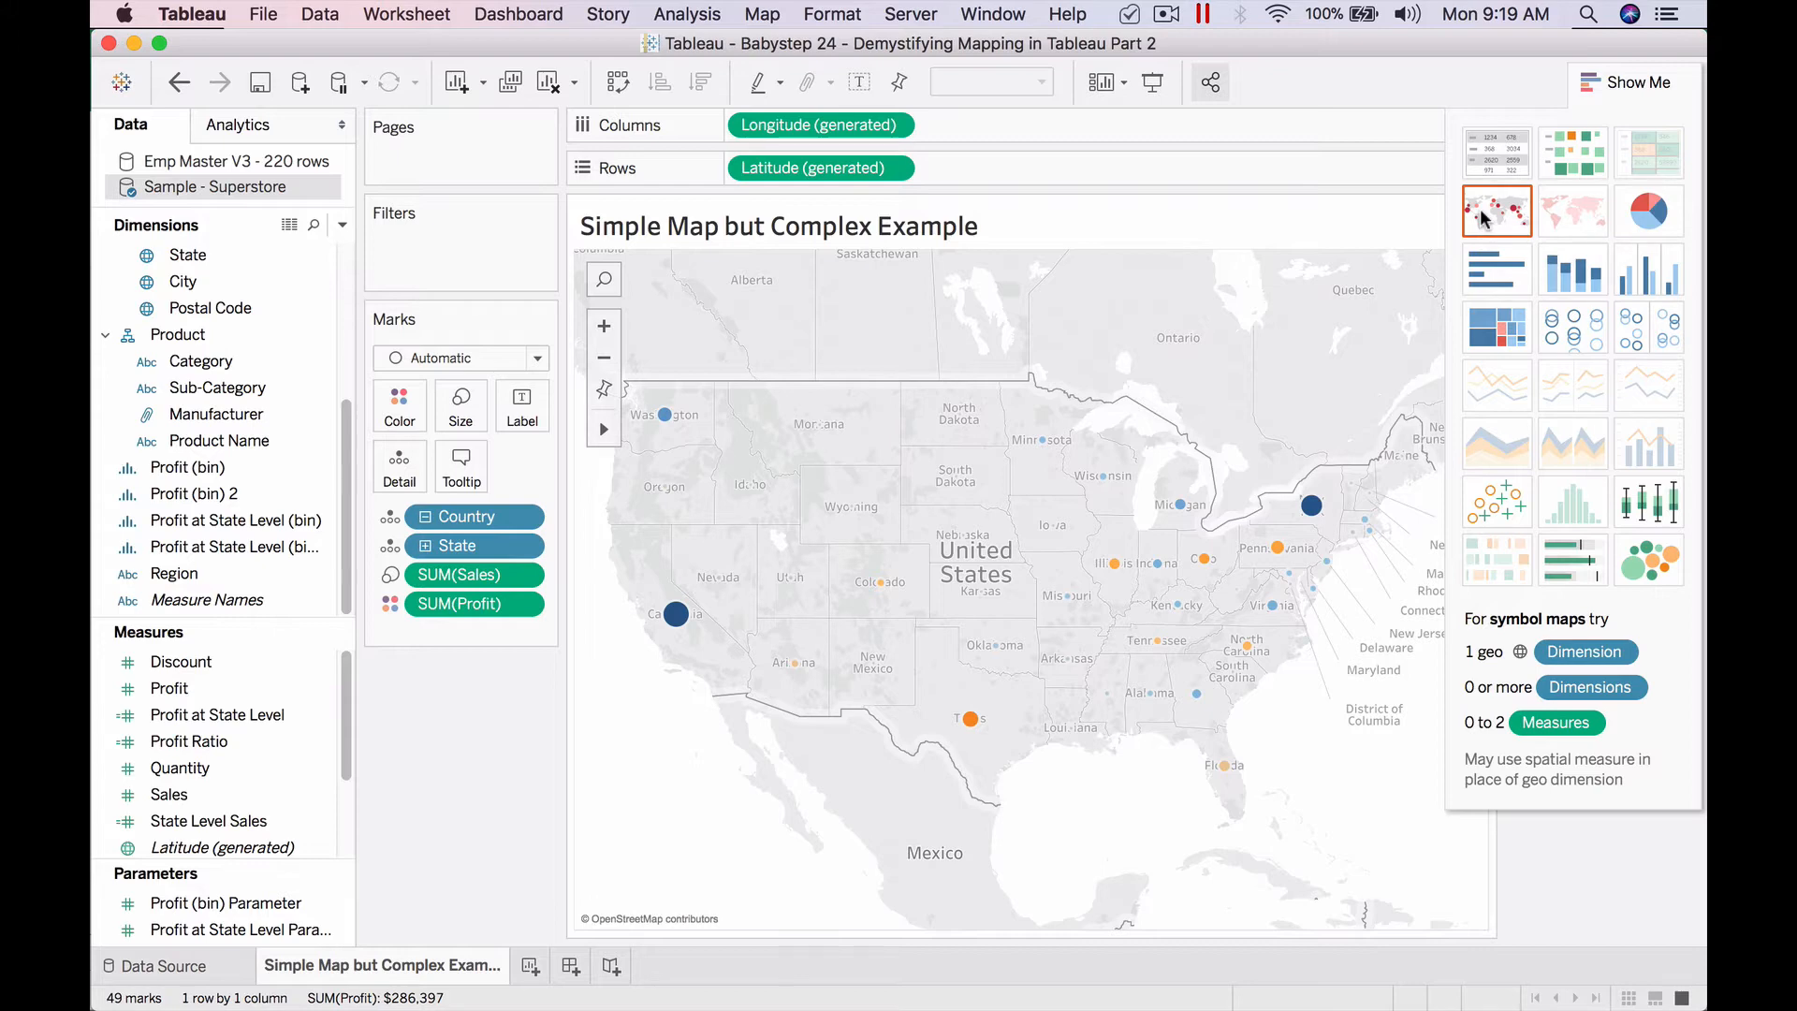
click(1638, 83)
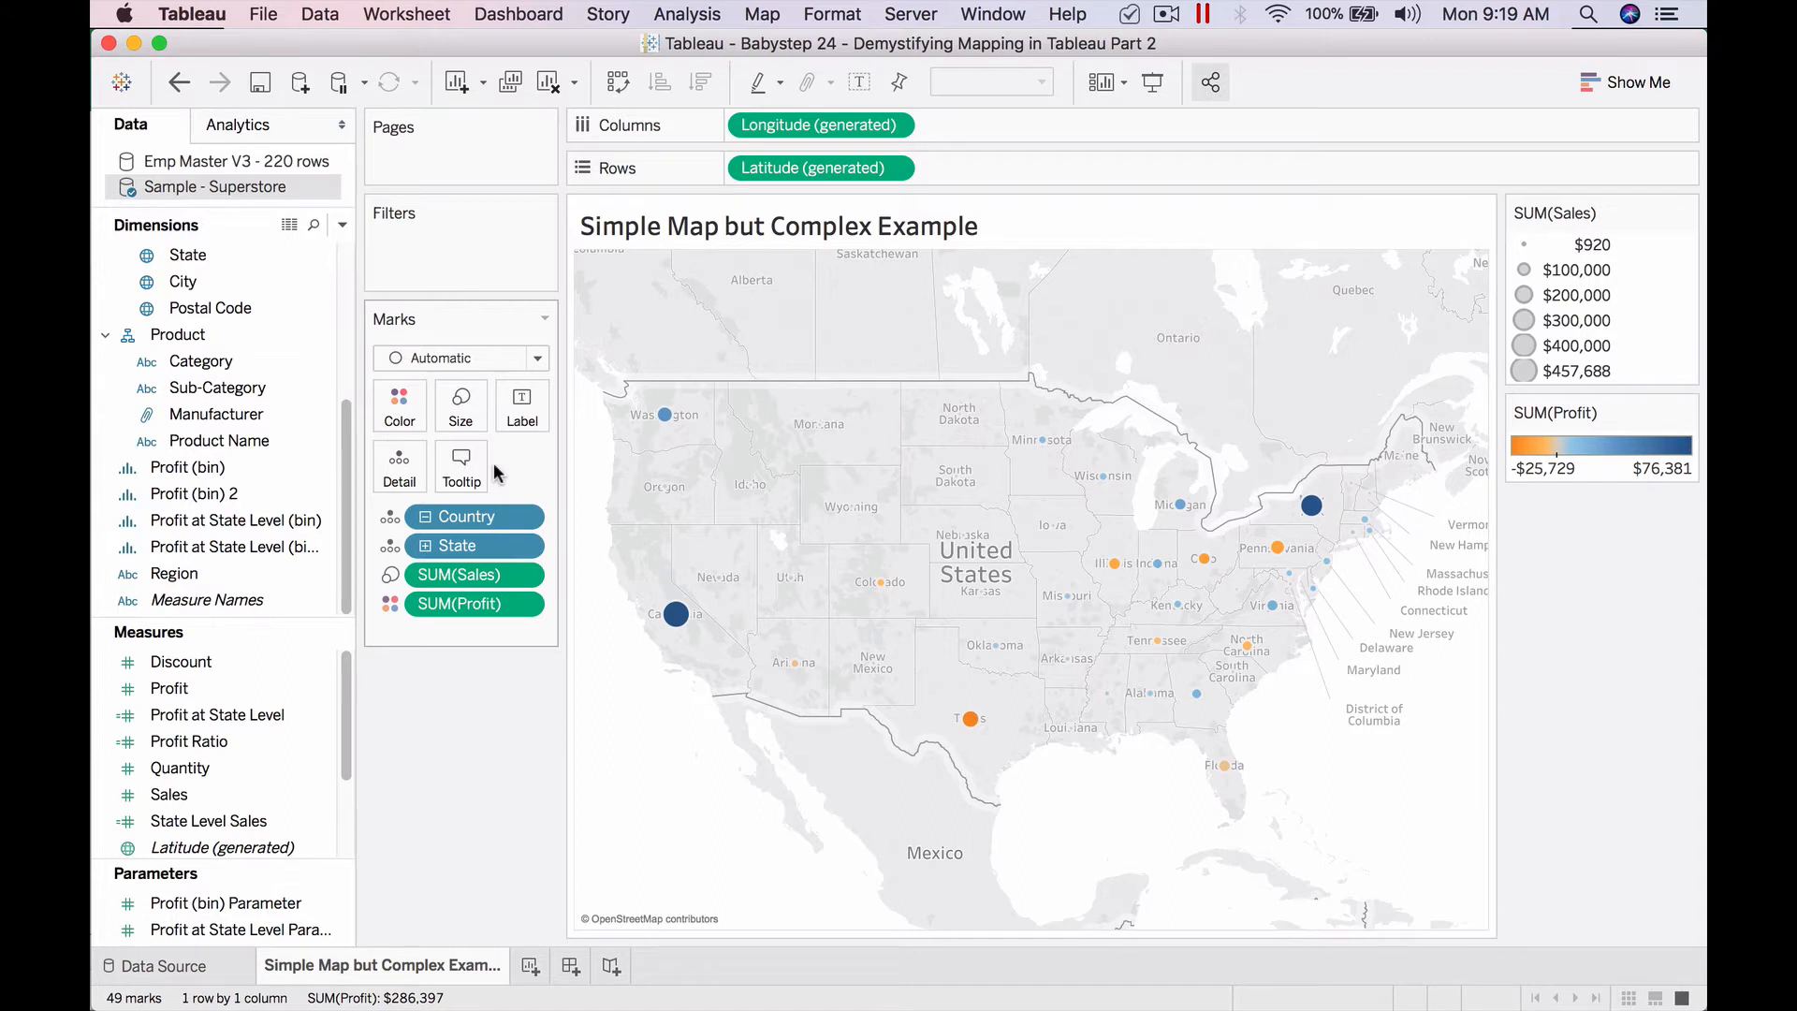
Try the Line mark type on the map and return it to Automatic.
click(502, 358)
click(470, 436)
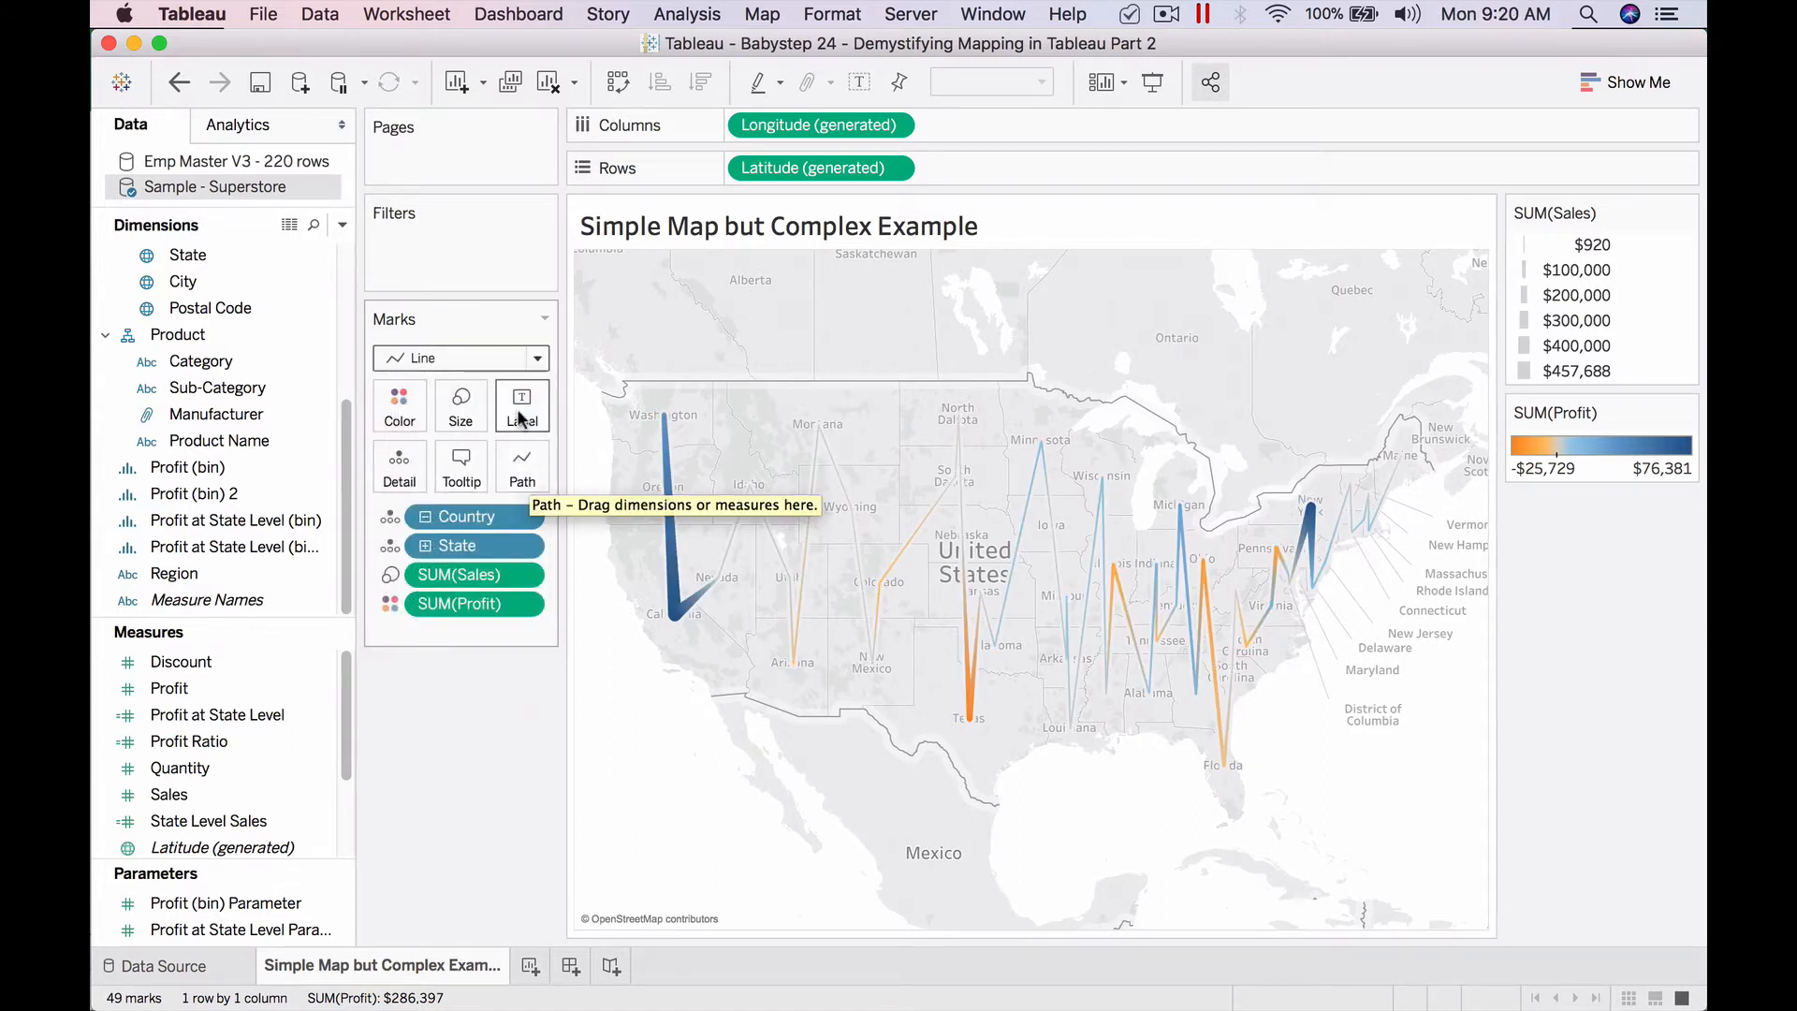
click(513, 360)
click(472, 384)
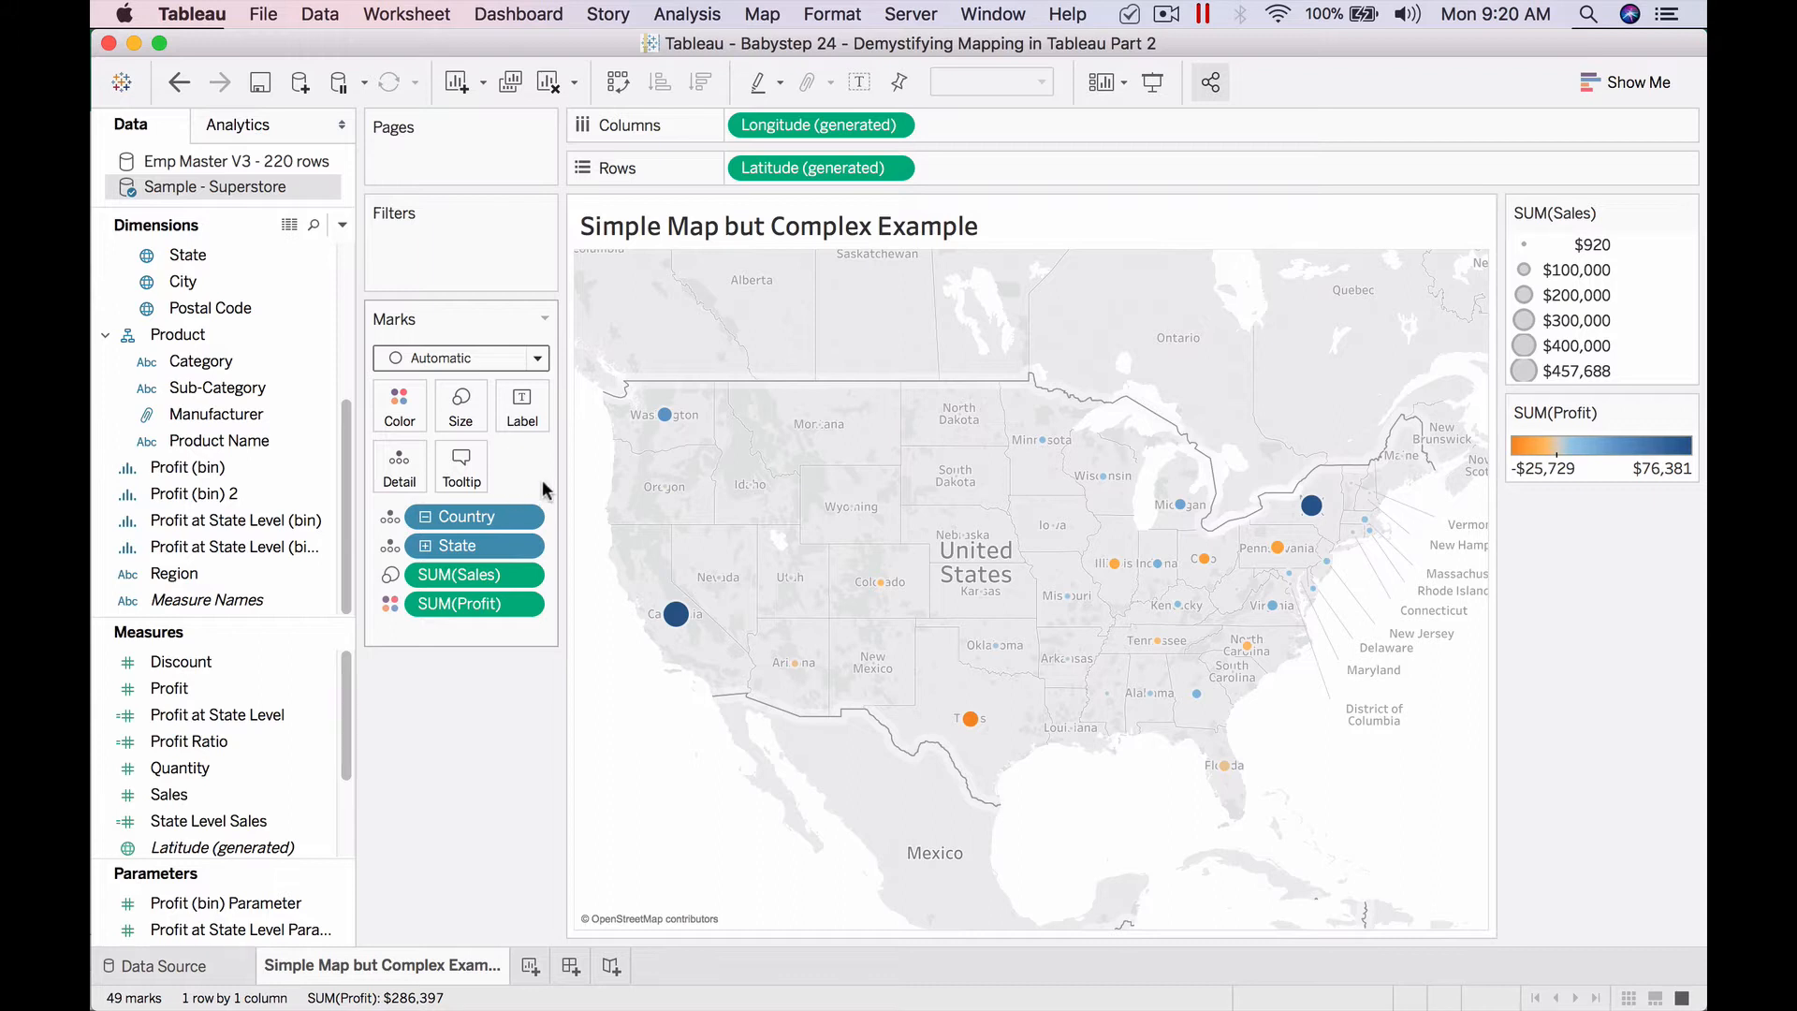
Set the map's mark type to Shape and choose the thin plus sign as the shape.
click(527, 362)
click(492, 539)
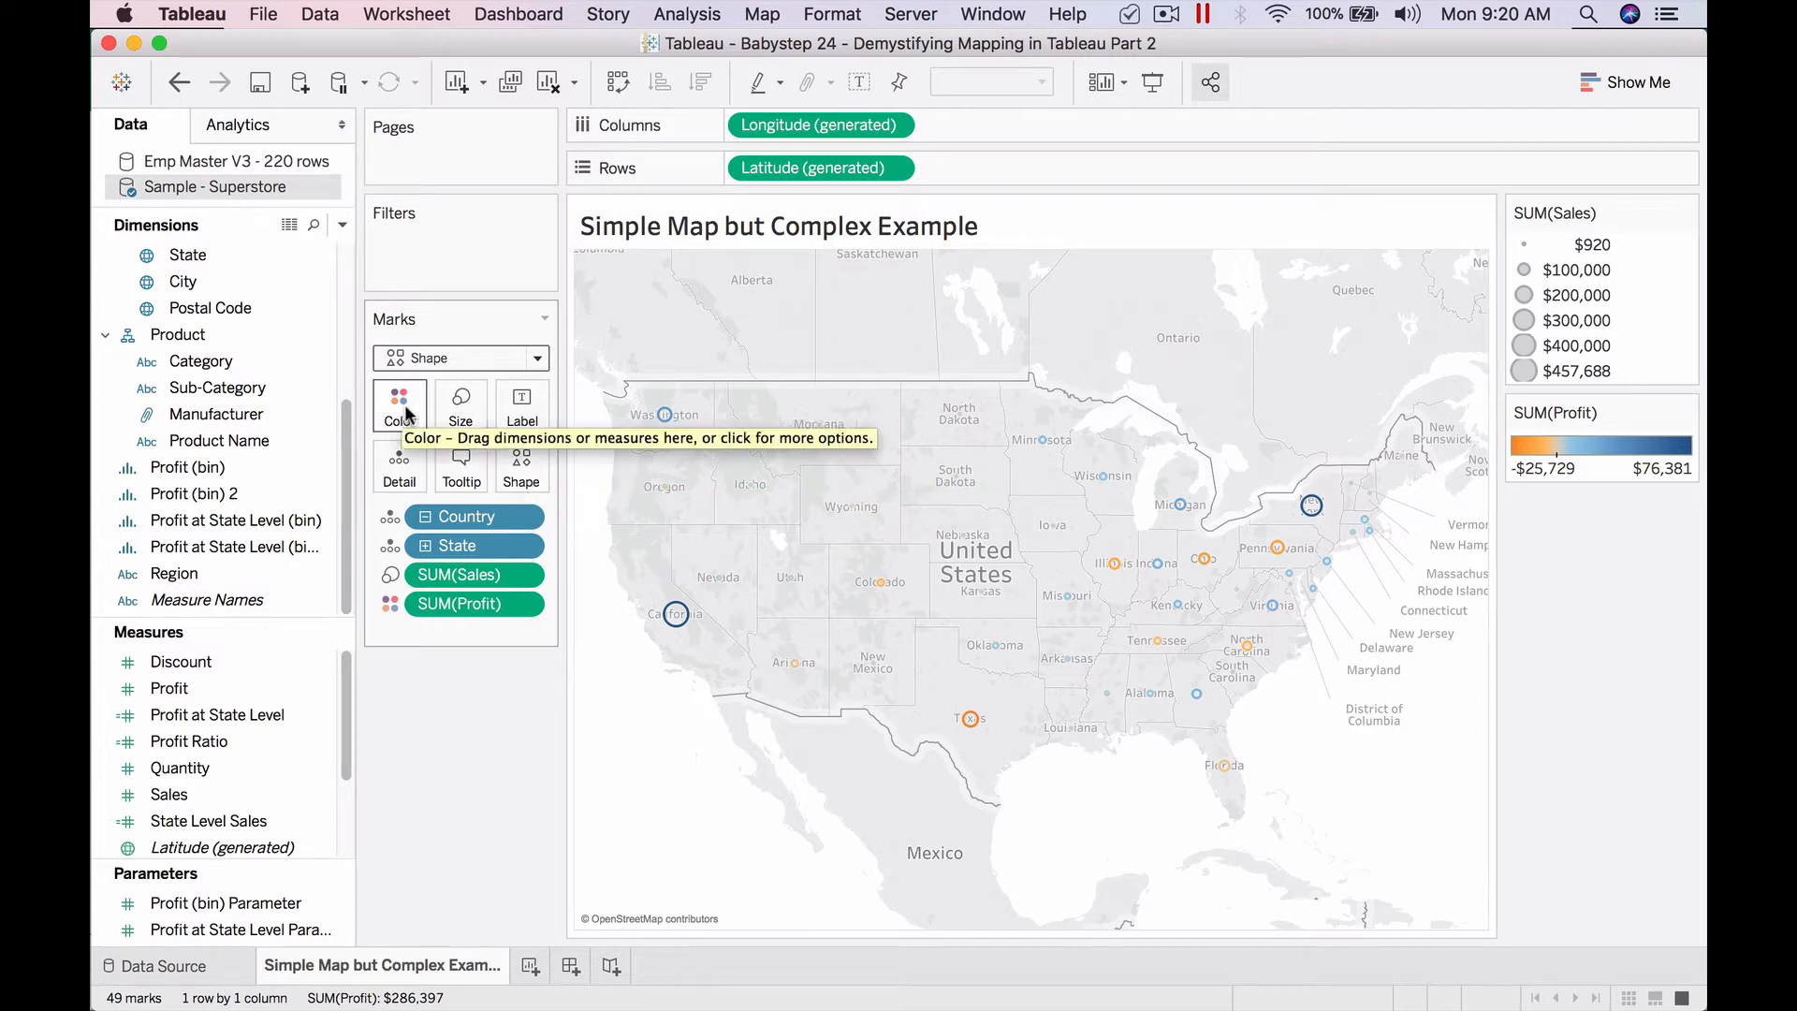
click(512, 478)
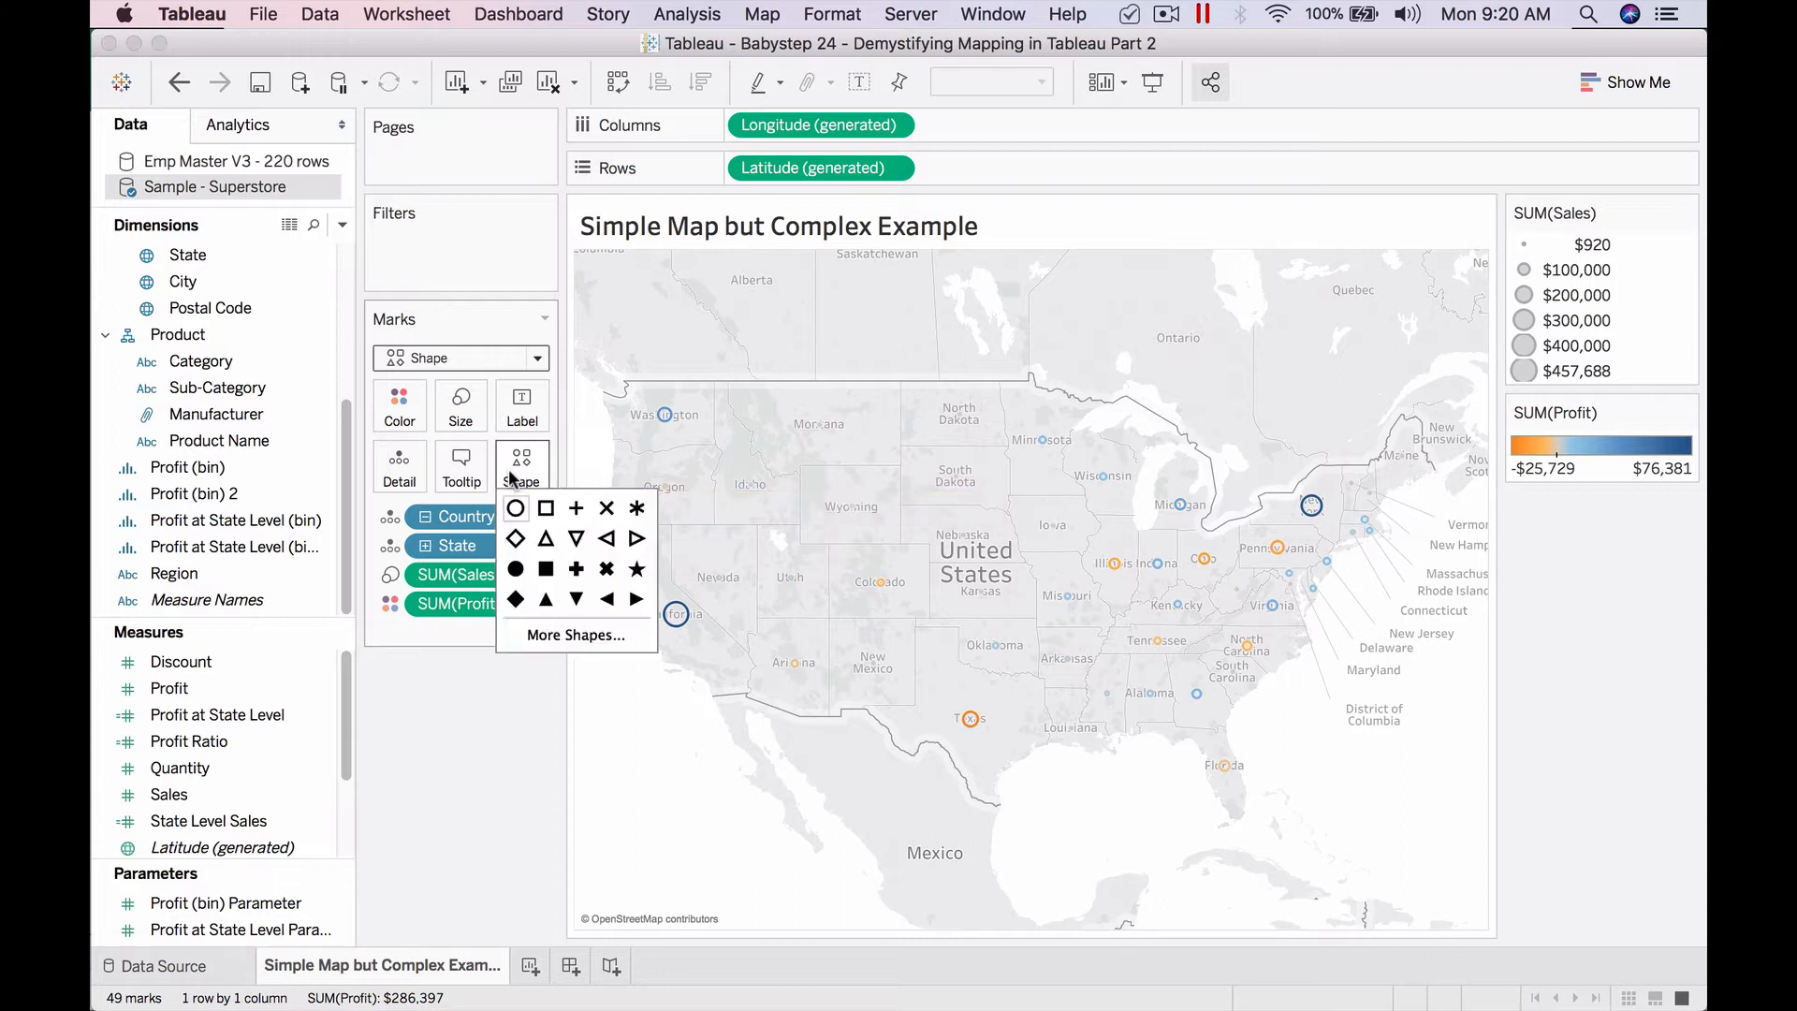
click(573, 511)
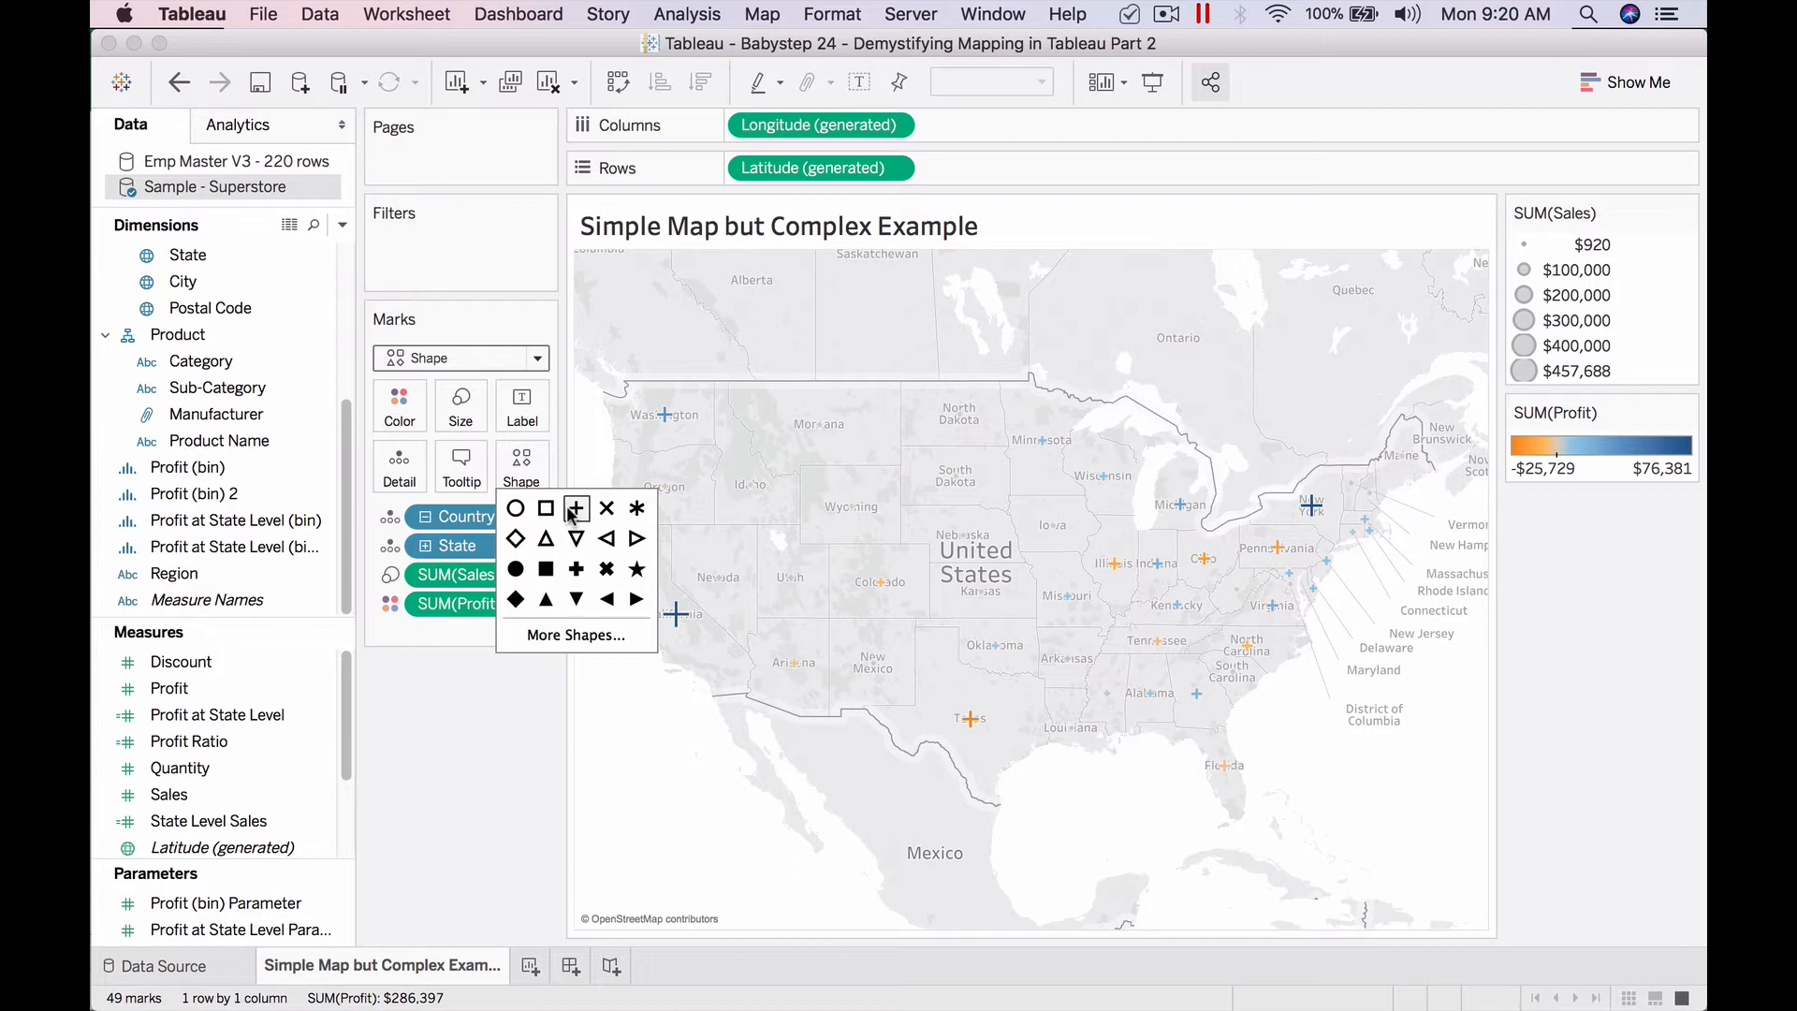
click(487, 760)
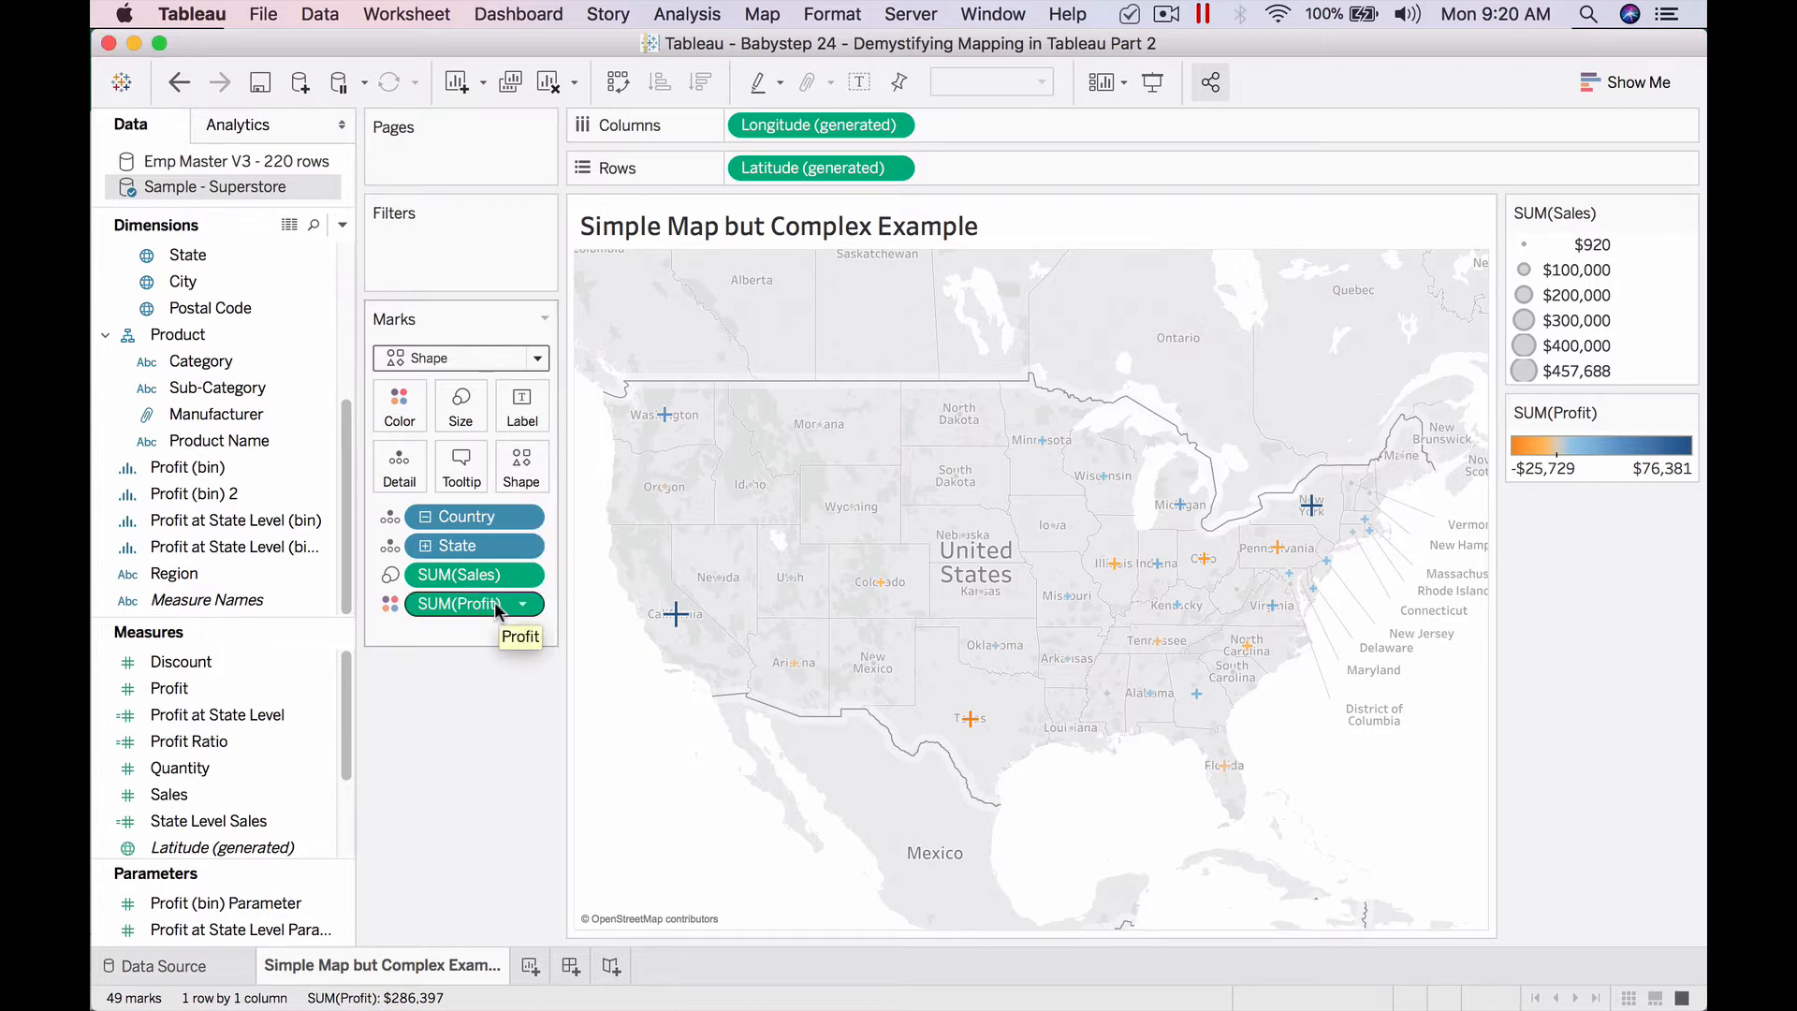
Reassign SUM(Profit) from color to tooltip and color all the map marks red.
click(390, 603)
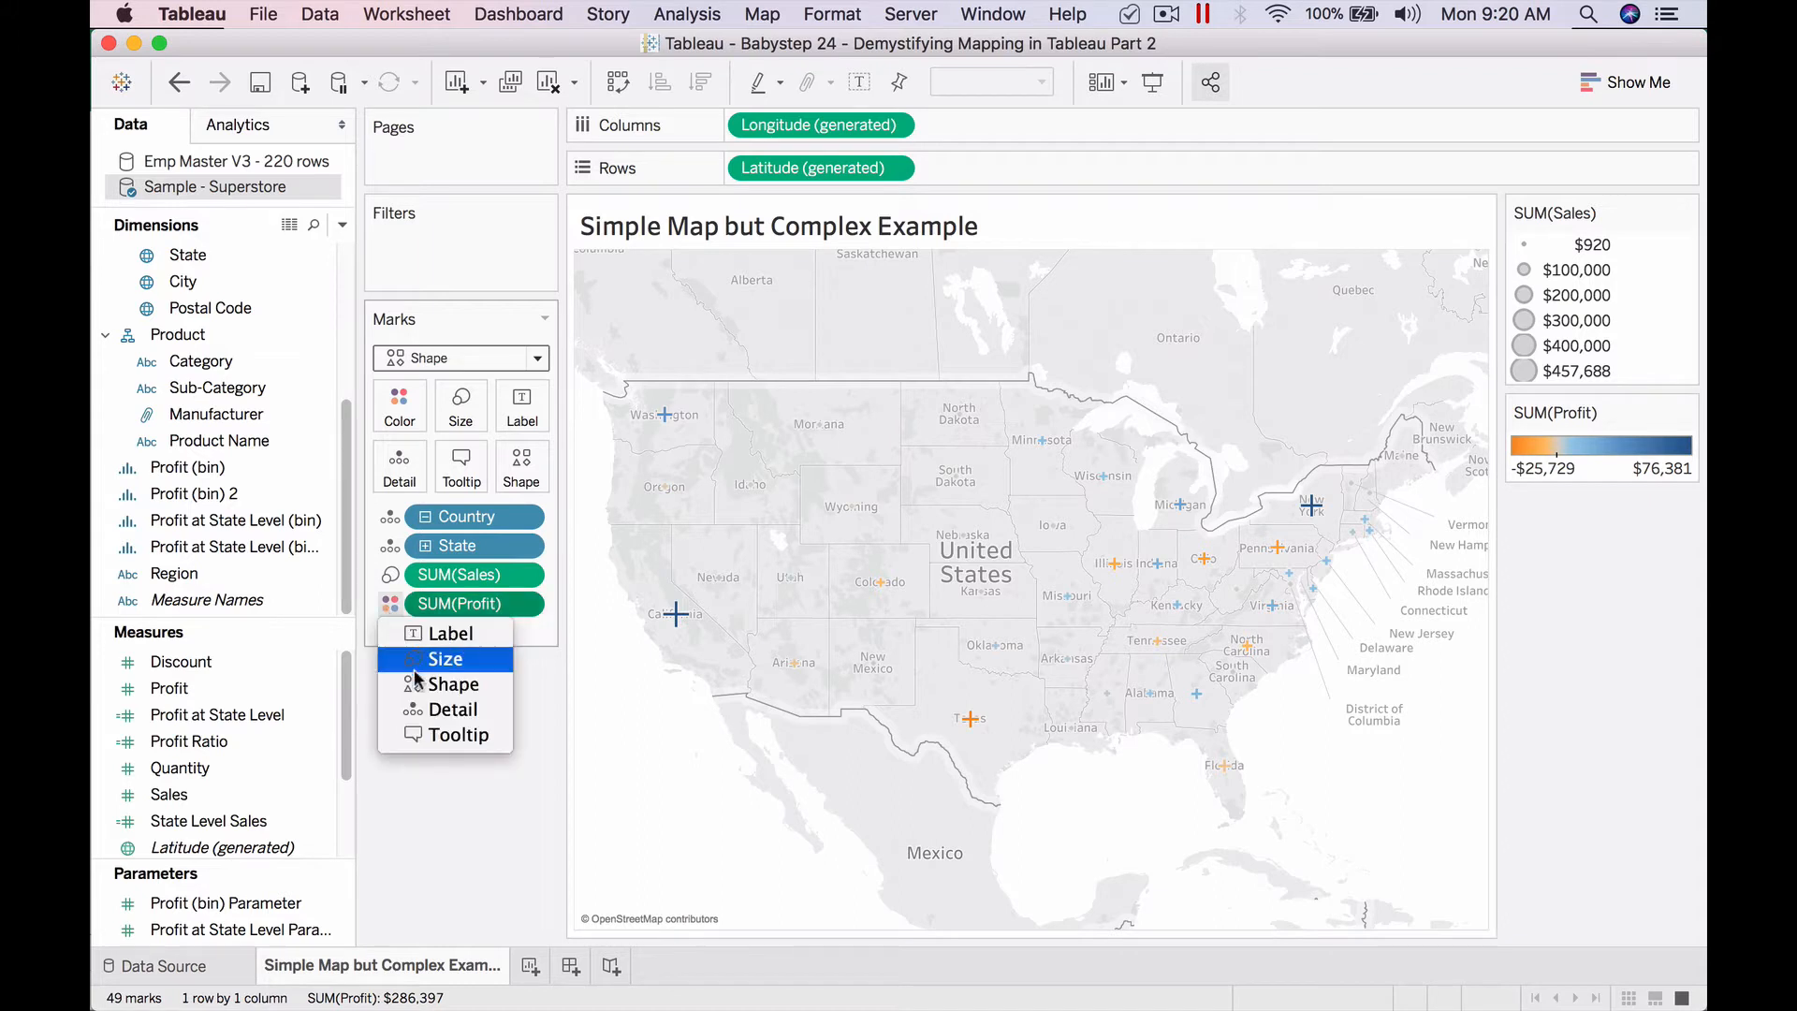
click(440, 735)
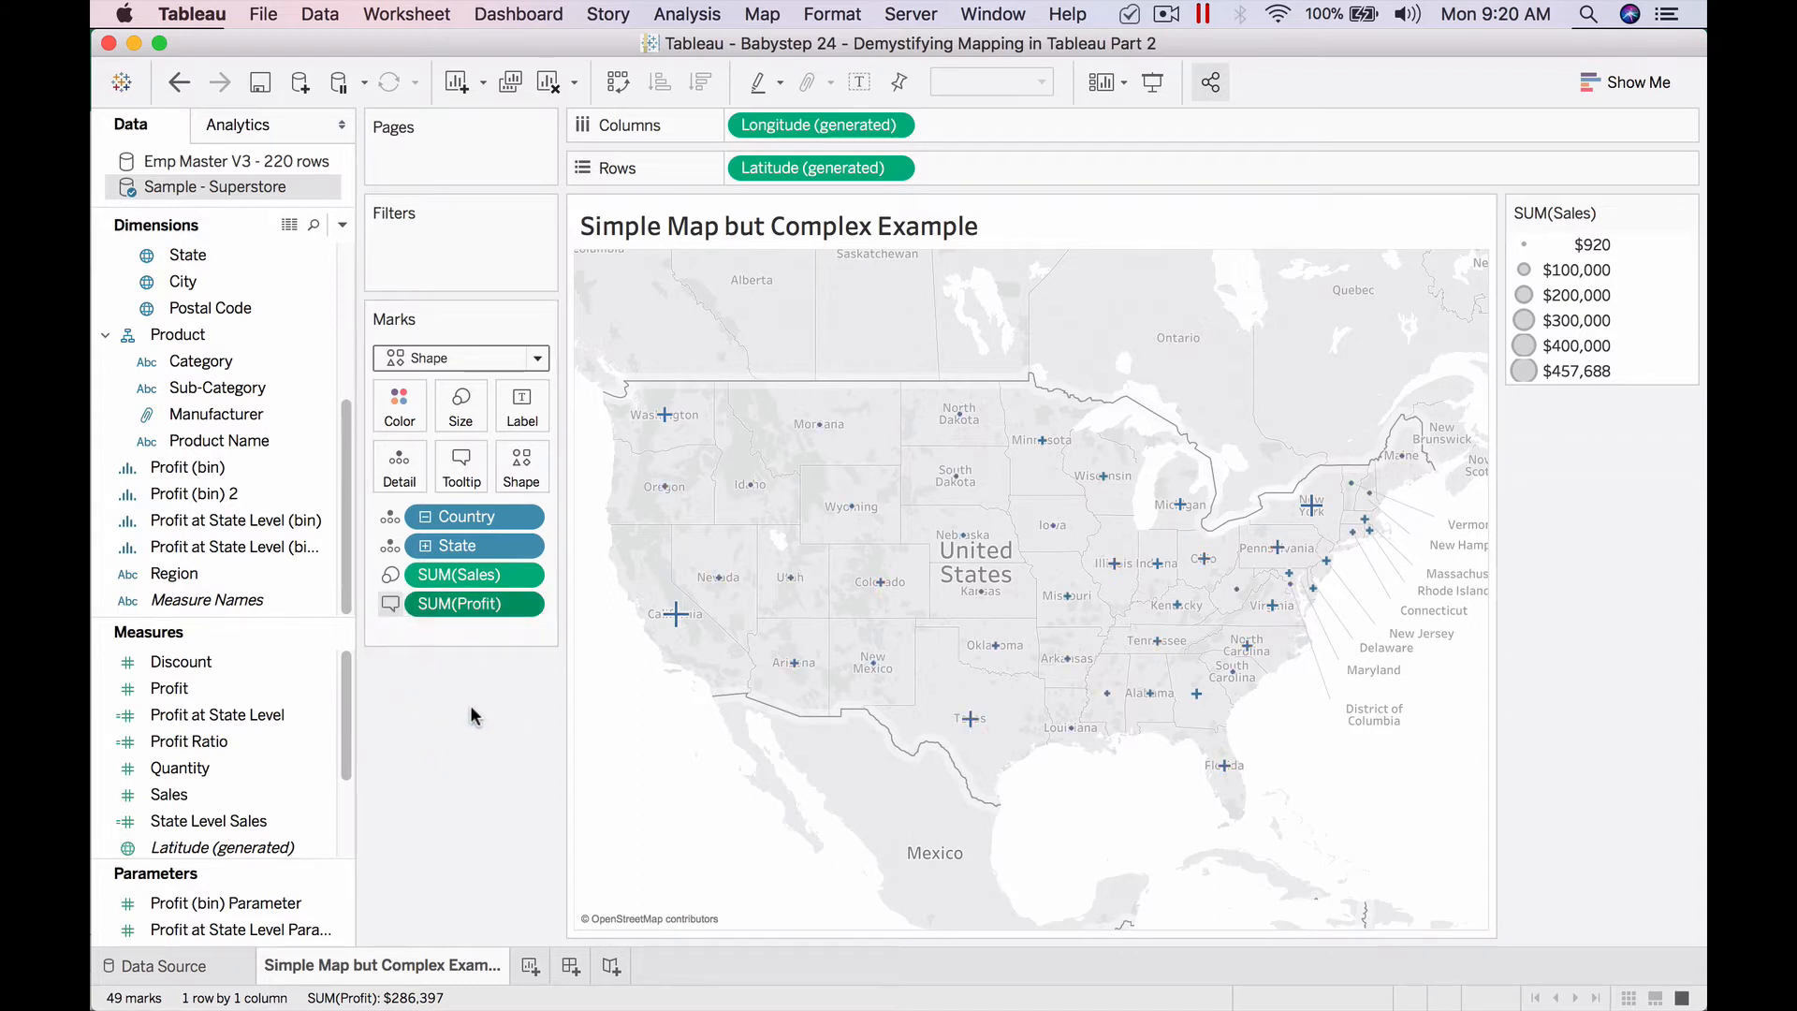
click(400, 406)
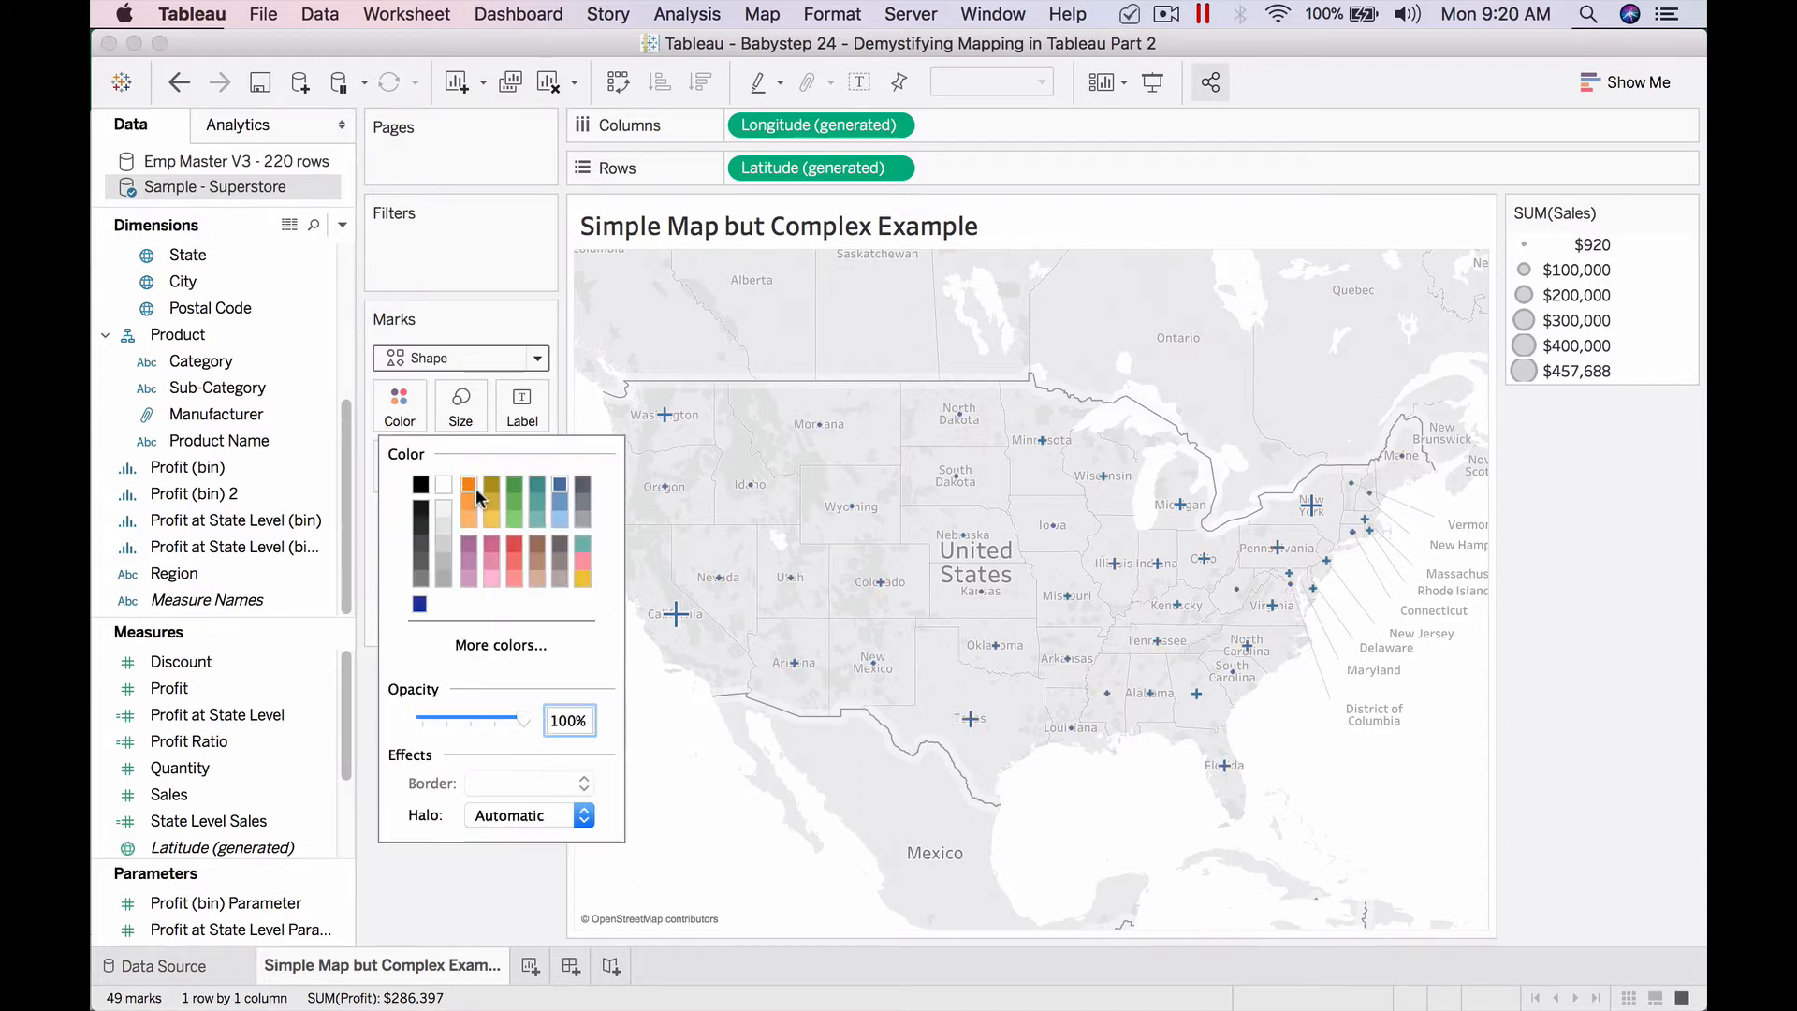
click(512, 543)
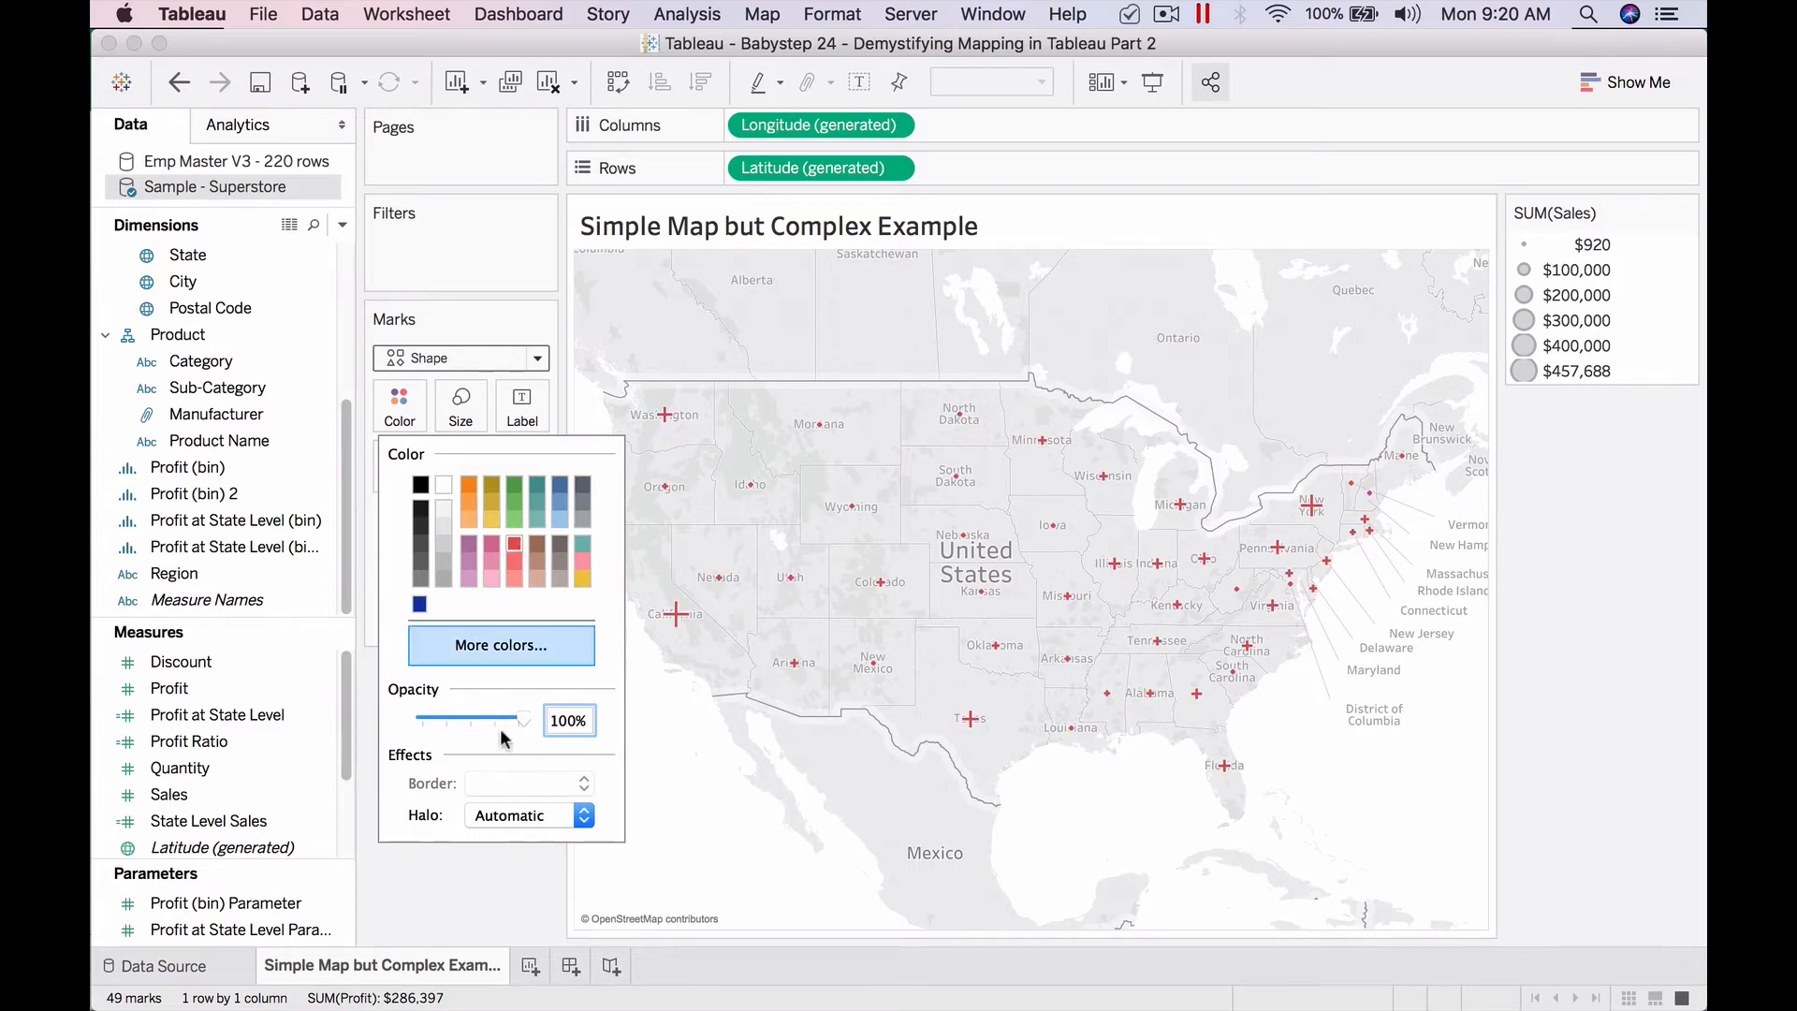
click(486, 888)
Slightly increase the size of the plus marks on the map.
click(474, 410)
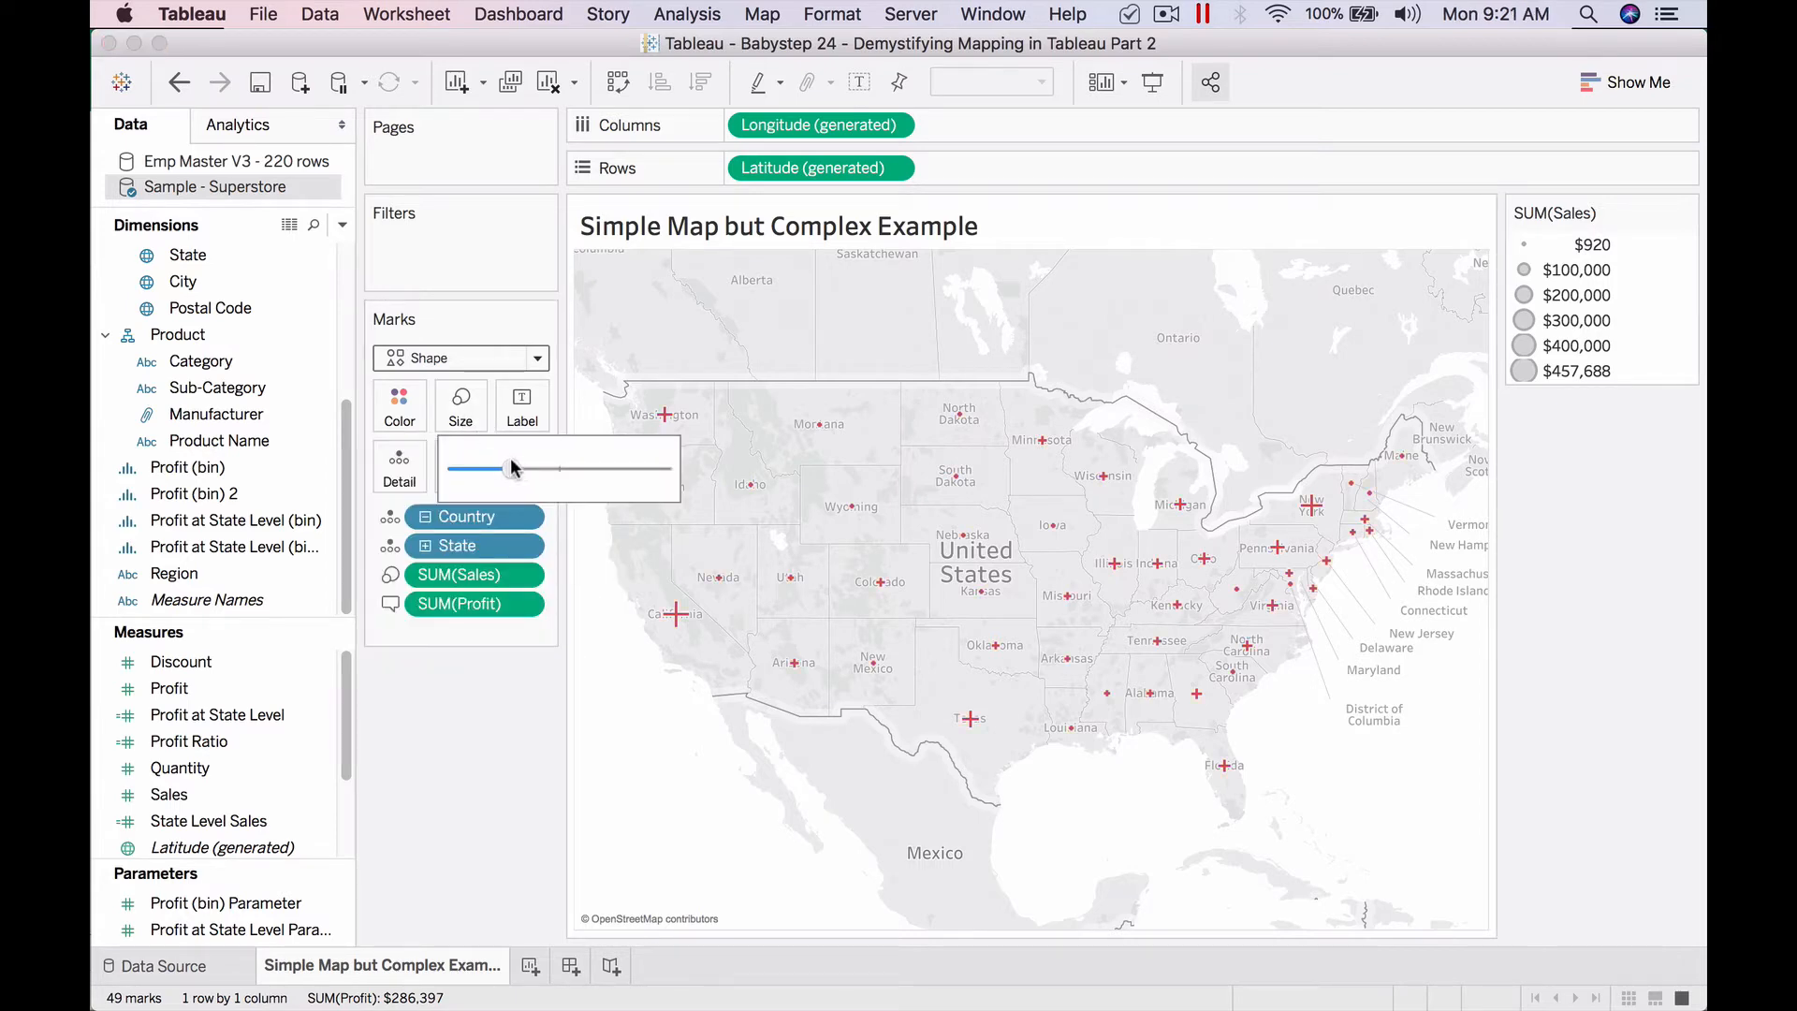
drag(509, 463, 525, 468)
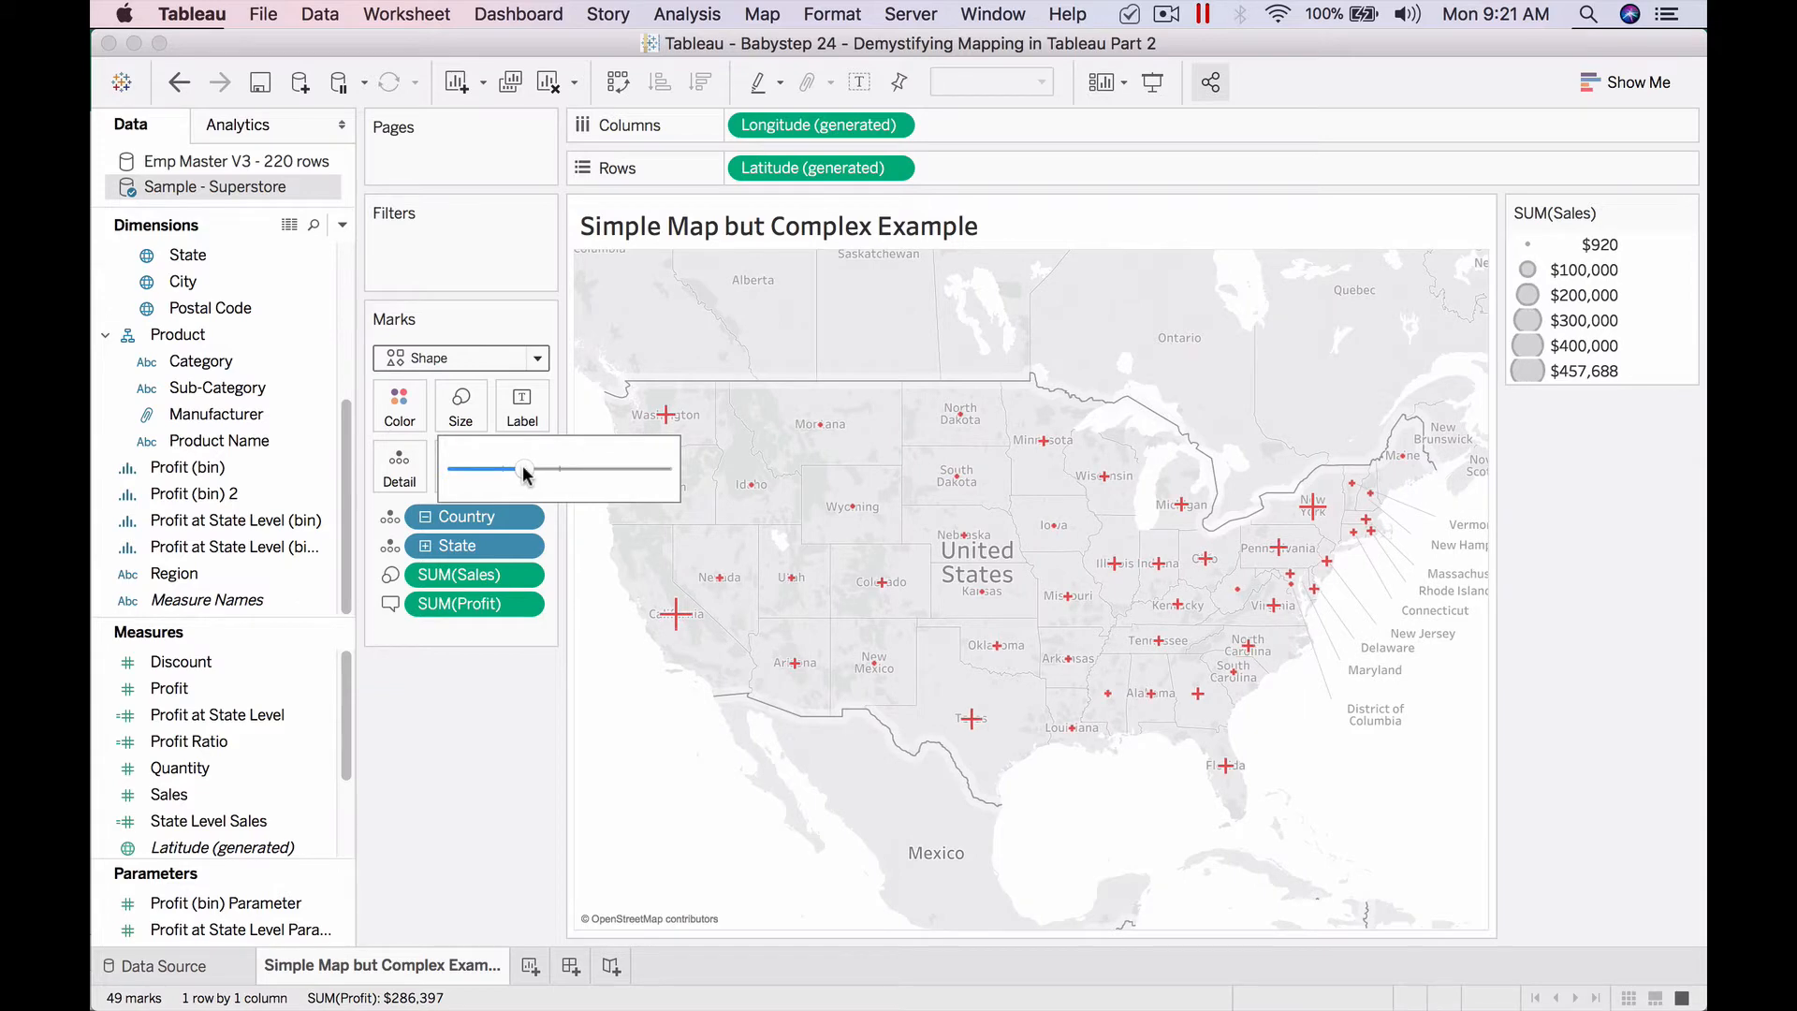
click(501, 721)
Give the map marks a golden yellow halo and check the halo setting in the color options.
click(399, 410)
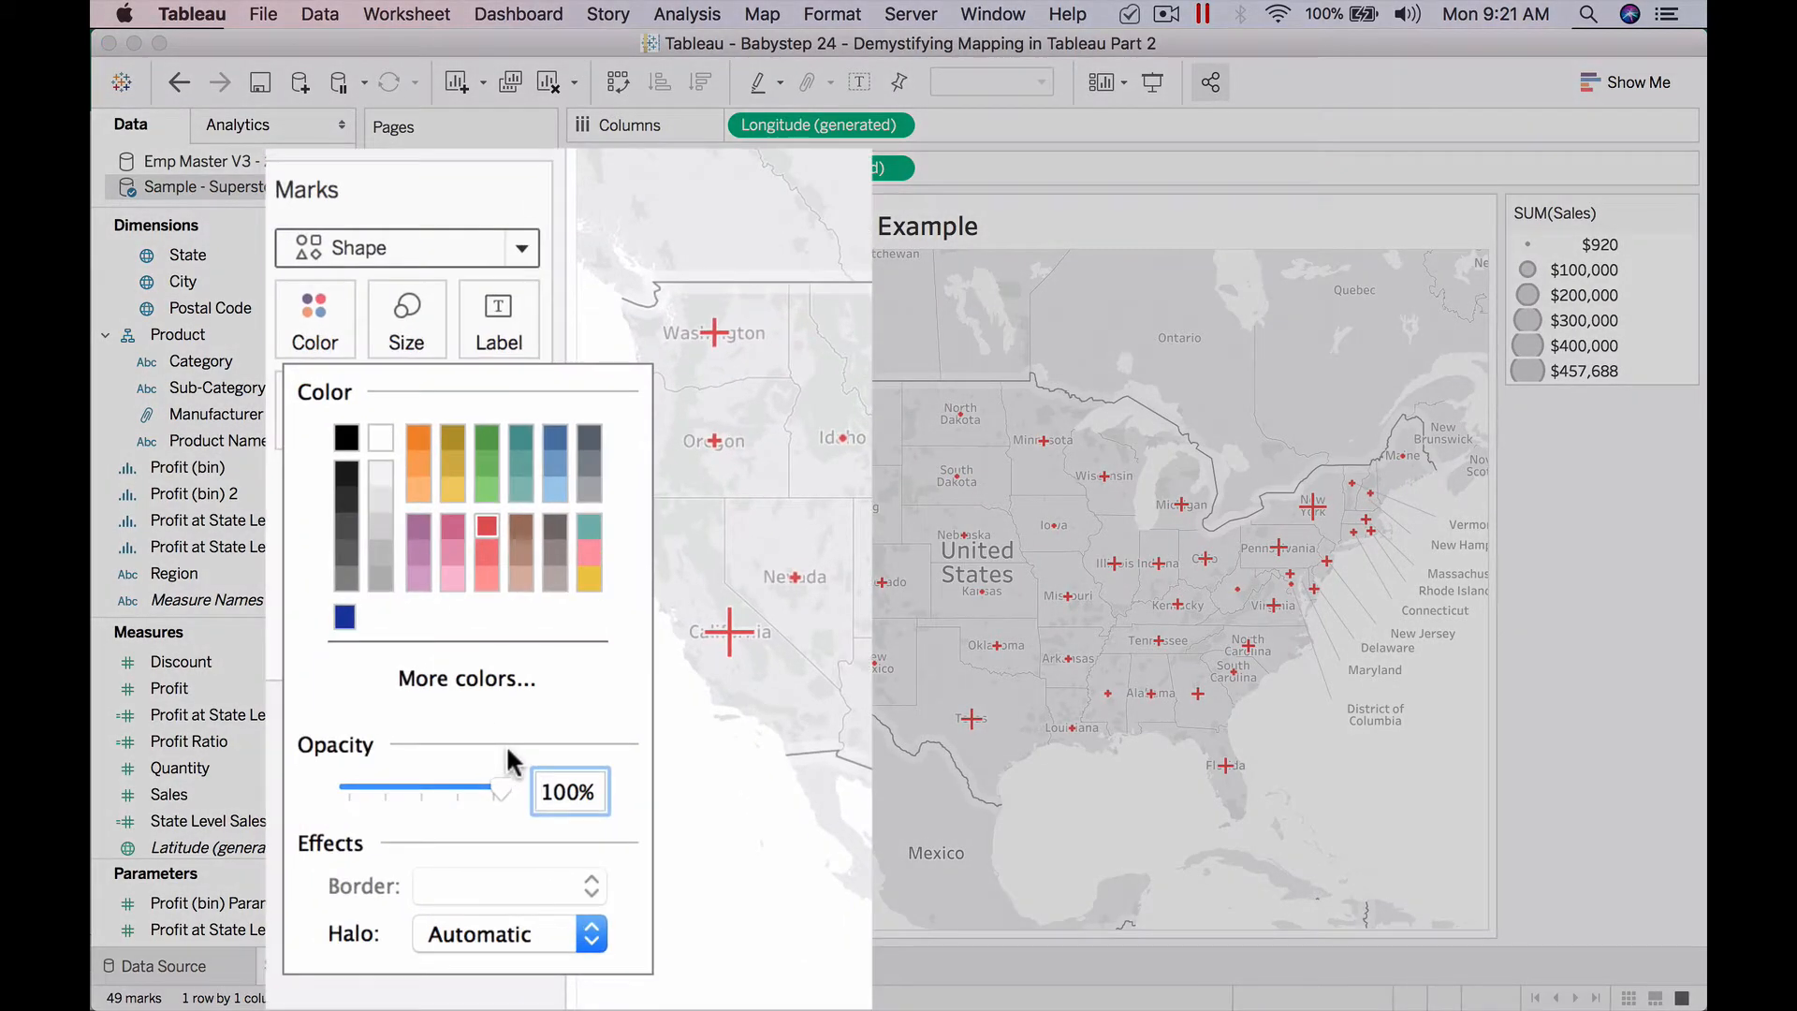
click(590, 933)
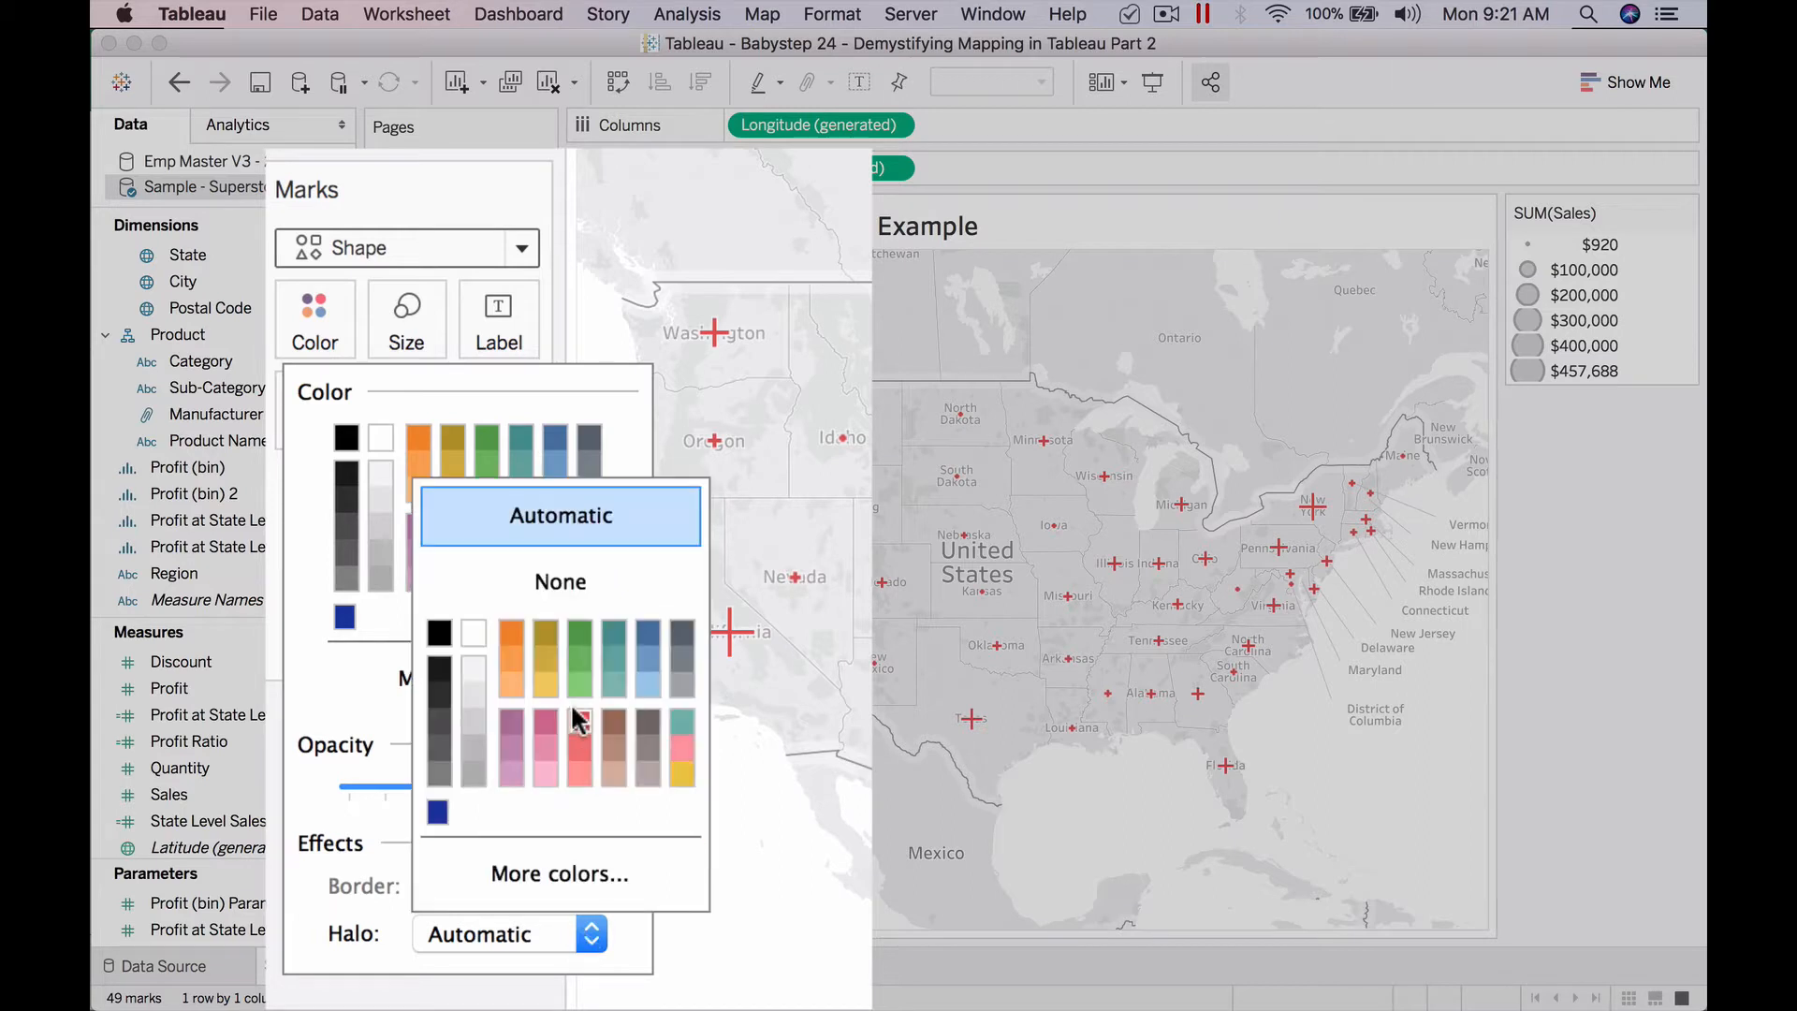
click(547, 653)
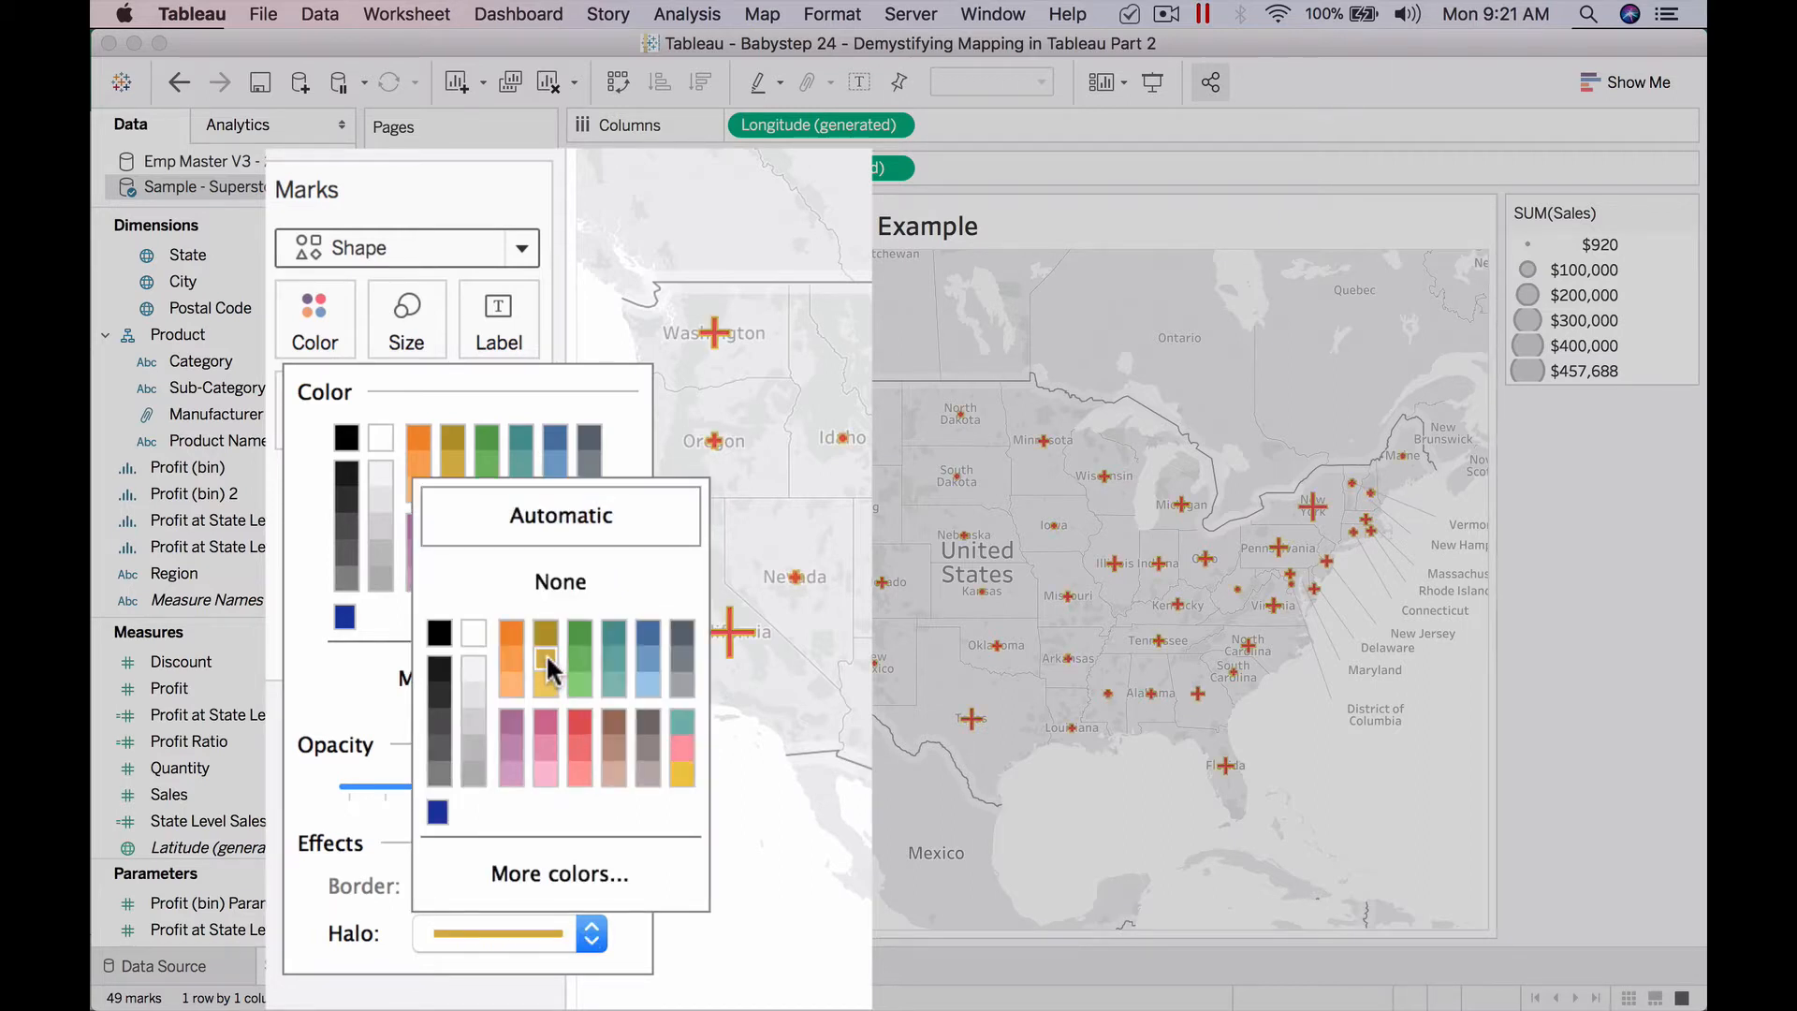
click(548, 633)
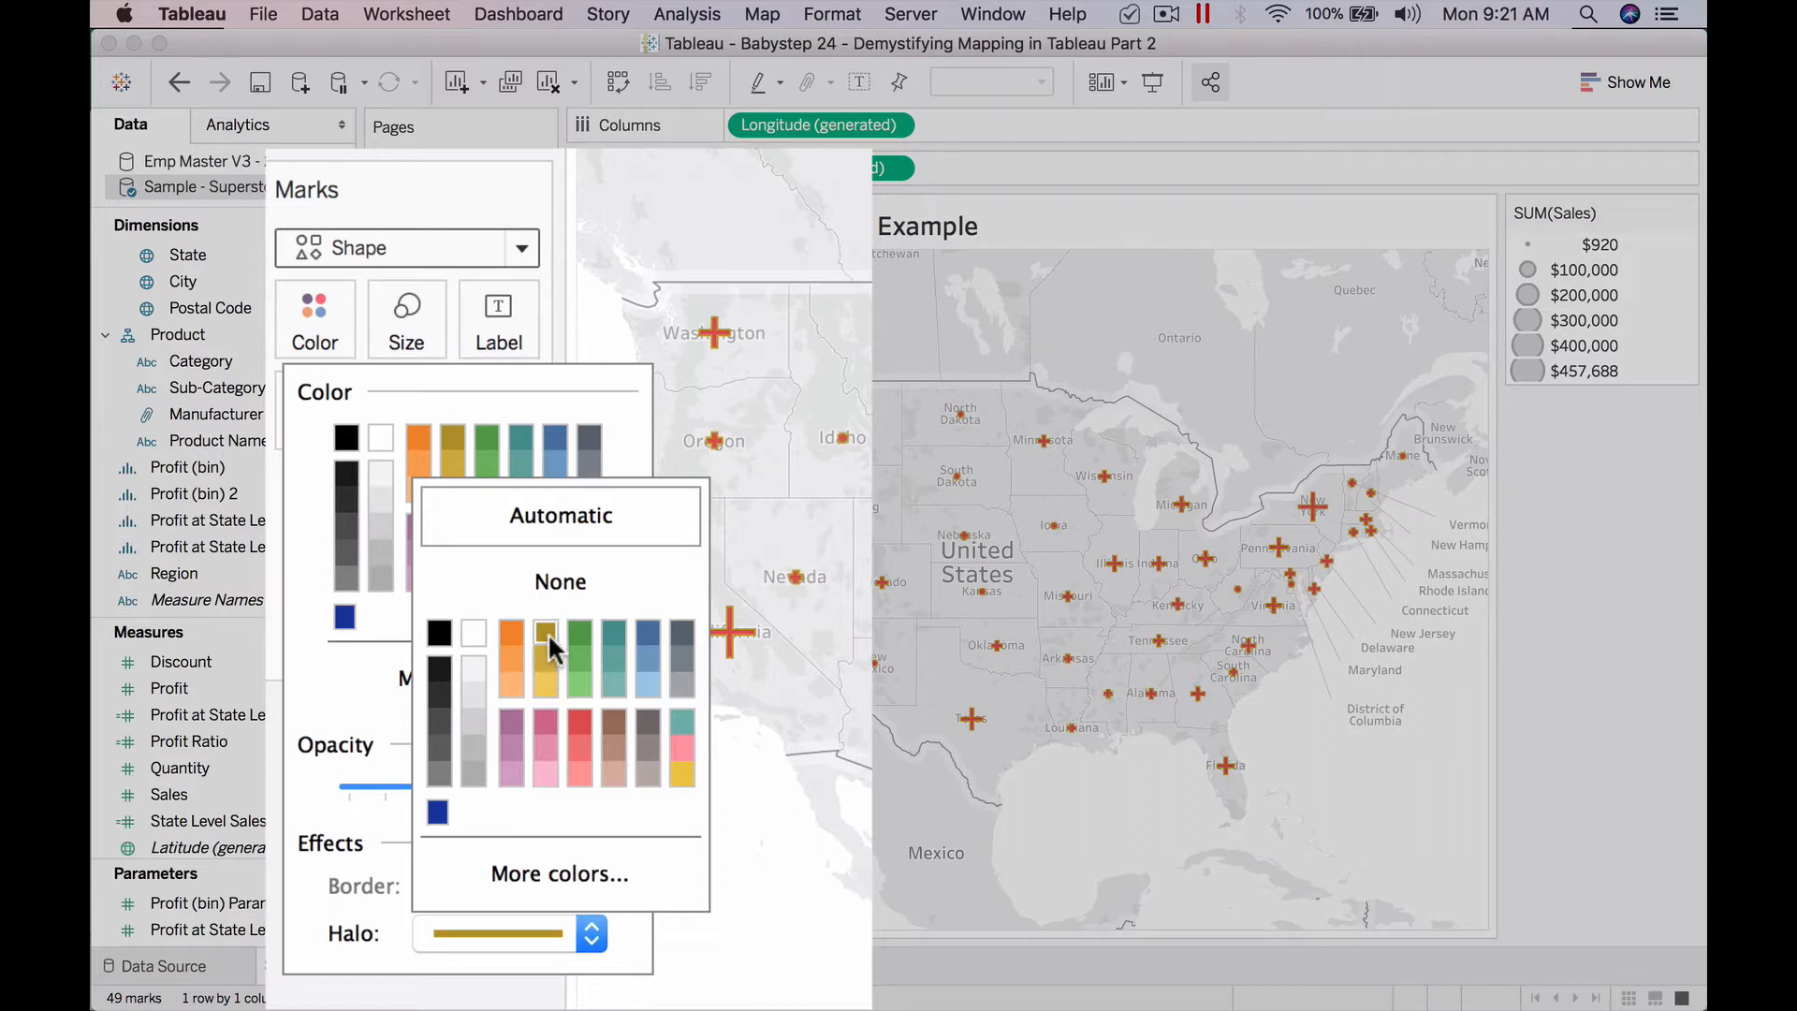
click(541, 655)
click(440, 988)
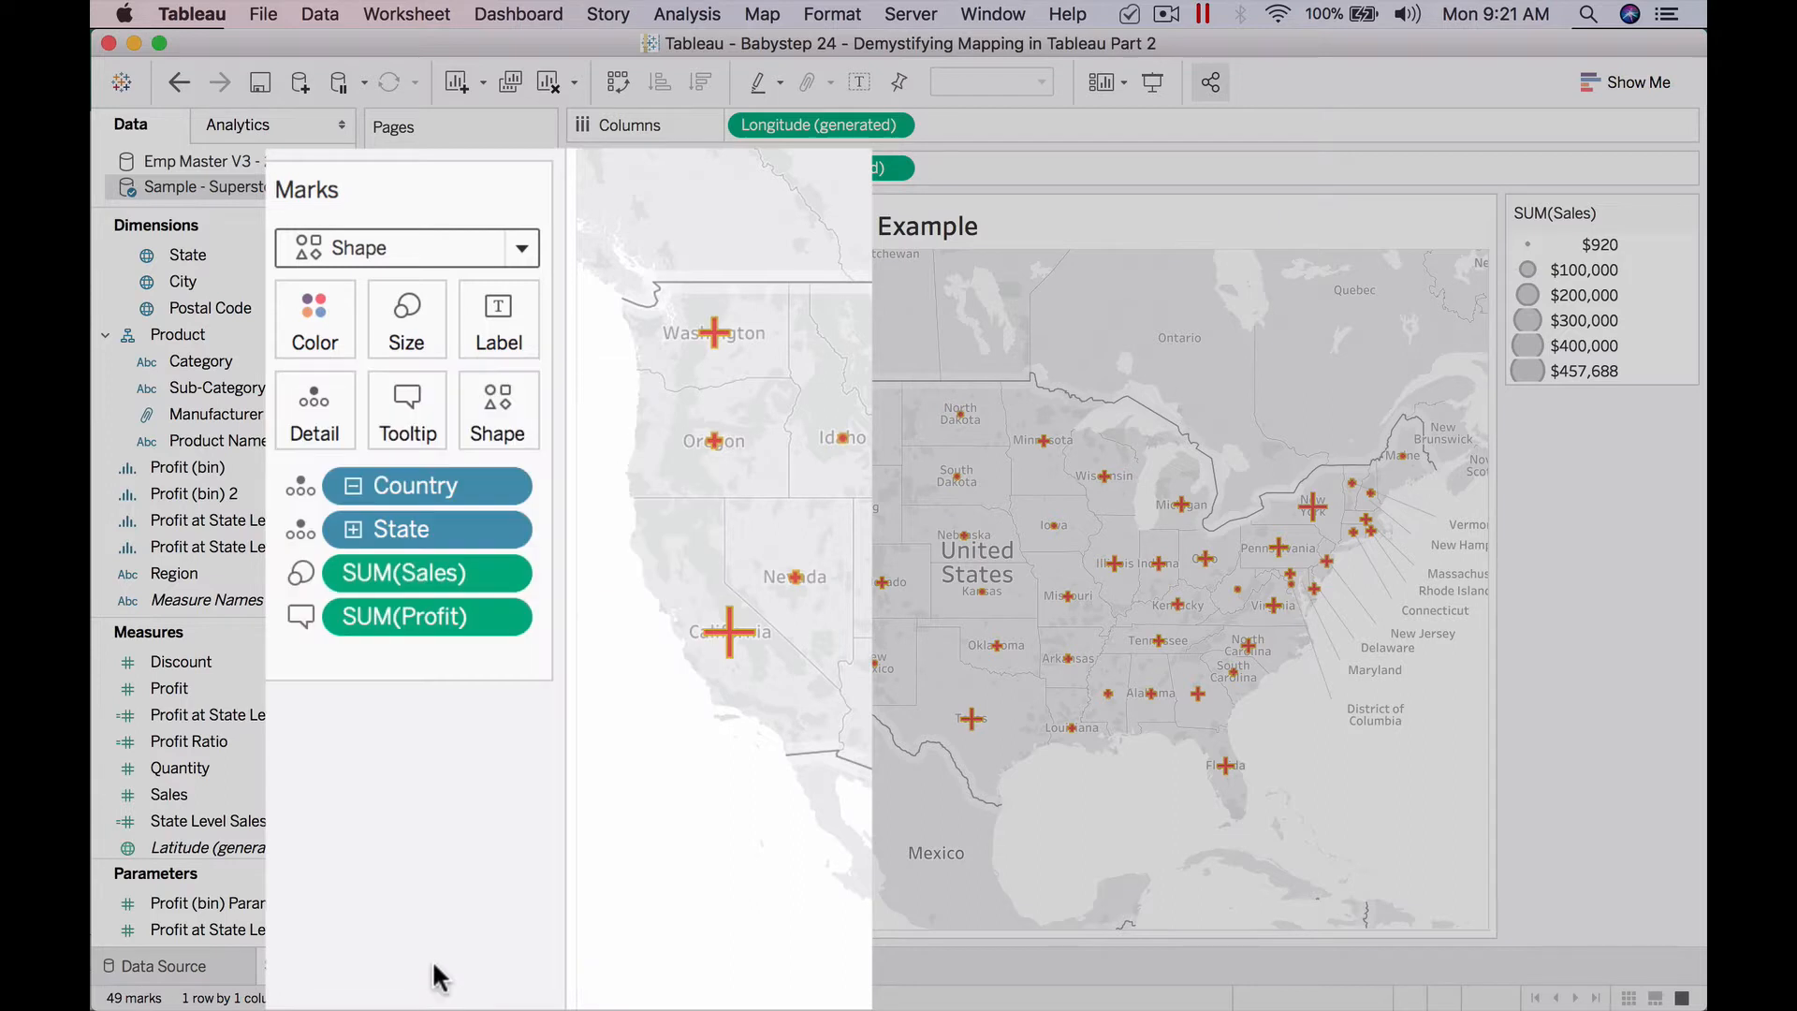
click(316, 318)
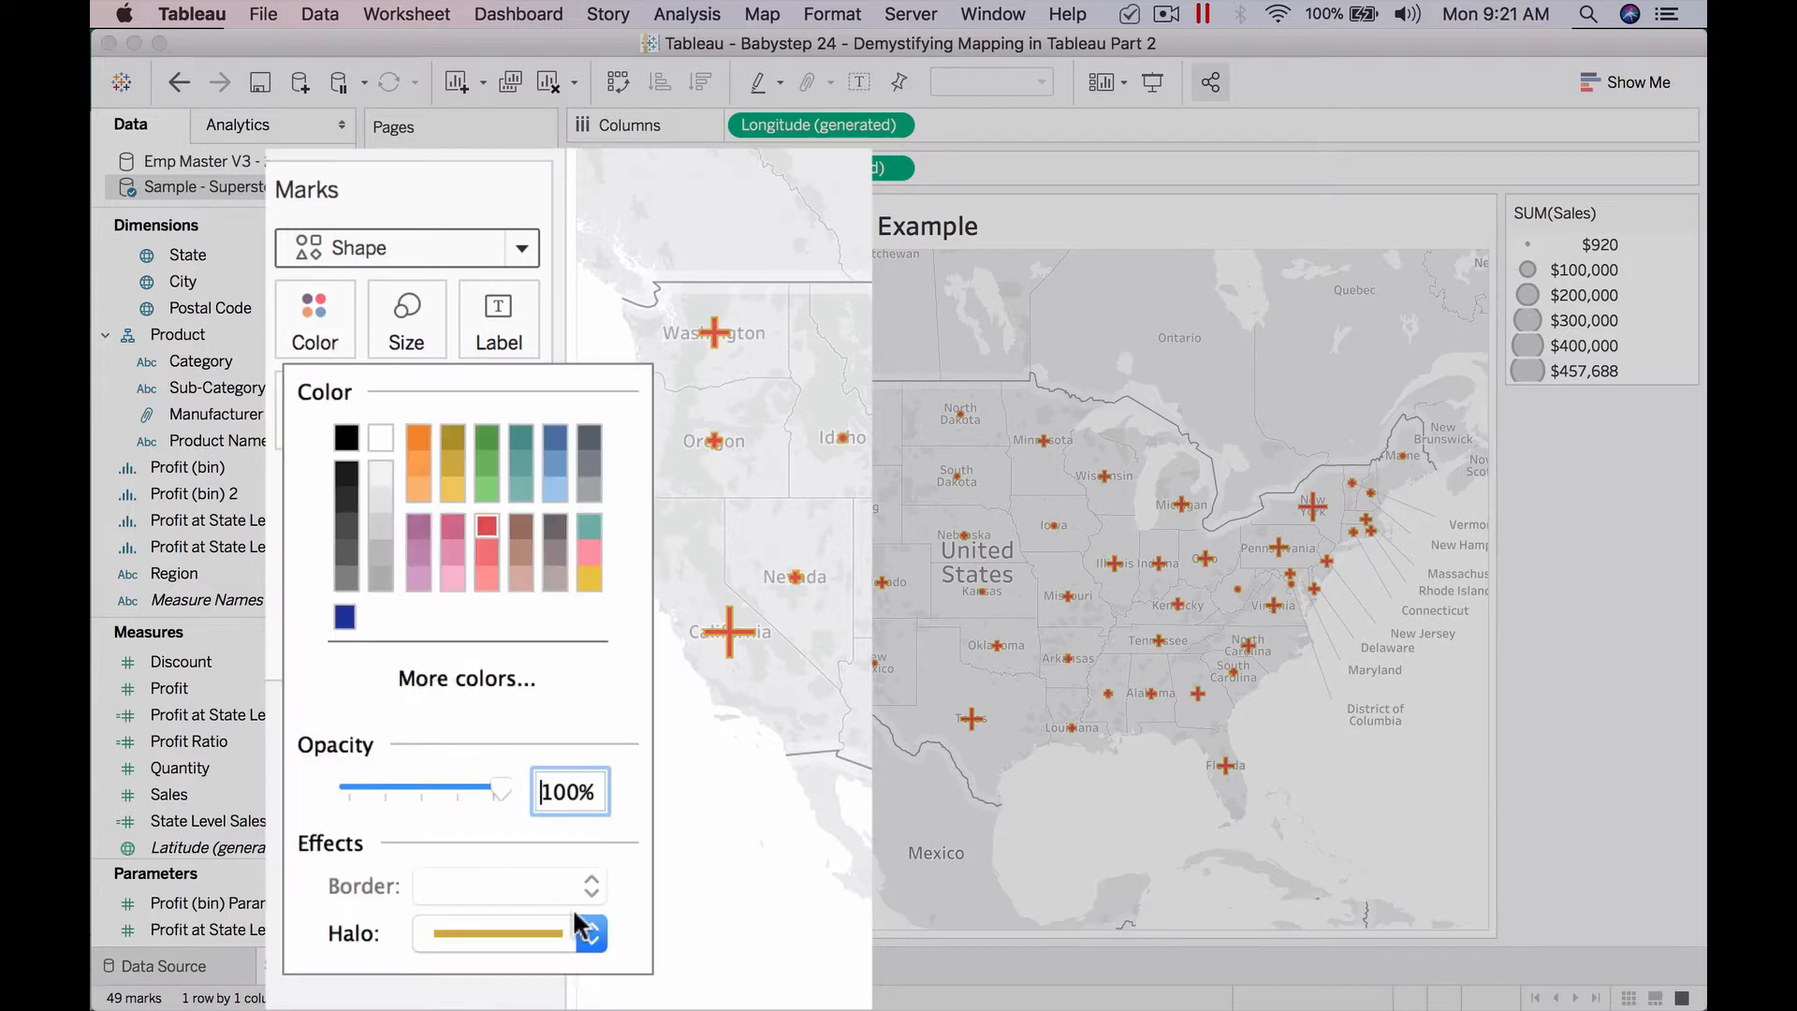
click(436, 998)
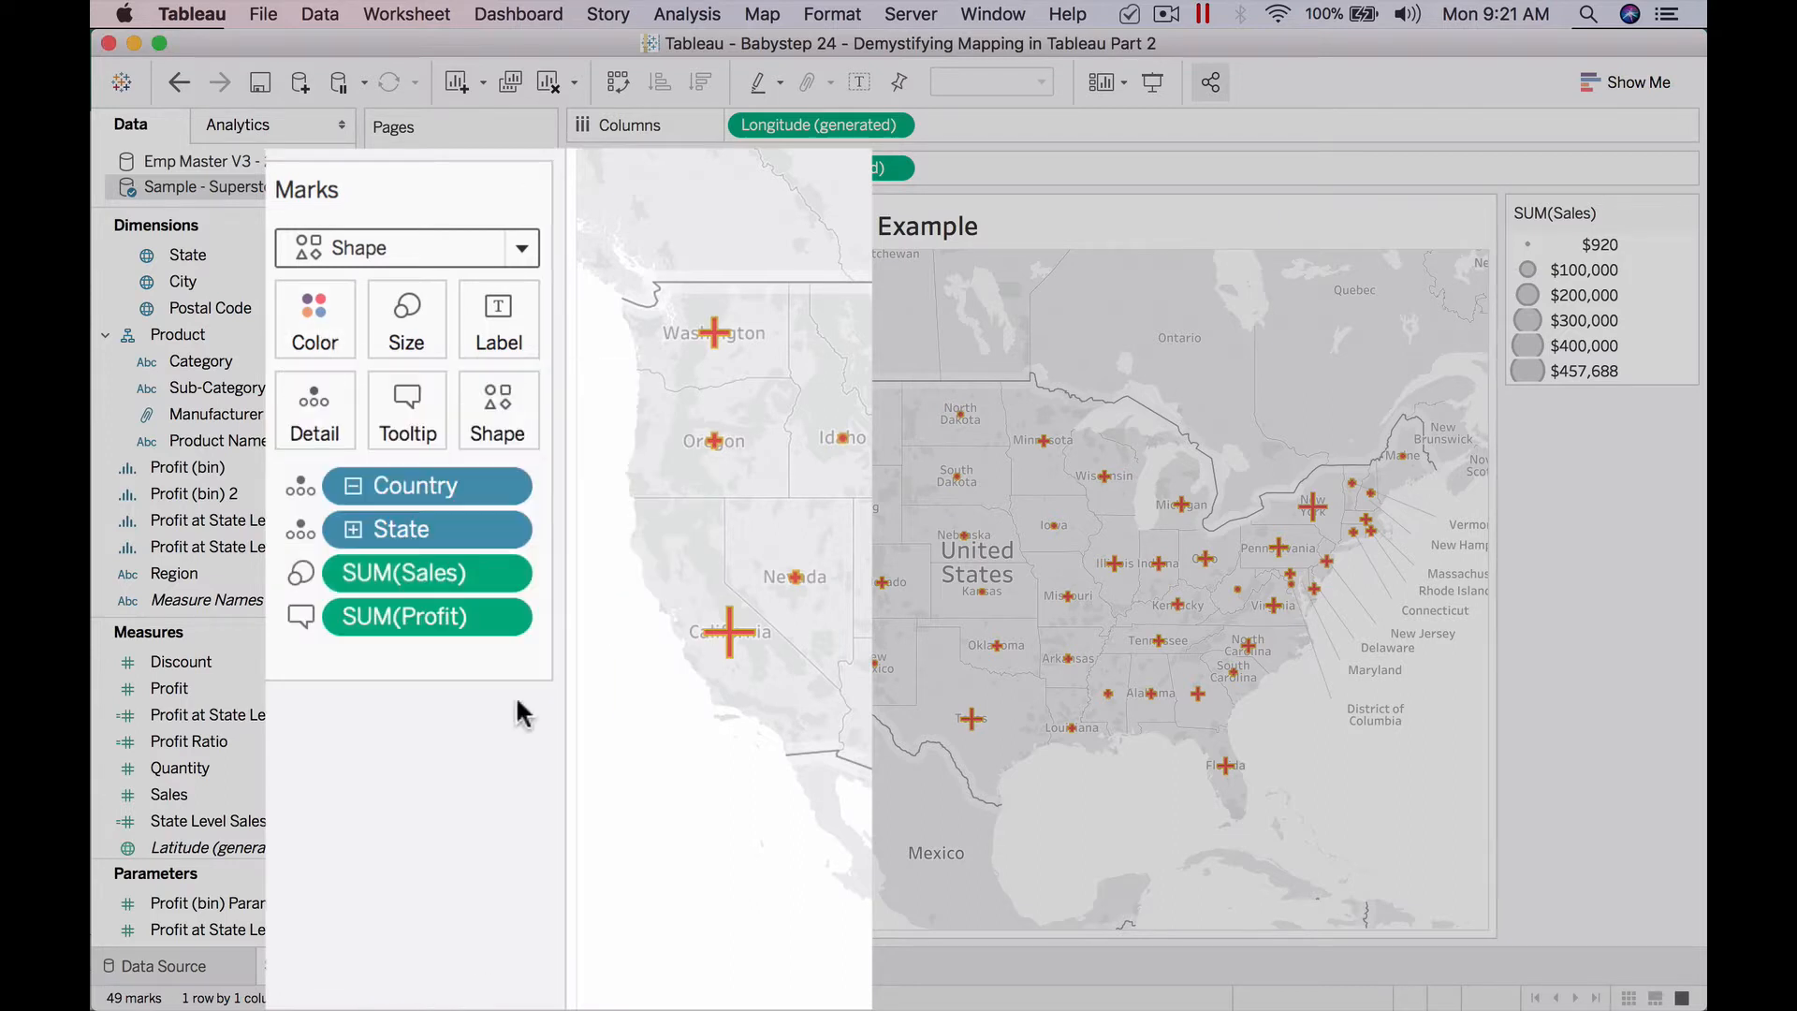
Change the map marks to the open circle shape and check the effects available in the color options.
click(494, 436)
click(487, 473)
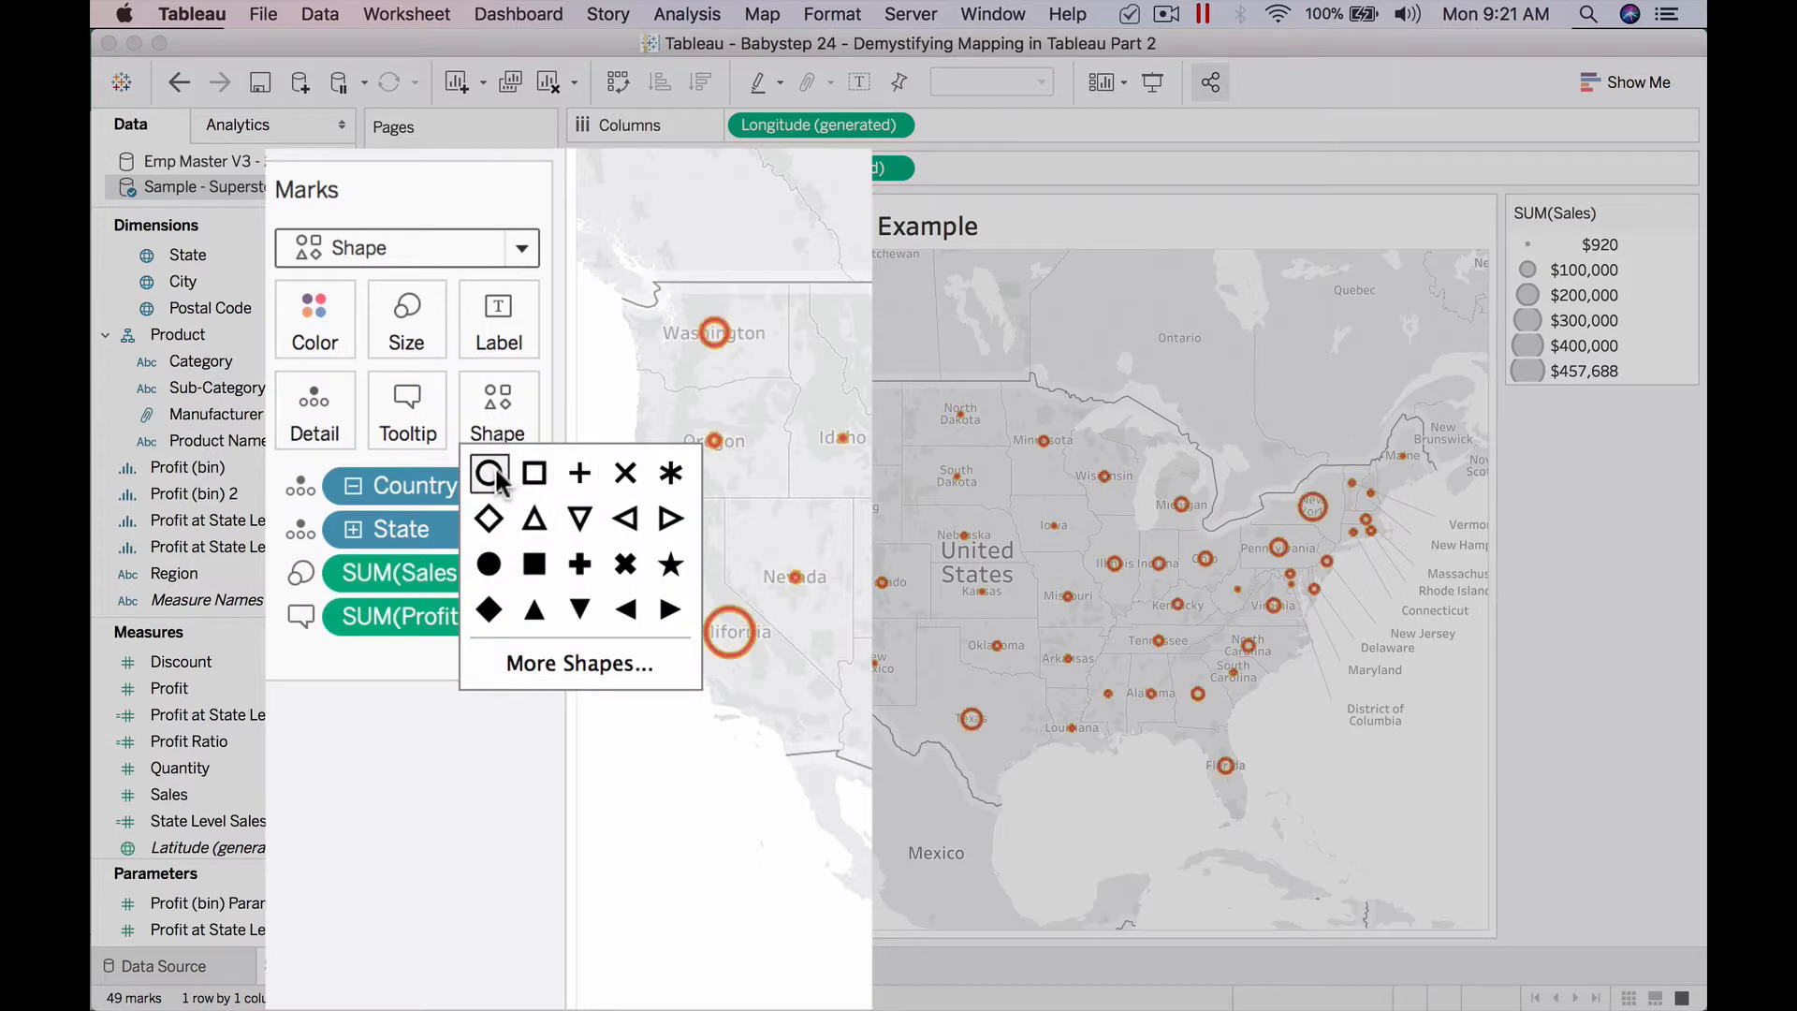
click(471, 819)
click(317, 322)
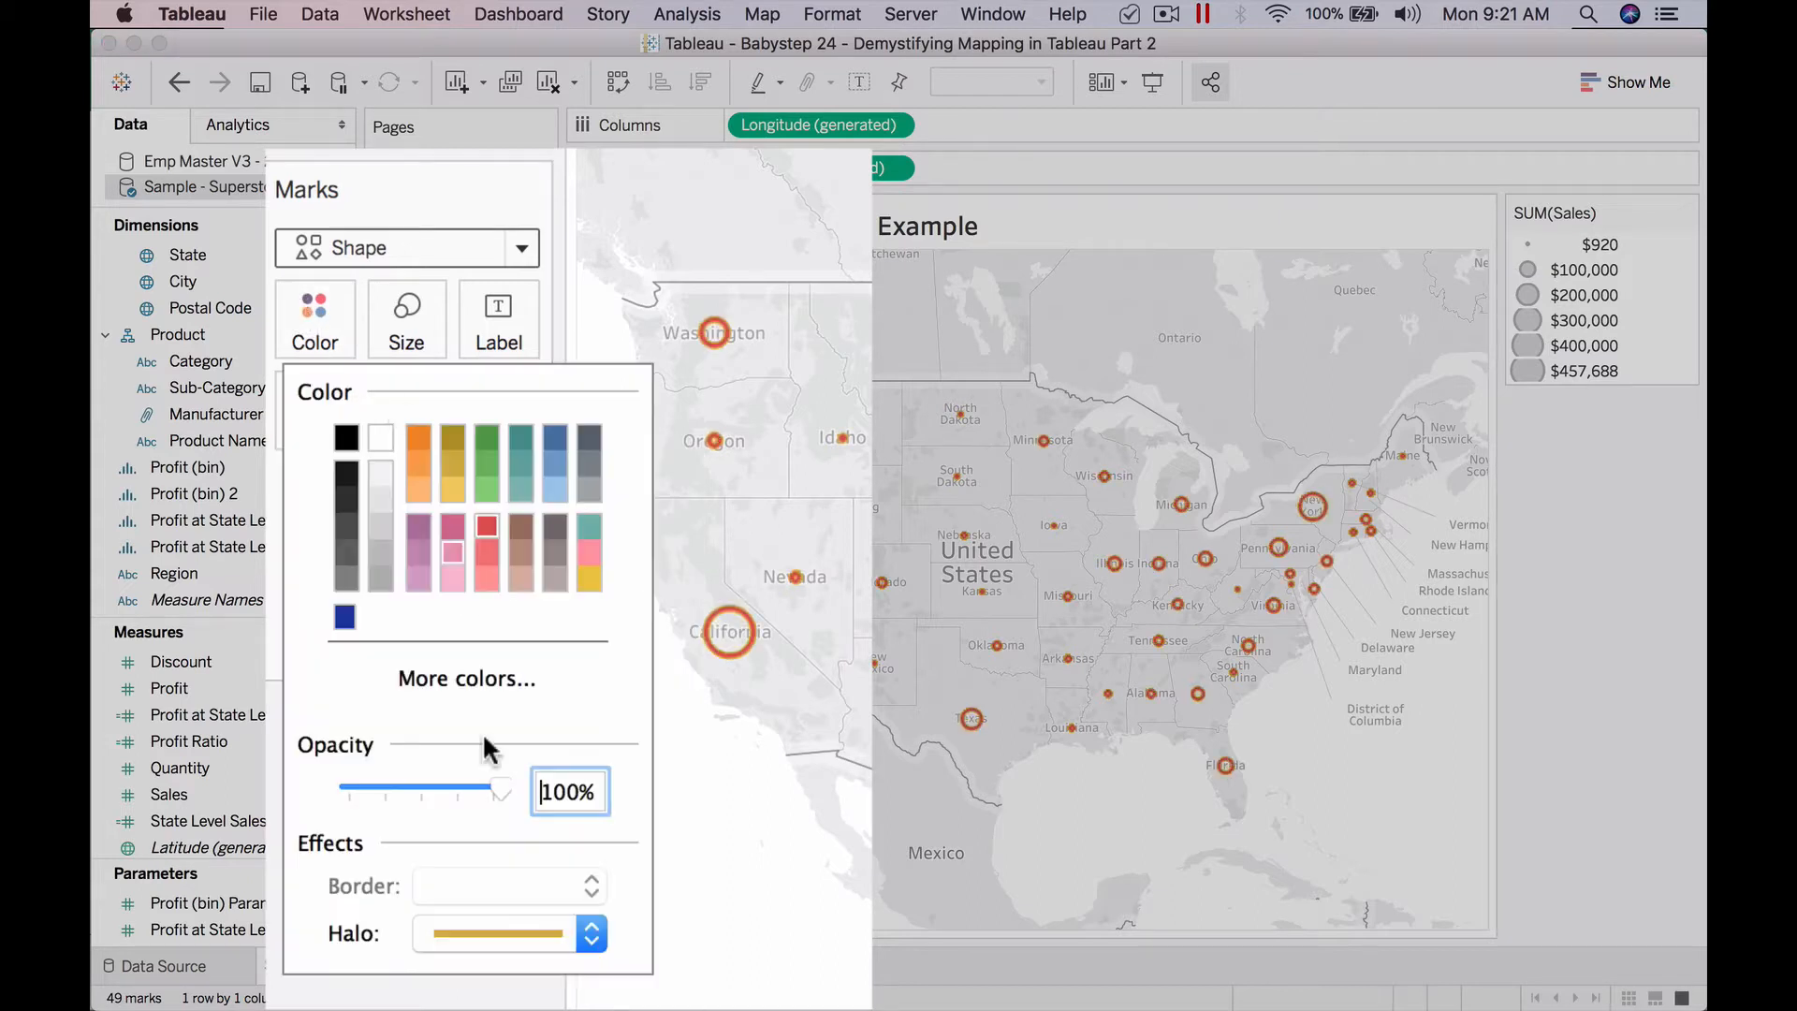
Set the map's mark type to Automatic and give the marks an orange border.
click(435, 262)
click(420, 251)
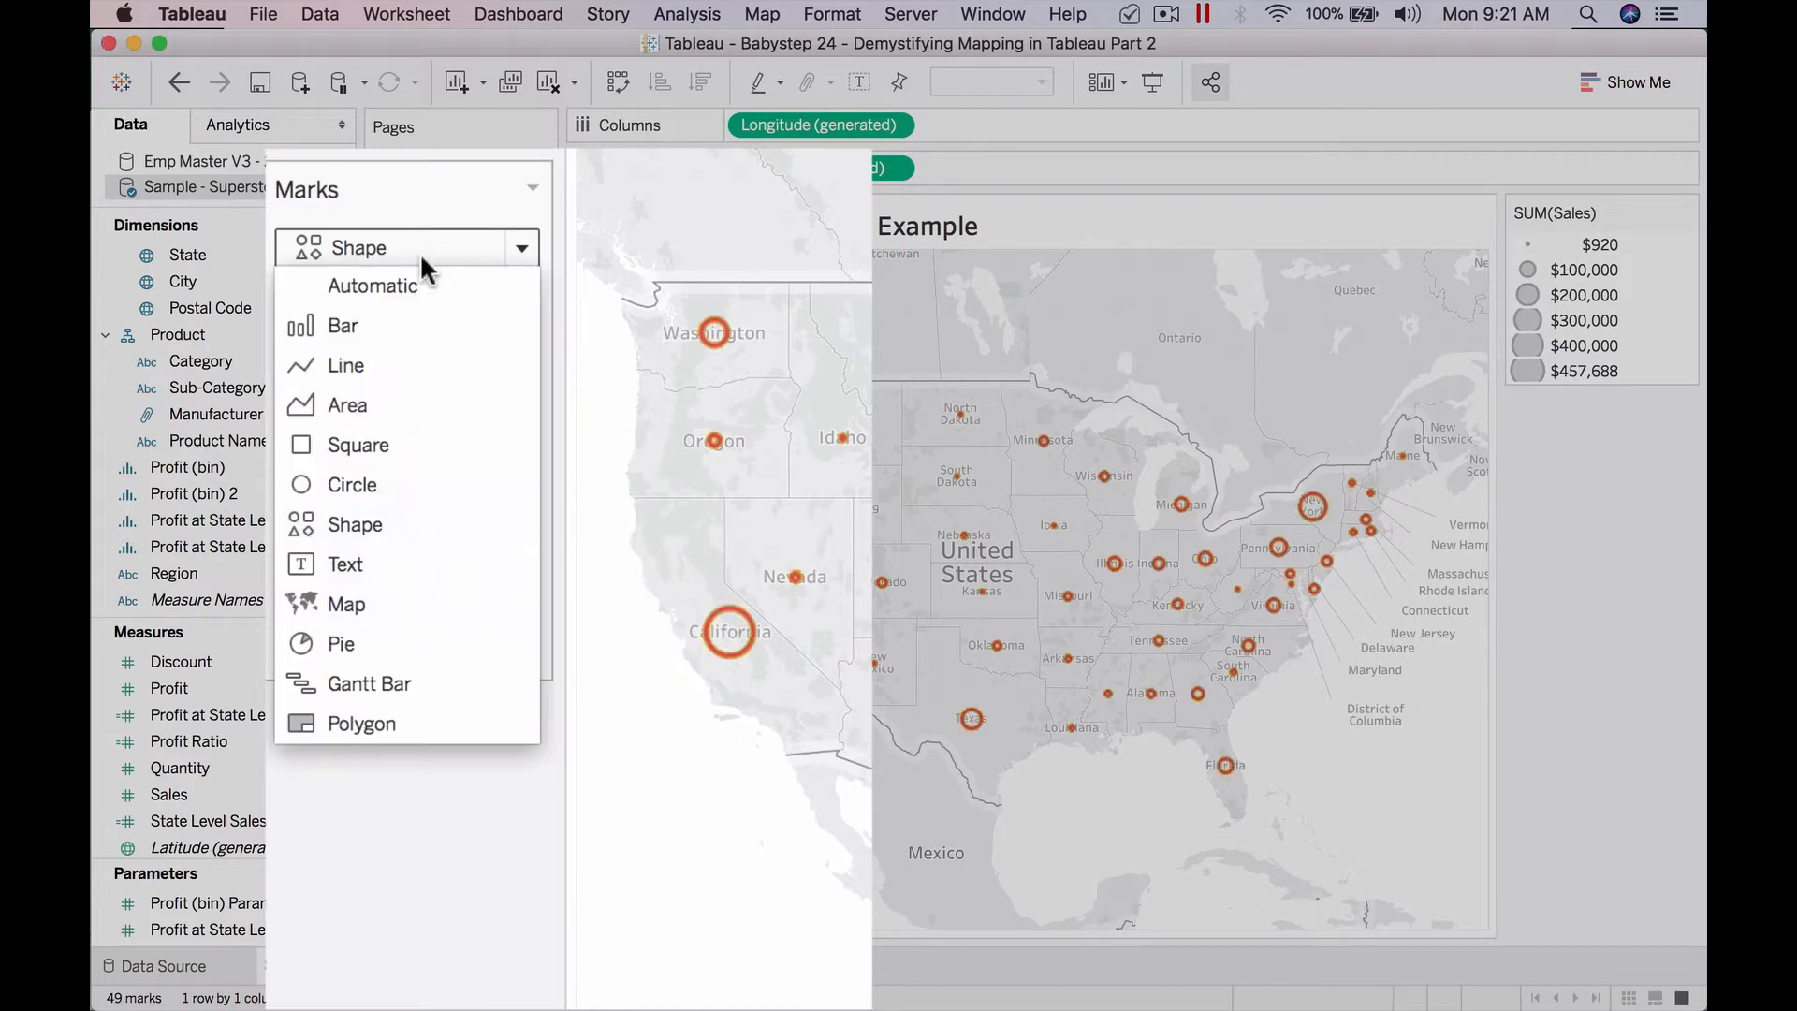
click(412, 273)
click(328, 329)
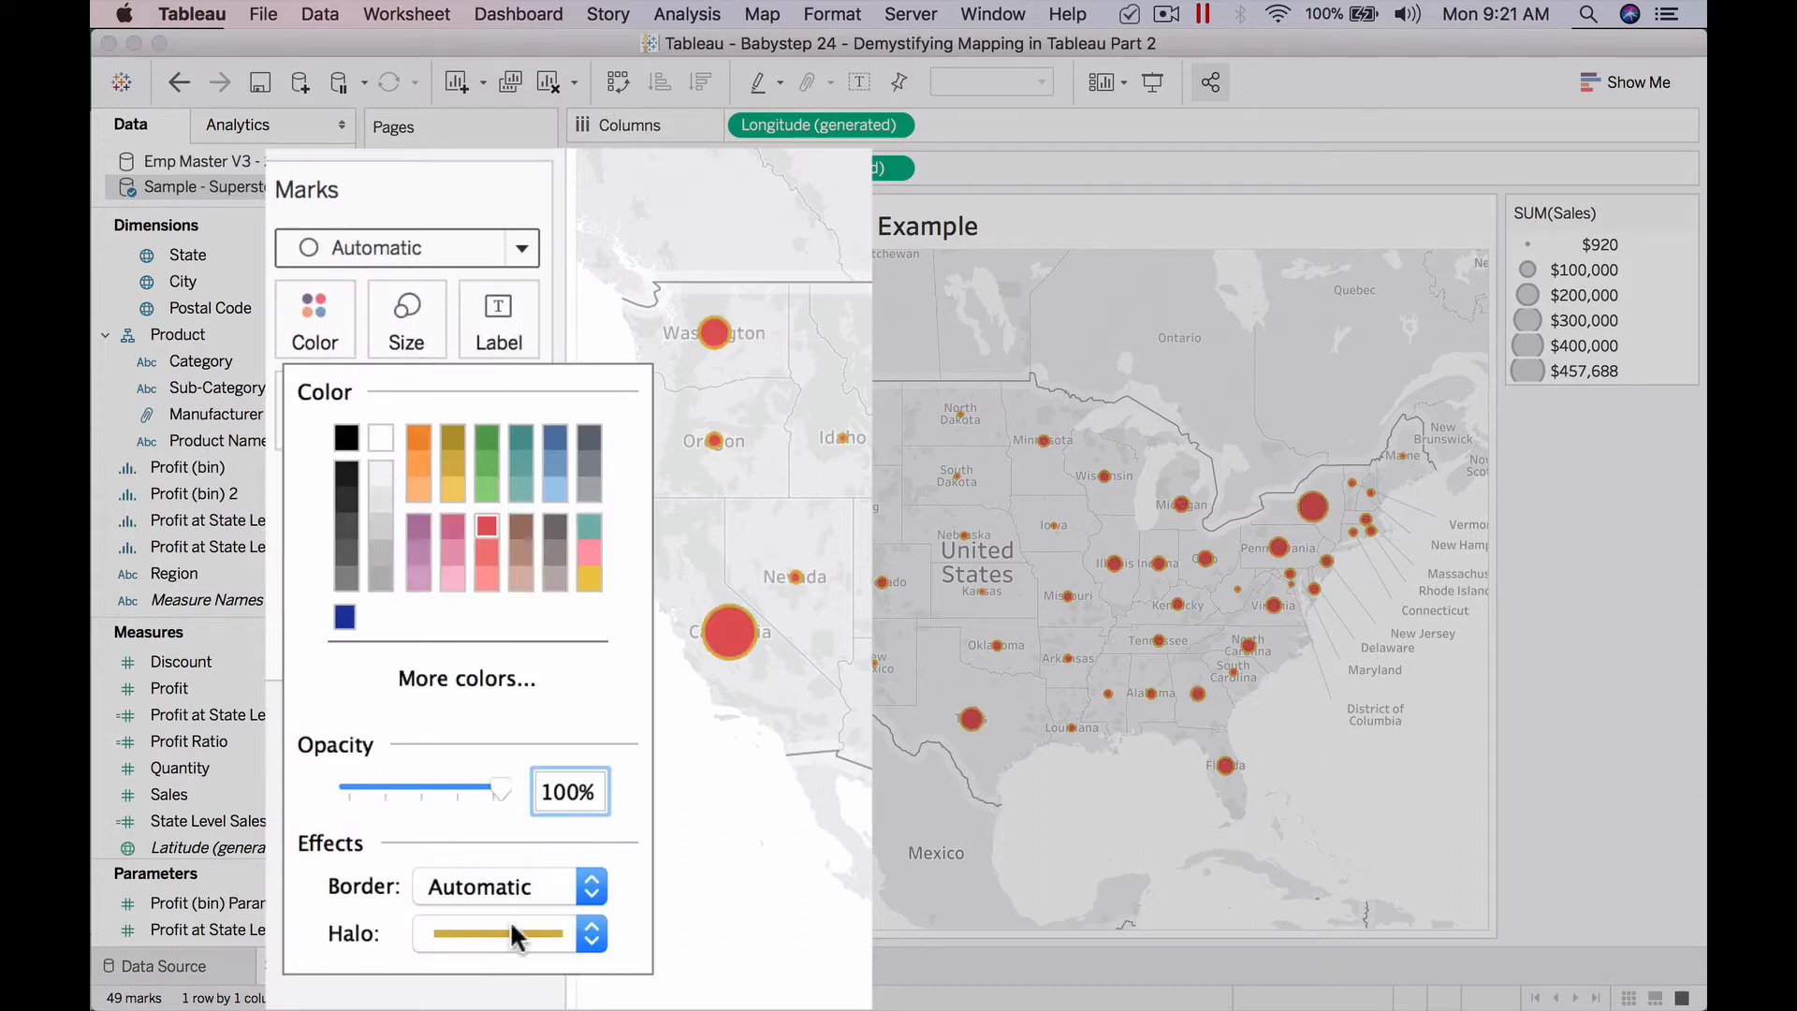
click(543, 885)
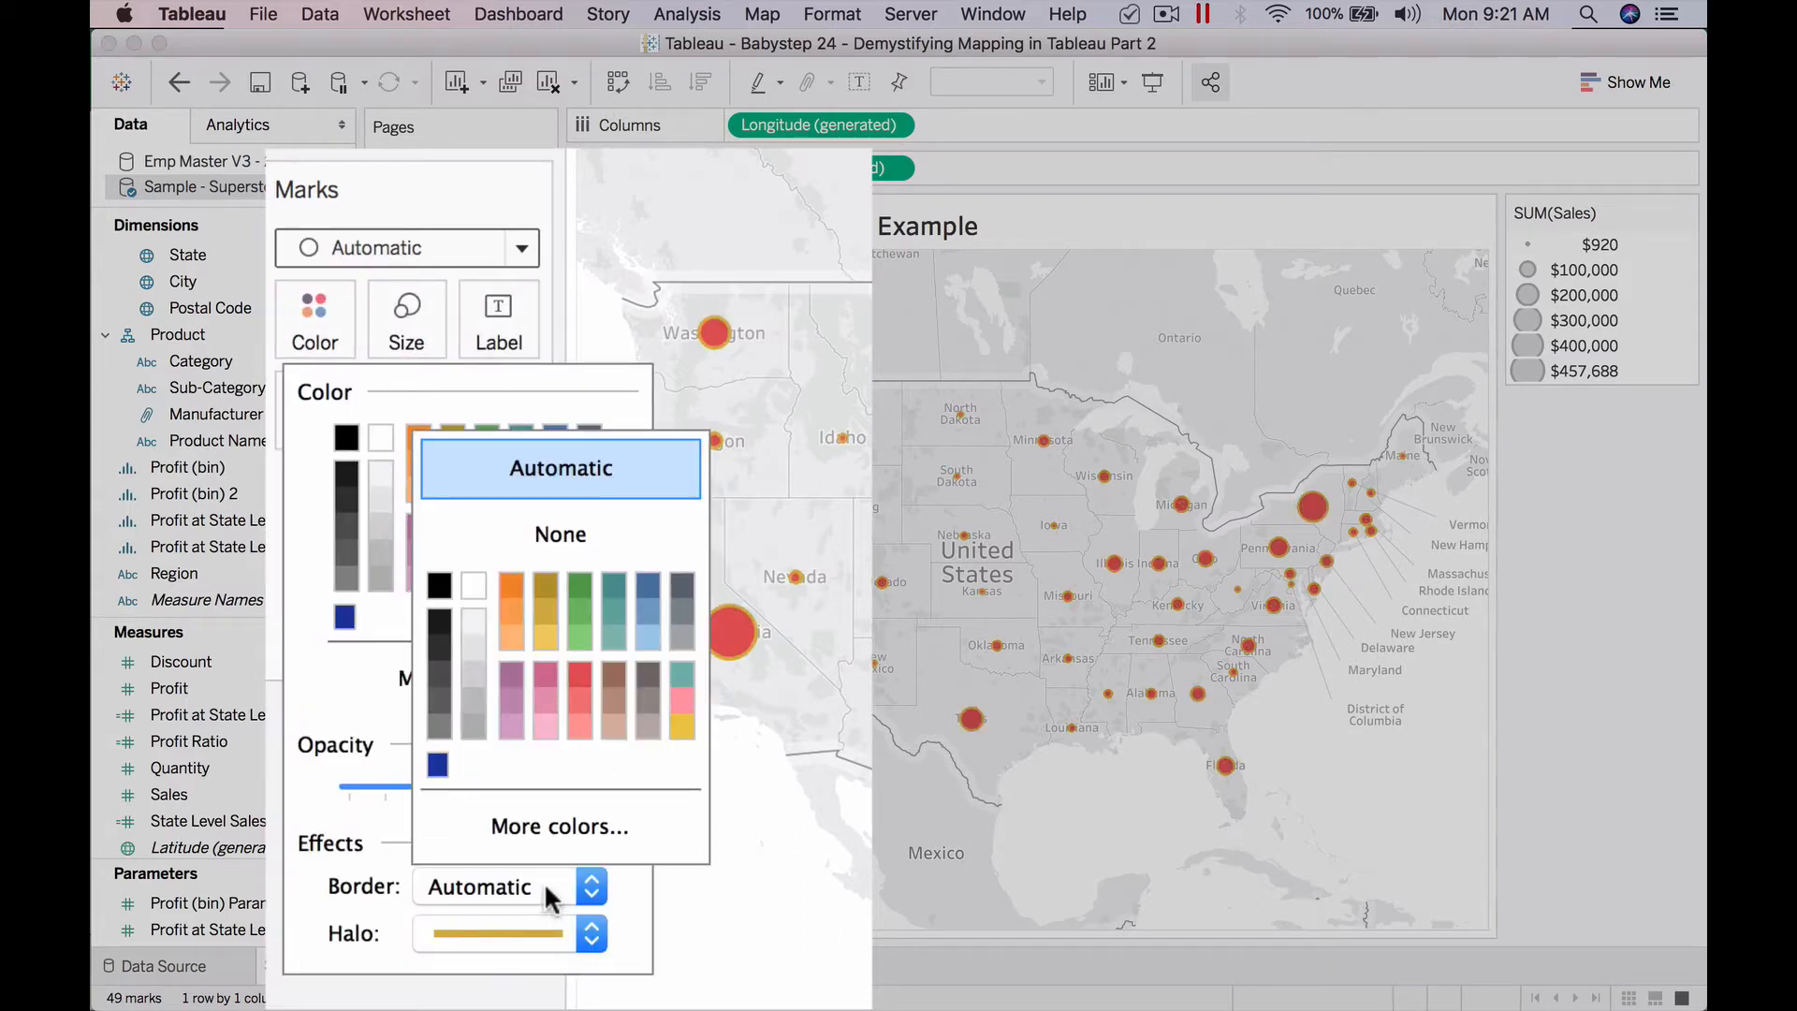
click(512, 609)
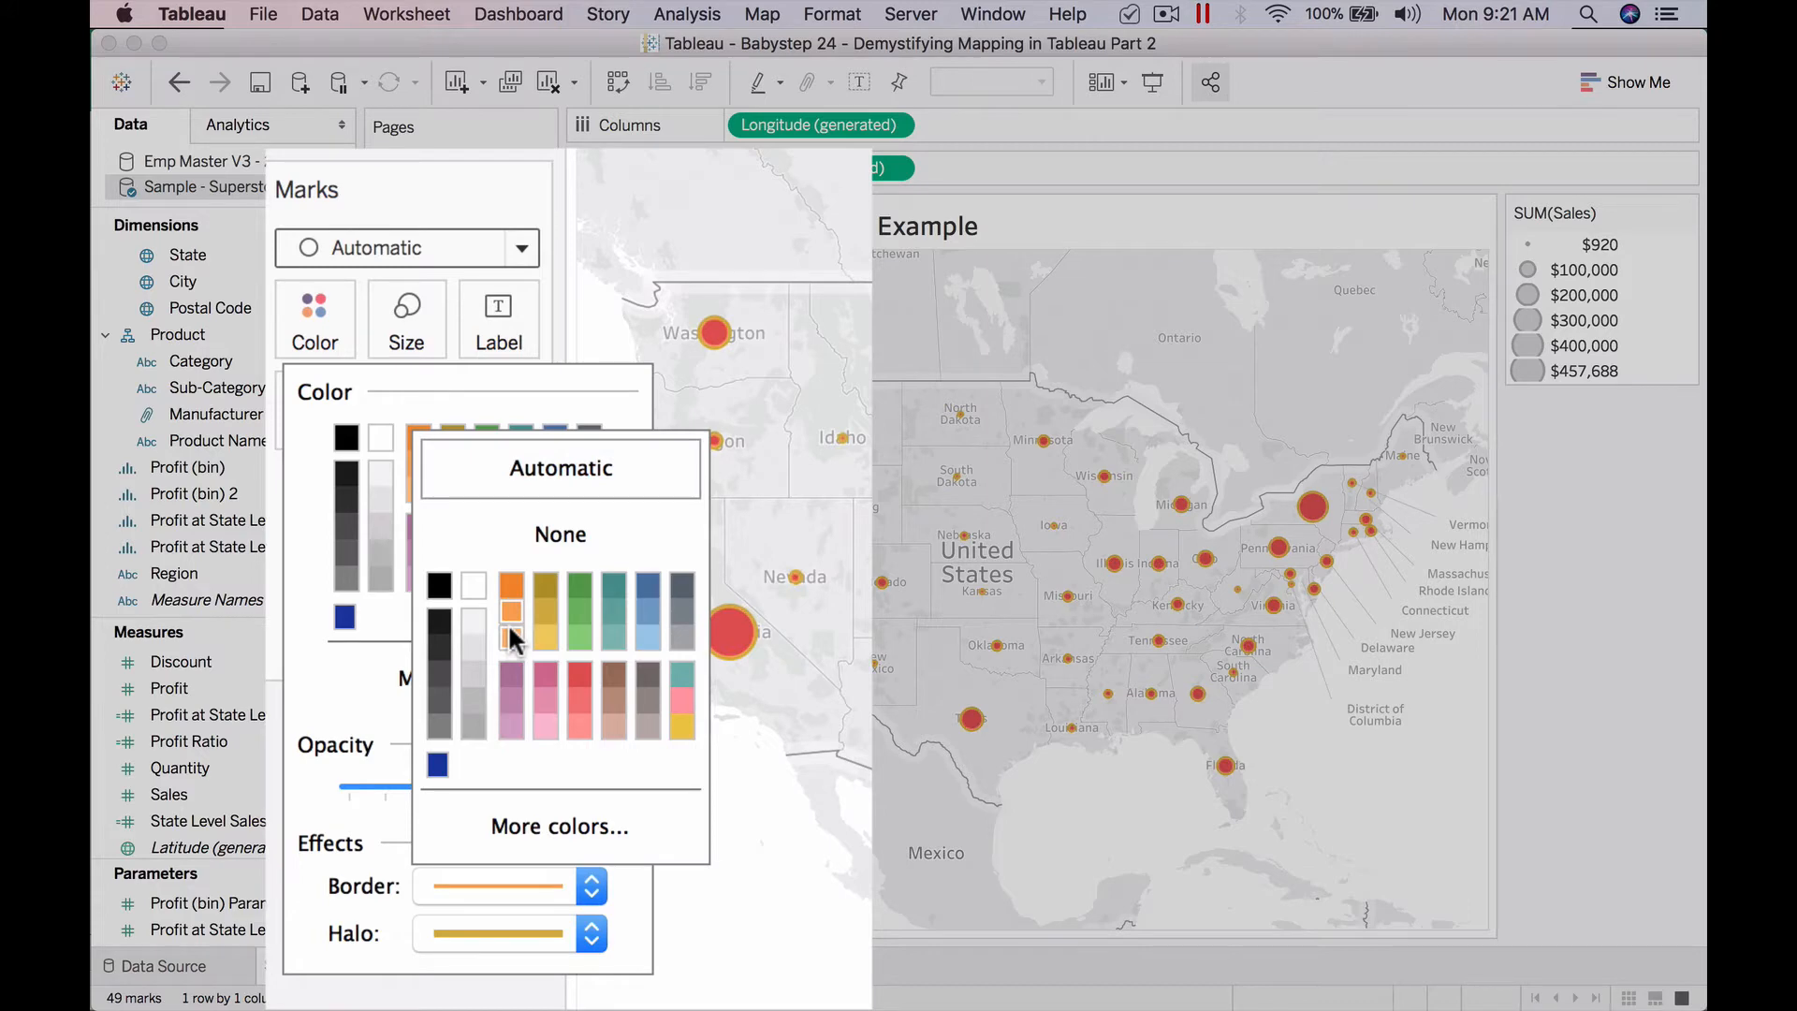
Remove the halo from the map marks by setting it to None.
click(470, 932)
click(559, 578)
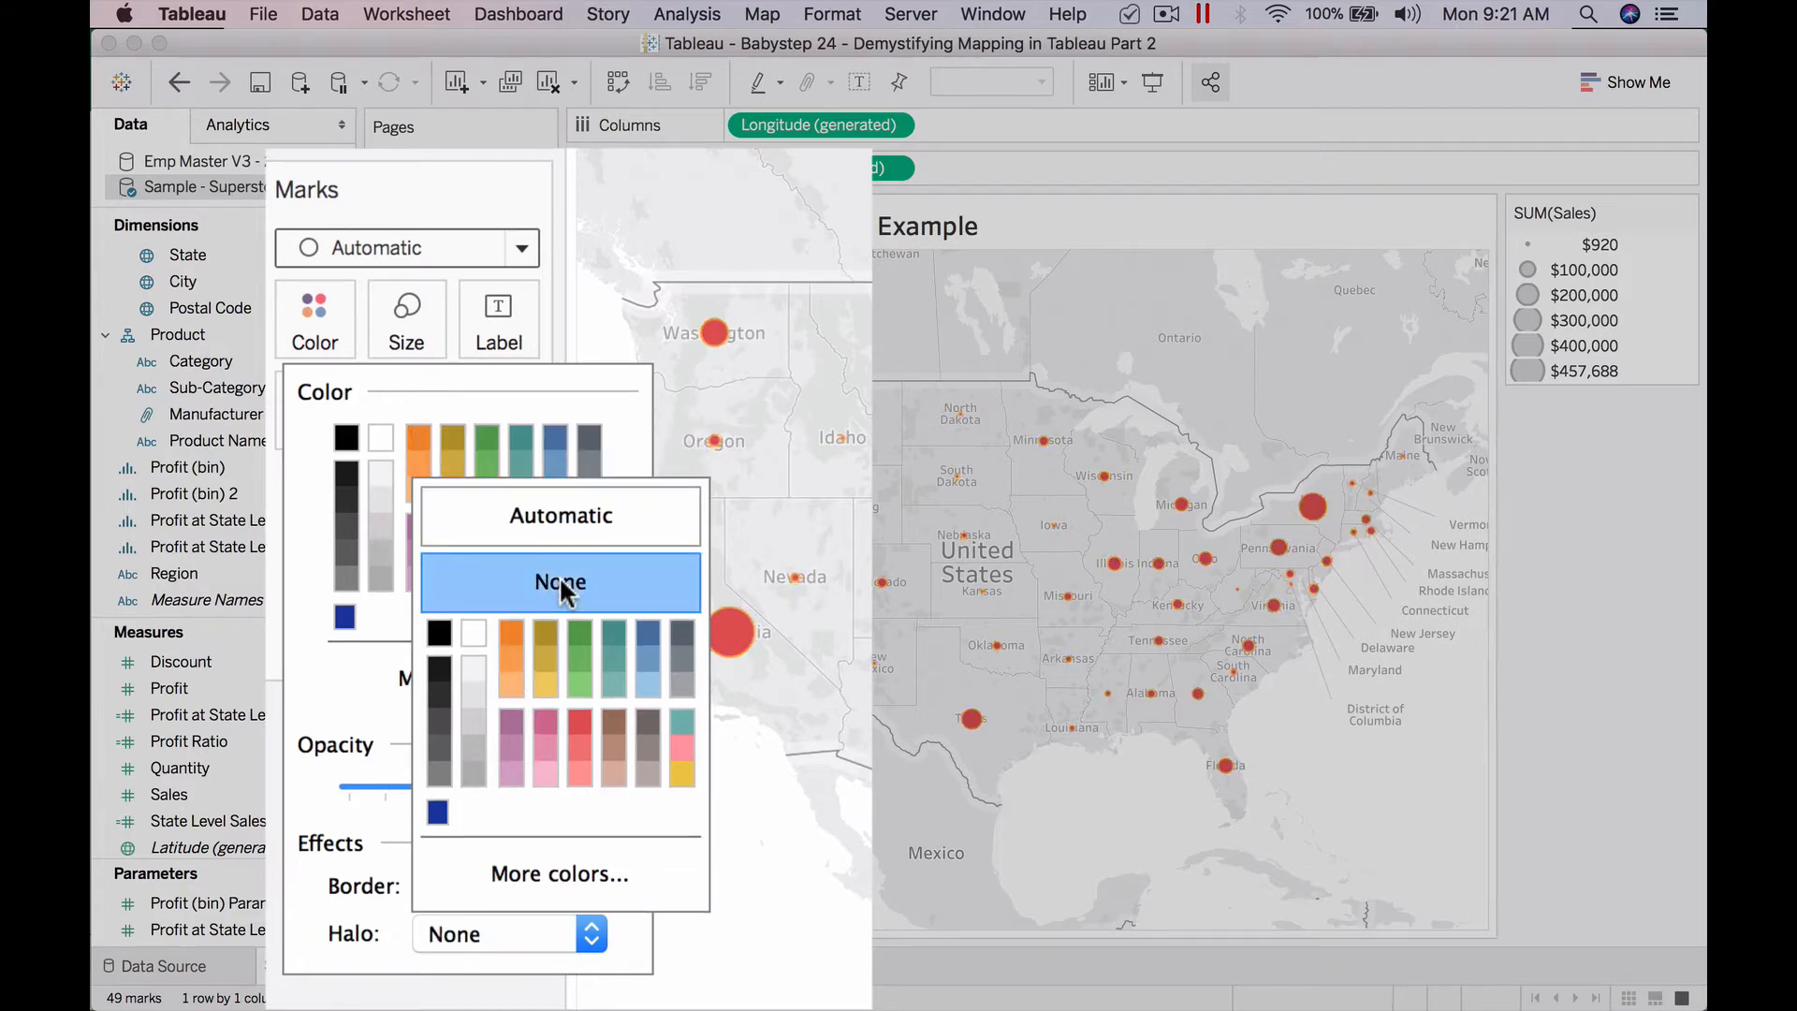
click(321, 823)
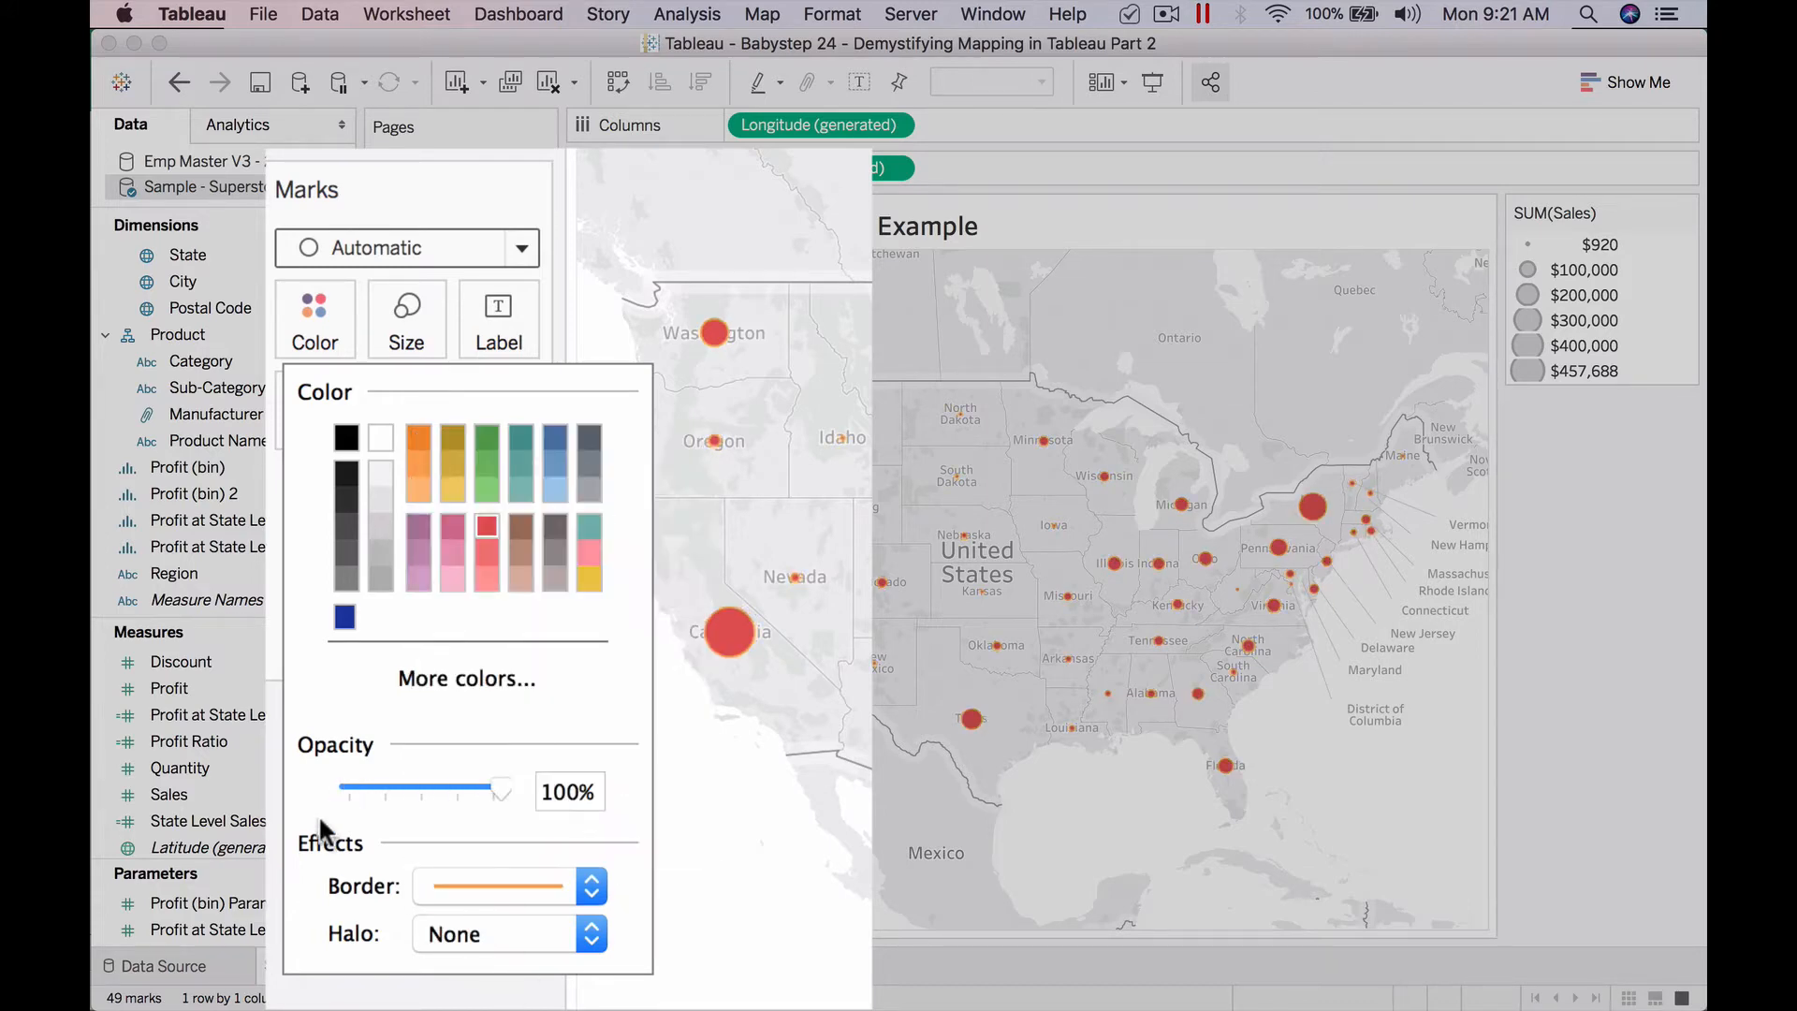
Give the map marks a black border and set their opacity to 90%.
click(530, 885)
click(438, 587)
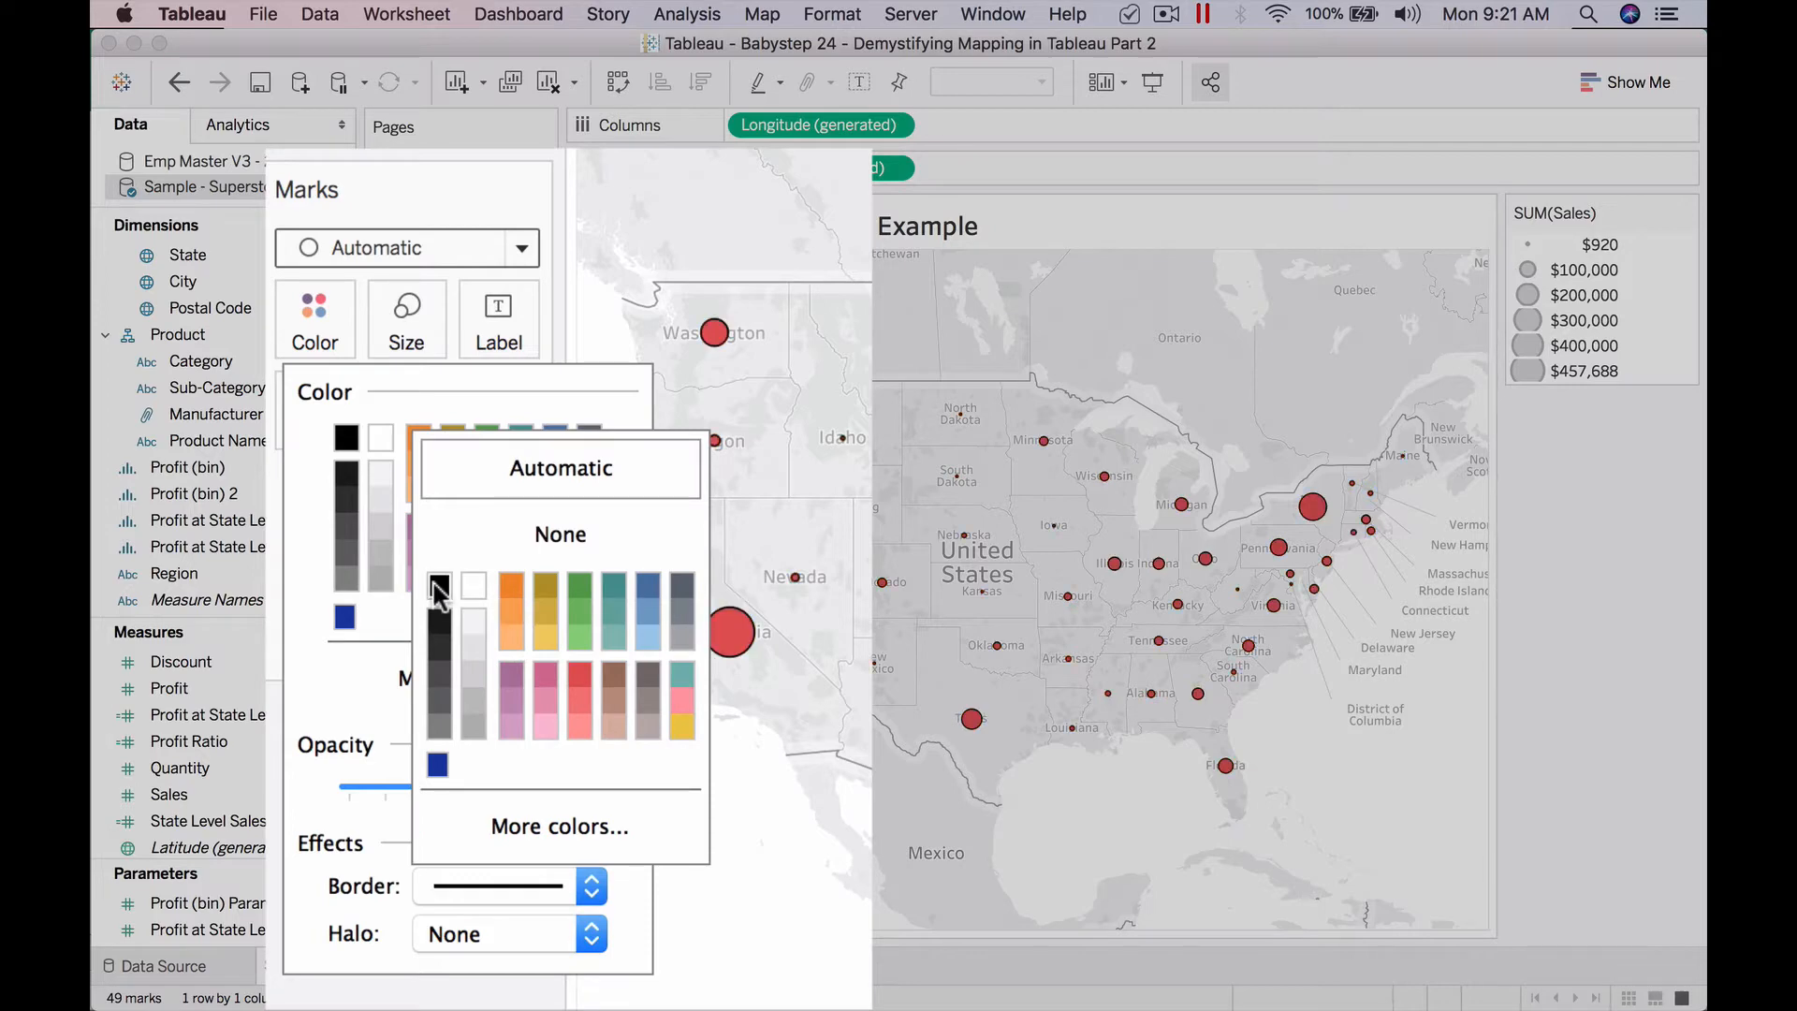
click(329, 823)
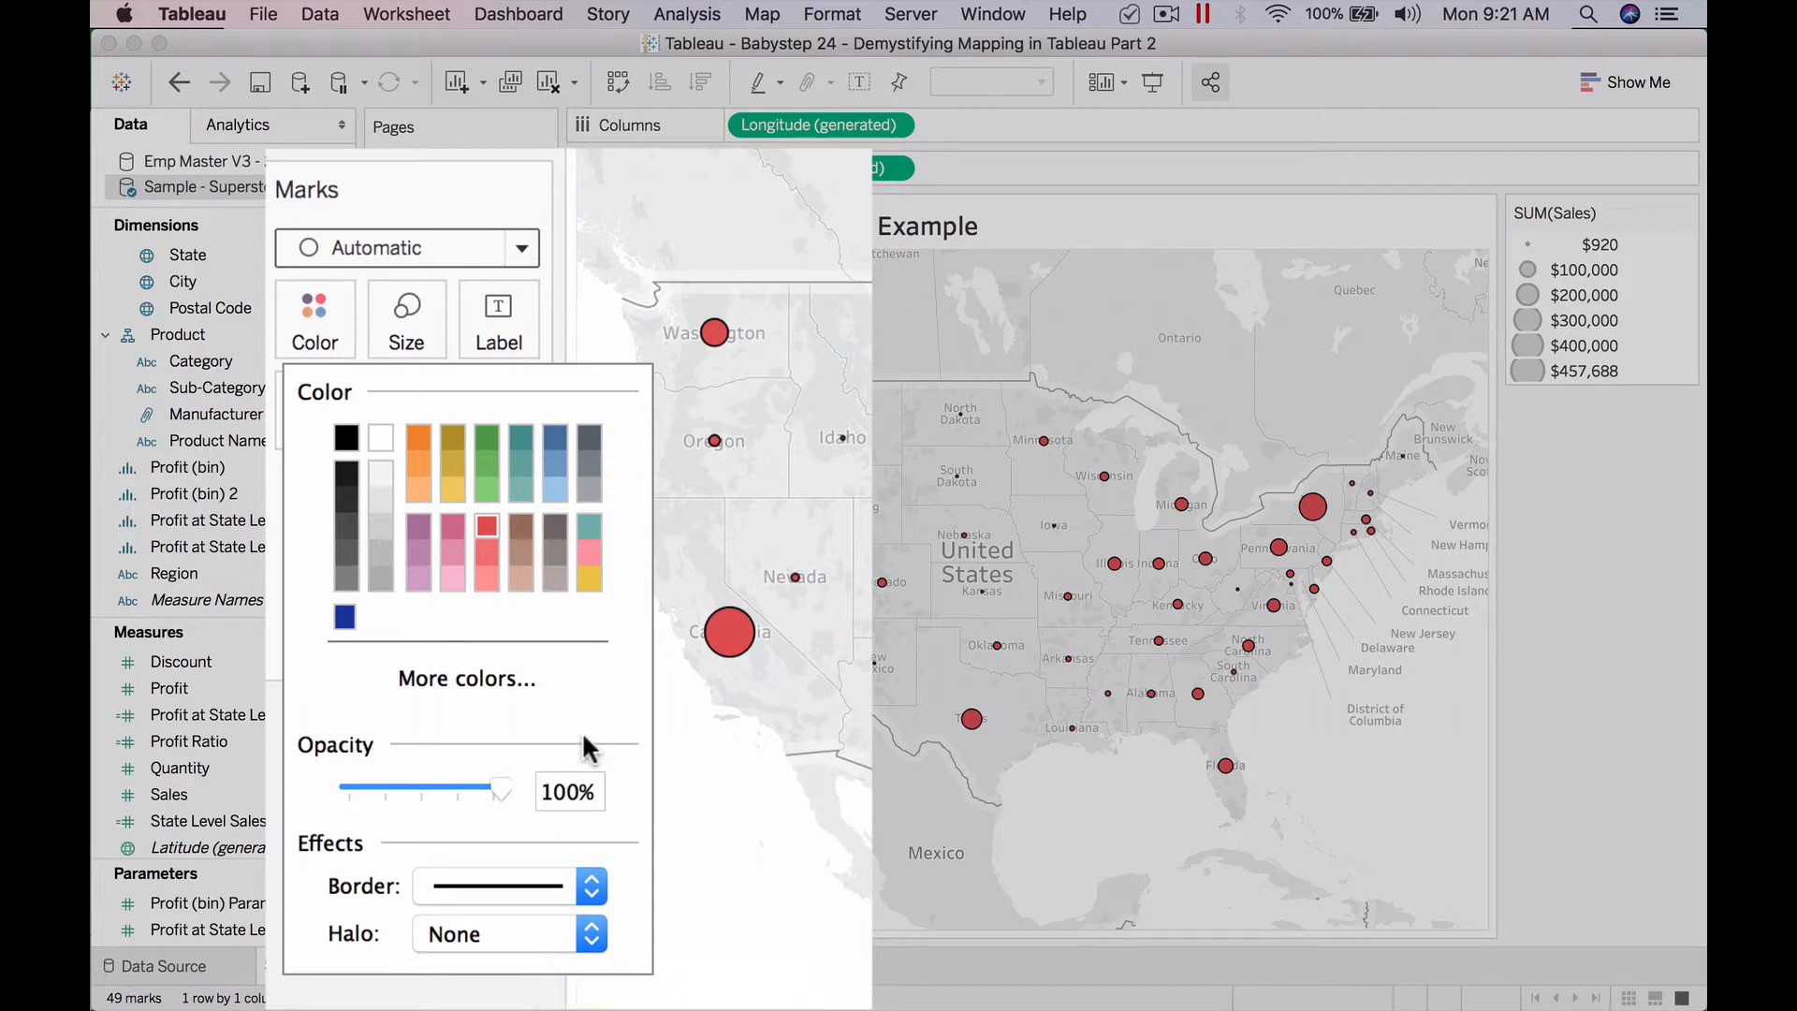
mouse_move(499, 793)
mouse_down()
mouse_move(449, 798)
mouse_move(480, 789)
mouse_up()
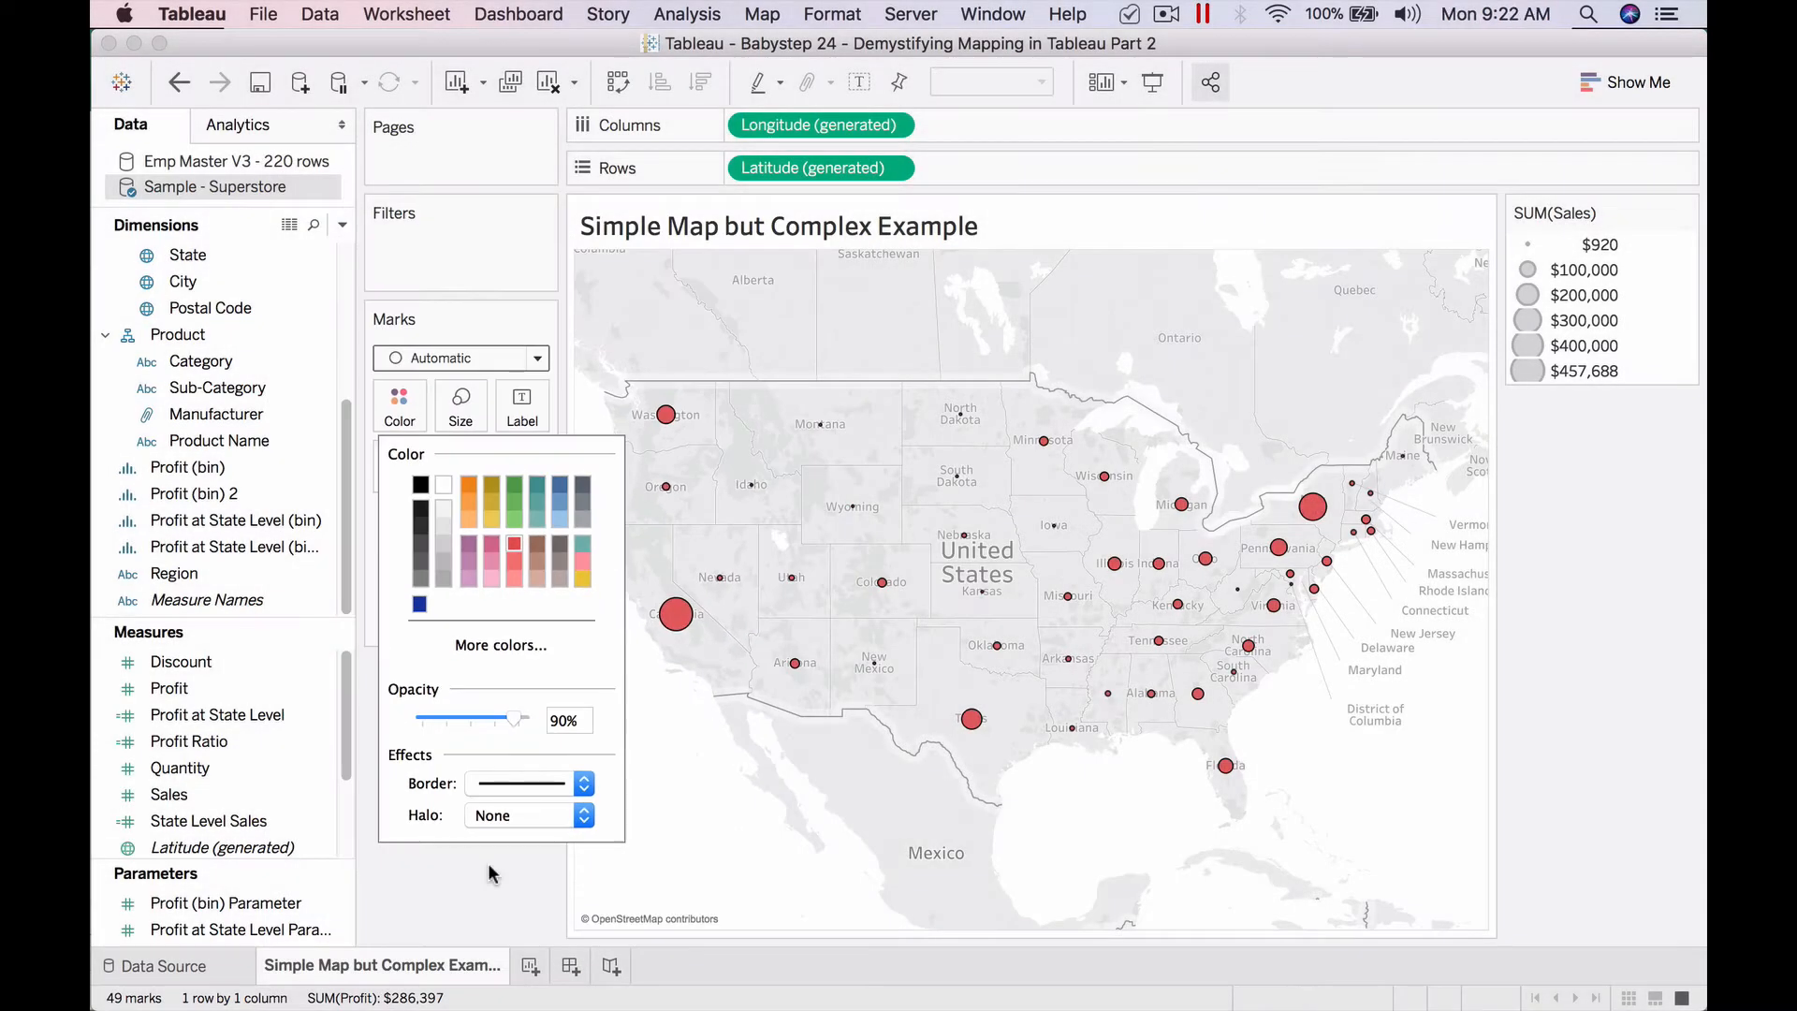
click(488, 865)
Set the map's mark type back to Shape and choose the thin plus sign.
click(511, 359)
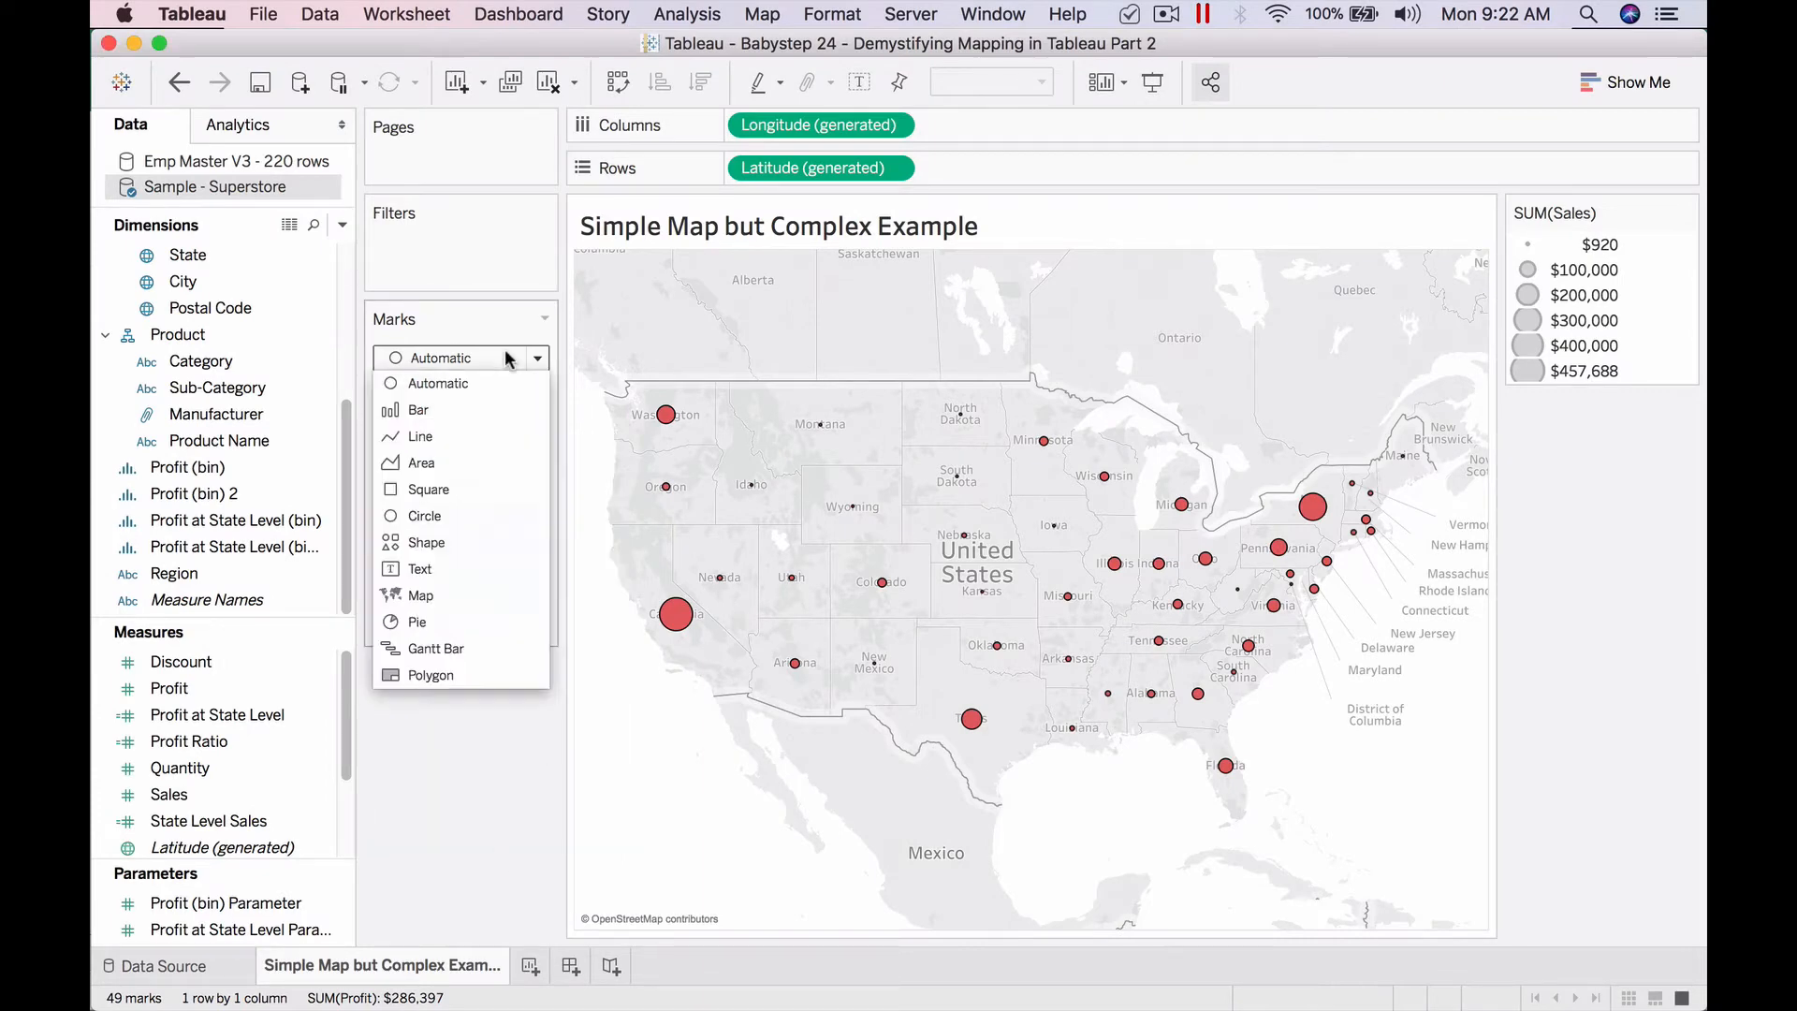
click(476, 541)
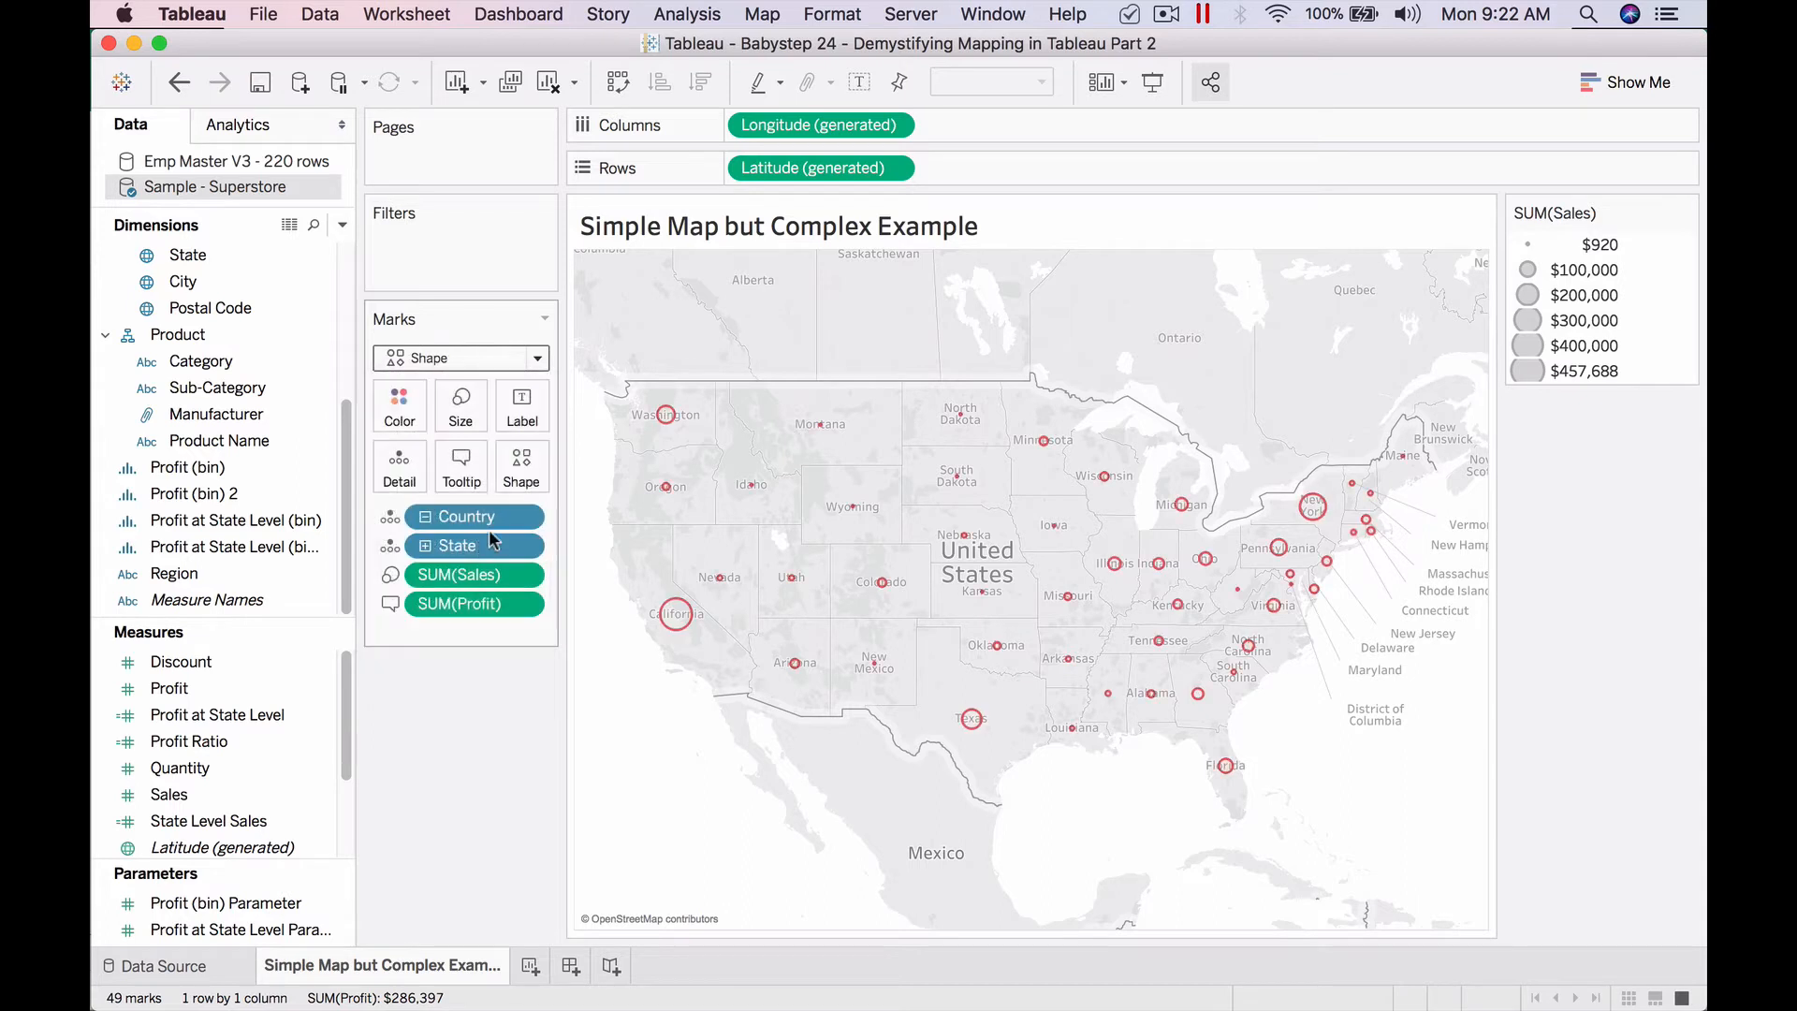
click(521, 464)
click(576, 508)
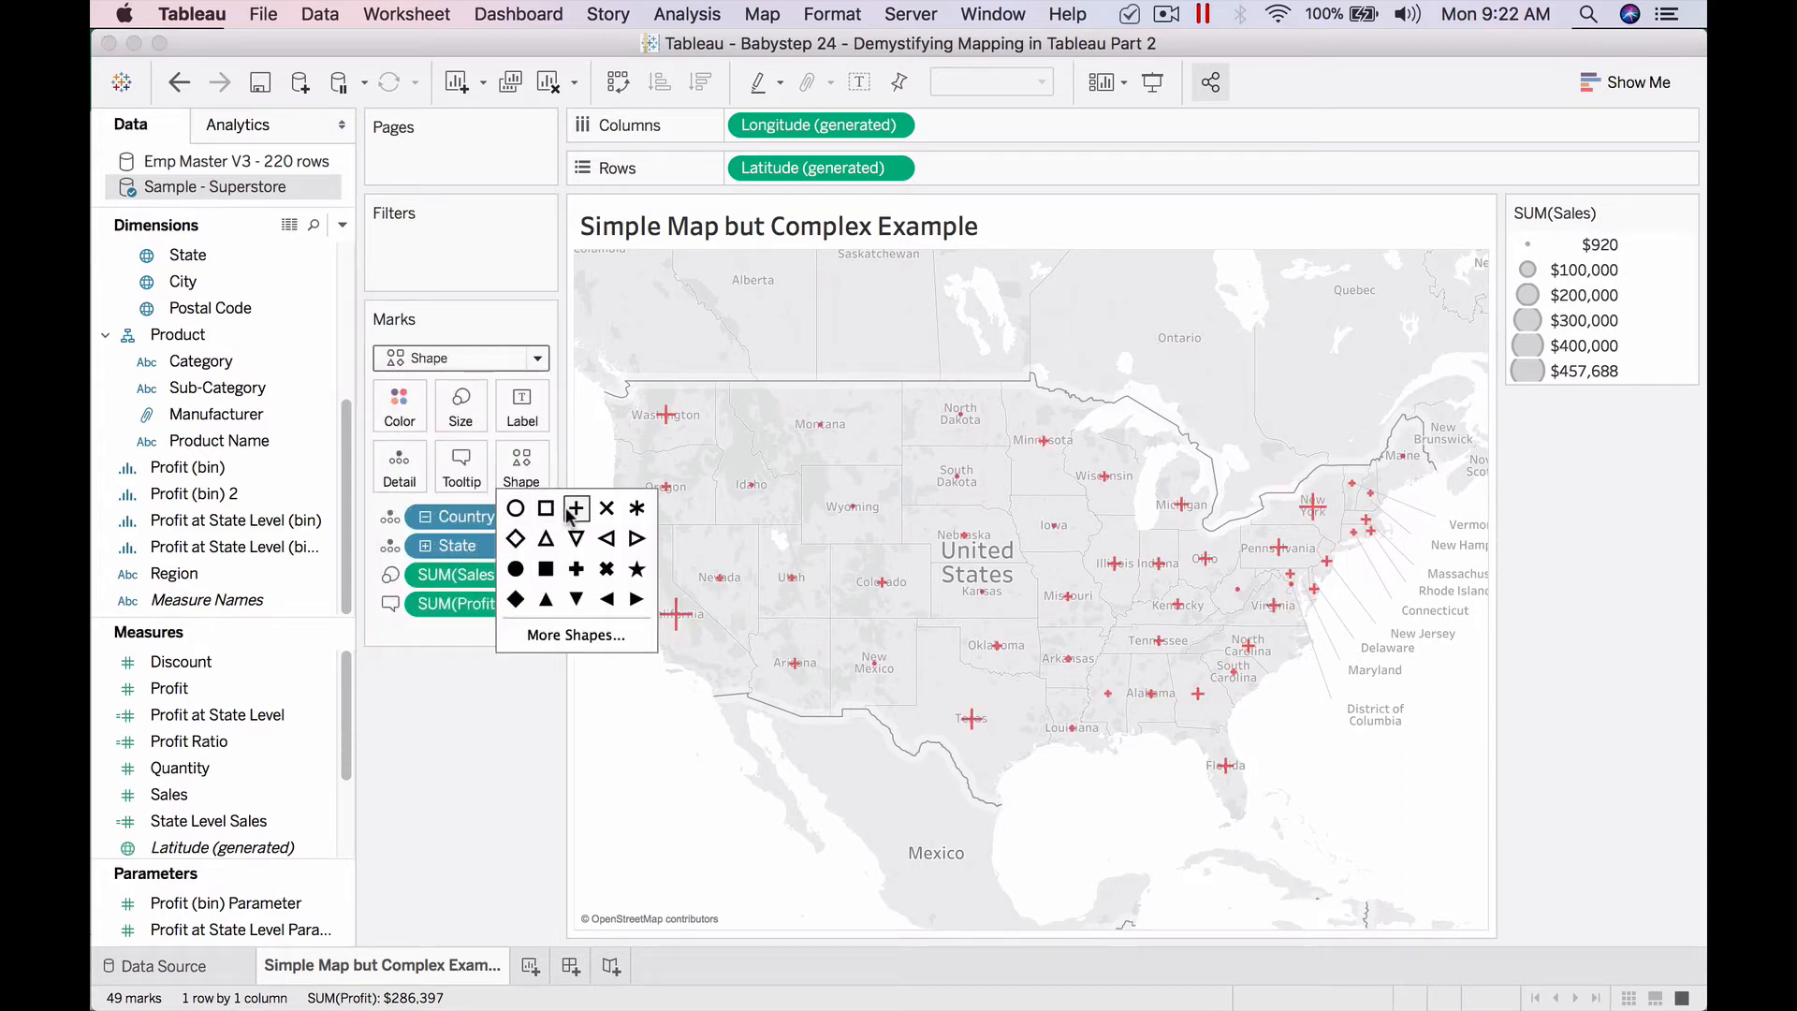
click(514, 765)
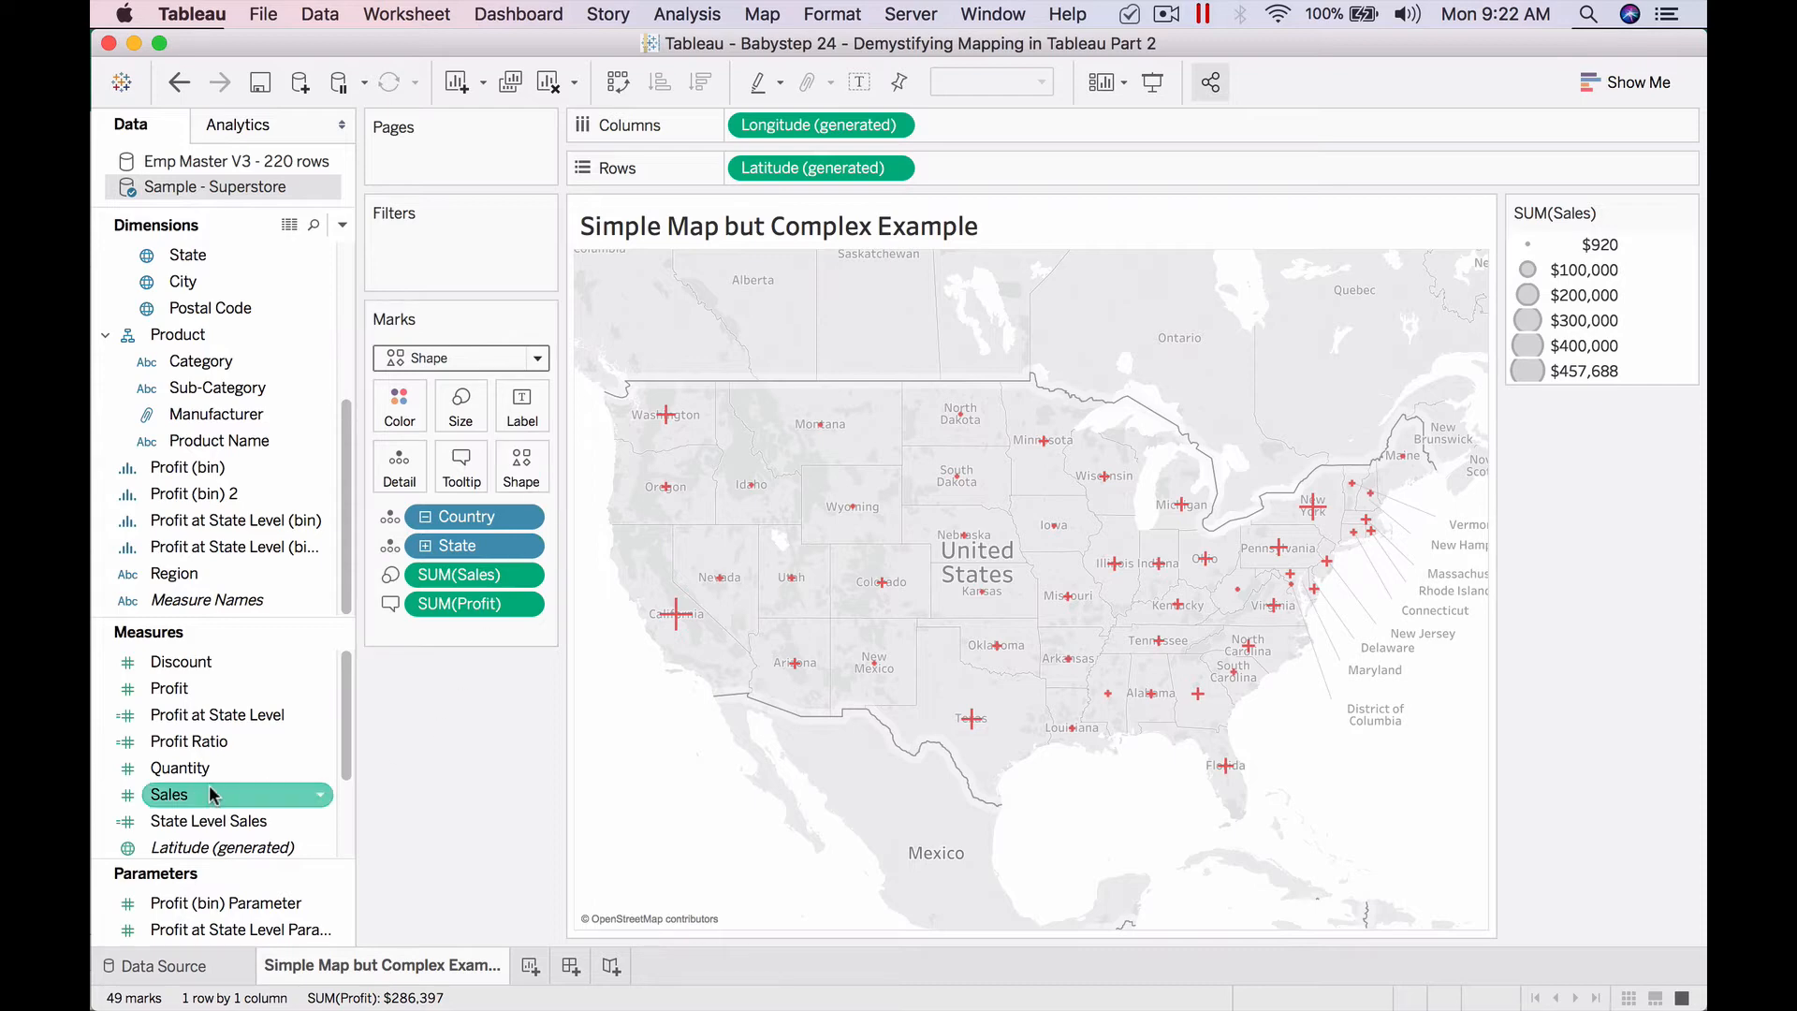
Reassign SUM(Profit) from tooltip to shape and look through the profit shape legend.
drag(482, 601, 527, 479)
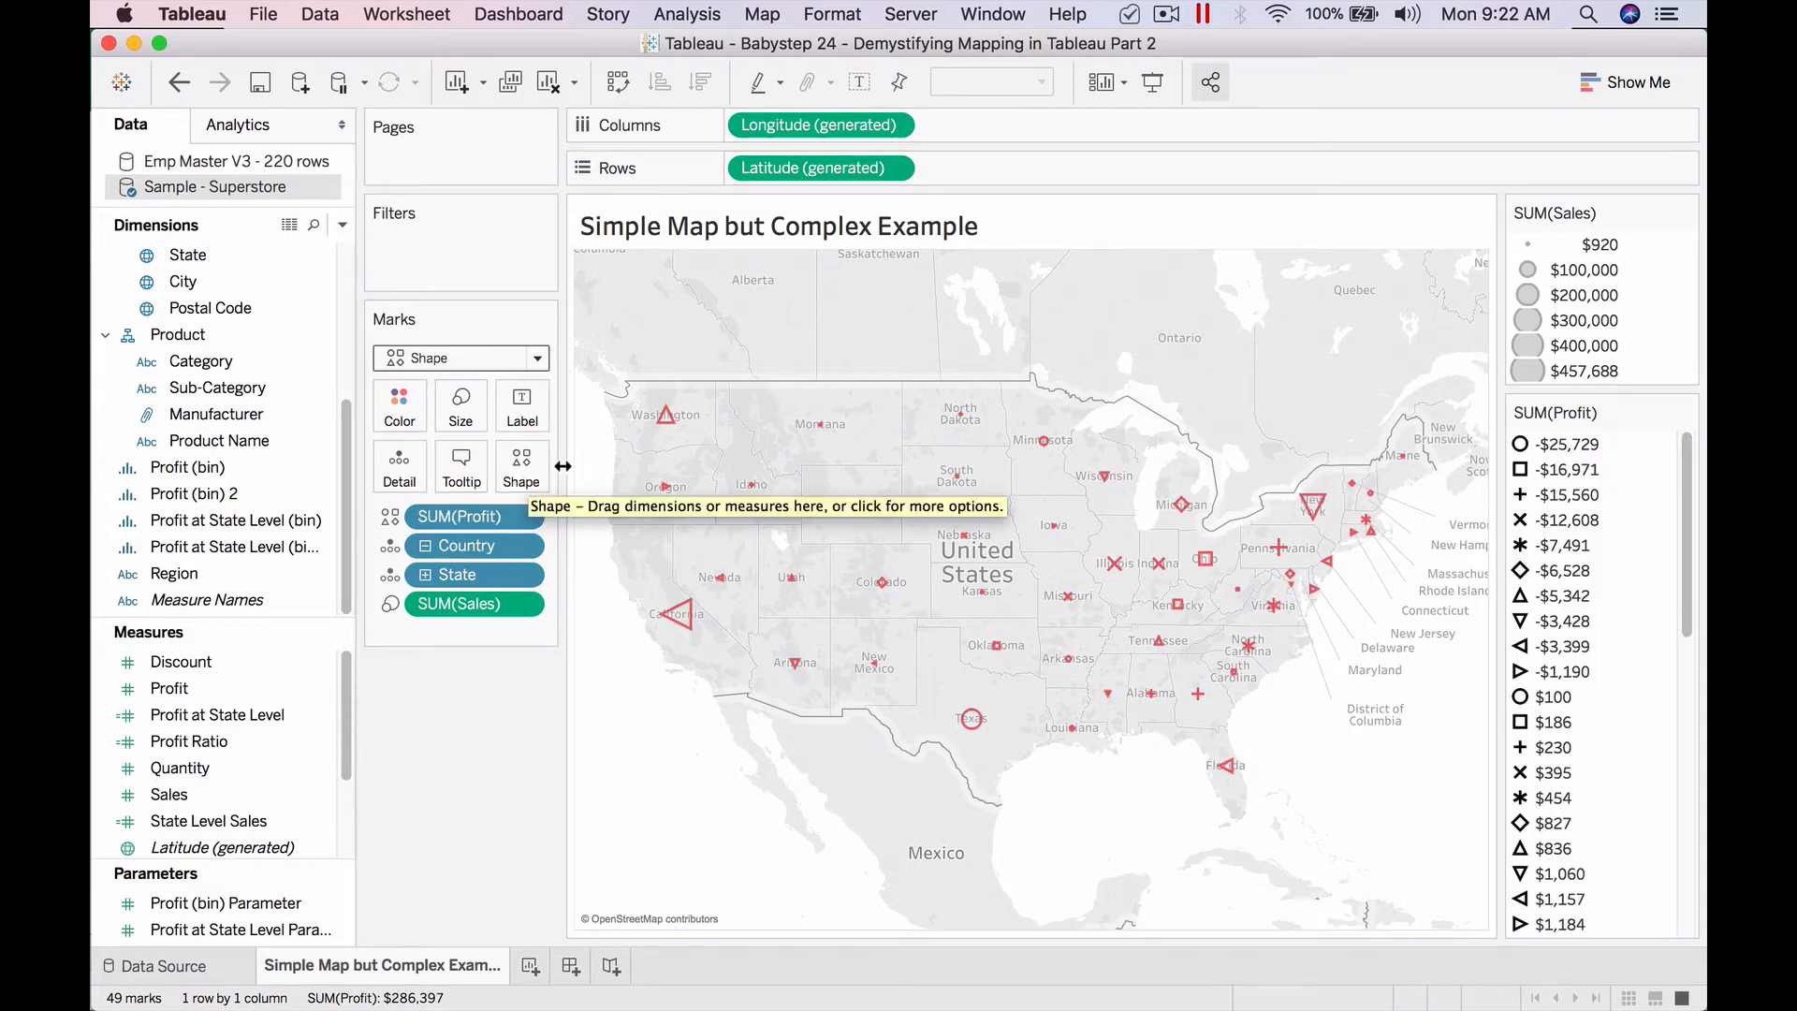
scroll(1685, 502, down, 5)
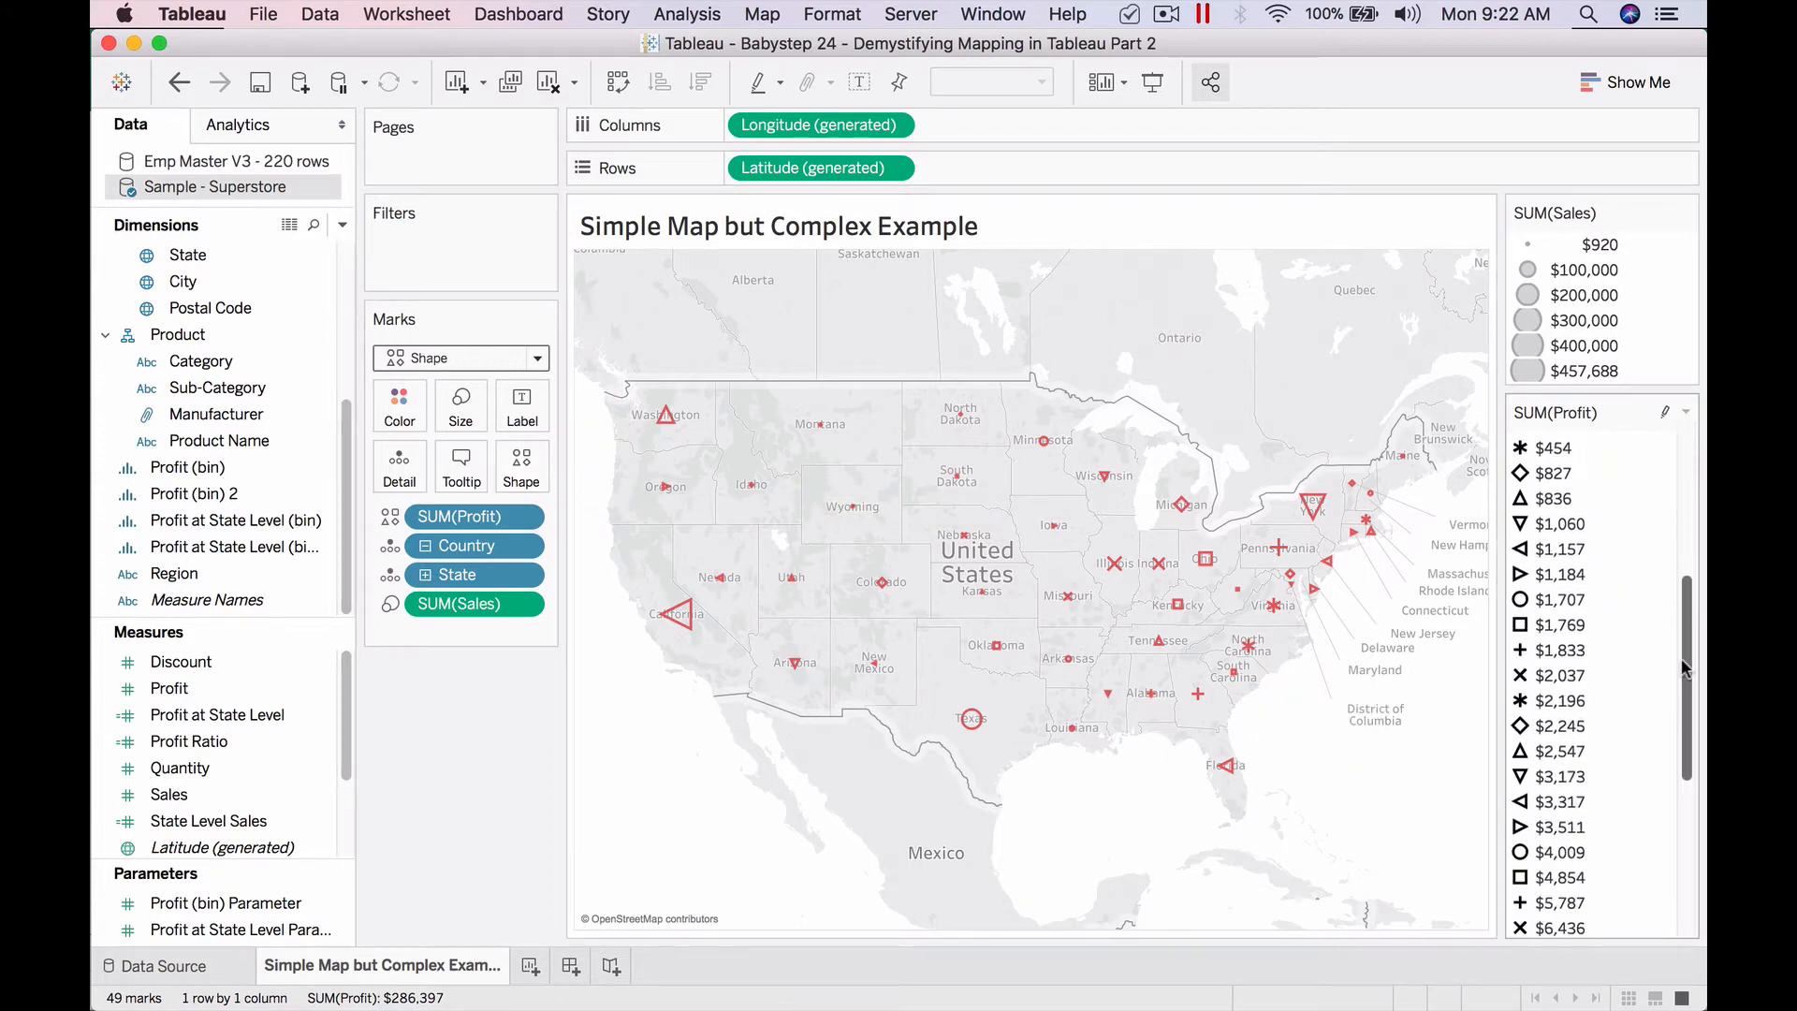
scroll(1695, 496, up, 5)
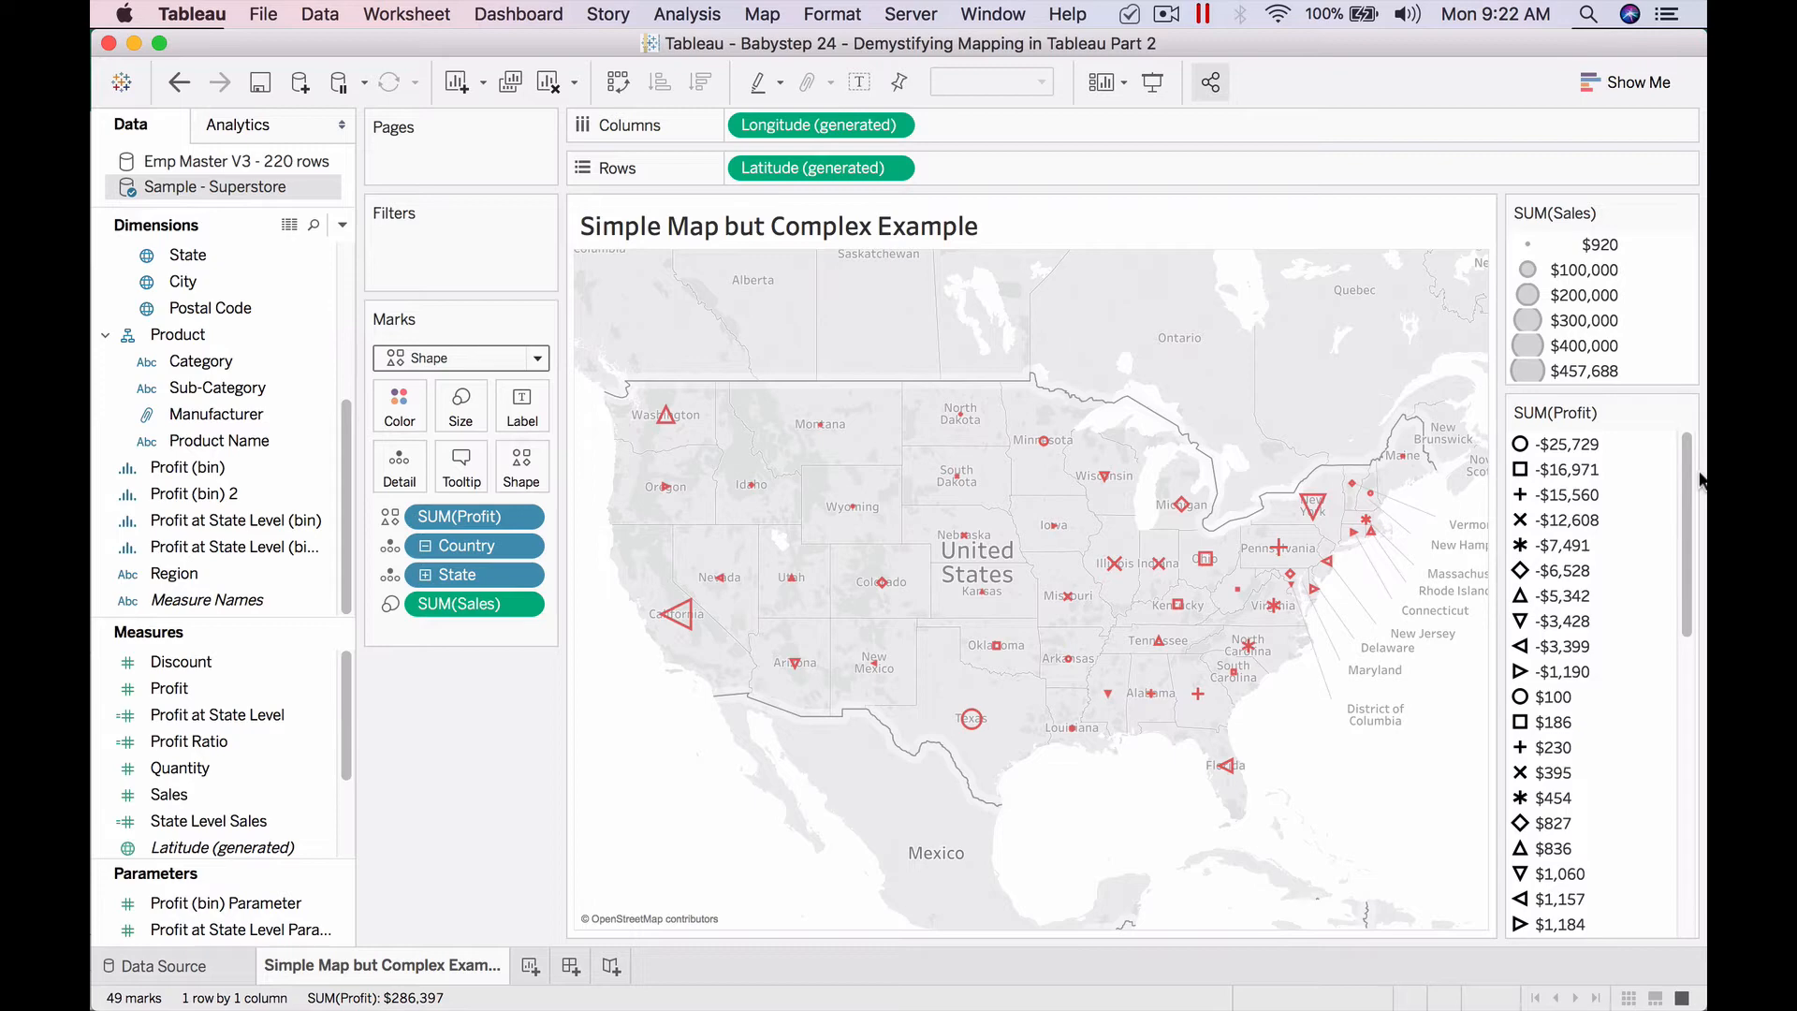
View the summary data behind the map, including profit and sales per state, and close it.
click(687, 16)
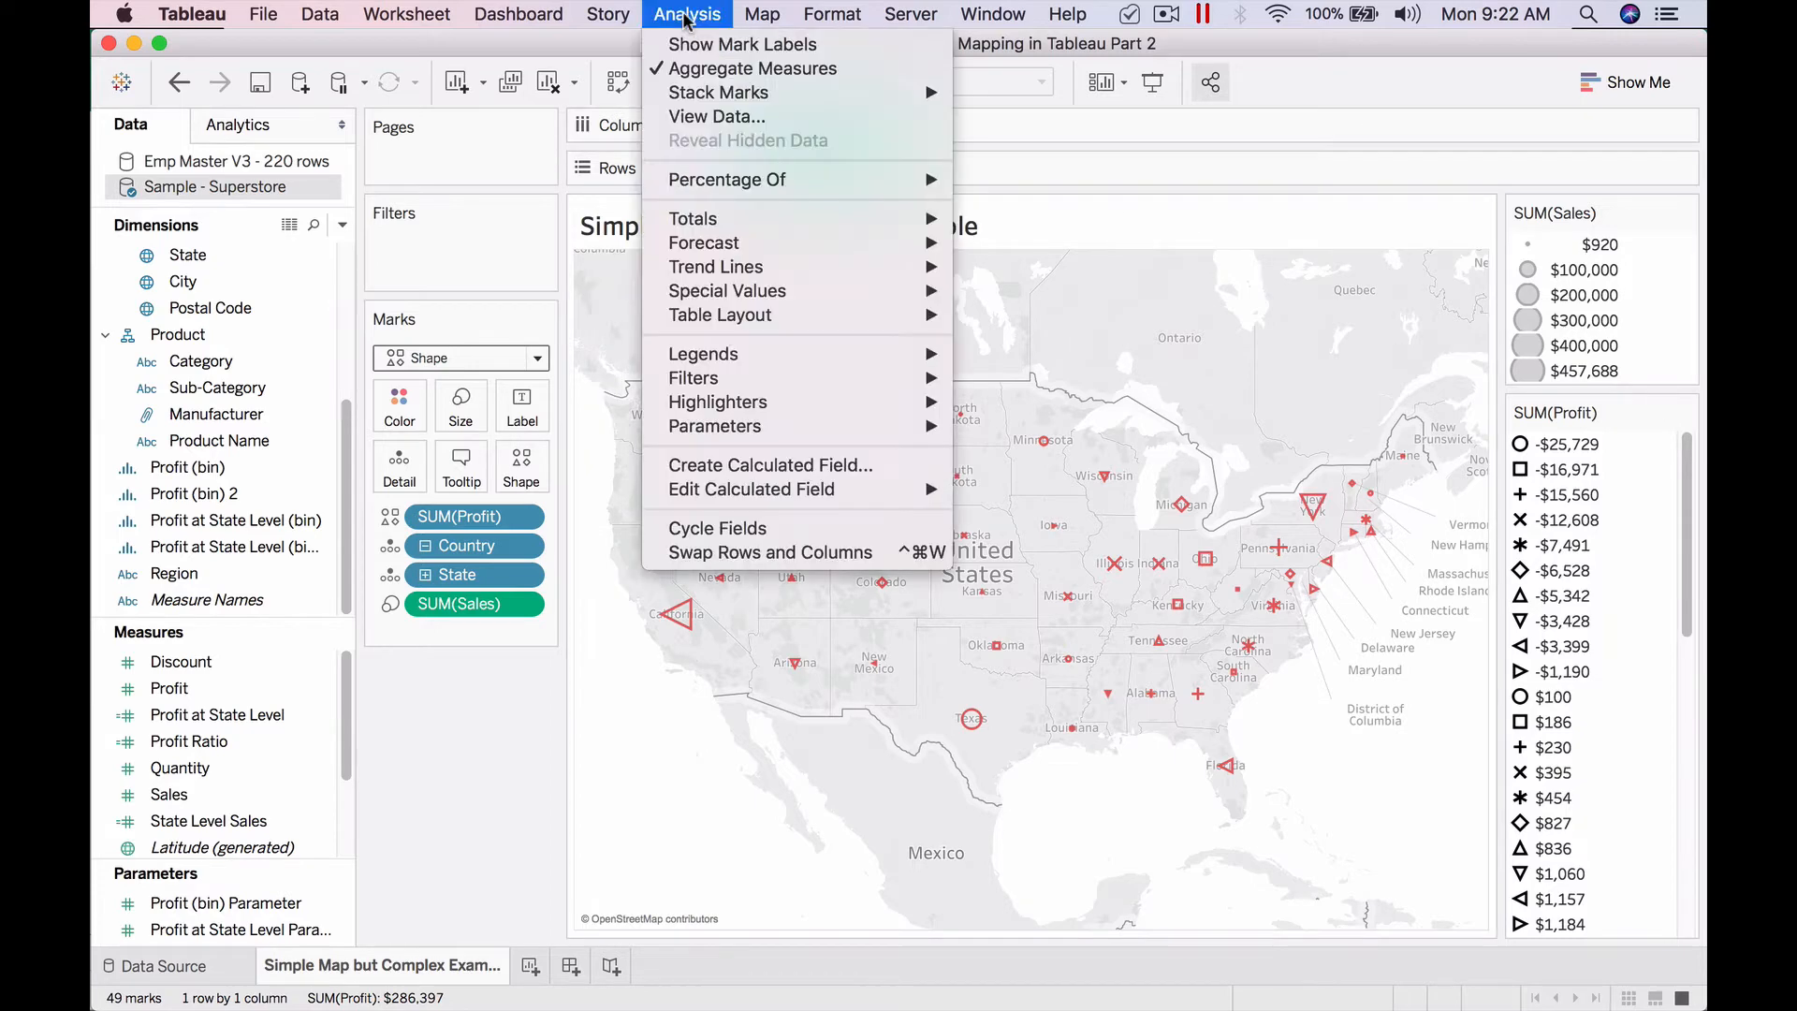
click(717, 117)
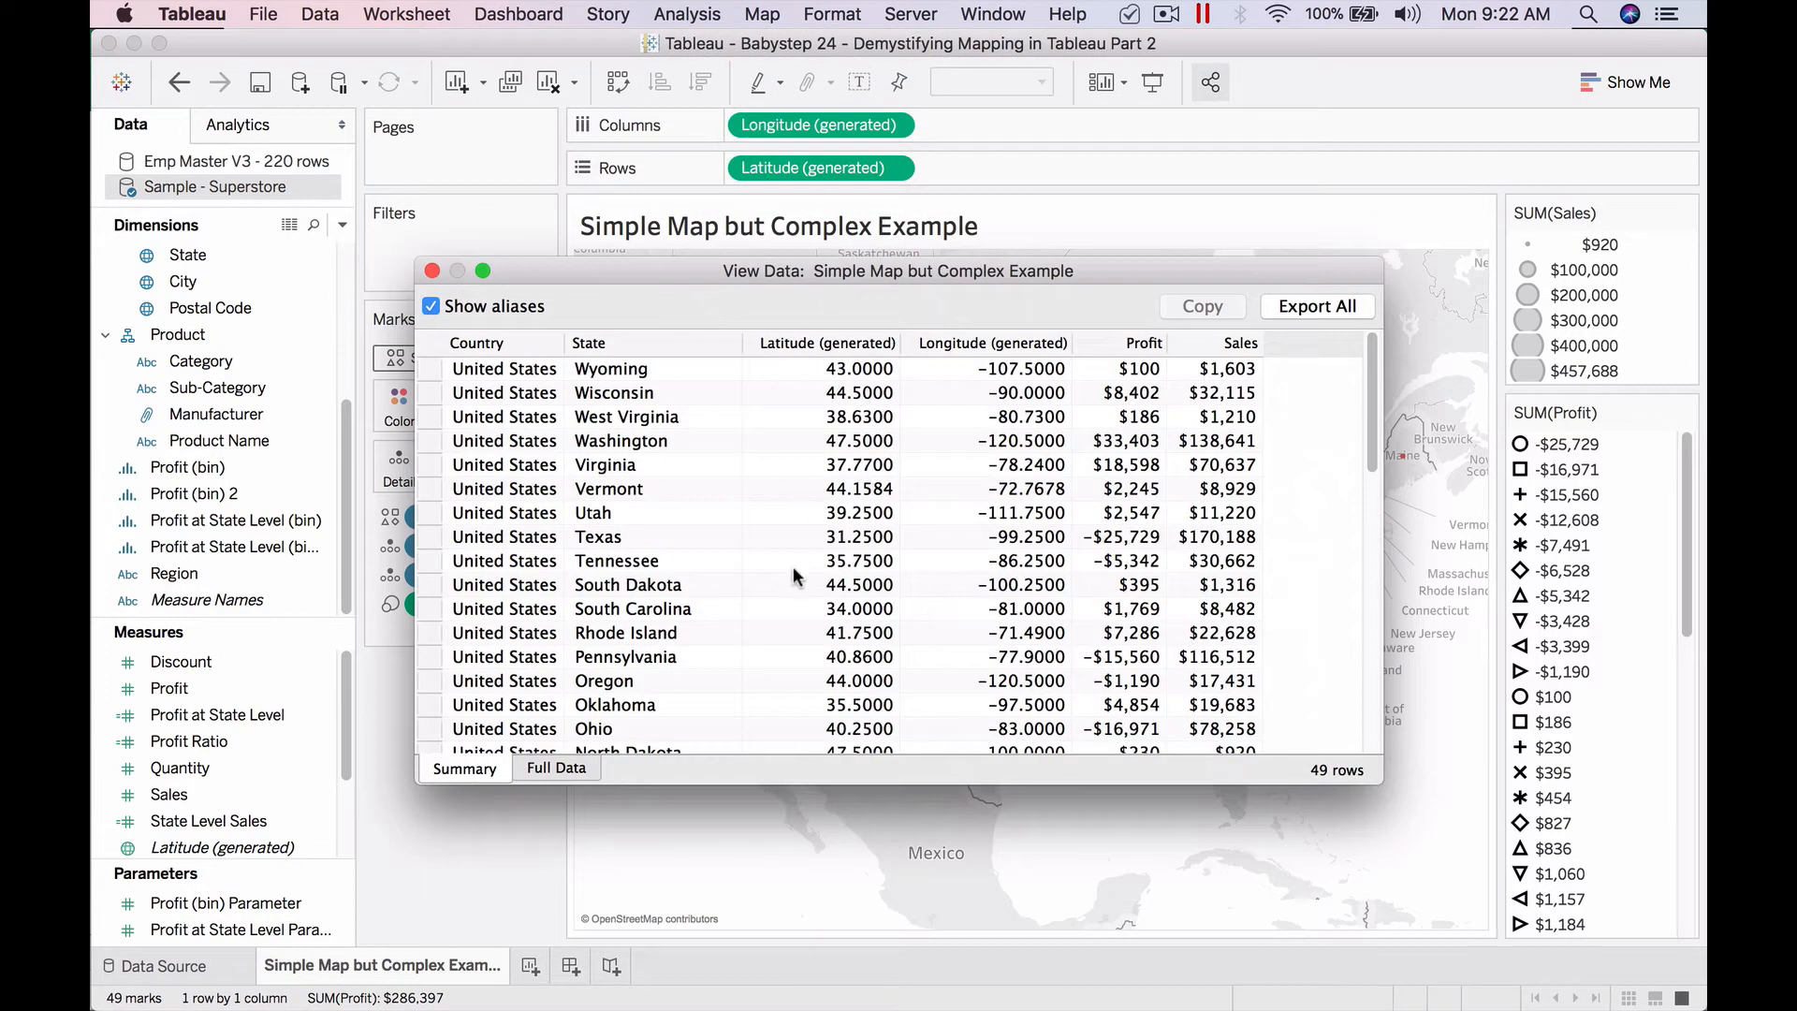
click(432, 271)
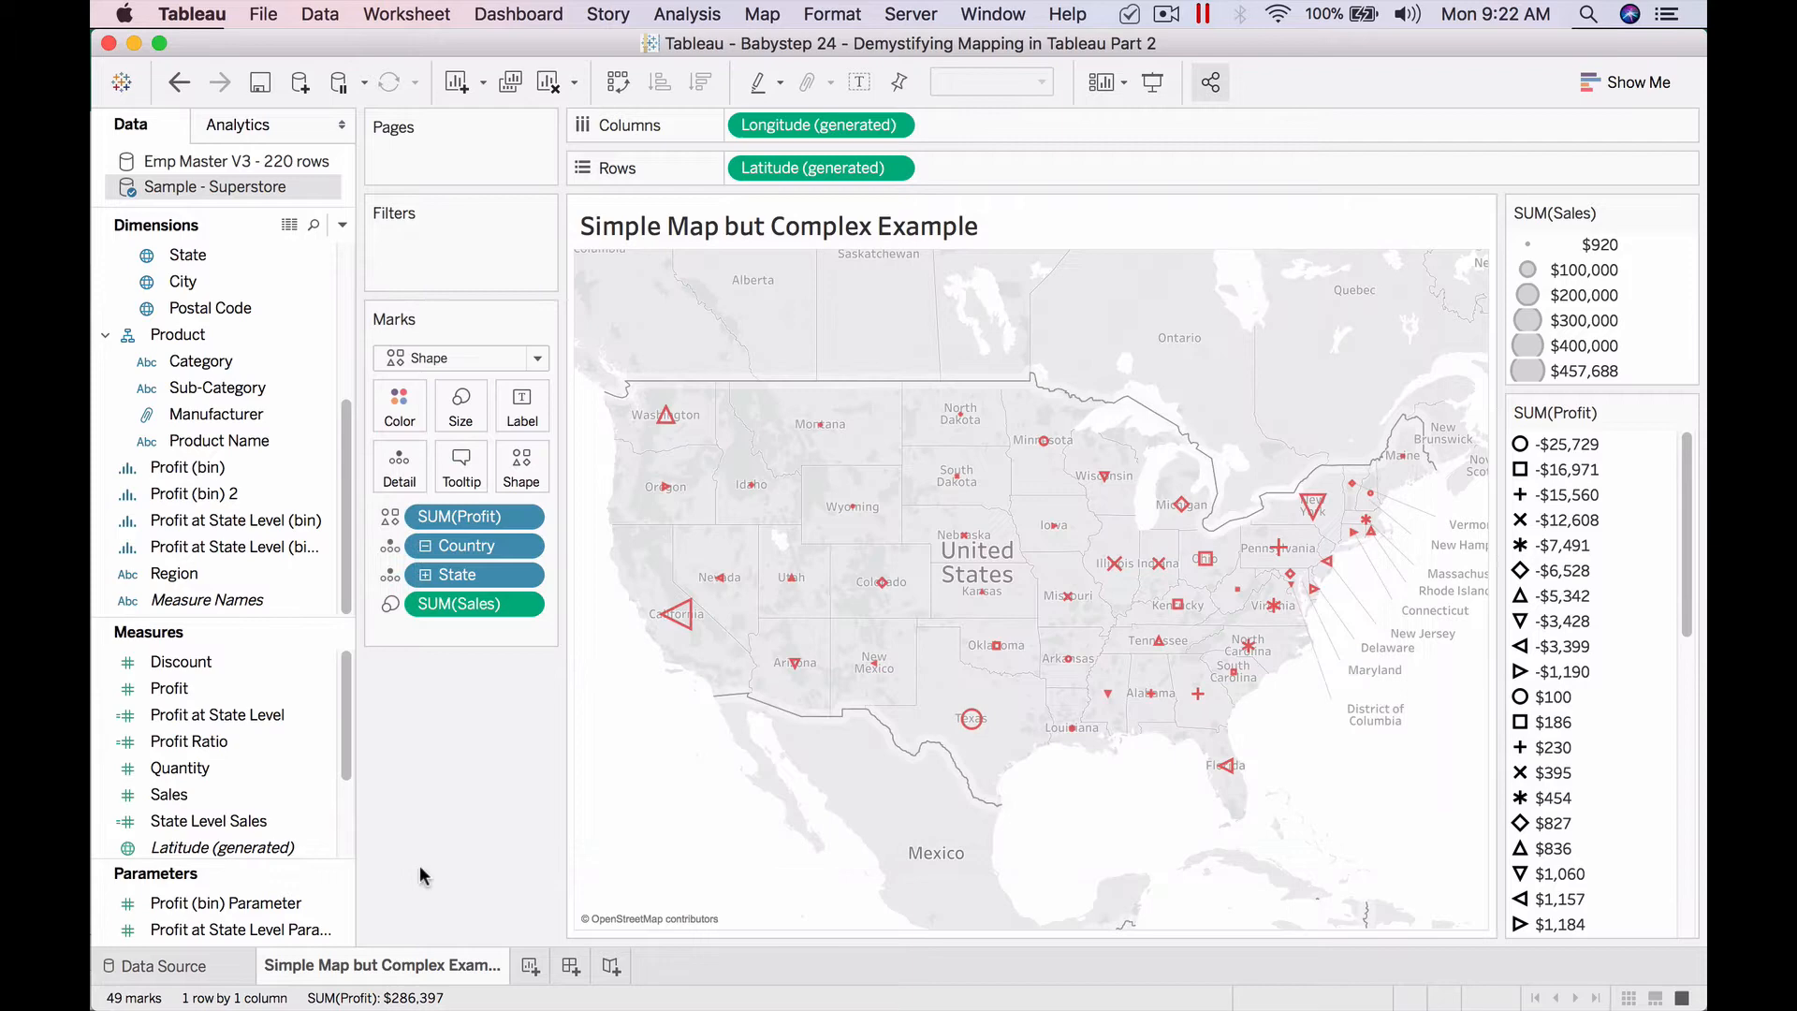
Duplicate the map sheet as a crosstab and return to the Simple Map but Complex Example sheet.
right_click(399, 966)
click(508, 812)
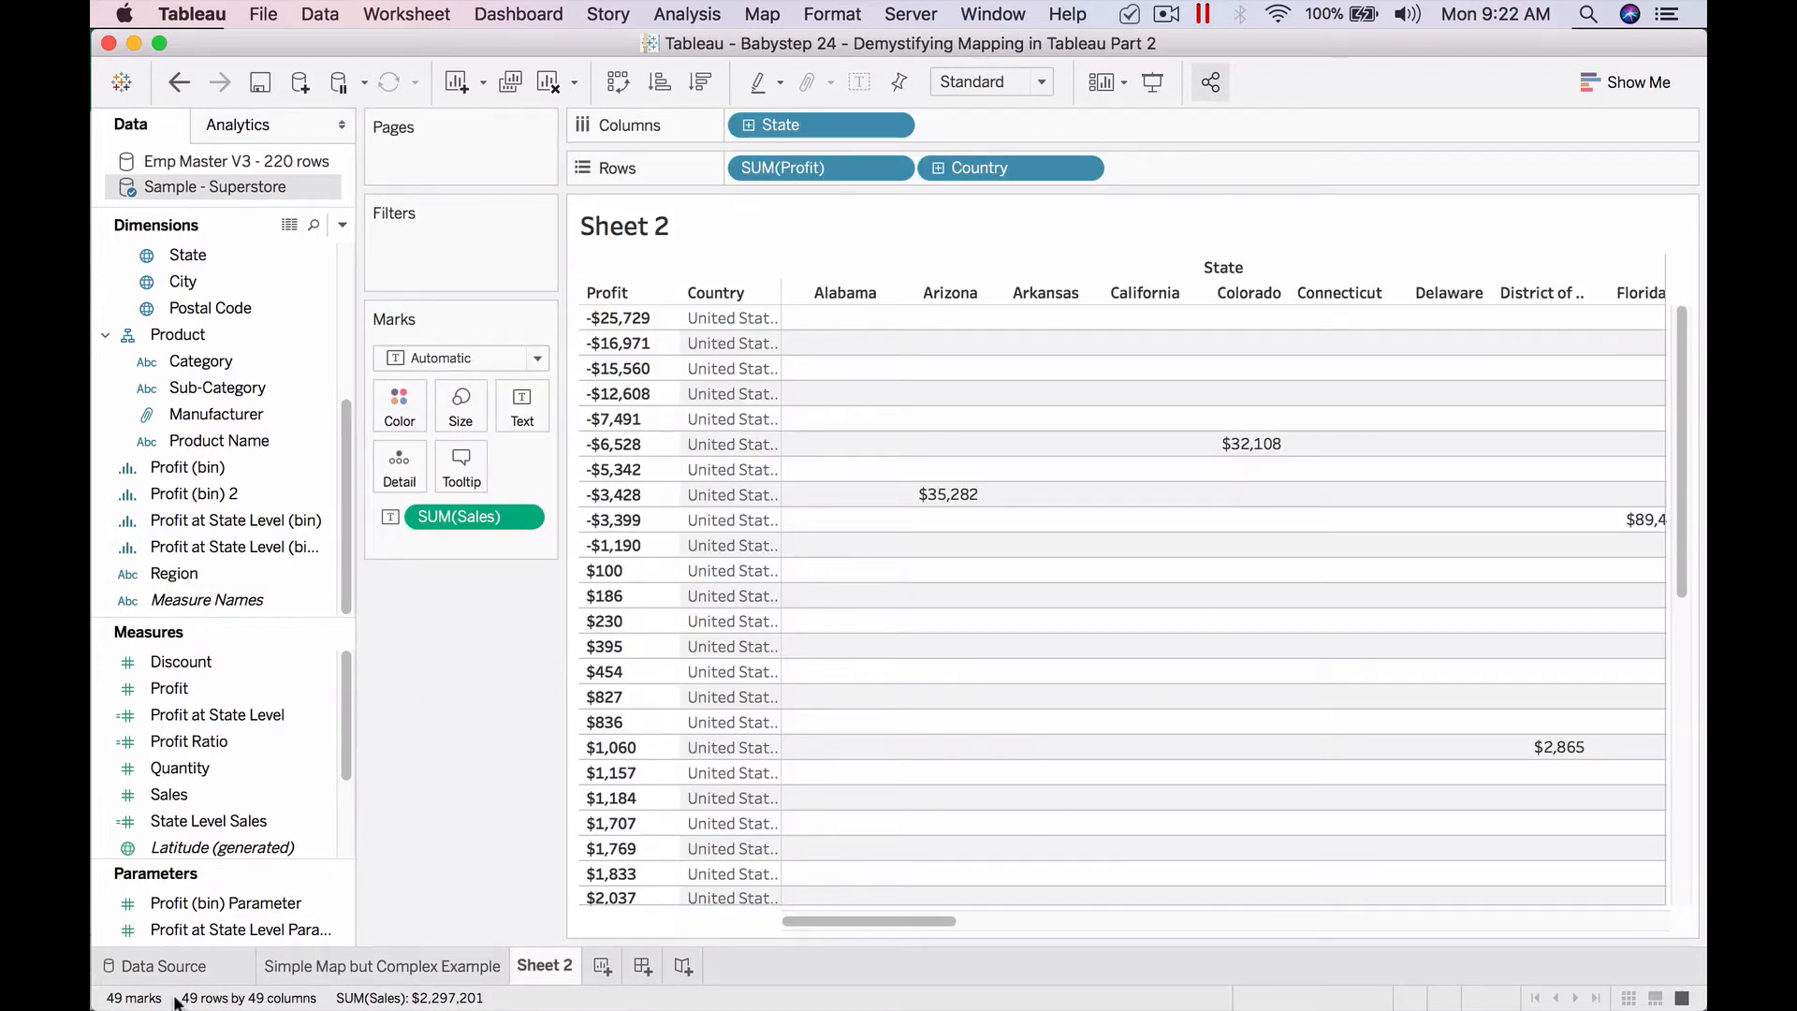
click(434, 966)
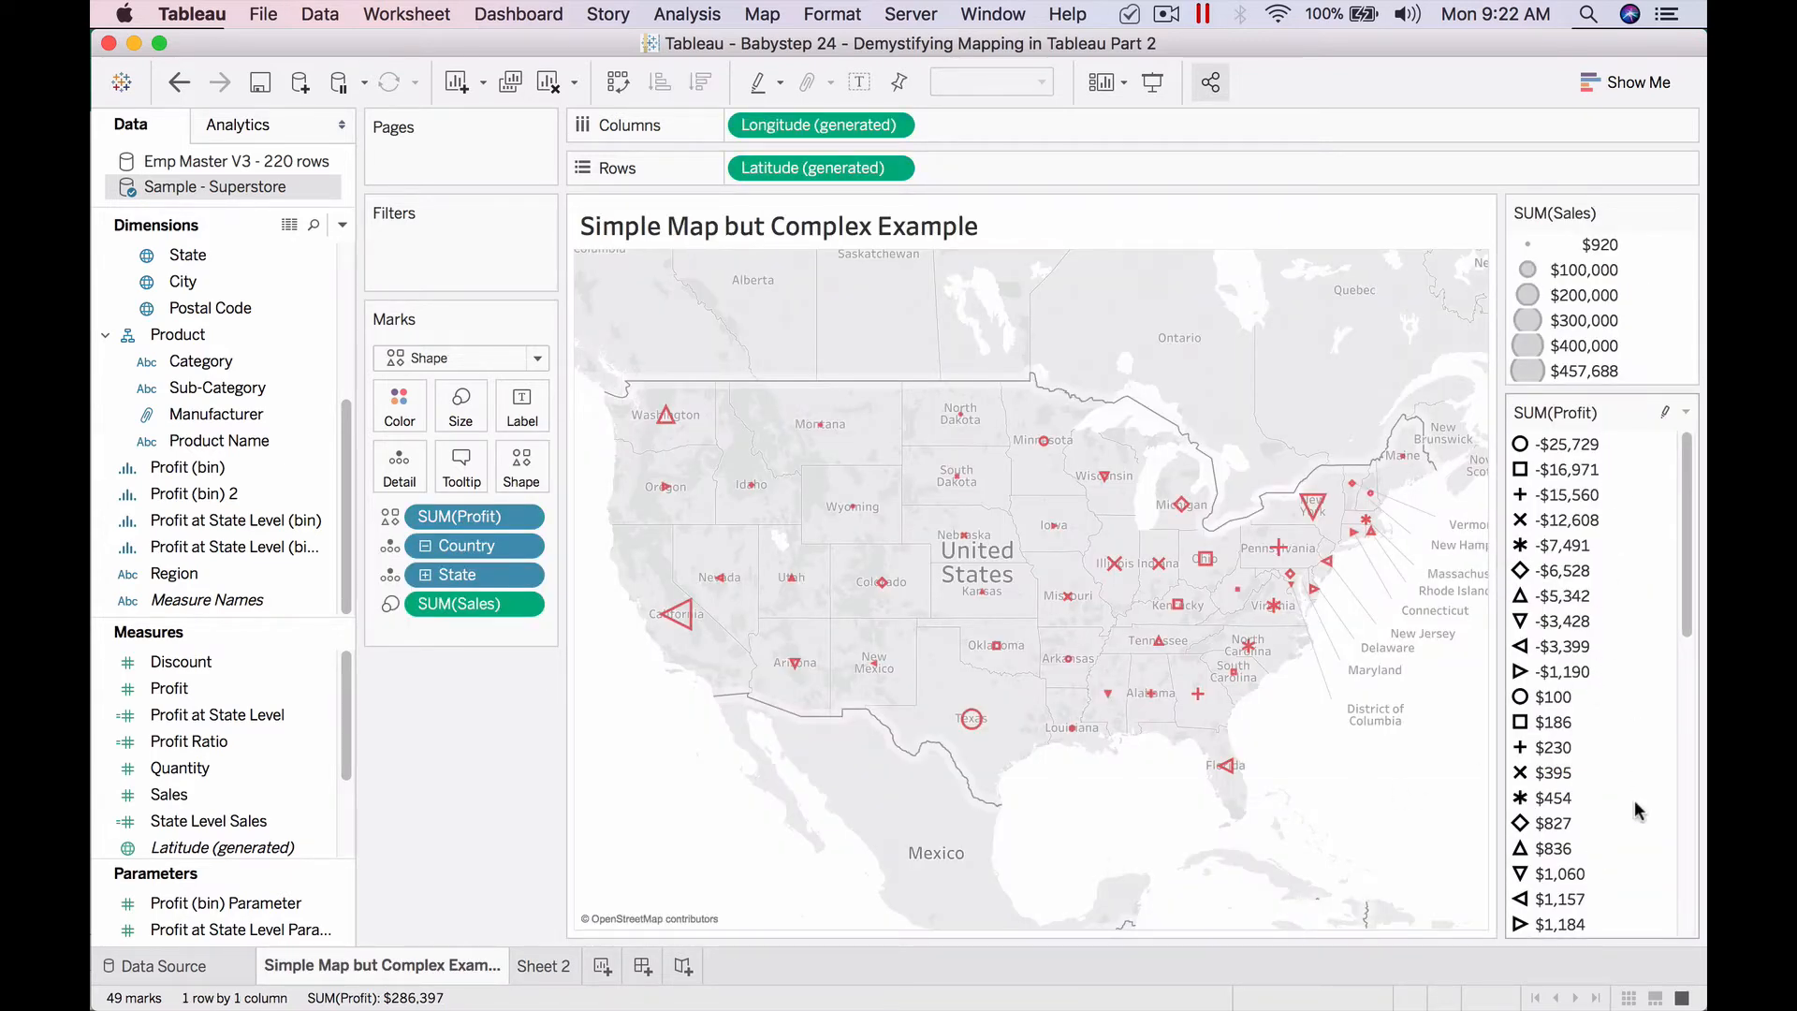
Open the shape assignment for Profit and preview the Filled and Arrows palettes before returning to Default.
click(509, 455)
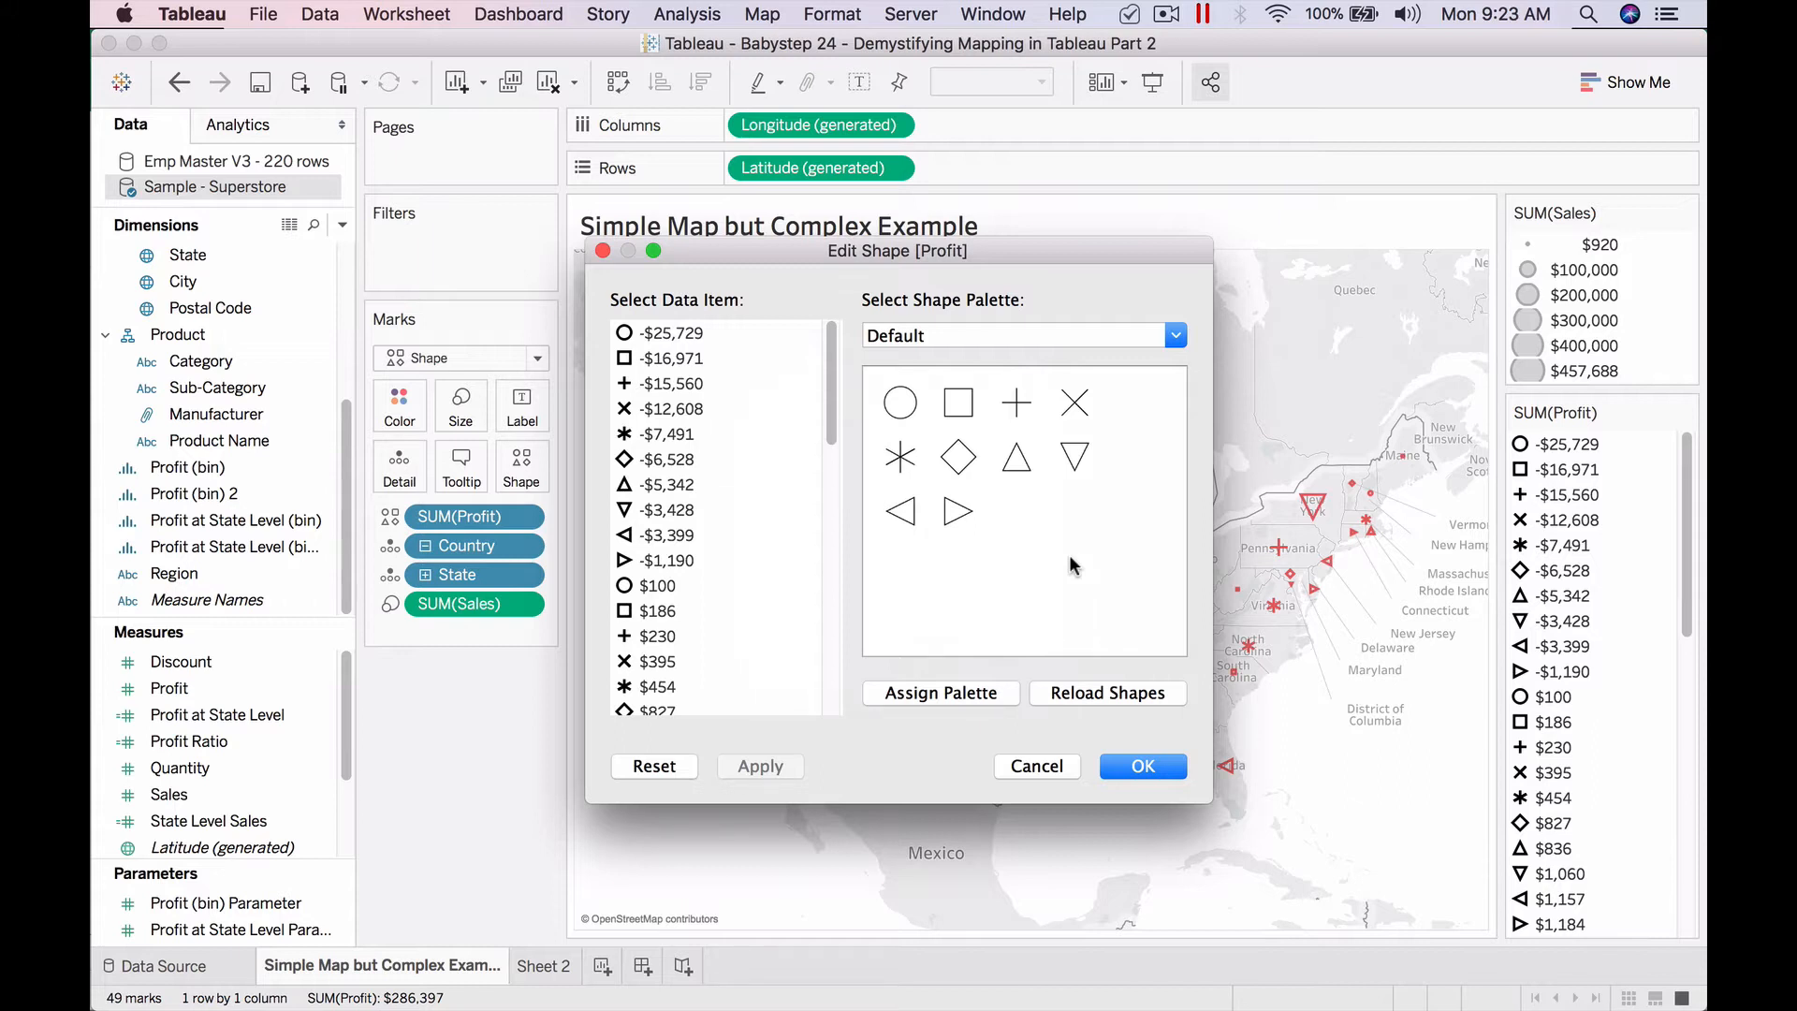
click(1175, 335)
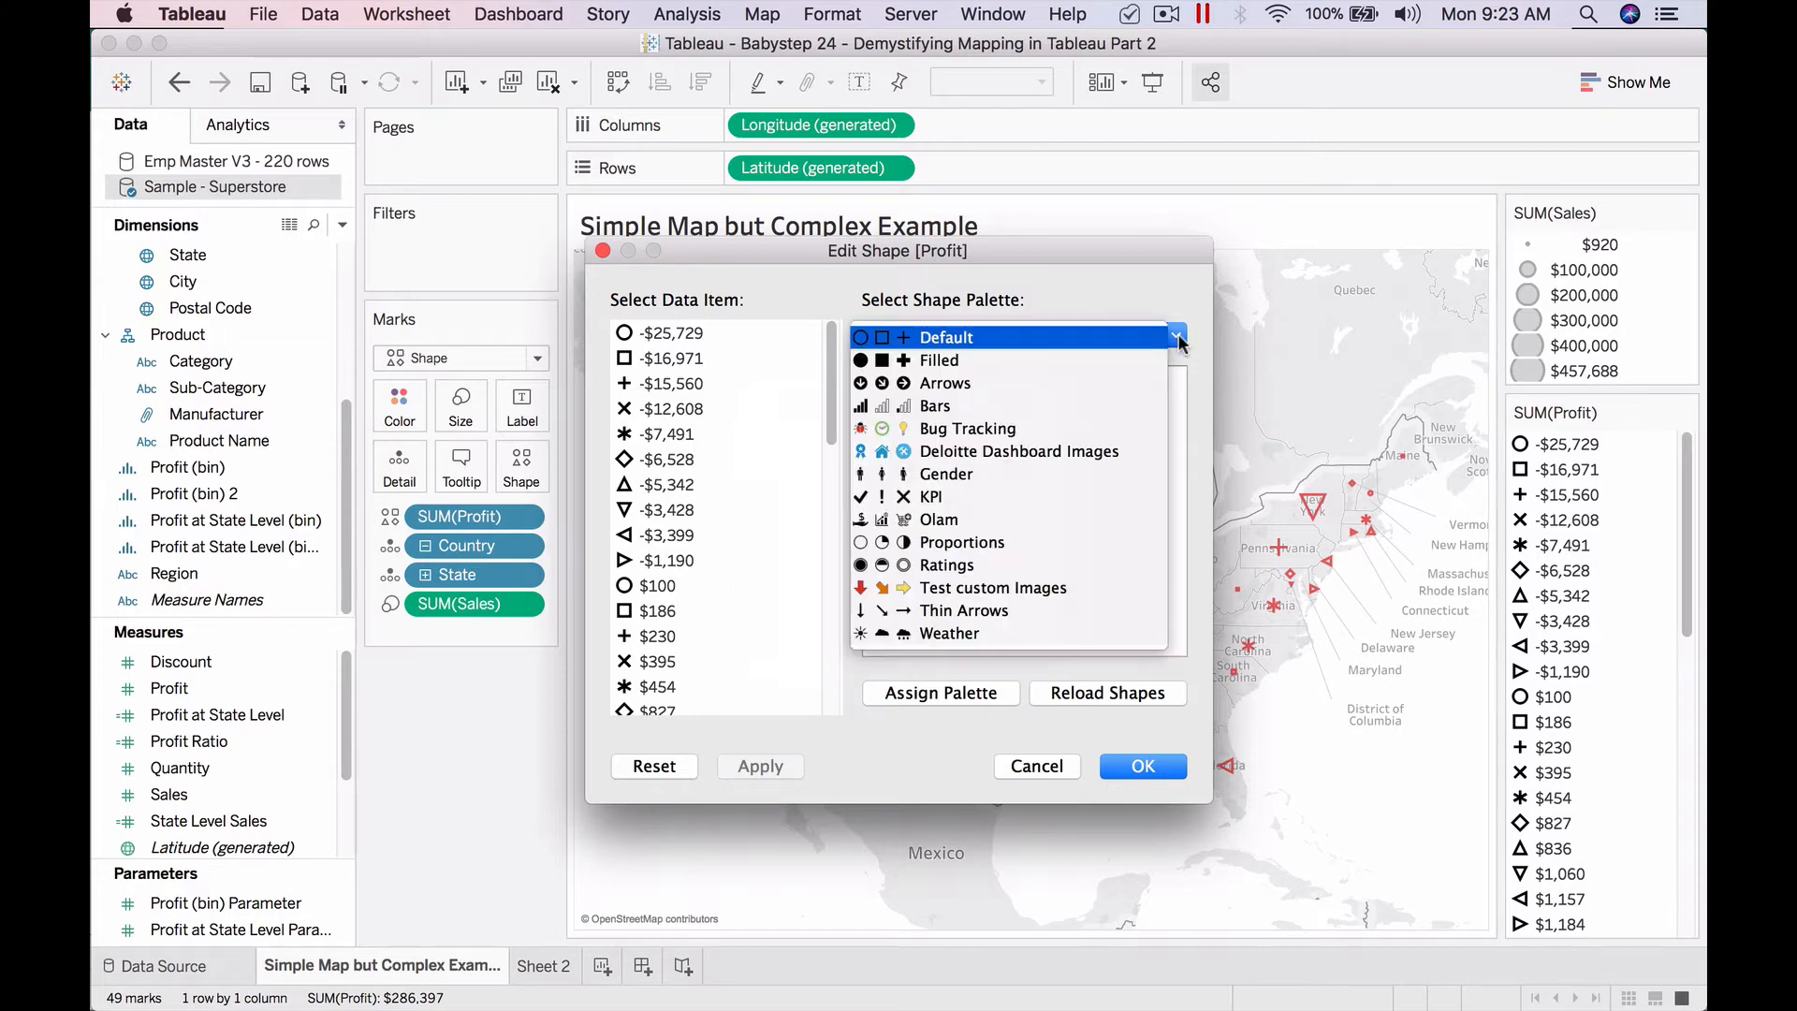
click(1124, 354)
click(1125, 346)
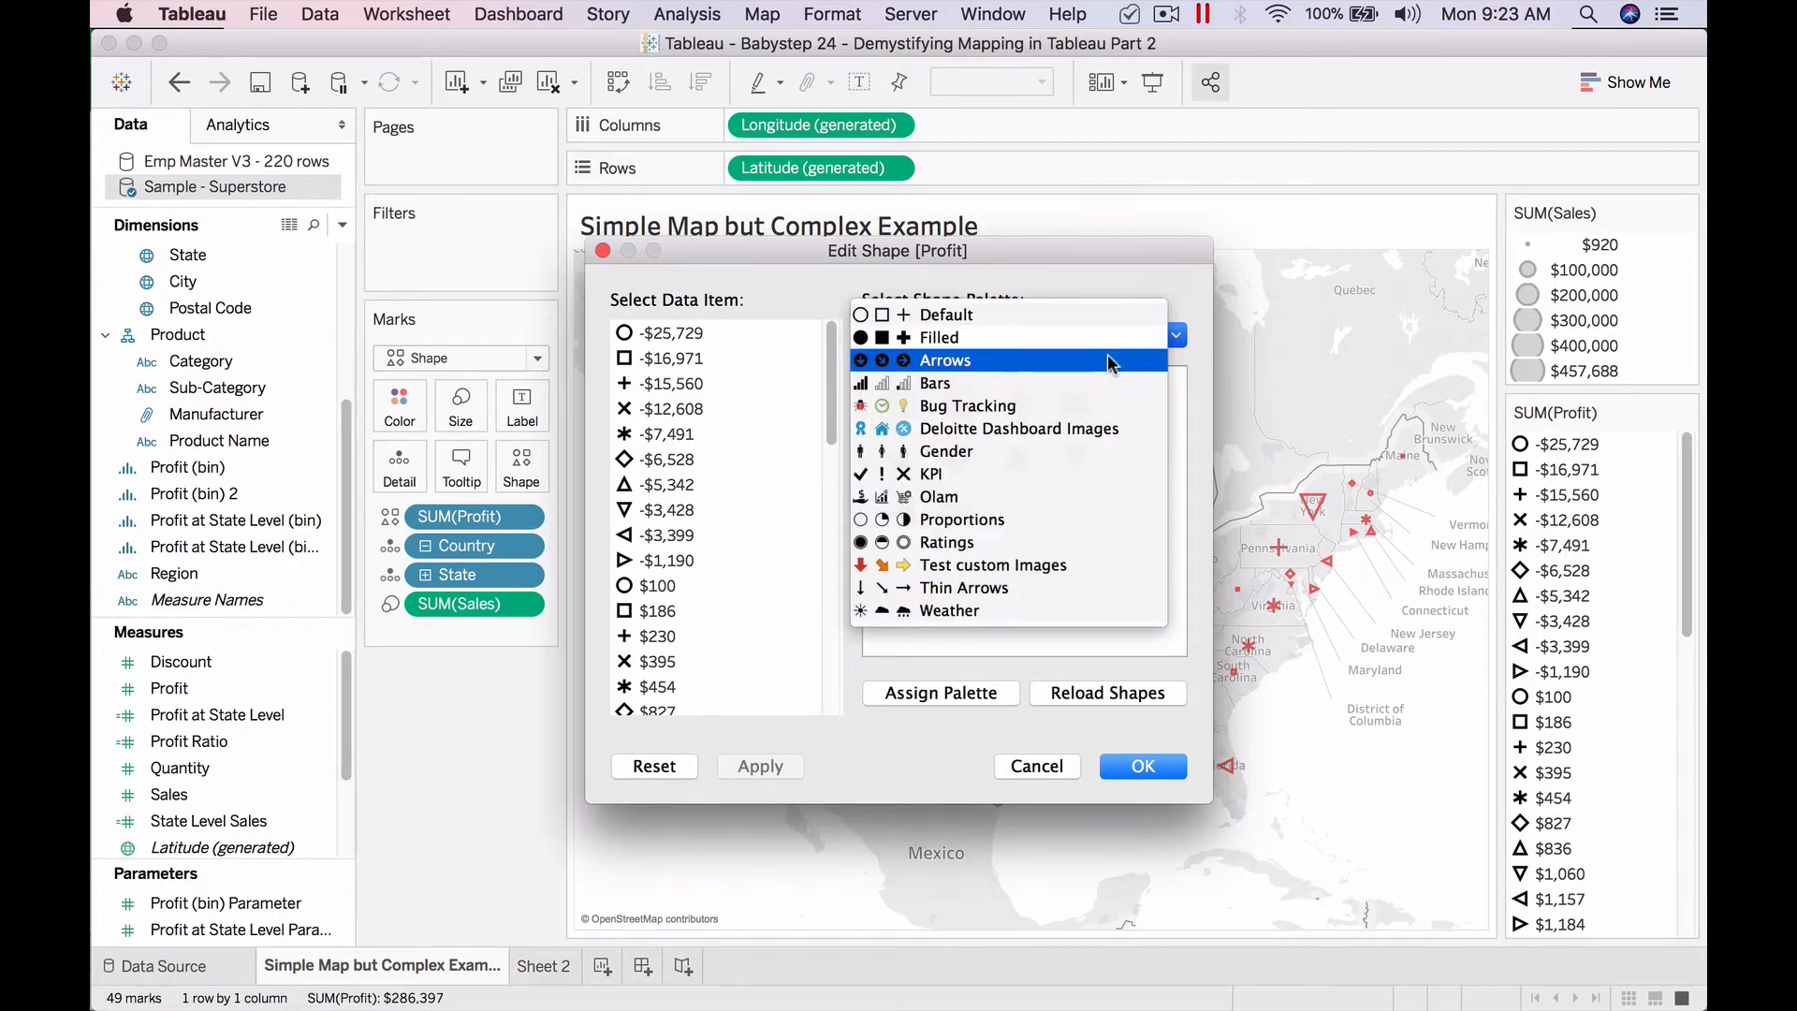
click(1108, 354)
click(1114, 343)
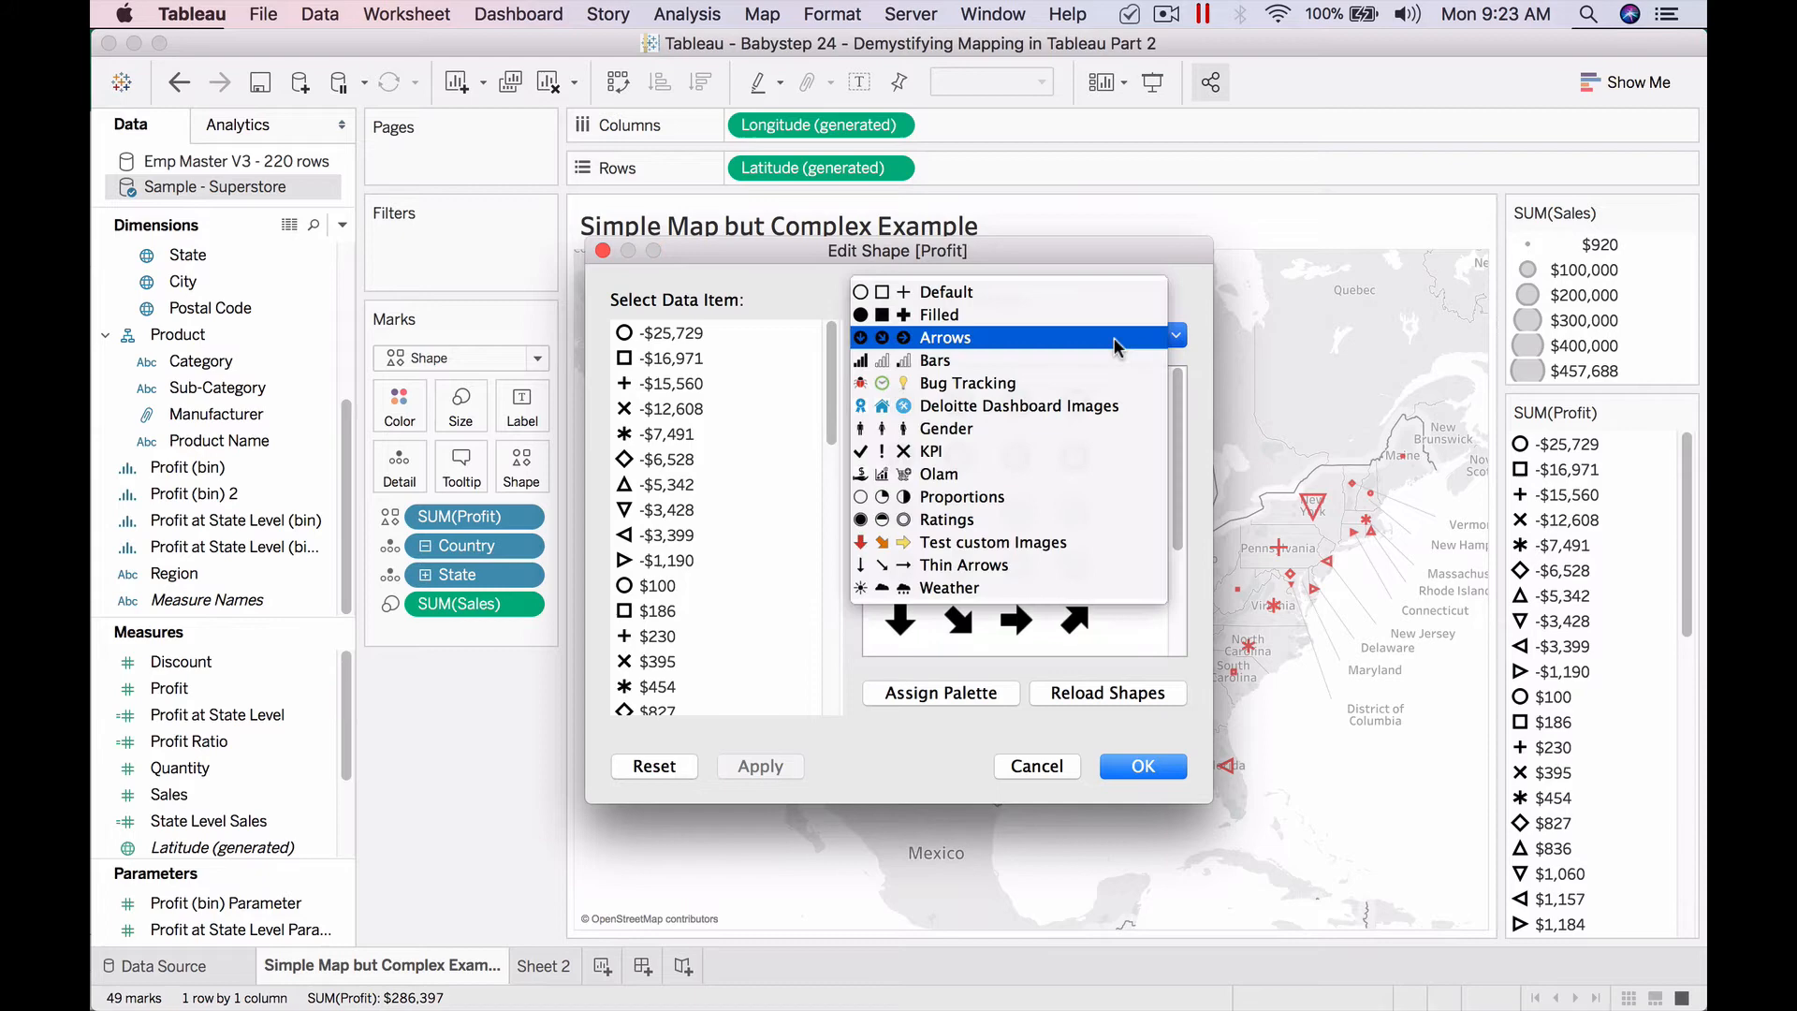
click(1053, 296)
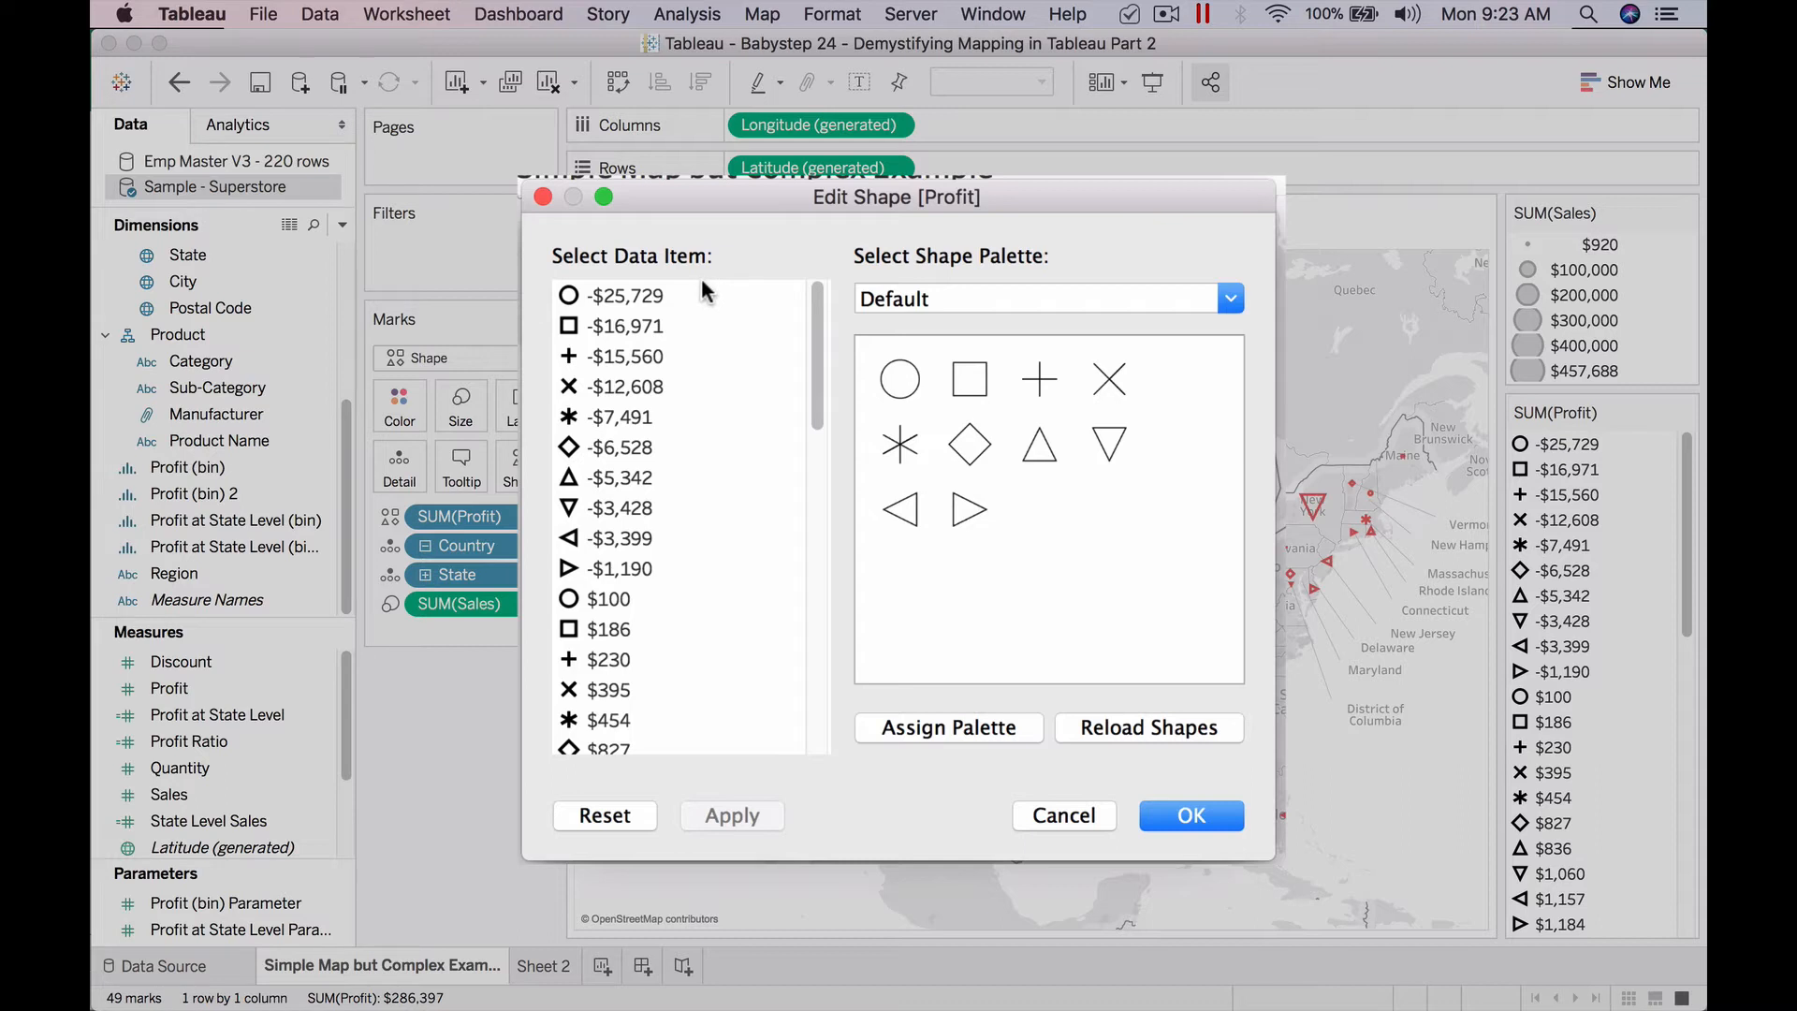
Assign the Arrows shape palette to all profit values, accepting repeated shapes, and review the assignments through the list.
click(1155, 301)
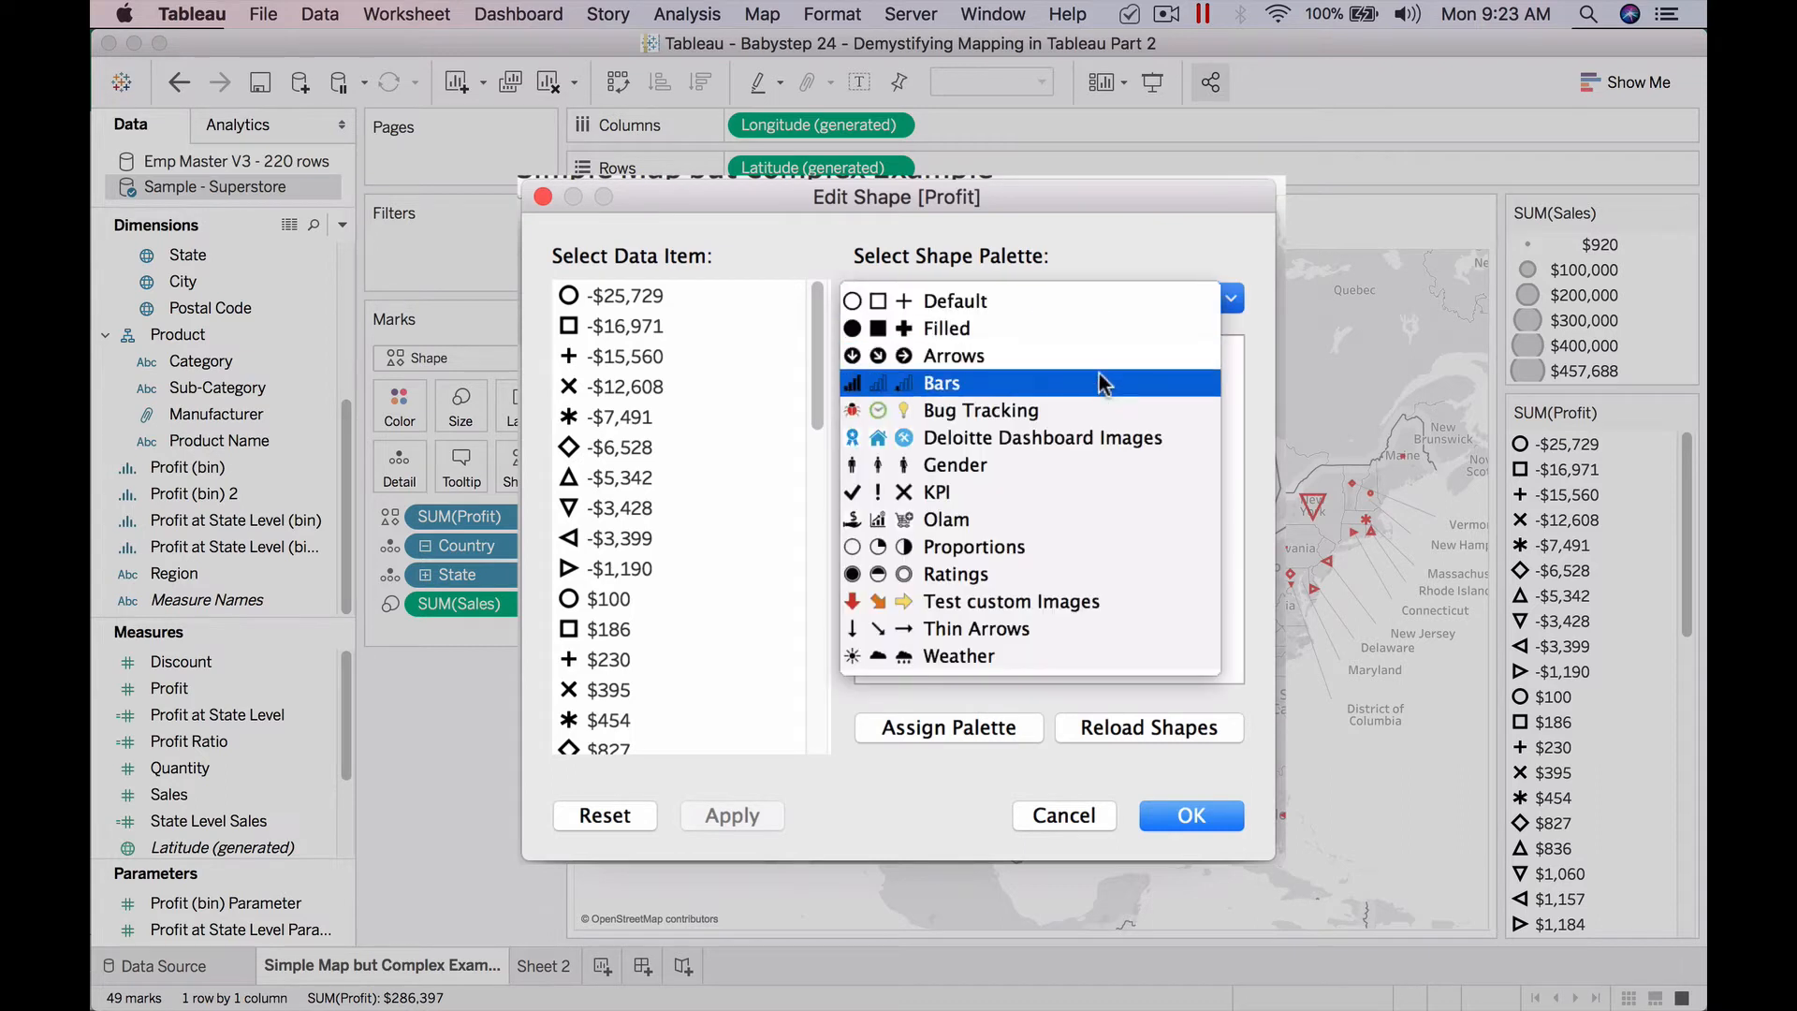
click(1097, 349)
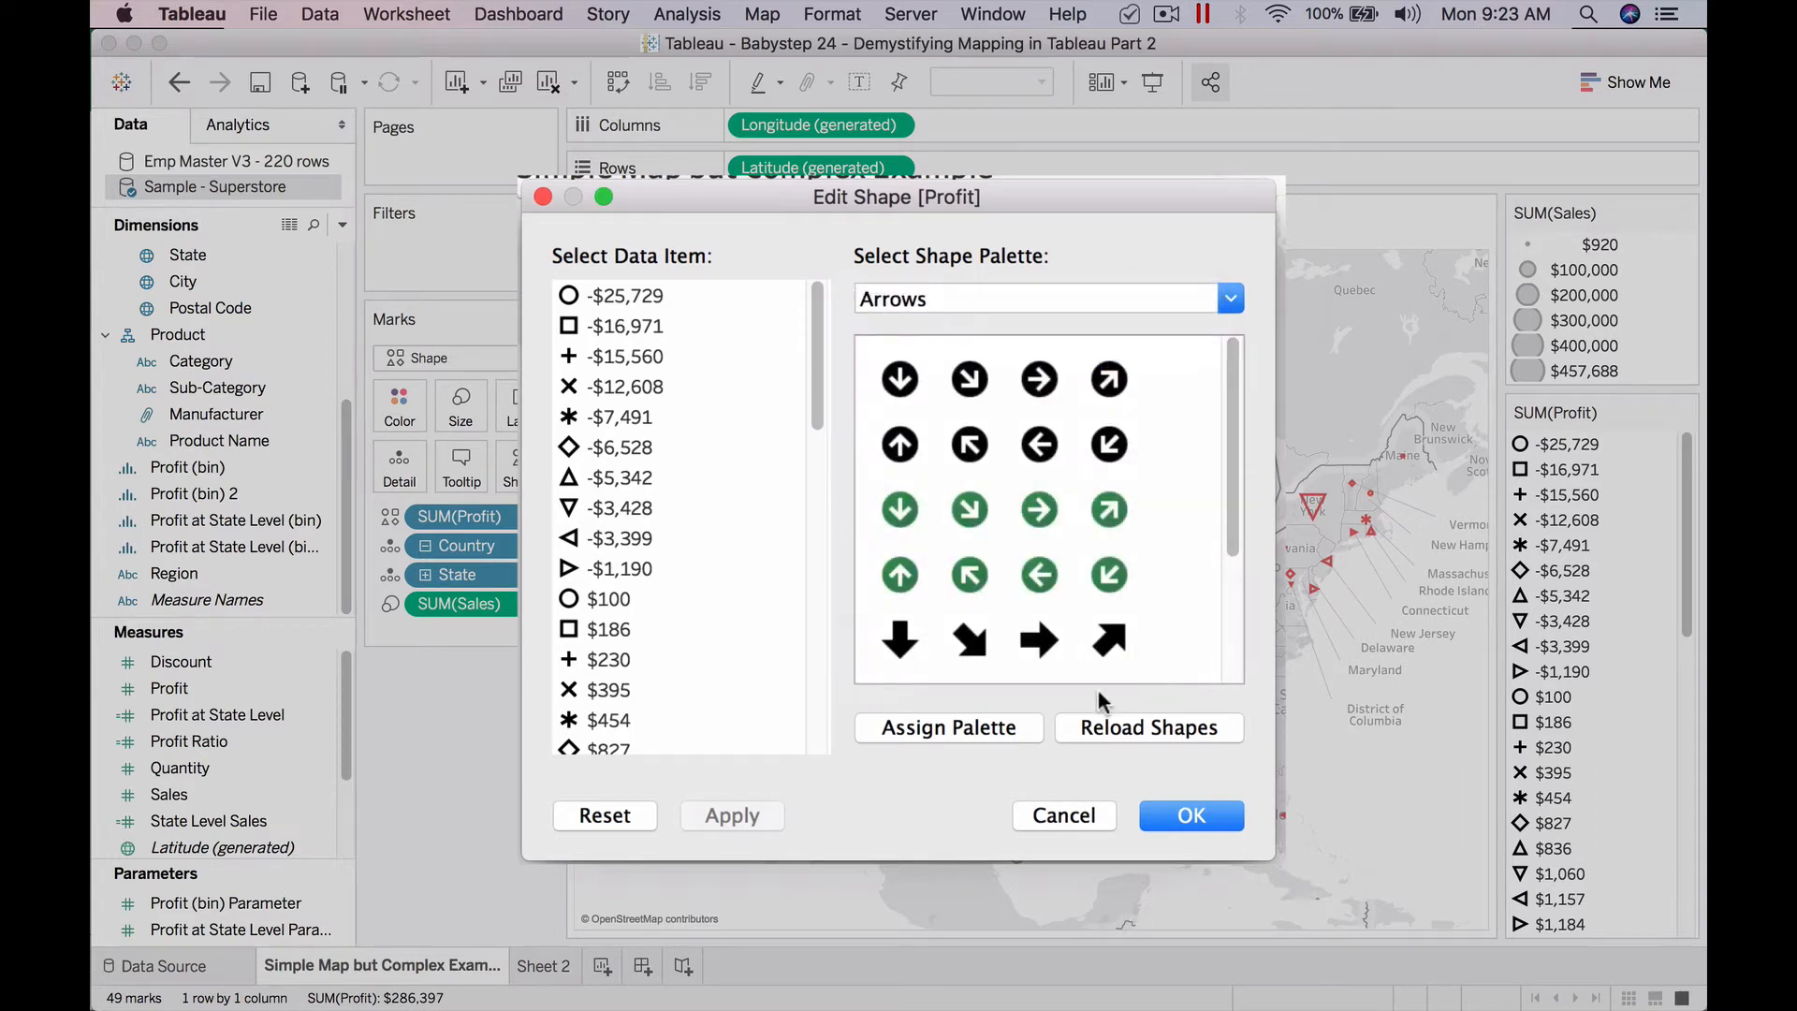
click(985, 727)
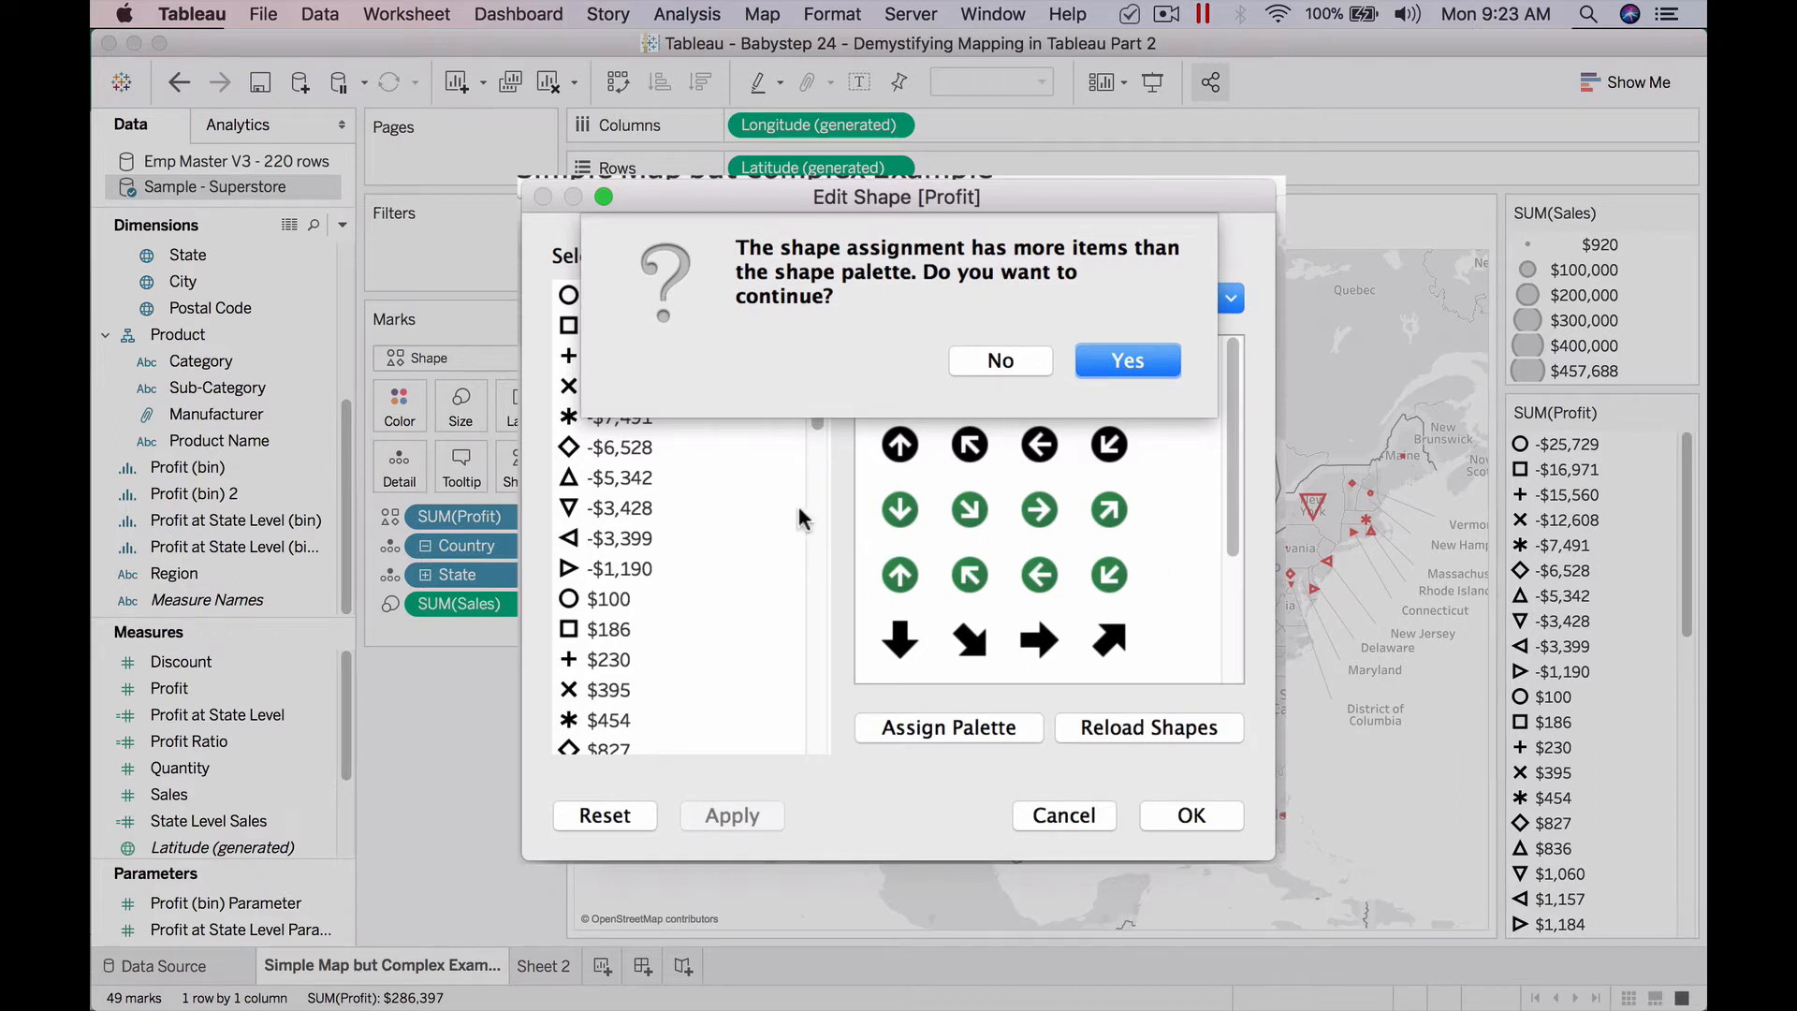
click(1093, 369)
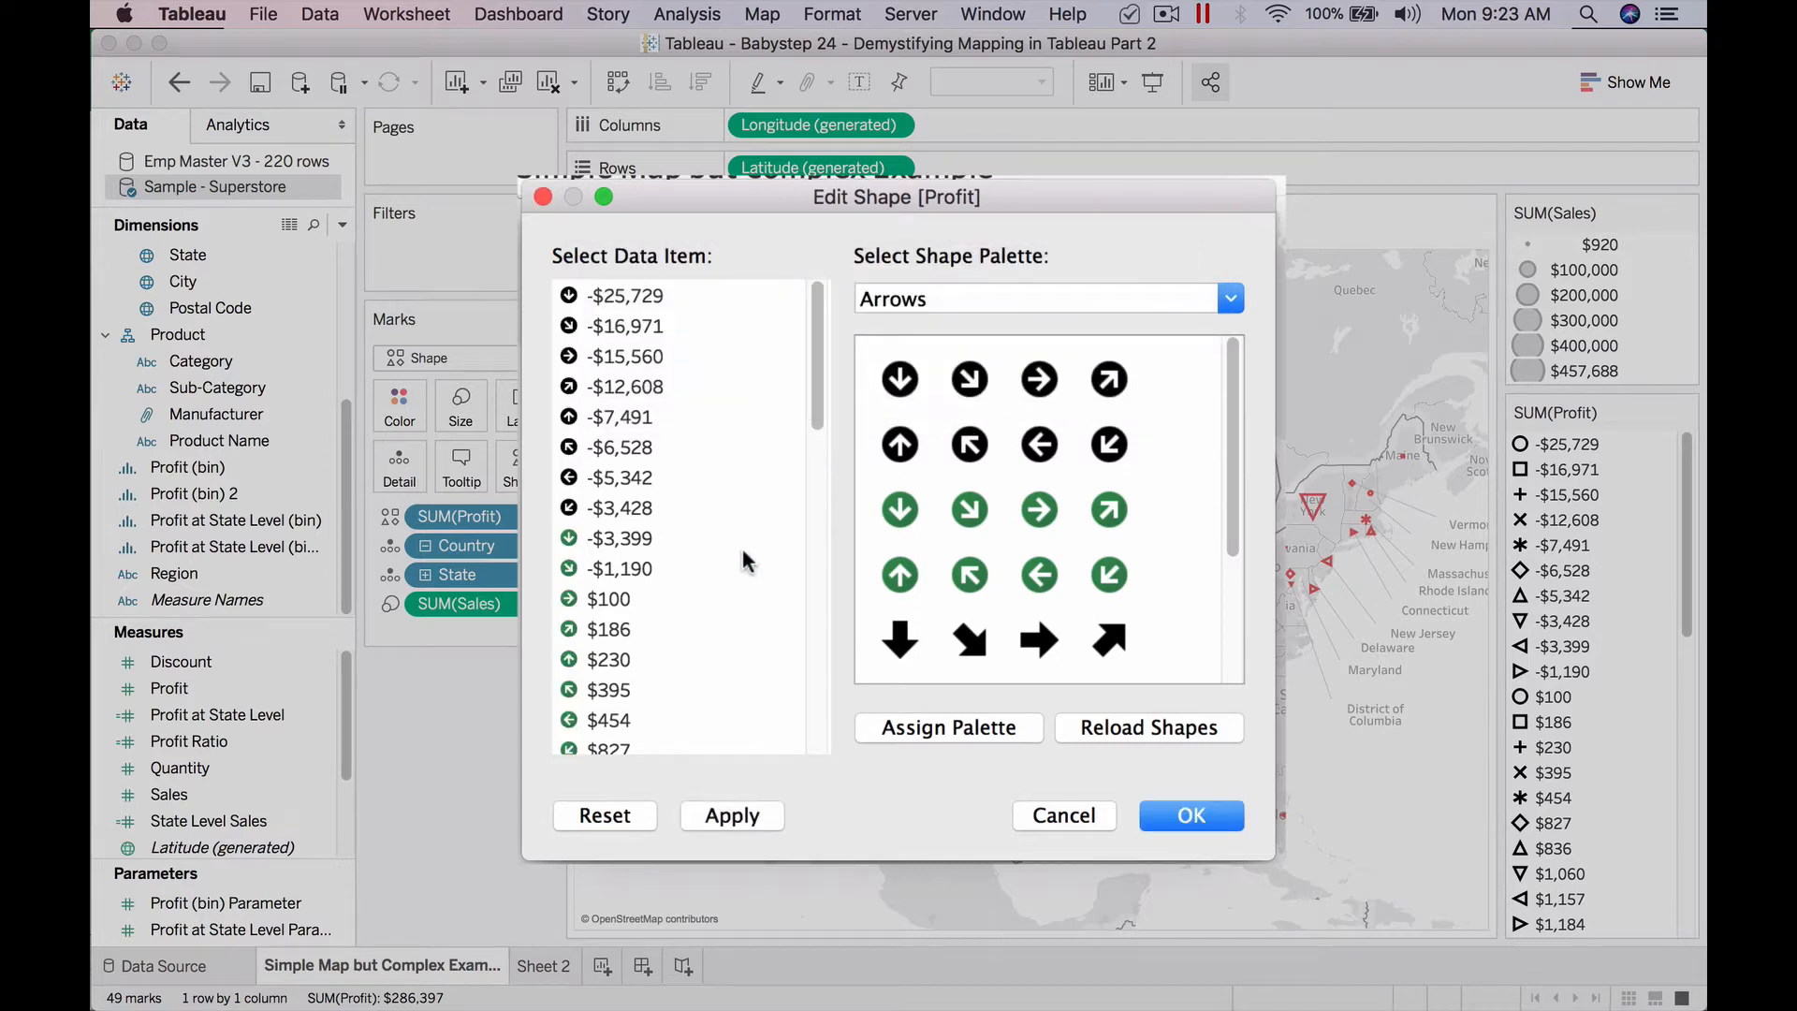
scroll(822, 373, down, 5)
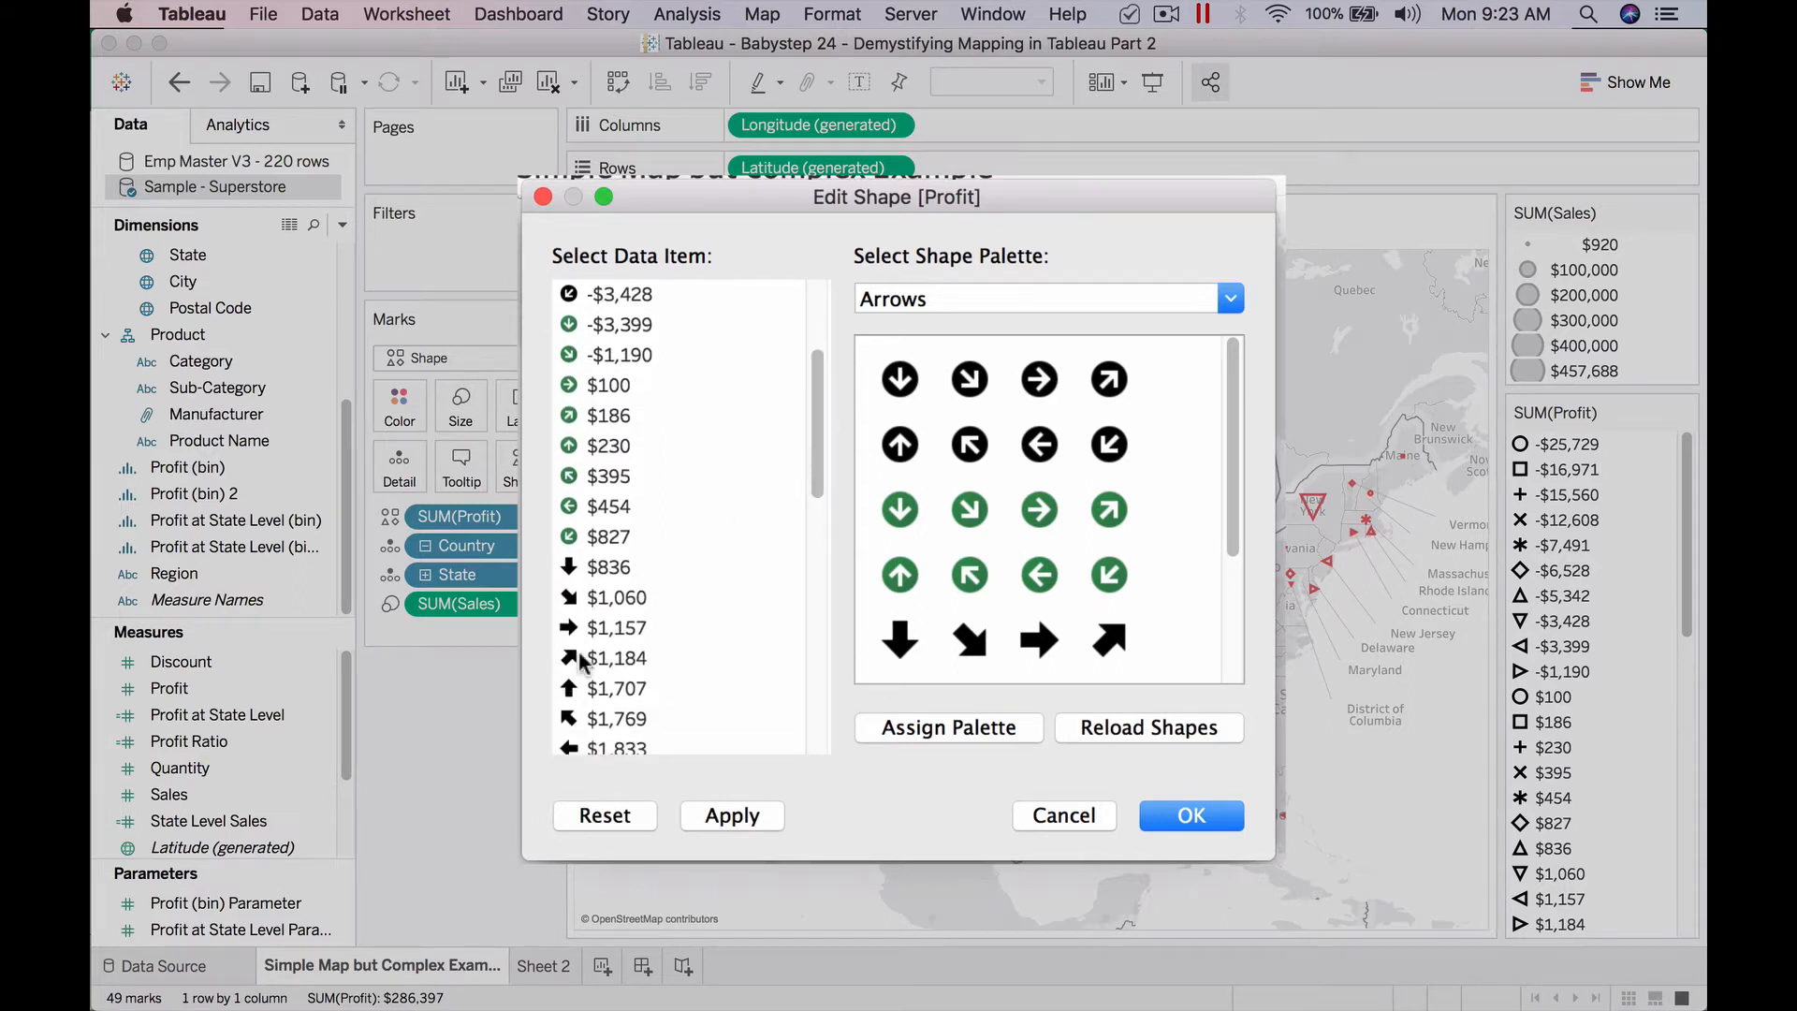
drag(813, 442, 812, 568)
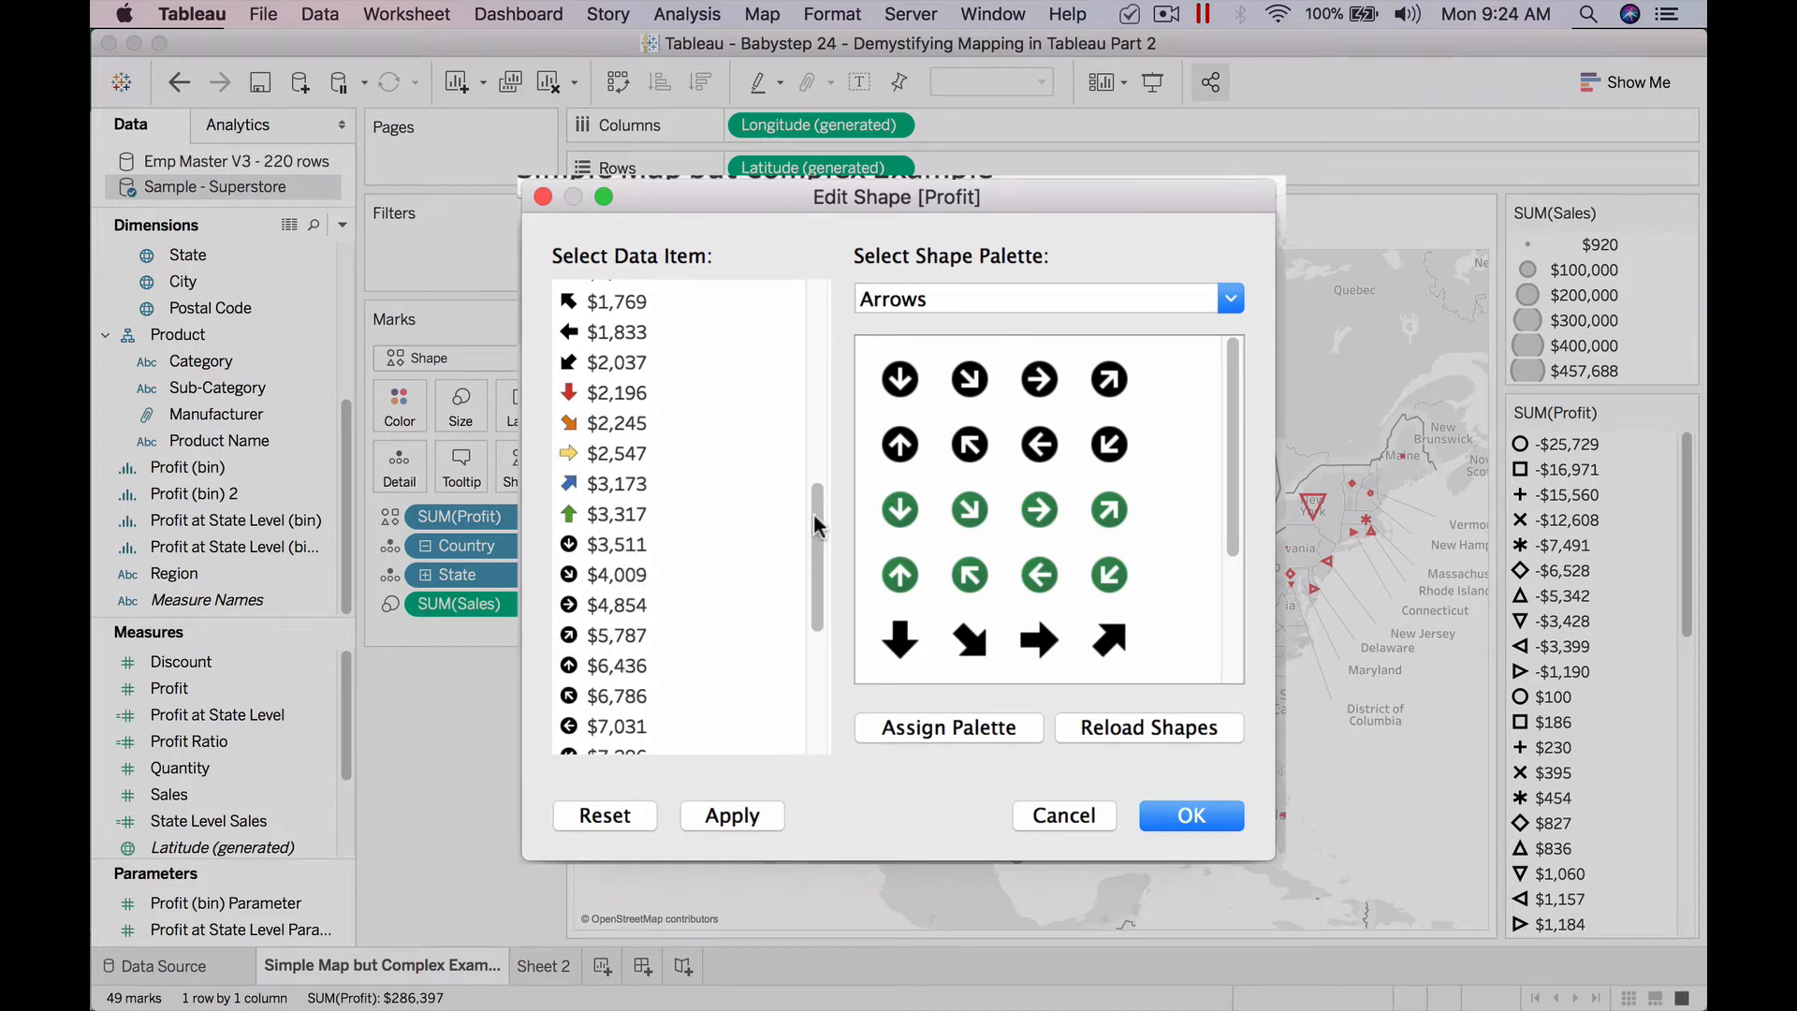
drag(817, 524, 816, 323)
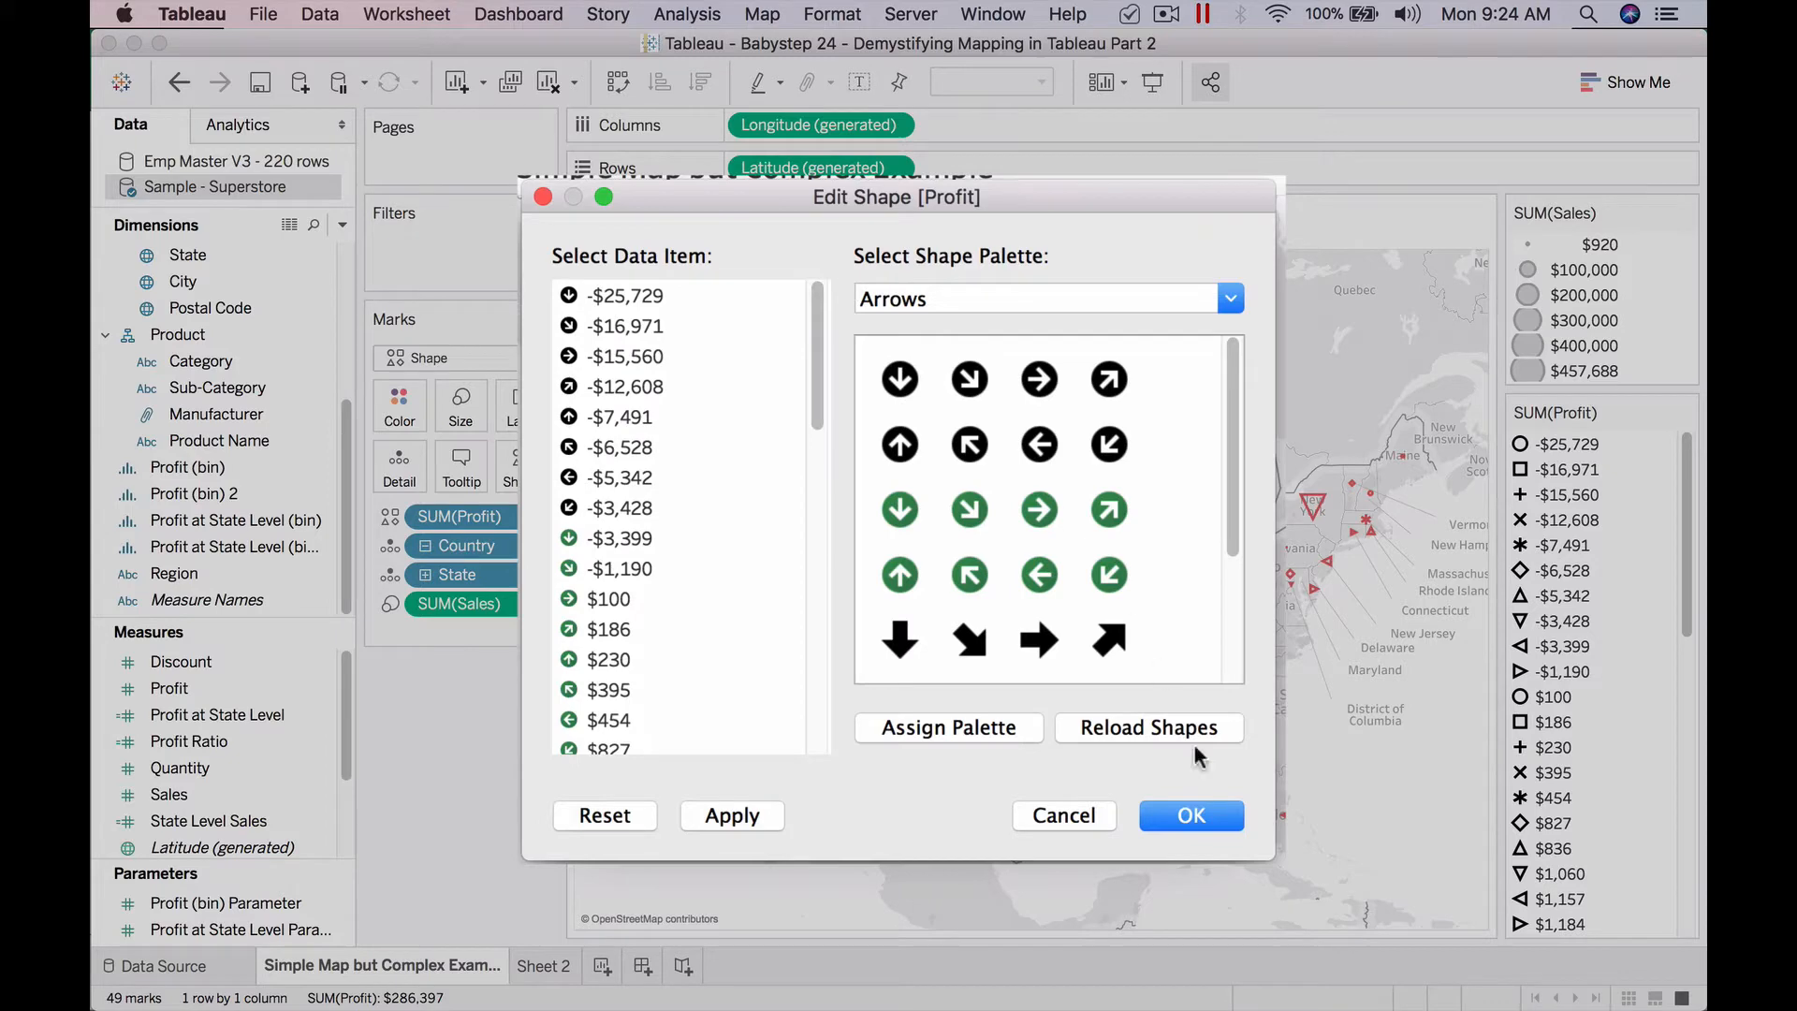
Accept the Arrows shape assignments and create a Profit (bin) field from the Profit measure with a bin size of 283.
click(1191, 817)
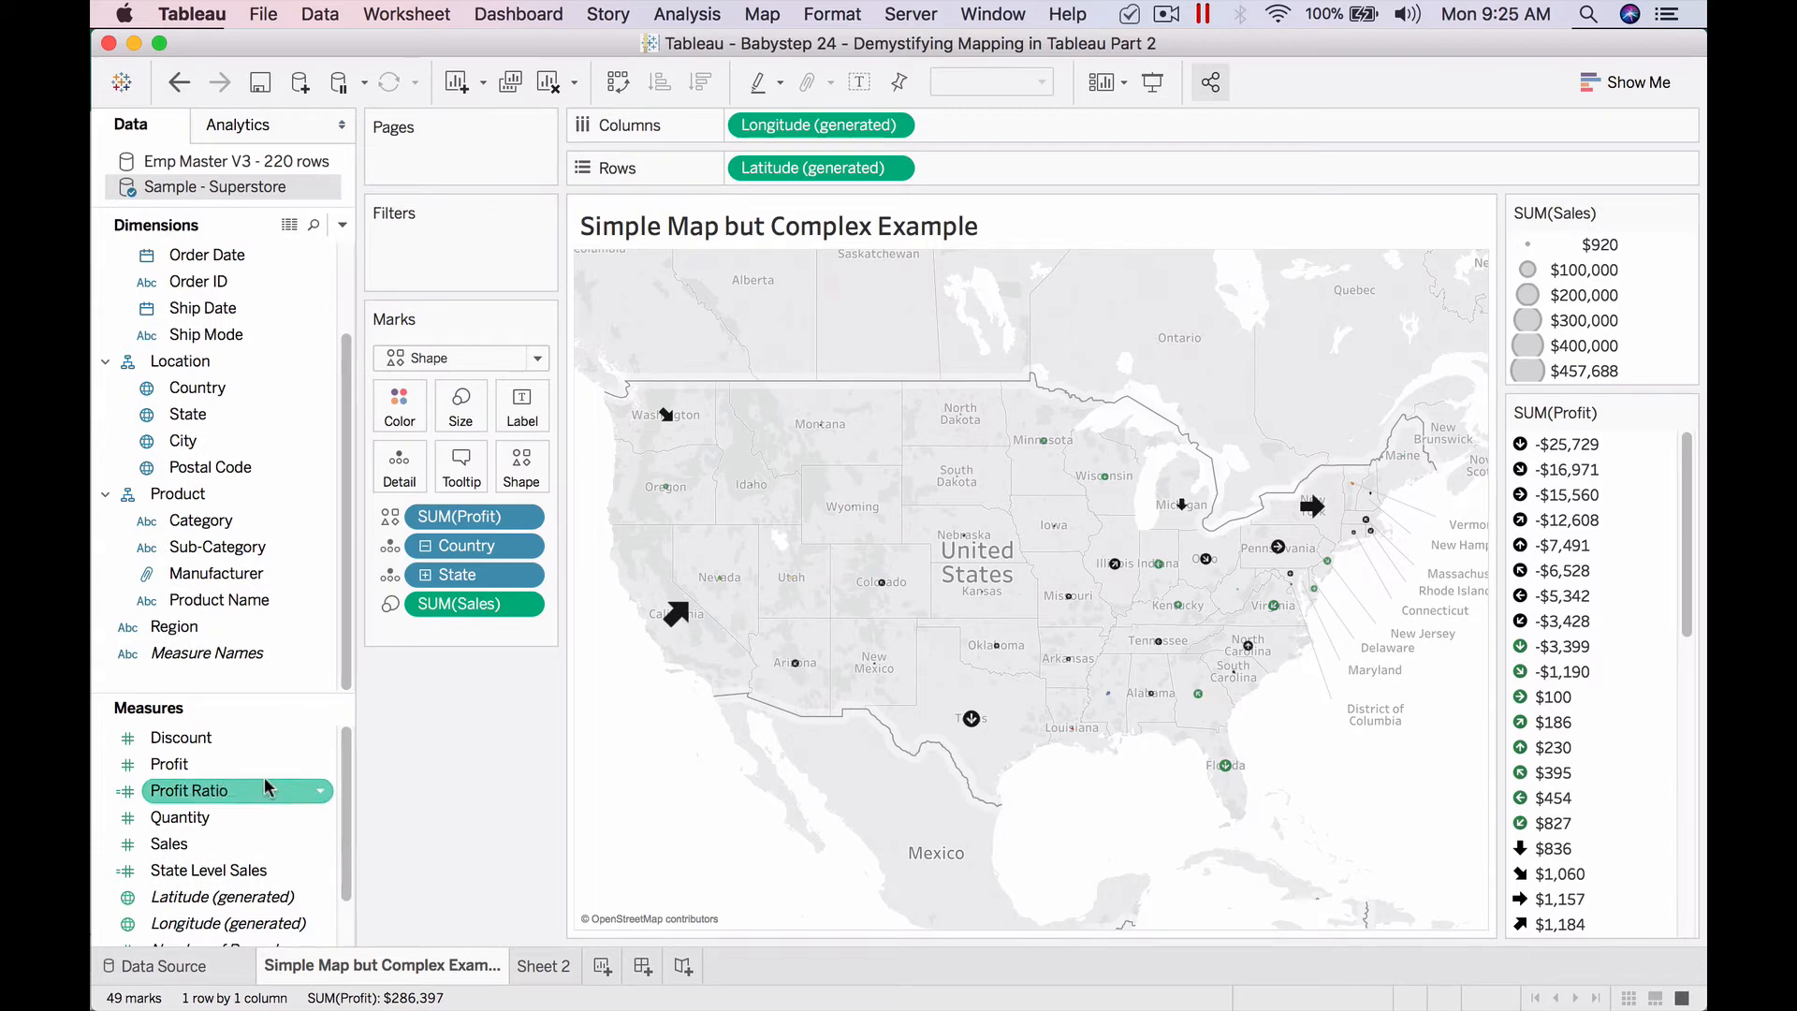
right_click(252, 760)
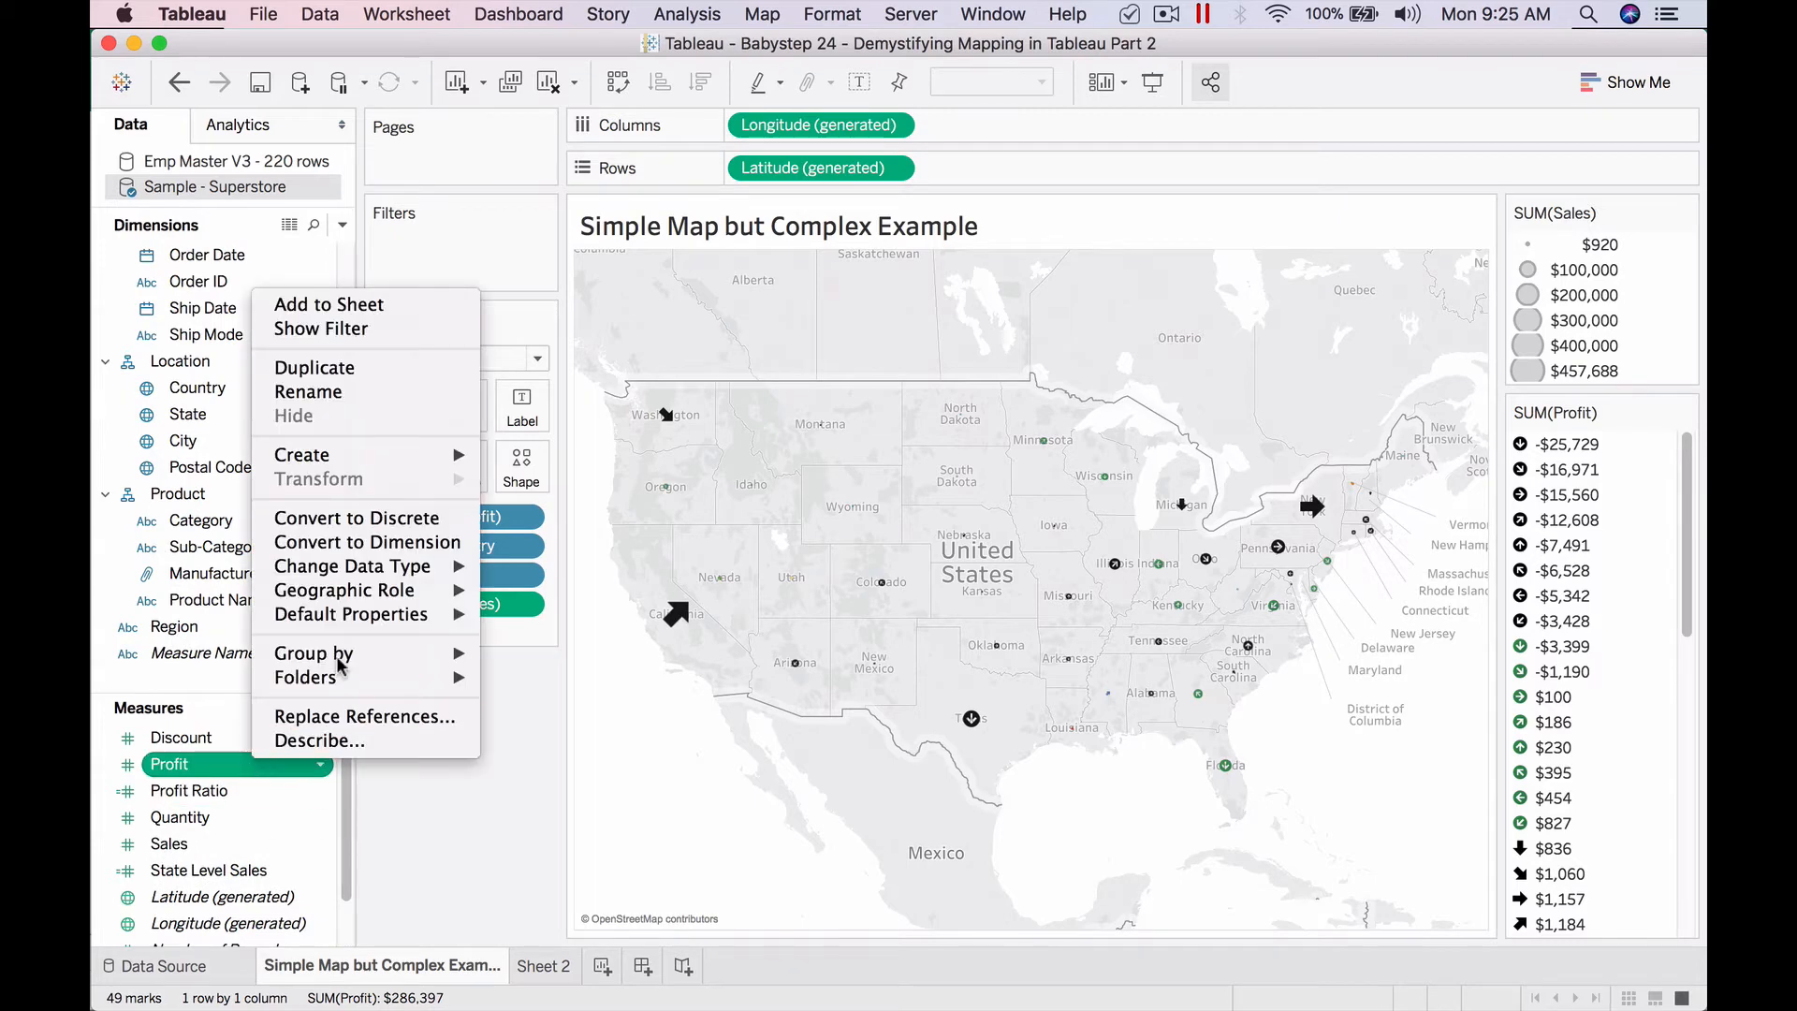
mouse_move(440, 455)
click(558, 503)
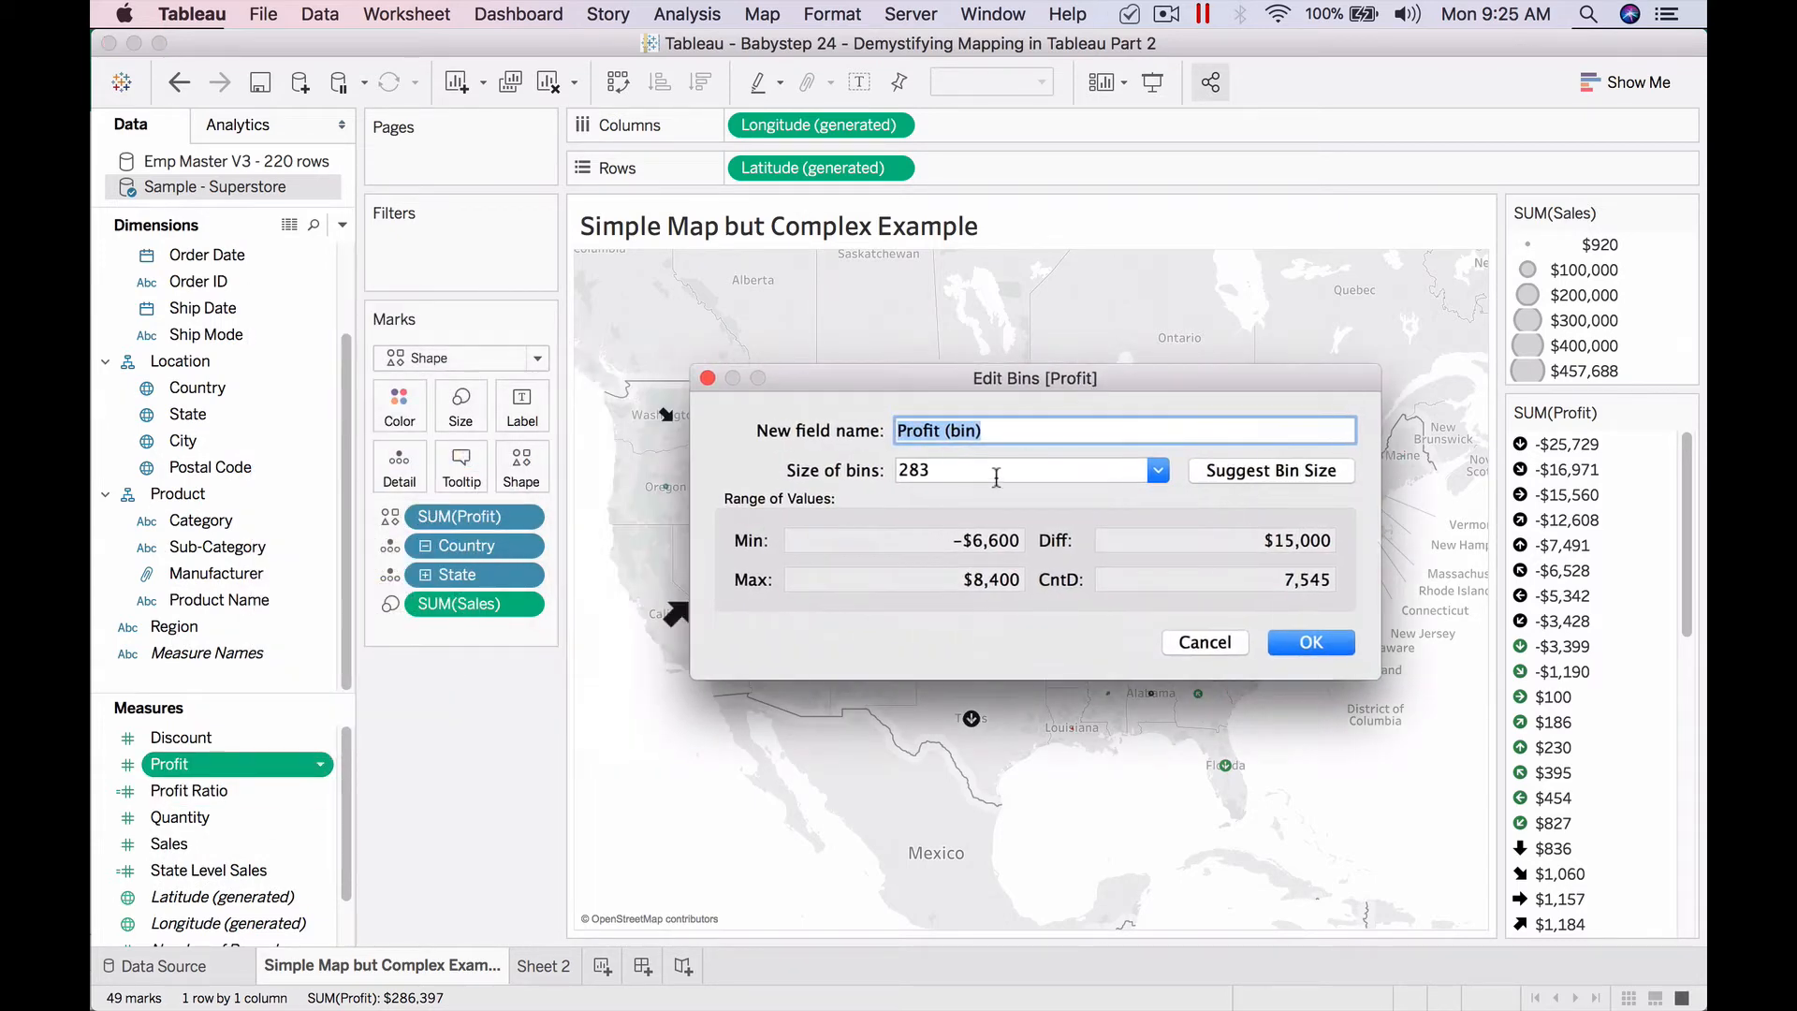
click(1001, 469)
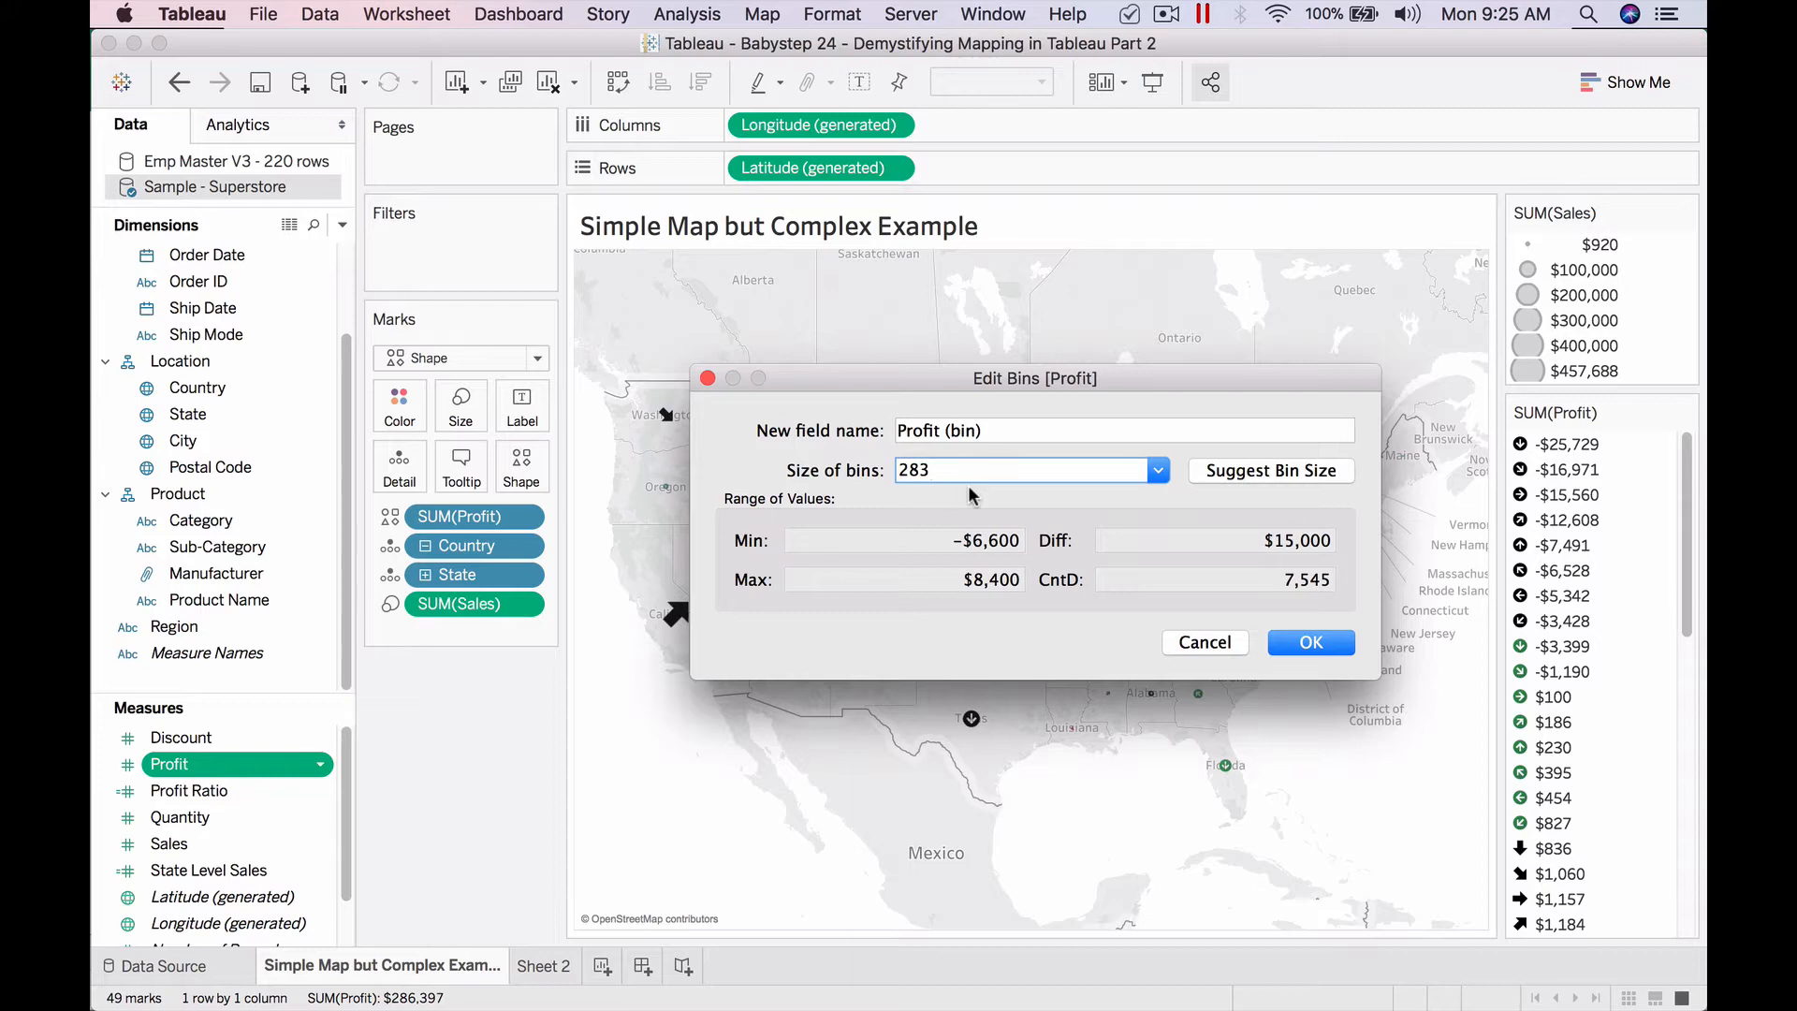
click(1327, 643)
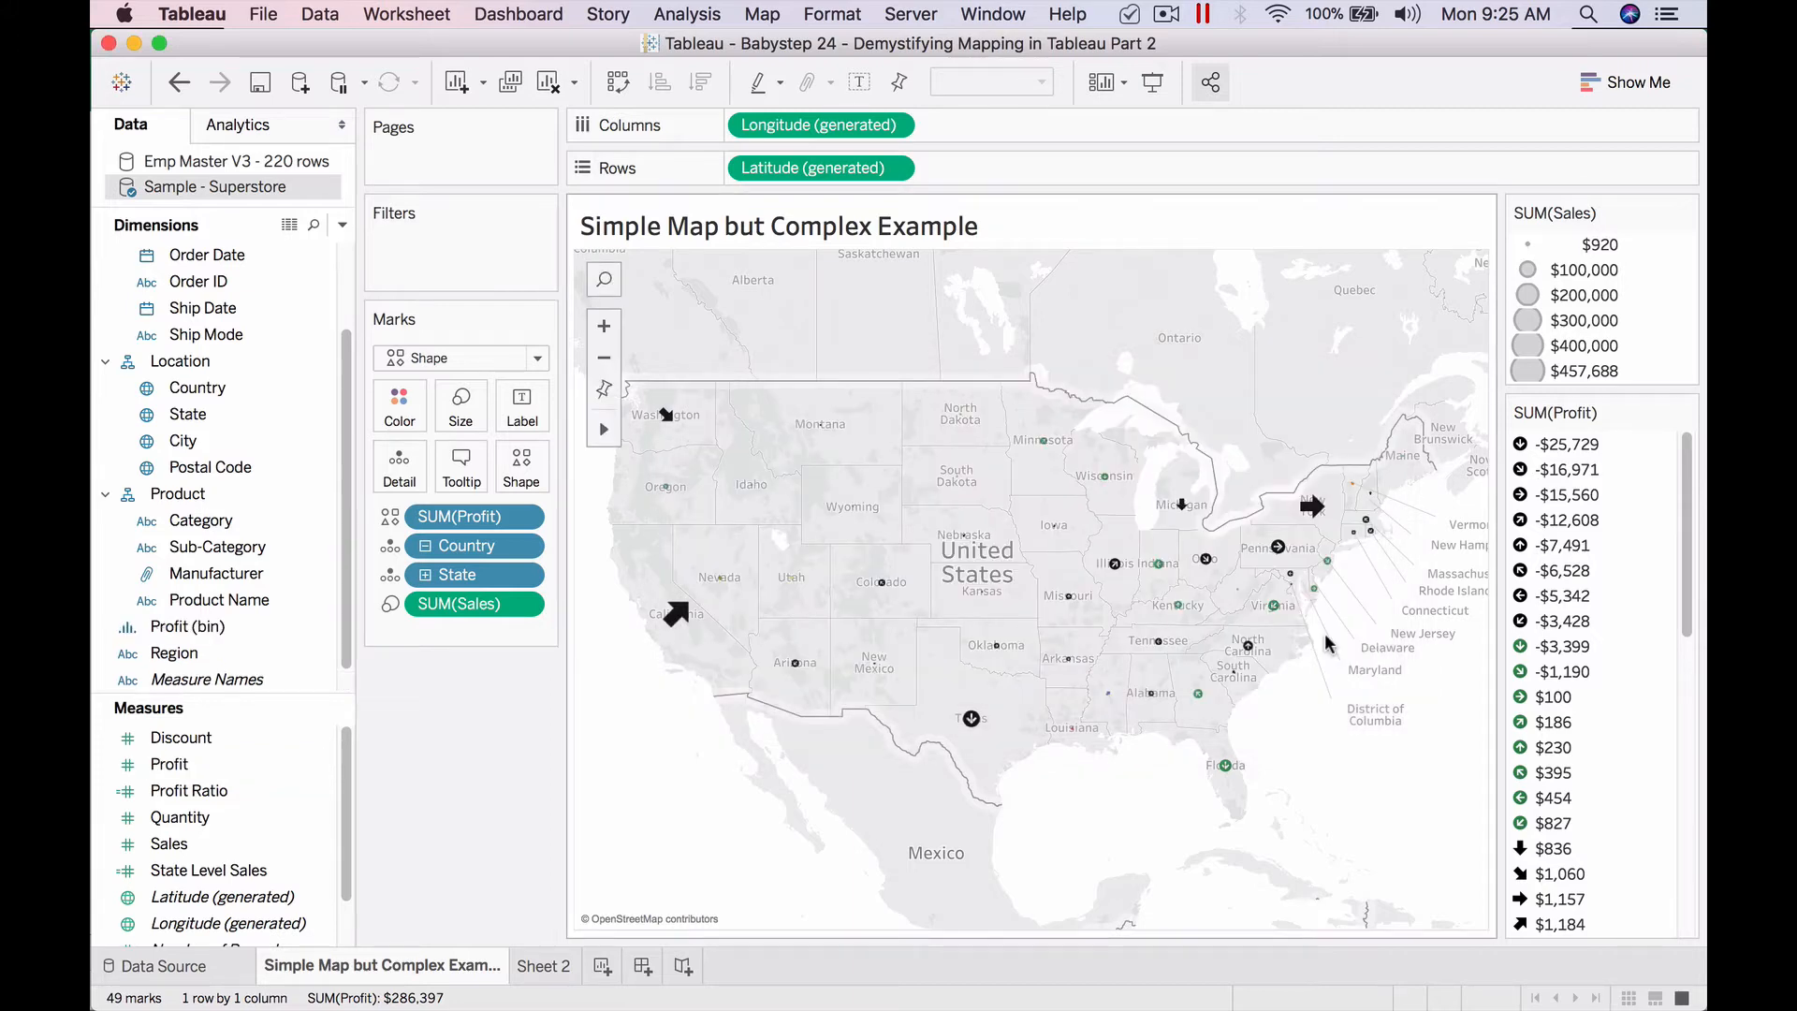
Clear Sheet 2 and list the Profit (bin) values as rows.
click(550, 966)
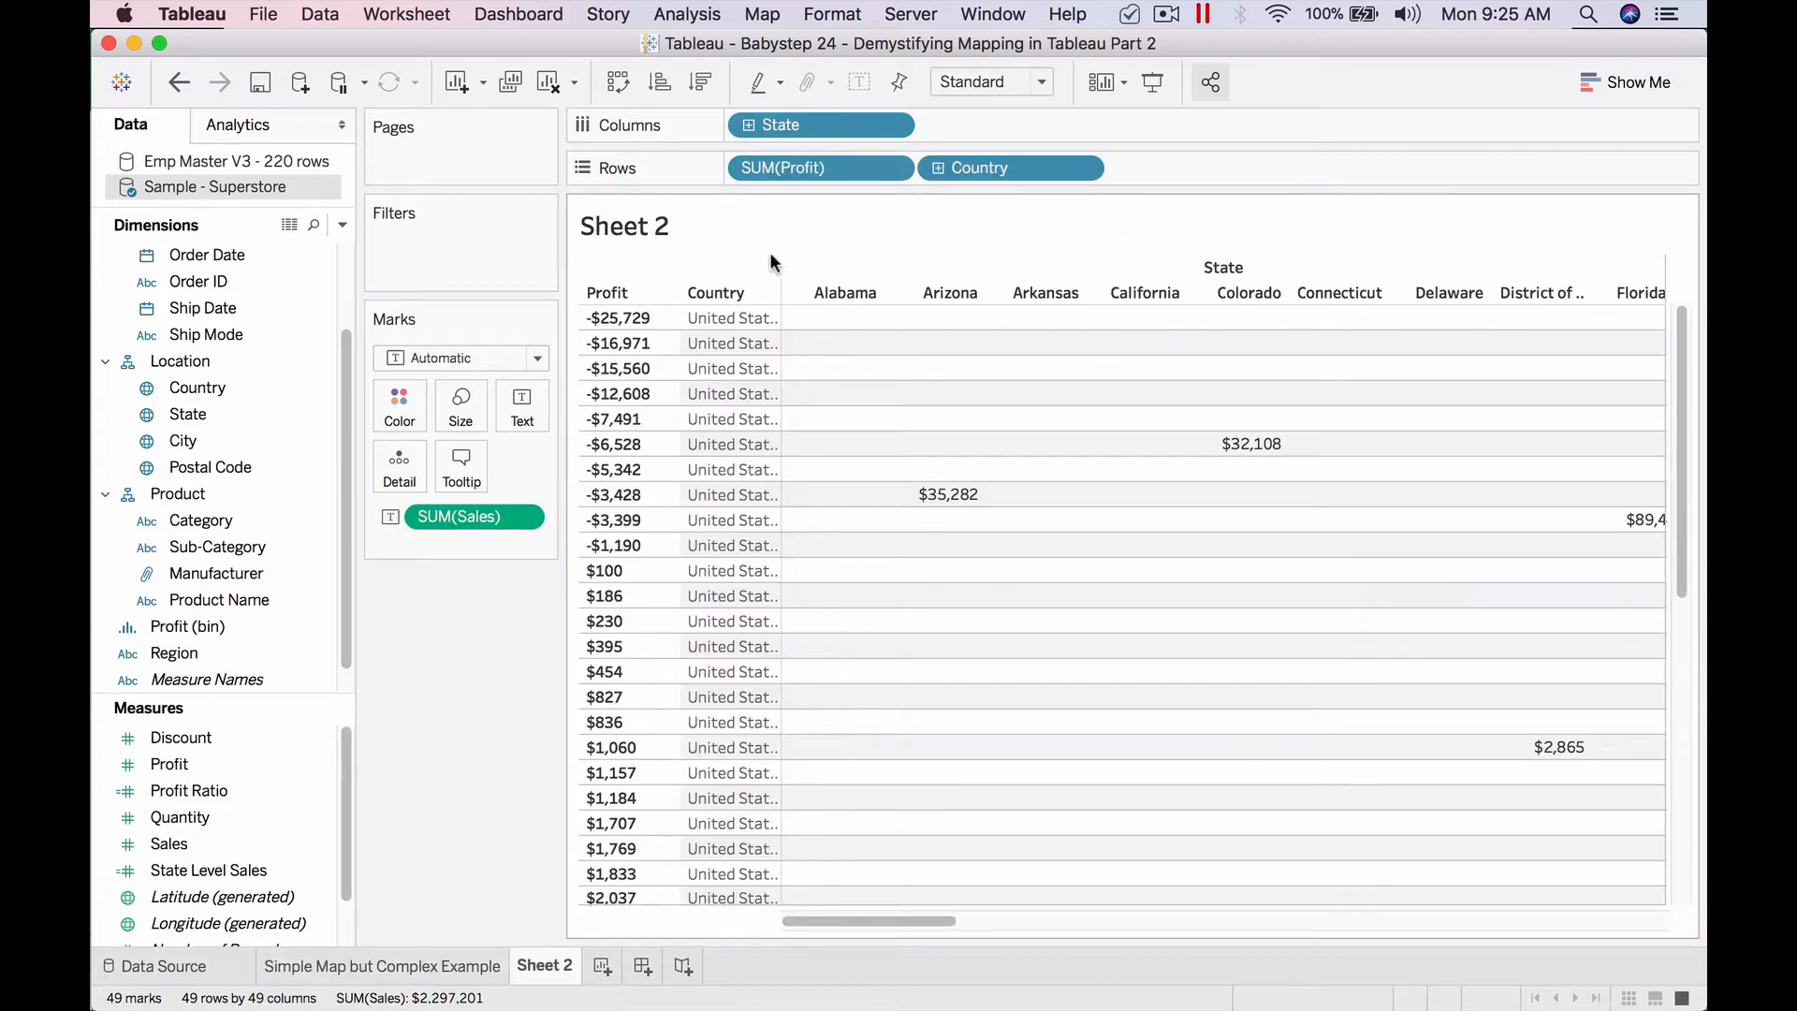
click(565, 84)
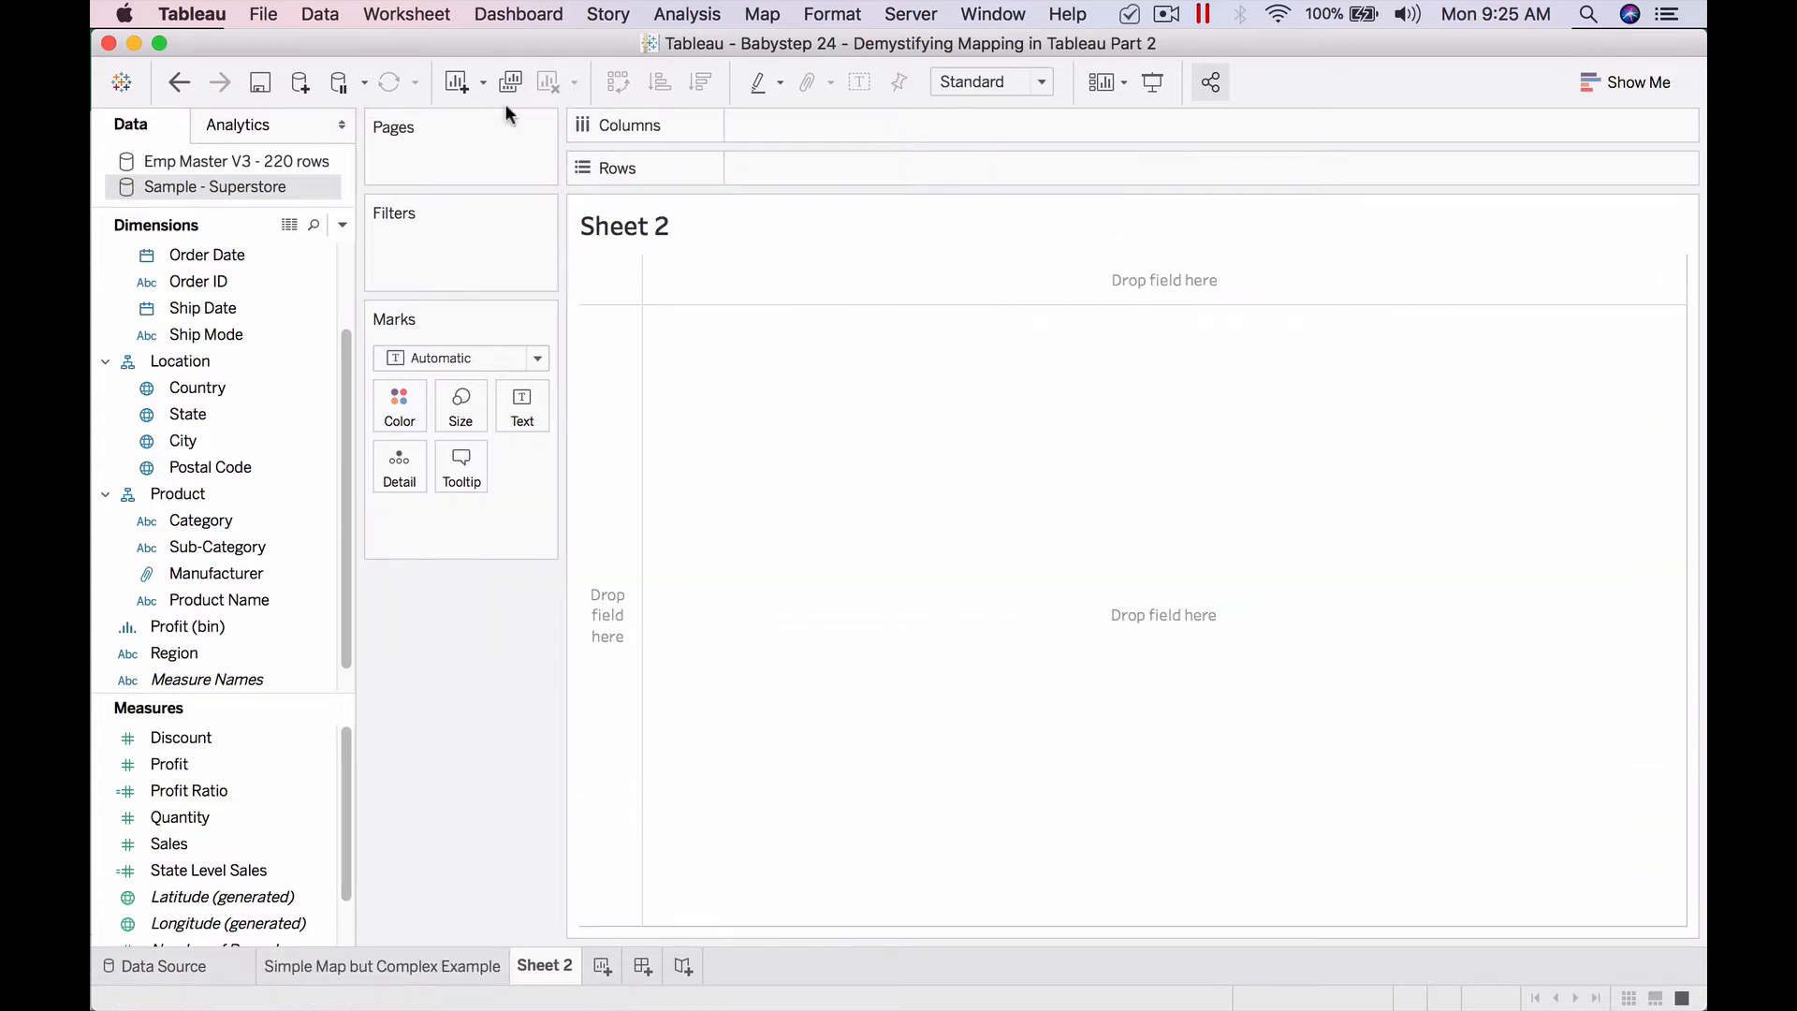
double_click(183, 622)
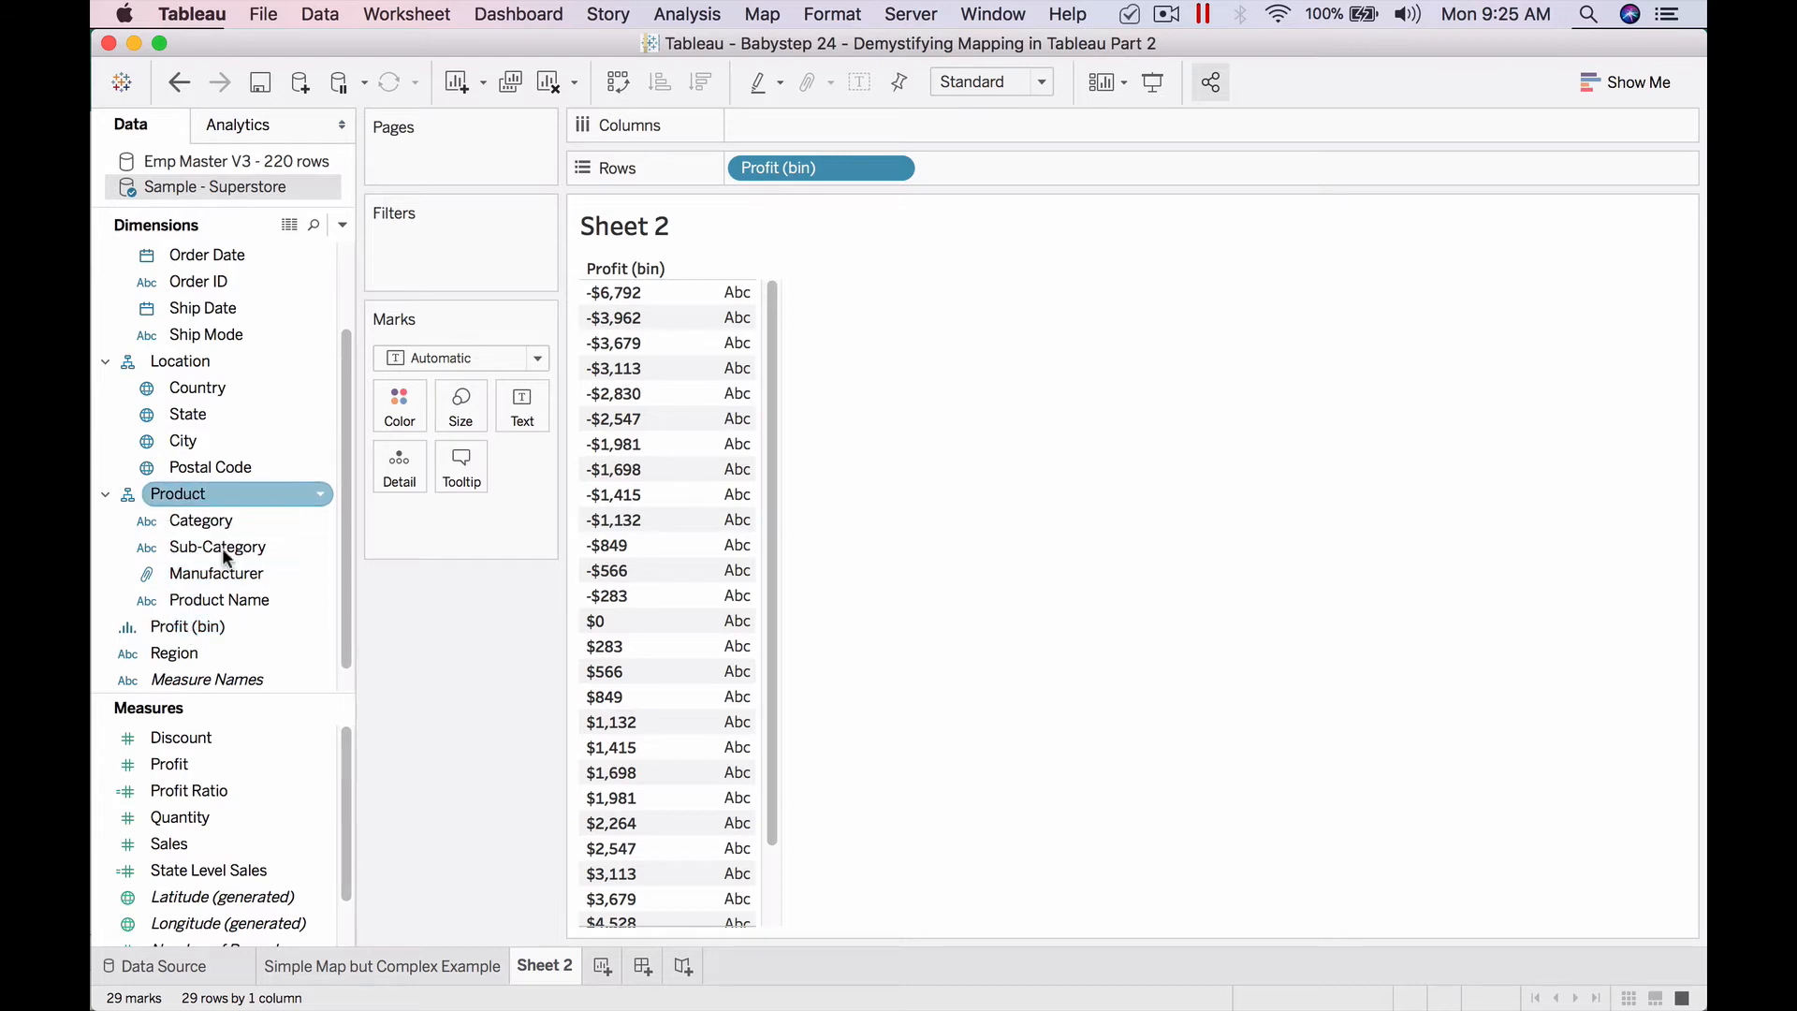
Set the bin size of Profit (bin) to 3000.
right_click(223, 633)
click(334, 227)
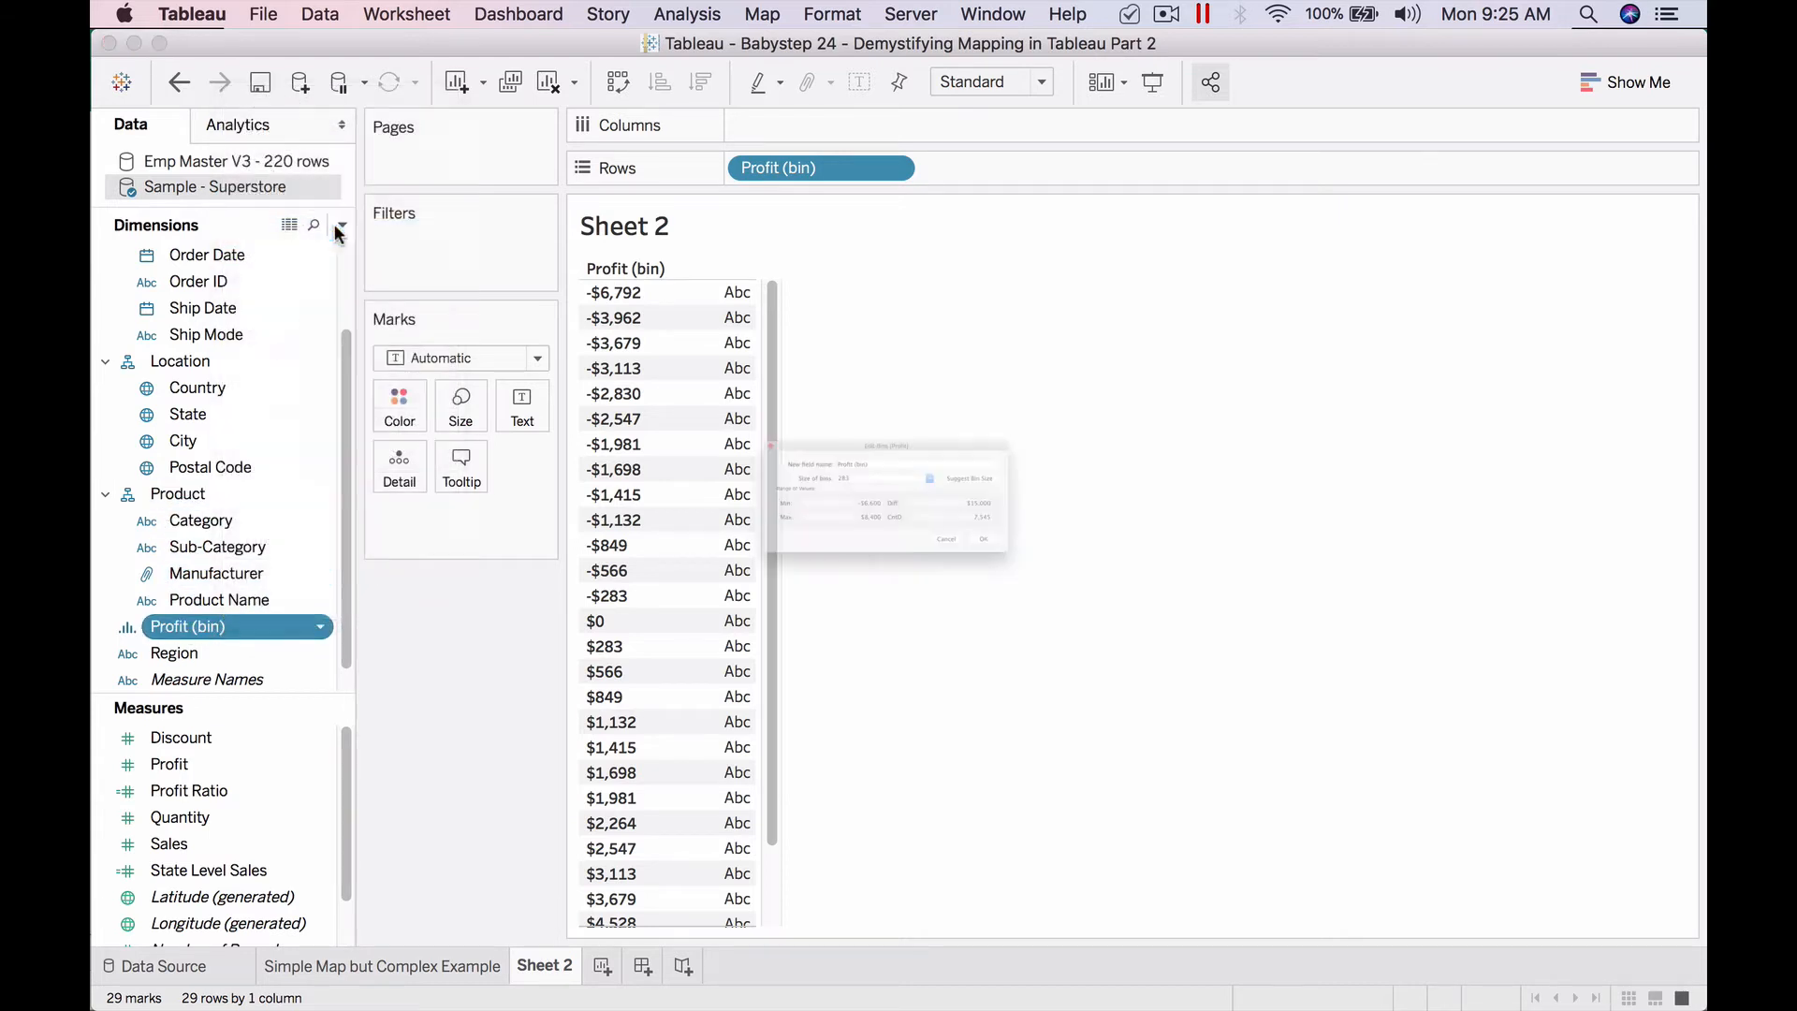
drag(867, 373, 1116, 221)
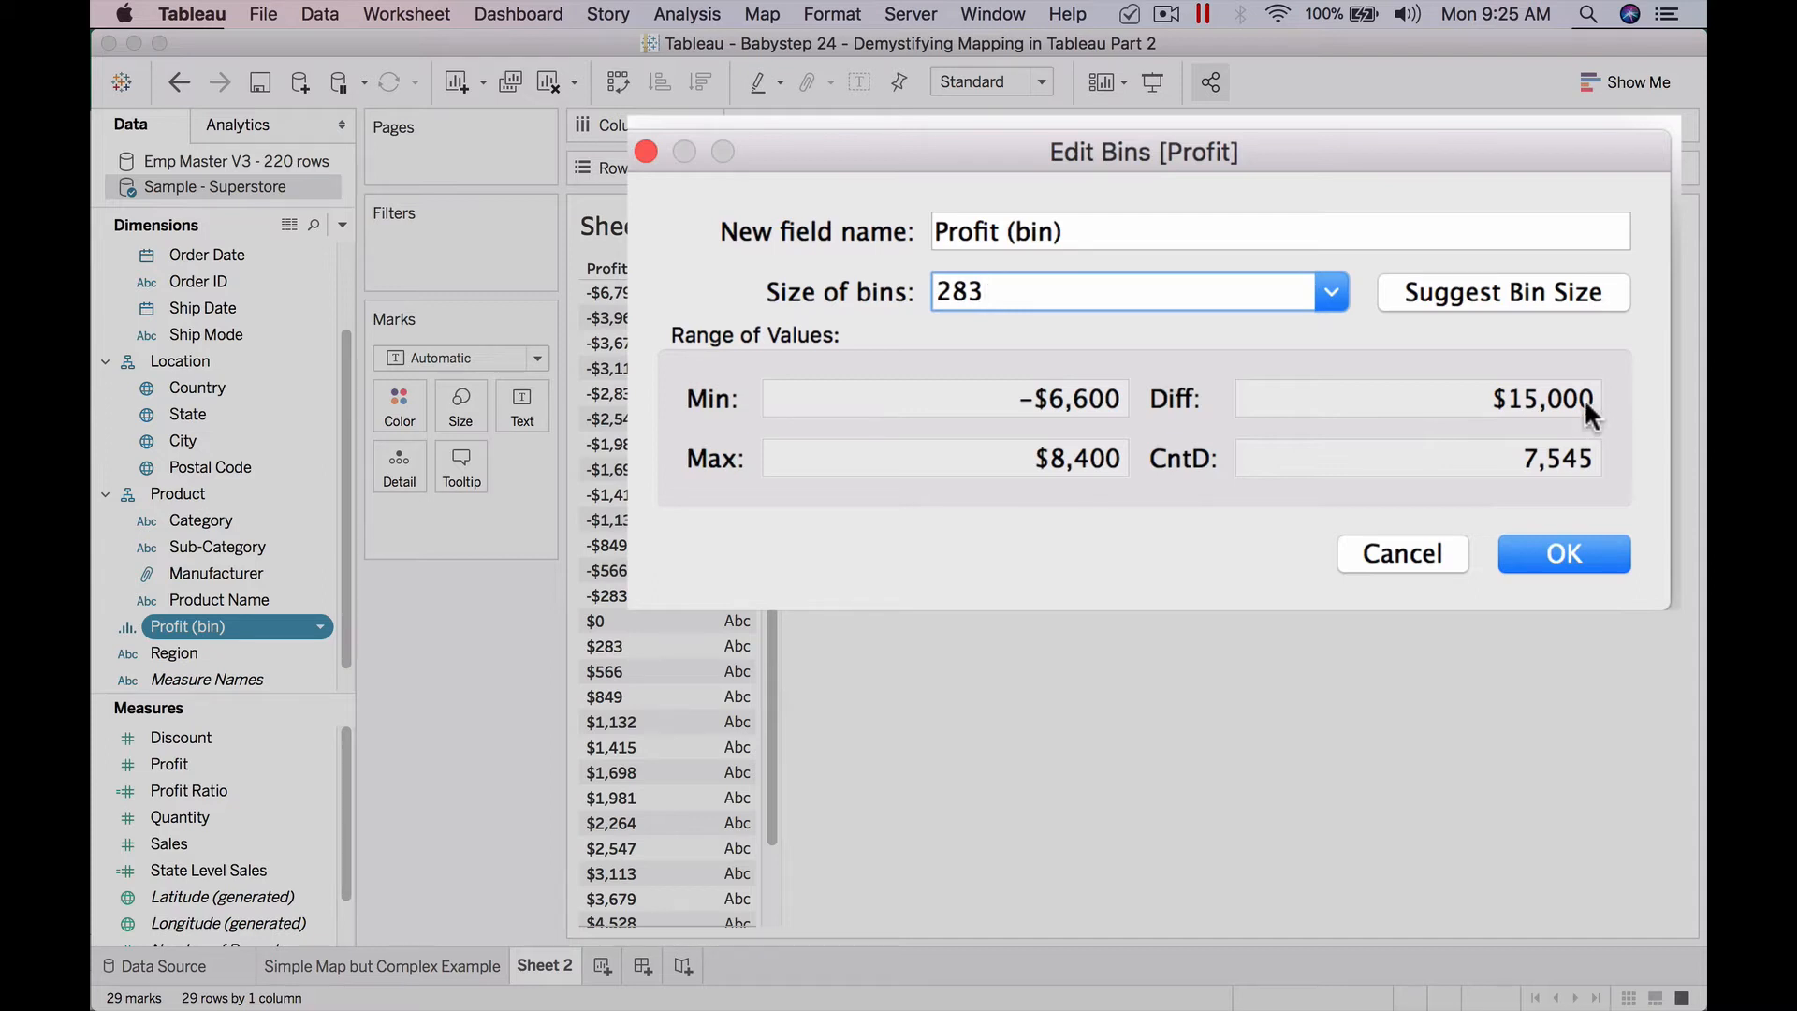
double_click(1204, 291)
text(3000)
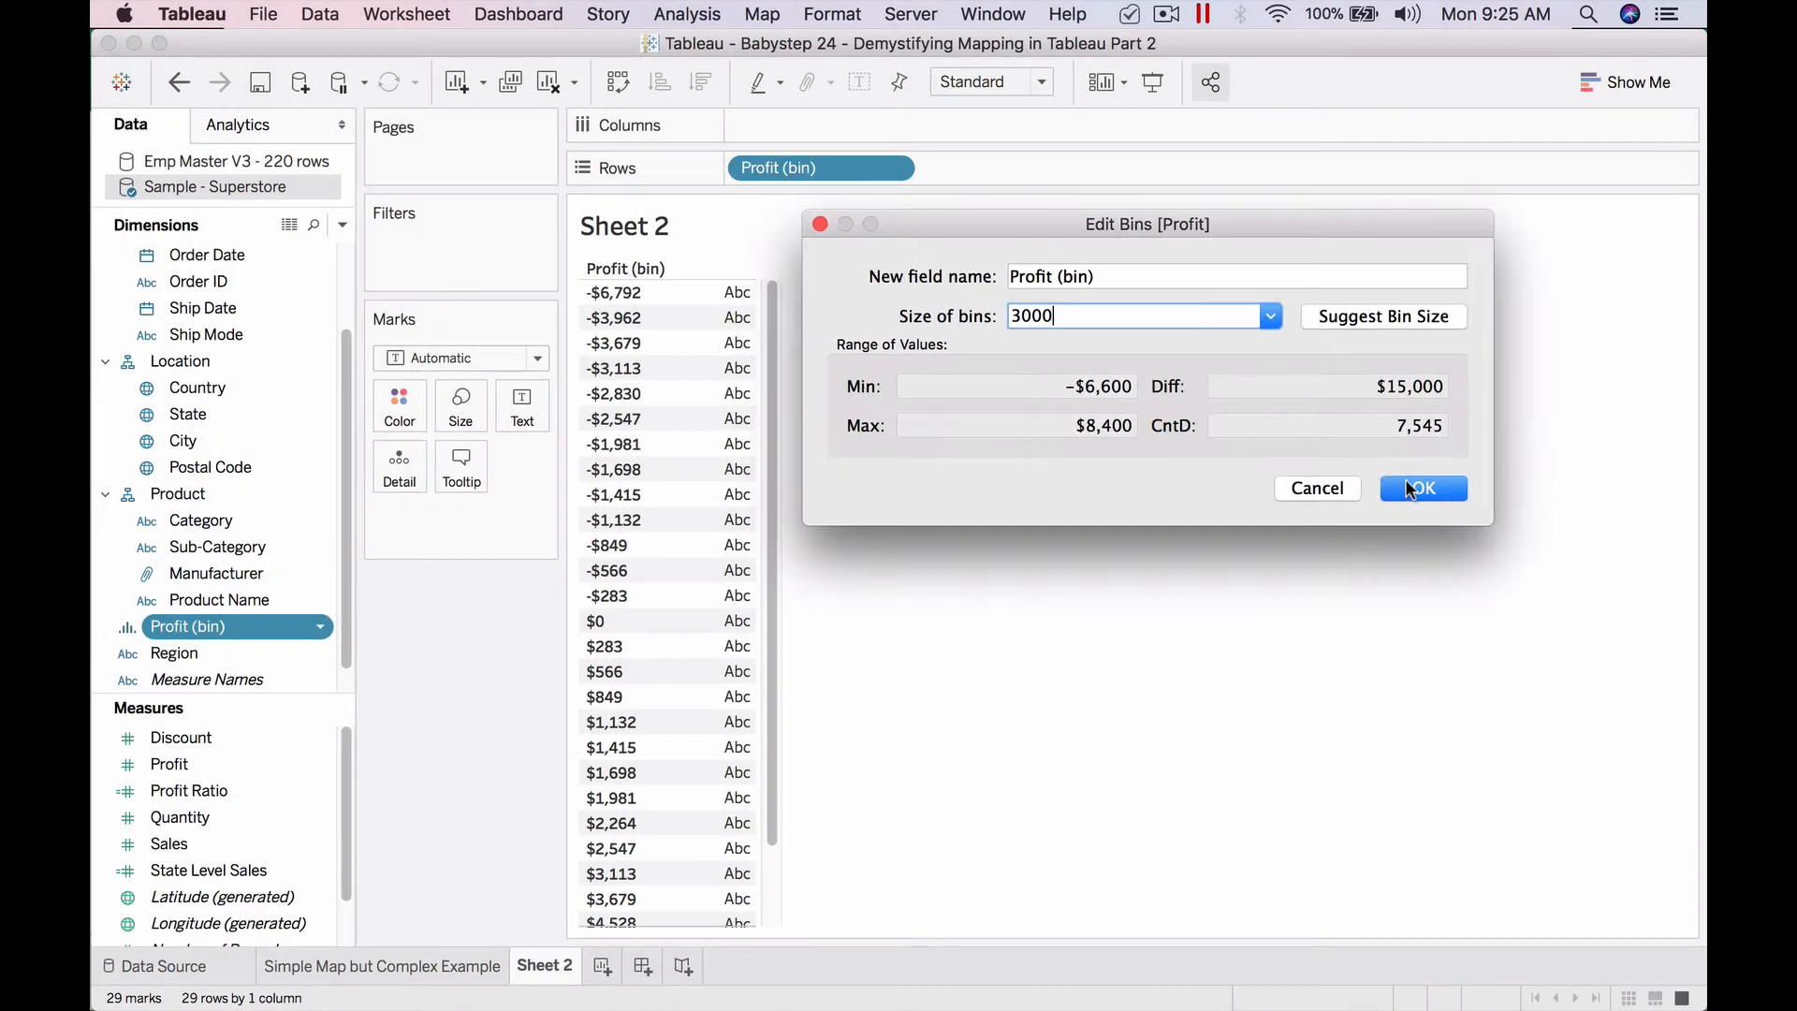
click(1408, 488)
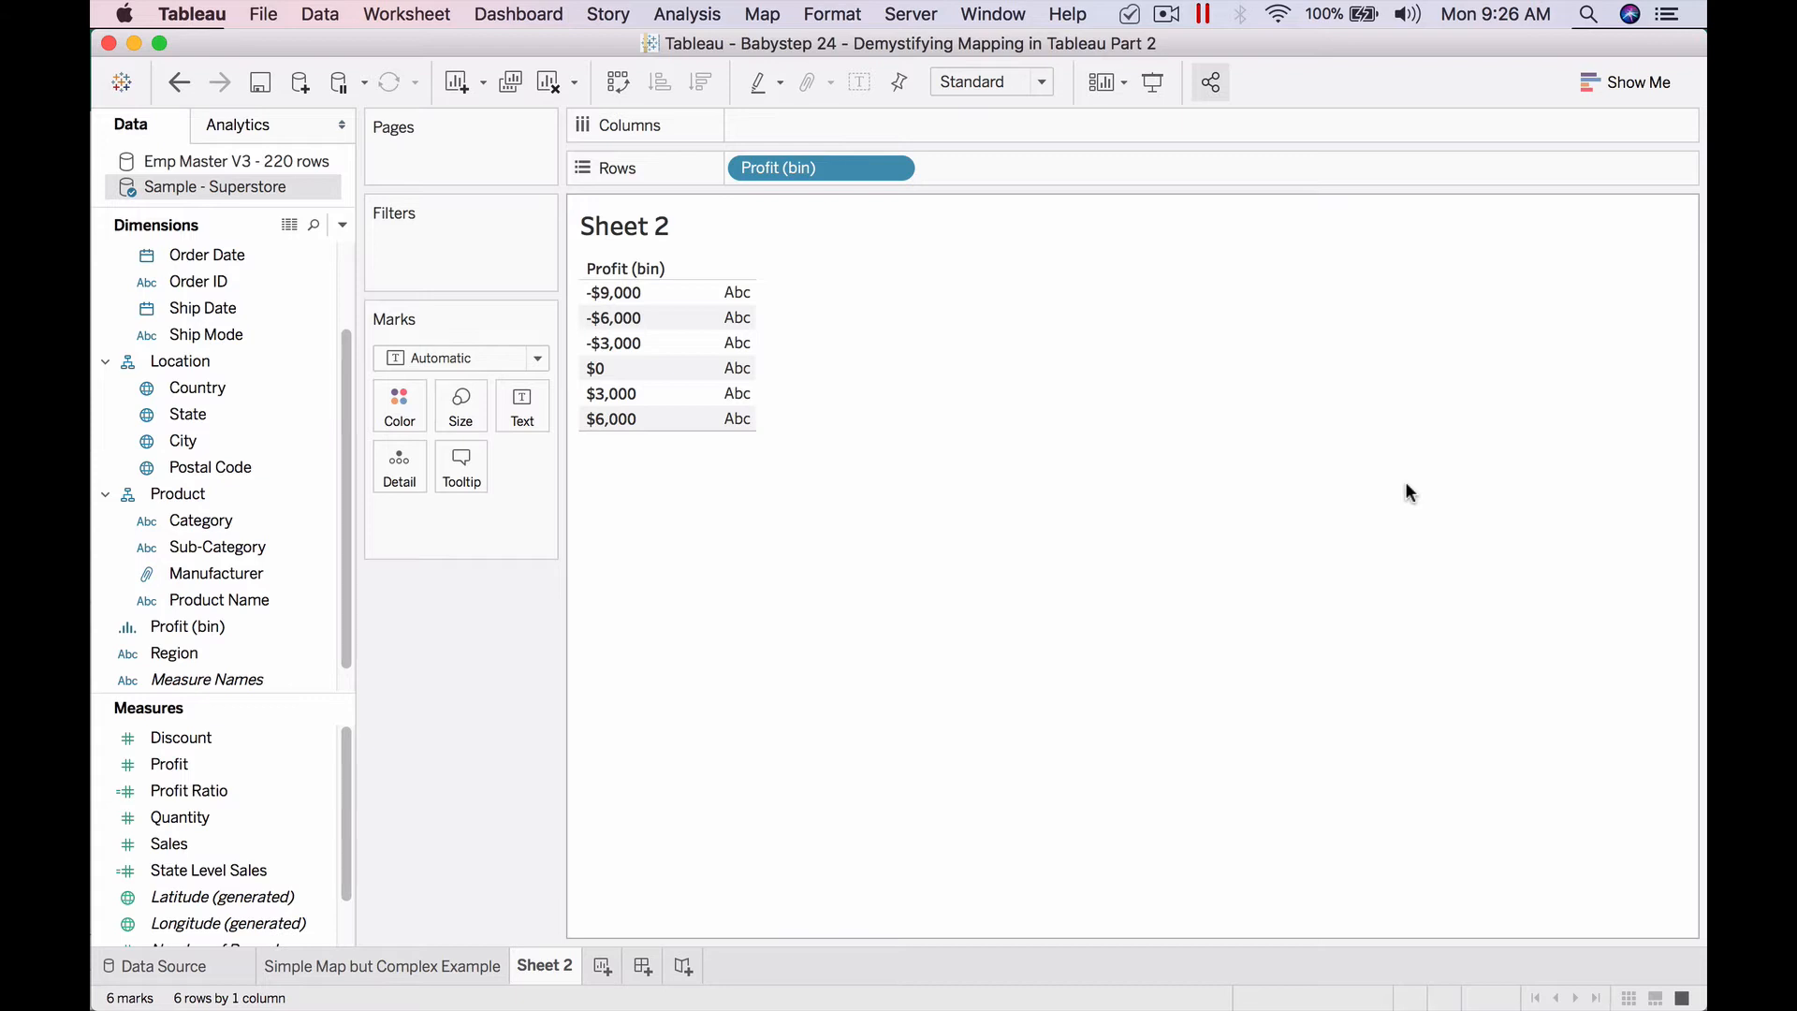
Drive the Profit (bin) size with a new range parameter, Profit (bin) Parameter, with minimum 2,000, maximum 5,000 and step size 500.
right_click(198, 626)
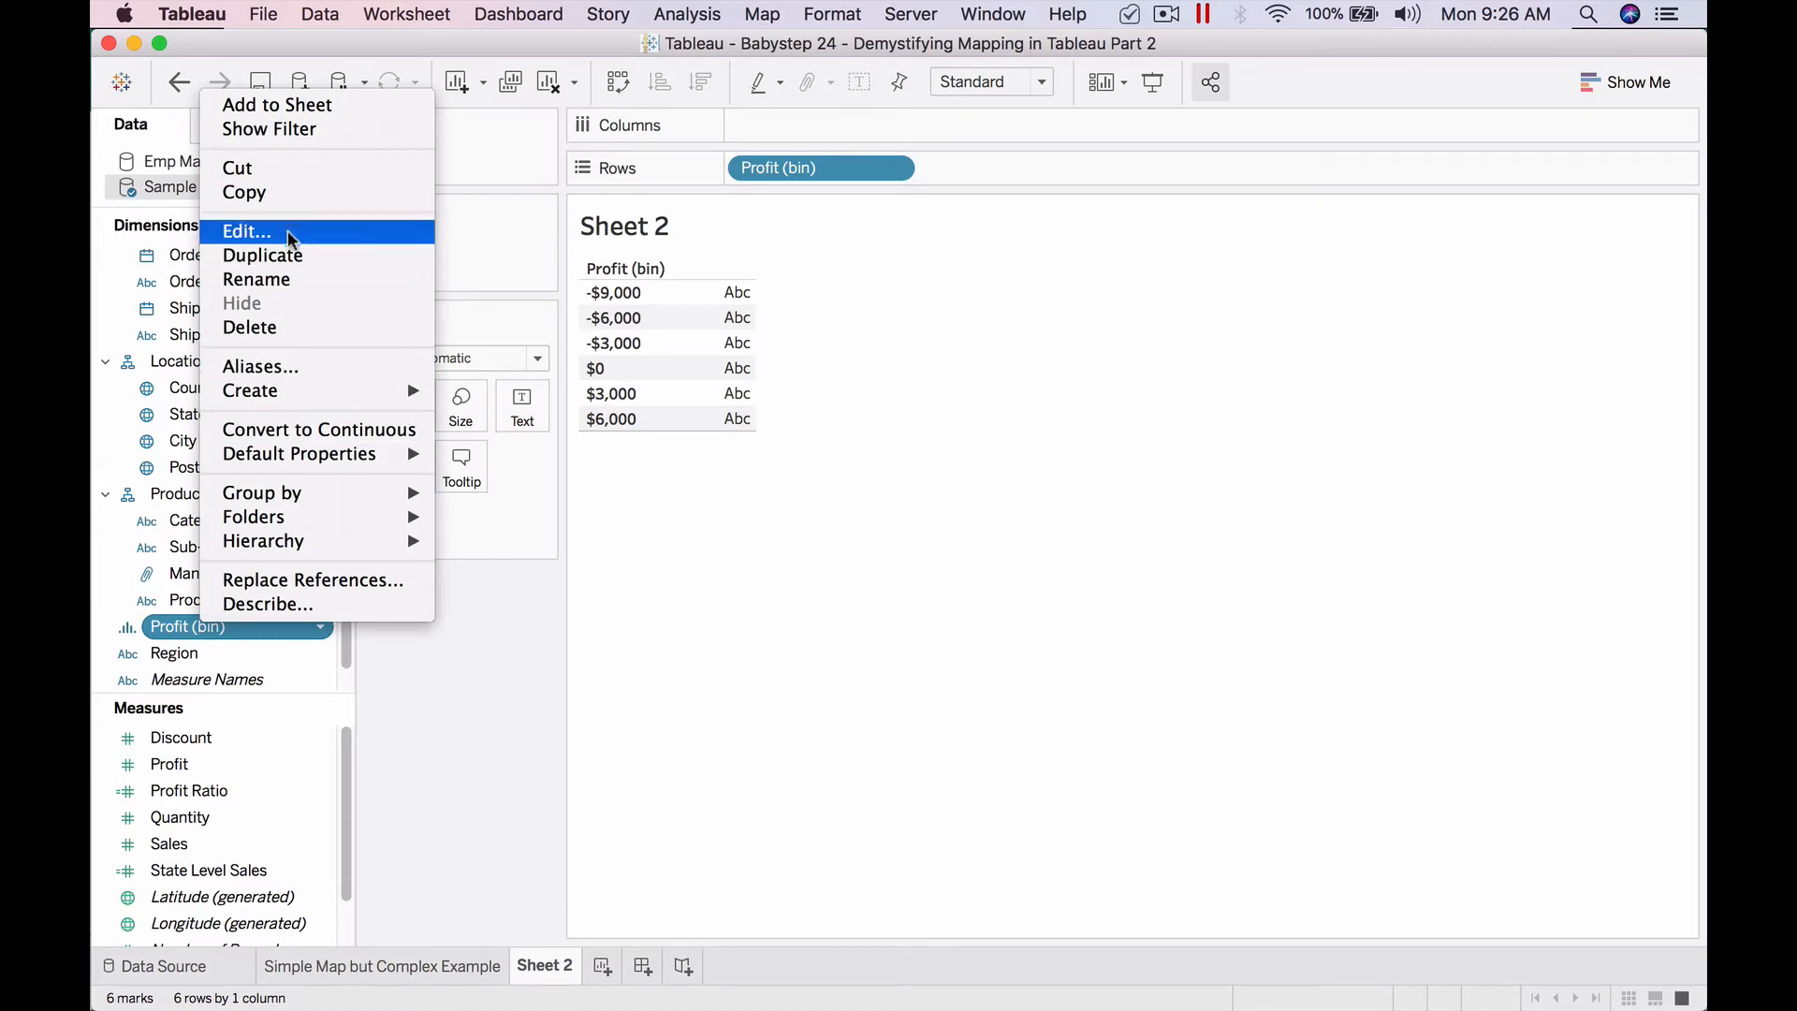
click(248, 231)
click(1020, 469)
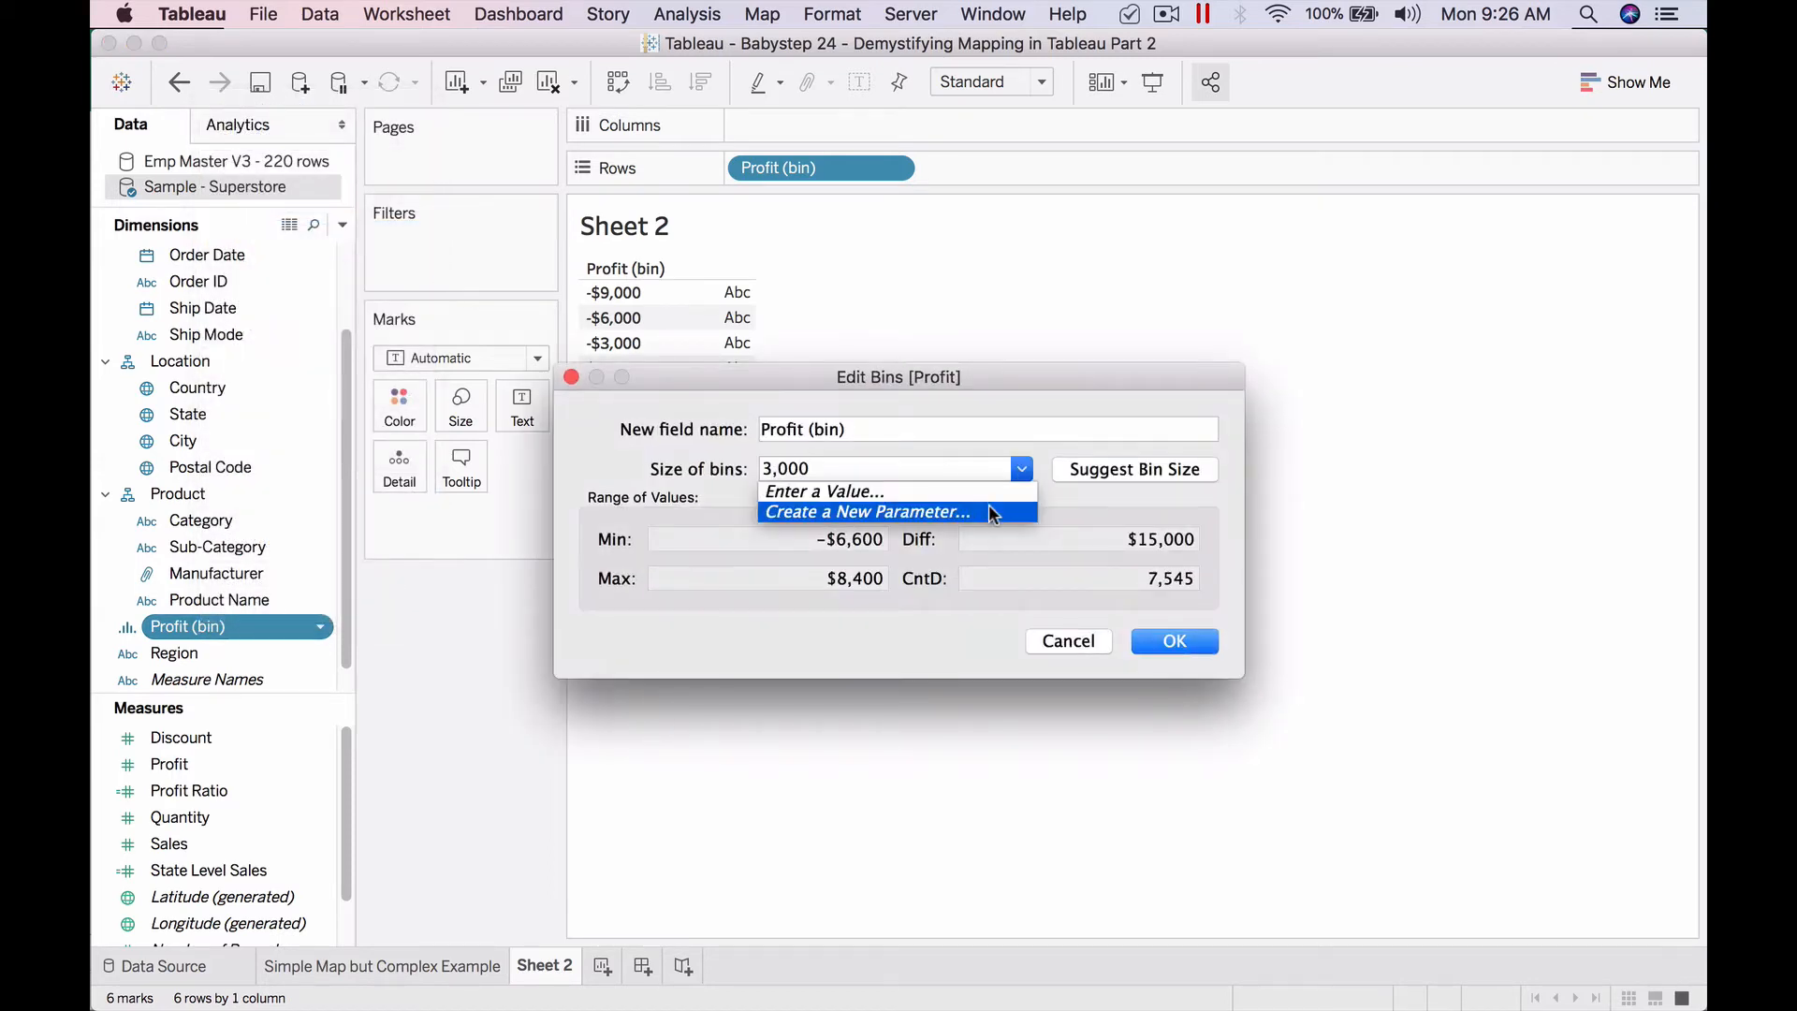
click(987, 508)
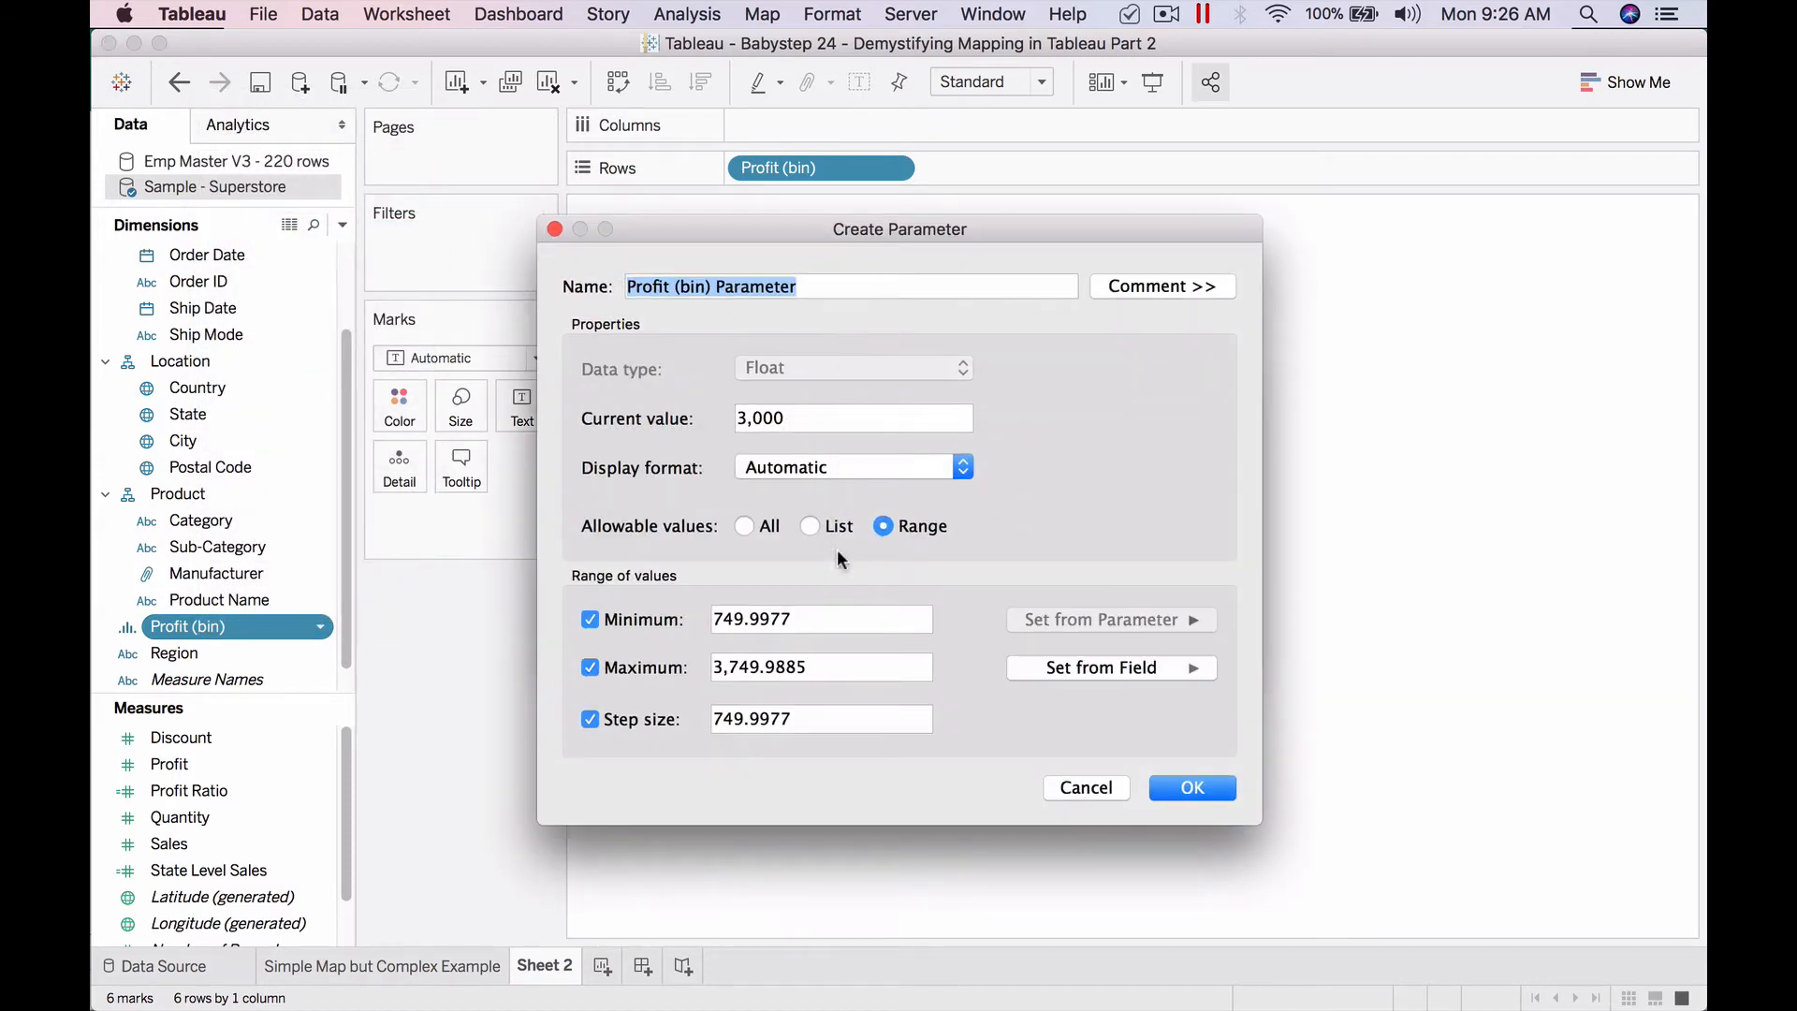
triple_click(823, 627)
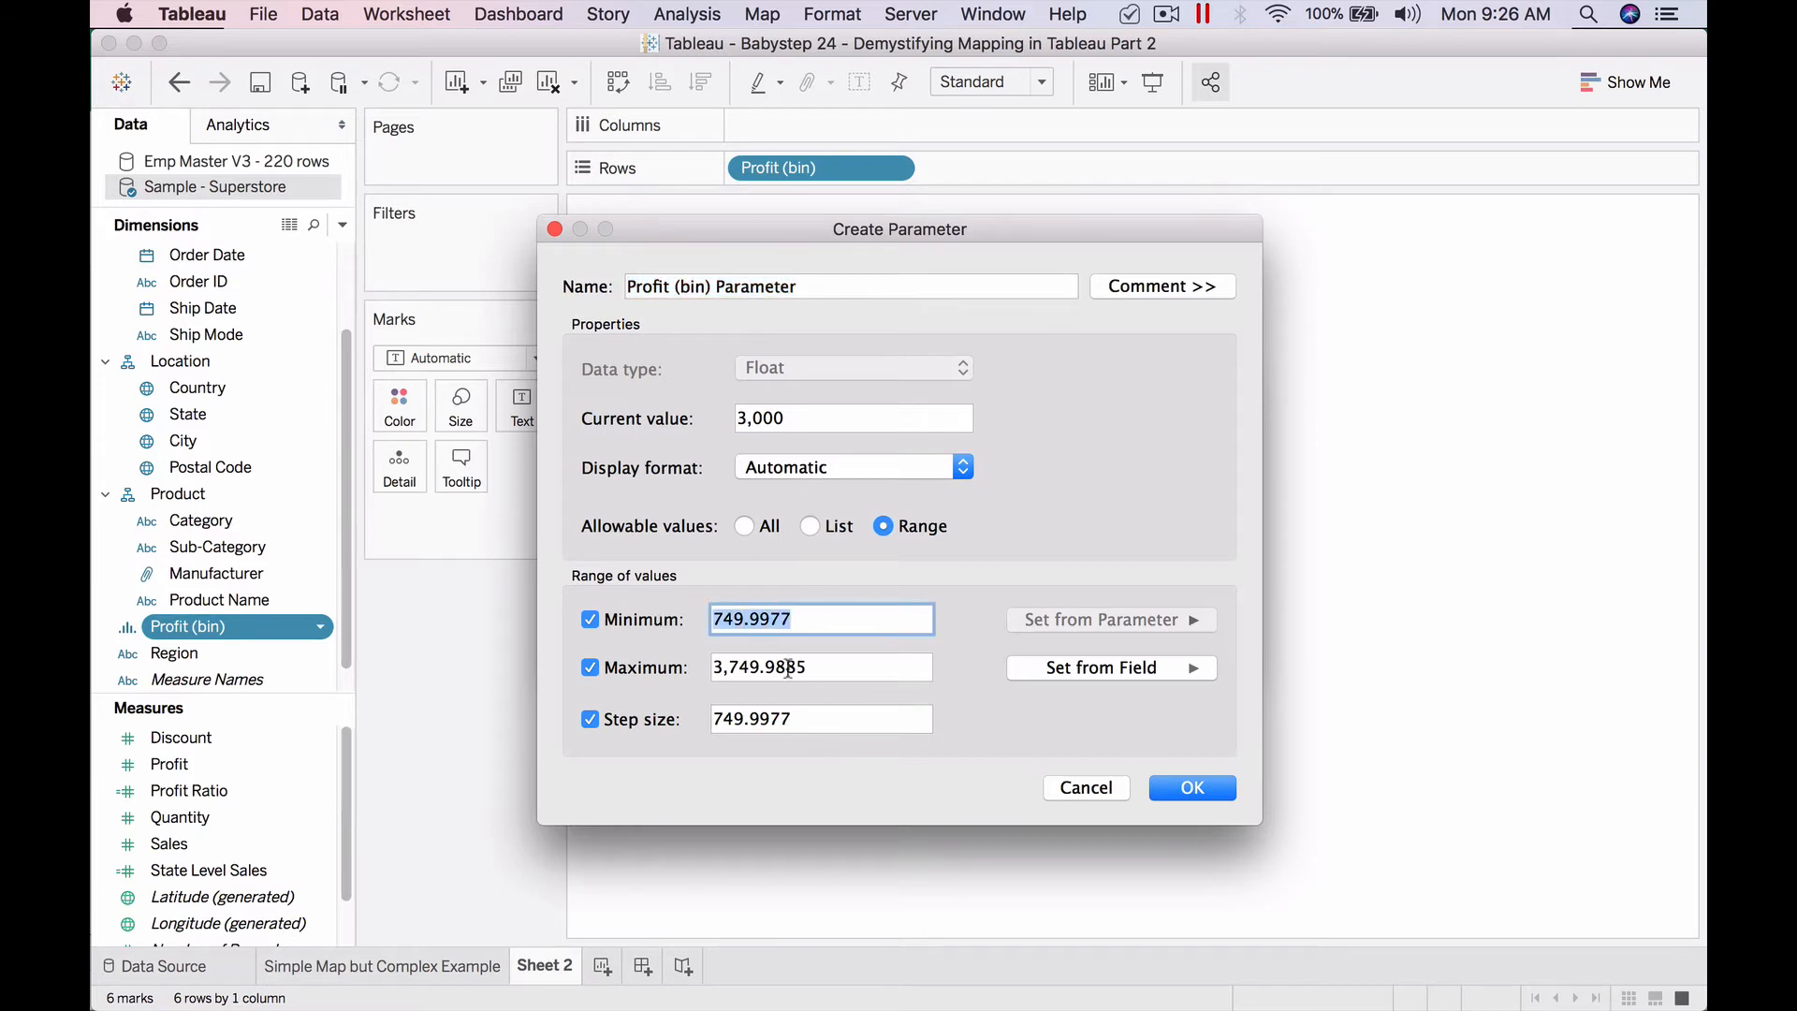
text(2000)
key(Tab)
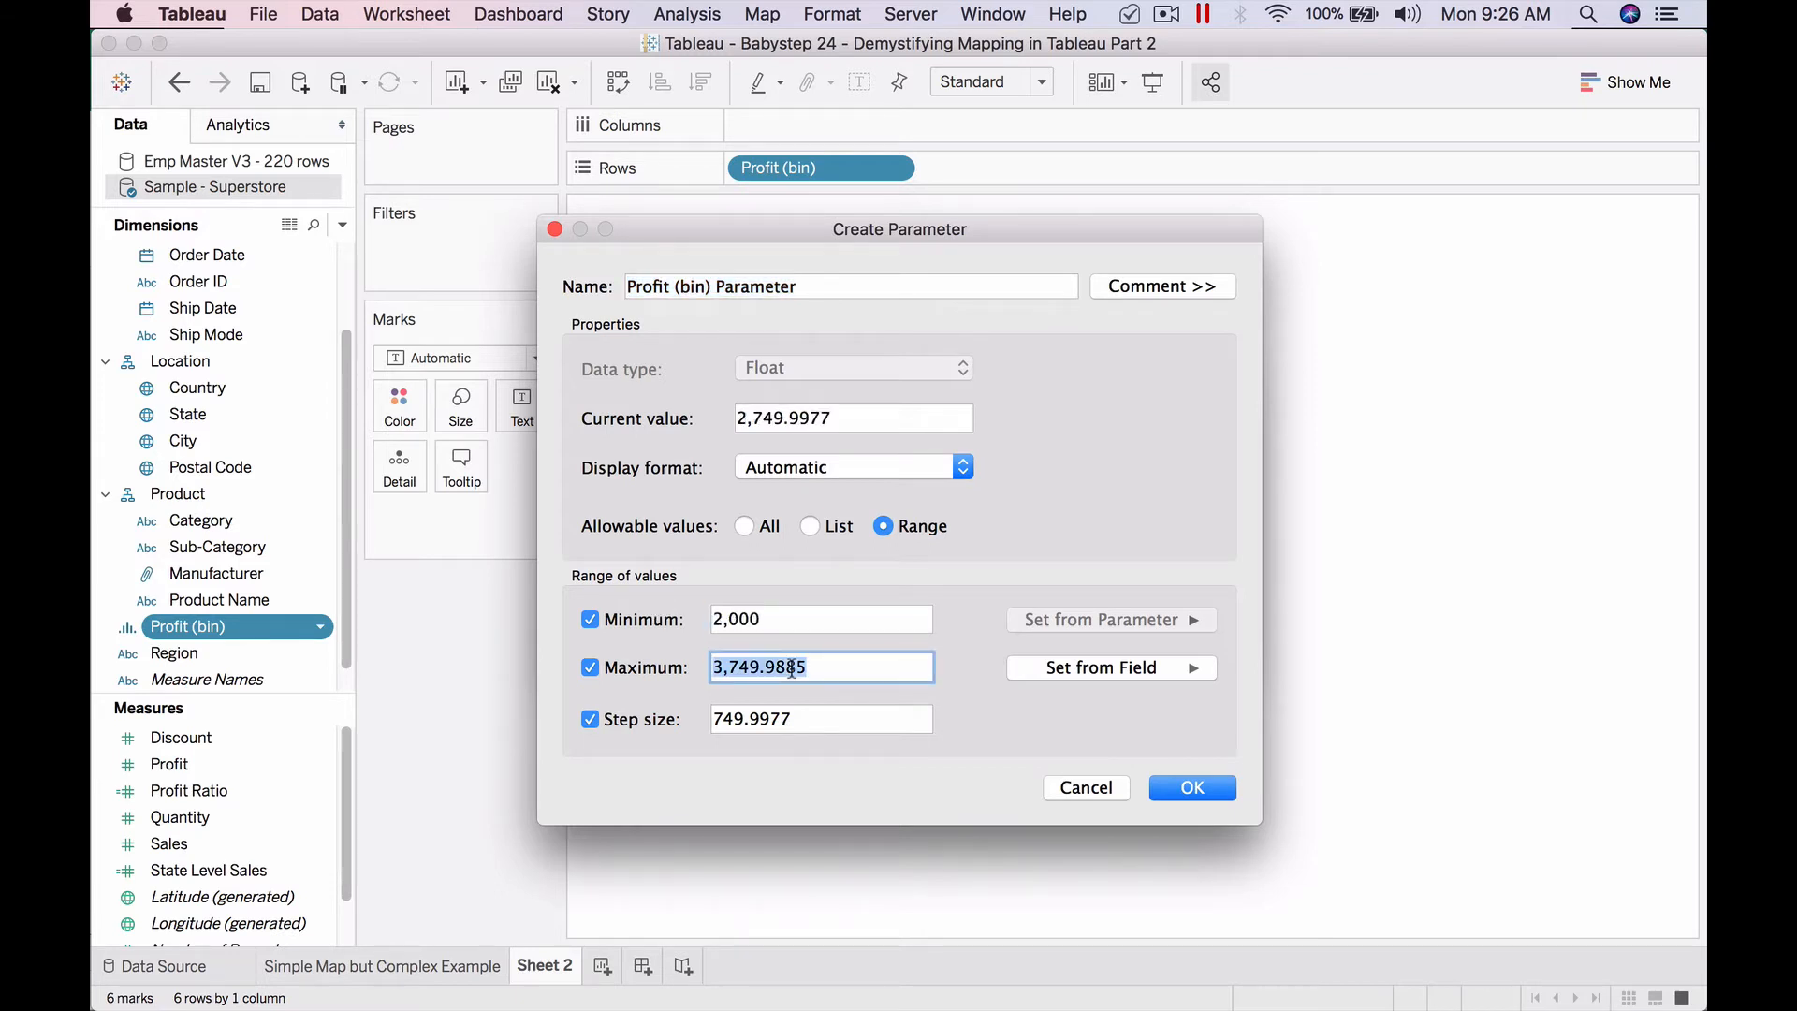
text(5000)
key(Tab)
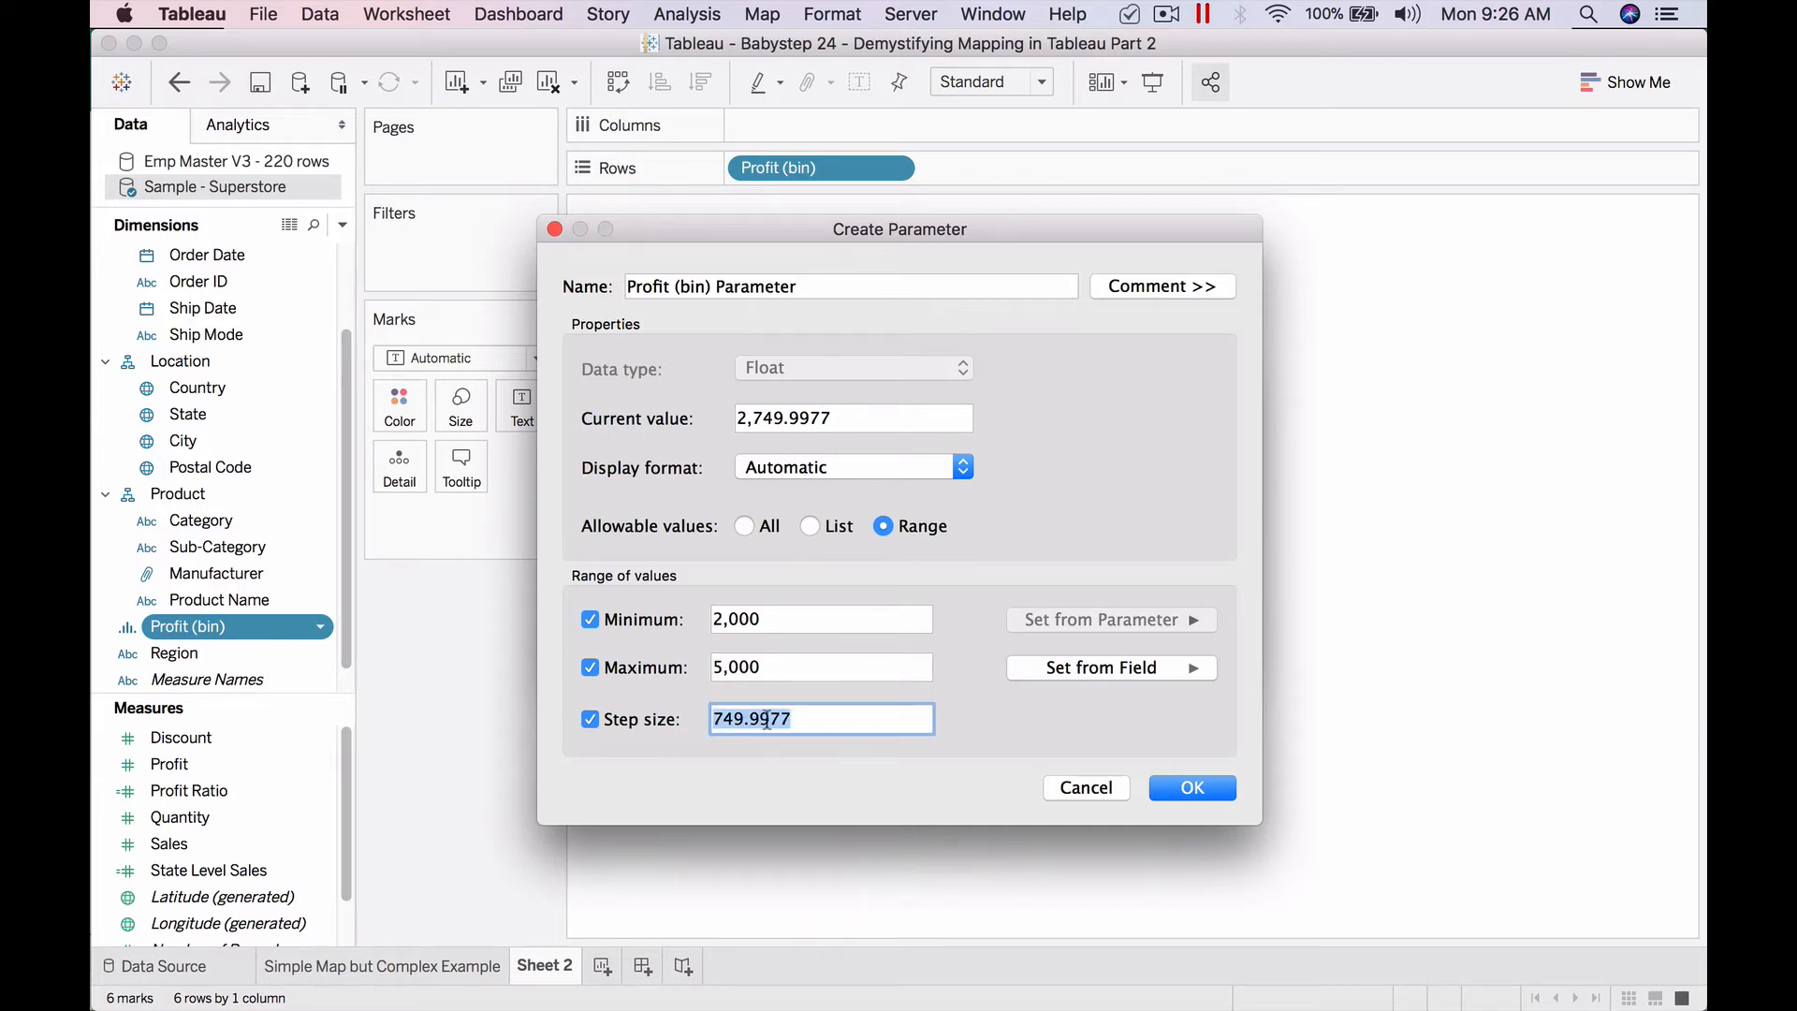
text(500)
click(795, 621)
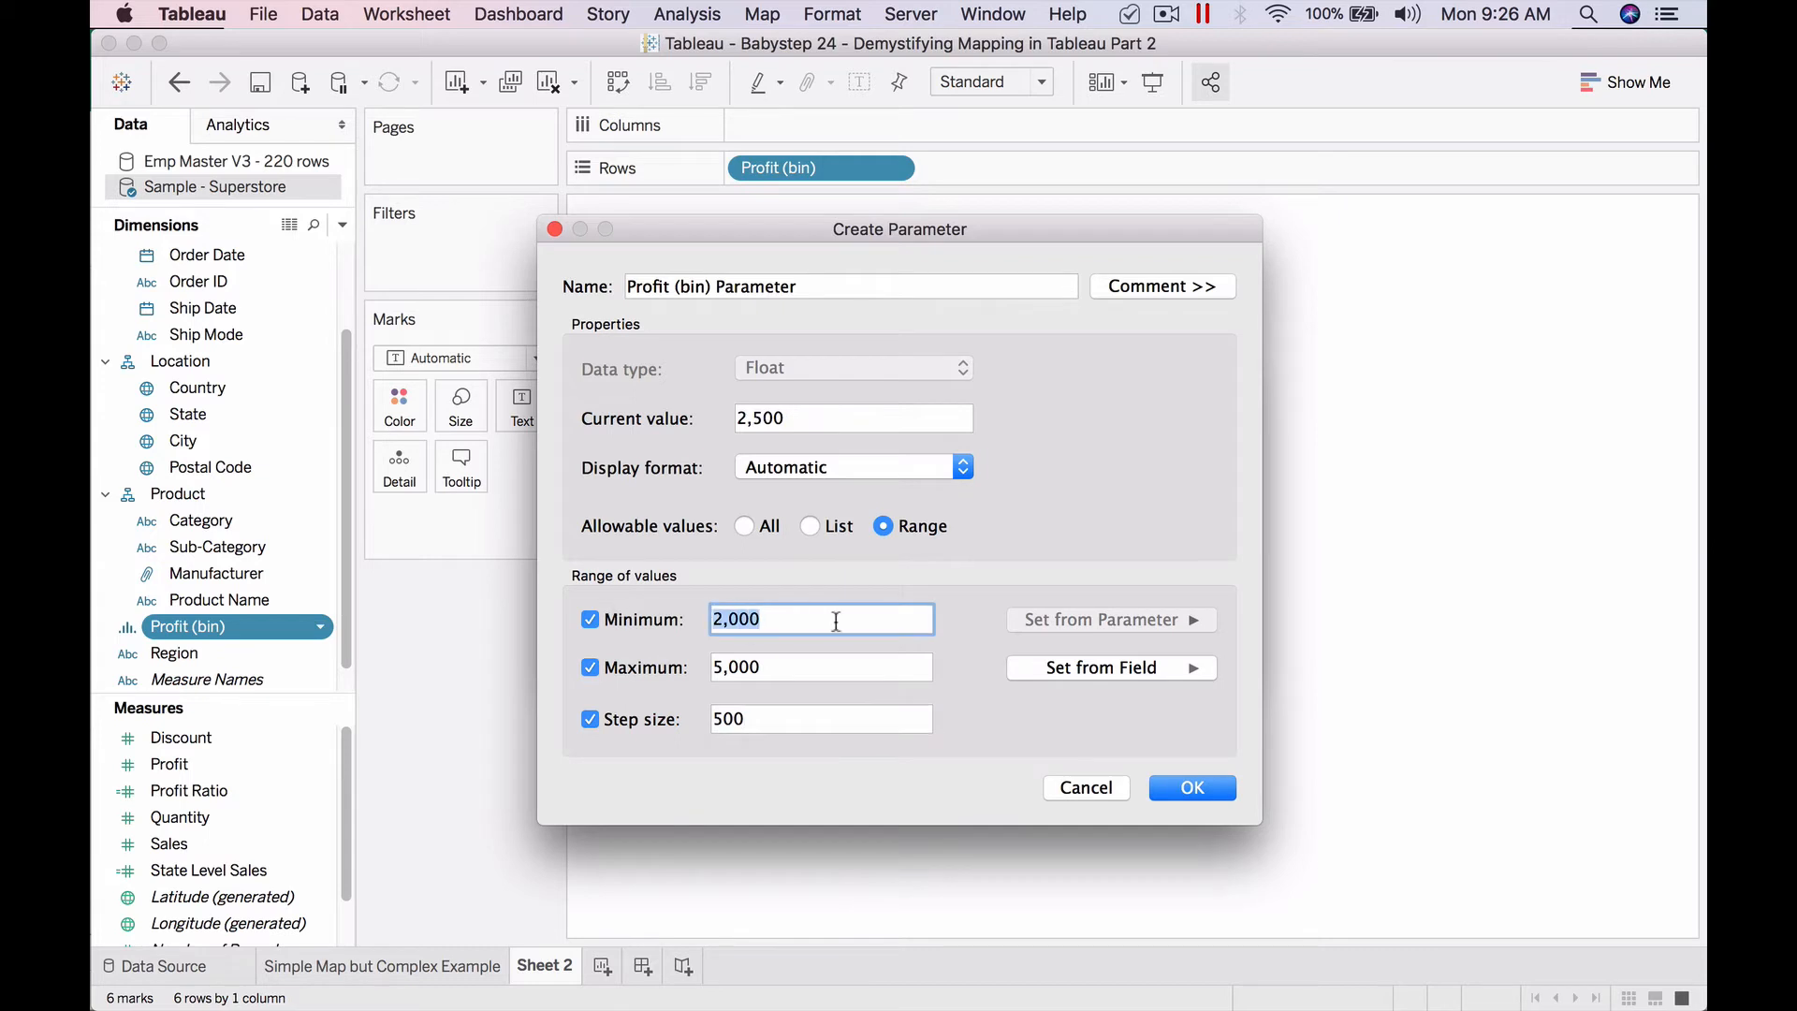
click(1184, 791)
click(1170, 641)
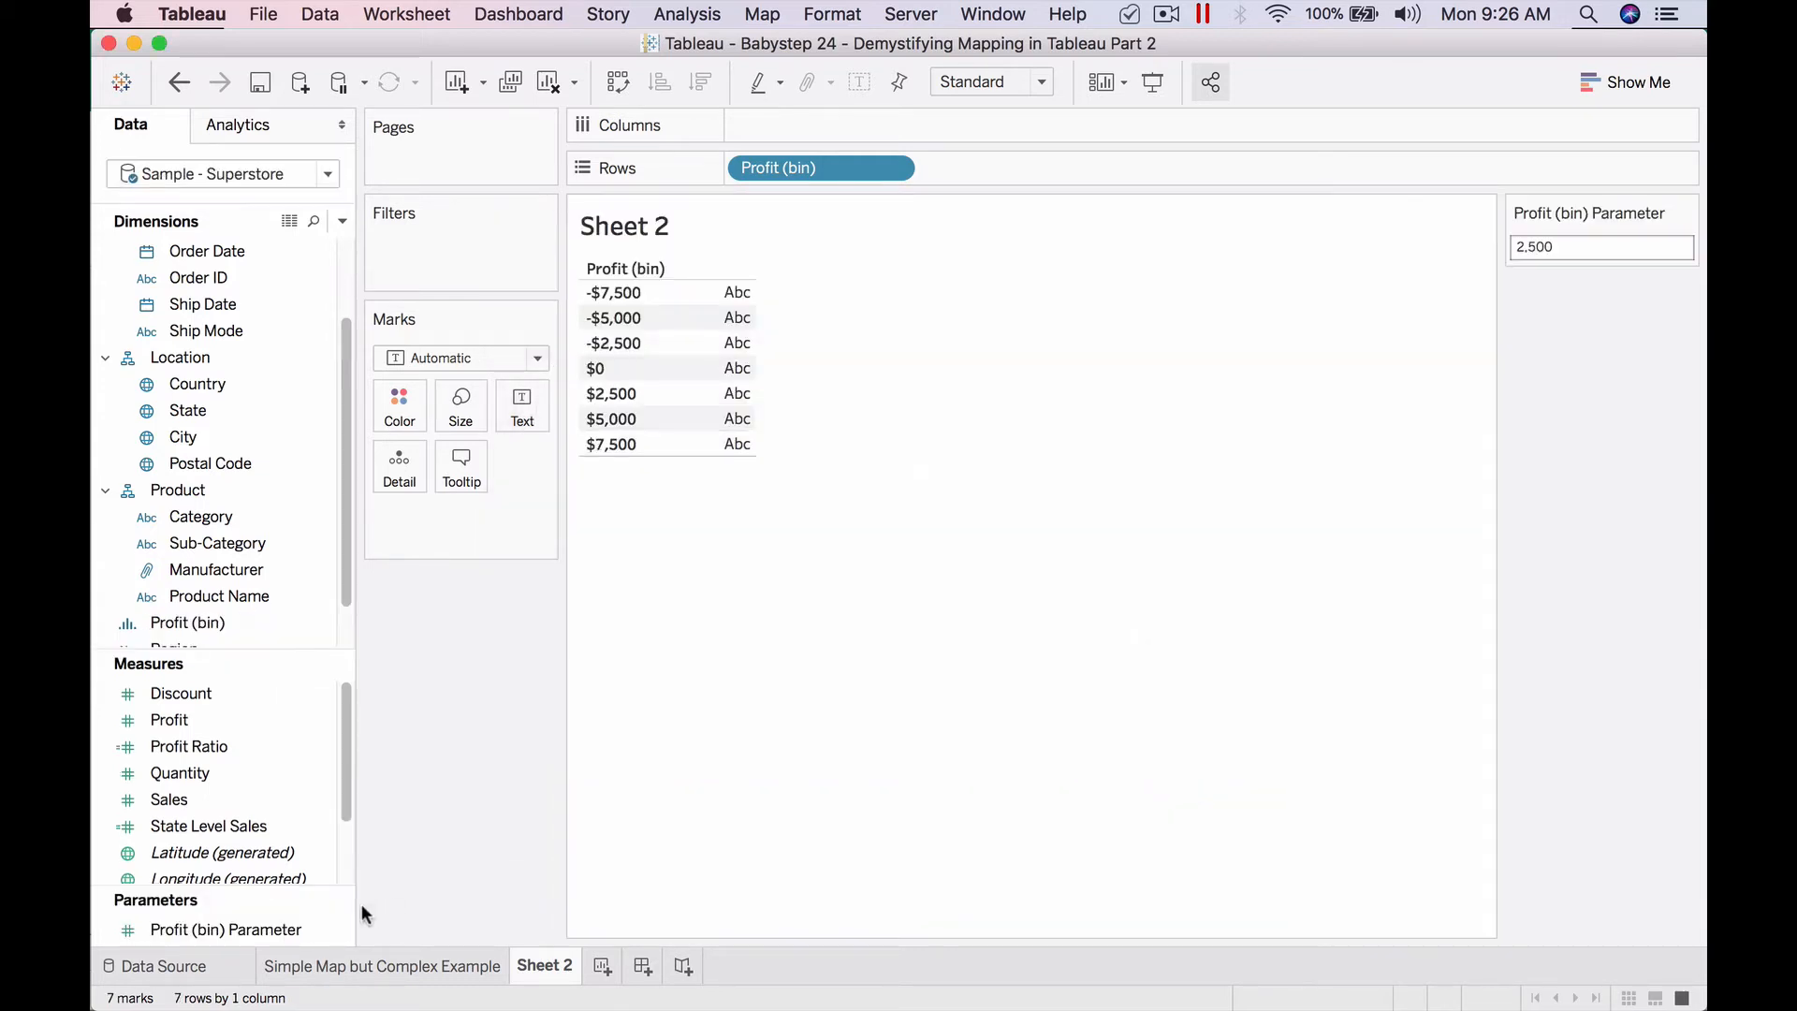
Display the Profit (bin) Parameter control as a slider and step through its values, ending at 4,000.
click(1685, 213)
click(1602, 345)
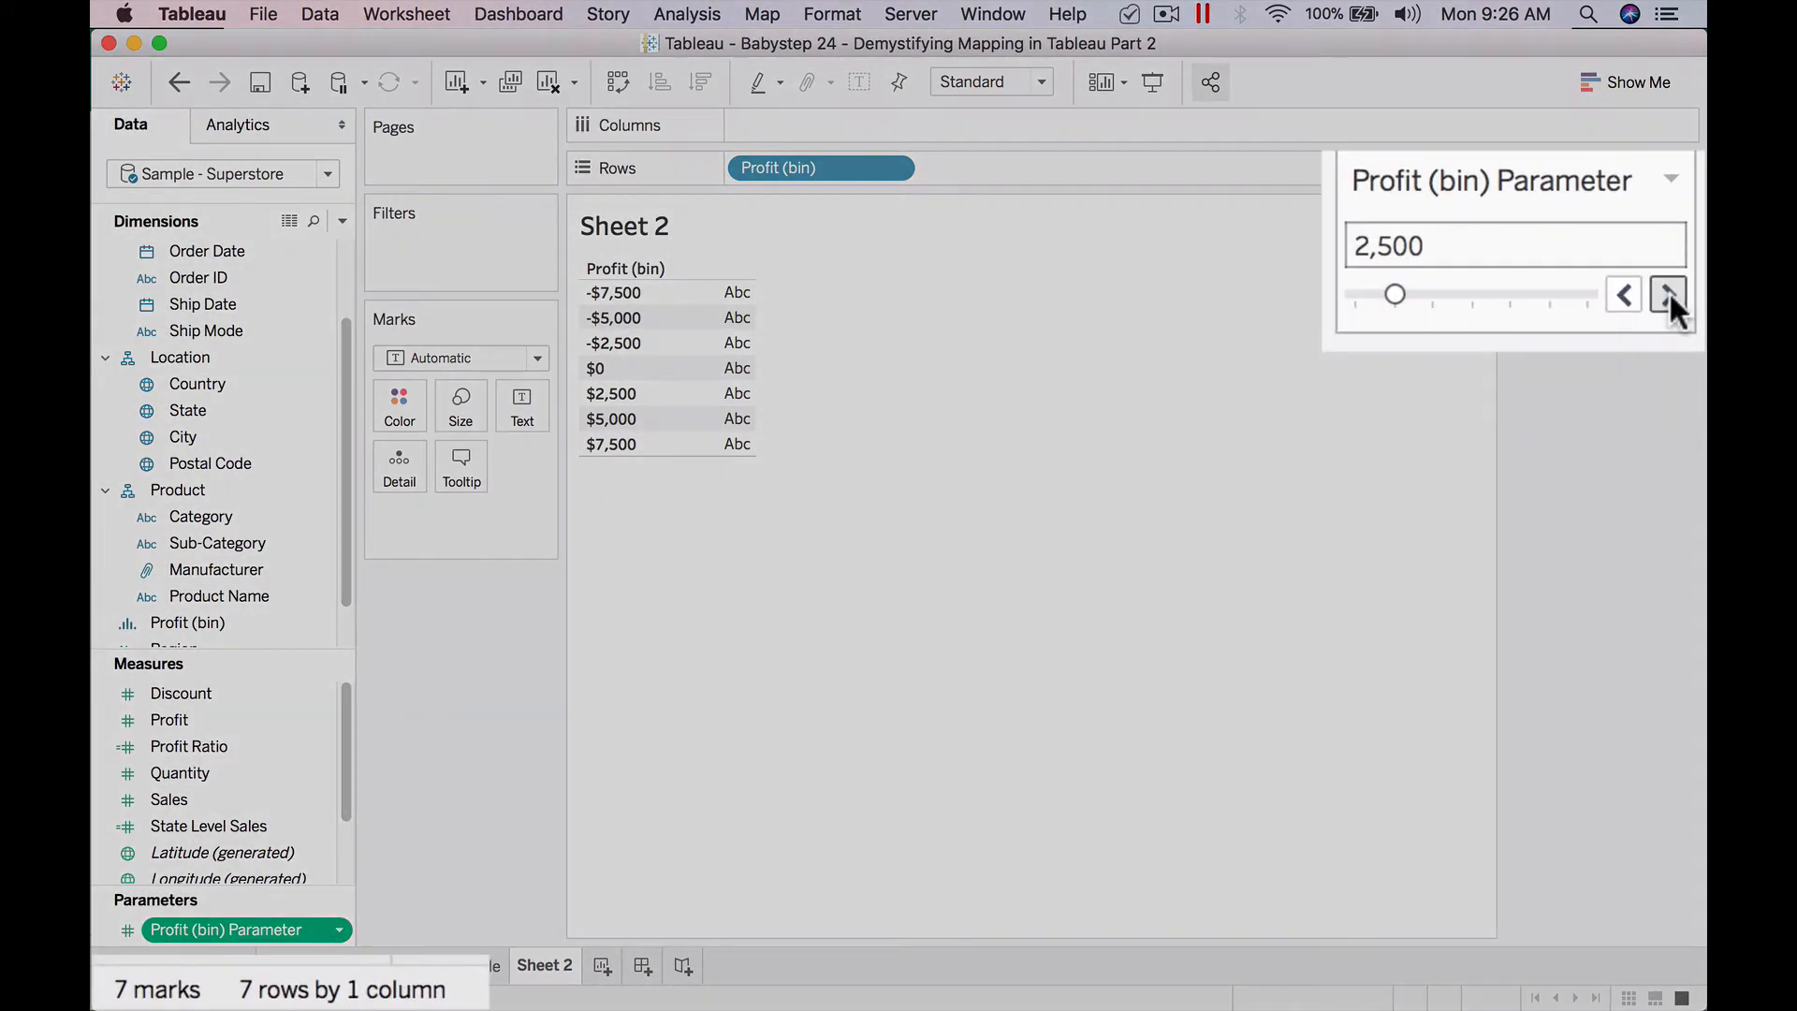
click(1684, 274)
click(1669, 296)
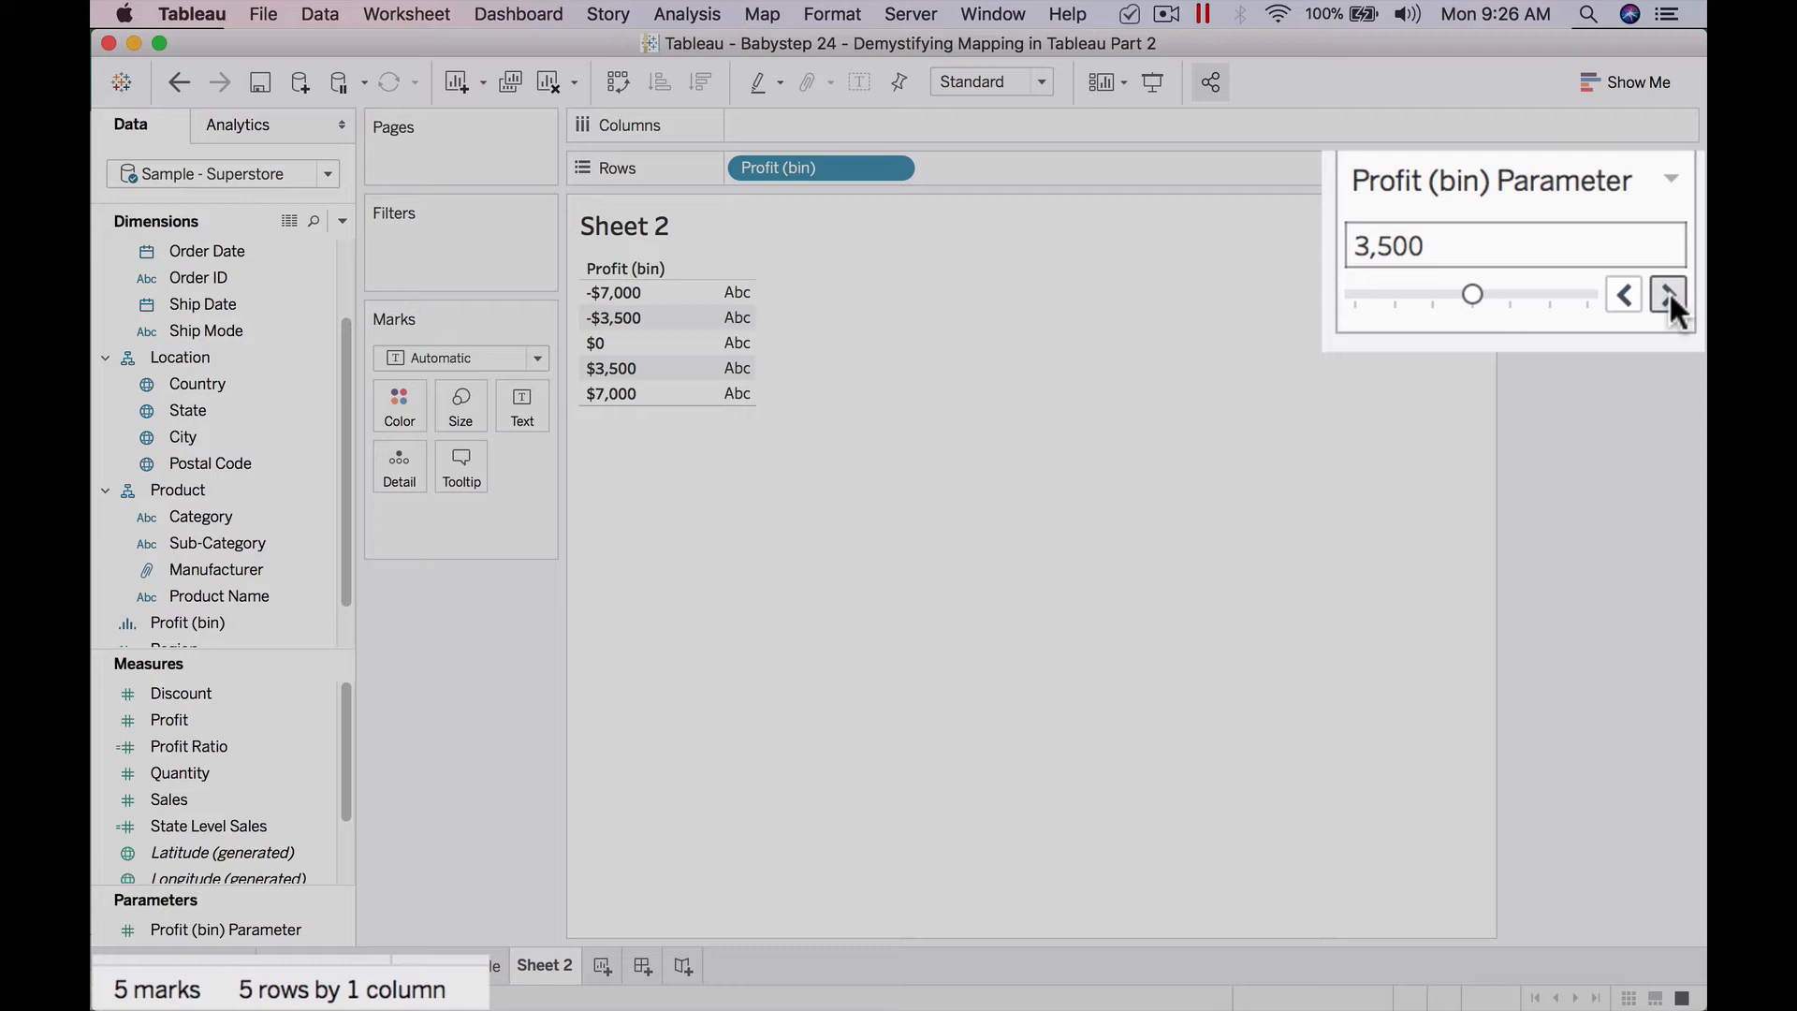
click(1670, 296)
click(1669, 295)
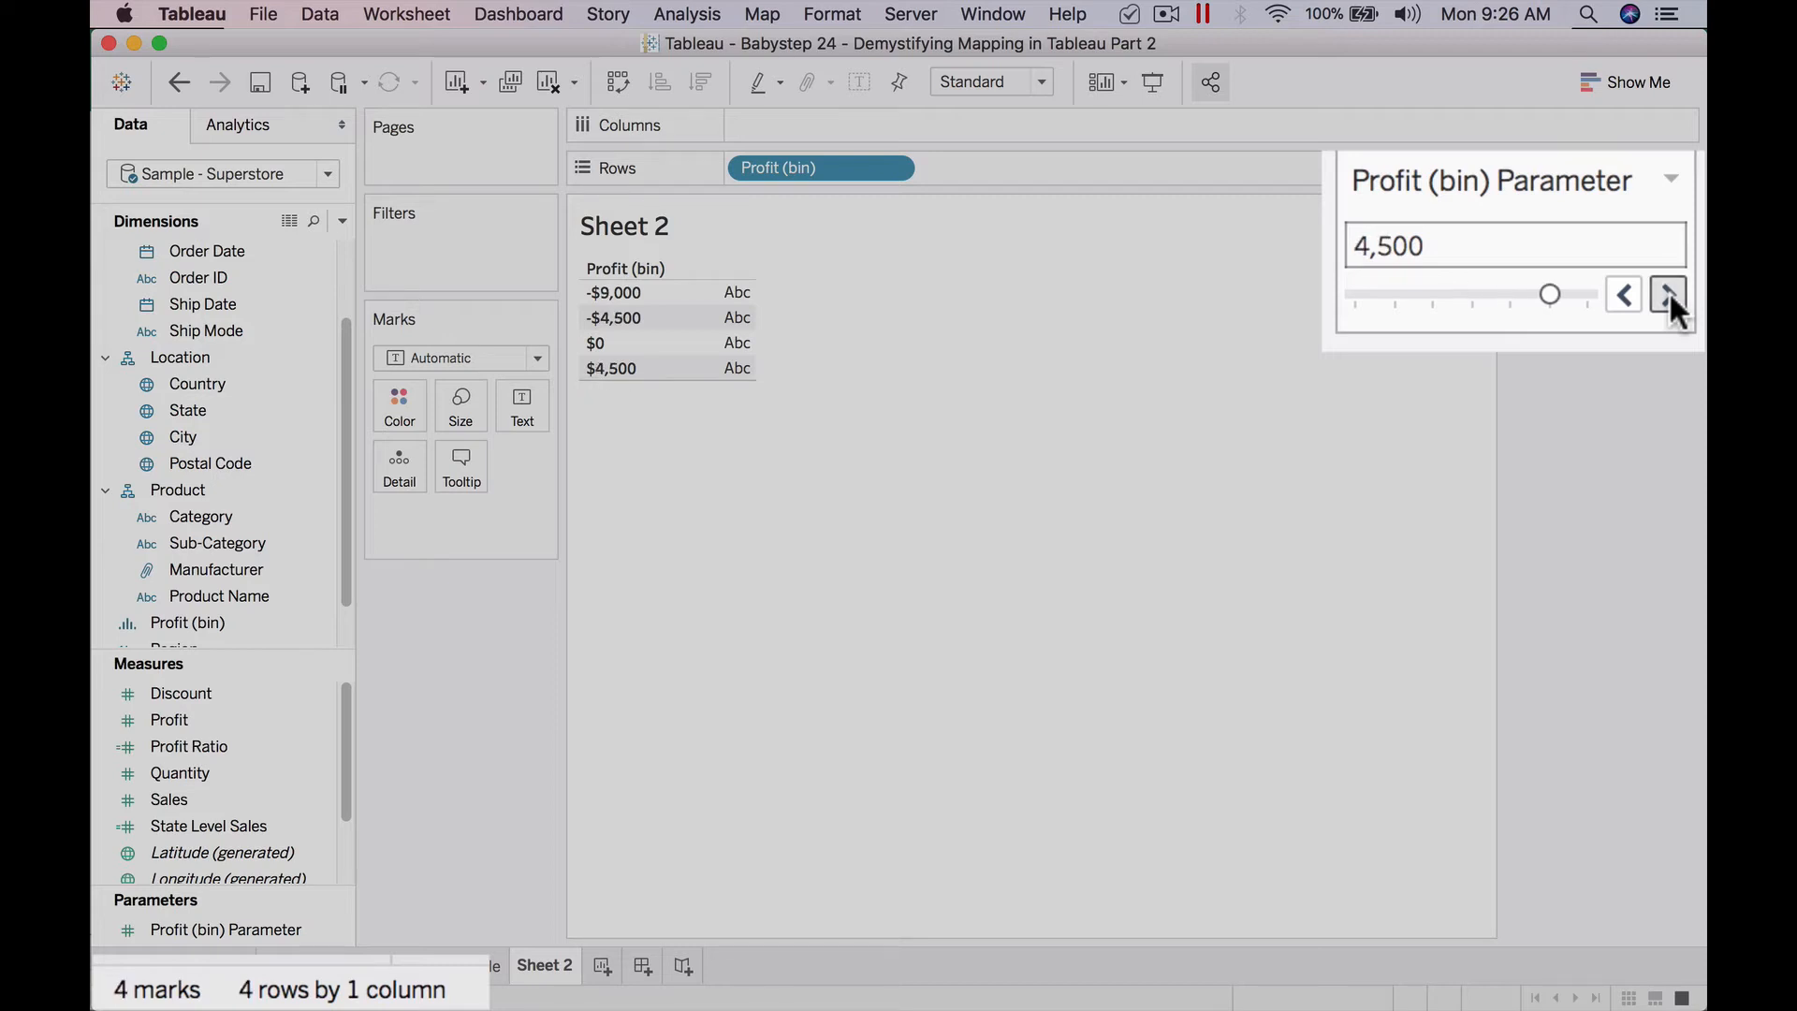
click(1628, 296)
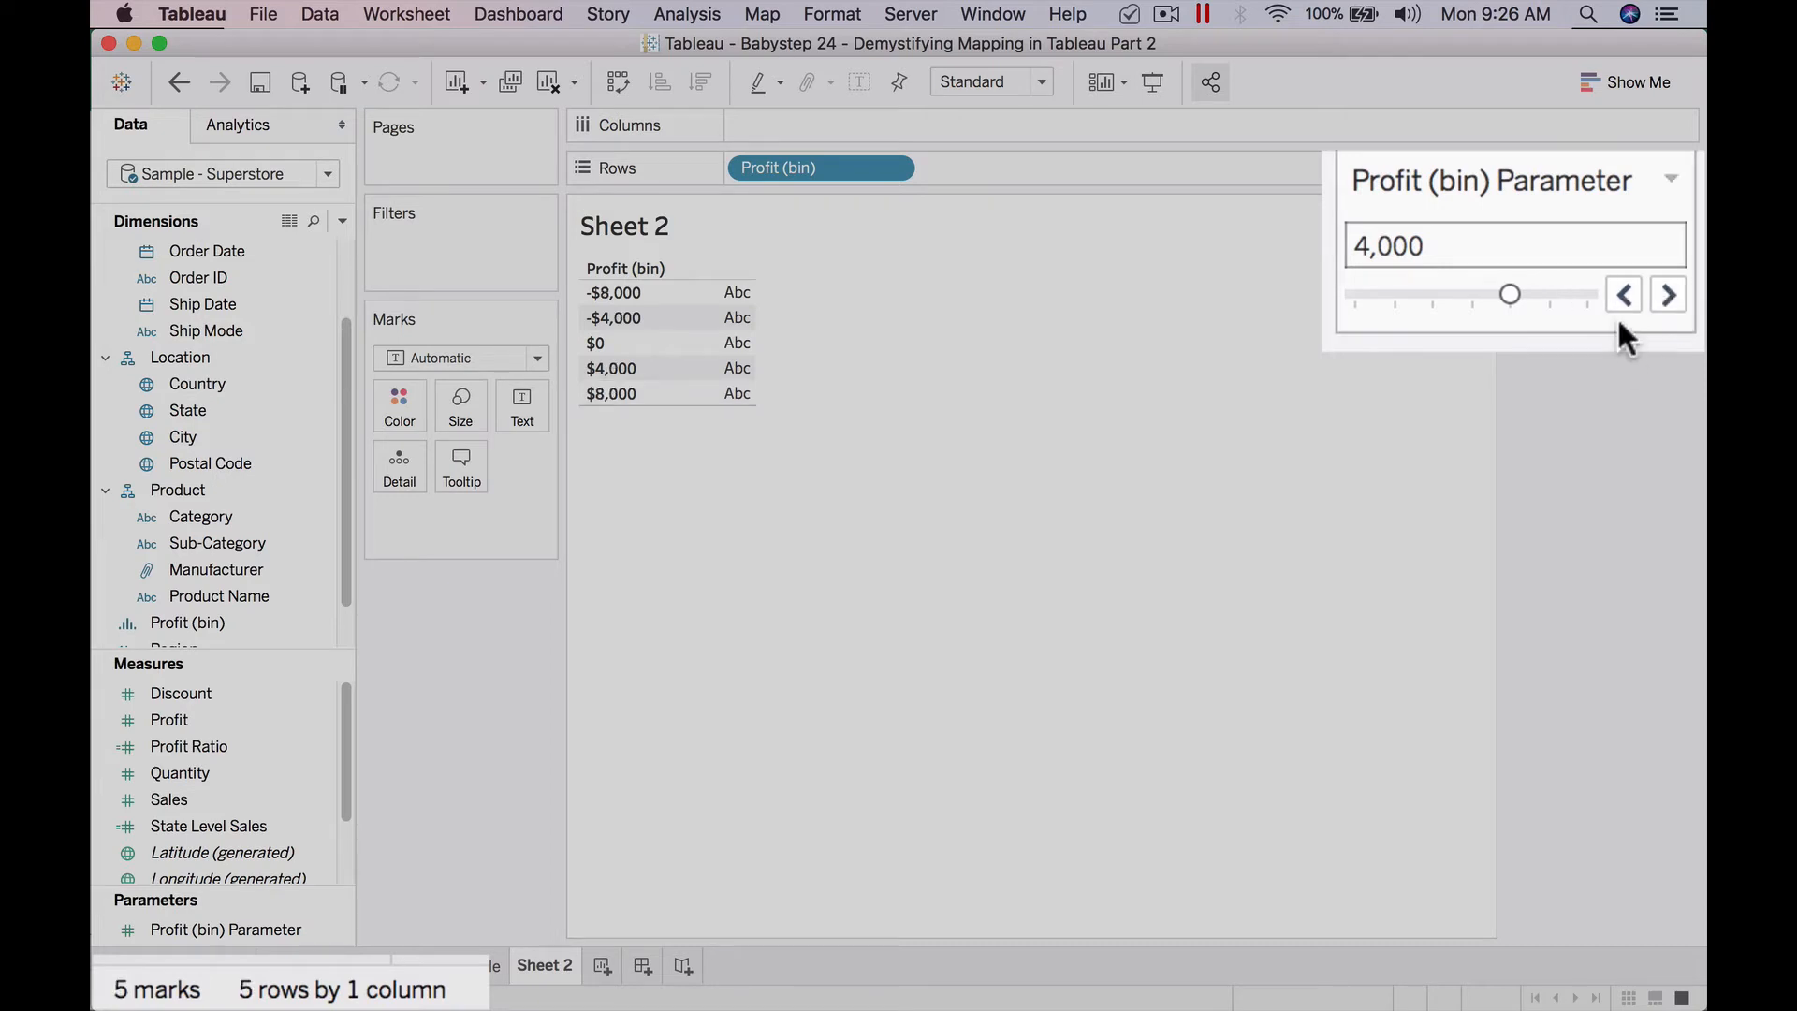
click(1622, 298)
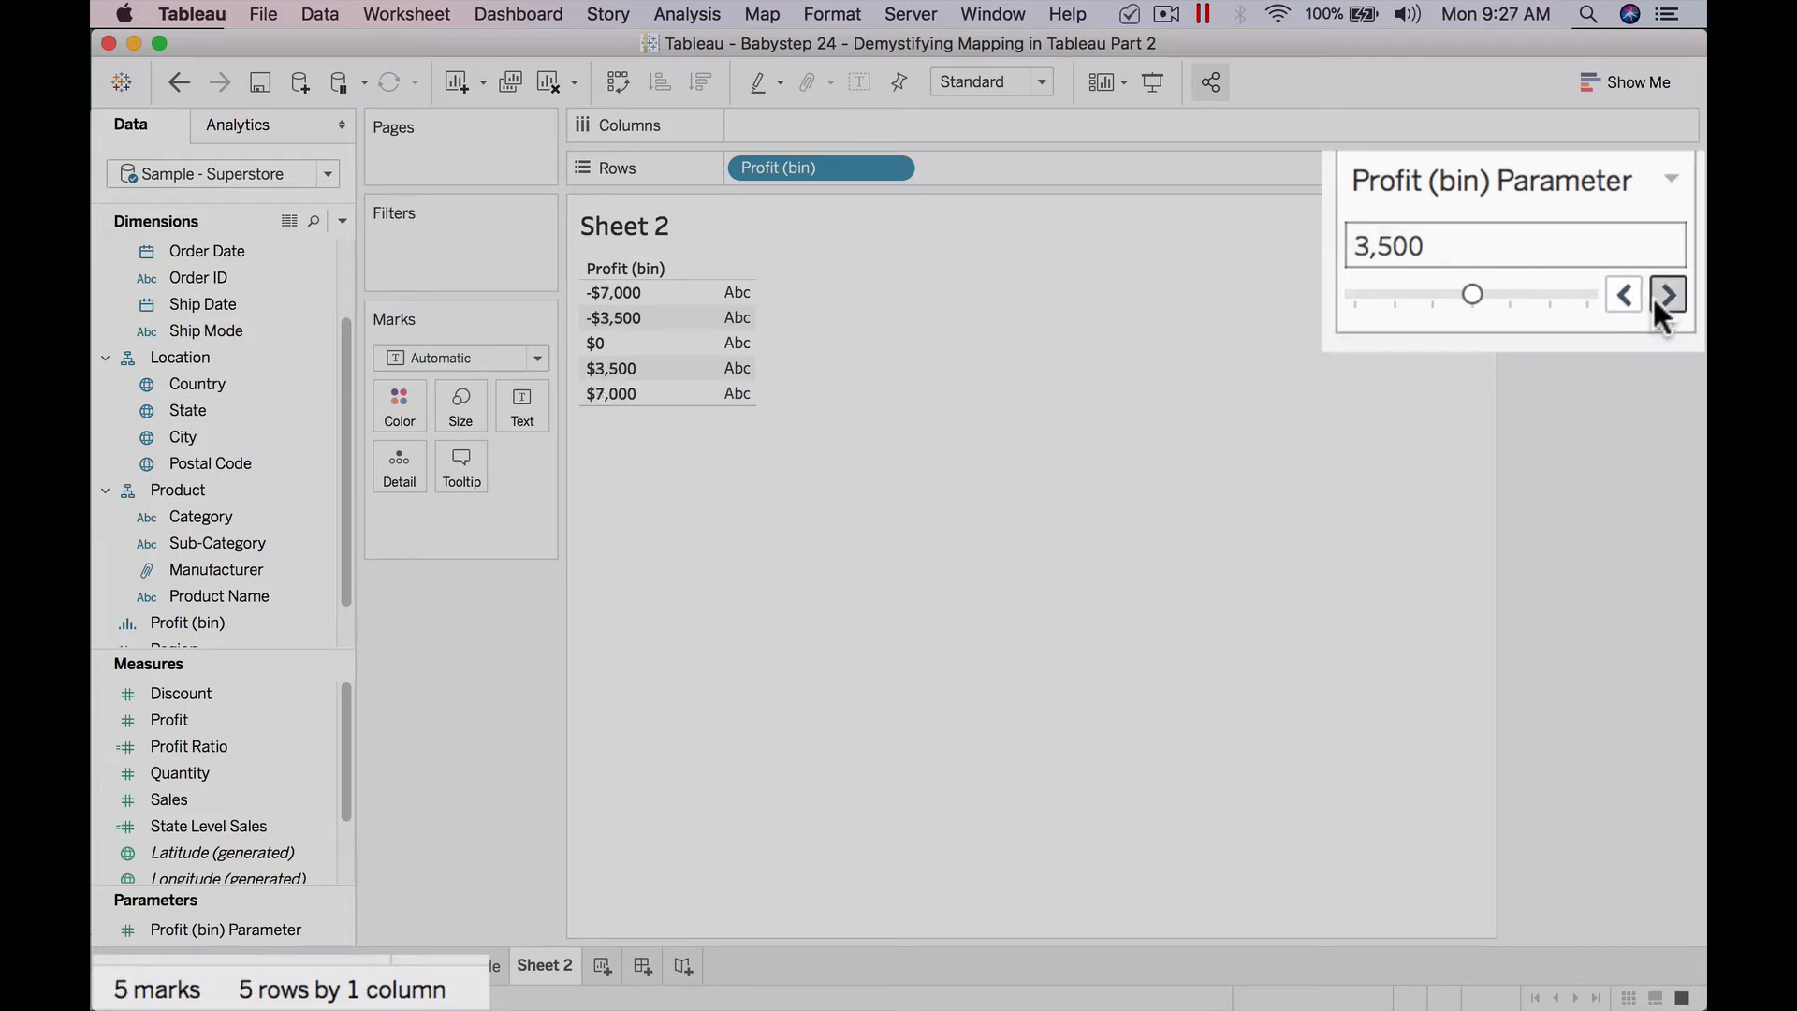
click(1664, 297)
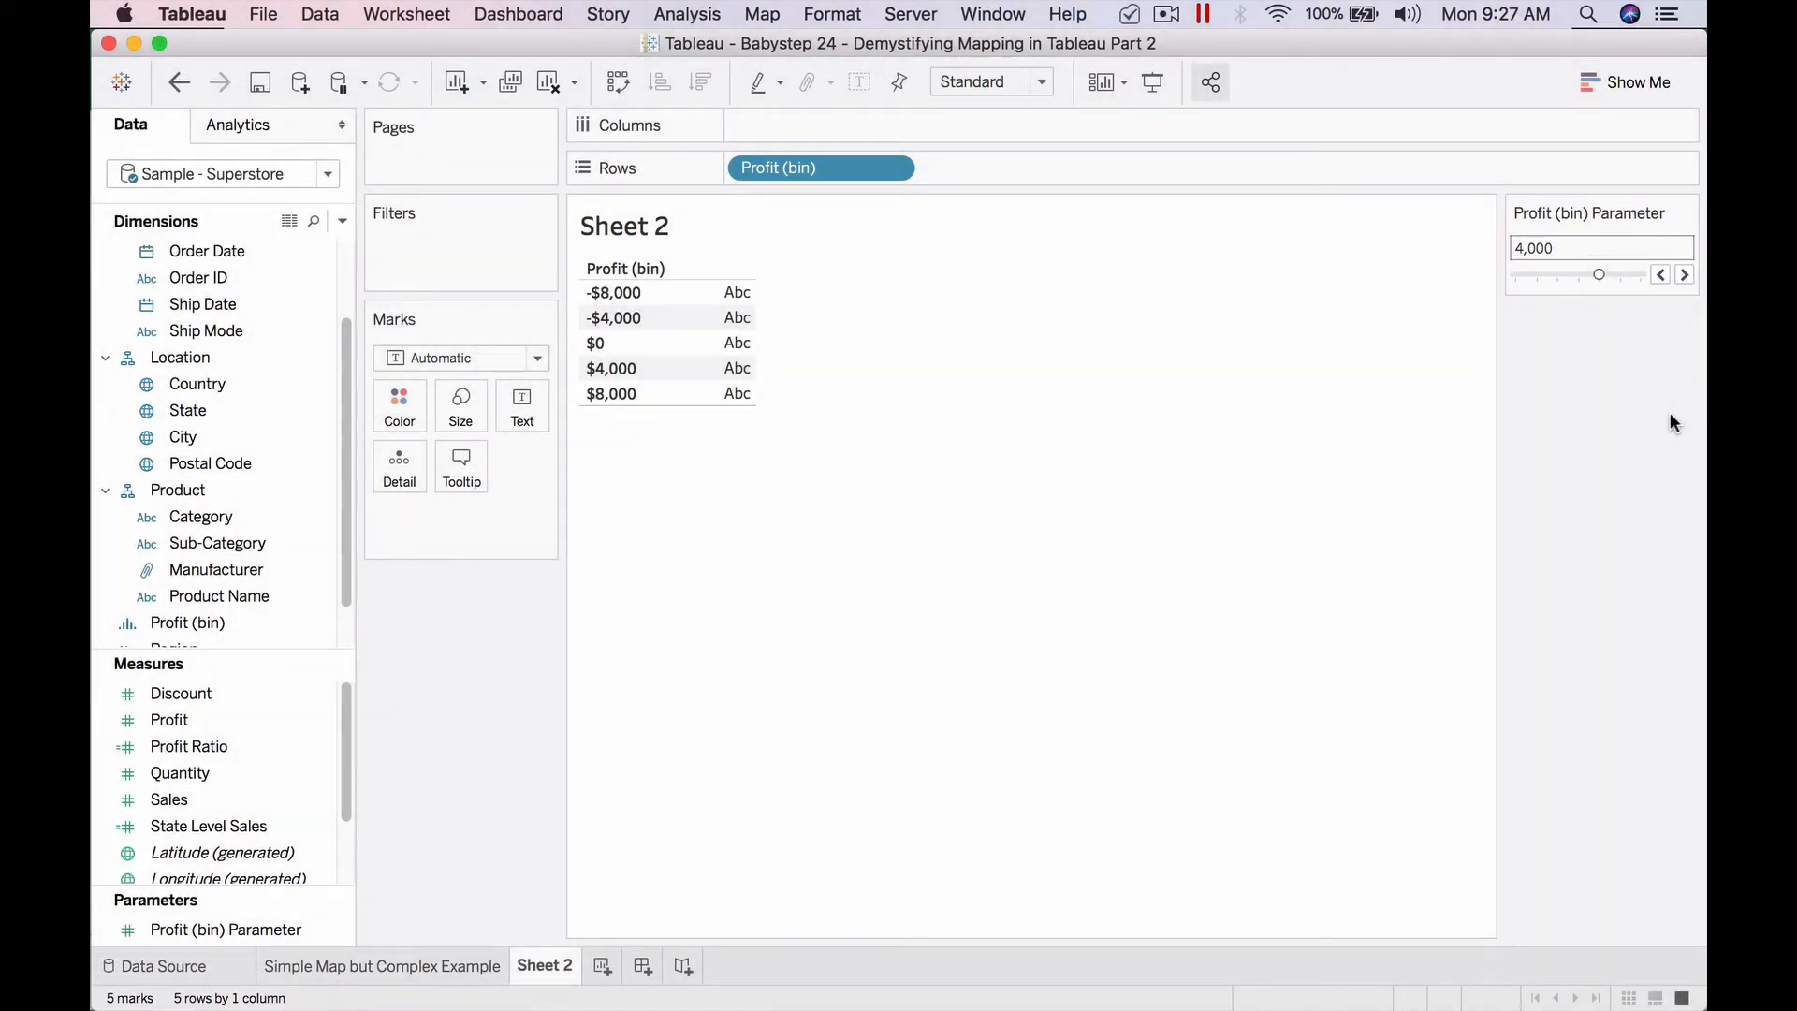
On the Simple Map but Complex Example sheet, replace SUM(Profit) with Profit (bin) as the field controlling the mark shapes.
click(409, 966)
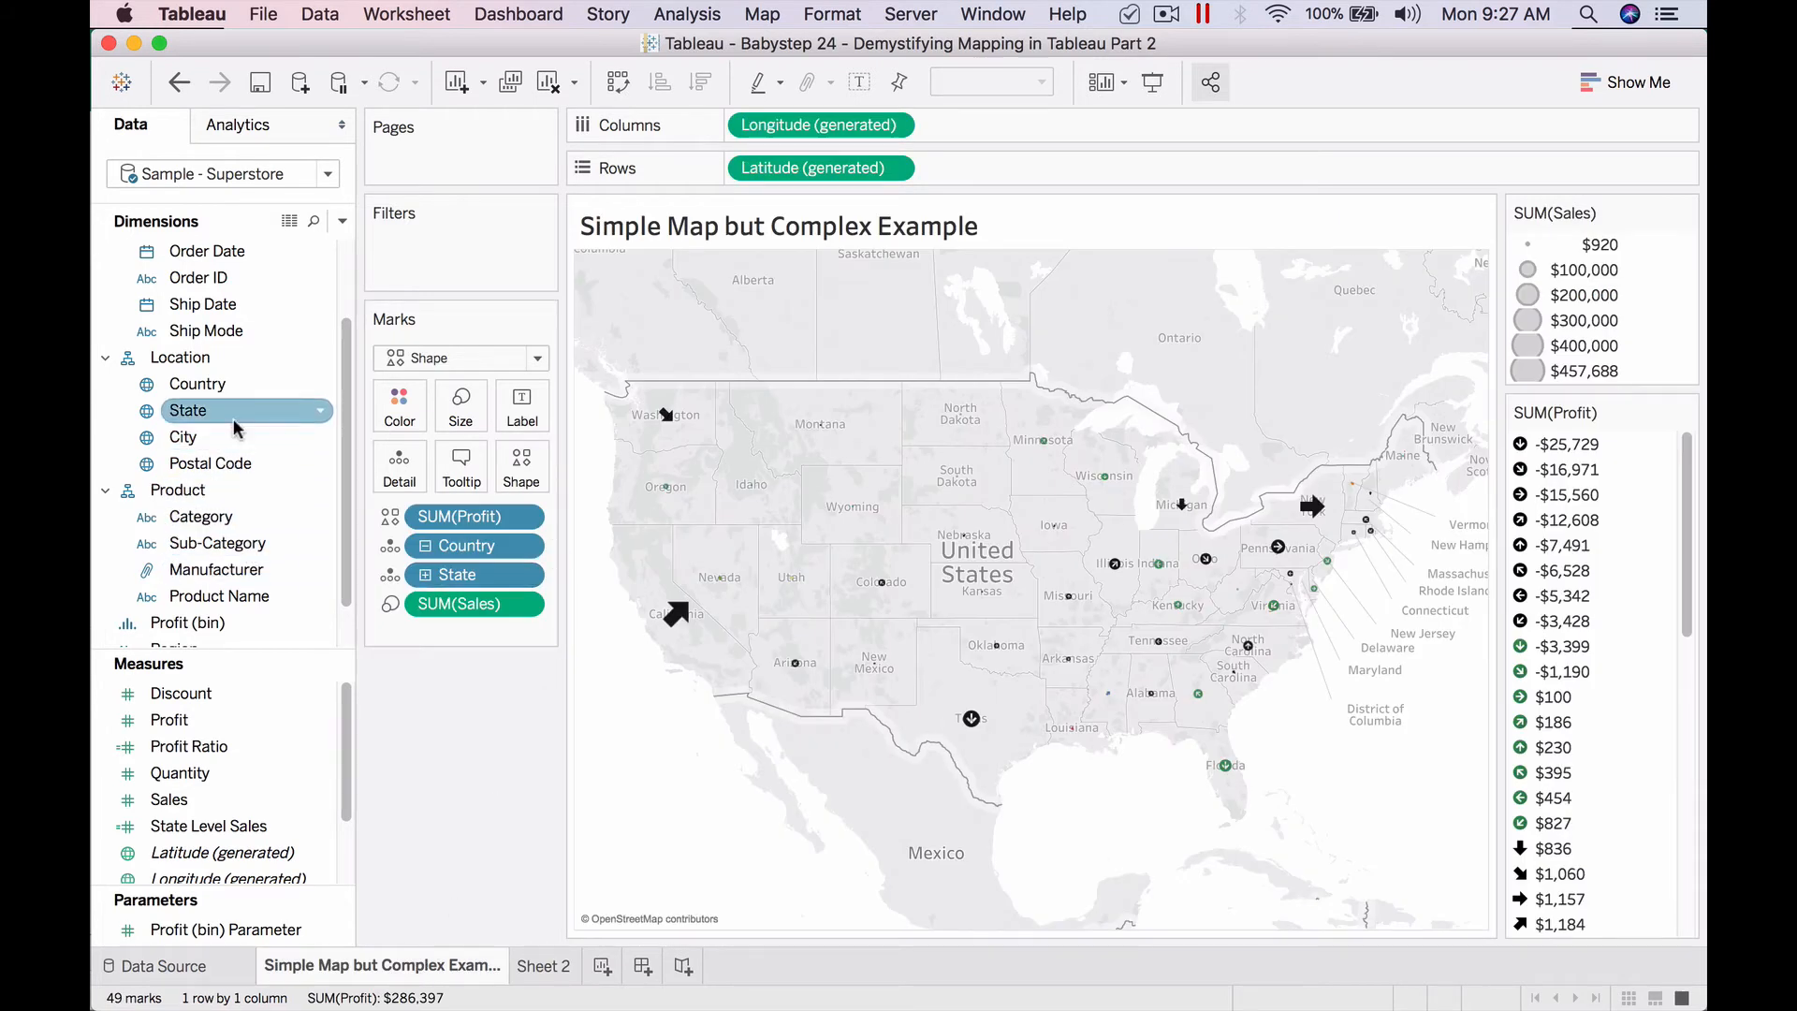
scroll(248, 516, down, 2)
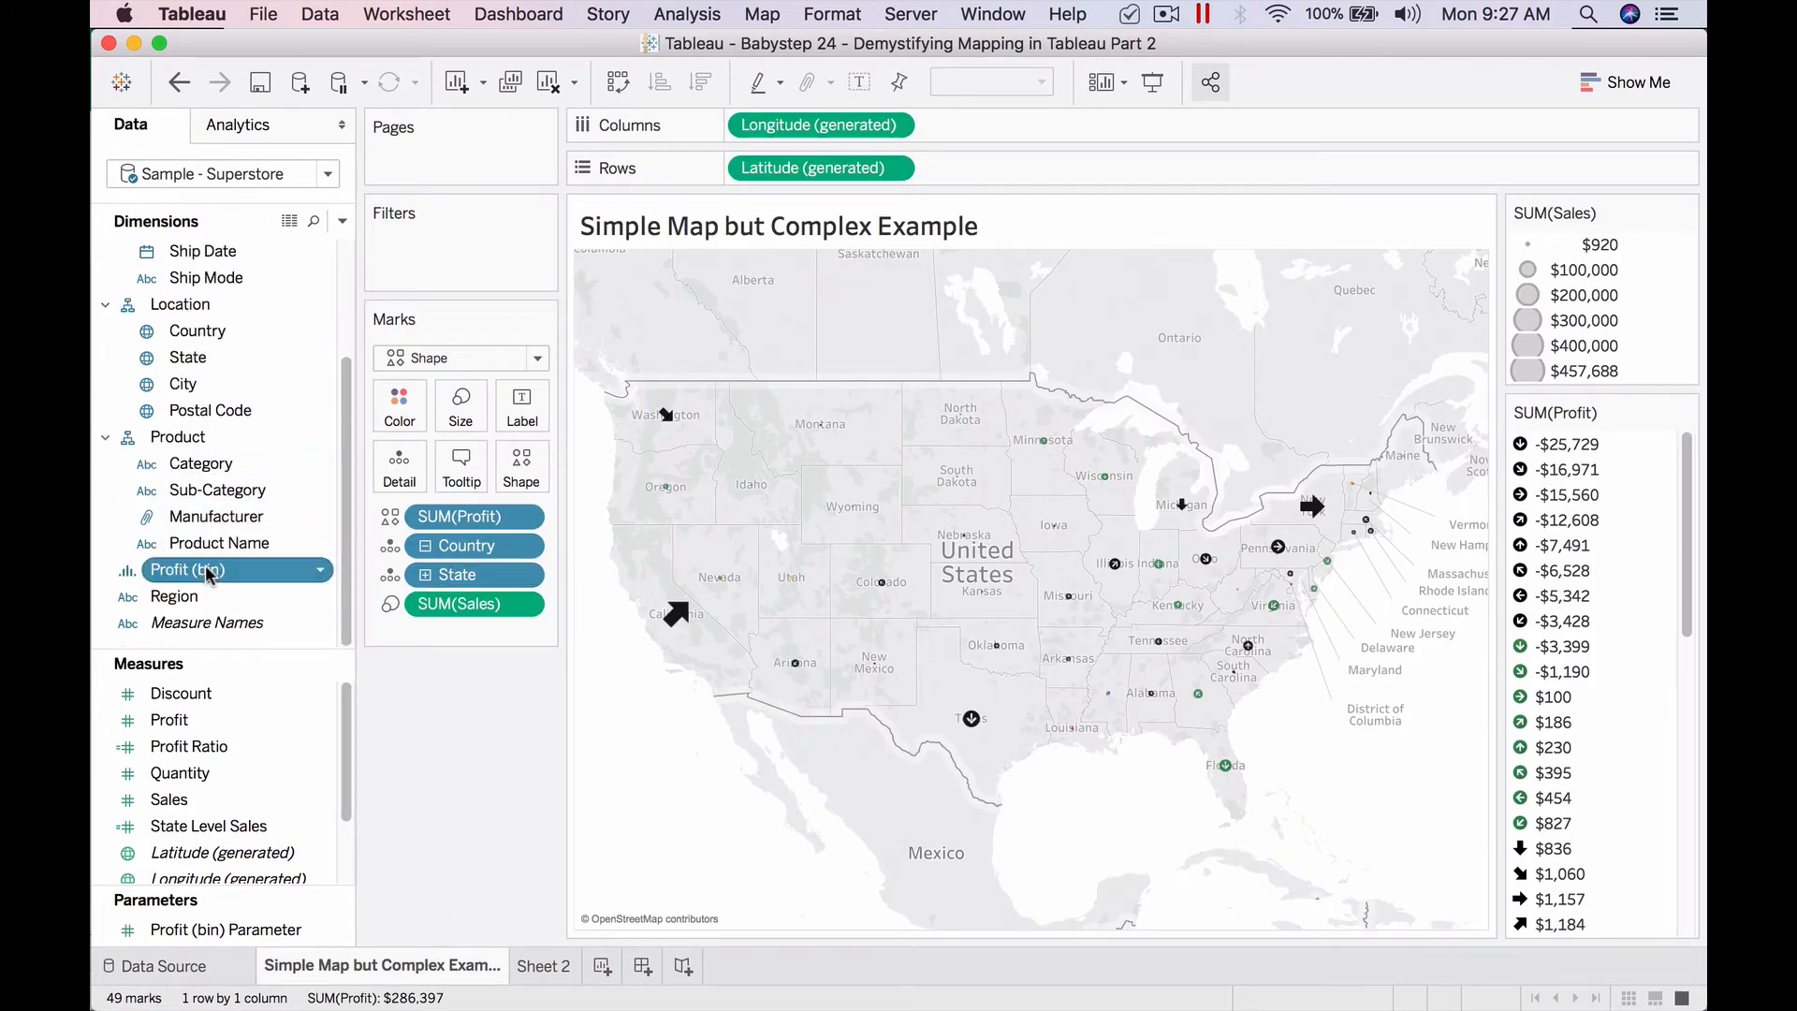
drag(207, 573, 521, 468)
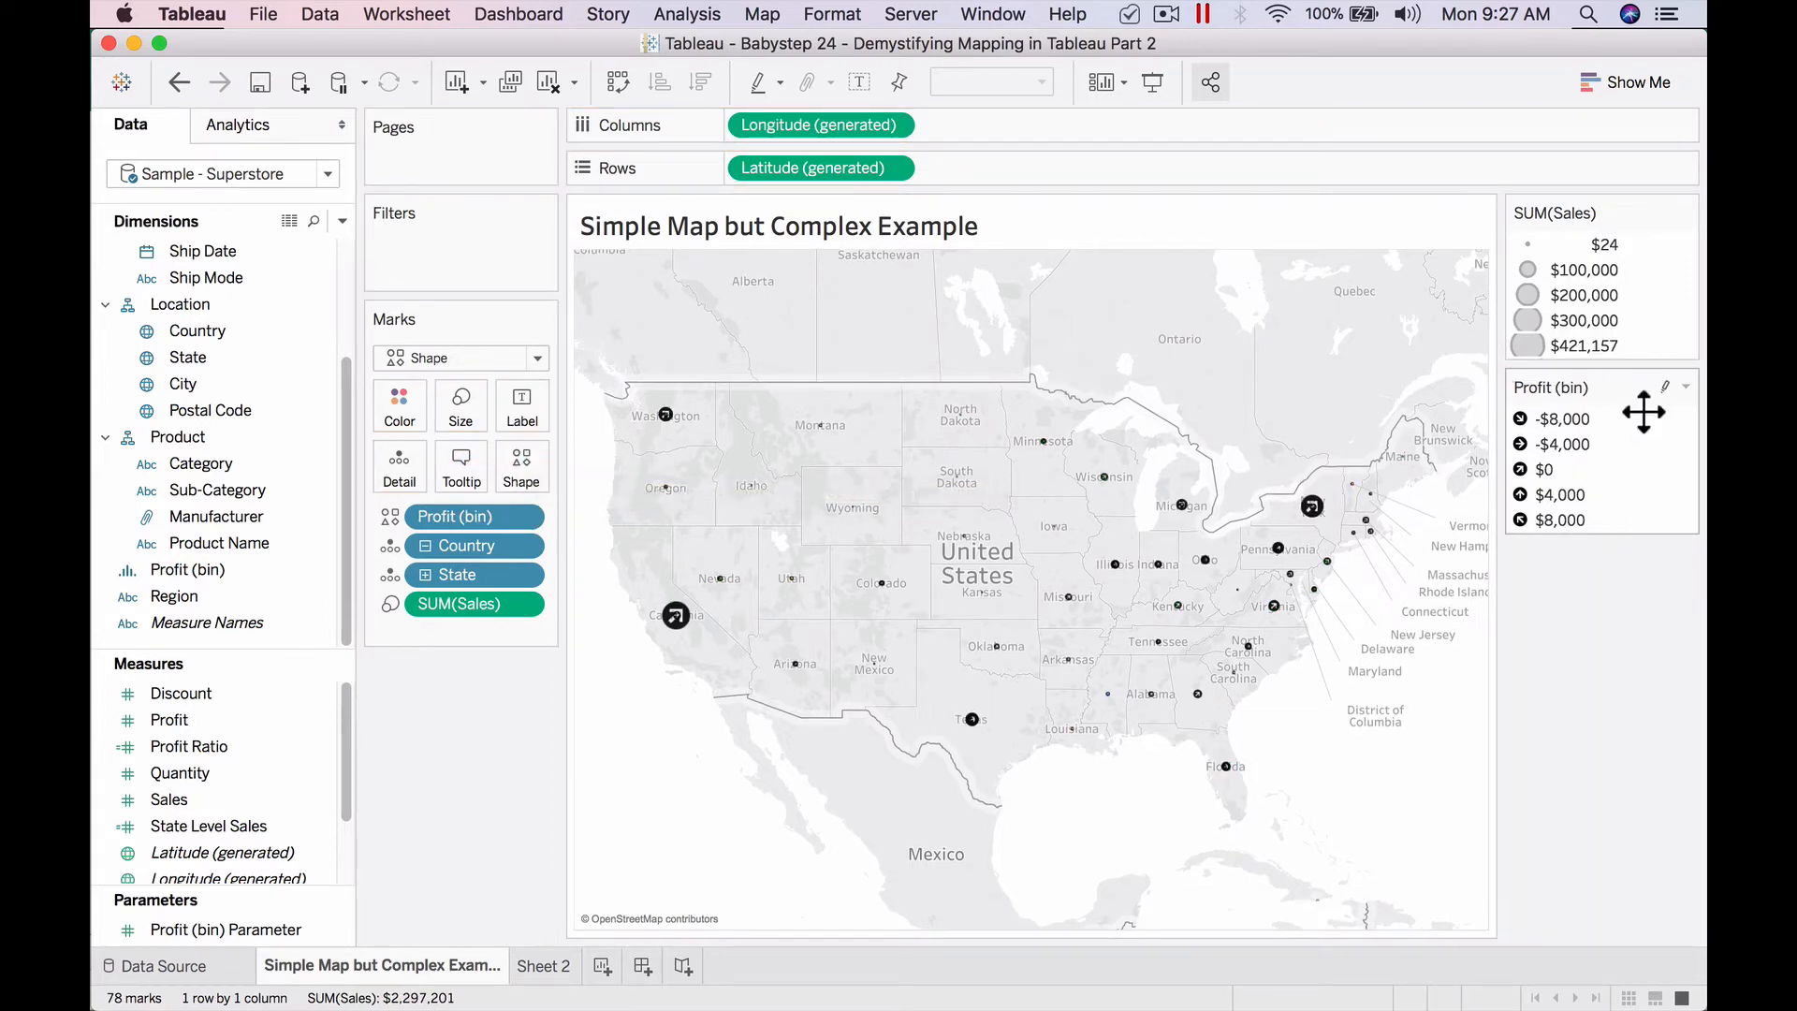
drag(1638, 503, 1626, 548)
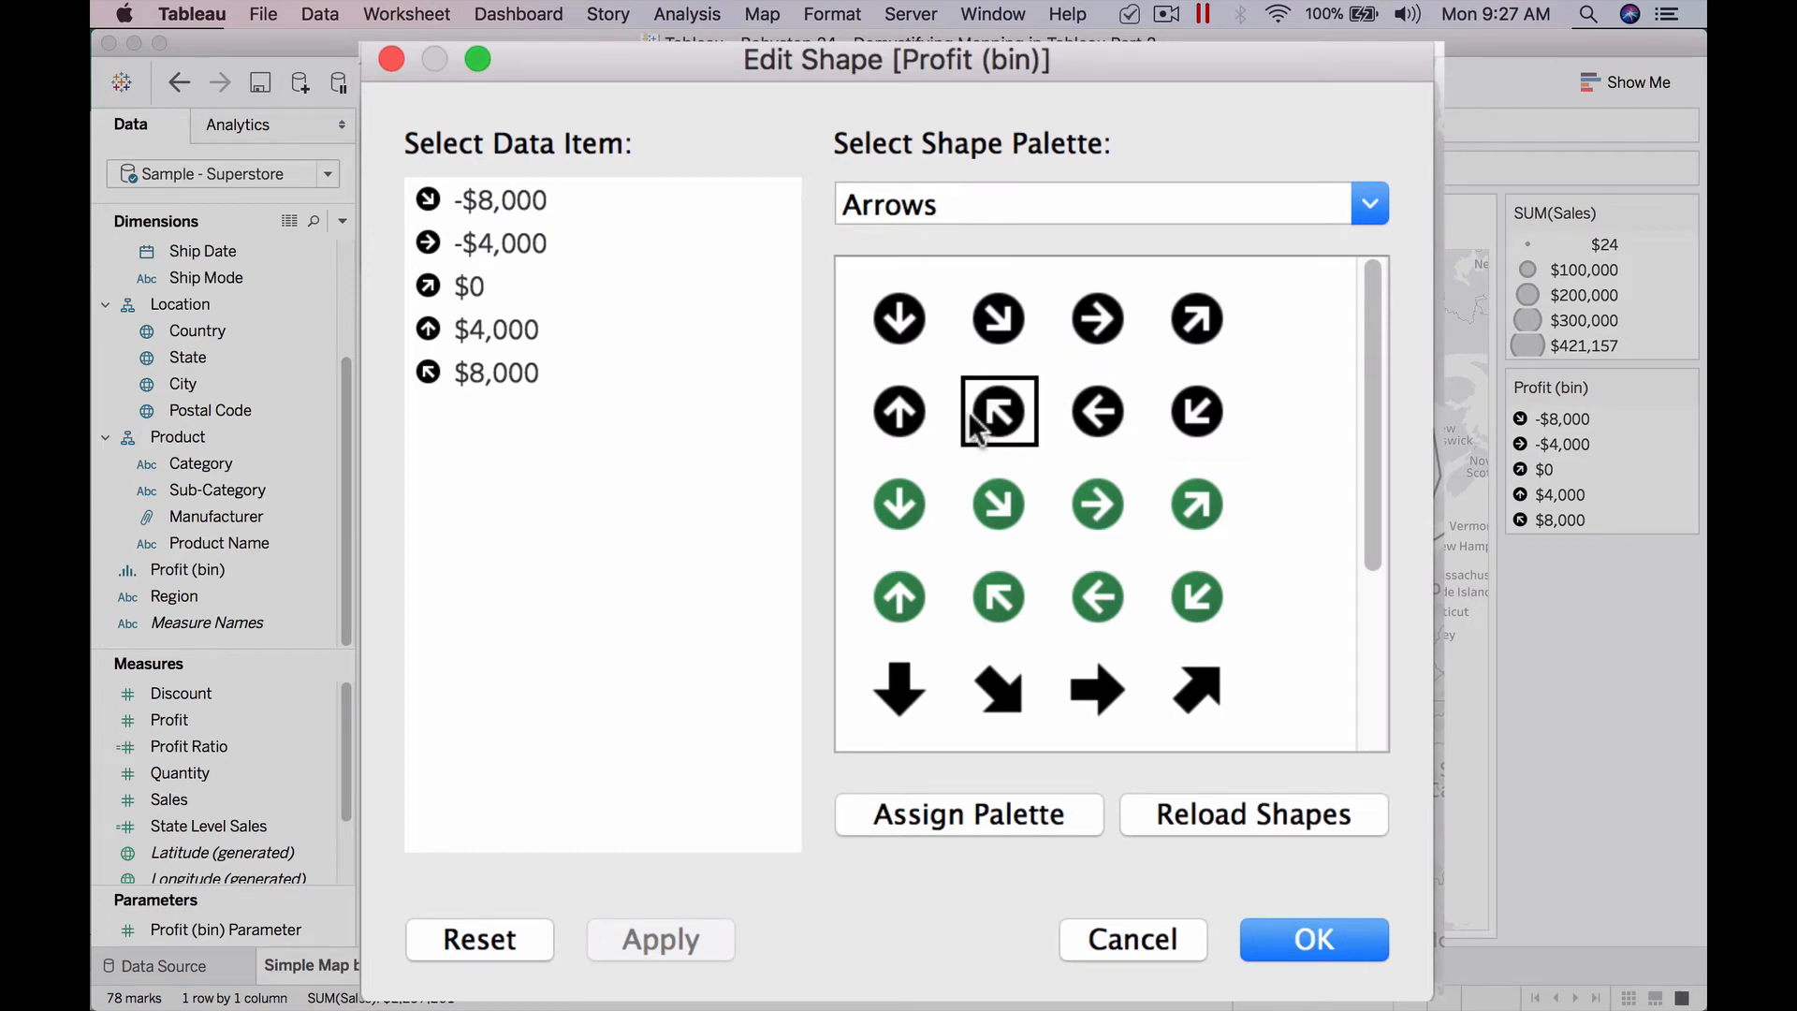
drag(1376, 484, 1369, 679)
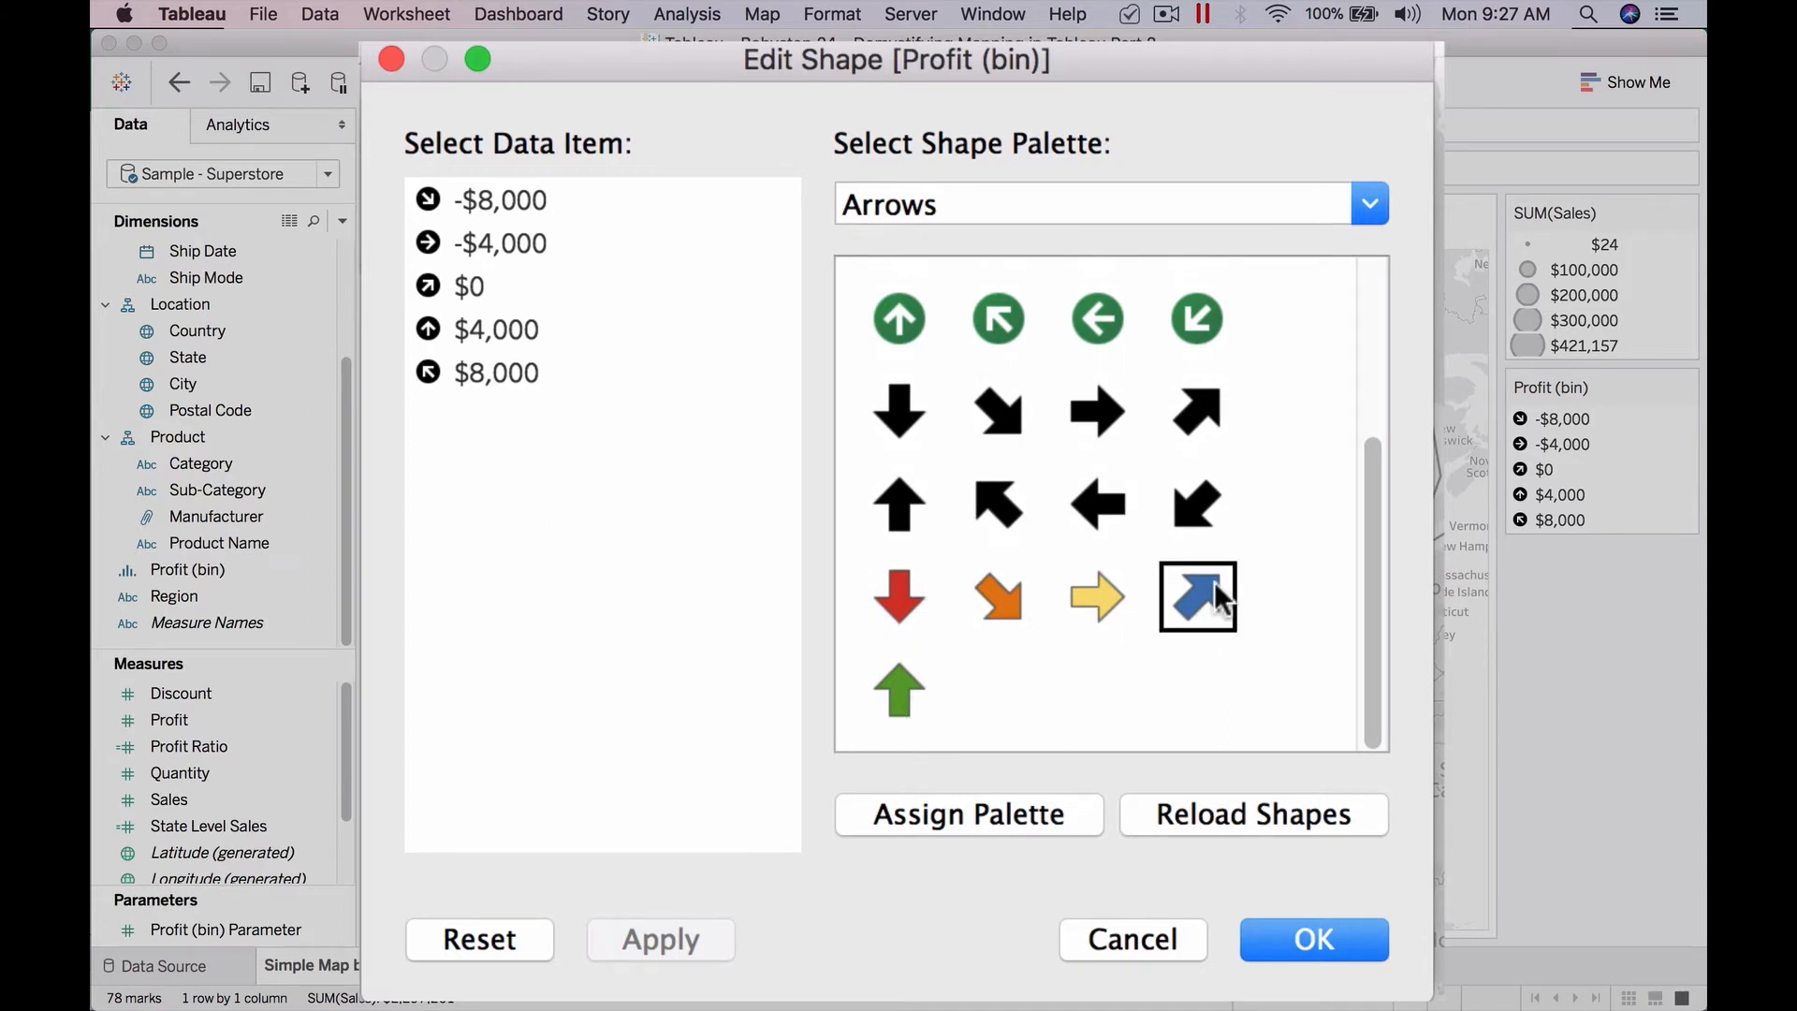
click(491, 200)
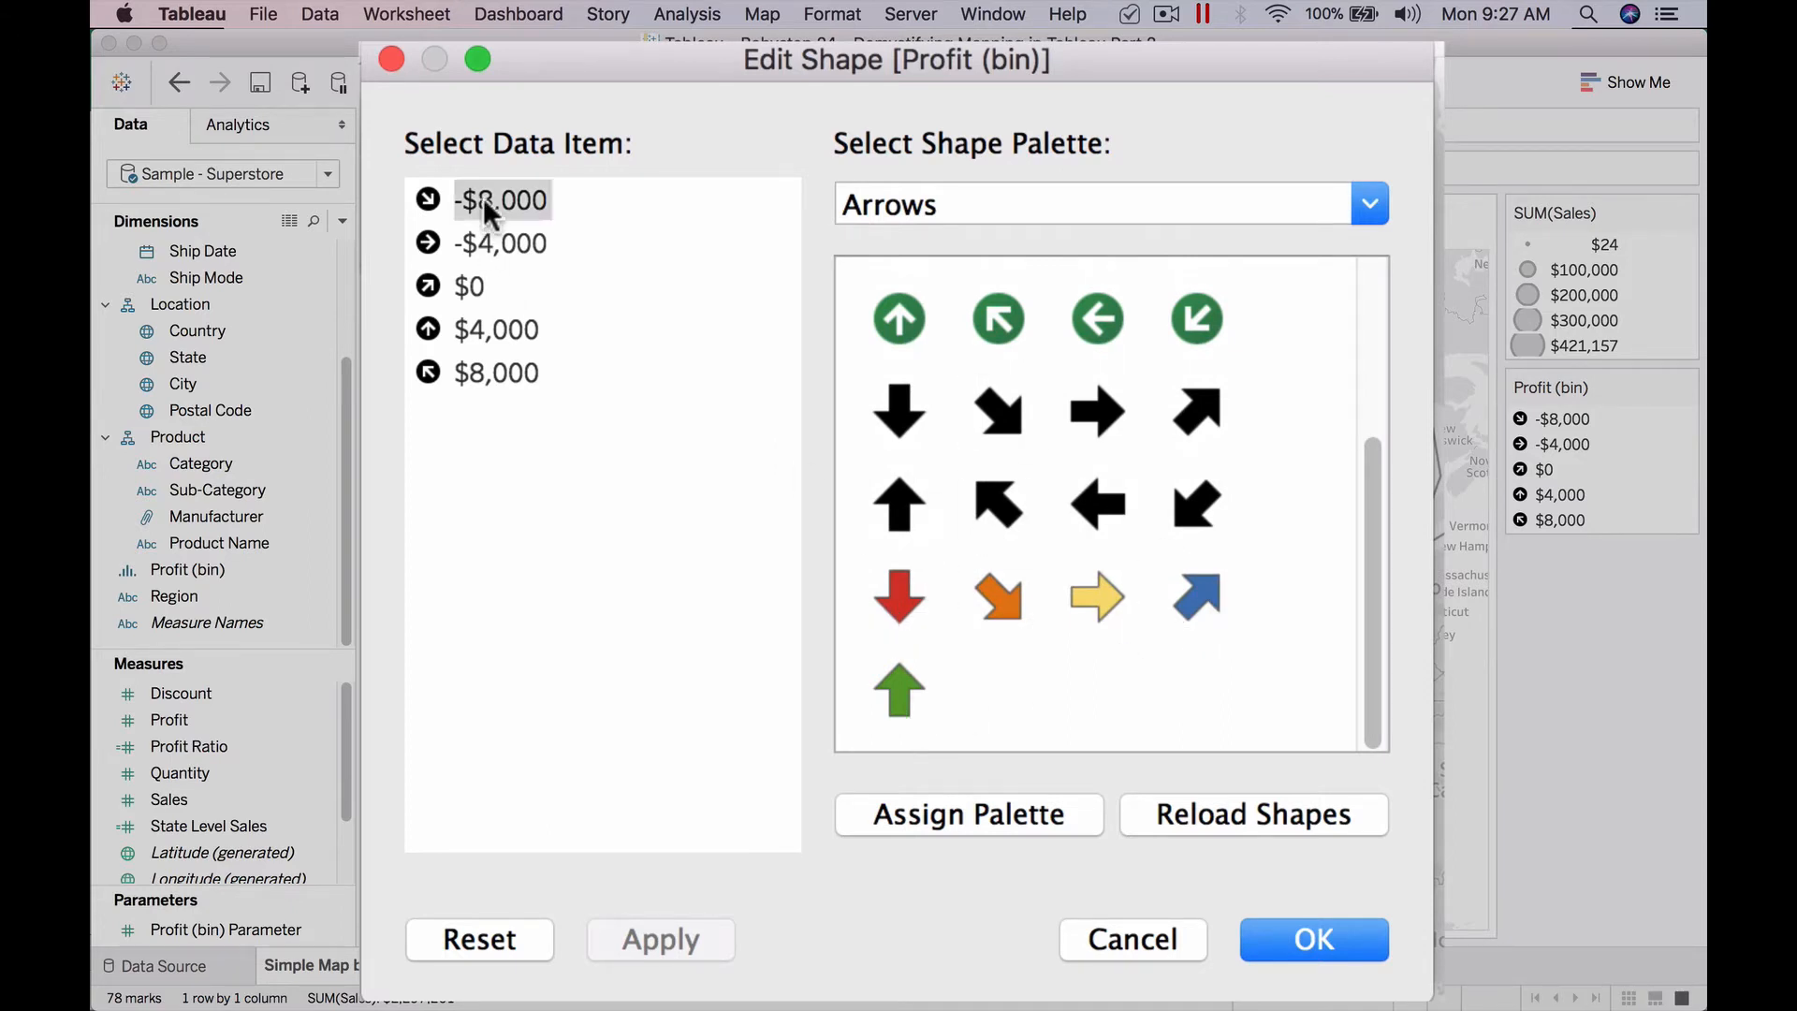
click(886, 613)
click(482, 247)
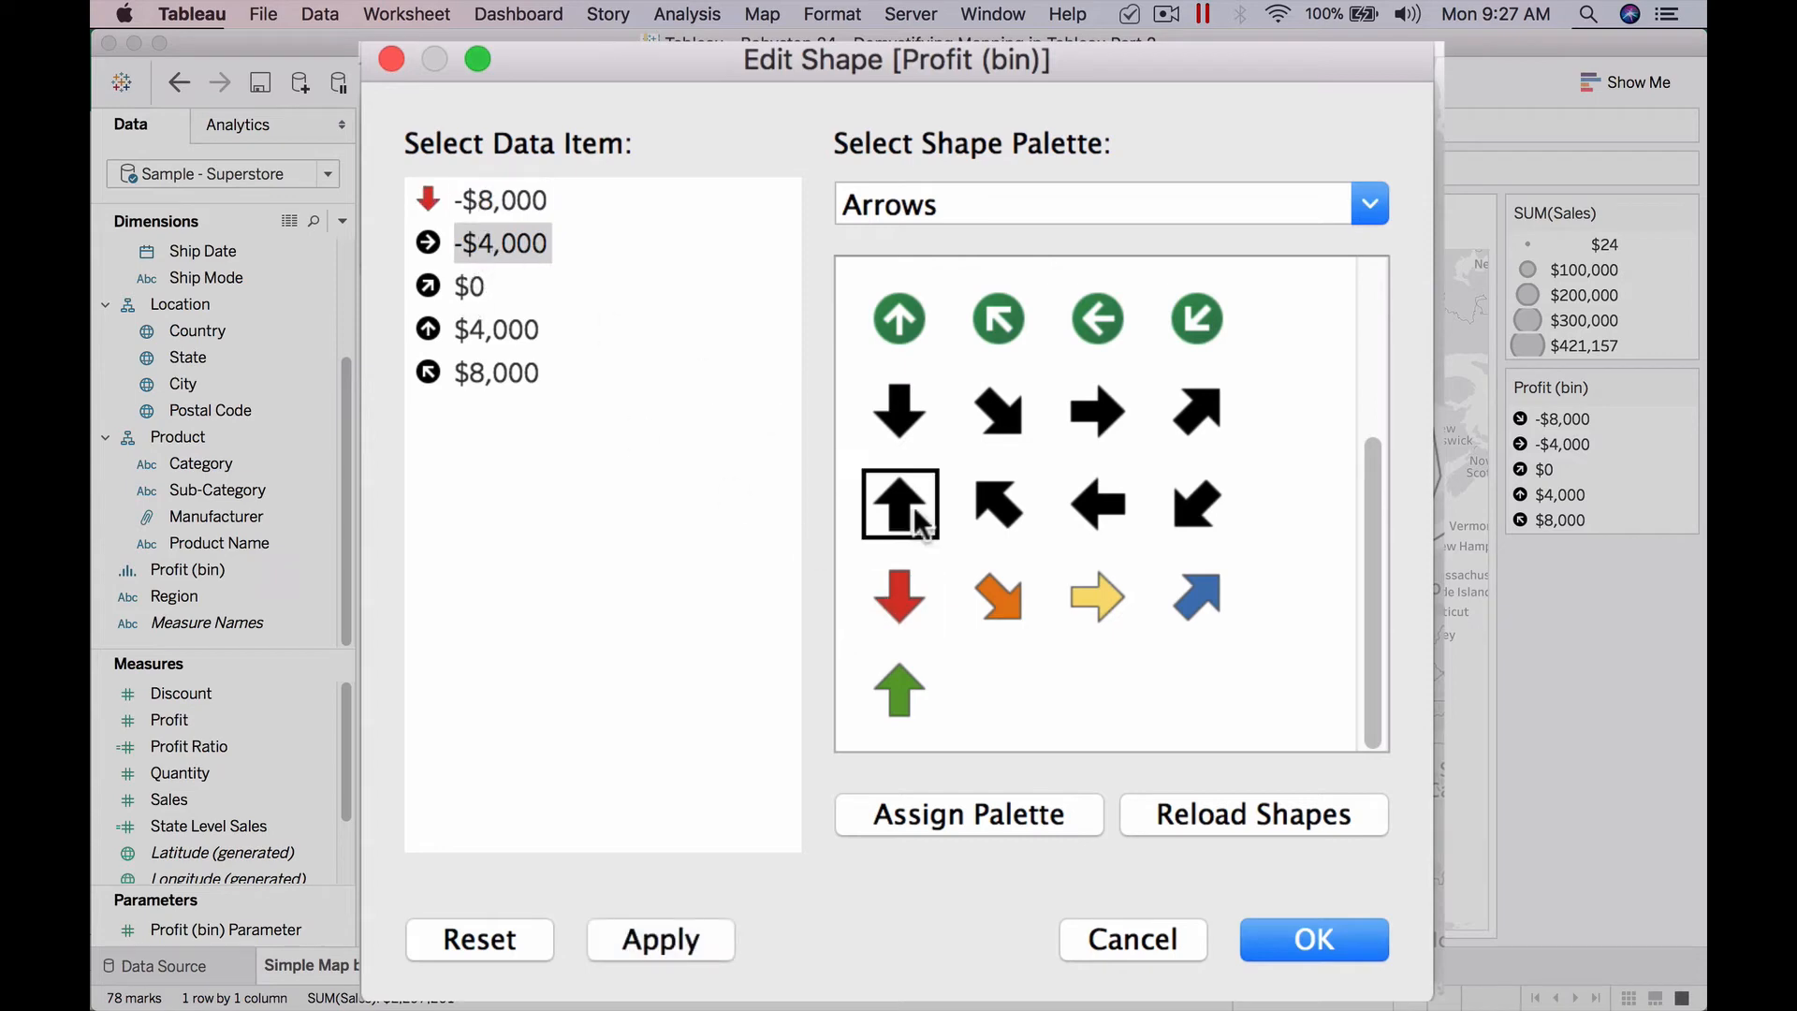
click(979, 607)
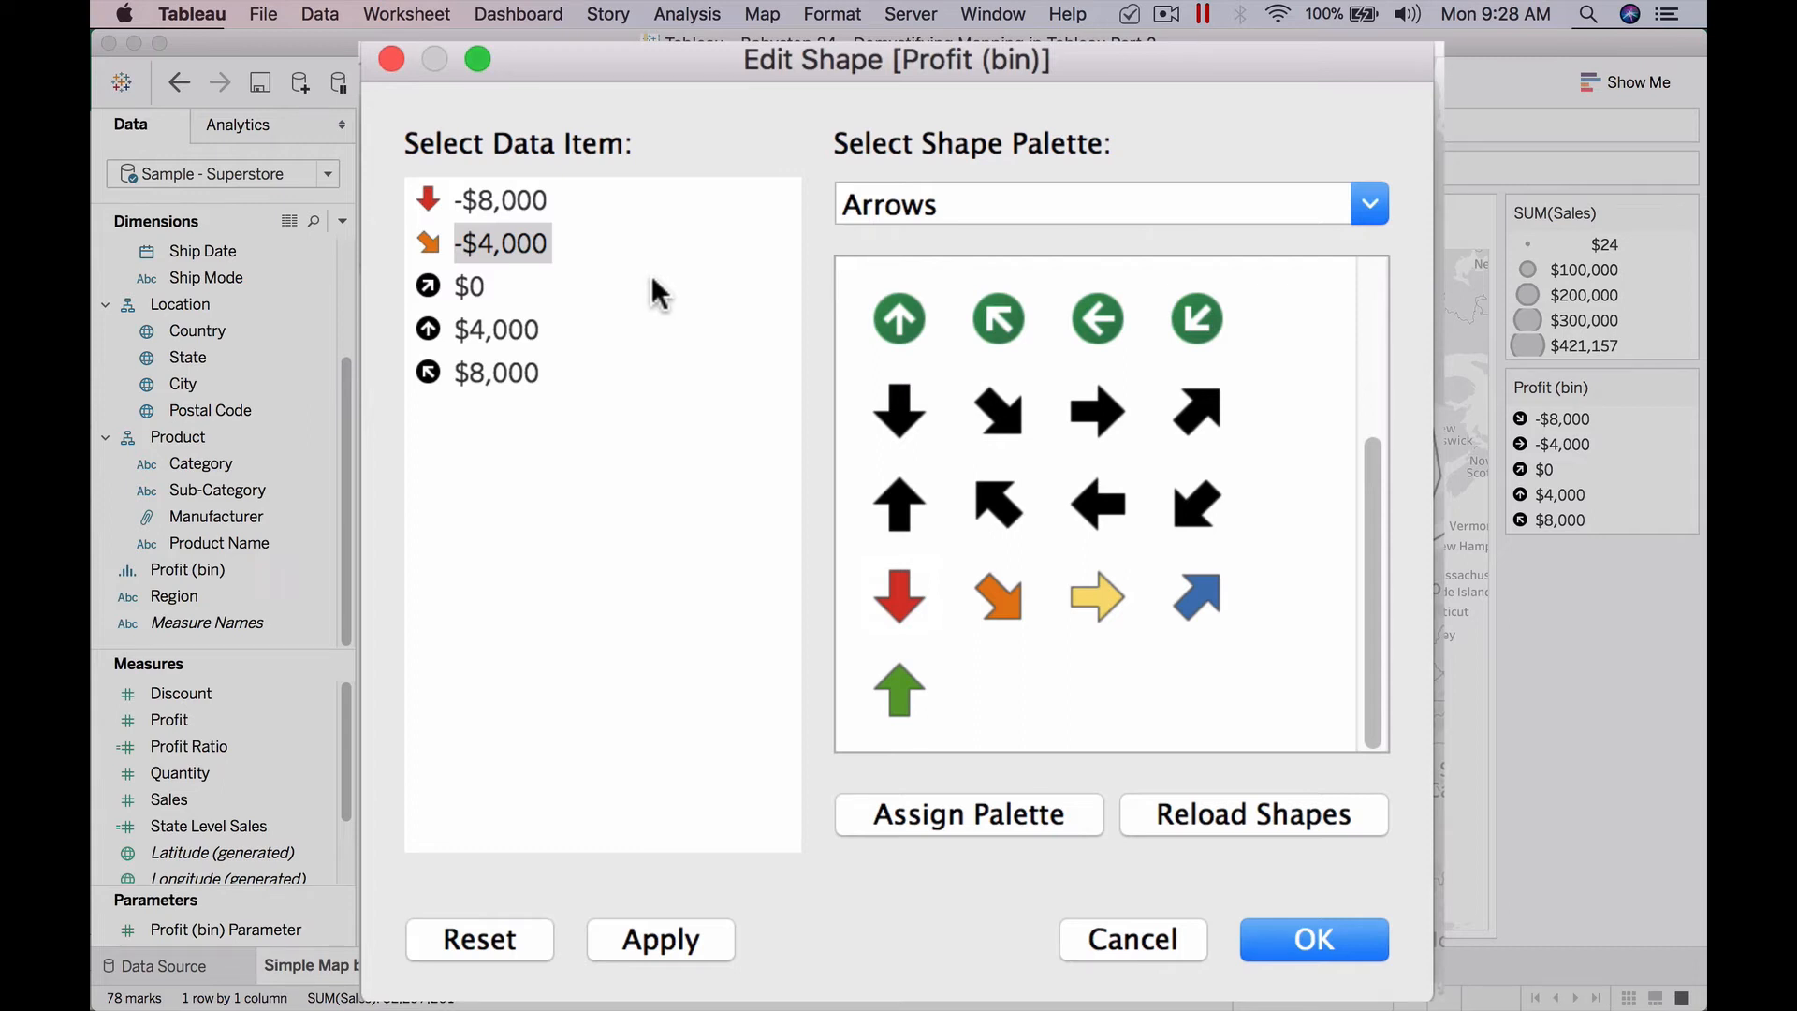
drag(1371, 474, 1372, 333)
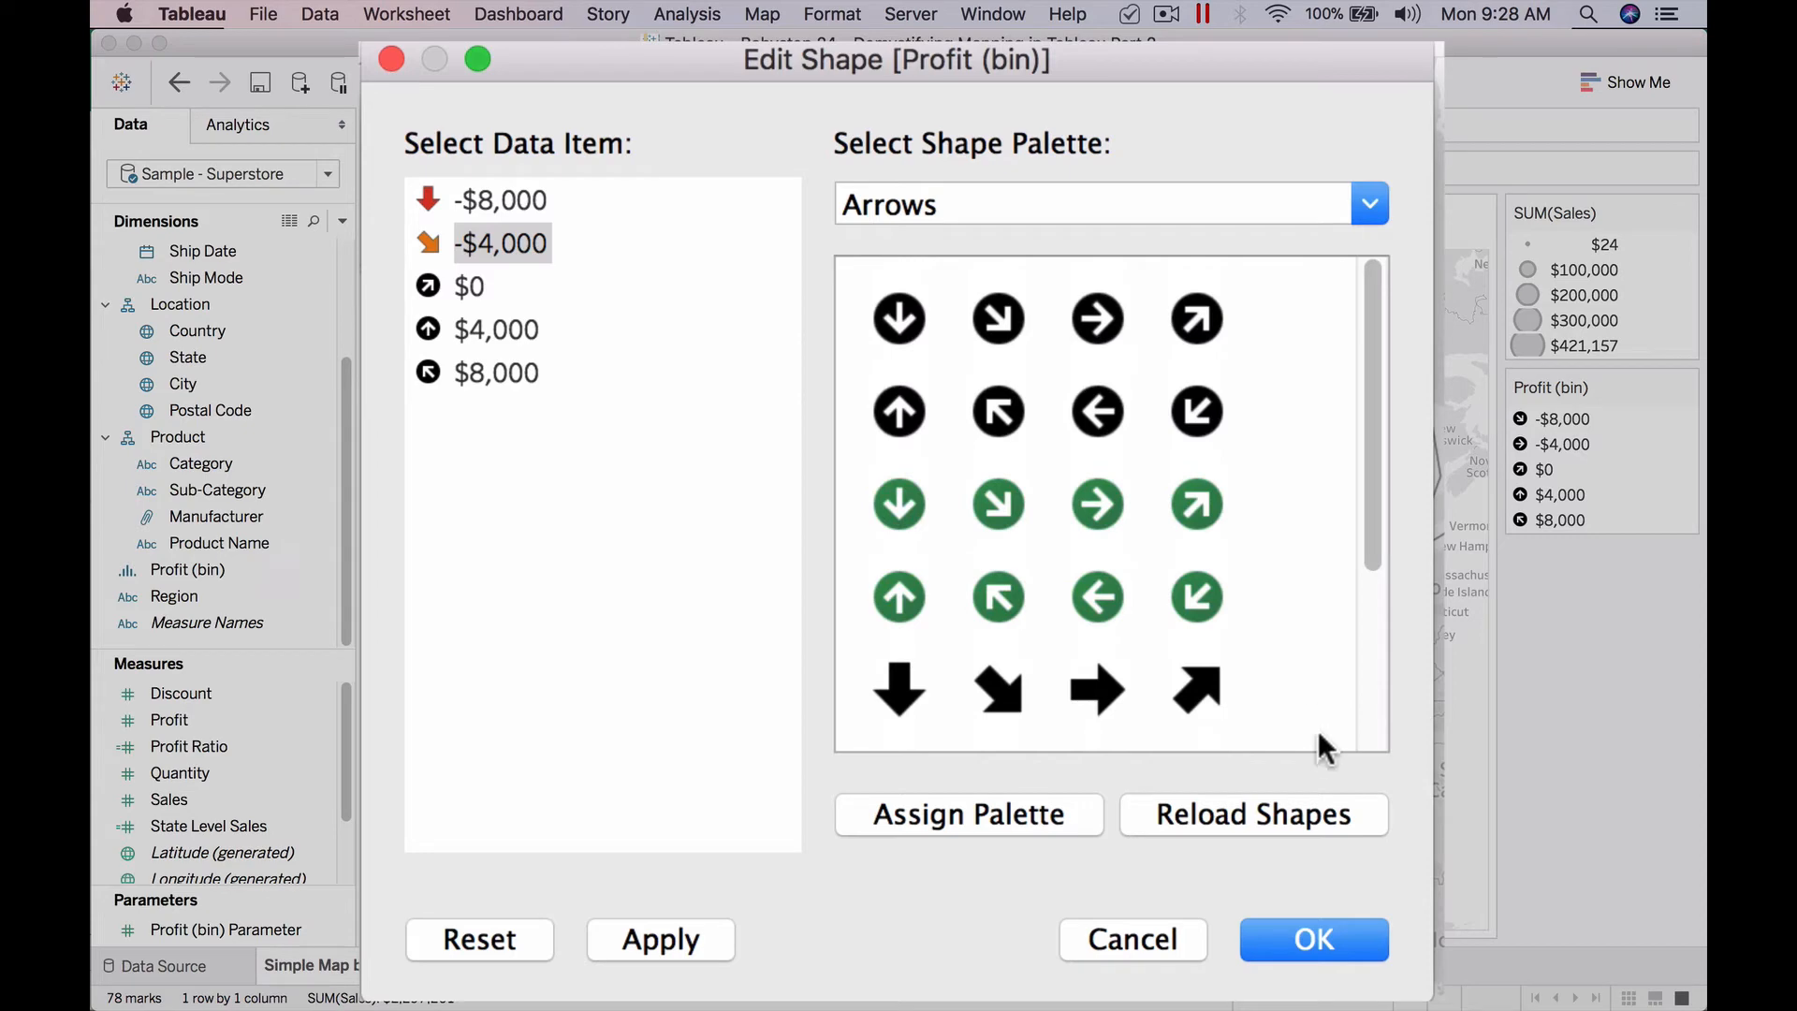
drag(1370, 525, 1218, 694)
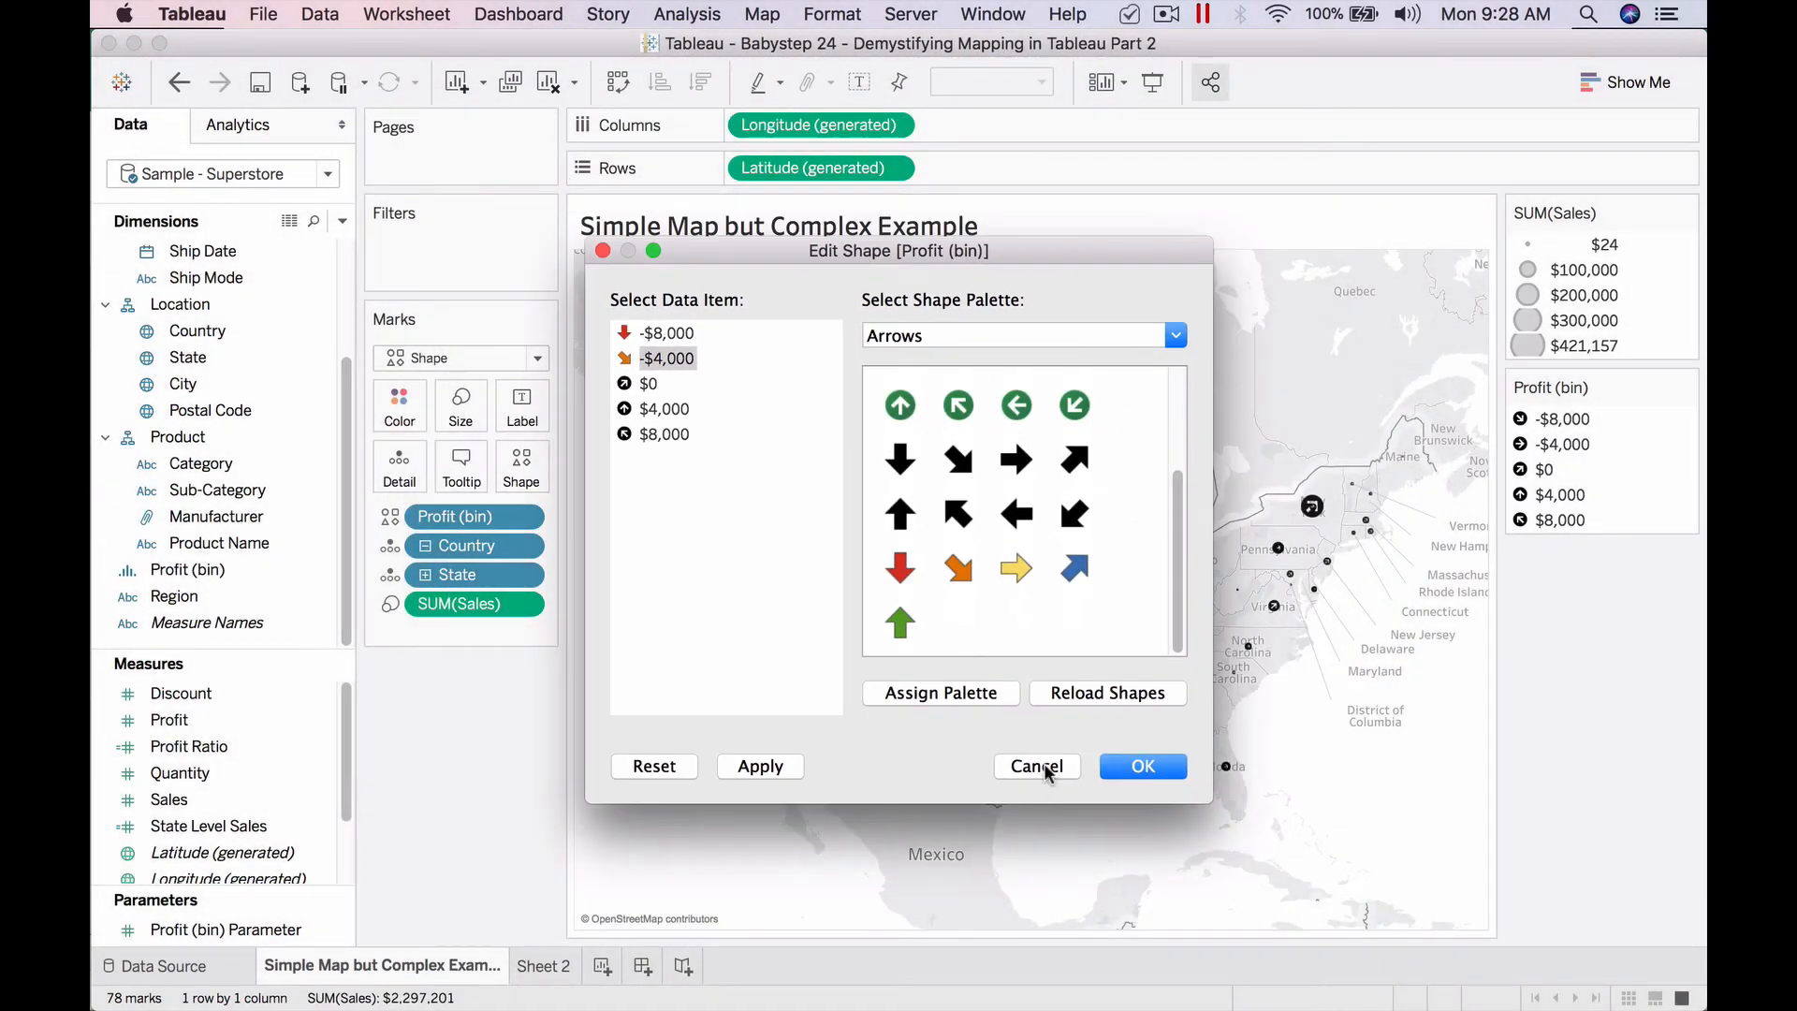
click(1038, 766)
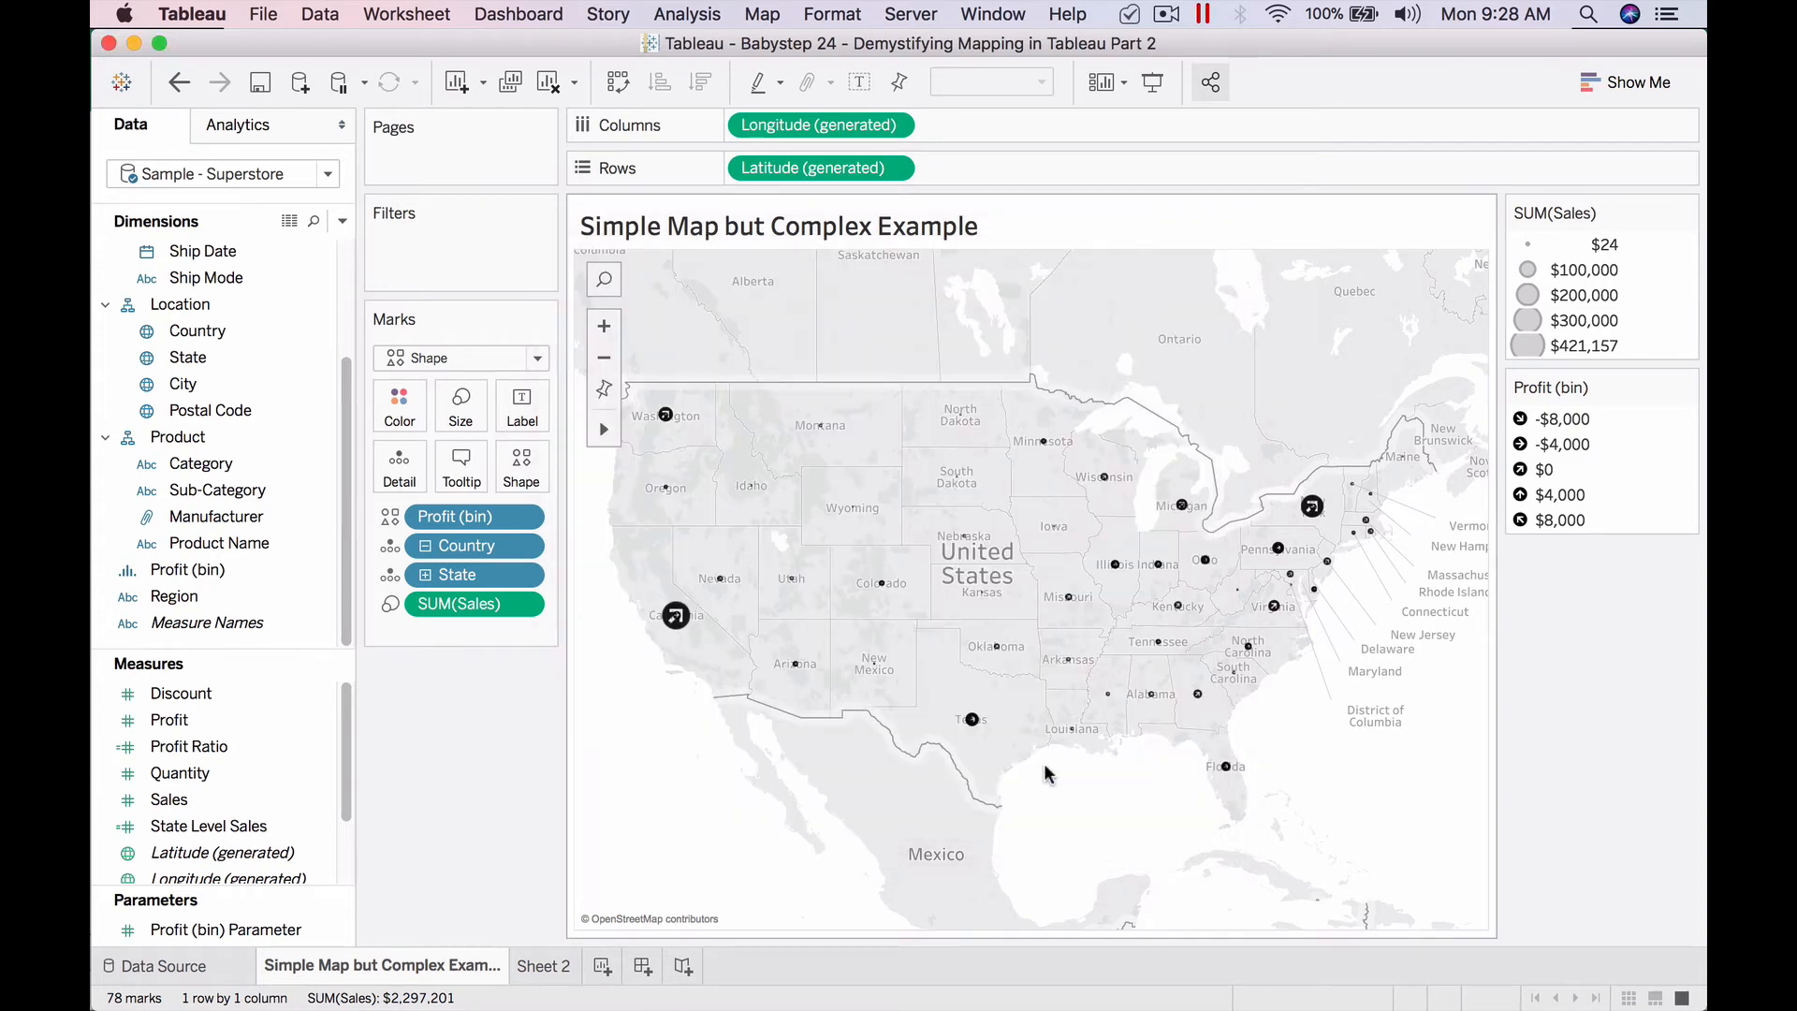
Check the repository location option, then inspect the Arrows and Test custom Images folders inside My Tableau Repository's Shapes folder in Finder.
click(265, 17)
click(379, 473)
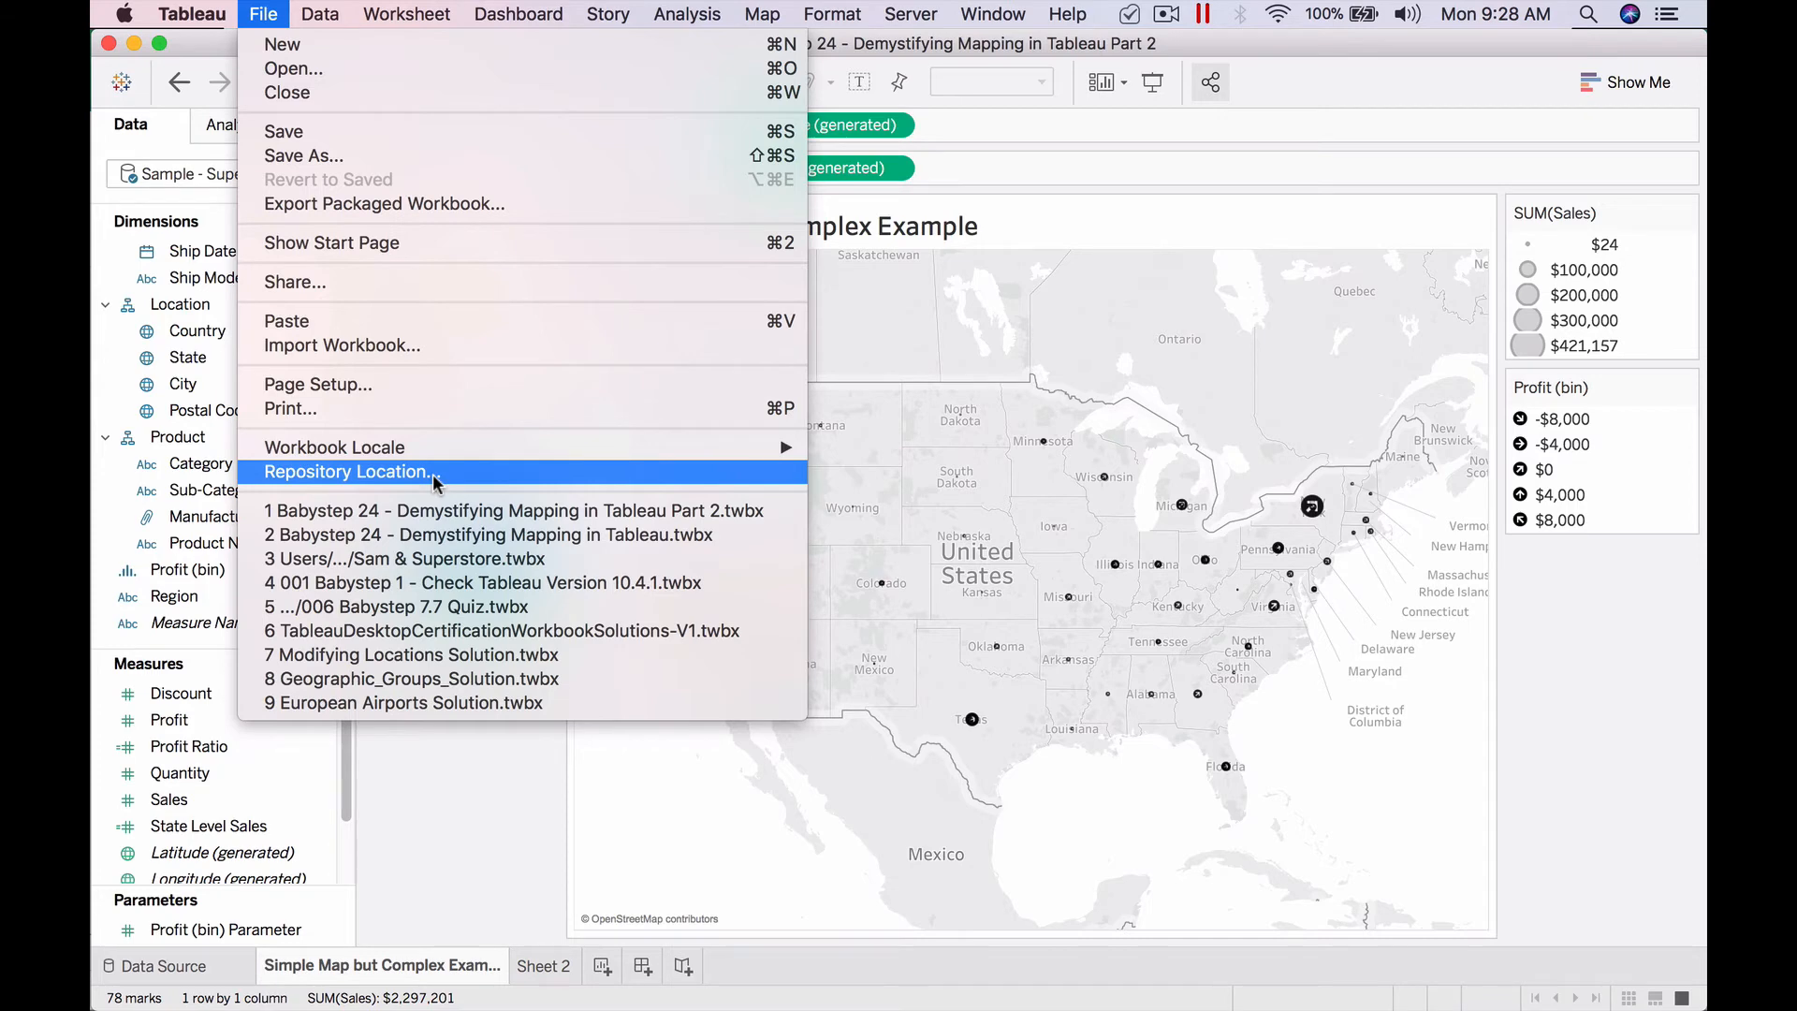
click(433, 474)
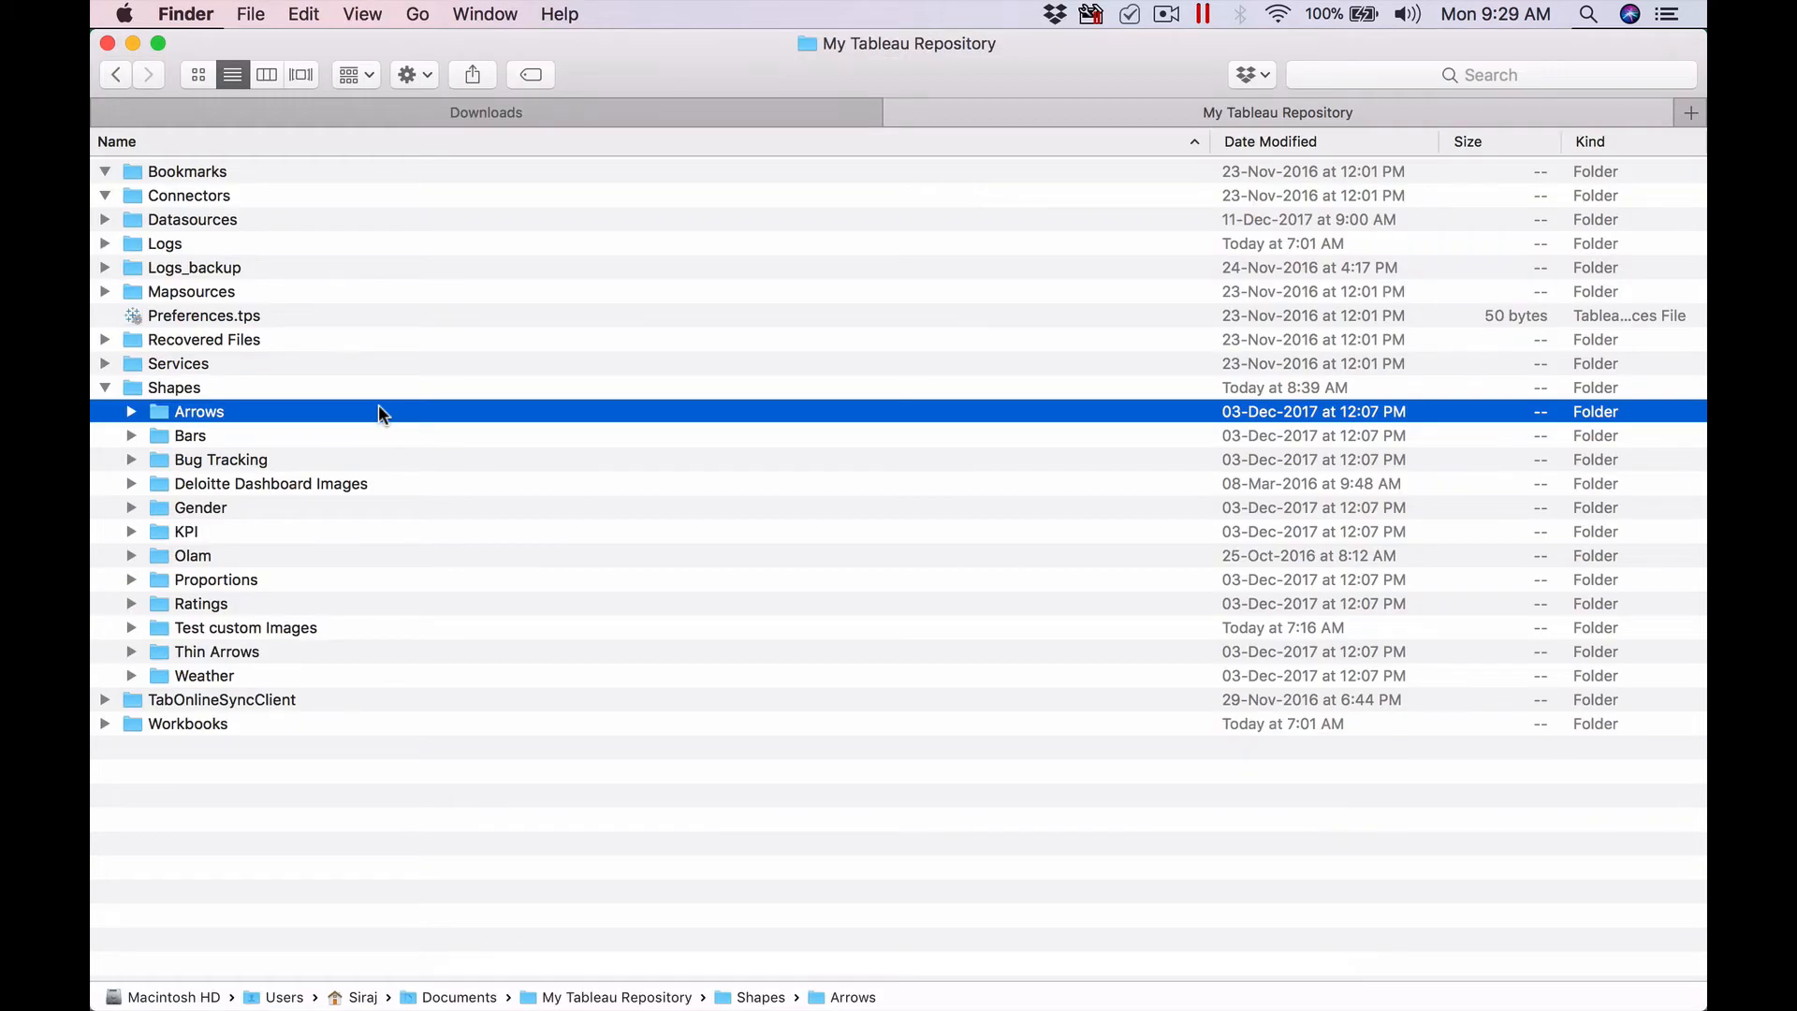
double_click(178, 412)
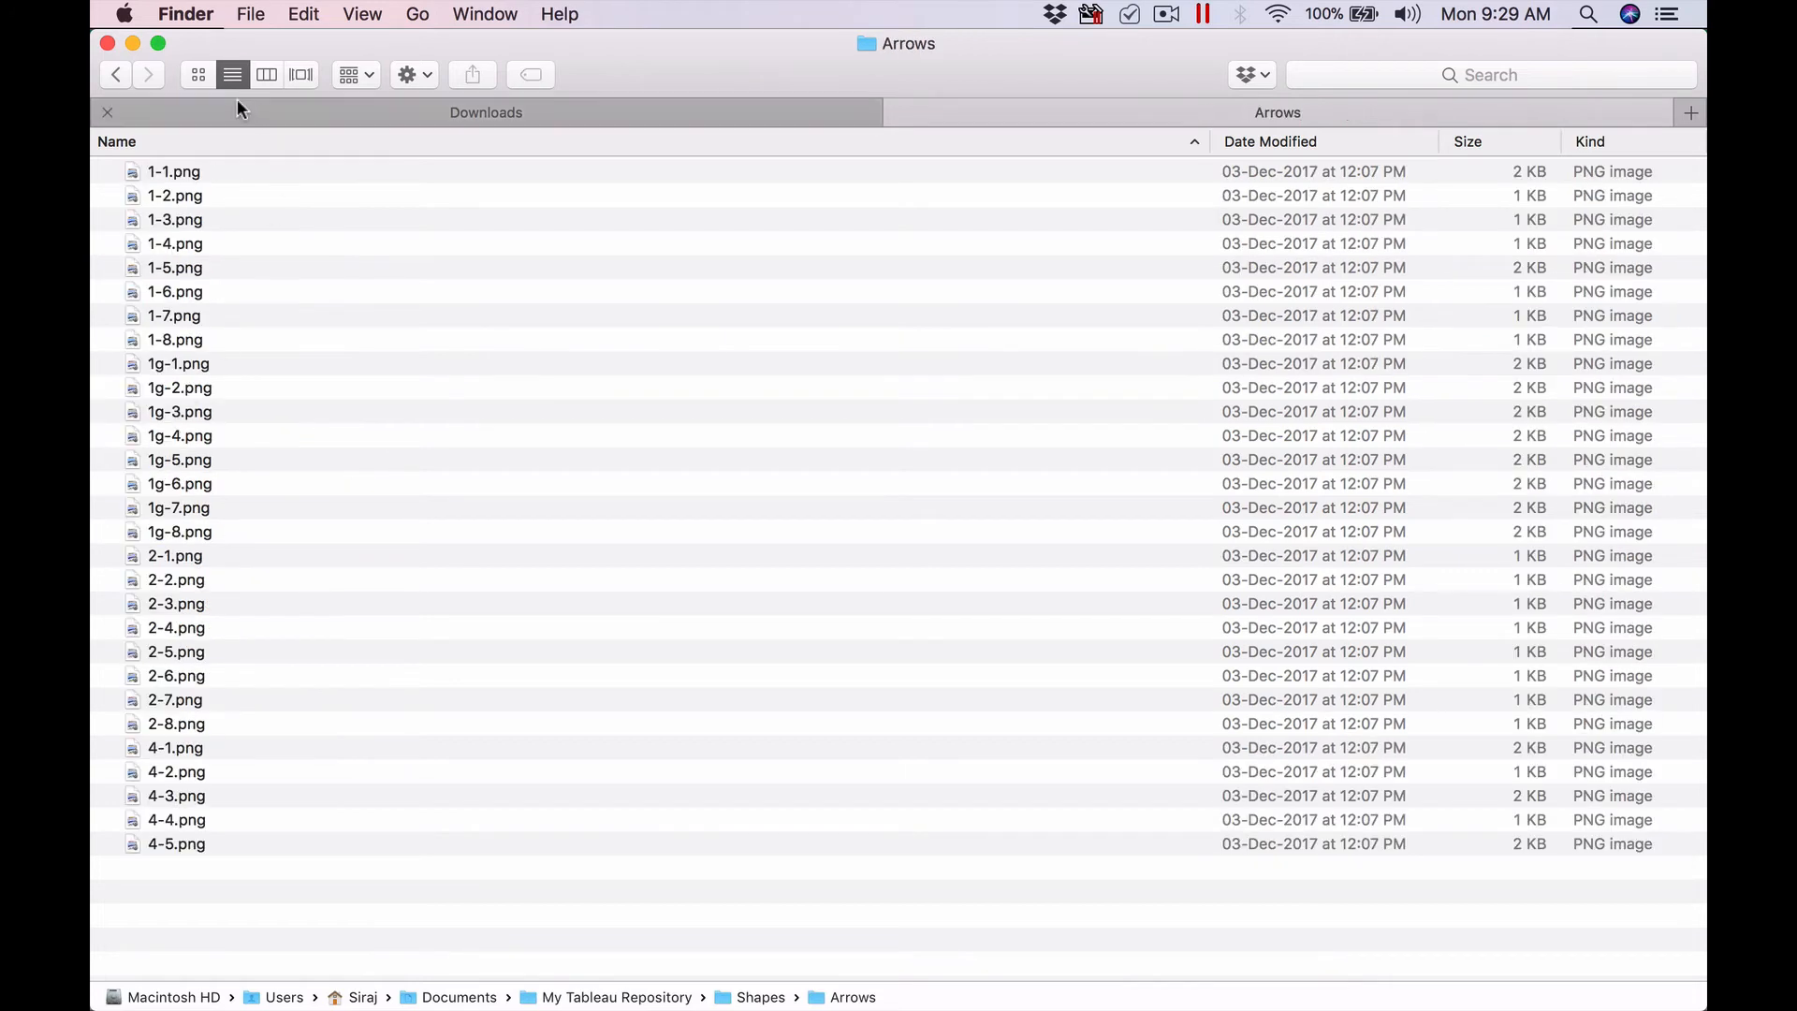
click(196, 75)
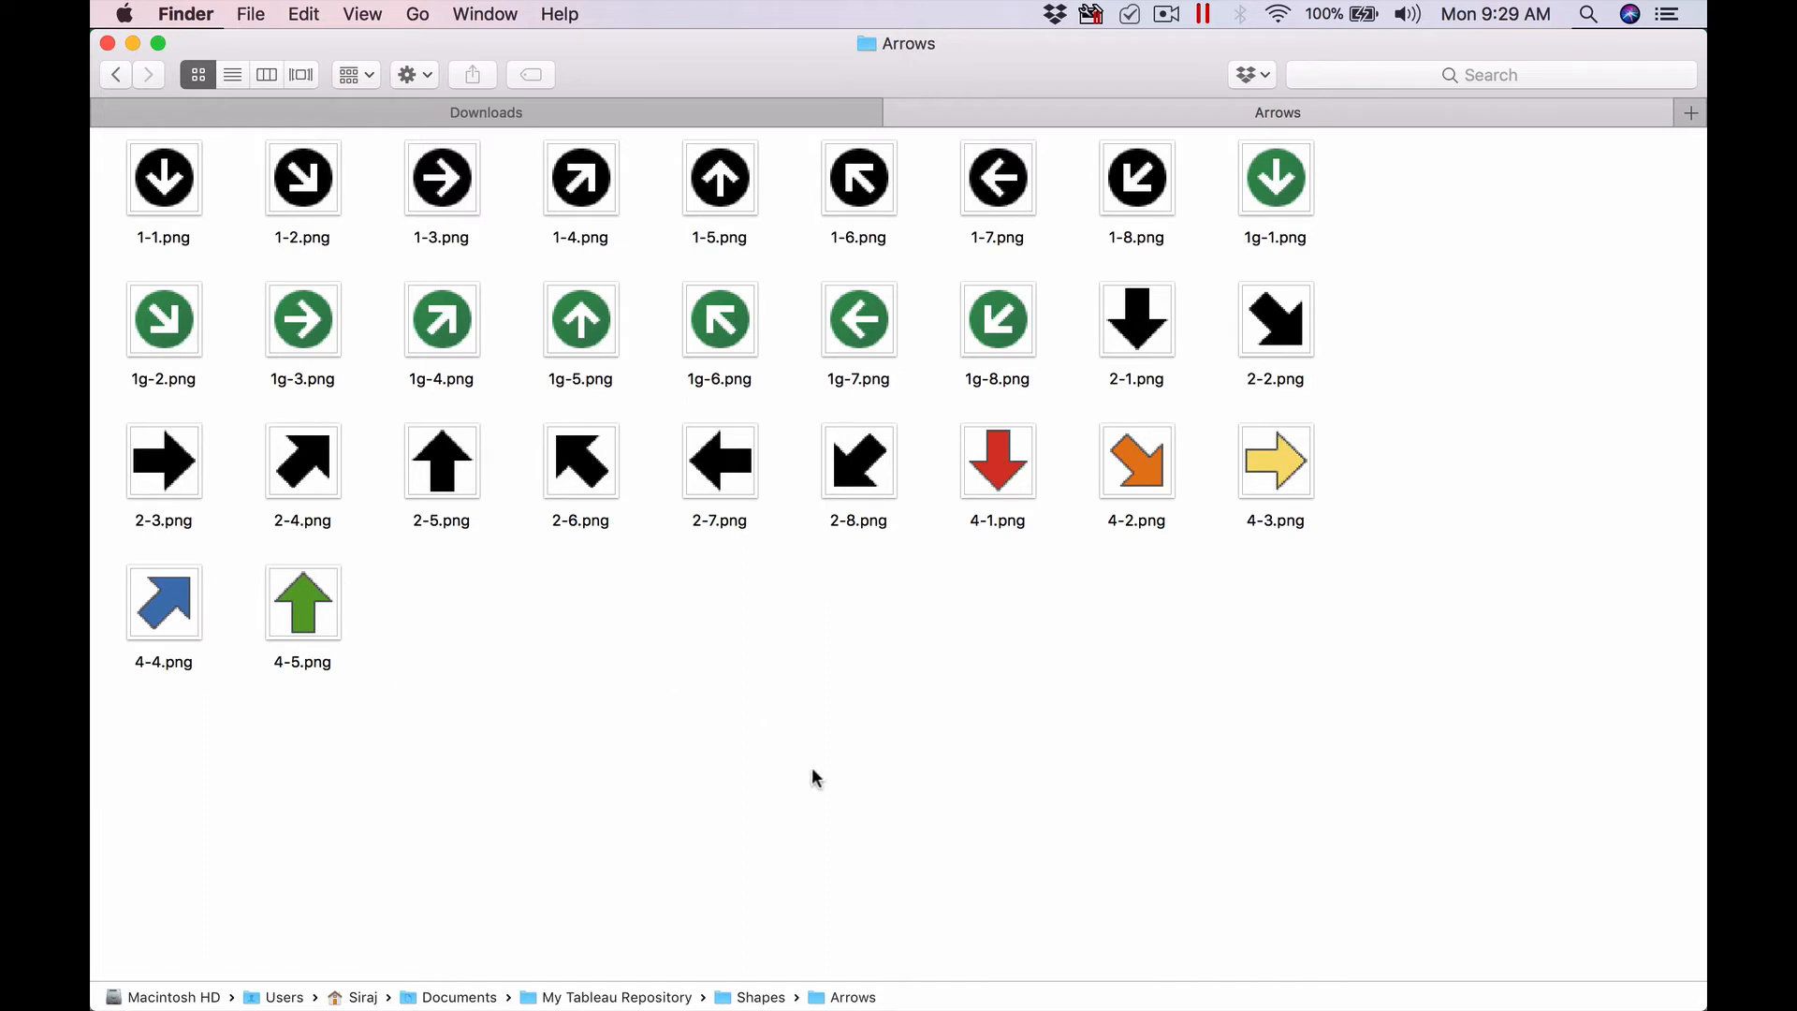
double_click(766, 997)
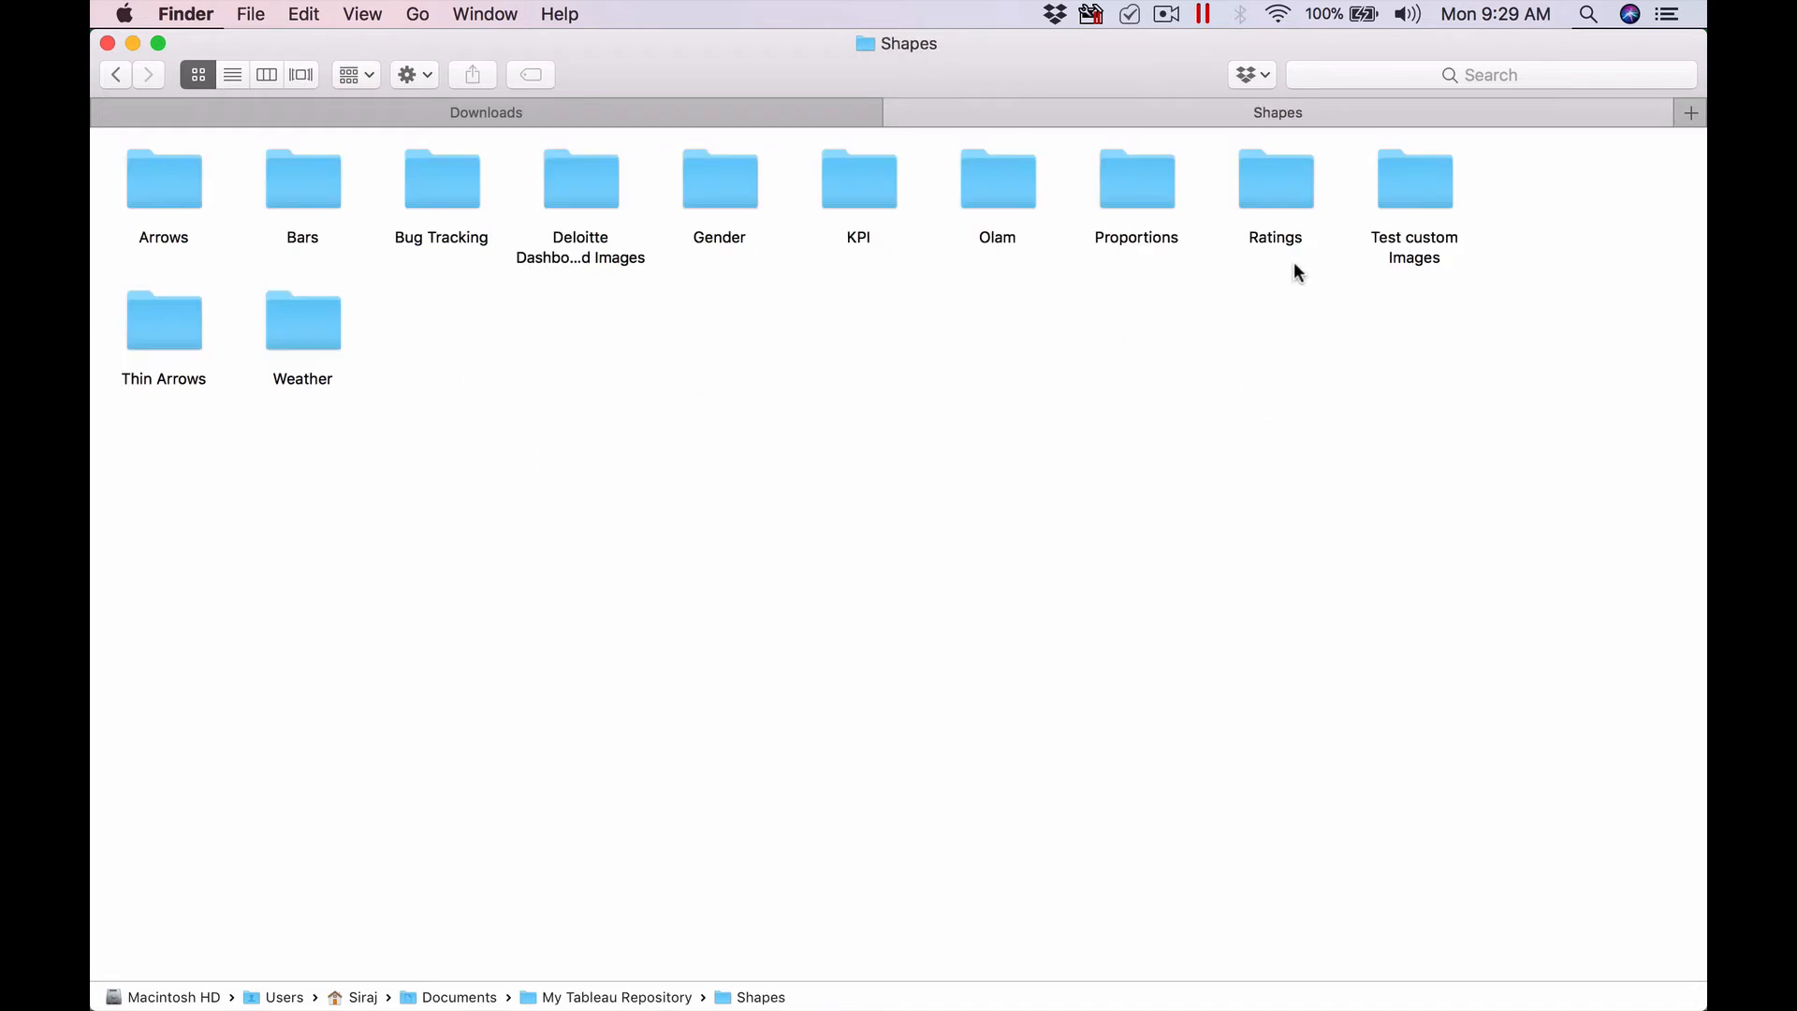
double_click(1413, 176)
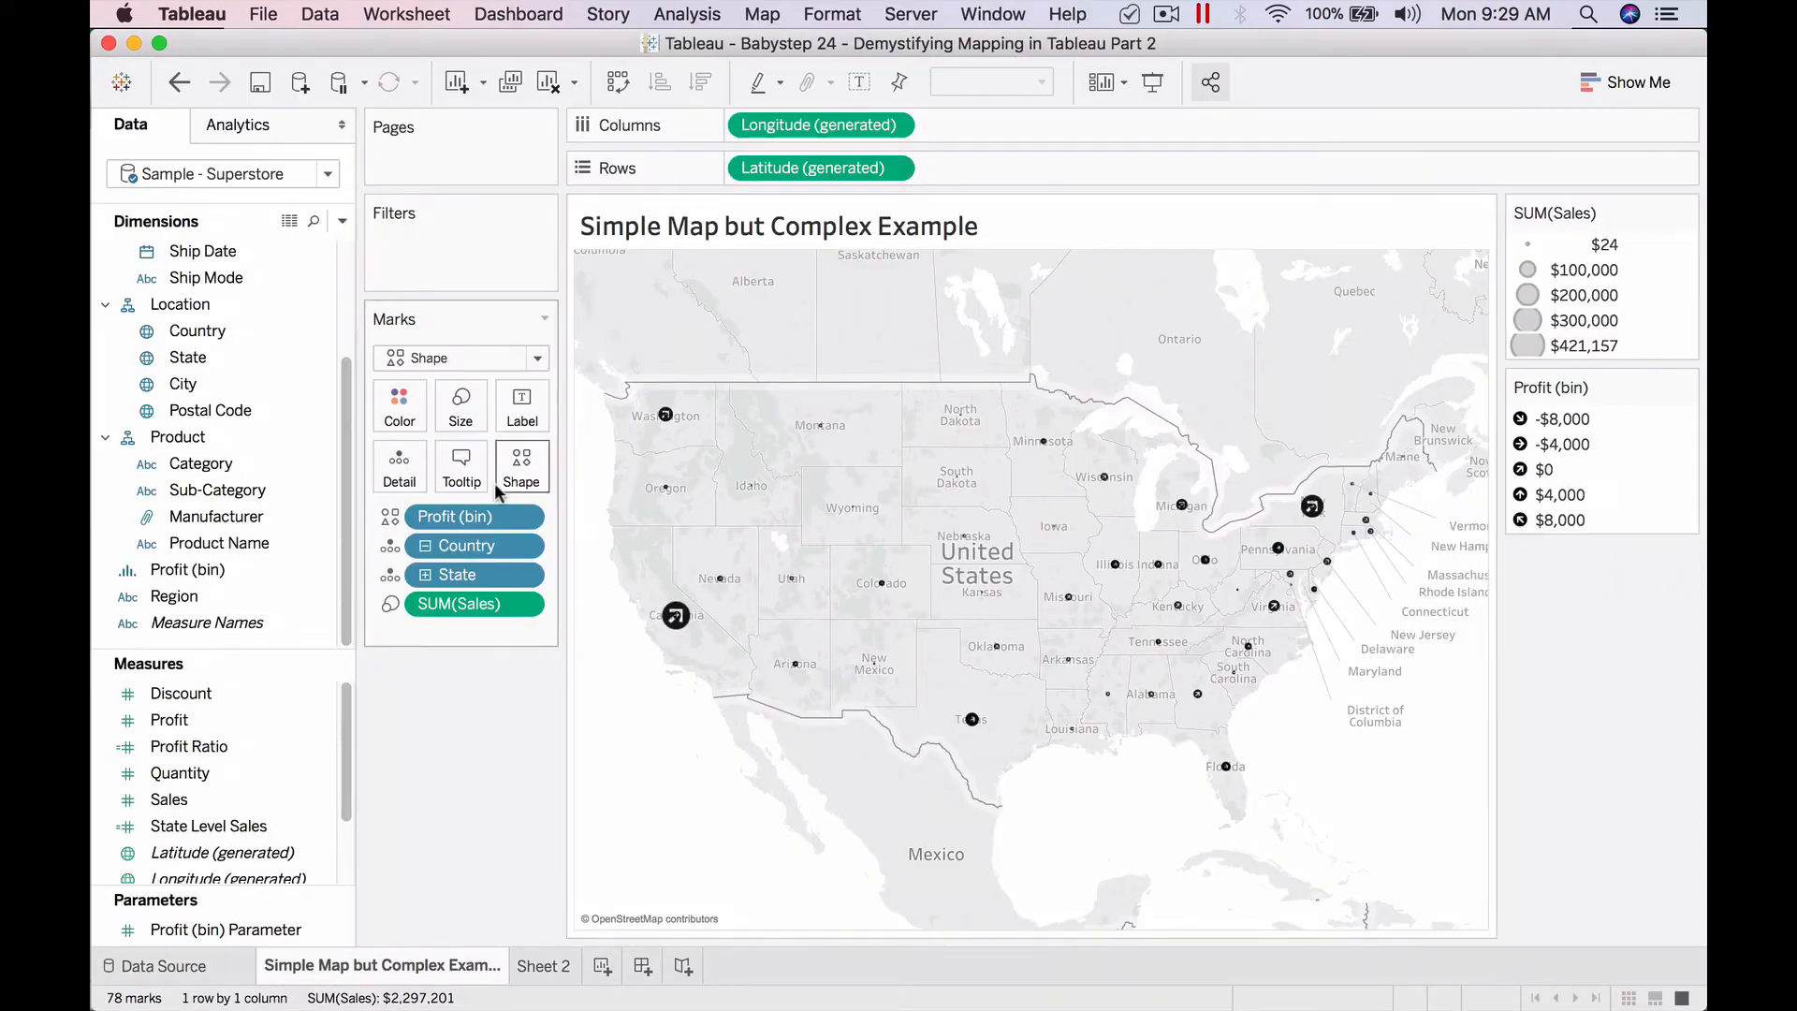
Back in Tableau, reload the shapes and assign the Test custom Images palette to the Profit (bin) values.
click(503, 468)
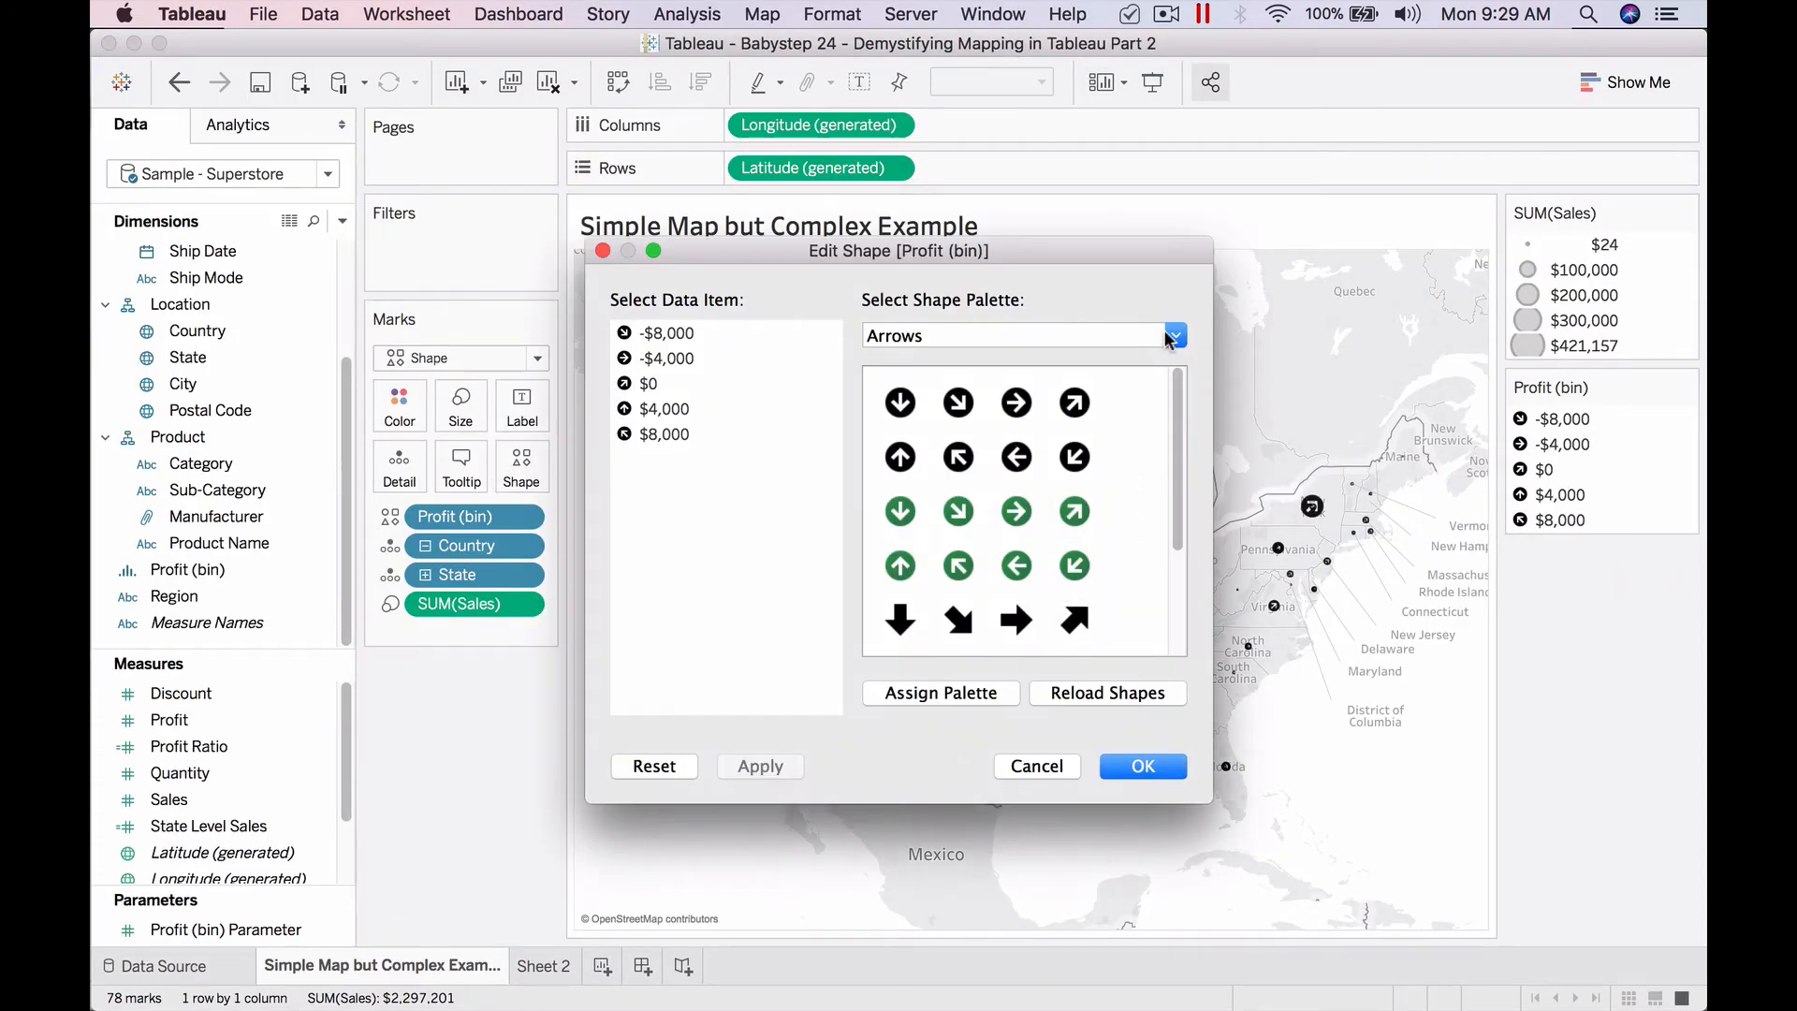
click(1128, 693)
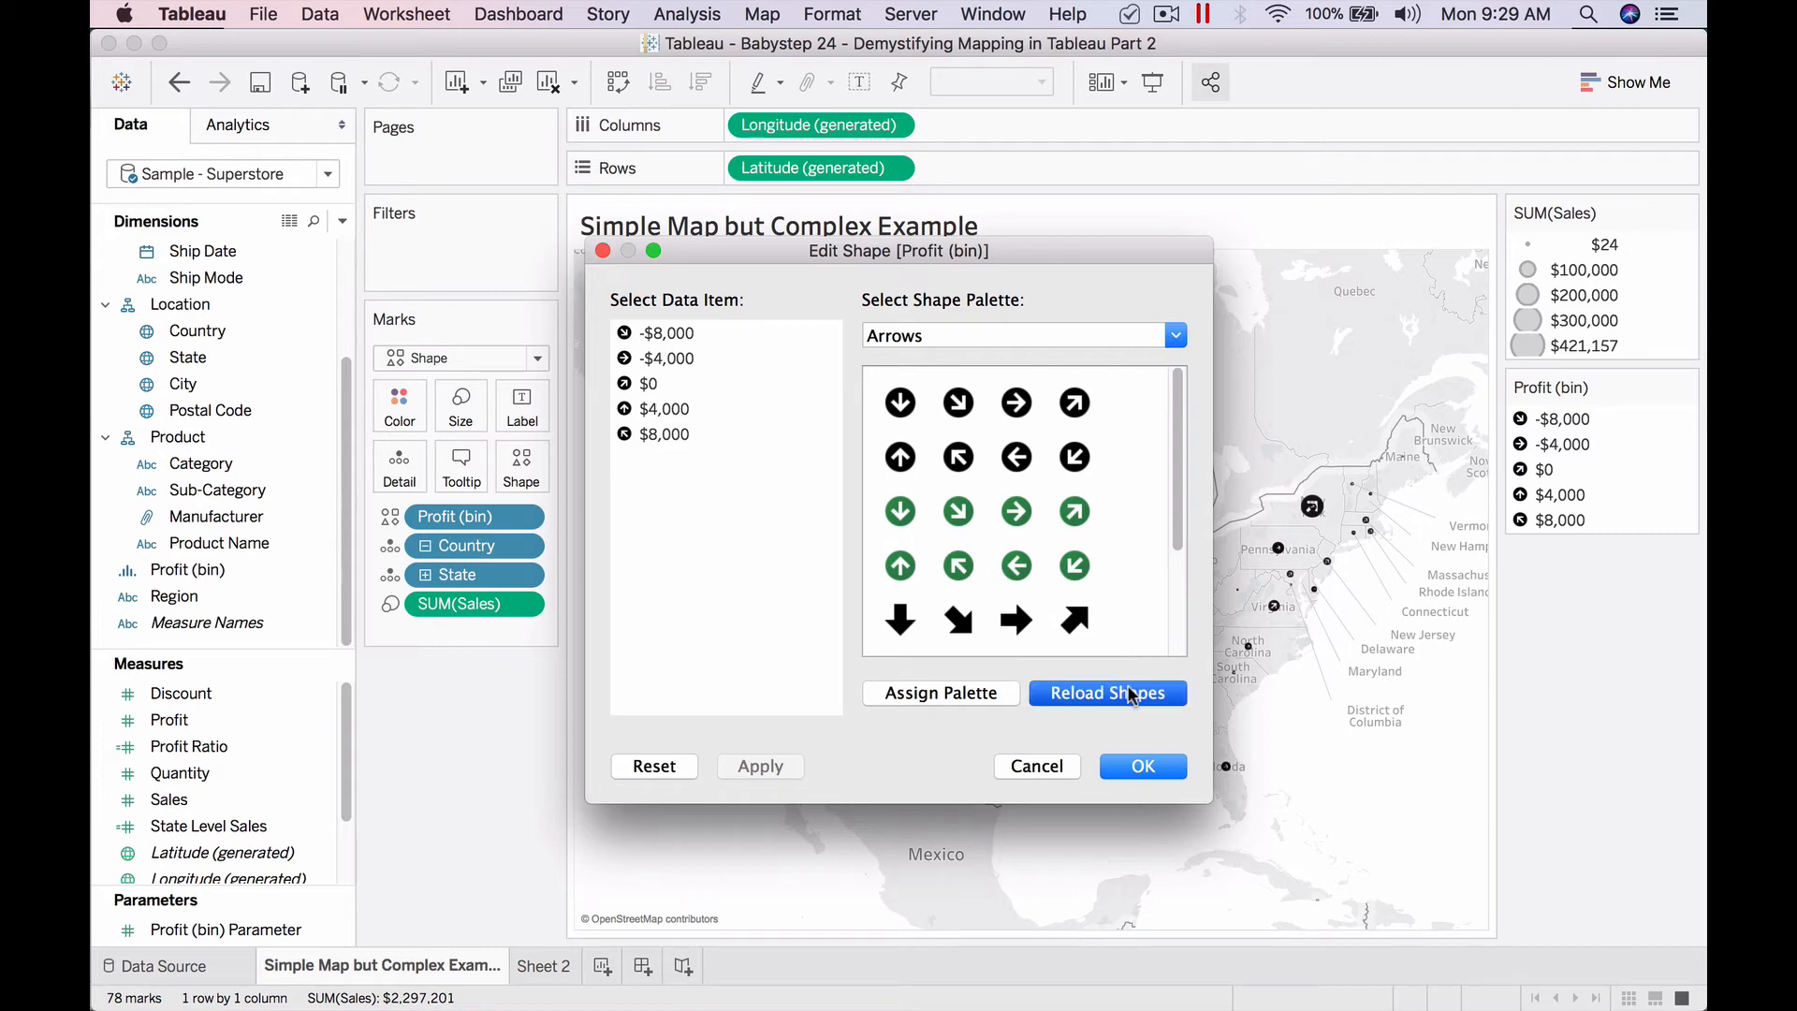
click(1176, 337)
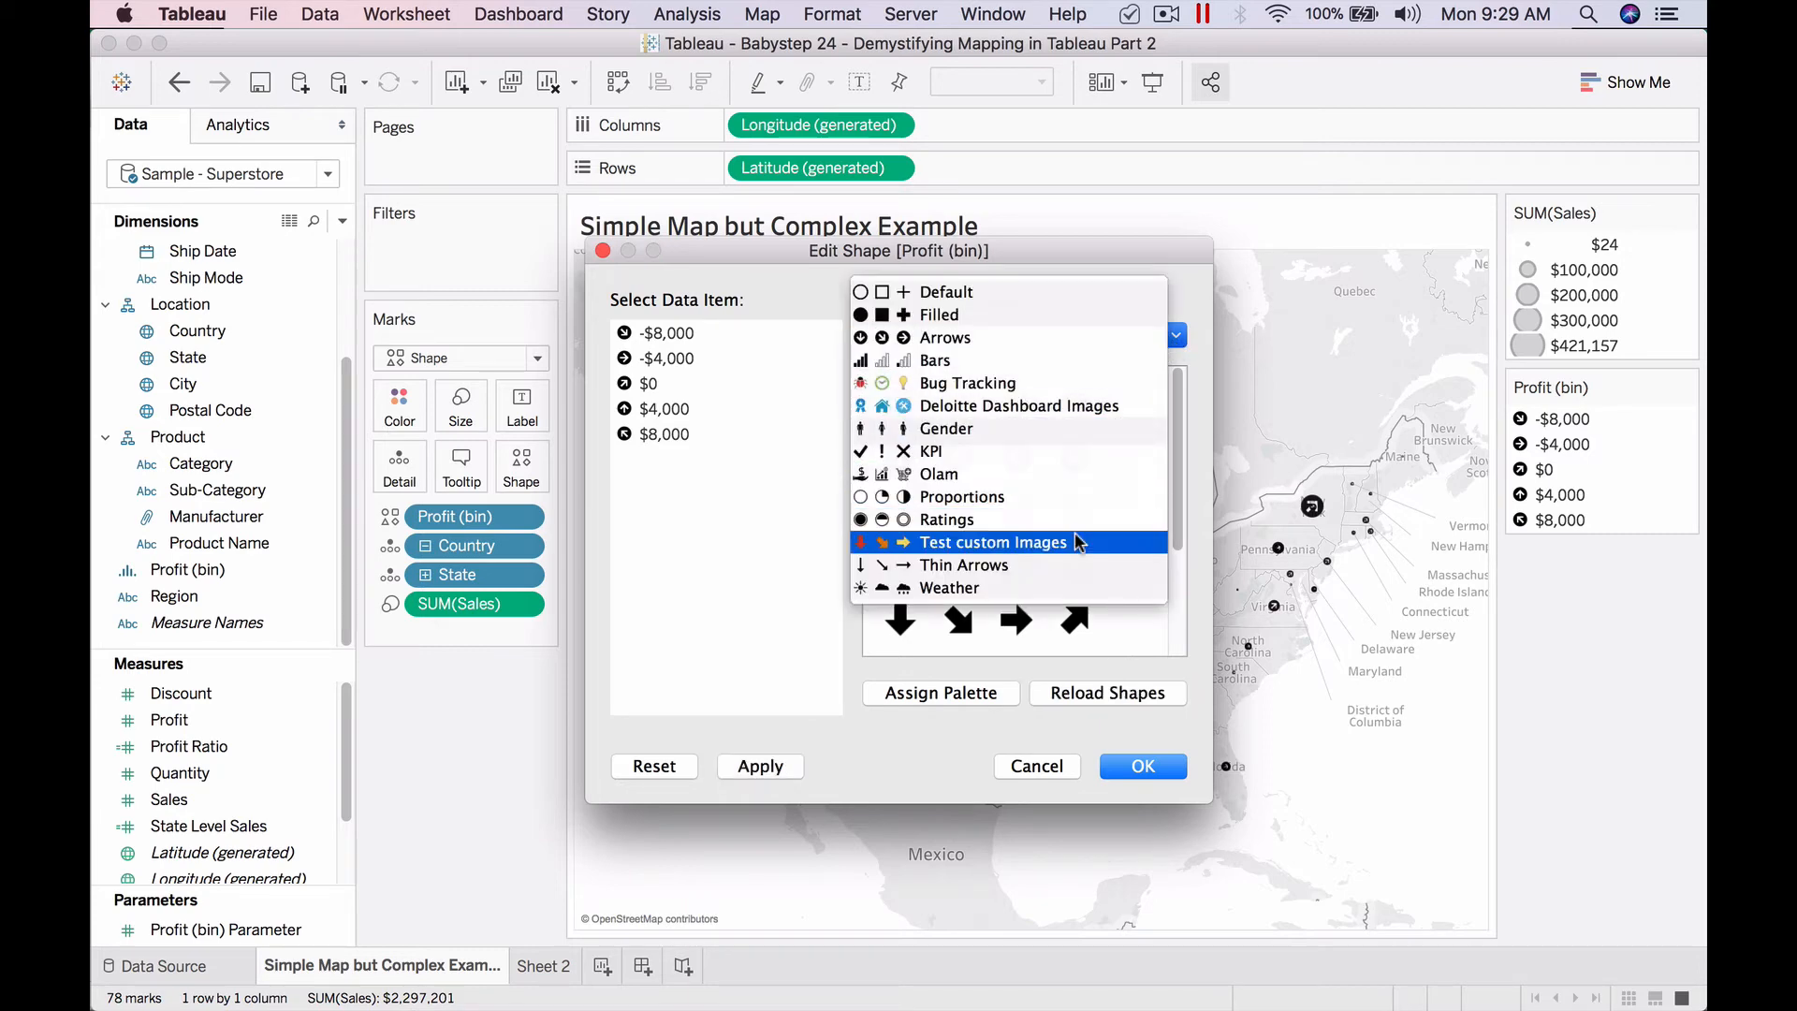
click(1079, 542)
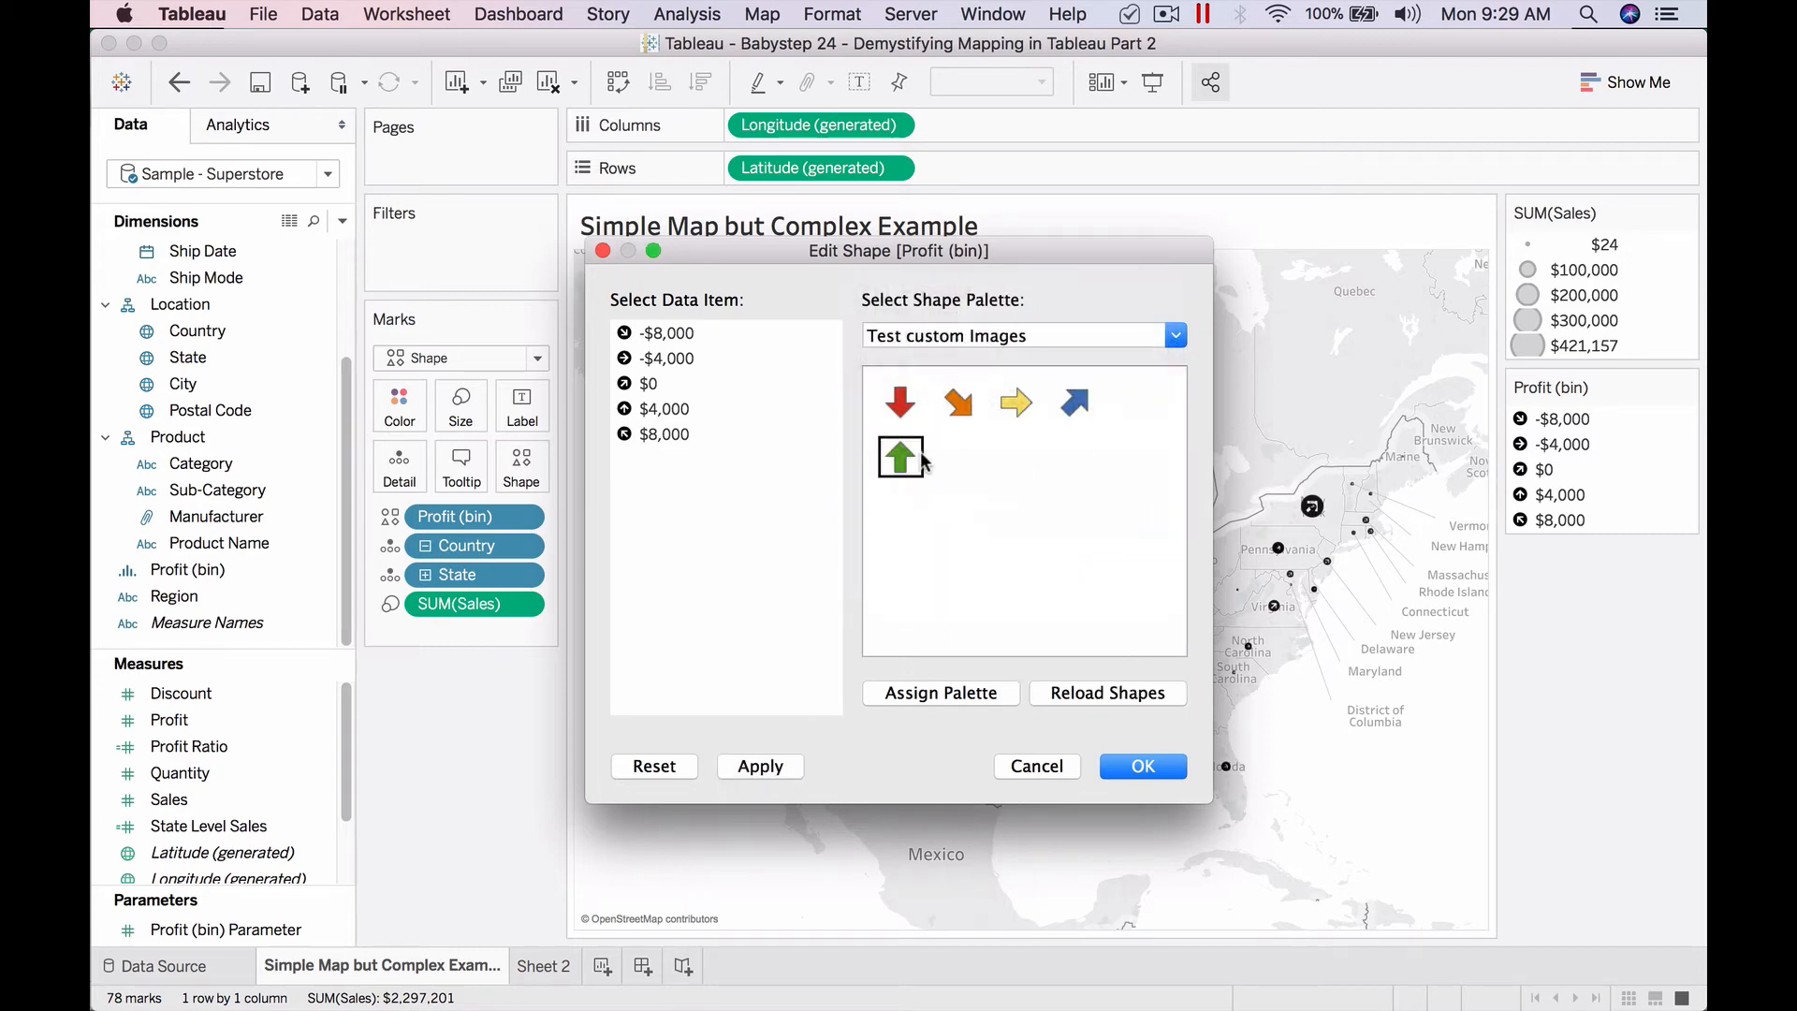
click(976, 697)
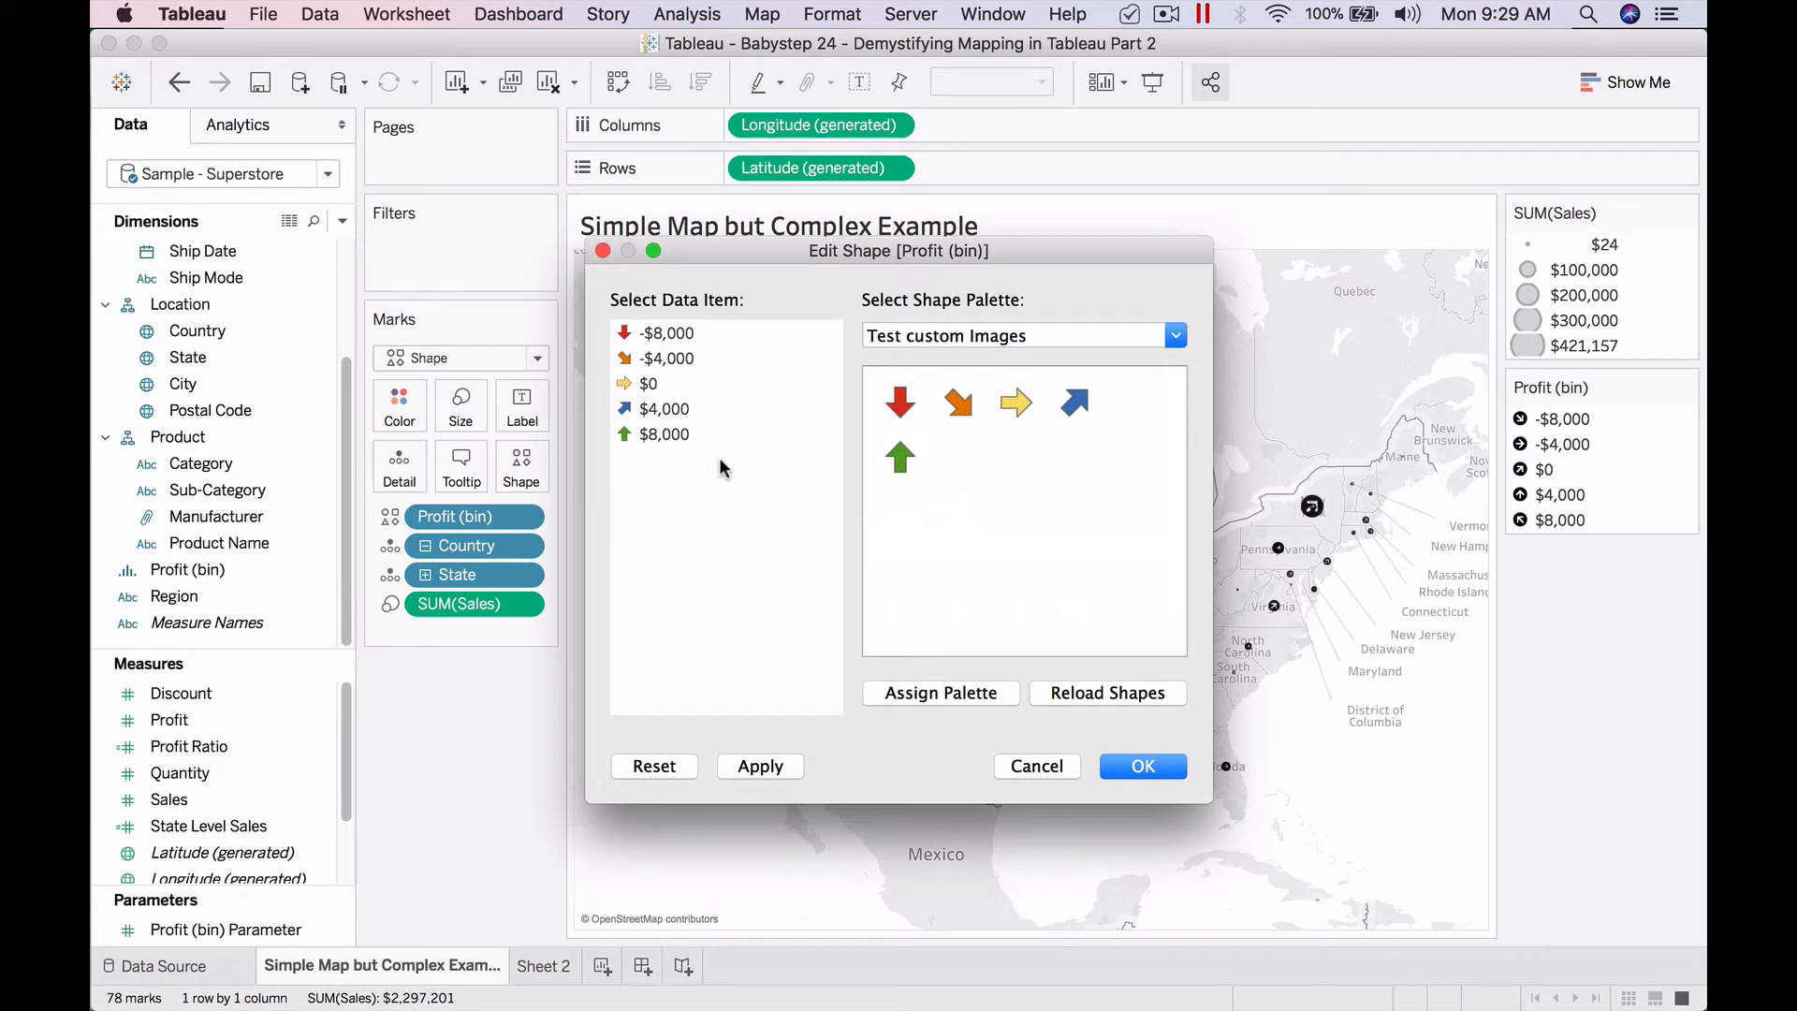
click(1114, 769)
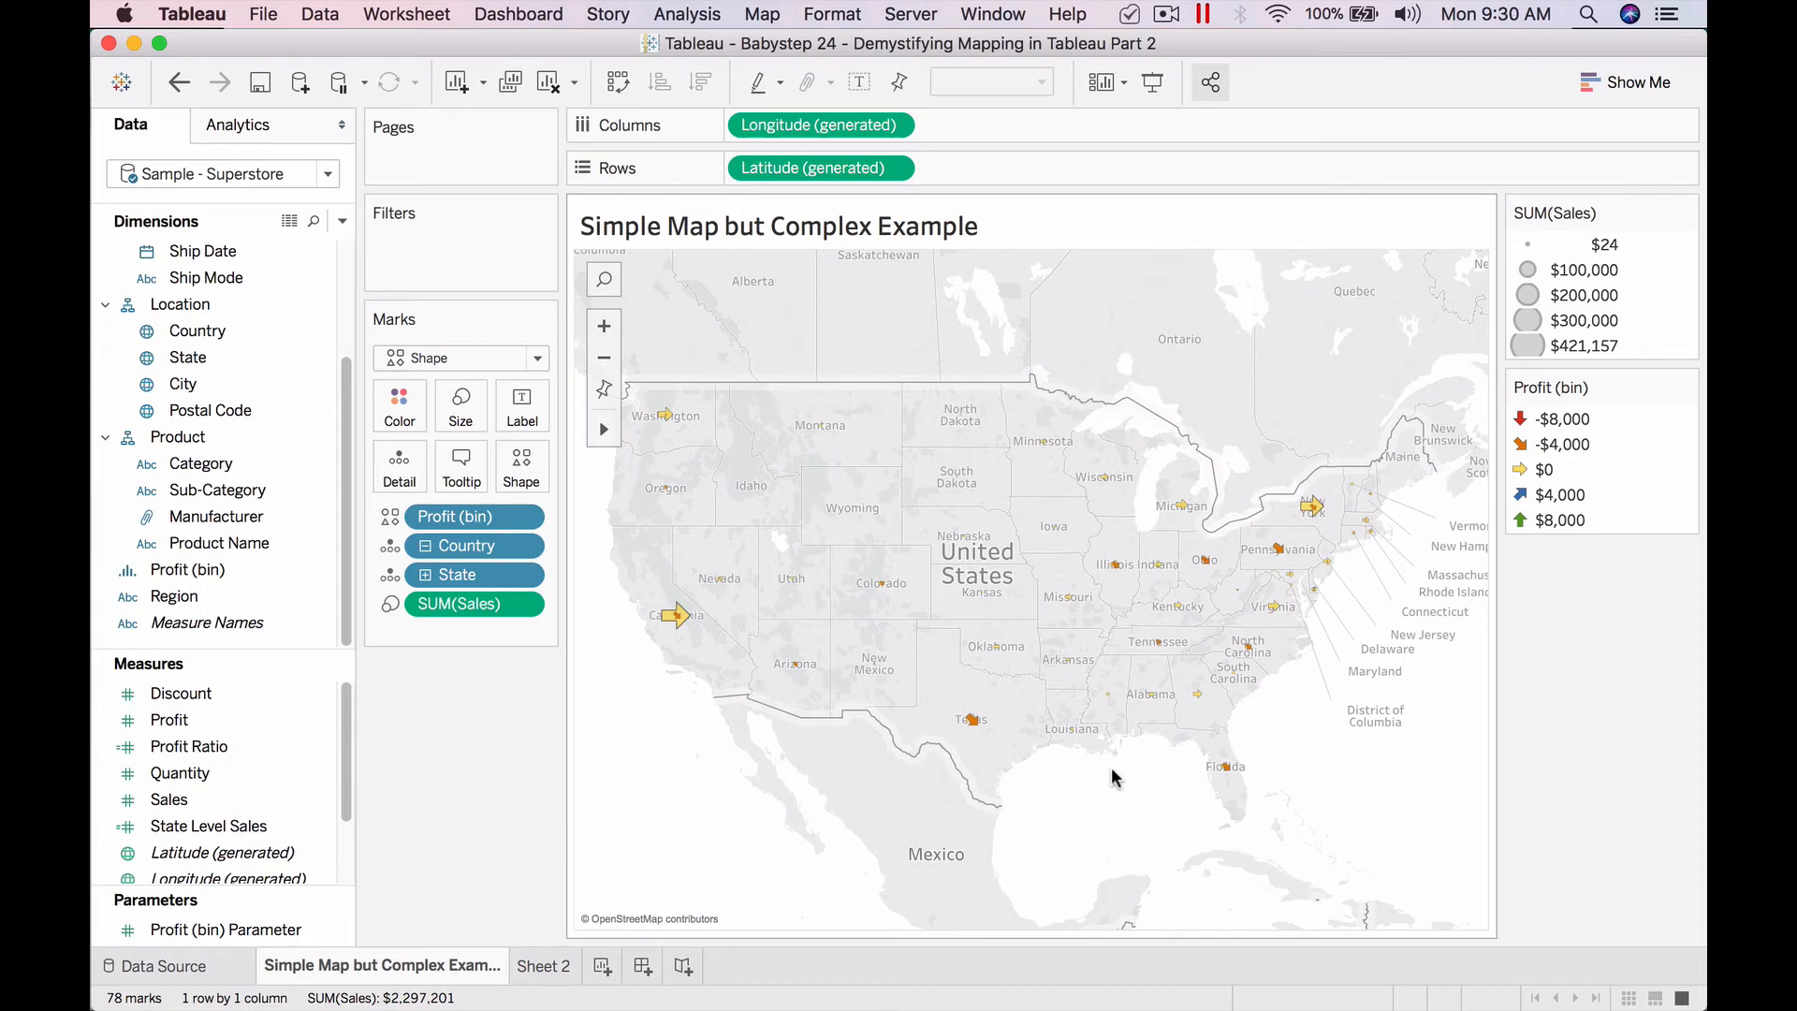
Enlarge the map's arrow marks slightly and give them an orange halo.
click(461, 407)
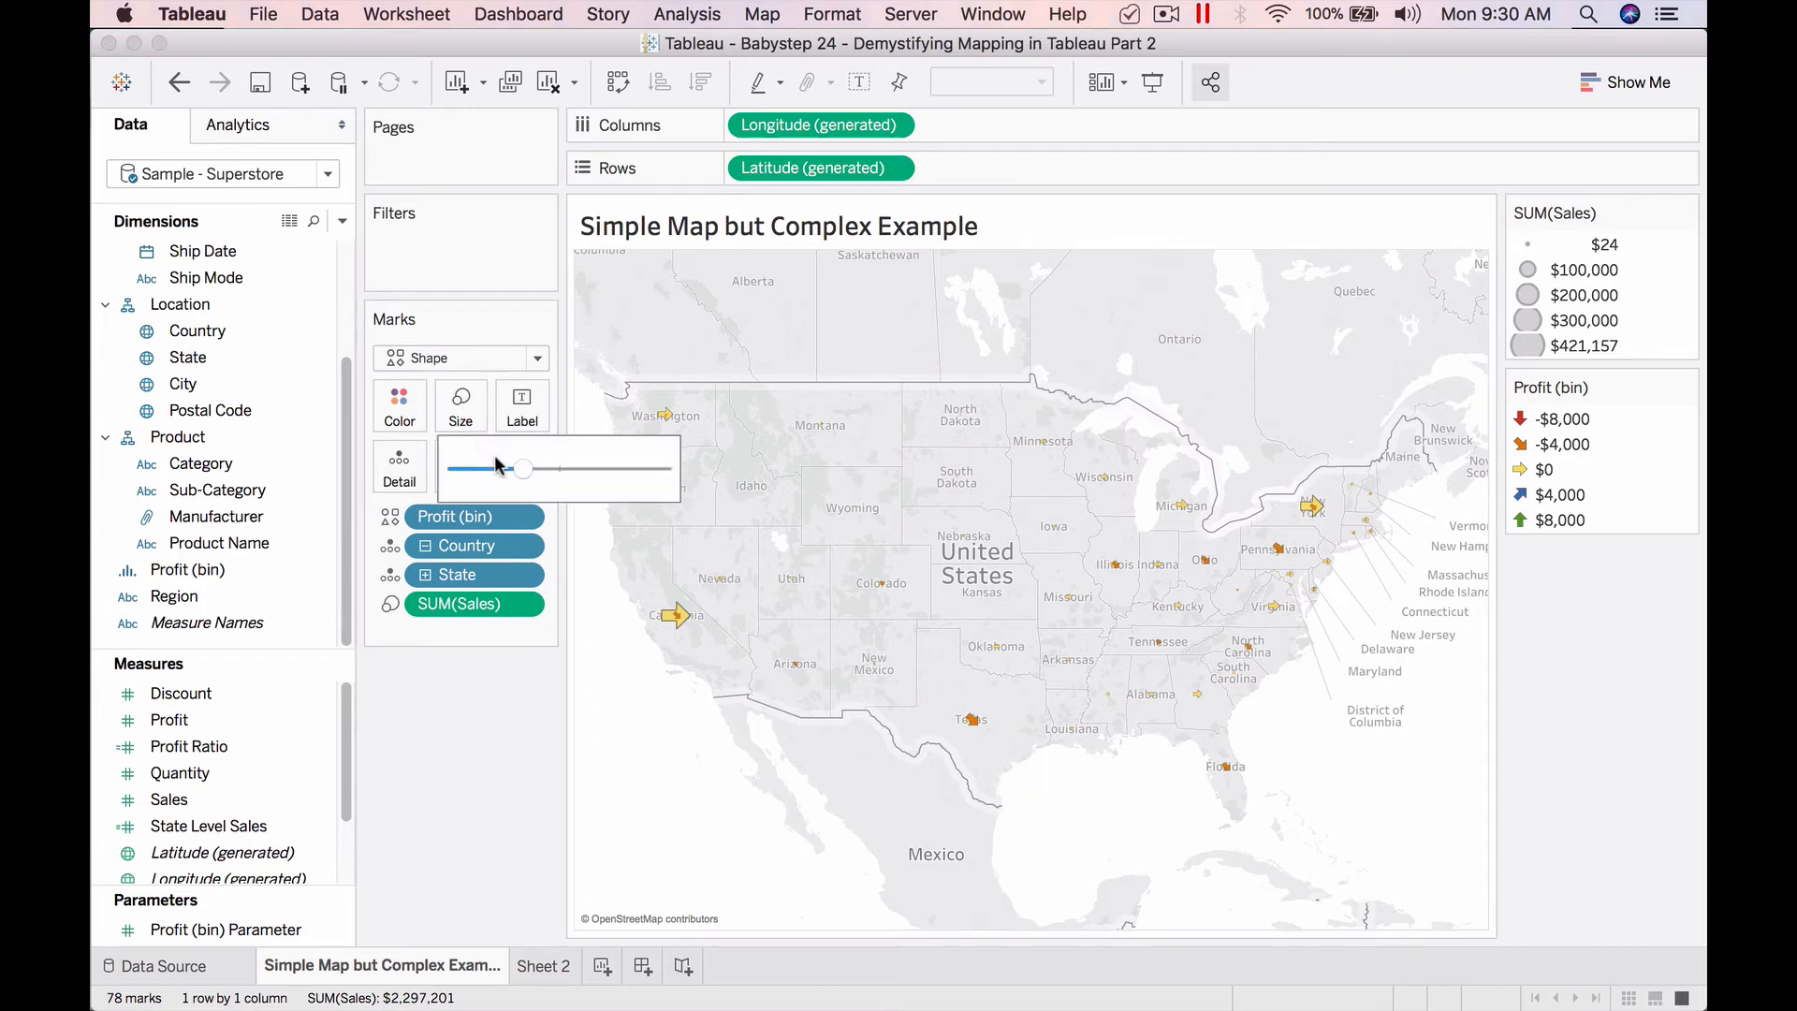
drag(532, 466, 533, 466)
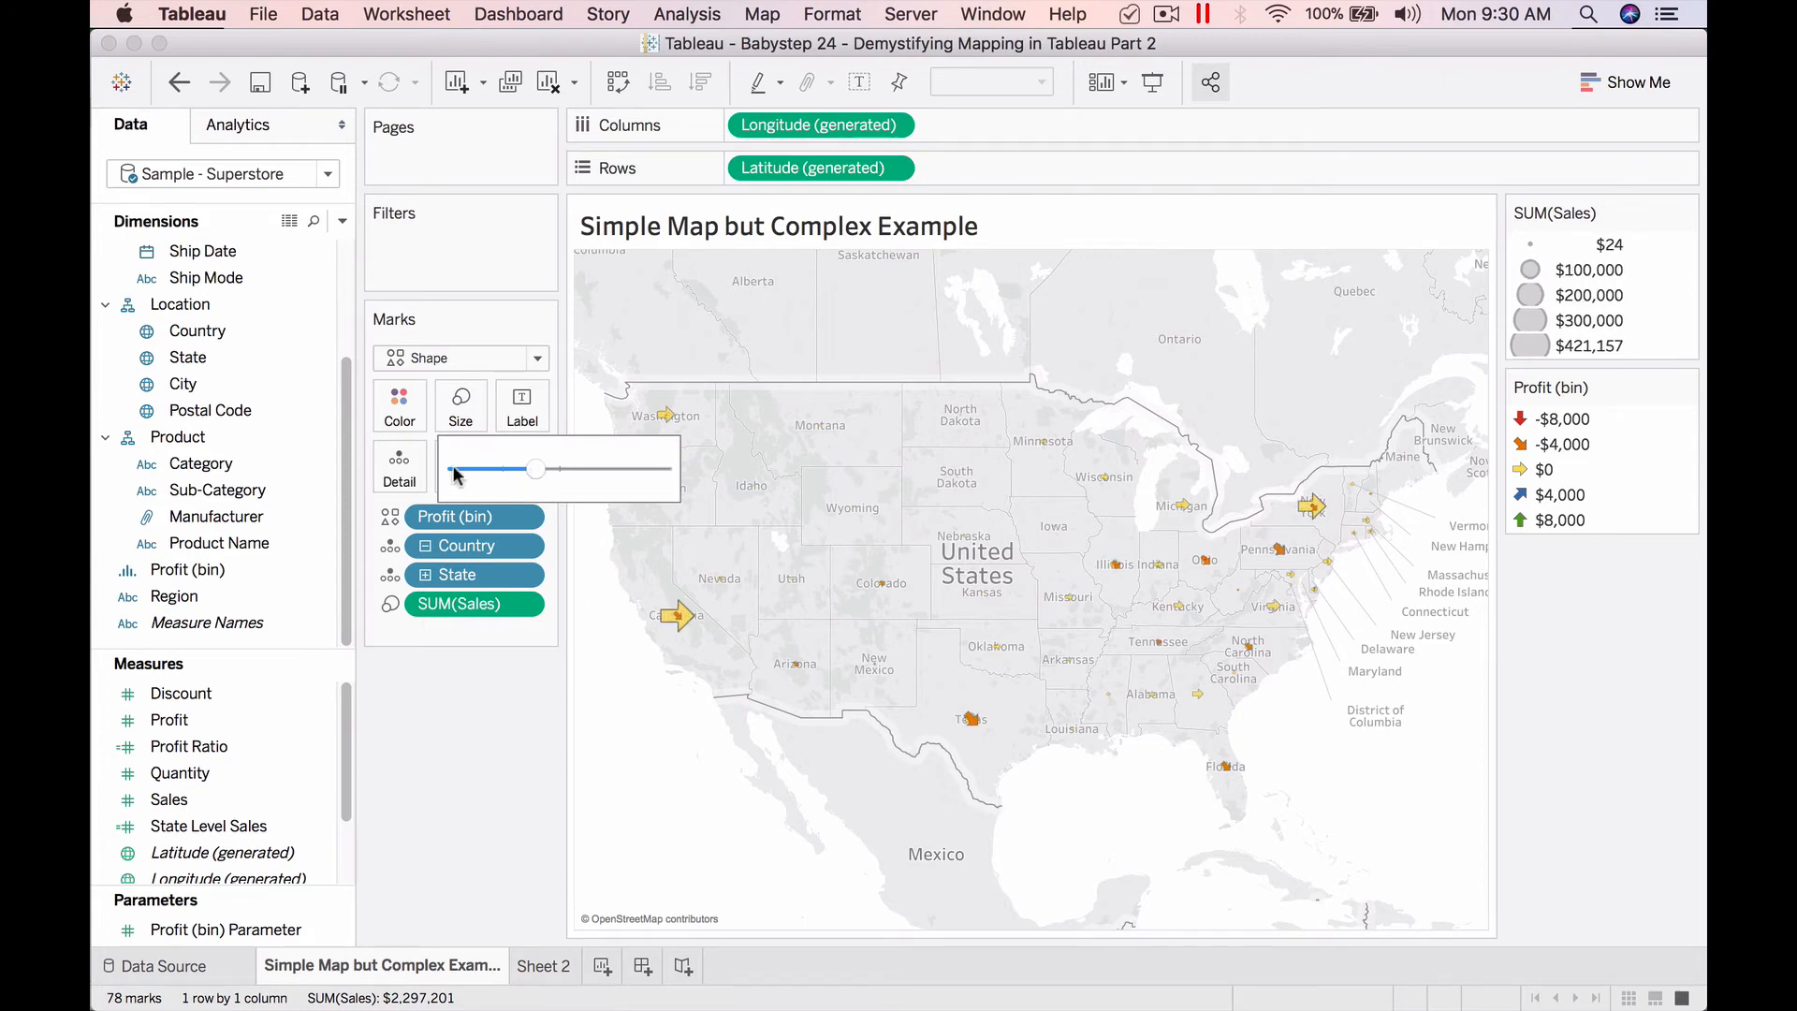
click(400, 405)
click(526, 811)
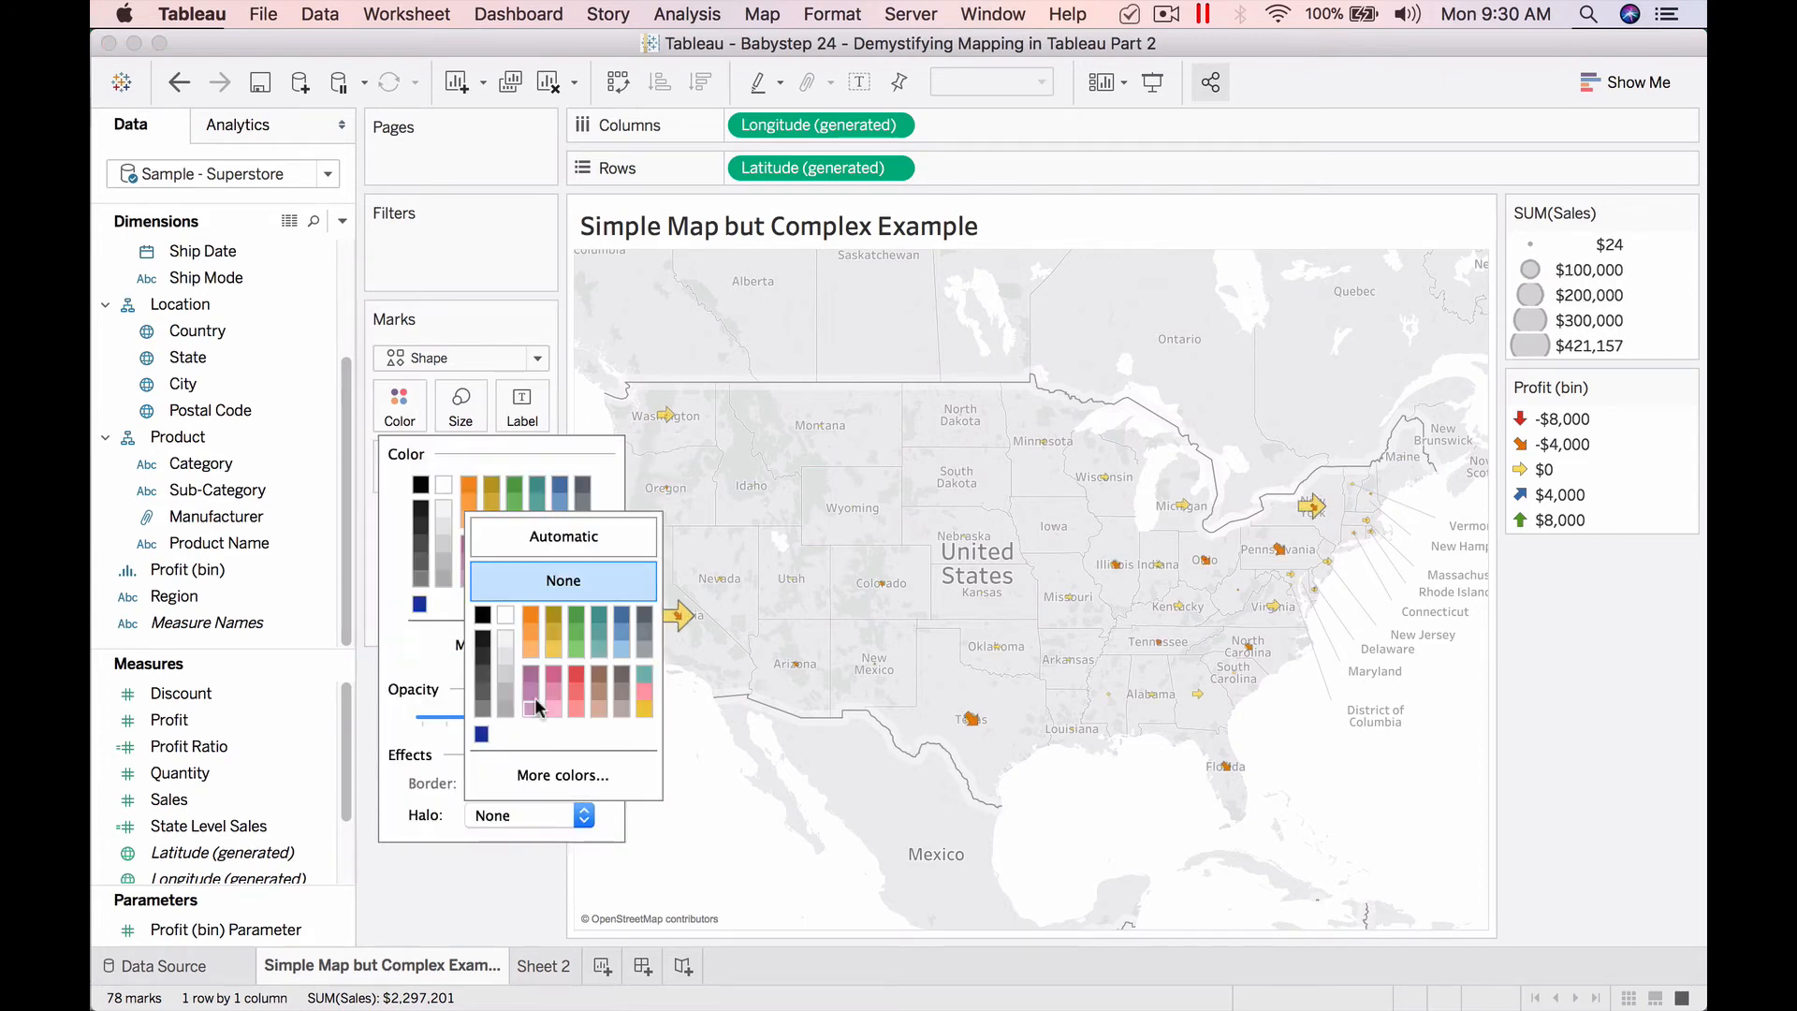
click(535, 633)
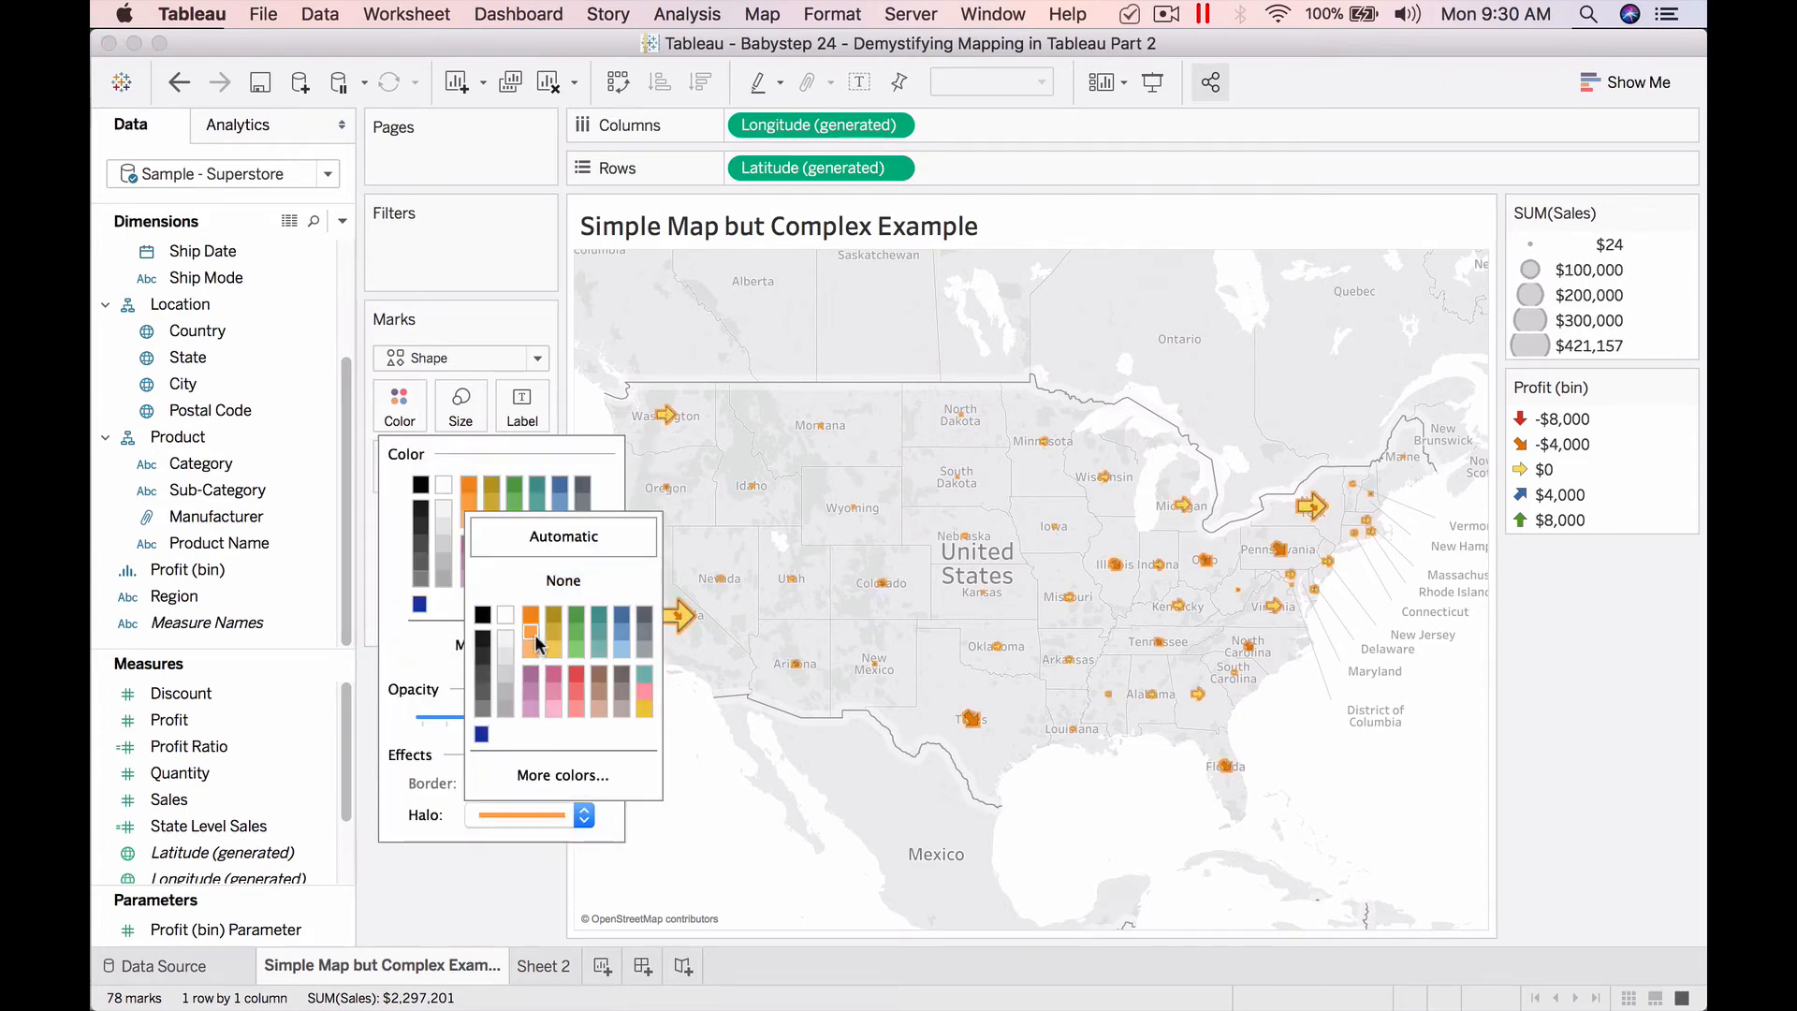
click(483, 866)
Duplicate the Simple Map but Complex Example sheet as a crosstab.
mouse_move(674, 614)
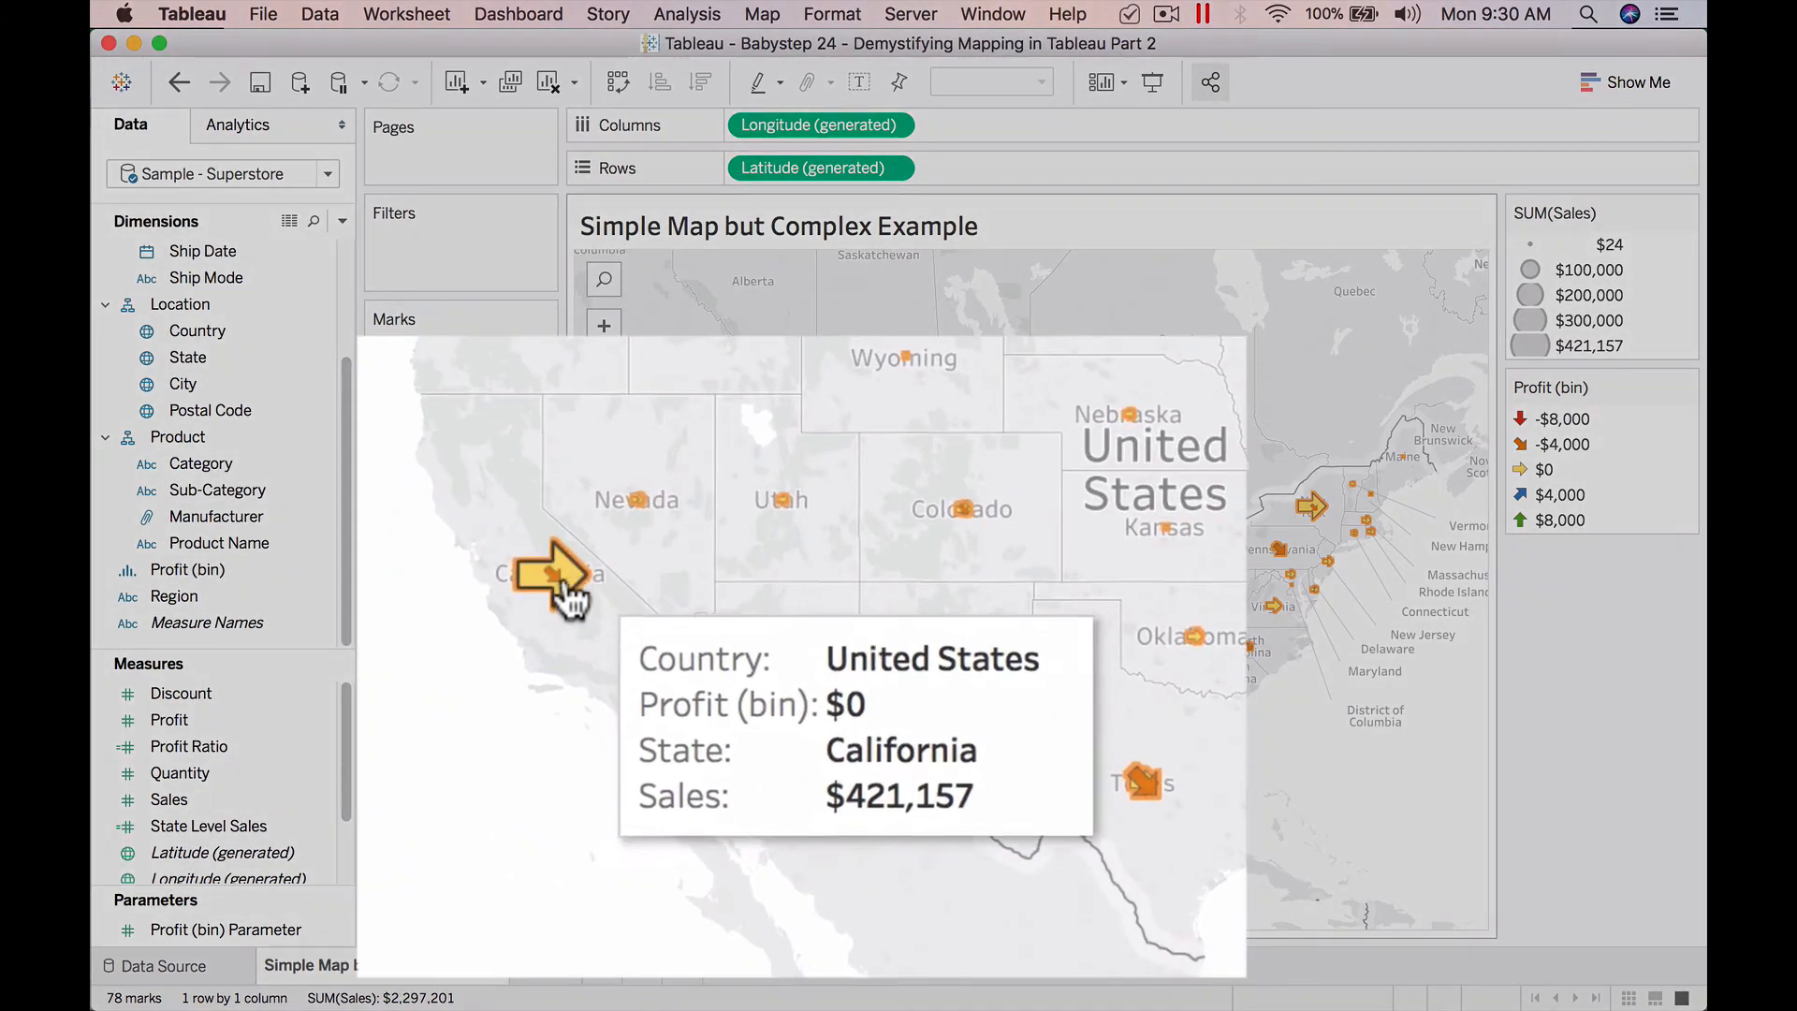
mouse_move(554, 591)
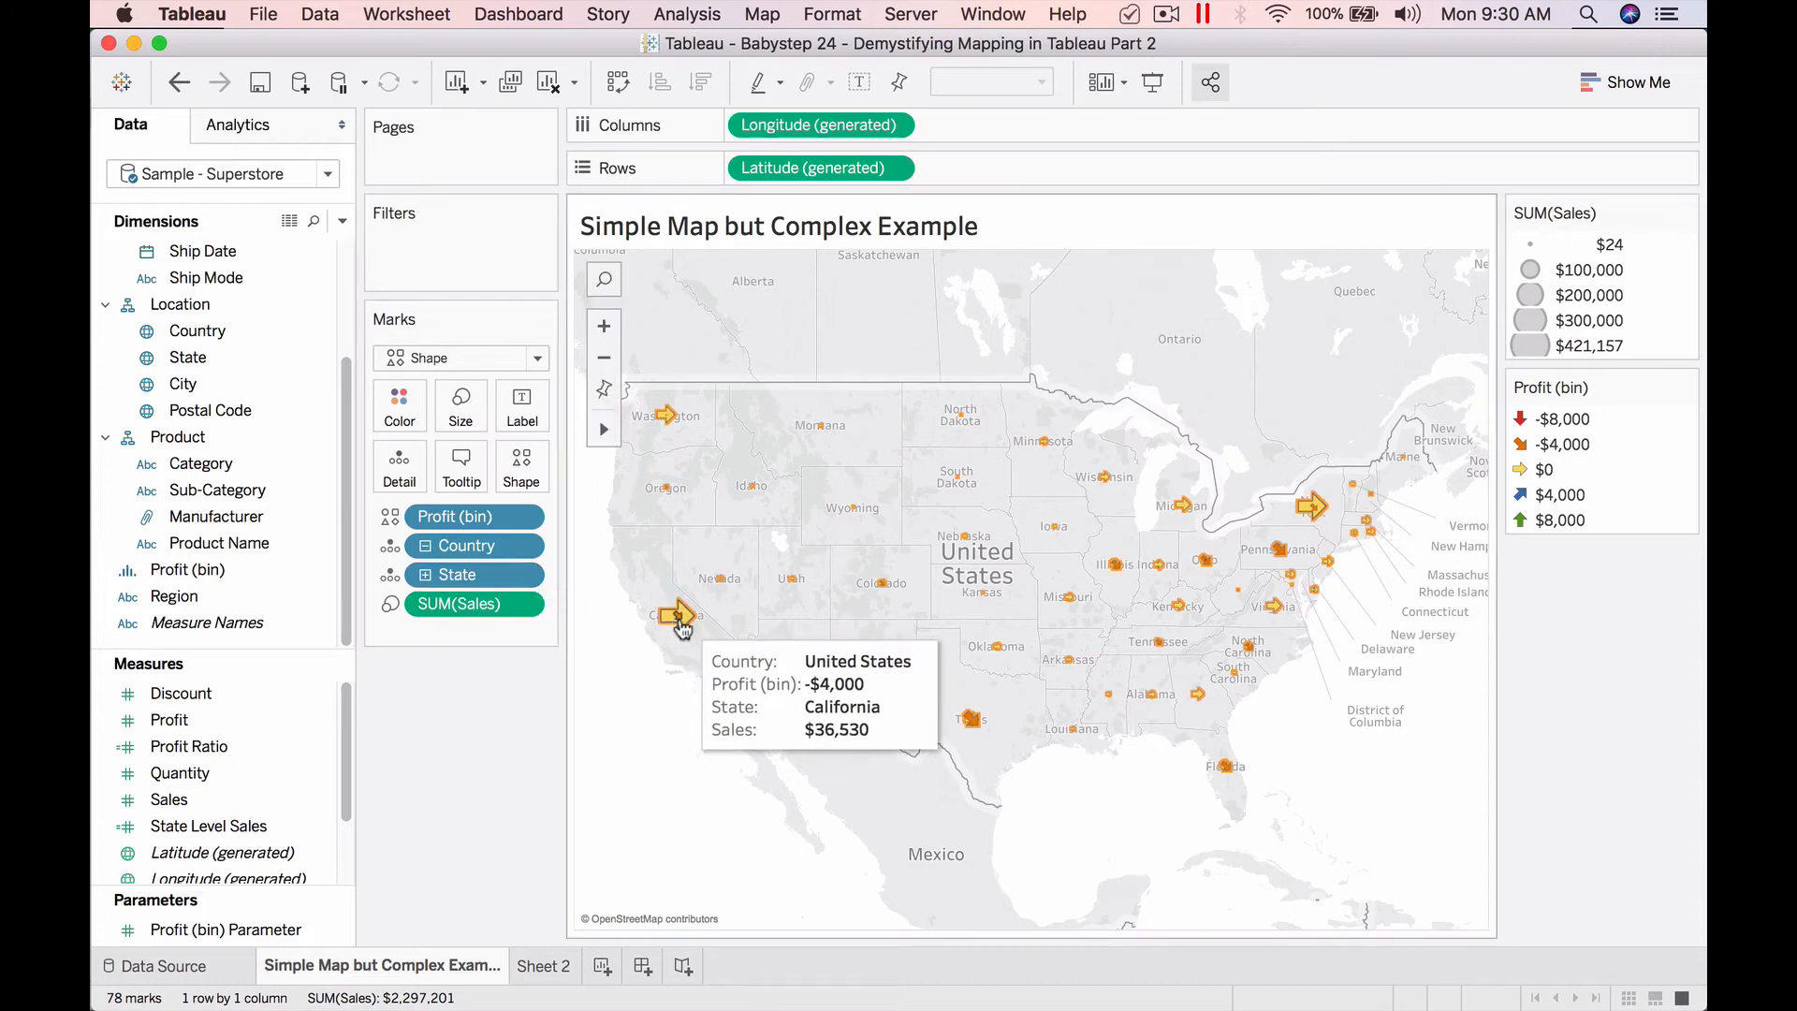
right_click(430, 967)
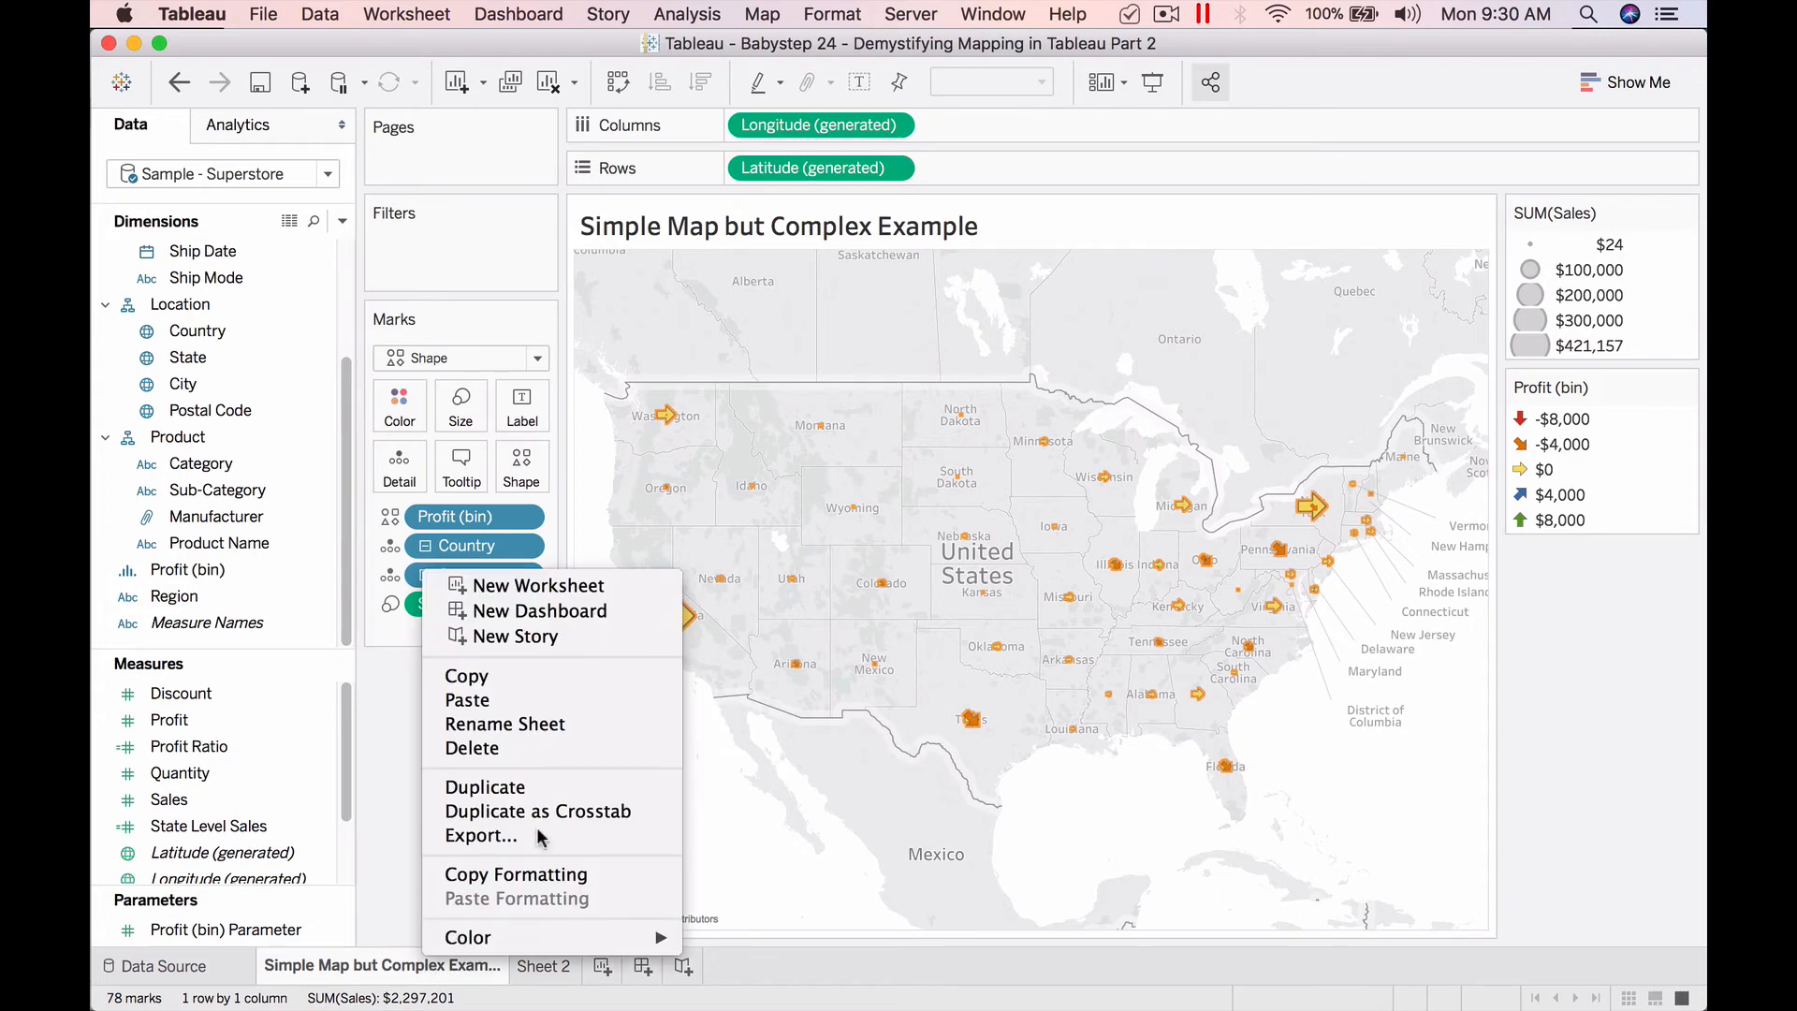
click(565, 817)
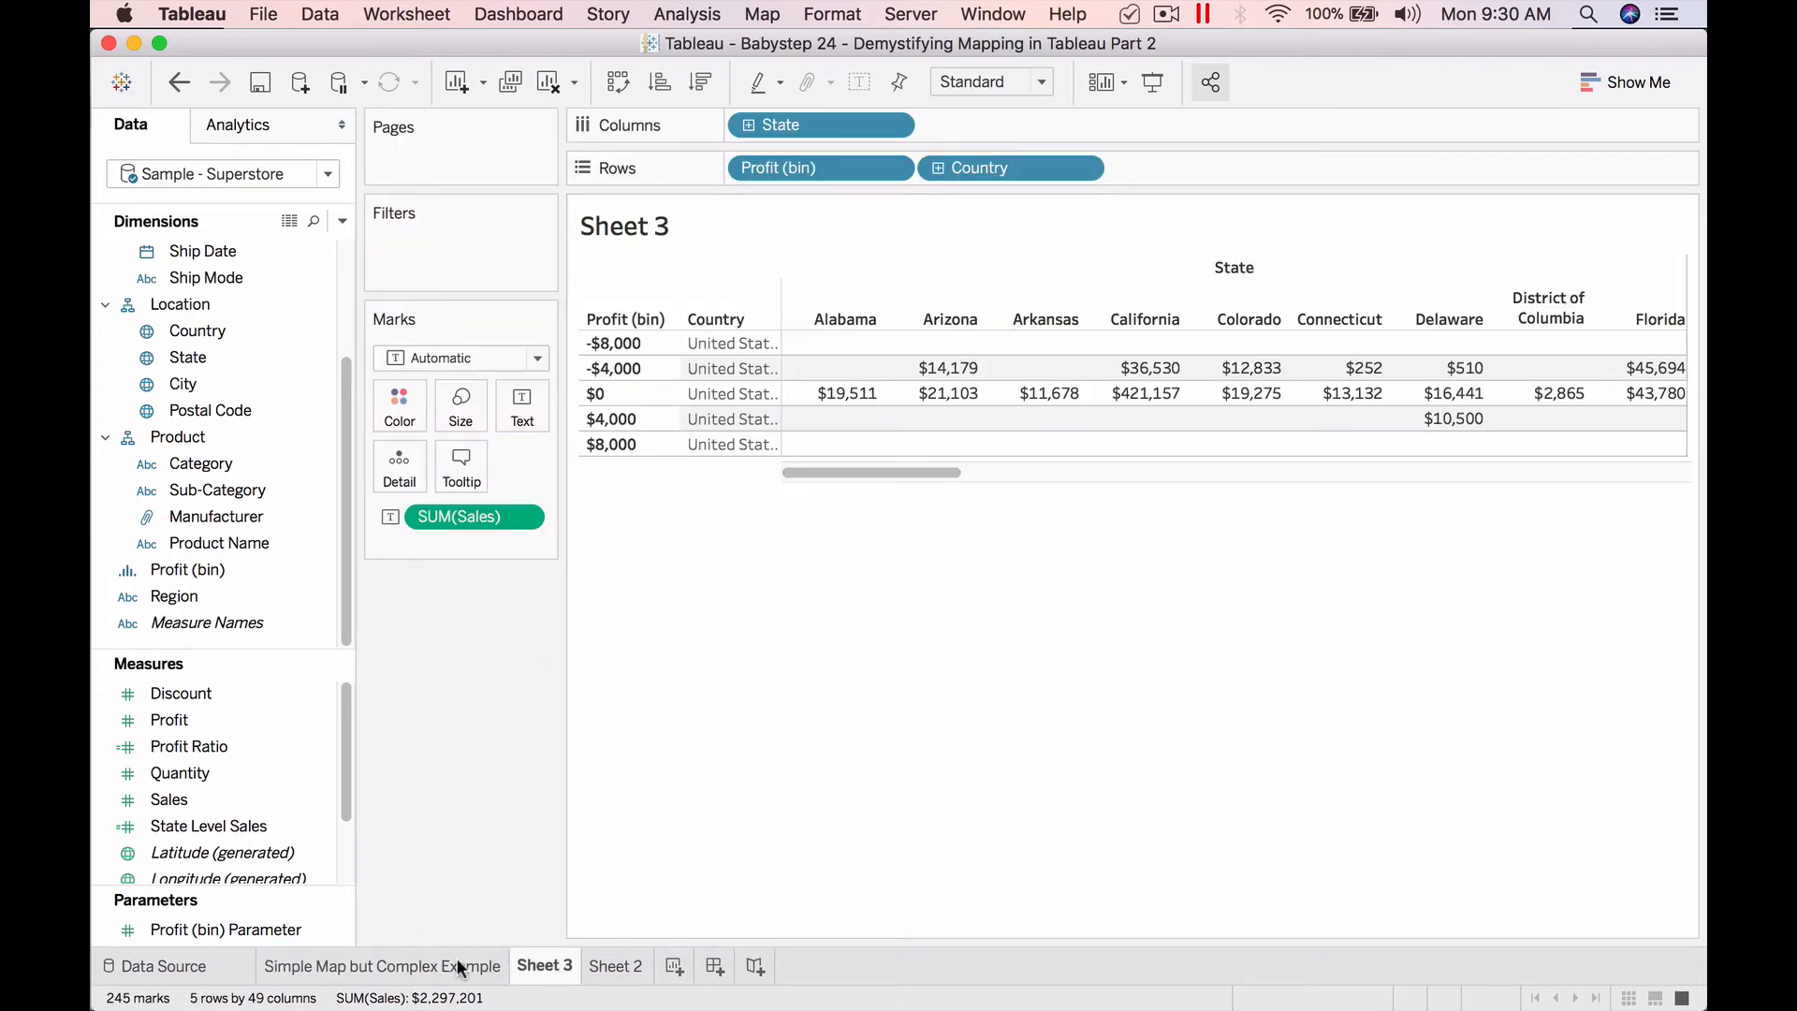
Examine the full underlying data of California's -$4,000 profit bin, showing all fields briefly before returning to the reduced field set.
mouse_move(1190, 379)
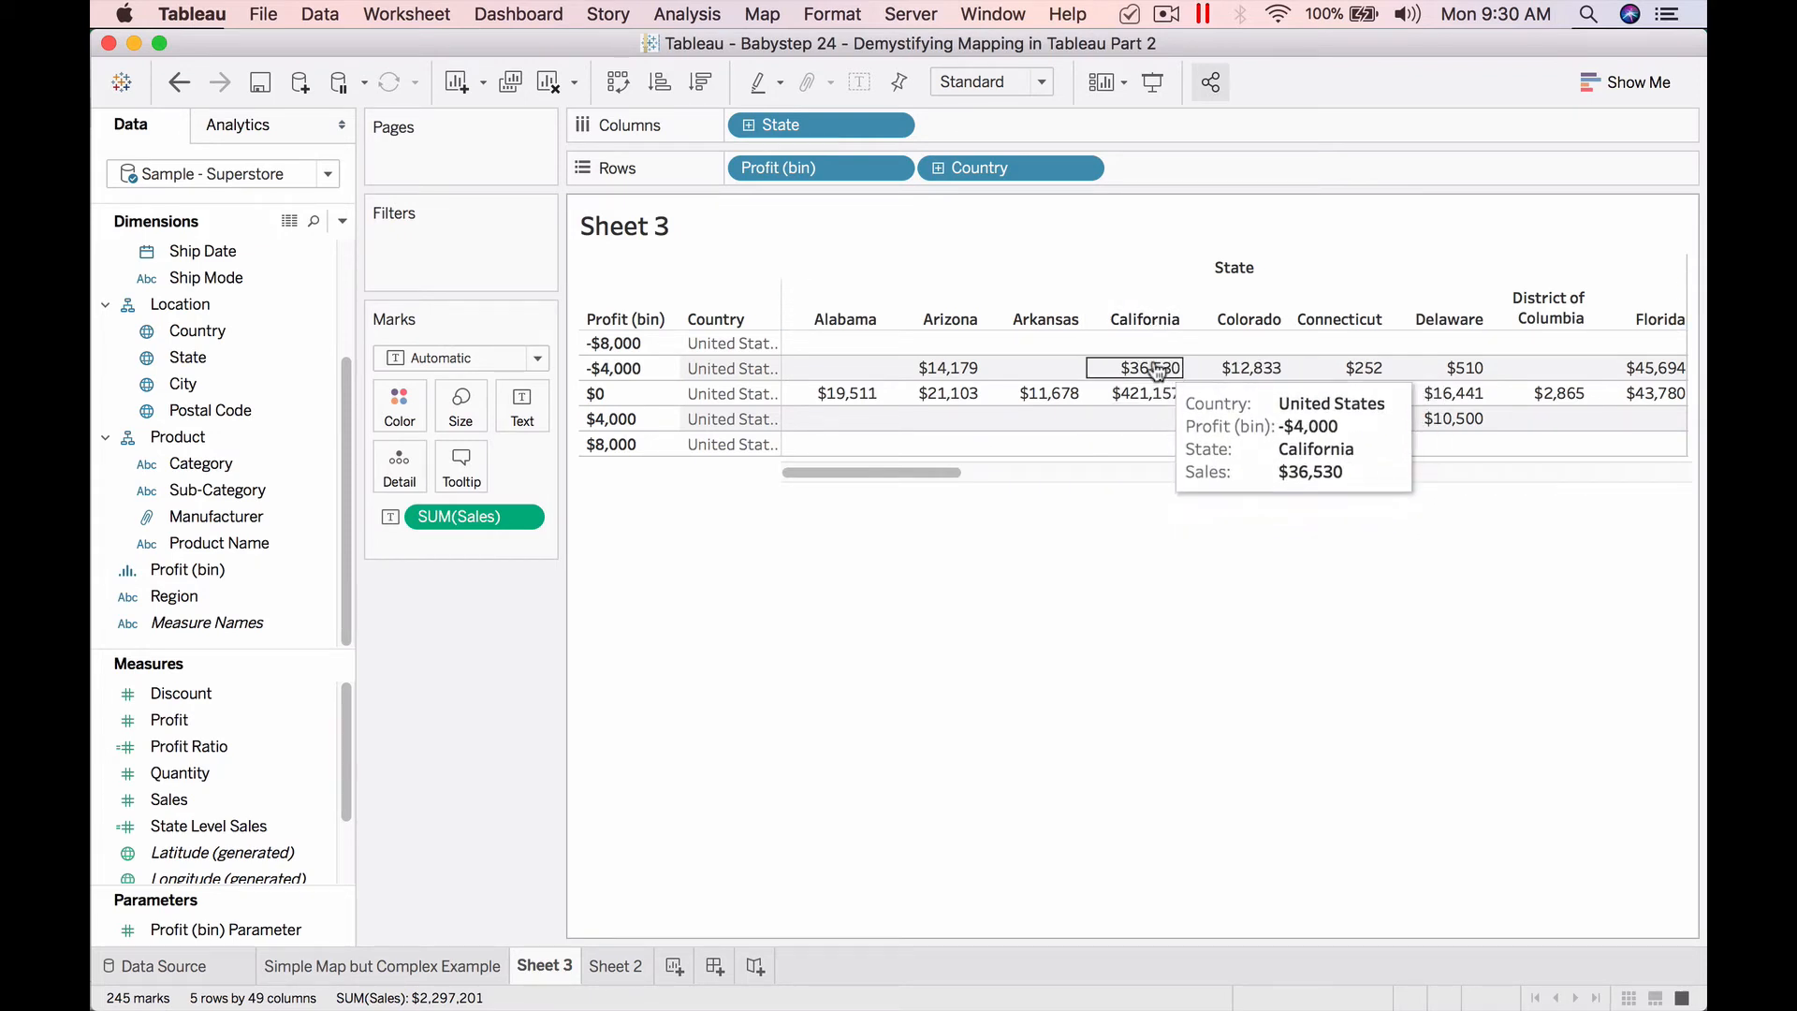
click(1158, 373)
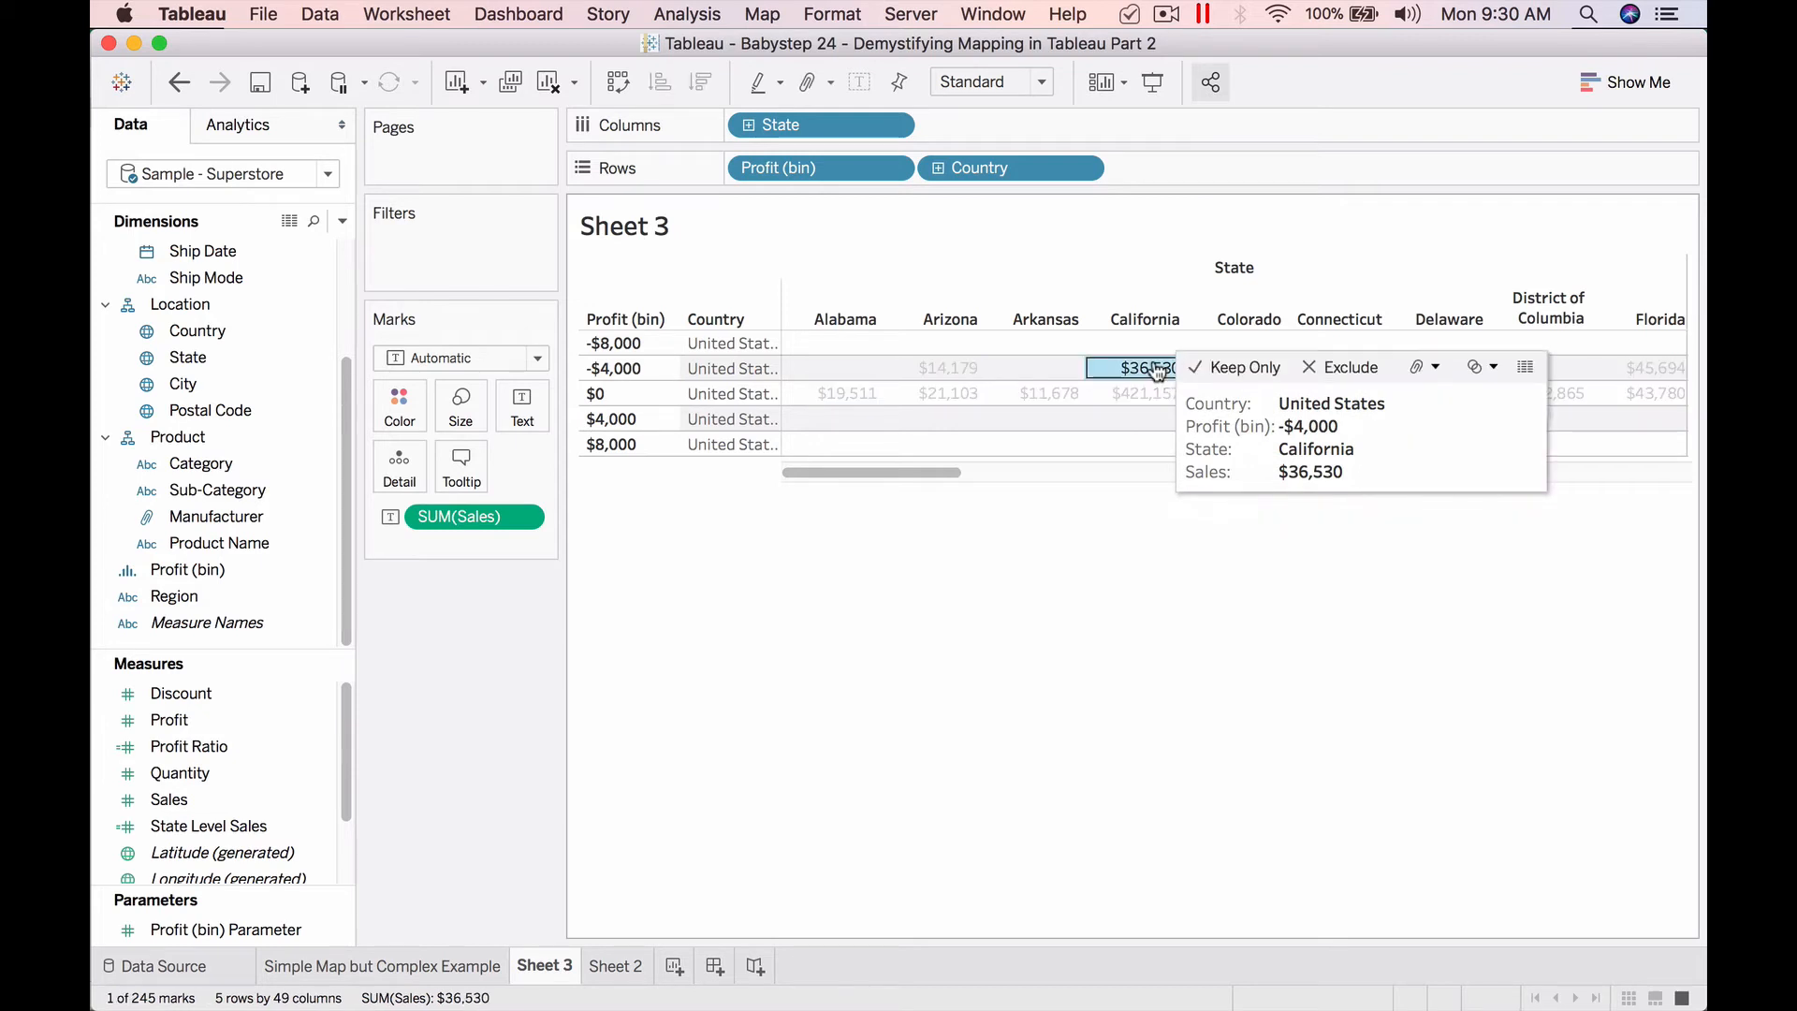
click(1525, 365)
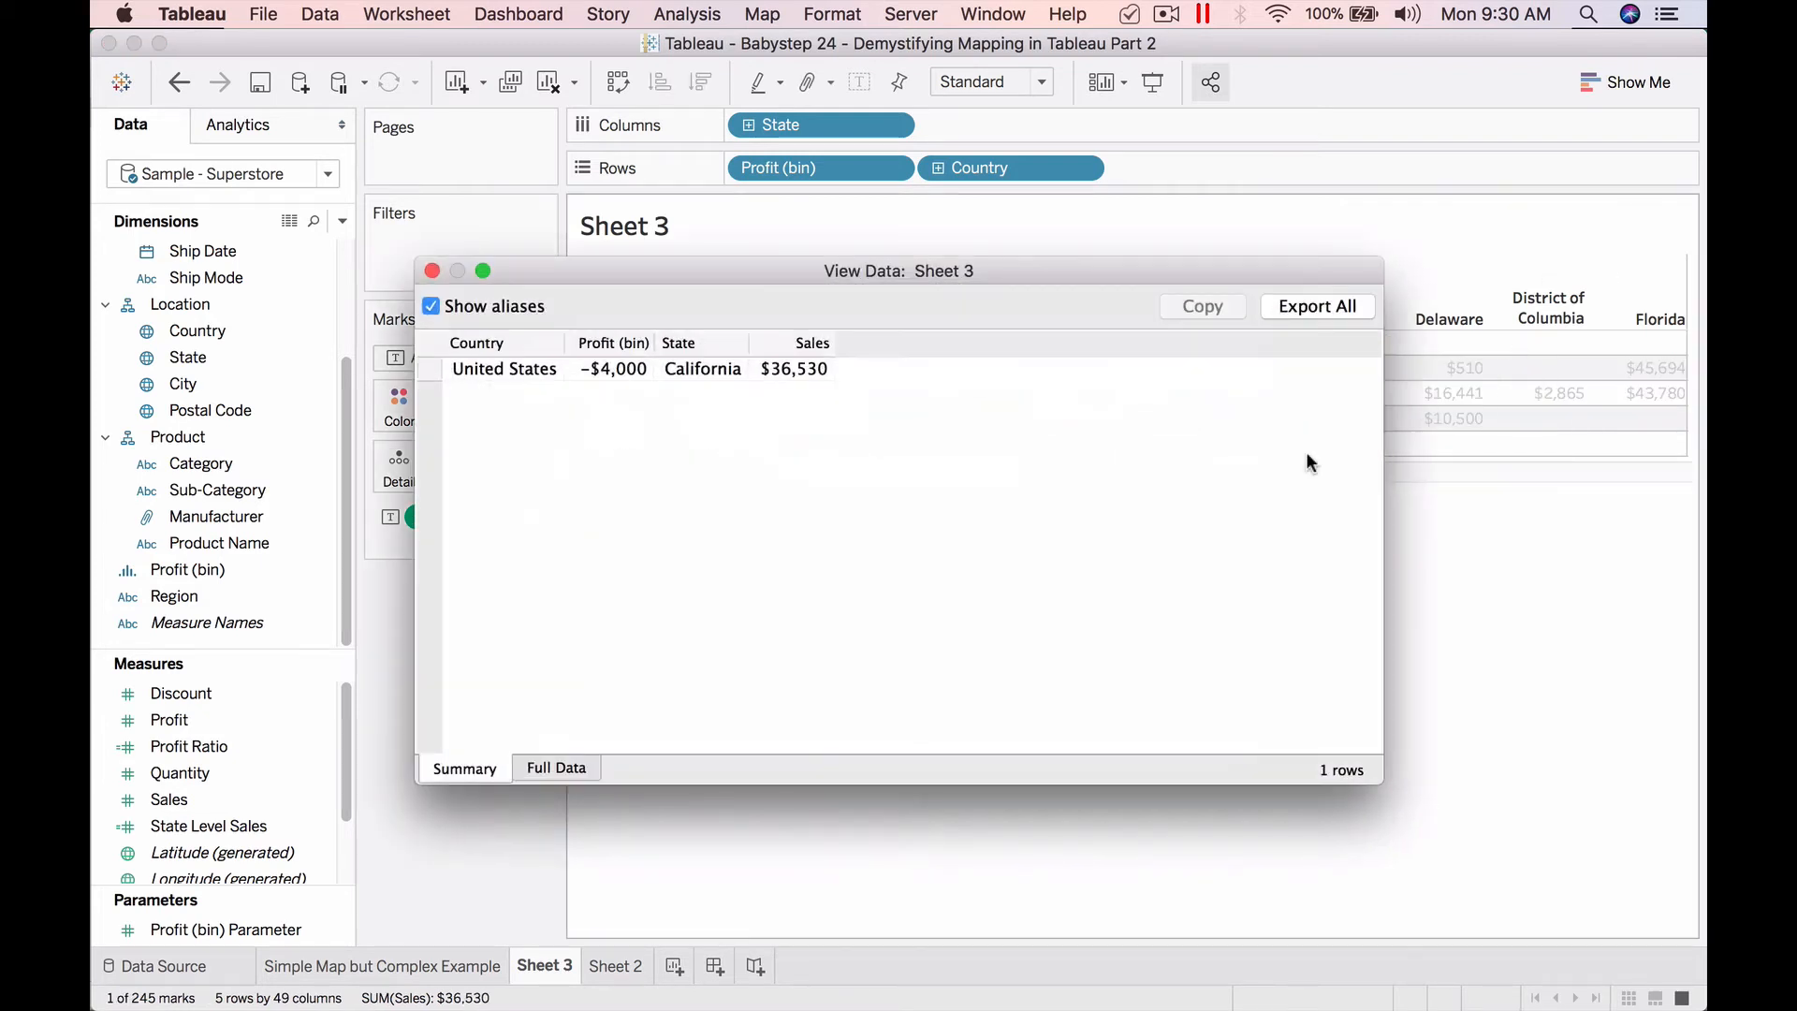
click(576, 769)
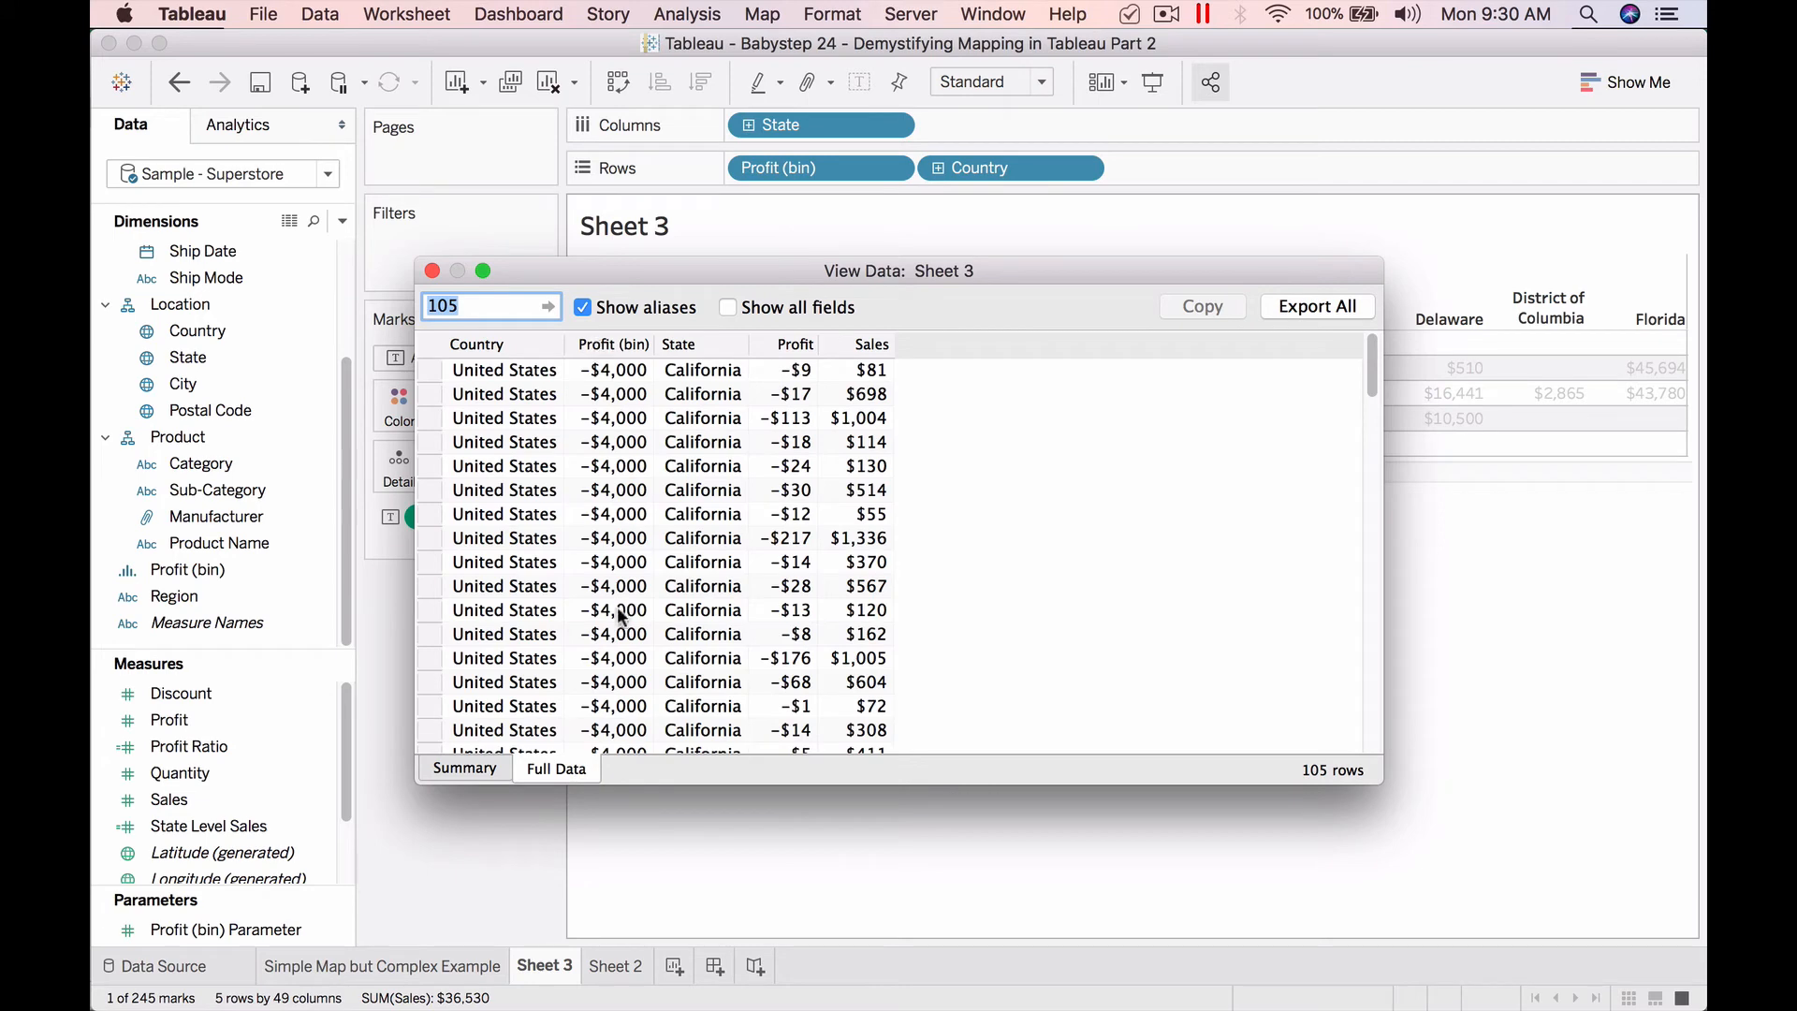
click(730, 308)
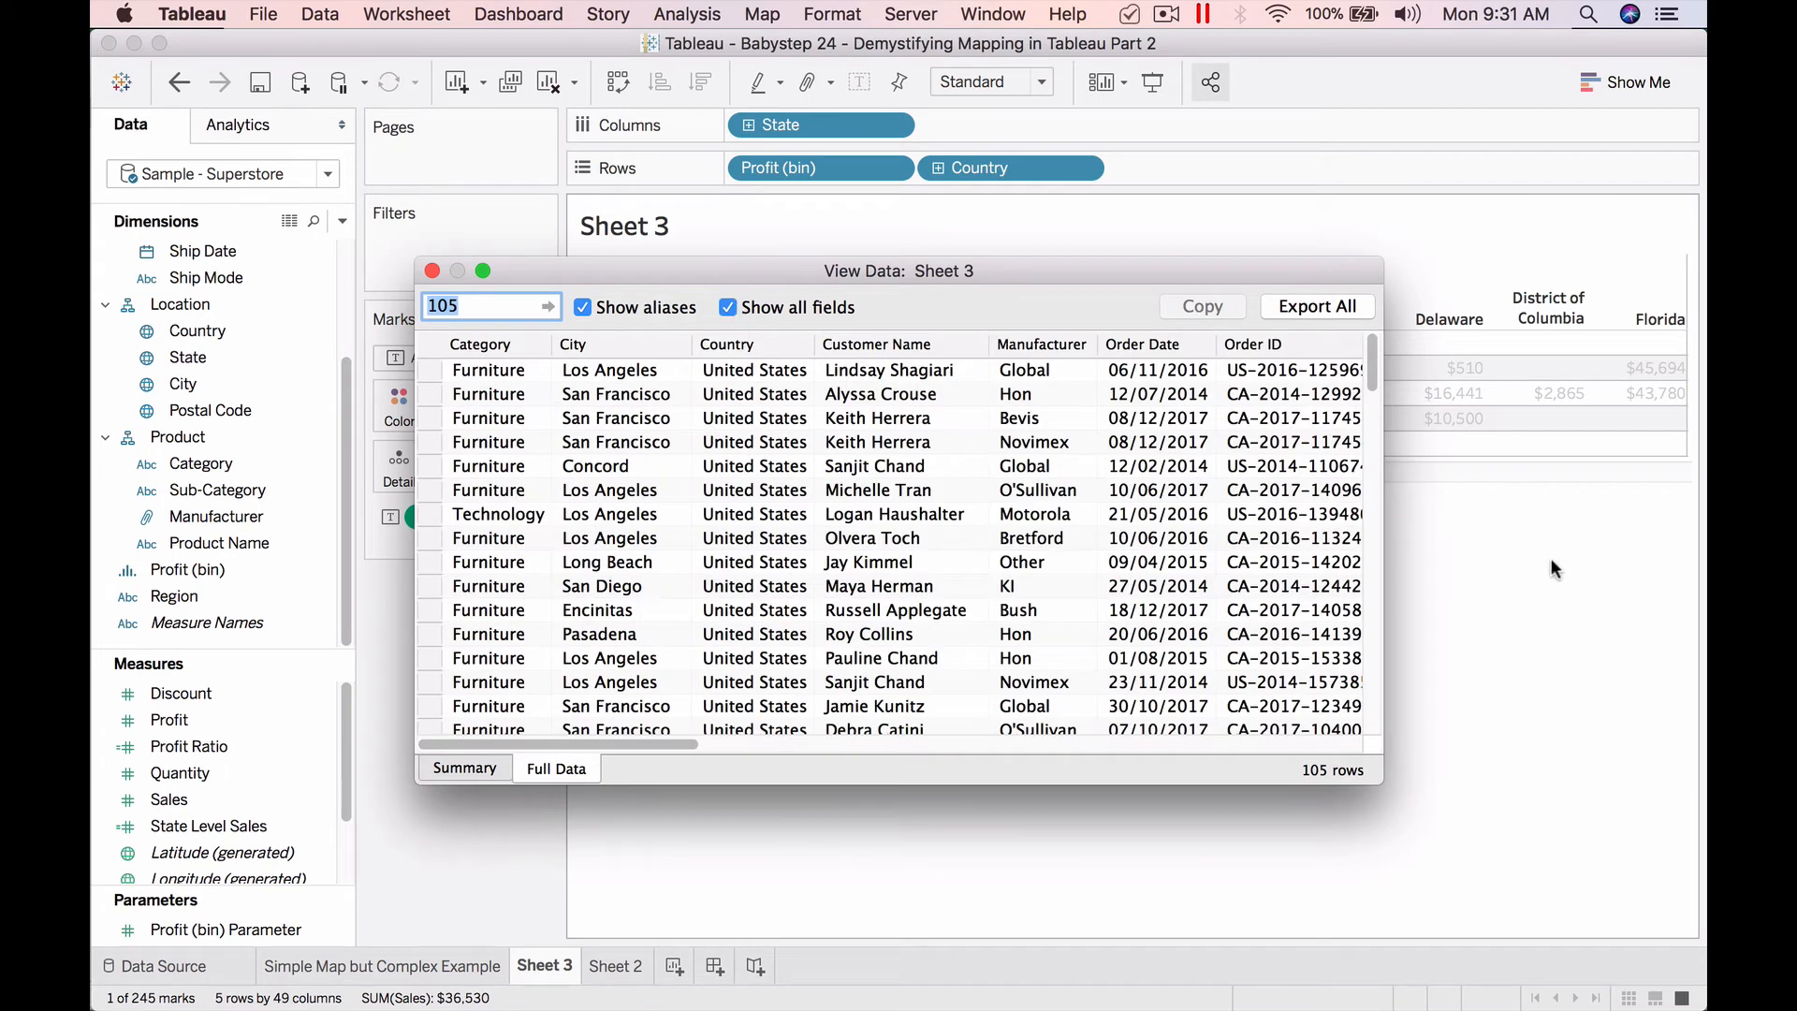
drag(1372, 367, 1374, 586)
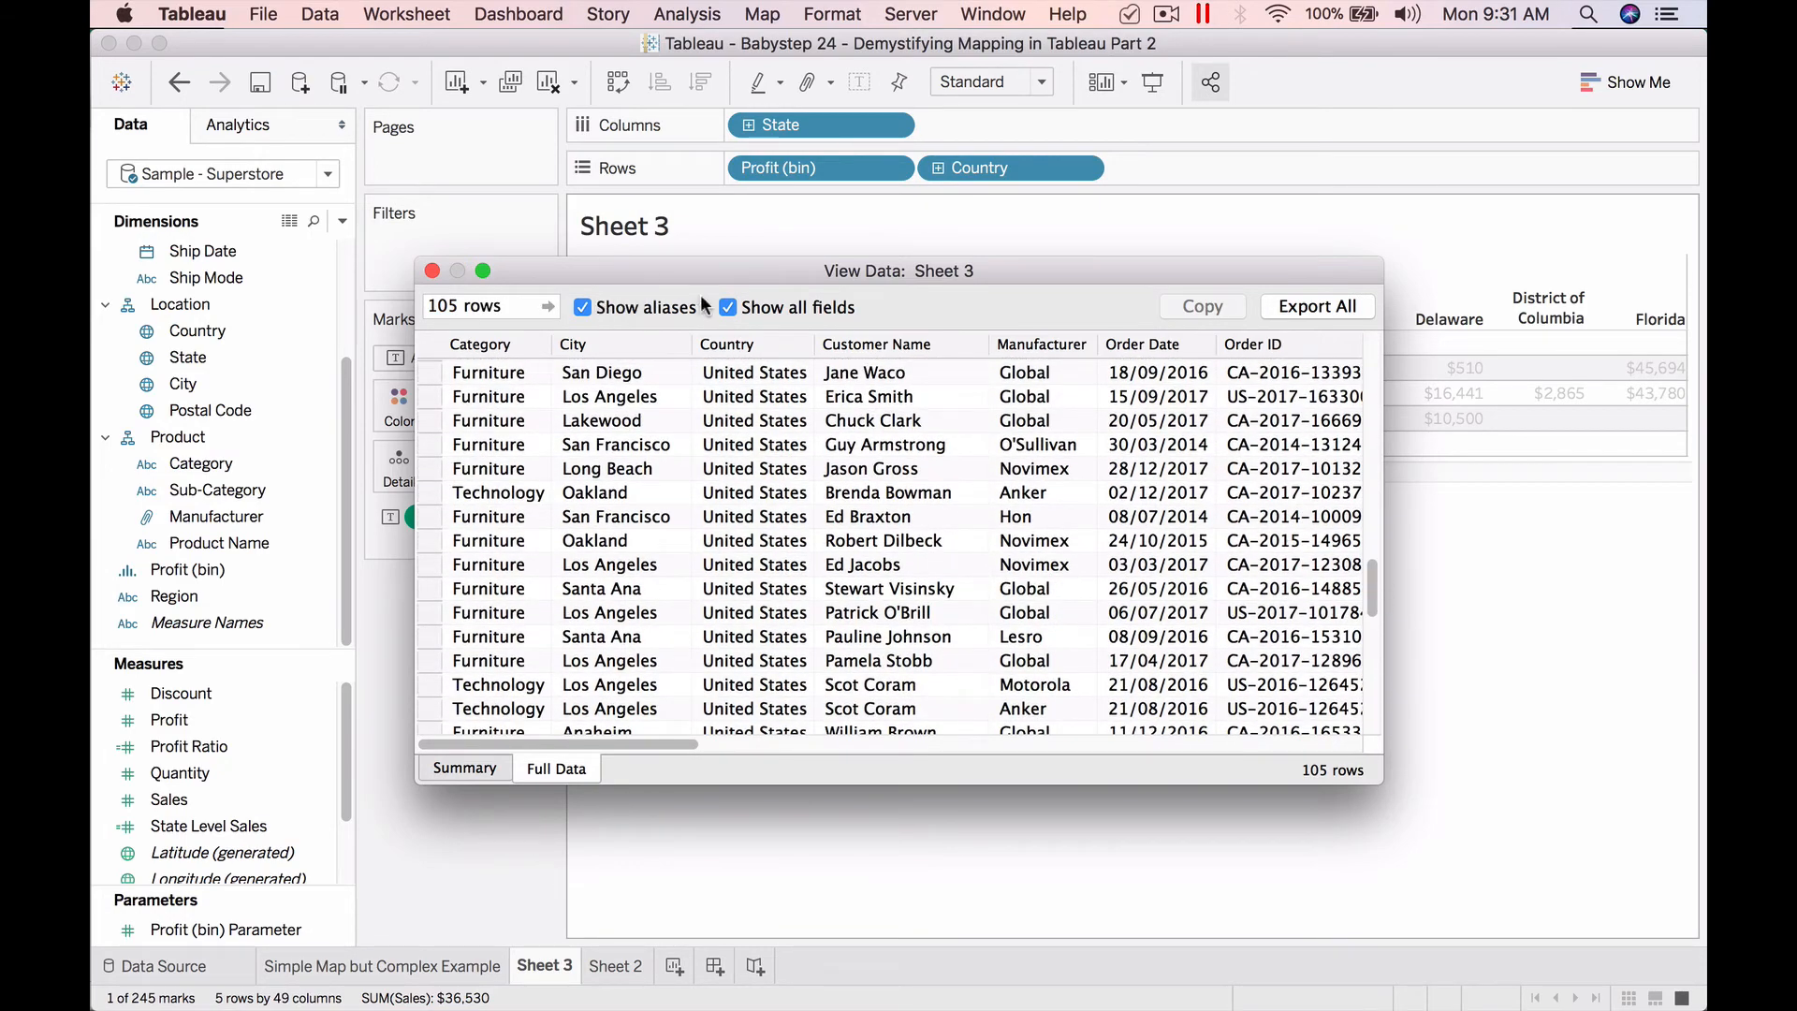
click(728, 307)
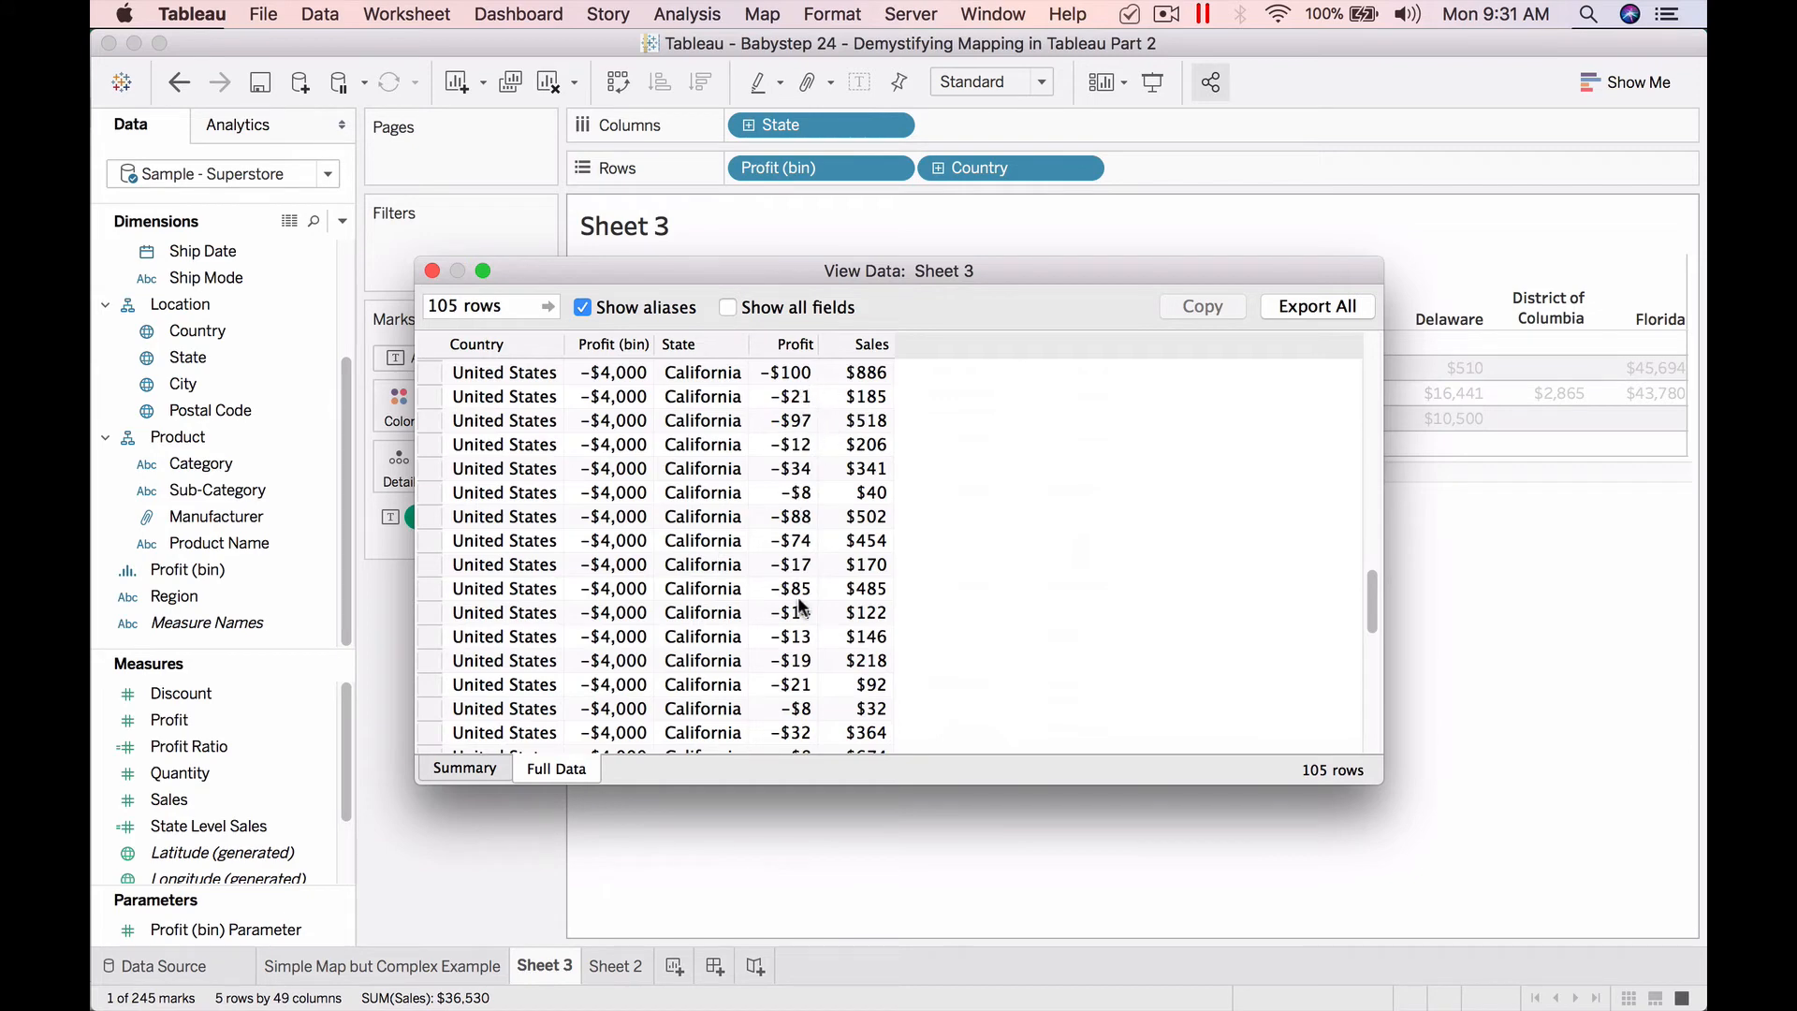
Review the remaining full data rows of California's -$4,000 profit bin and close the underlying data.
scroll(800, 600, down, 5)
scroll(801, 600, down, 1)
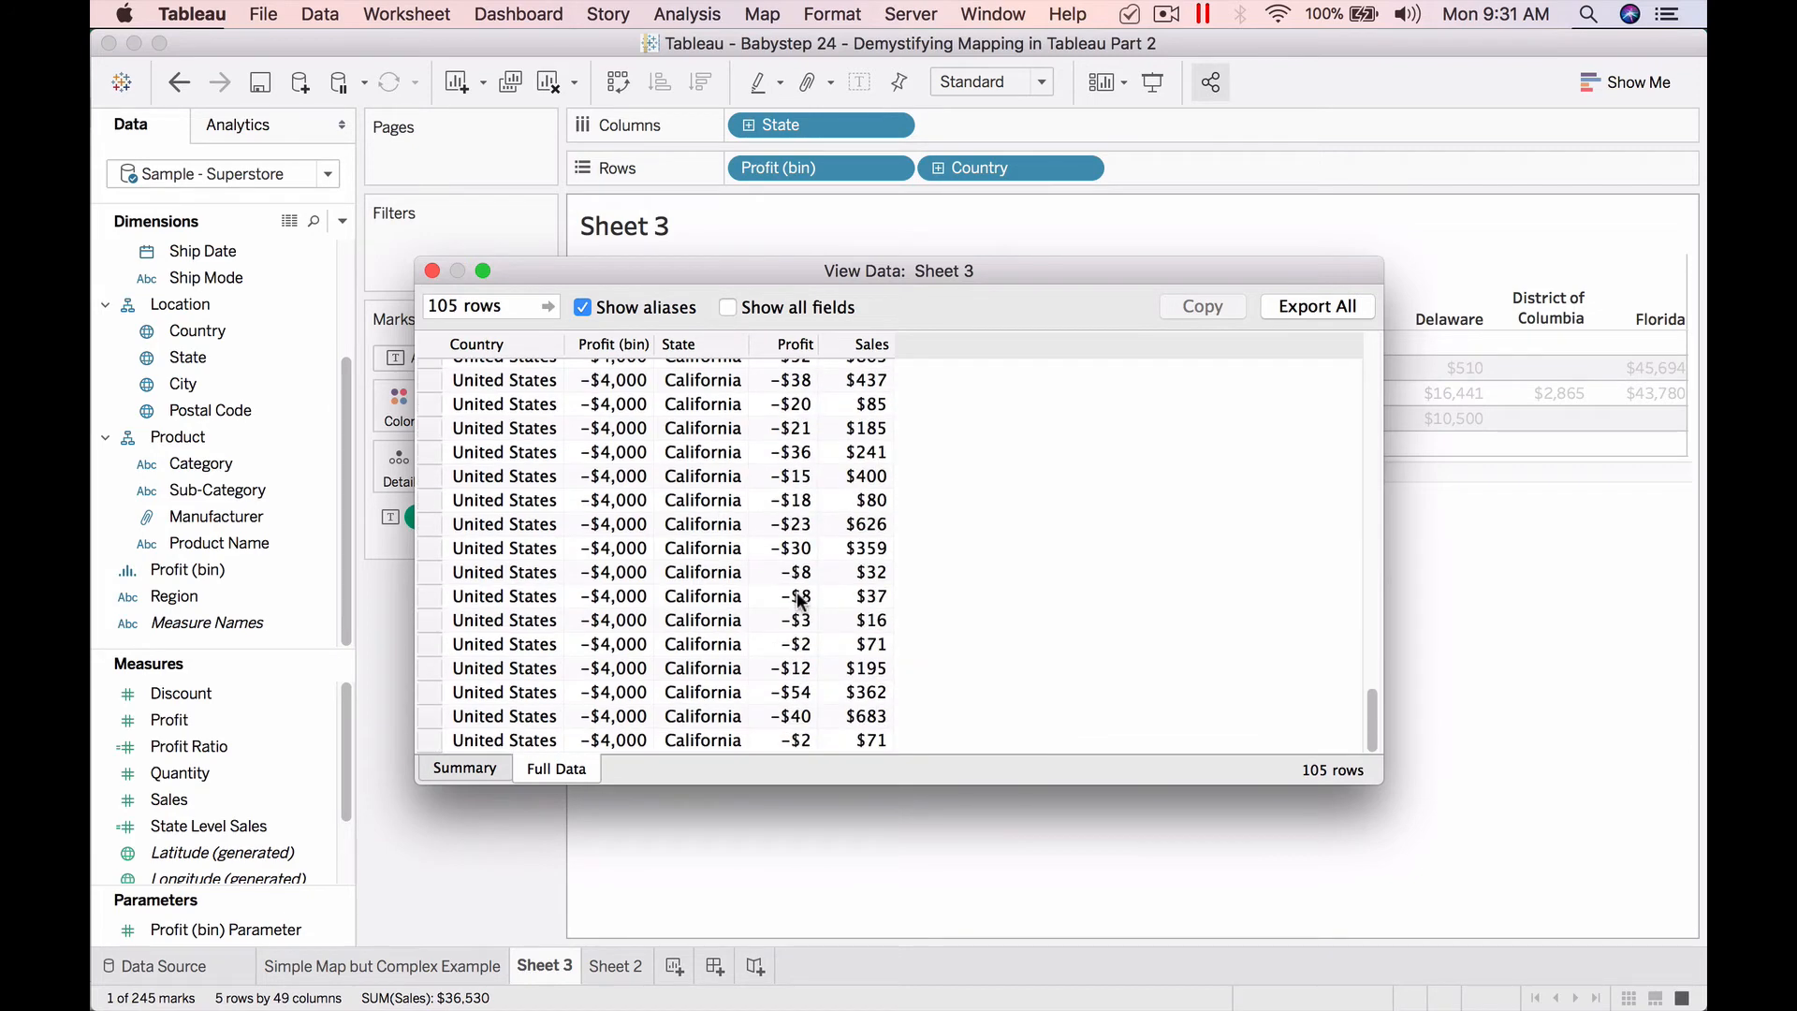
click(432, 270)
Examine the full underlying data of California's $0 profit bin, then return to the Simple Map but Complex Example sheet.
mouse_move(1144, 379)
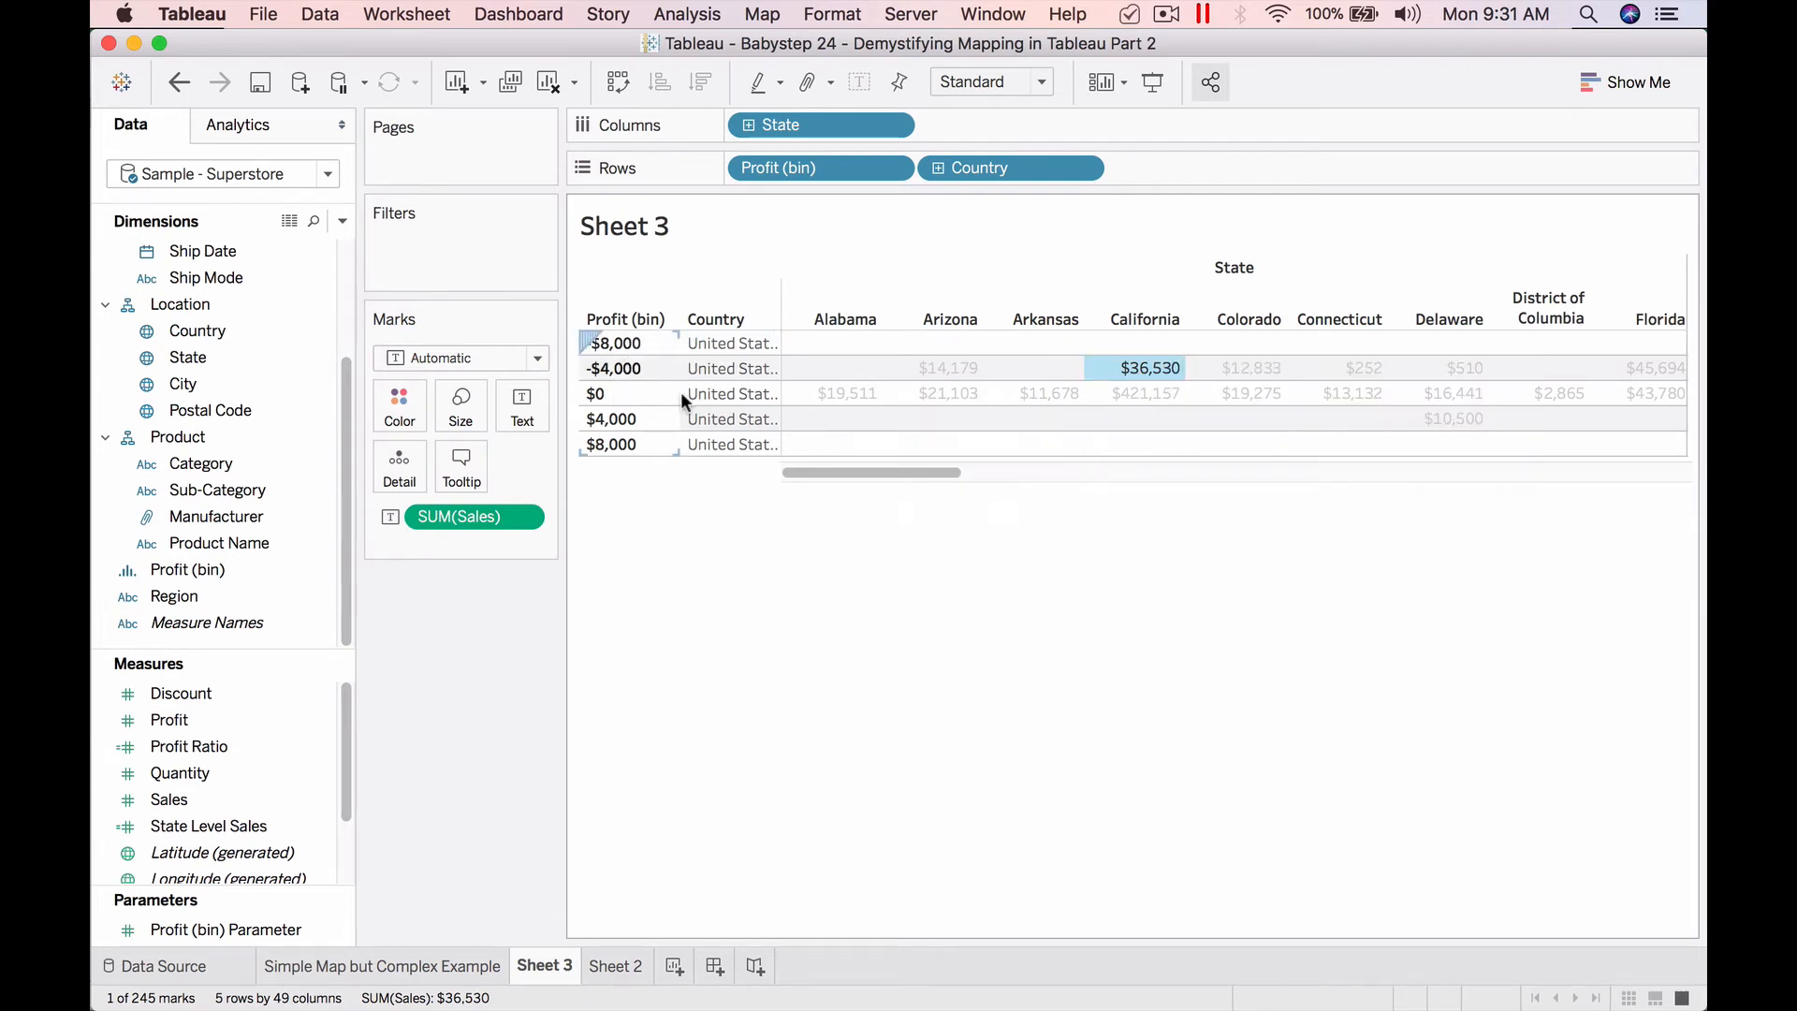
click(1139, 401)
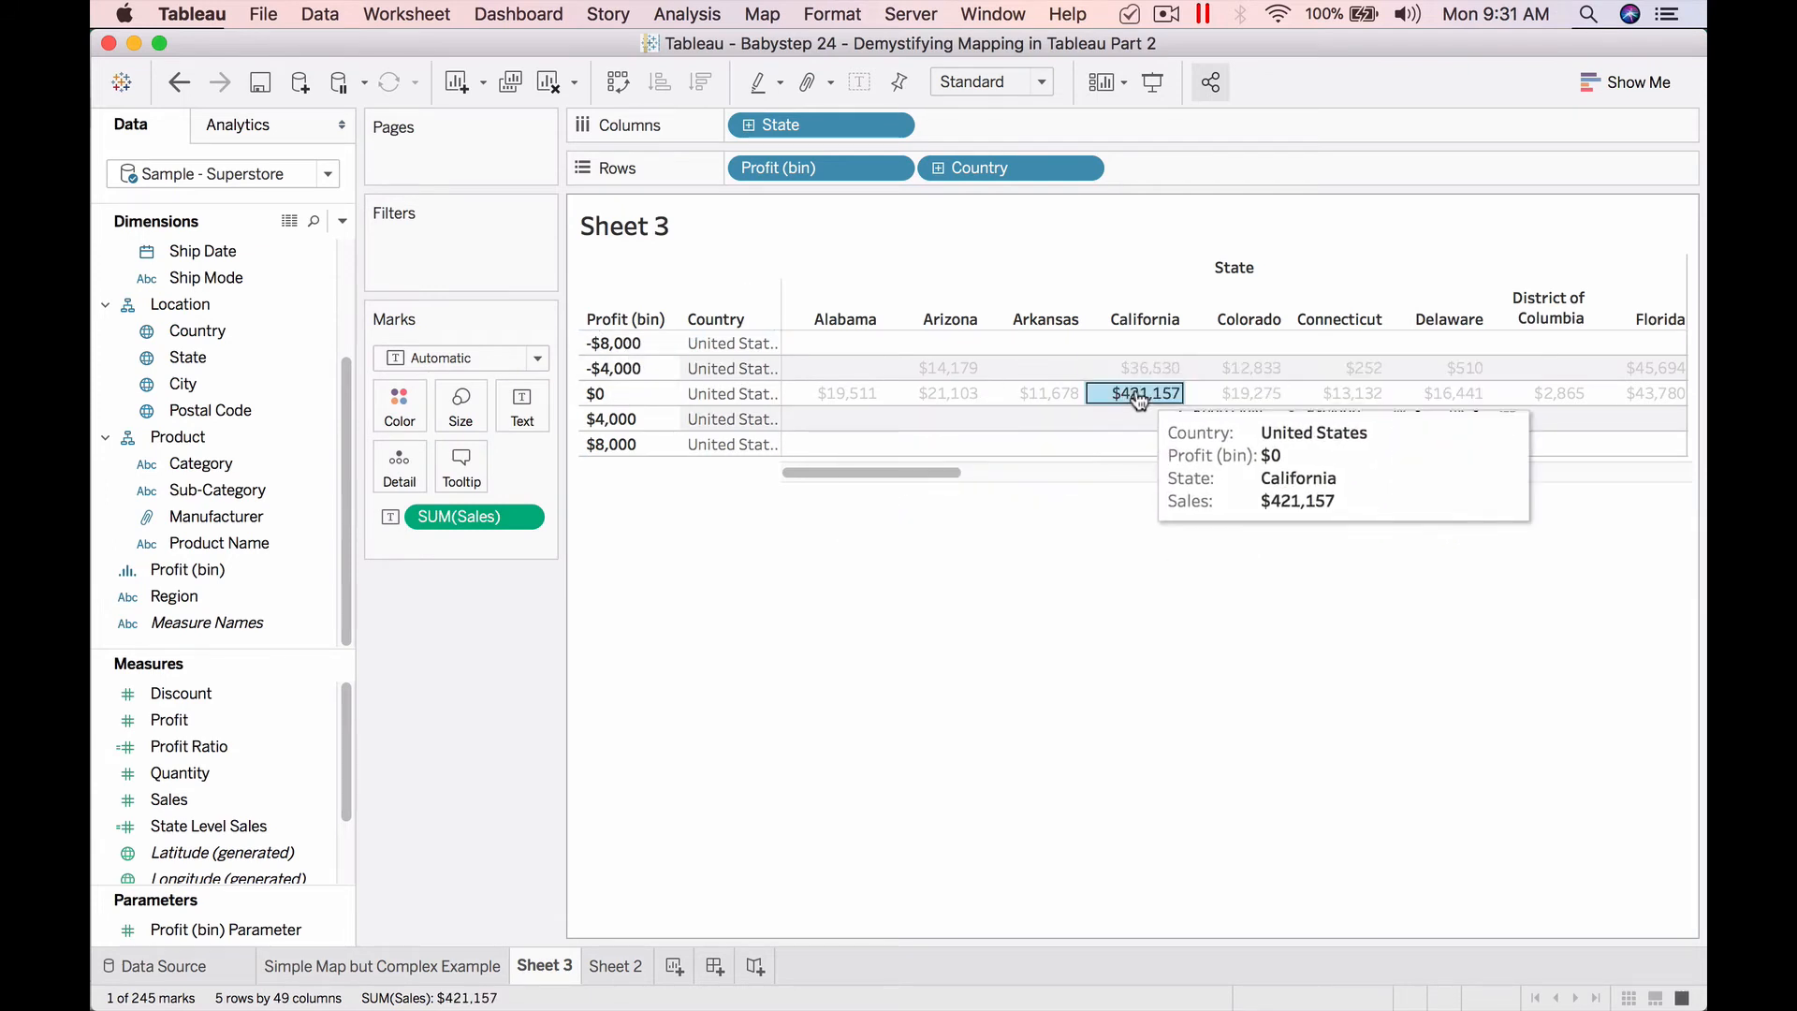
click(1489, 389)
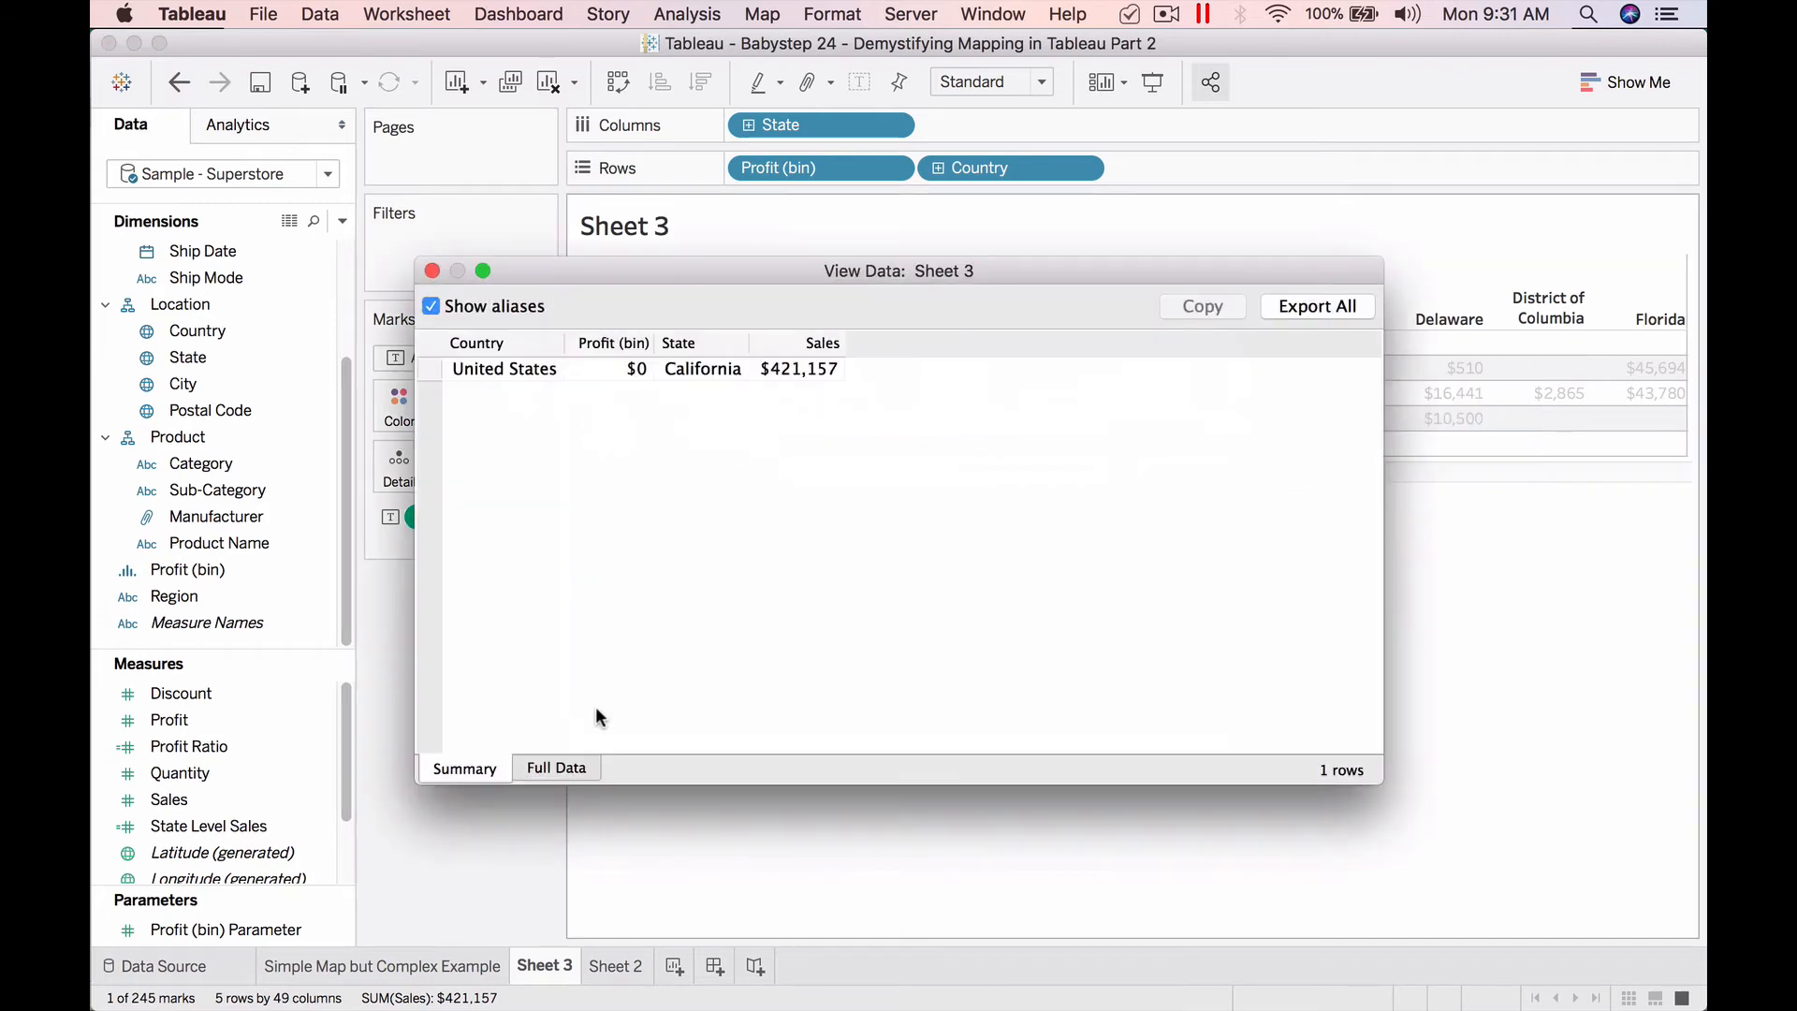
click(560, 769)
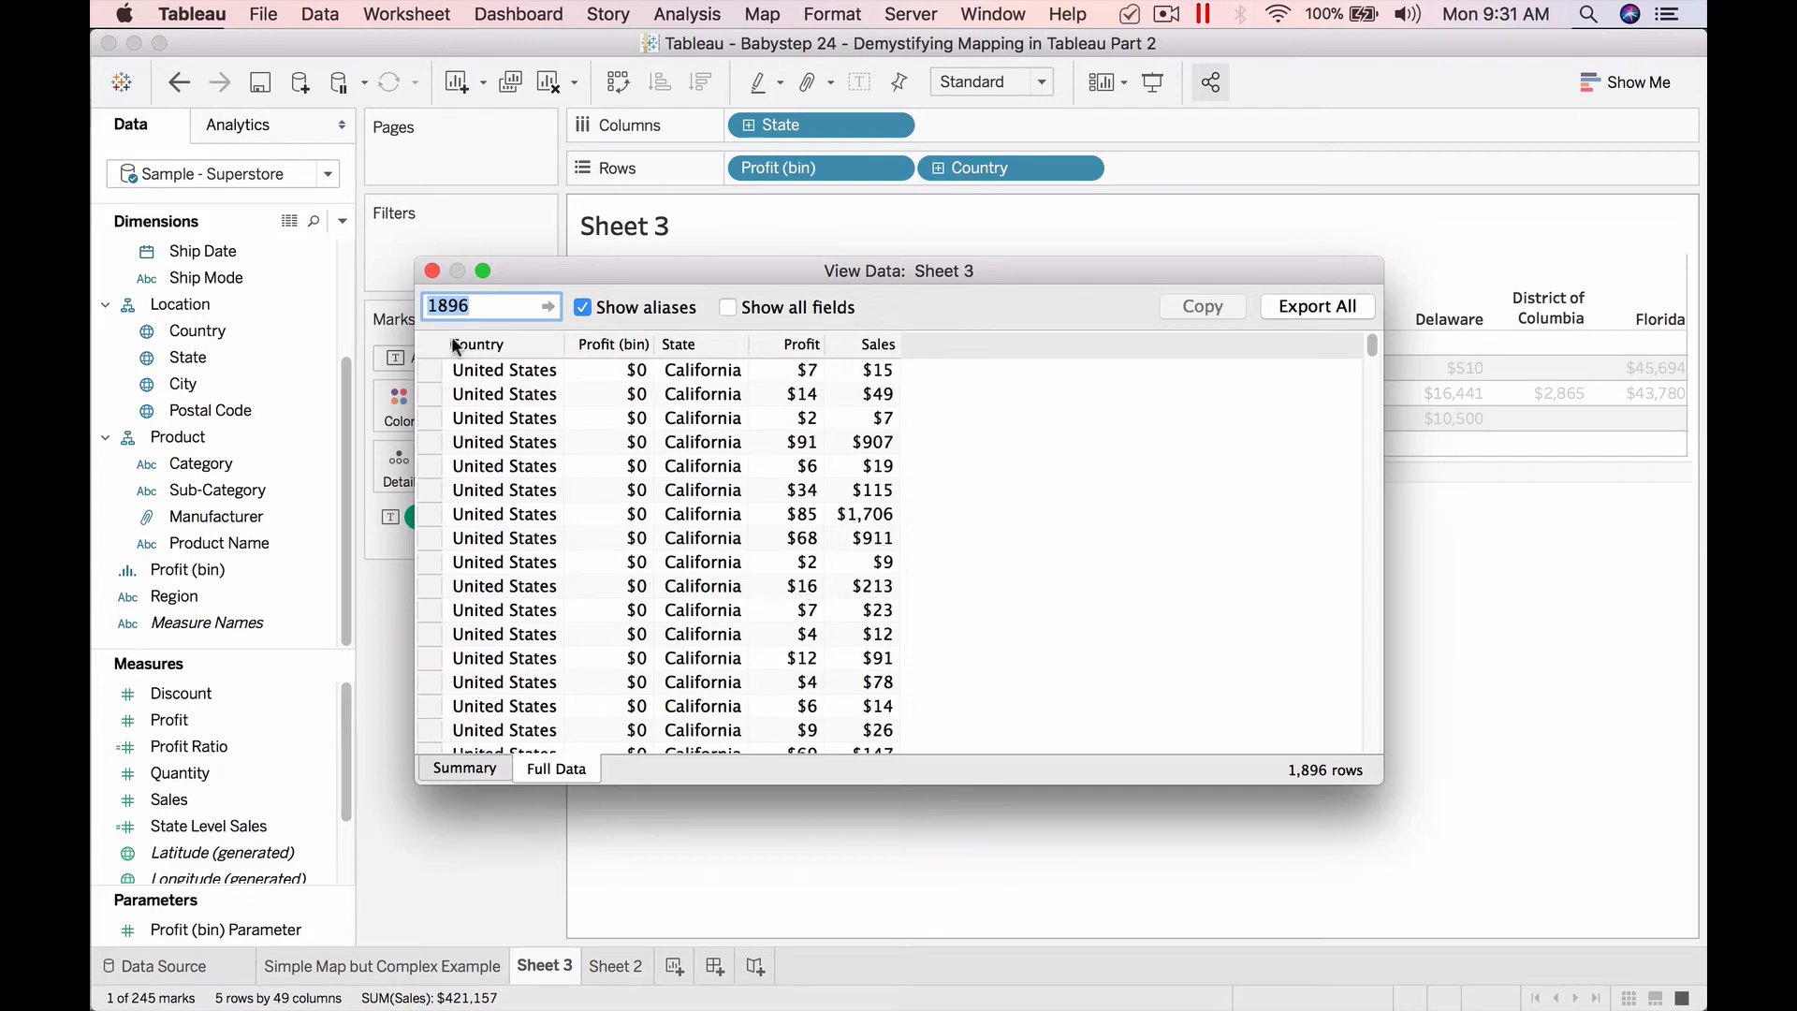
click(431, 271)
click(1026, 584)
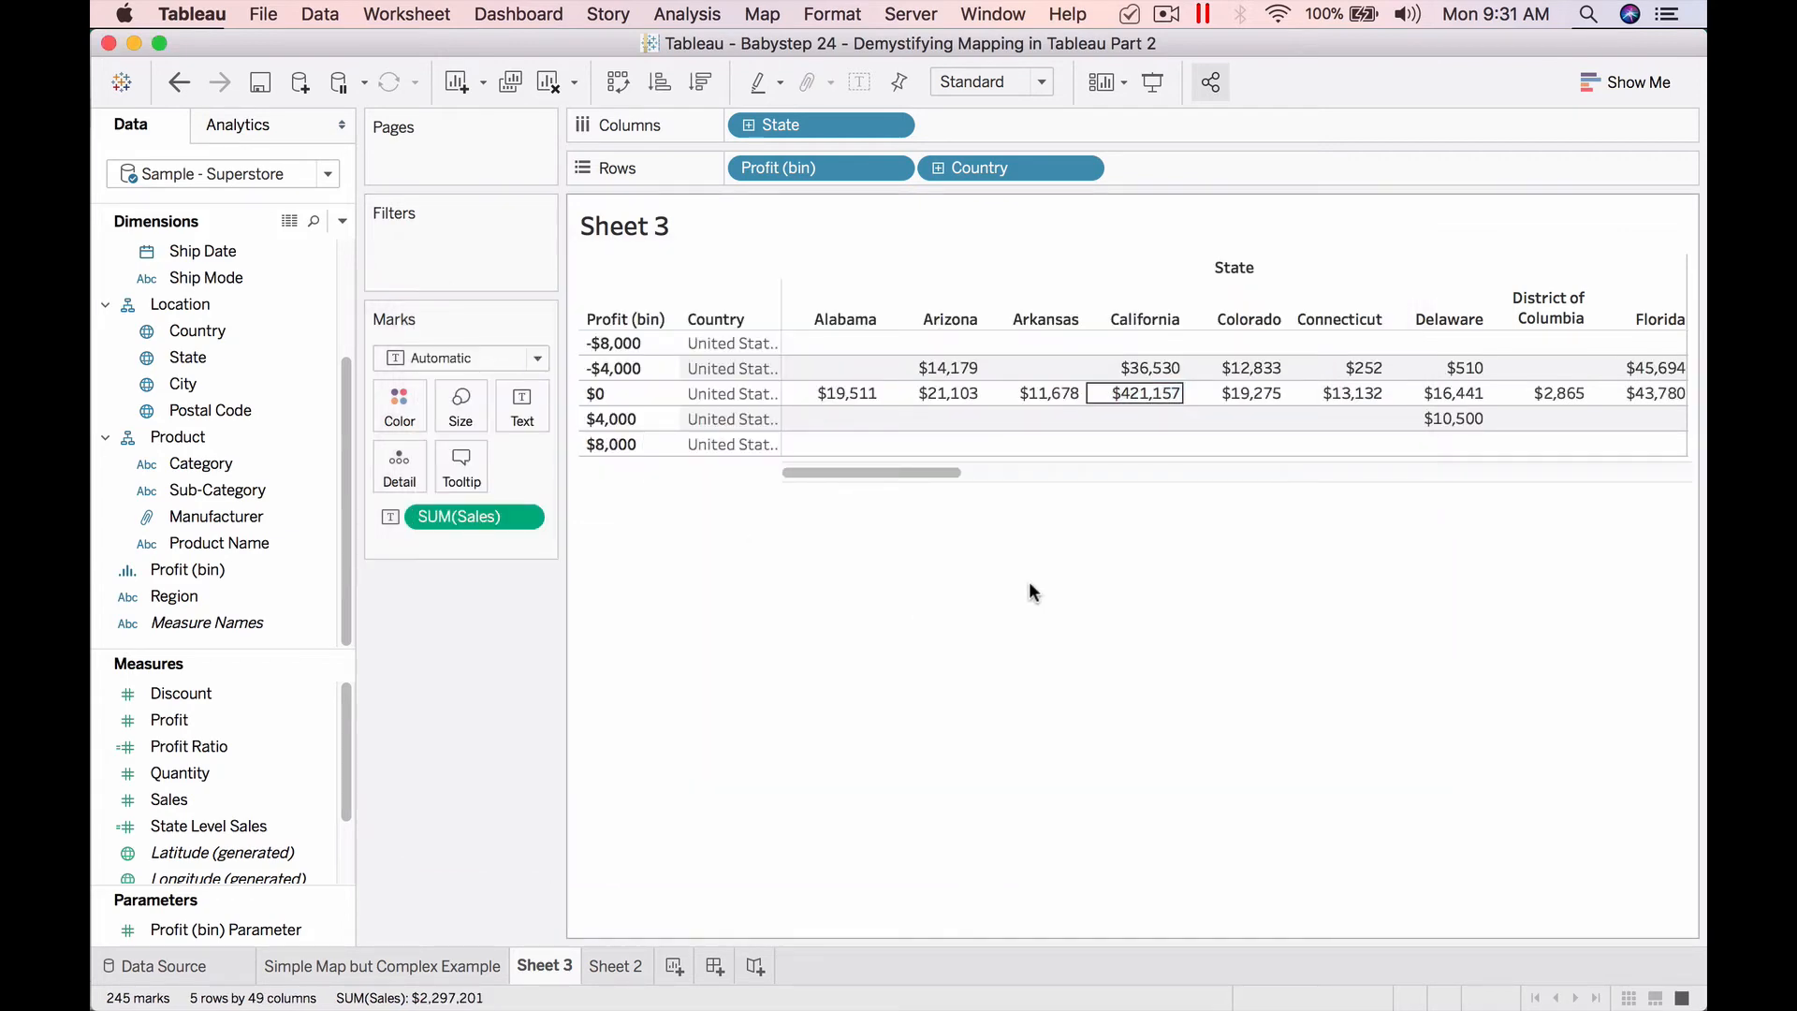
mouse_move(1177, 393)
click(413, 968)
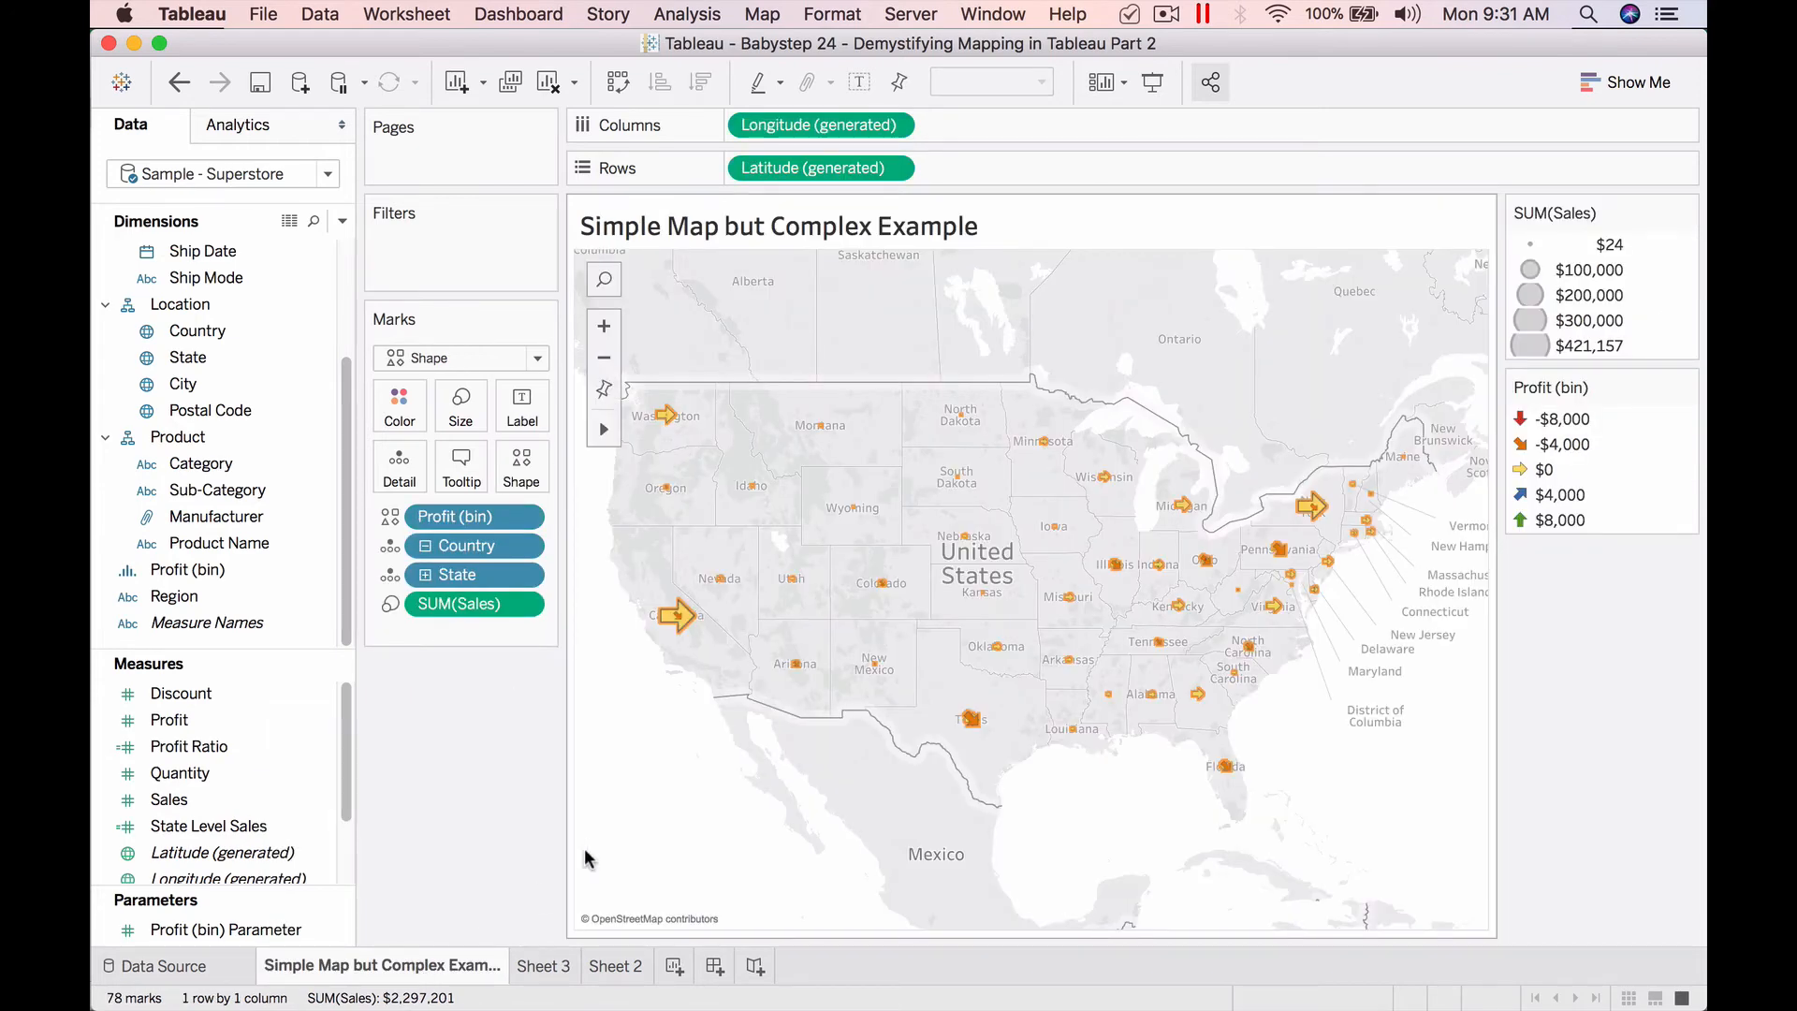
On Sheet 2, break the Profit (bin) rows down by Country and State.
click(610, 967)
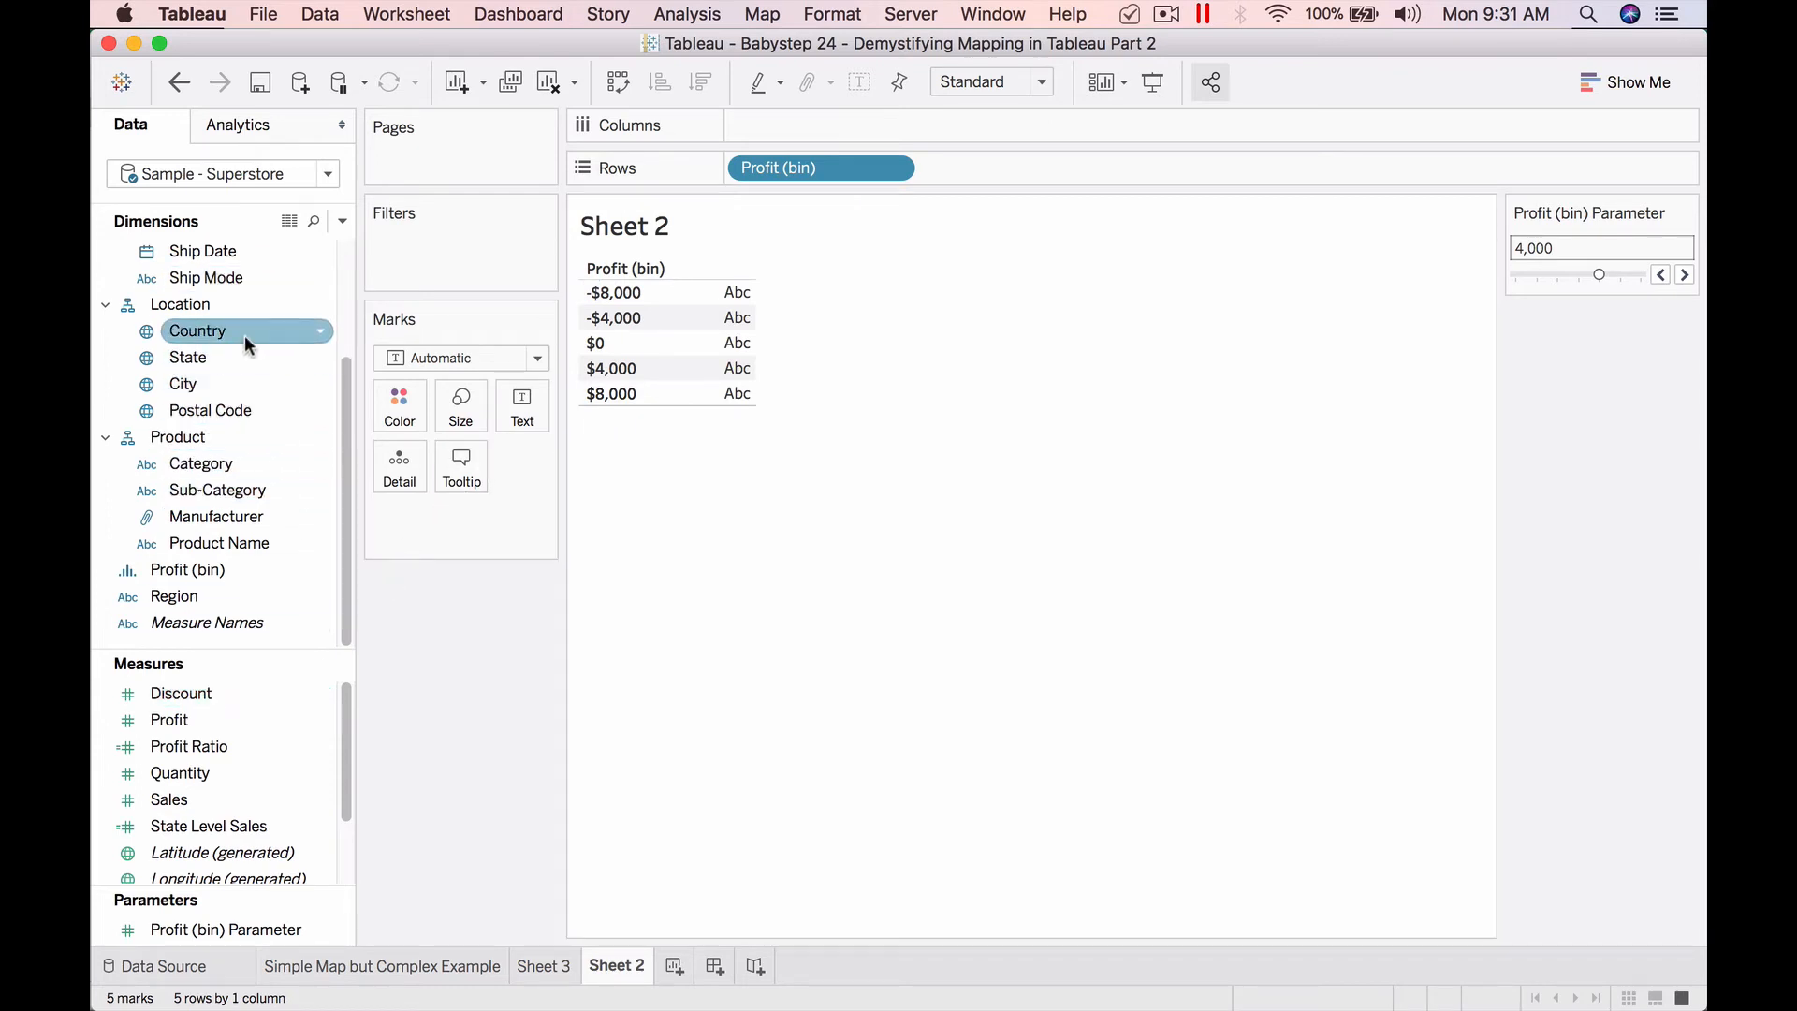
click(239, 363)
double_click(240, 363)
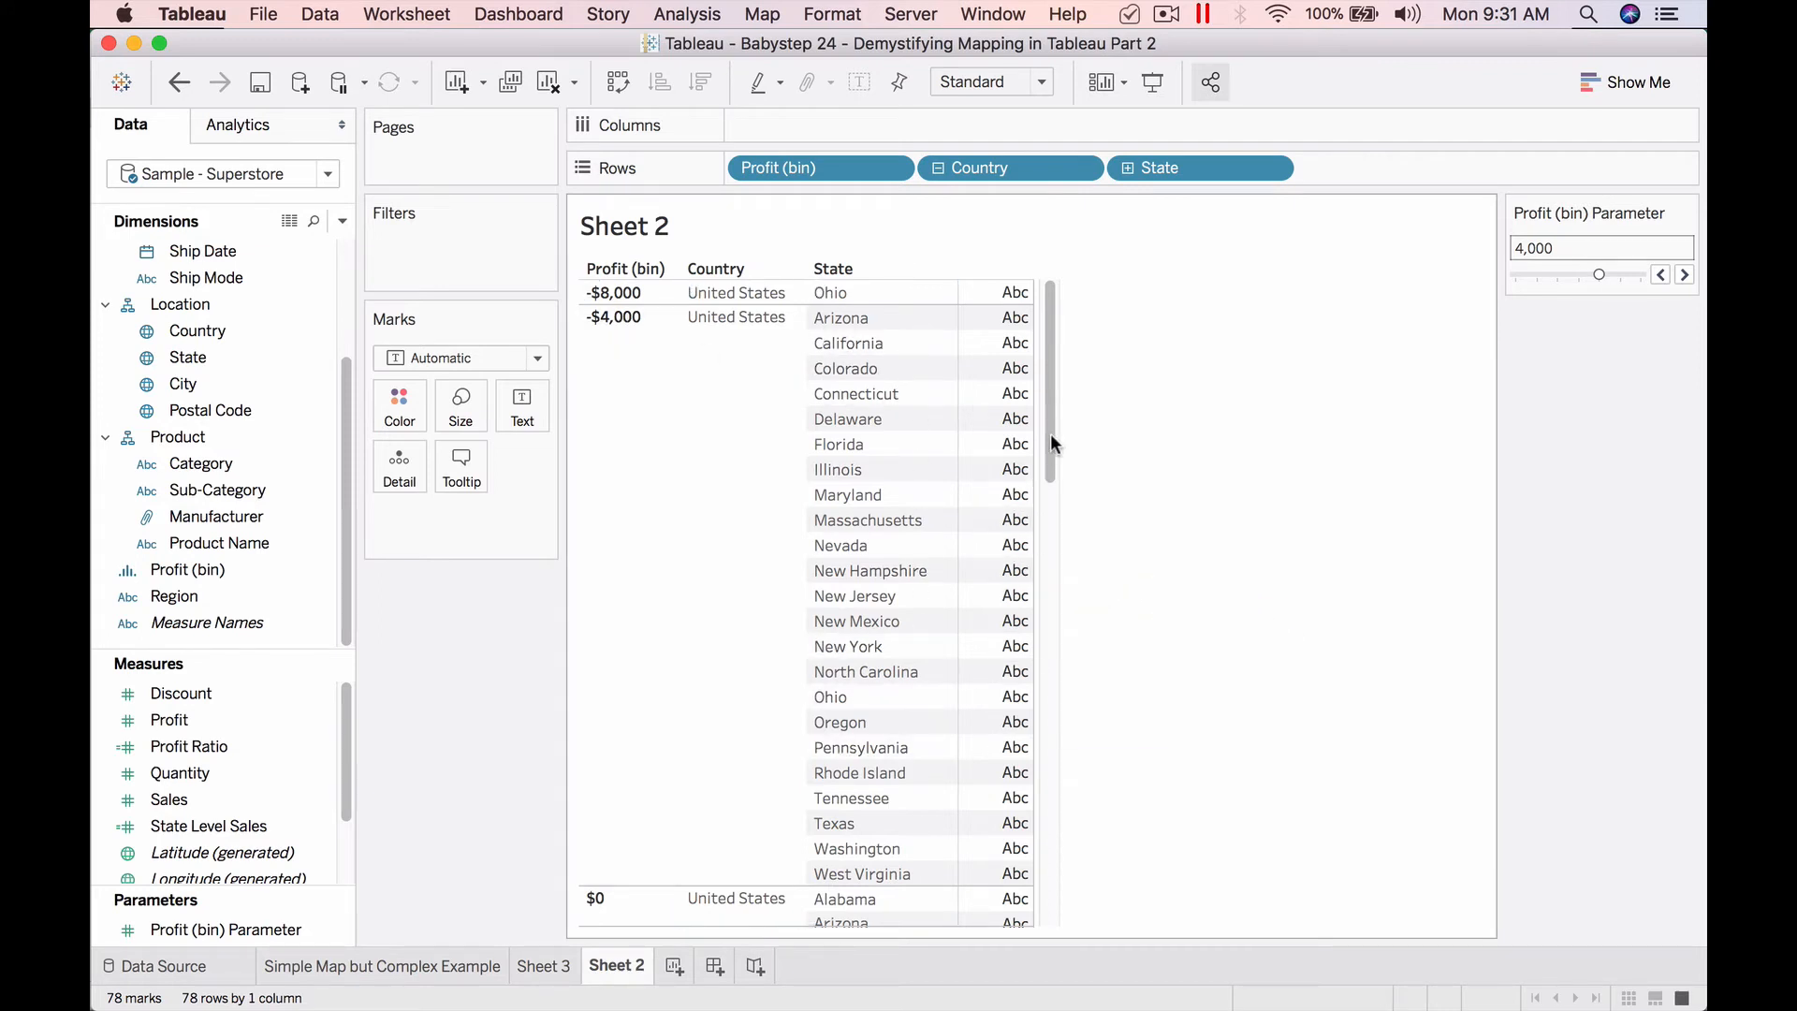
drag(1051, 434, 1050, 608)
Show Number of Records for each row and move Profit (bin) behind State in the rows.
scroll(267, 786, down, 3)
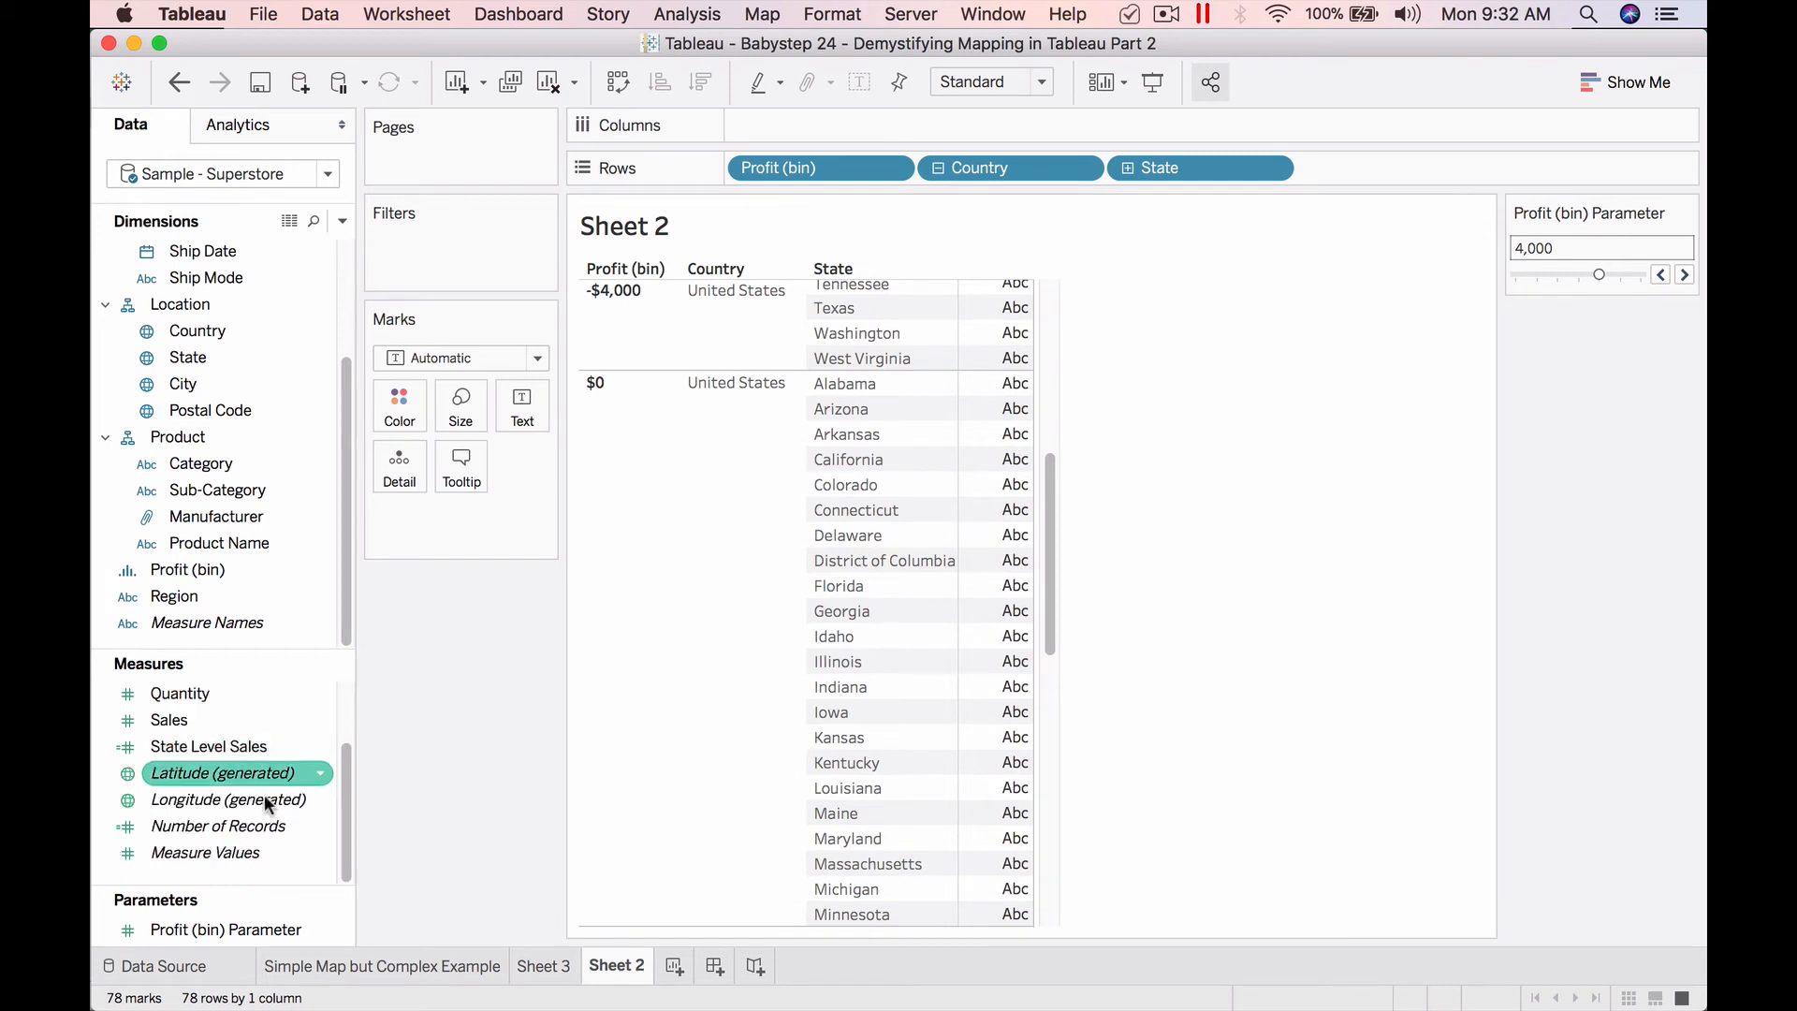
double_click(234, 824)
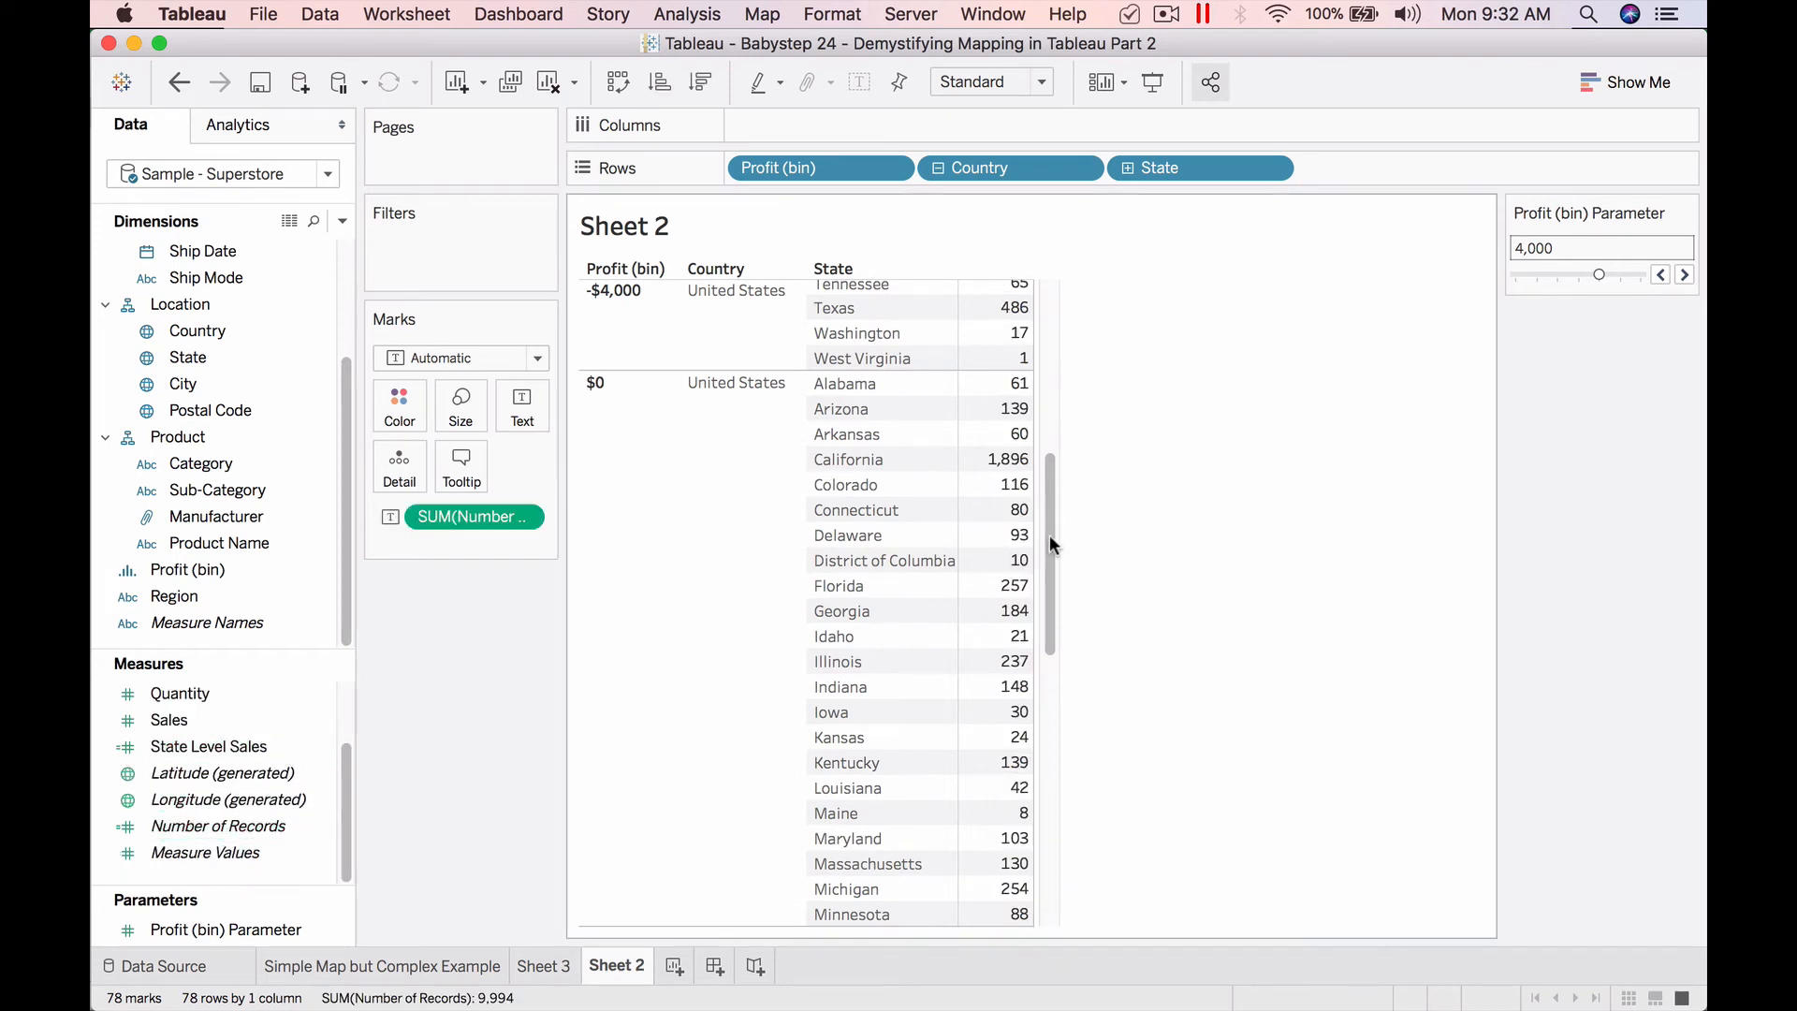
drag(1048, 572, 1060, 347)
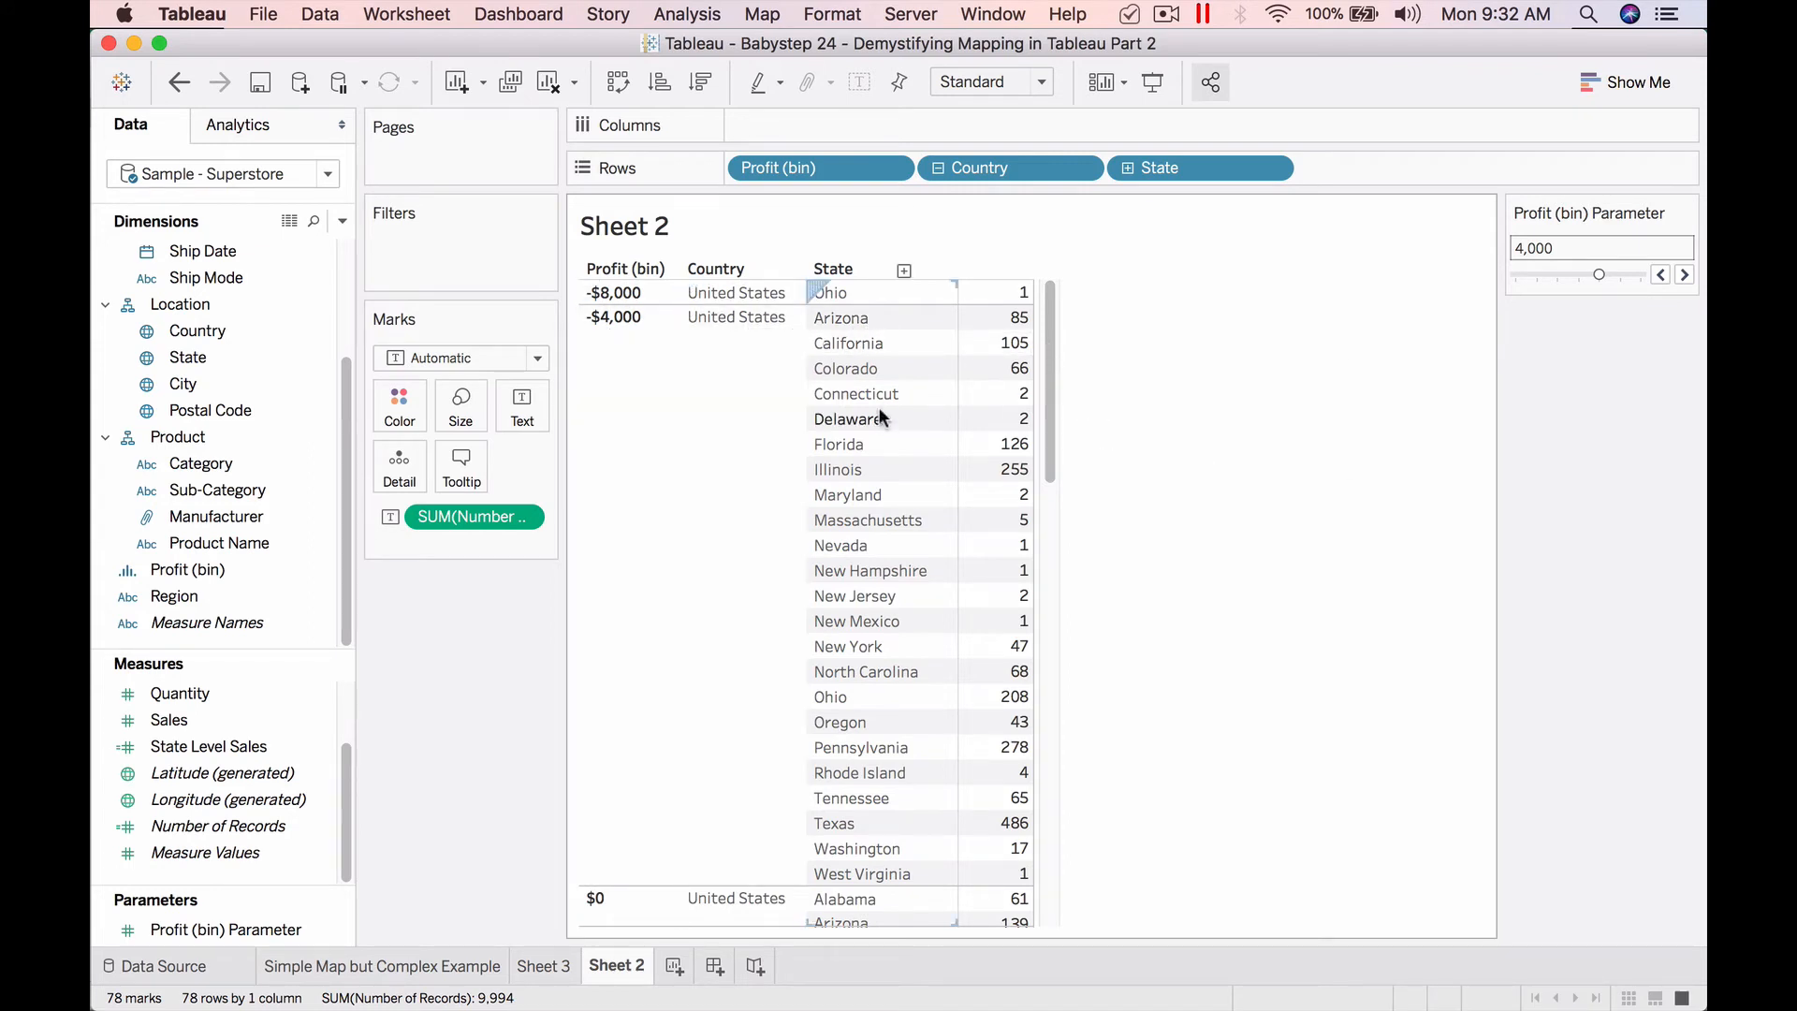
drag(811, 164, 1329, 165)
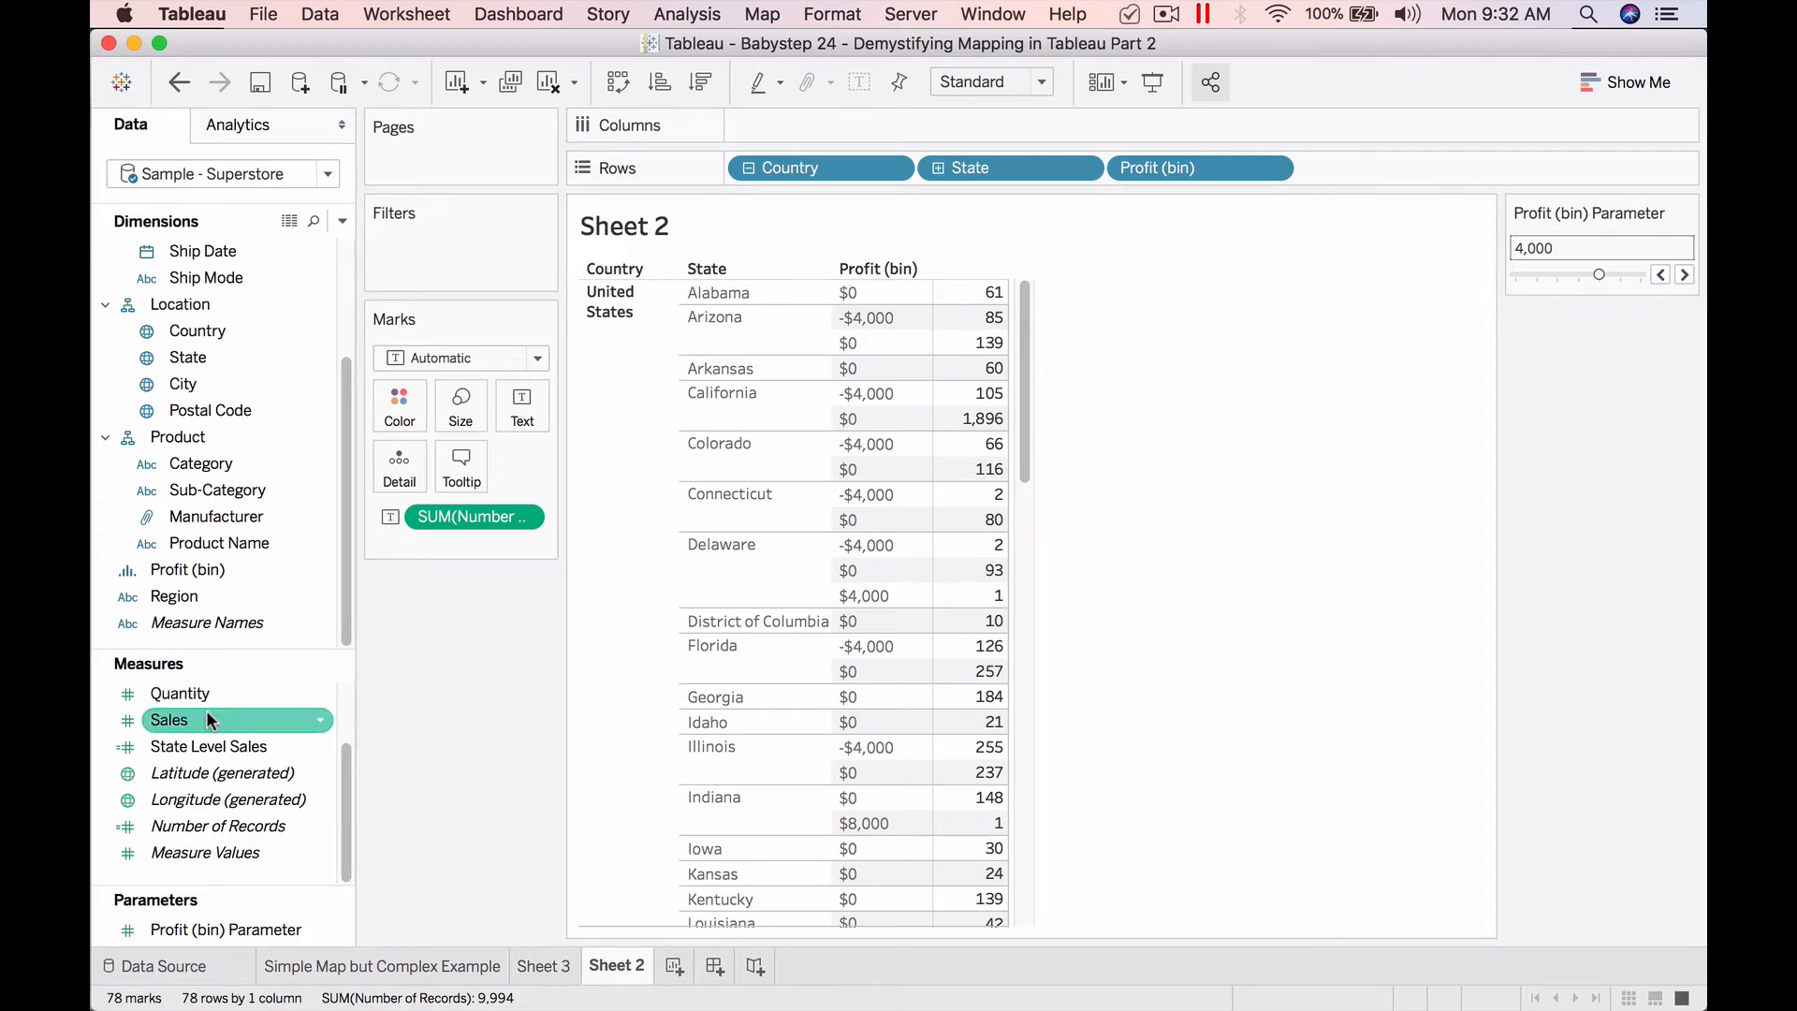
Add Profit as a second measure beside Number of Records and inspect the Profit values of the listed bins.
scroll(206, 712, up, 2)
double_click(206, 720)
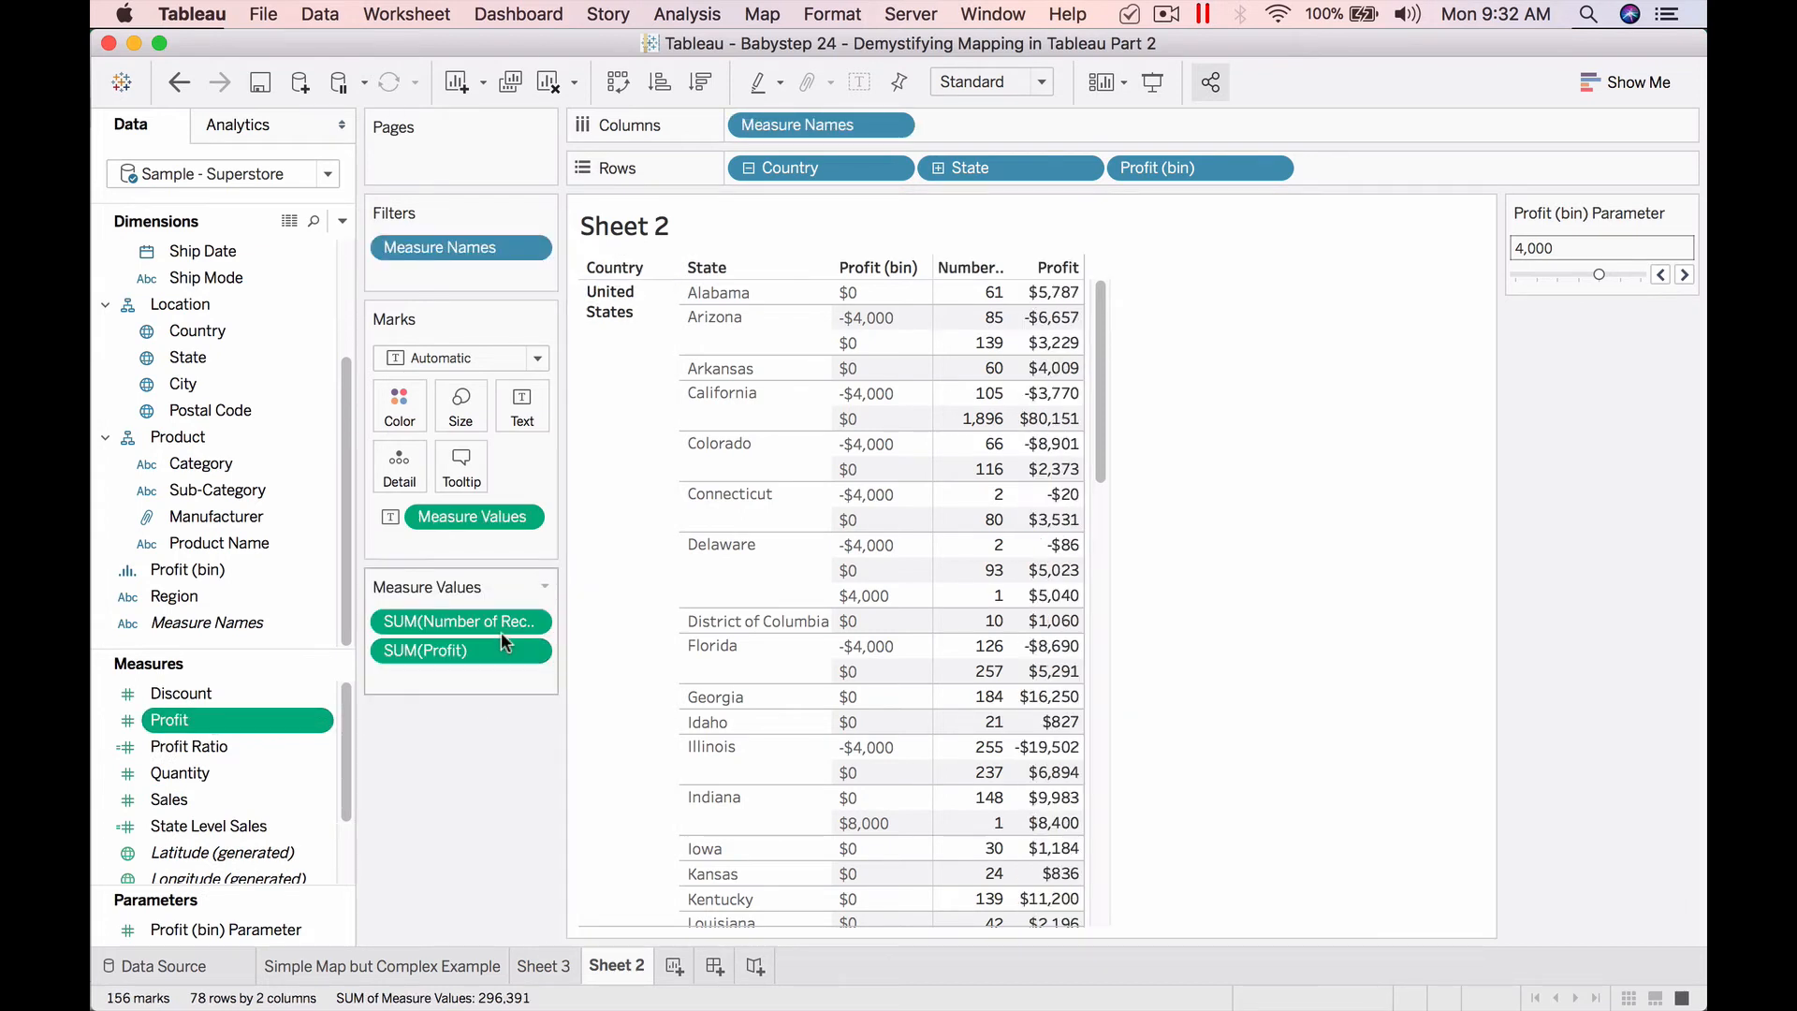
mouse_move(1055, 298)
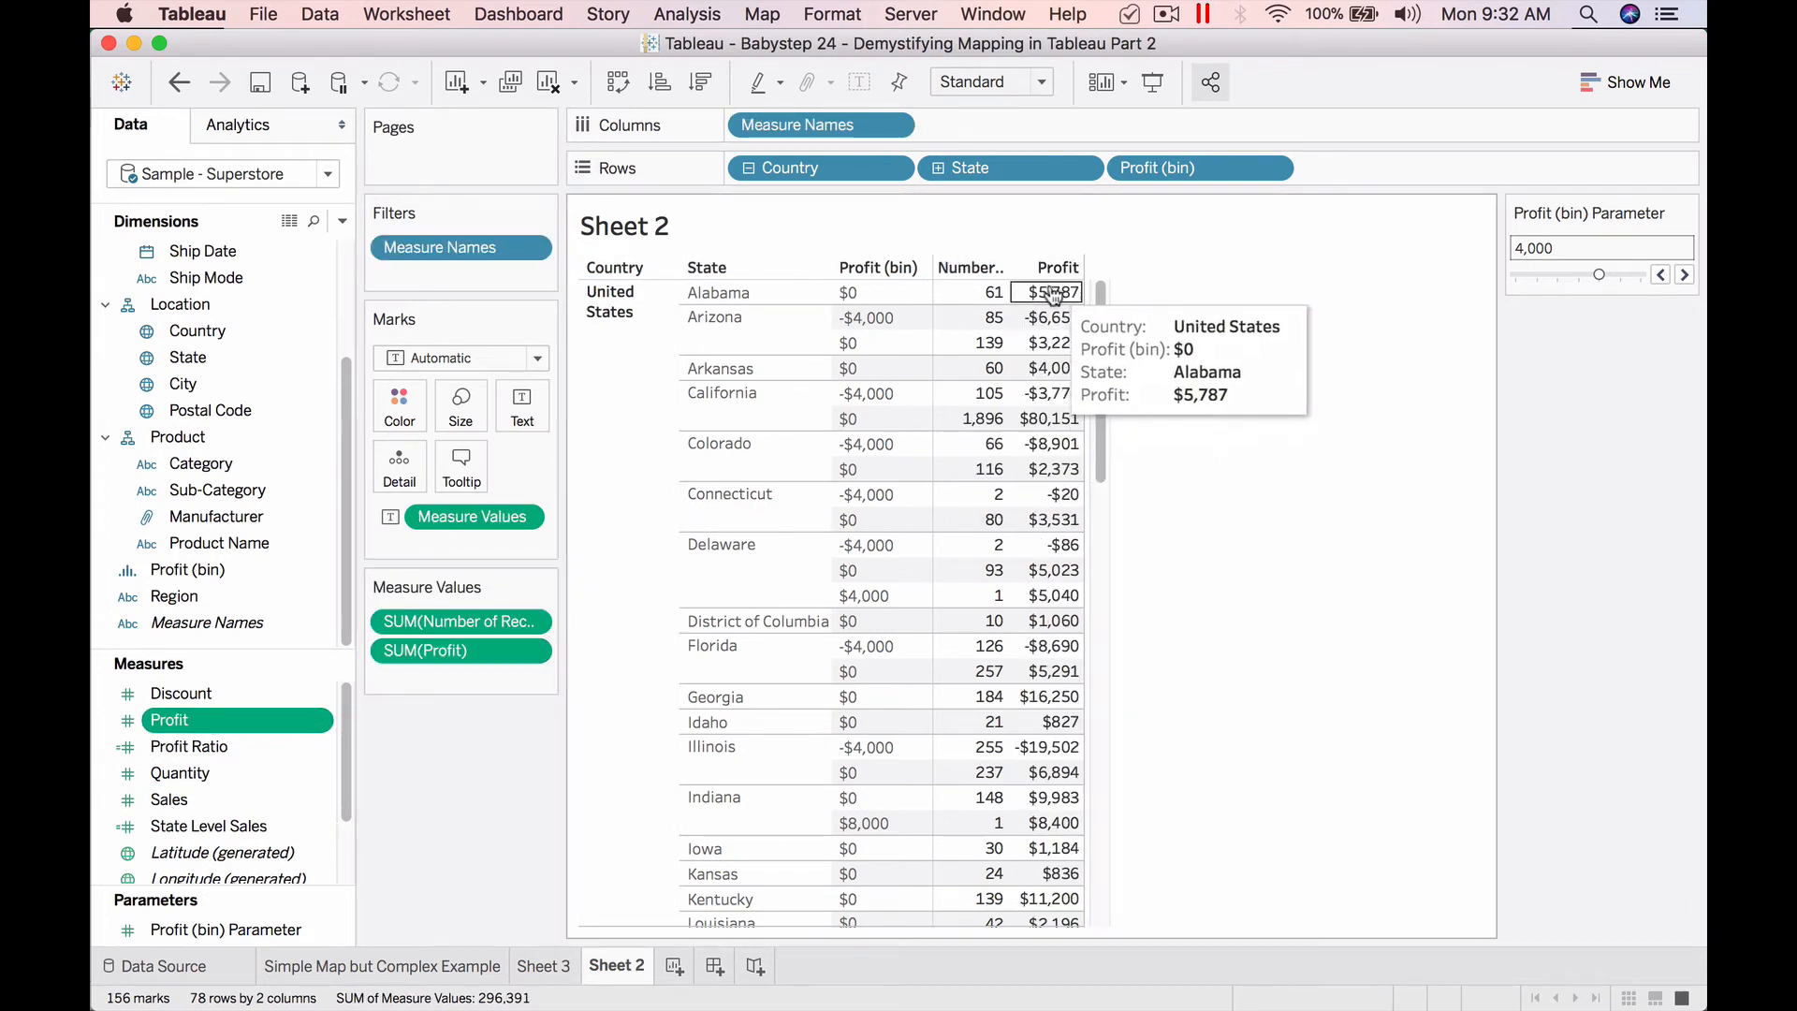
mouse_move(1063, 350)
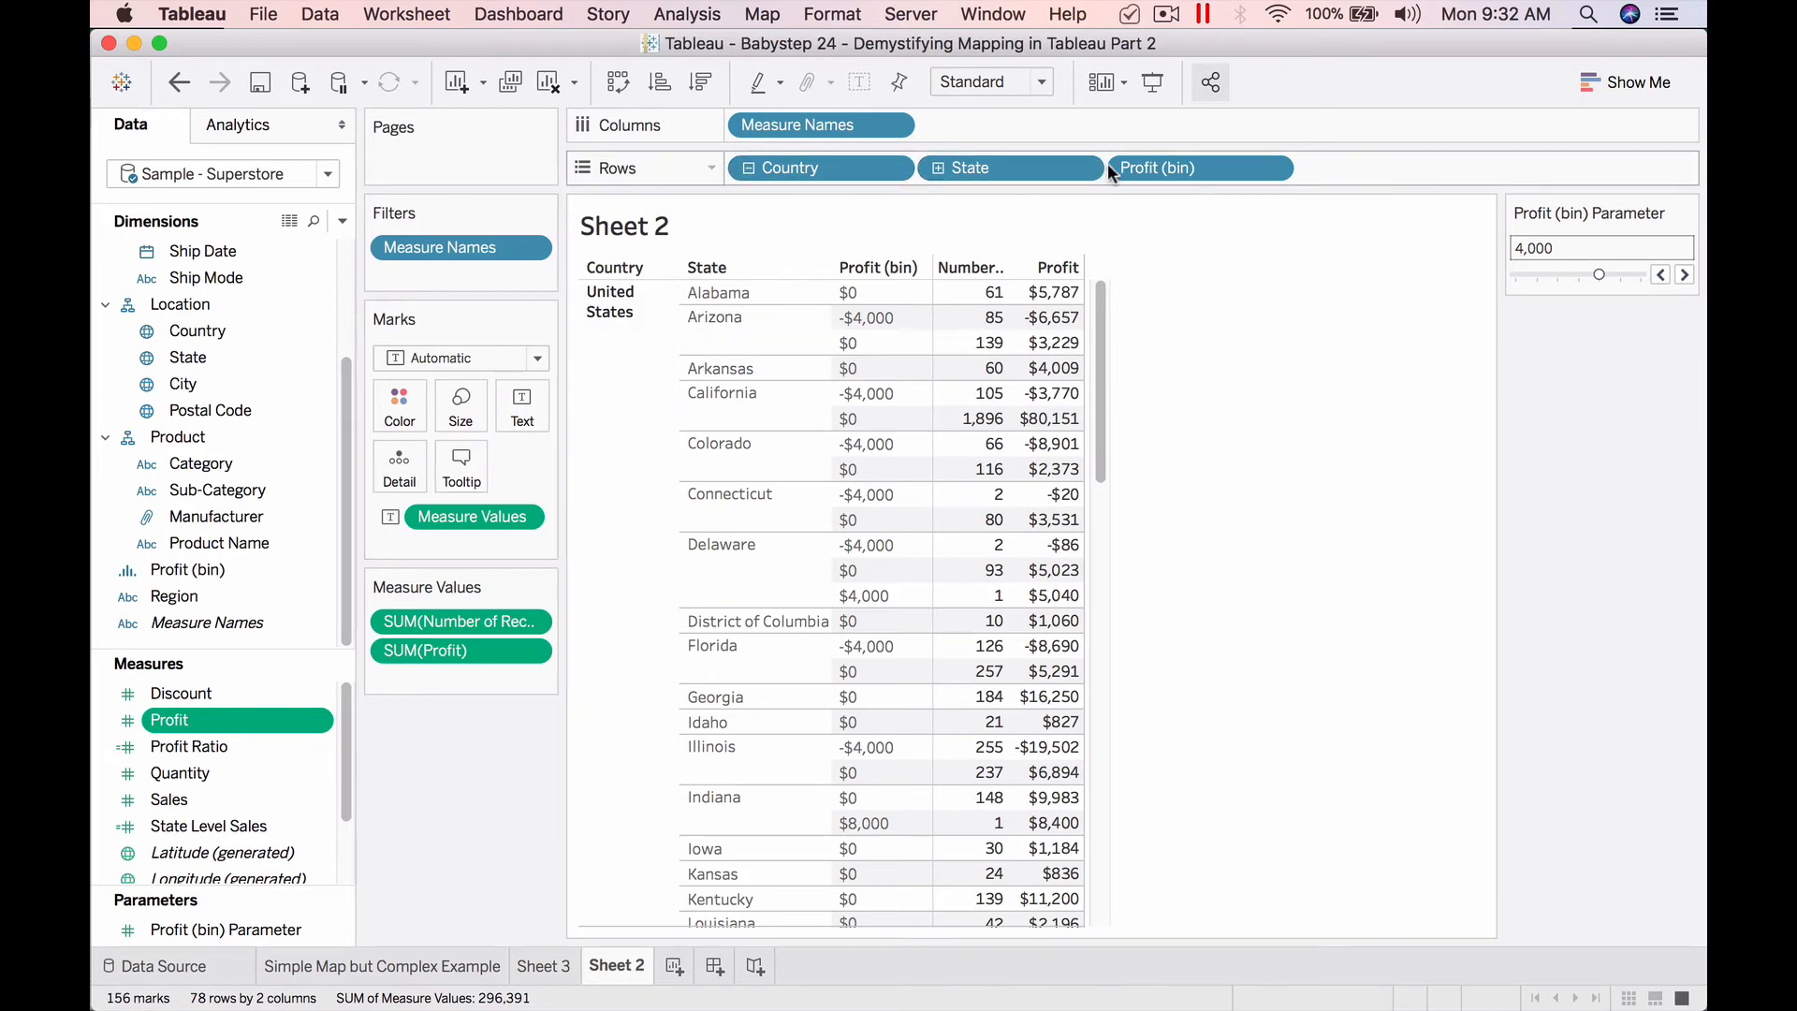
Remove Profit (bin) and Number of Records from Sheet 2, leaving only Profit by state.
drag(1151, 168, 476, 772)
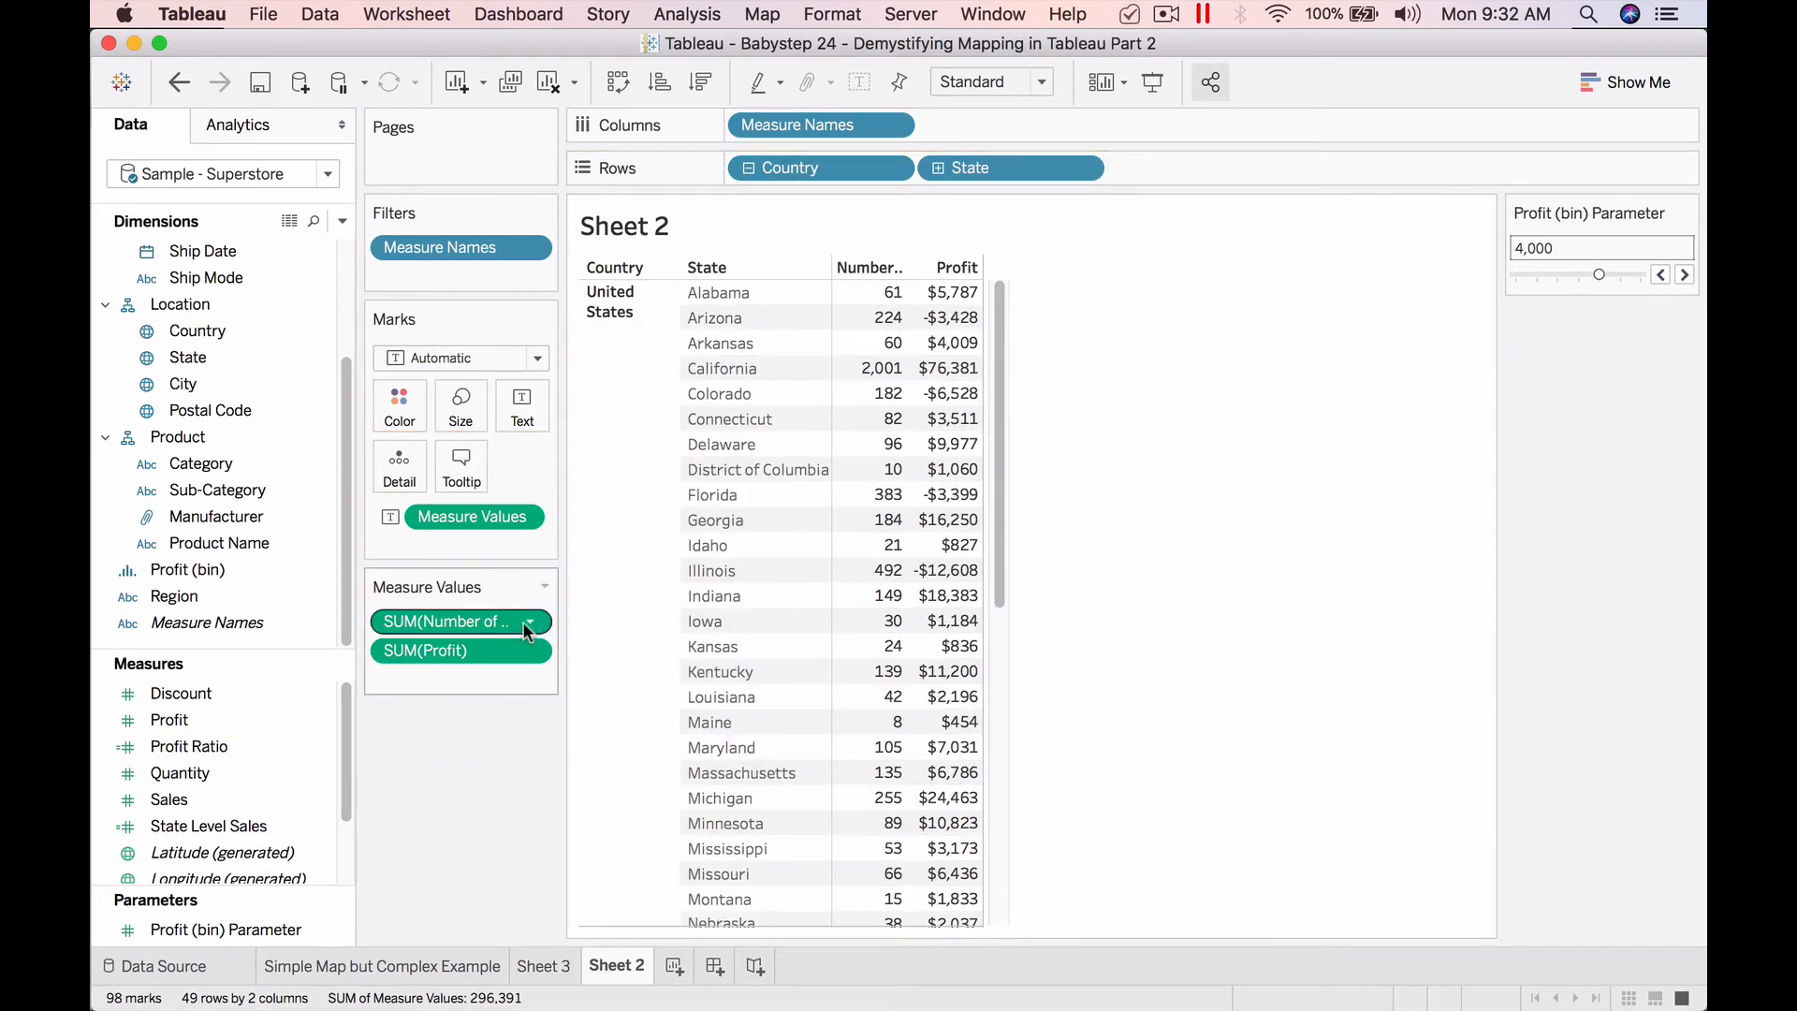
drag(493, 629, 480, 803)
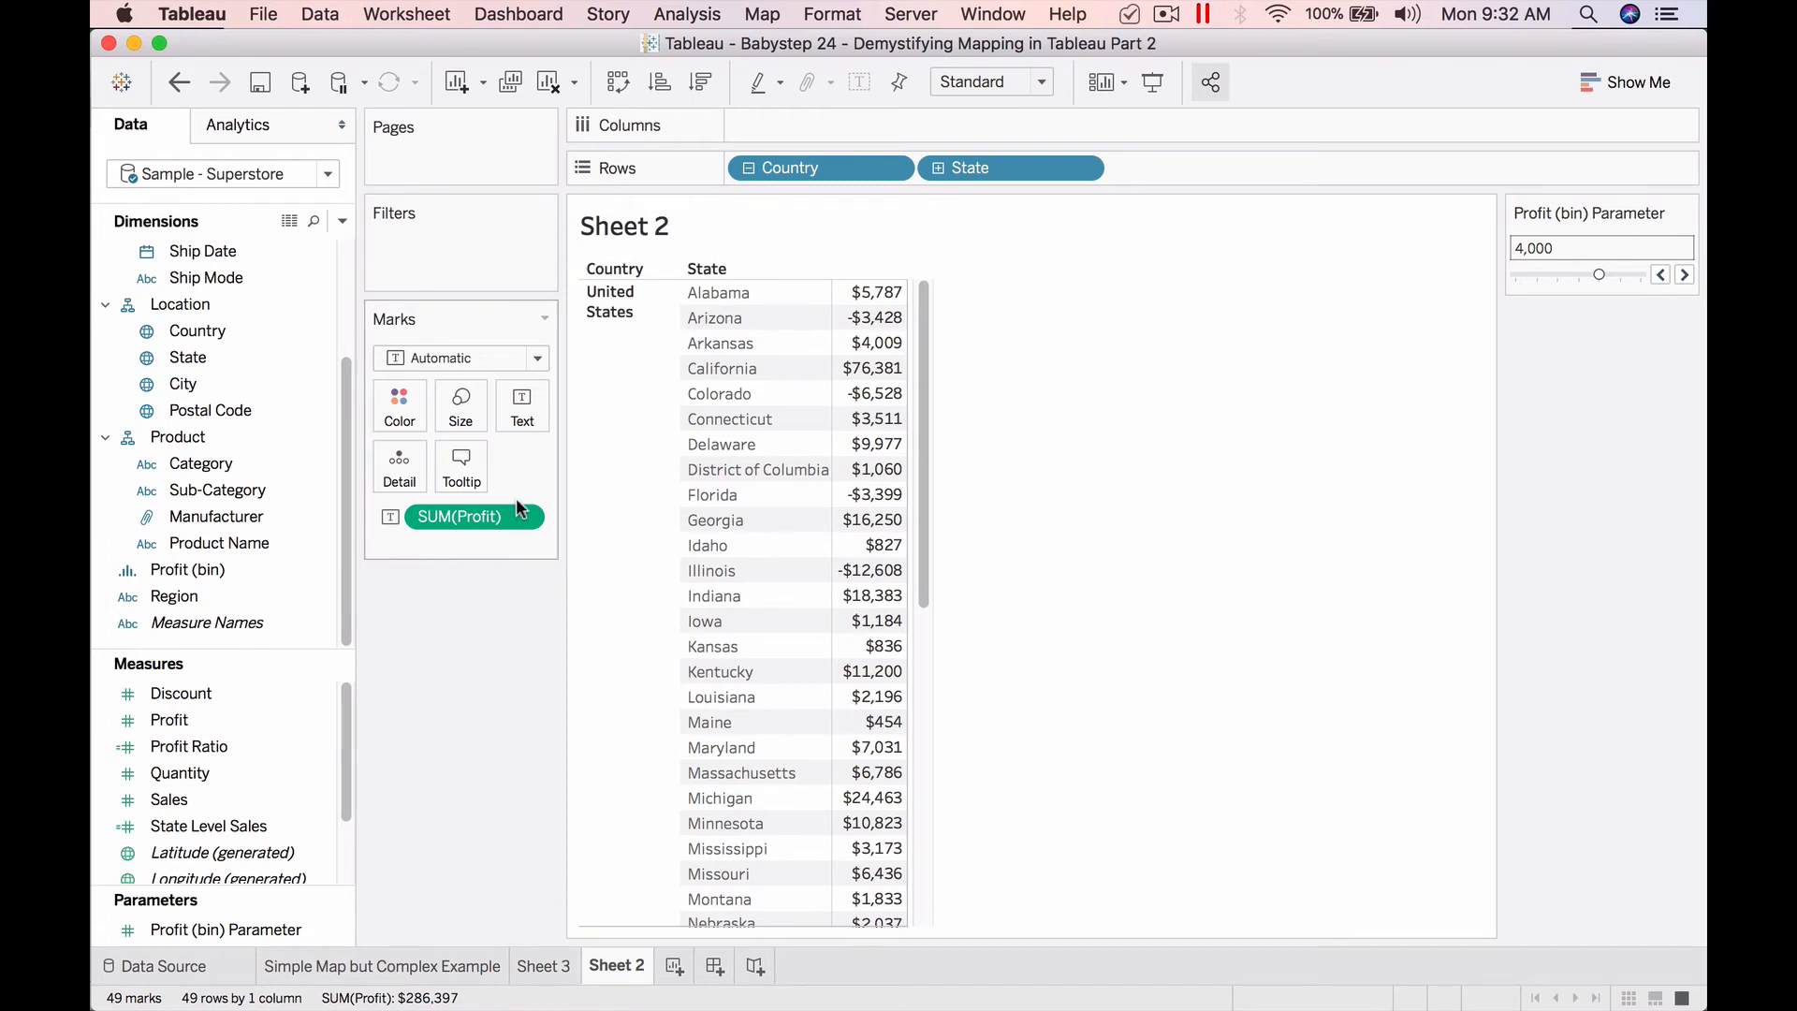
right_click(504, 519)
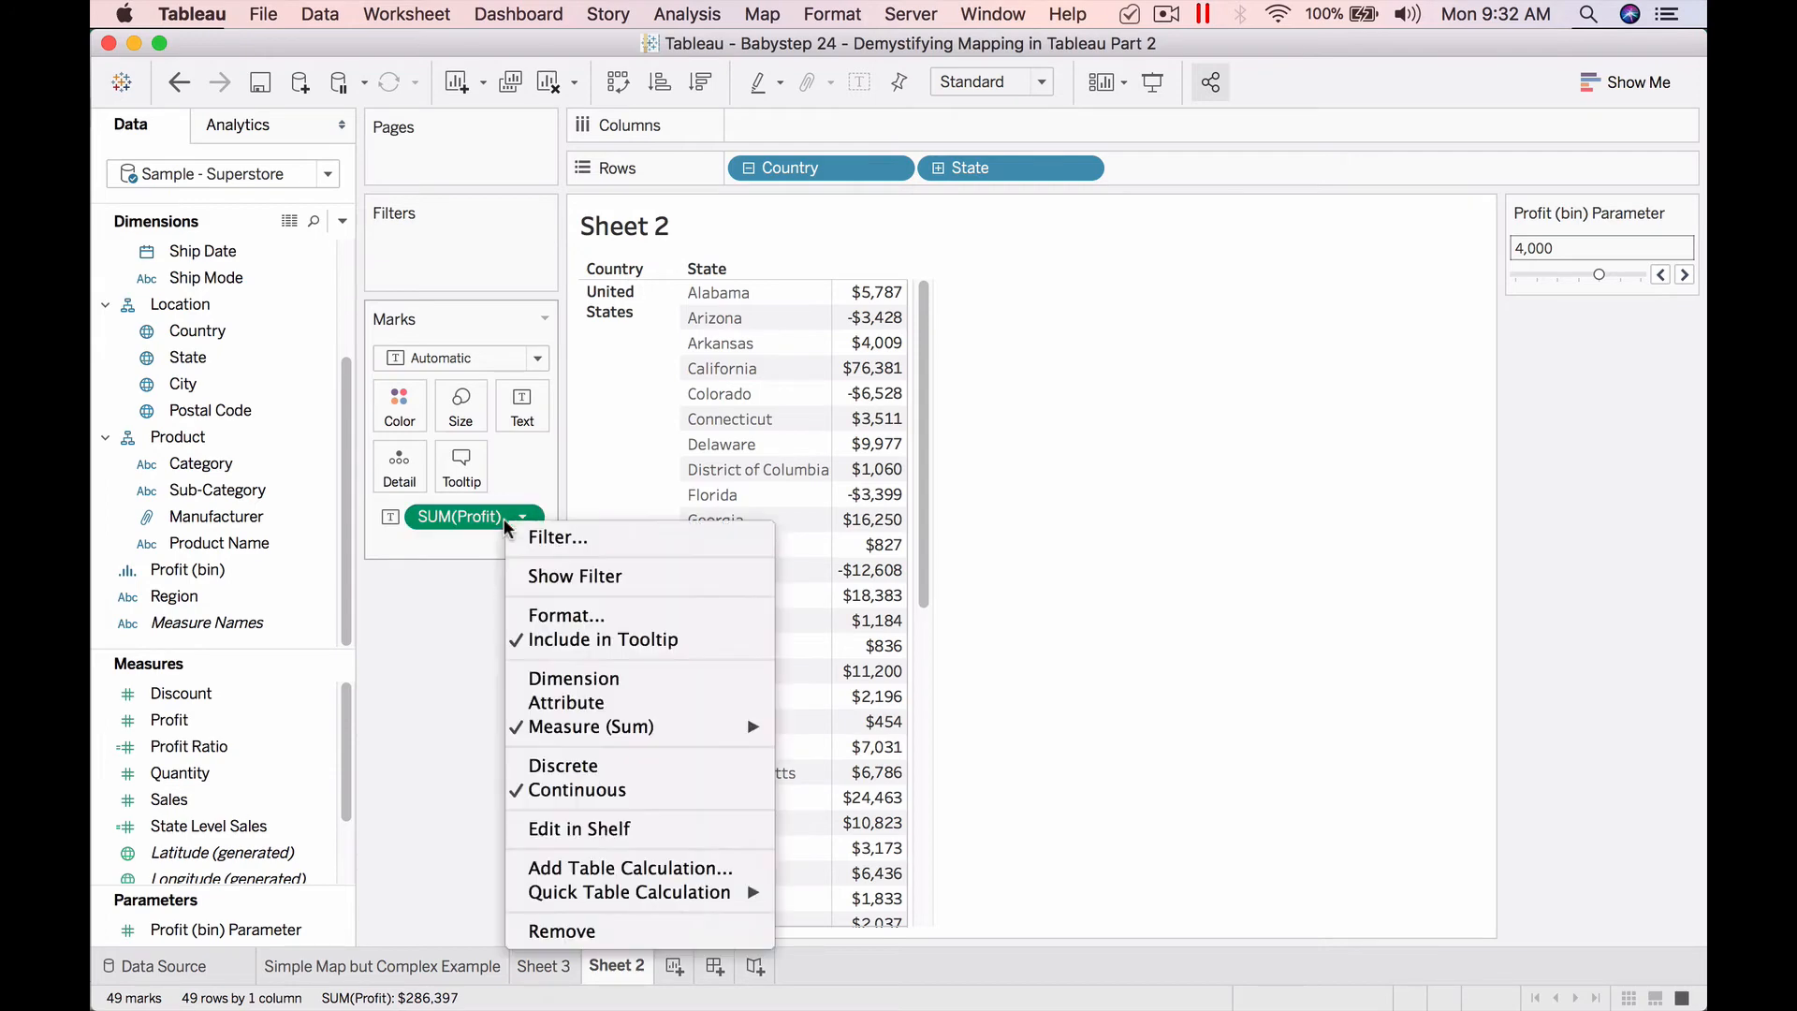
mouse_move(586, 894)
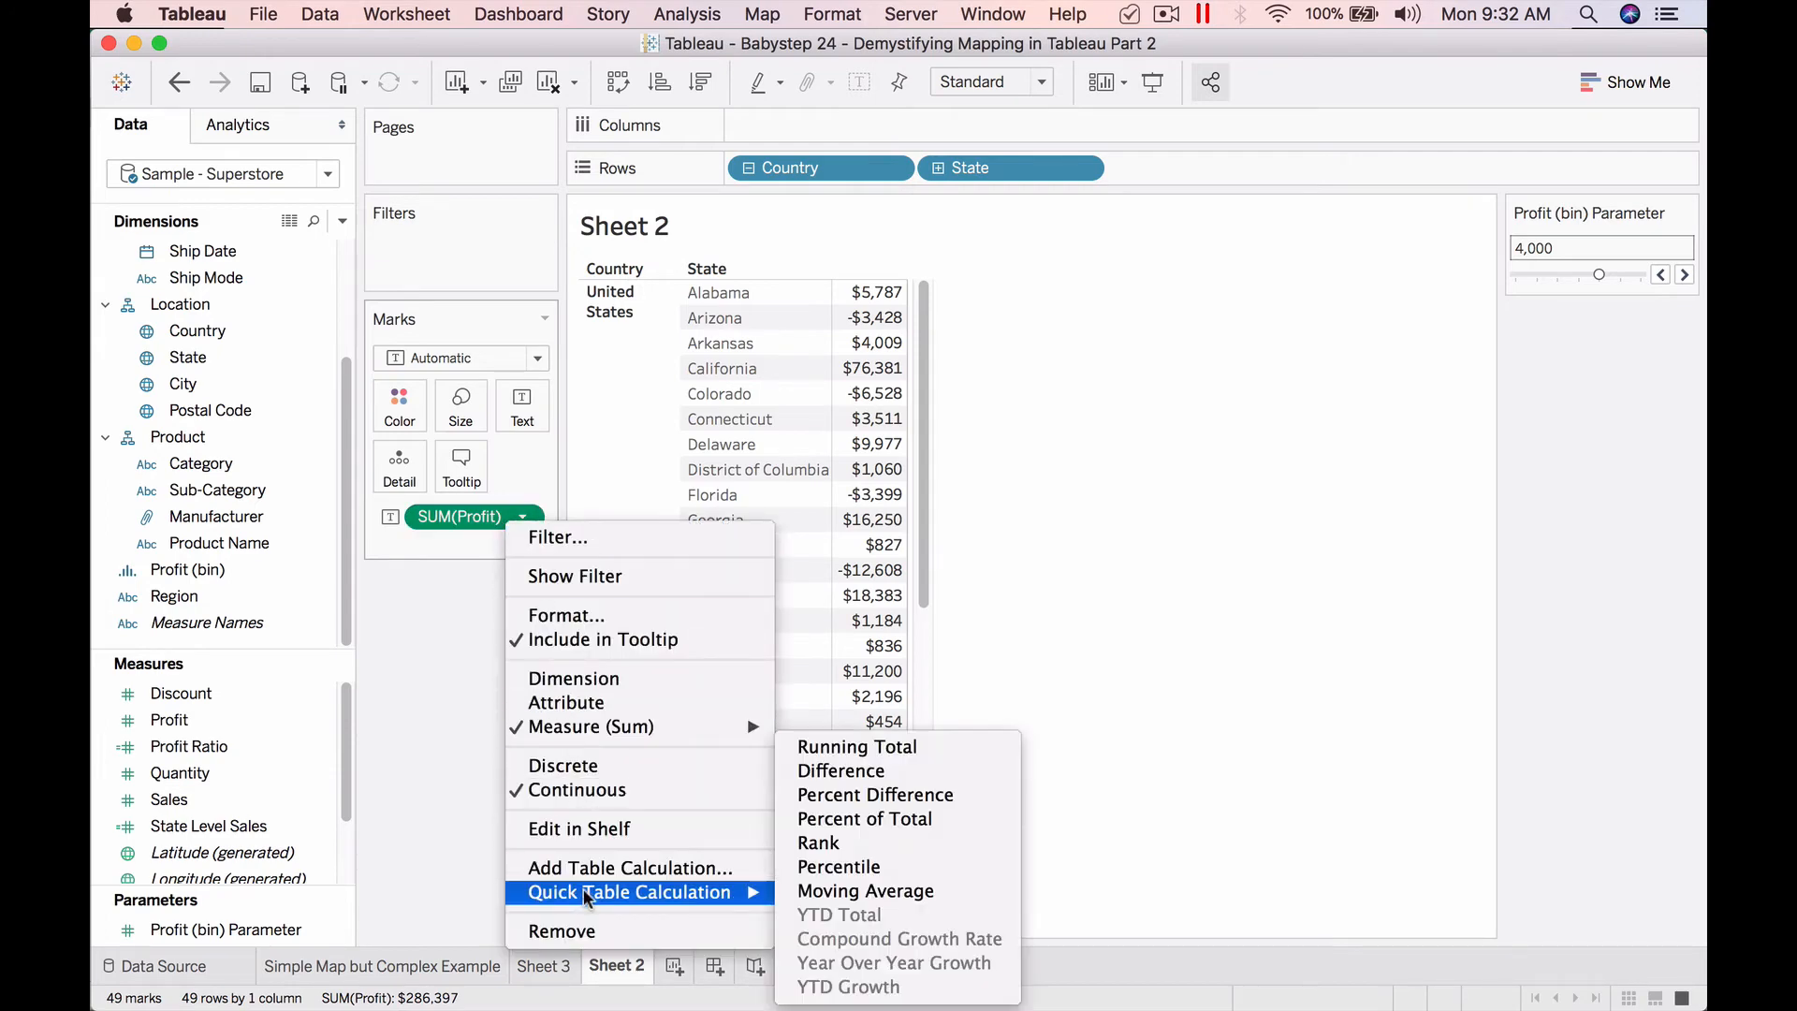
click(408, 622)
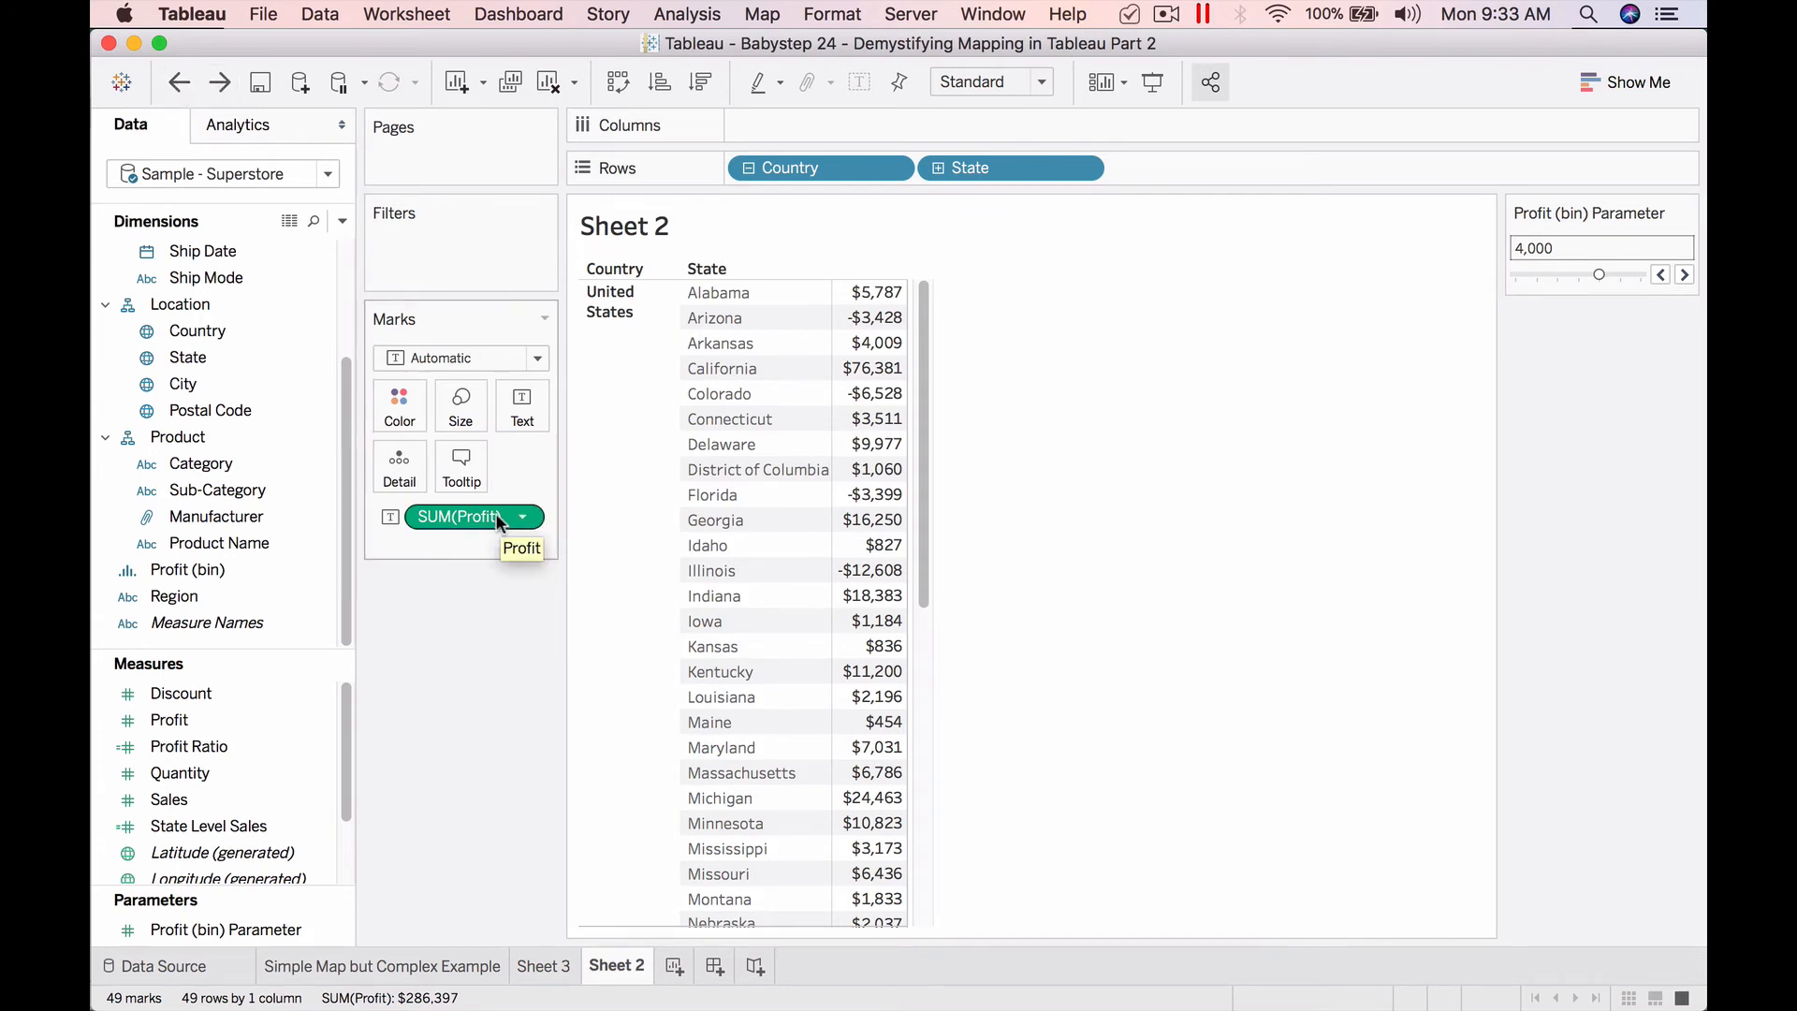
Create a calculated field named Total Profit from the Profit measure with the formula SUM([Profit]).
right_click(200, 717)
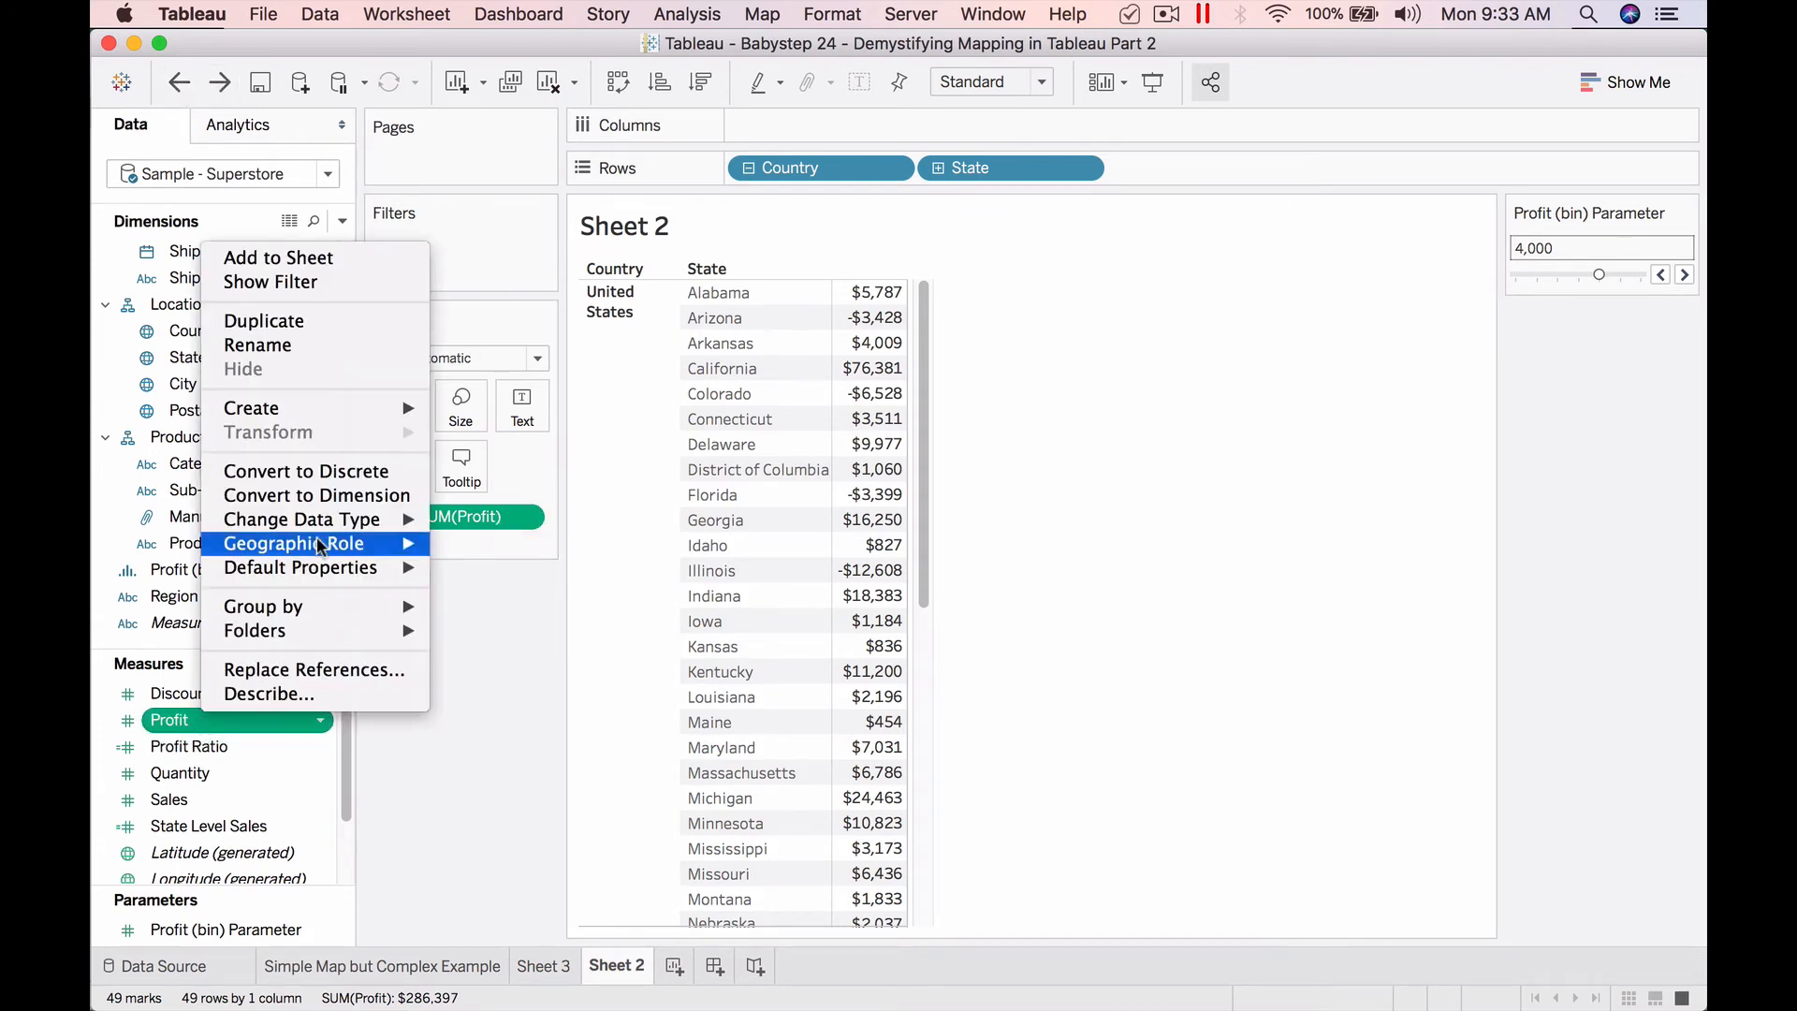
mouse_move(309, 408)
click(537, 411)
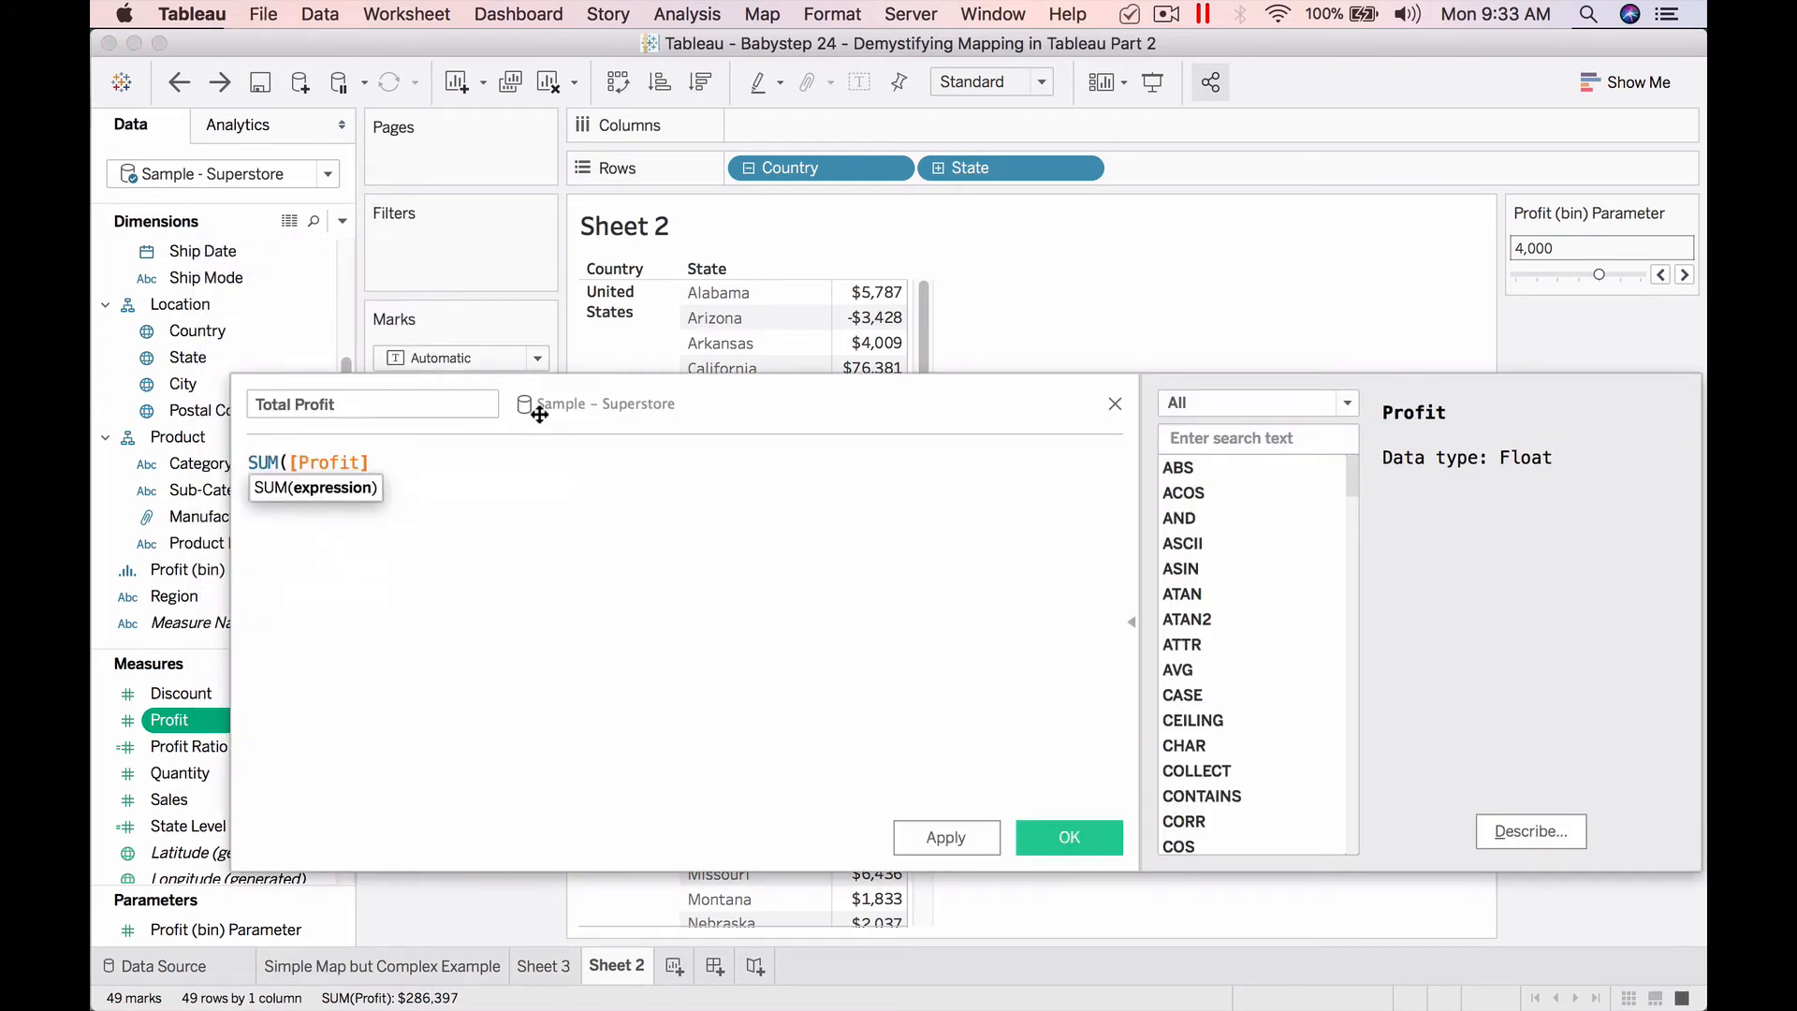
text())
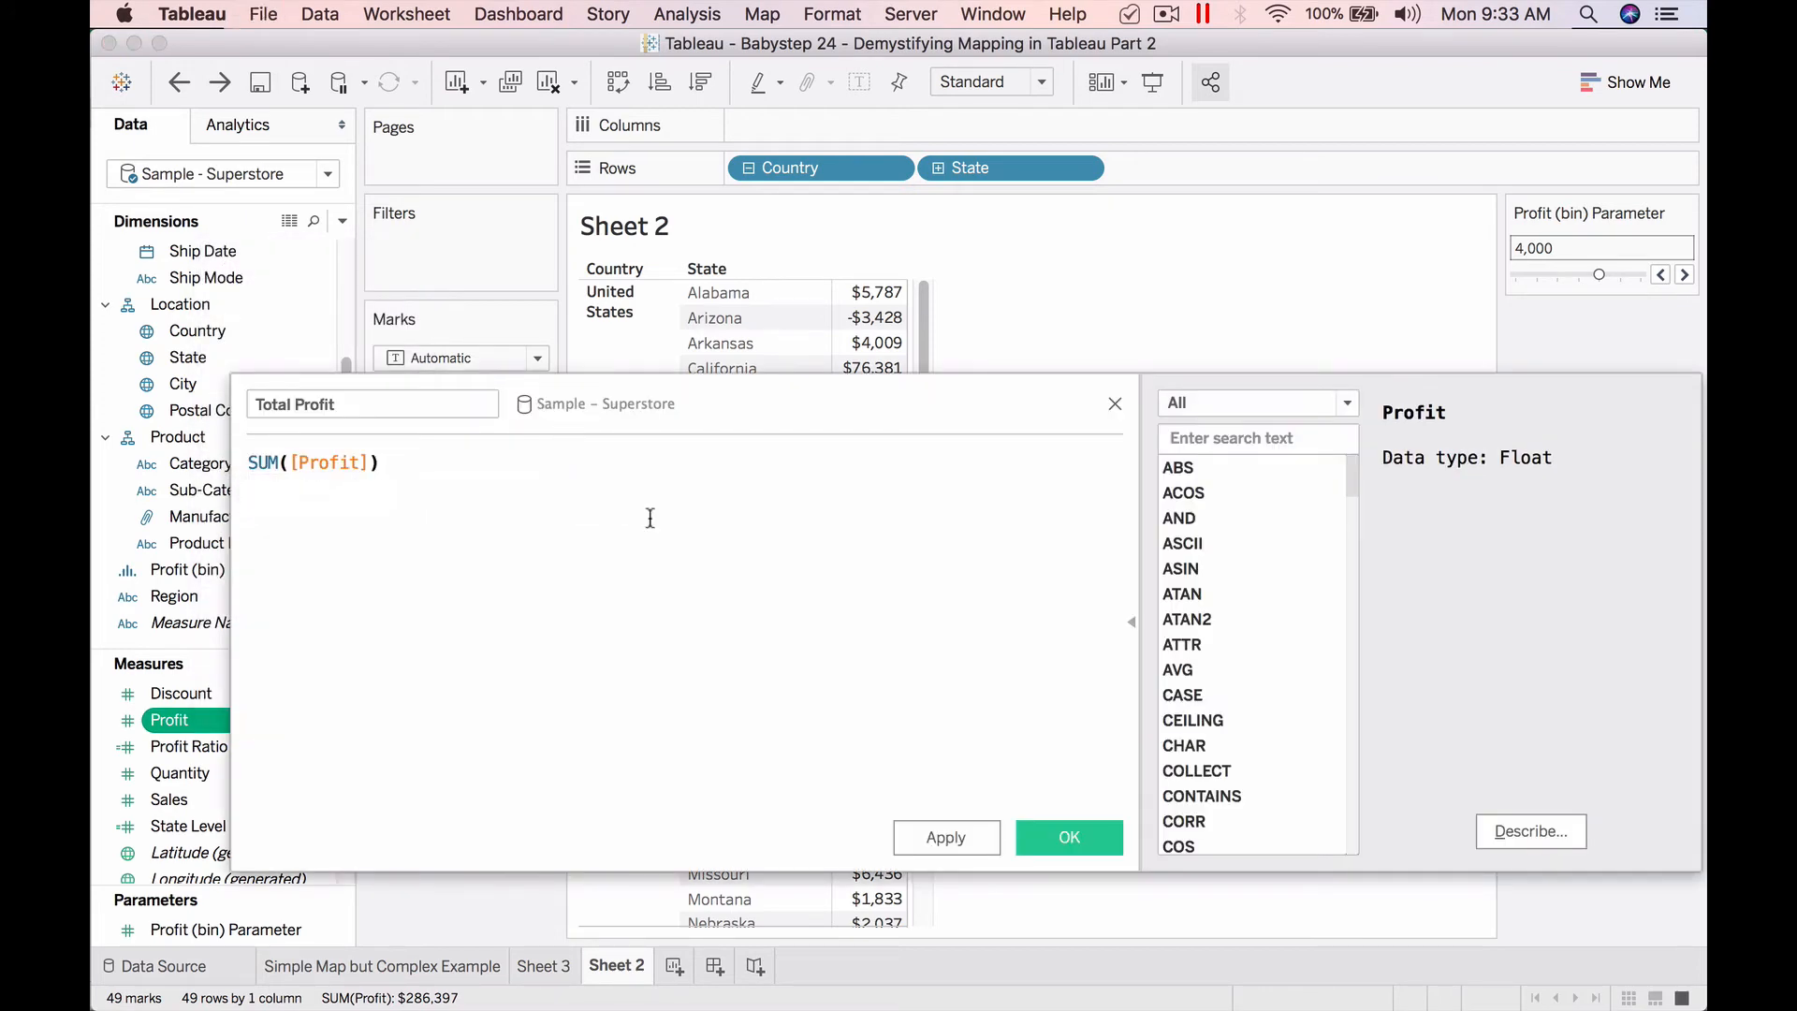
click(1069, 836)
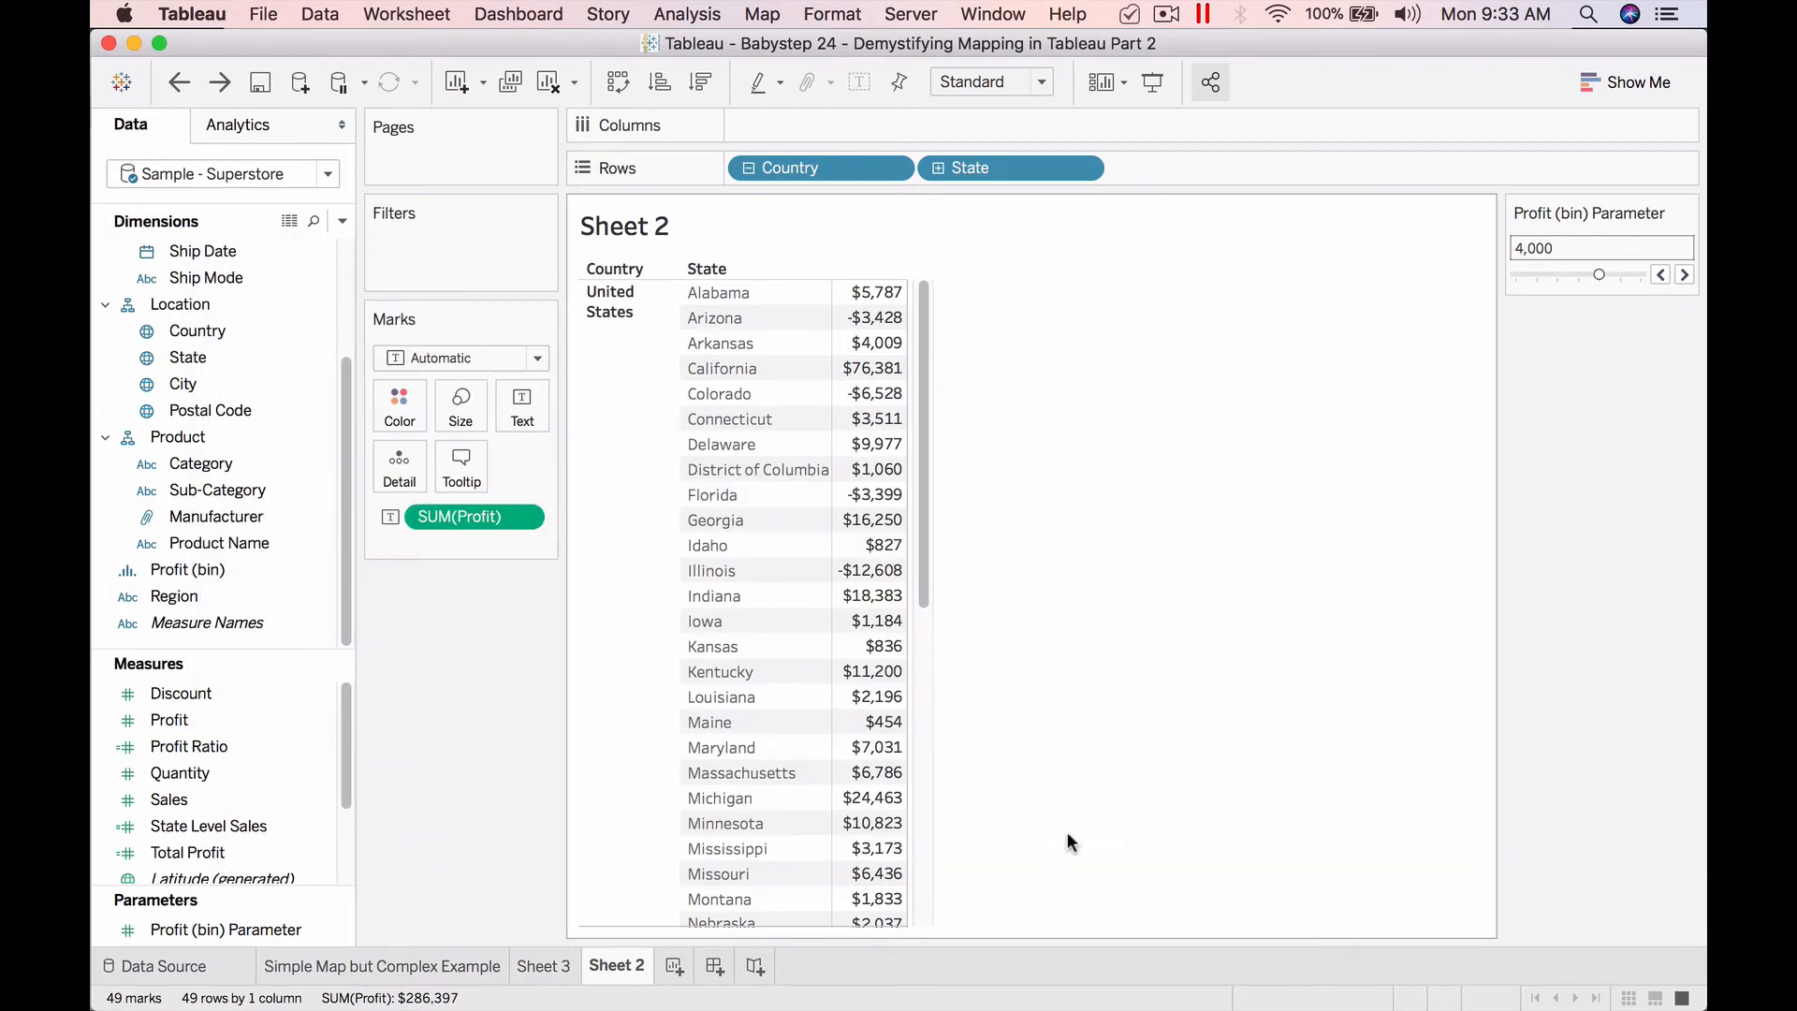
right_click(238, 847)
mouse_move(419, 590)
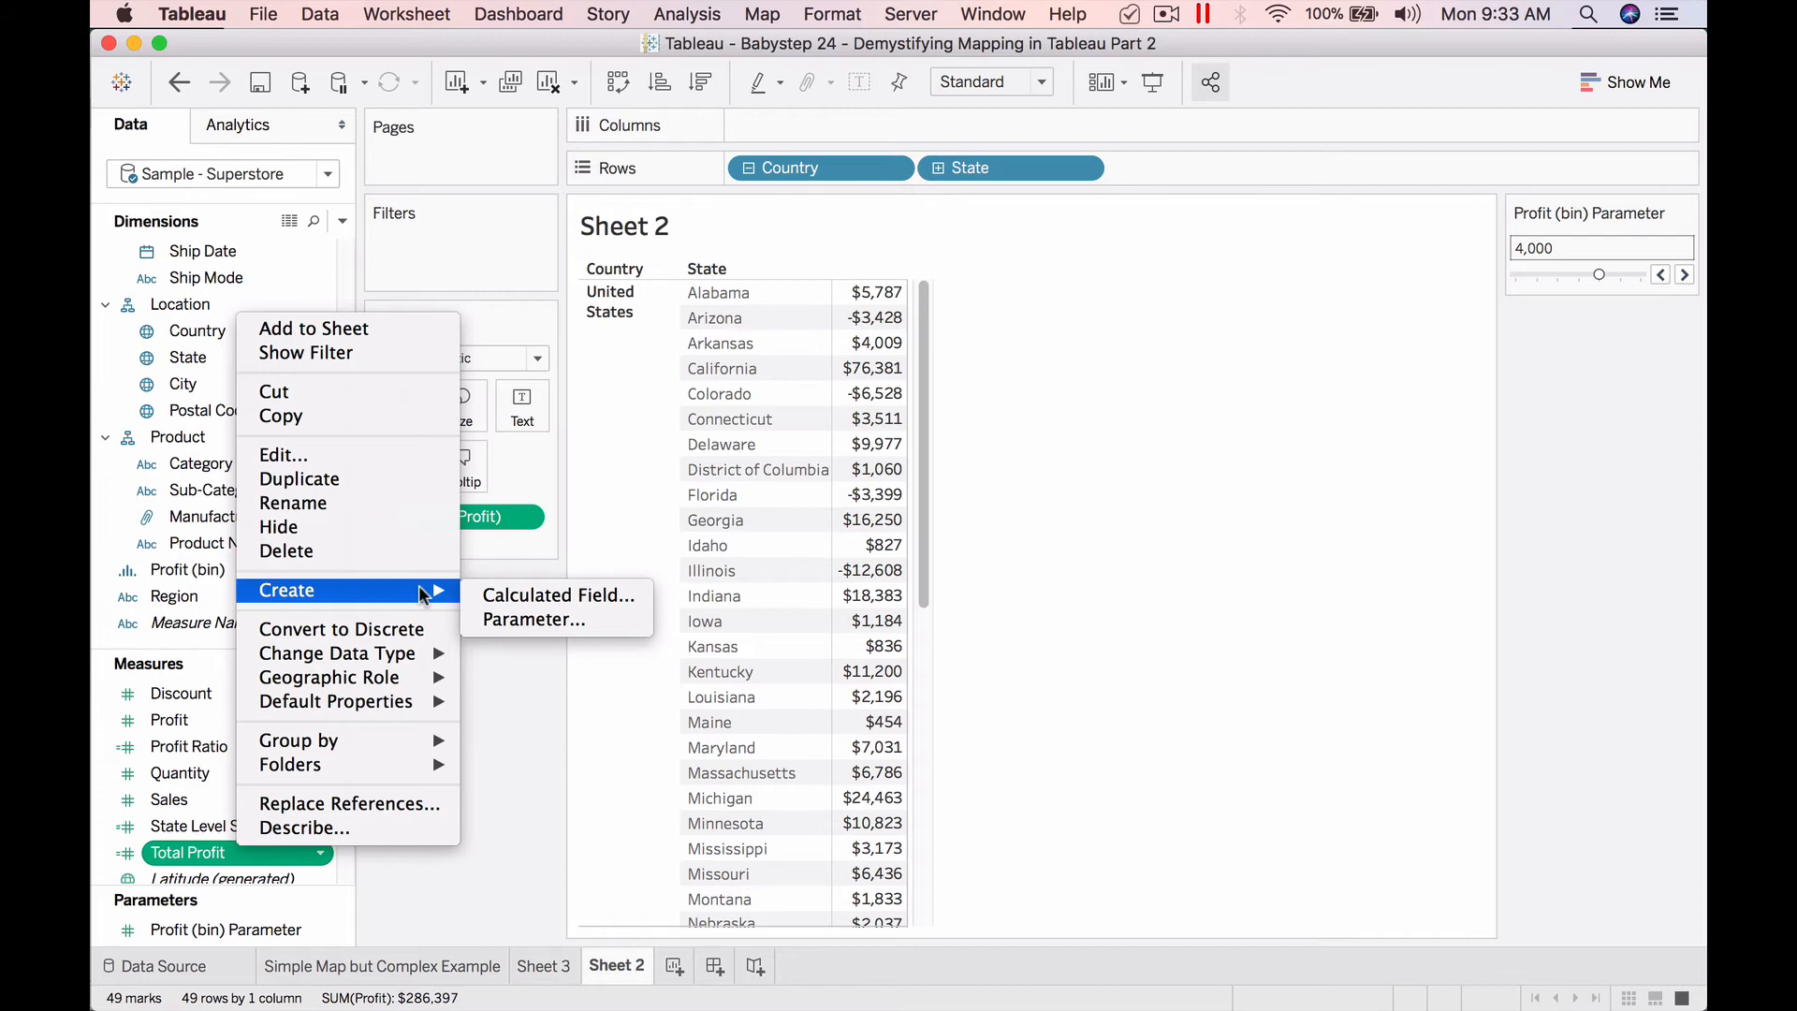
click(490, 728)
Edit the Total Profit calculation so that the [State] field precedes SUM([Profit]).
right_click(285, 852)
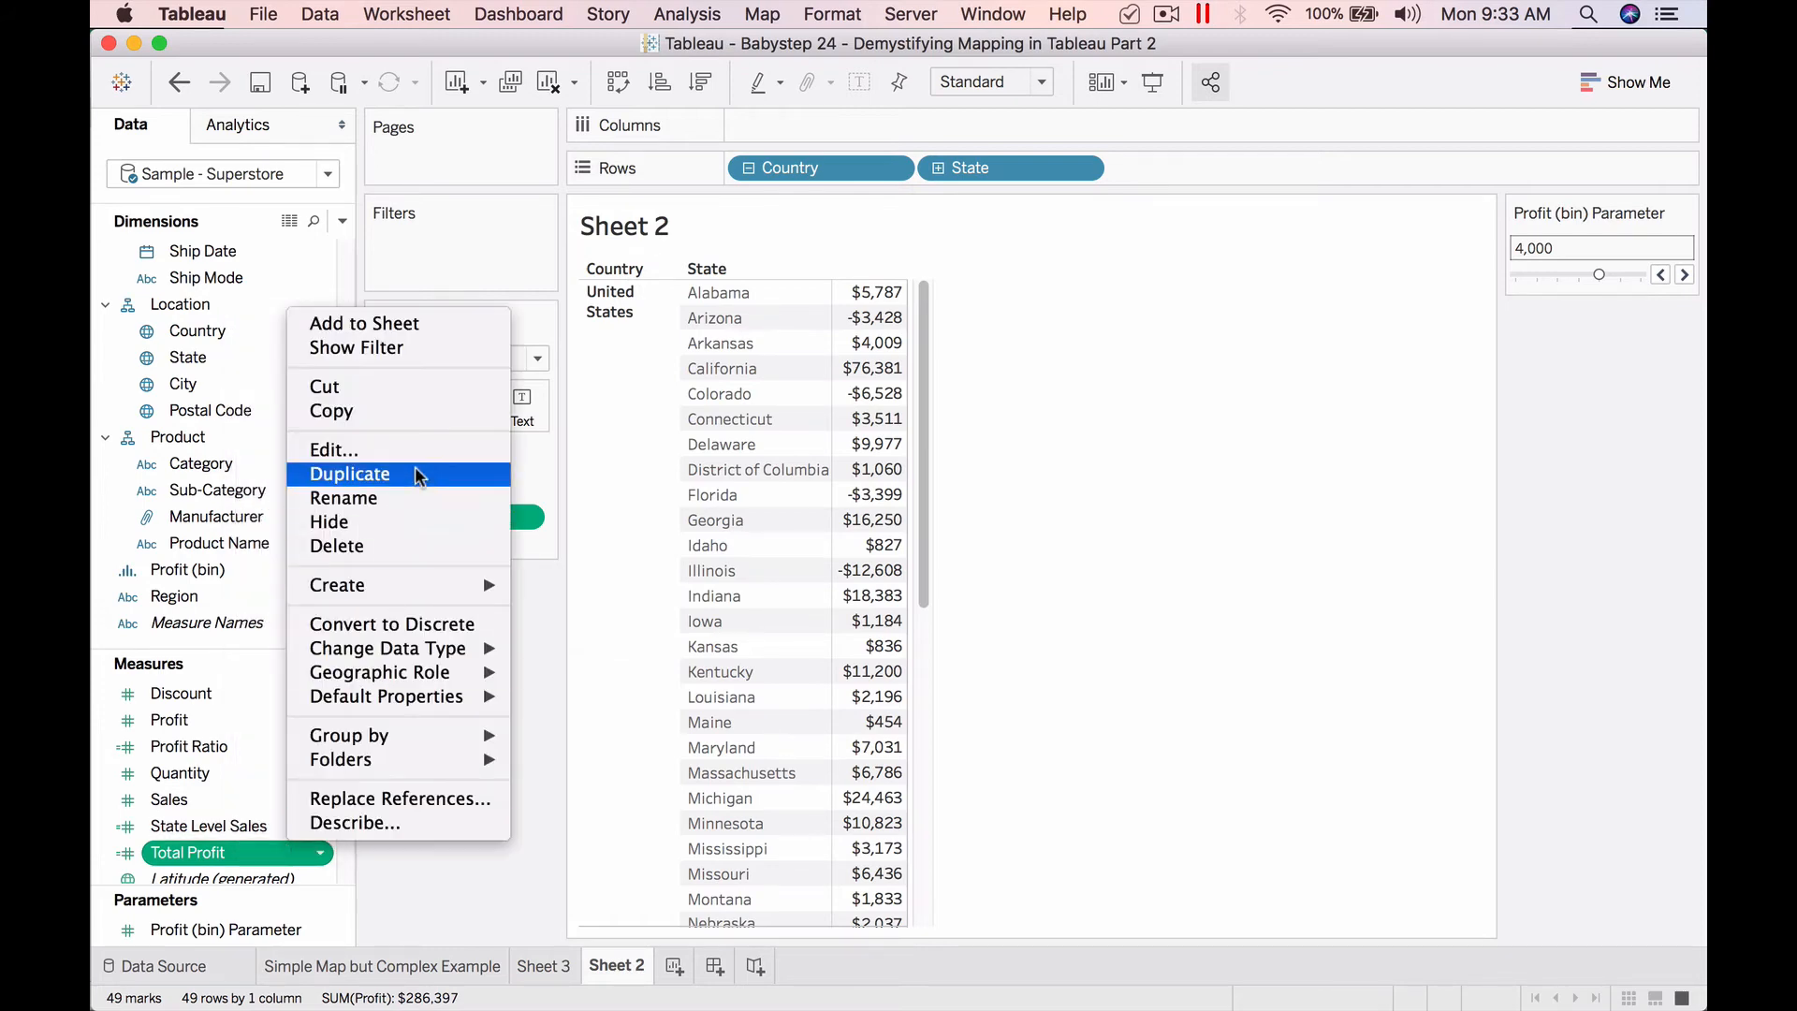
click(413, 444)
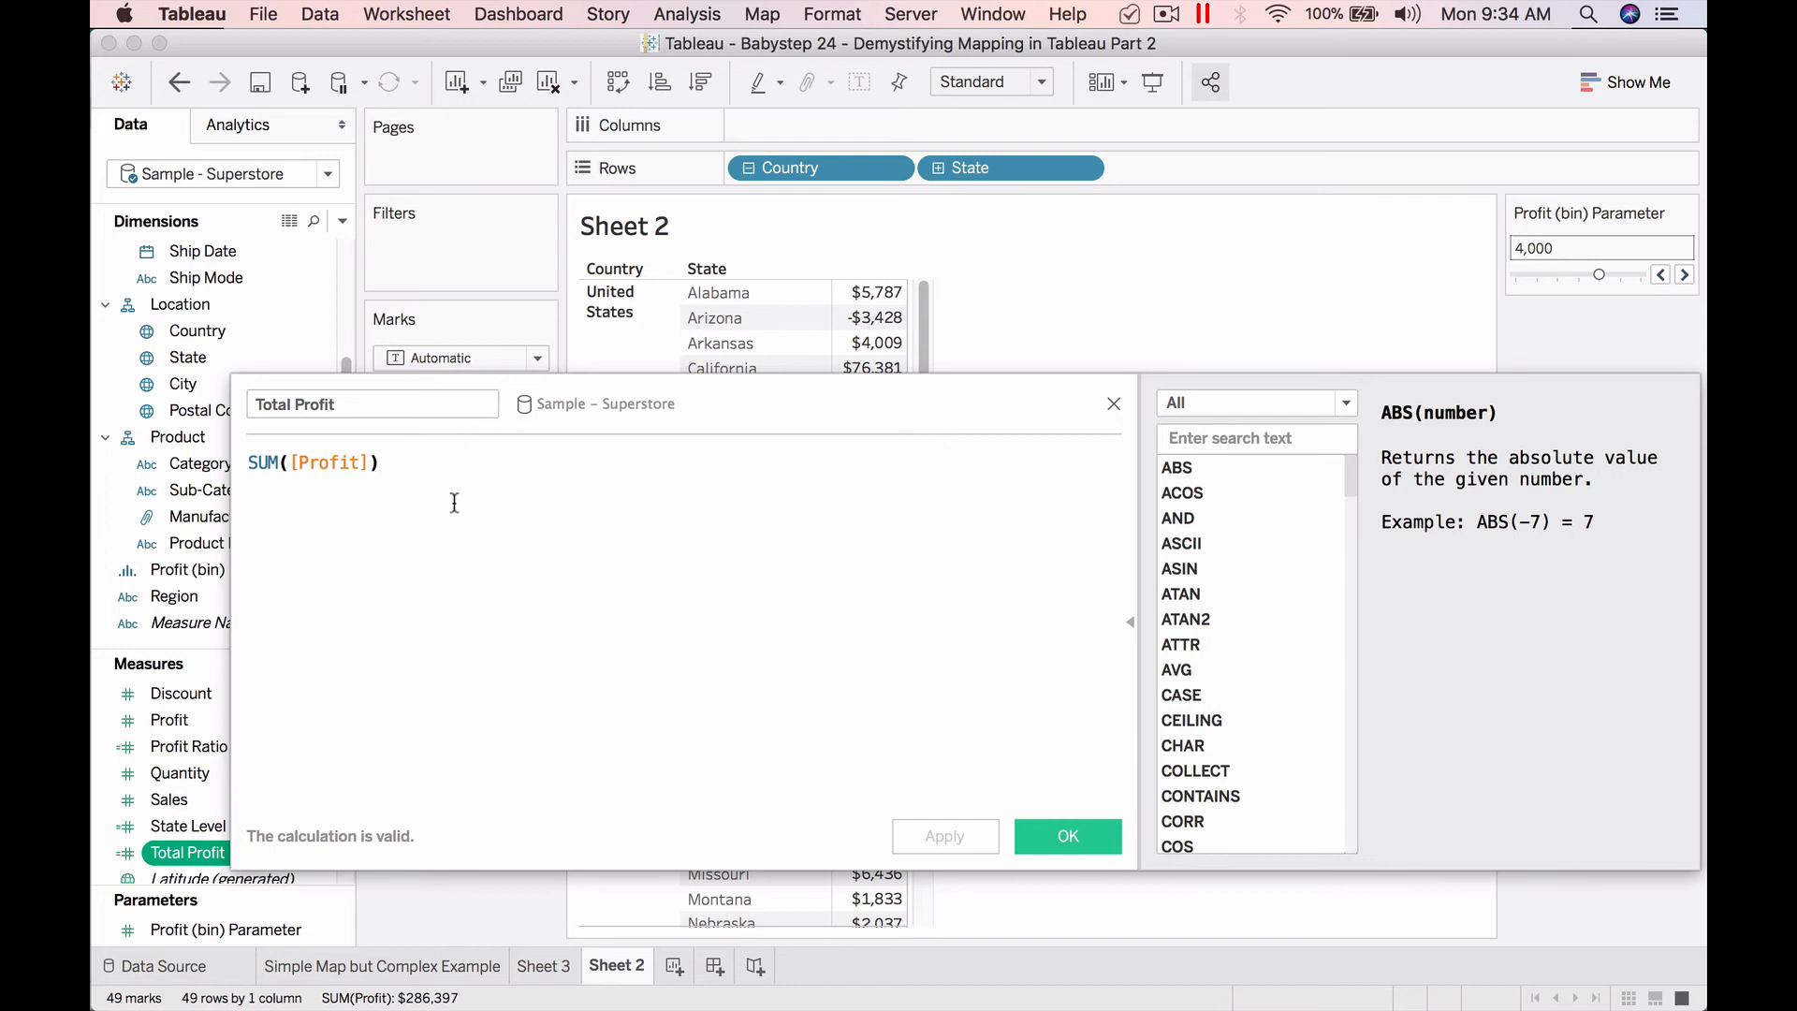
drag(249, 463, 476, 472)
key(super+c)
key(BackSpace)
text([state)
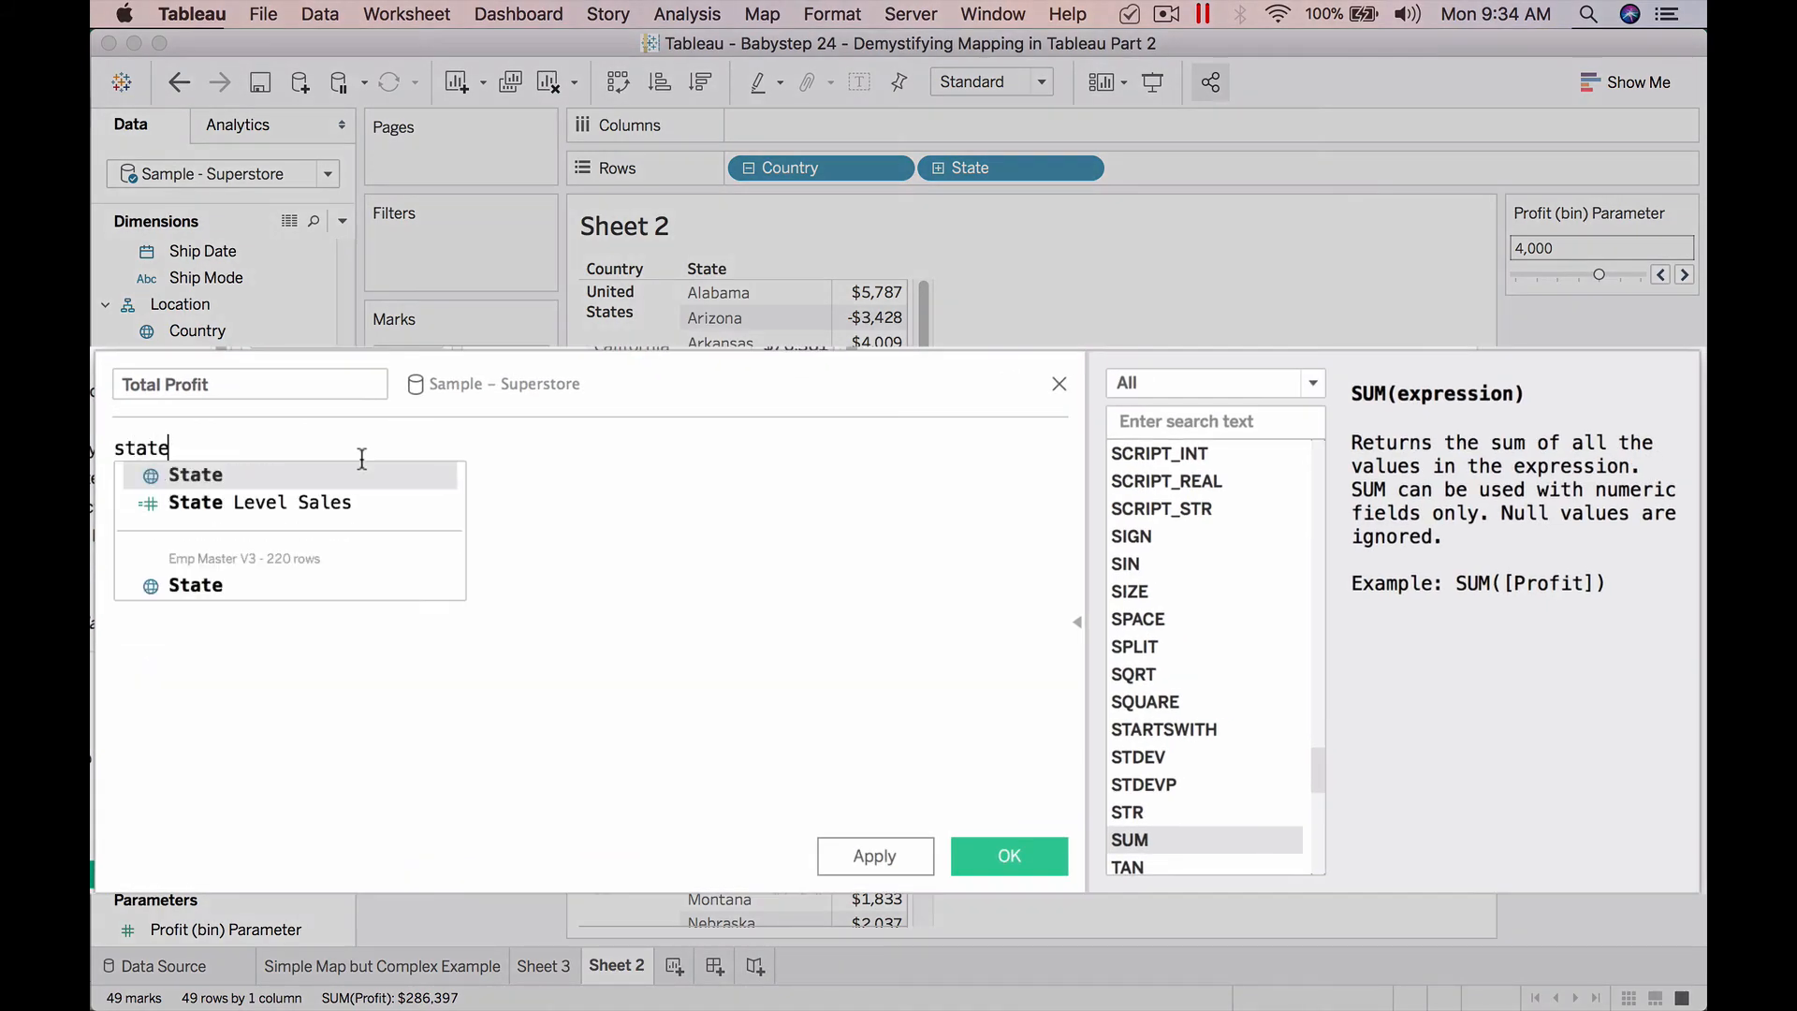
key(Return)
key(super+v)
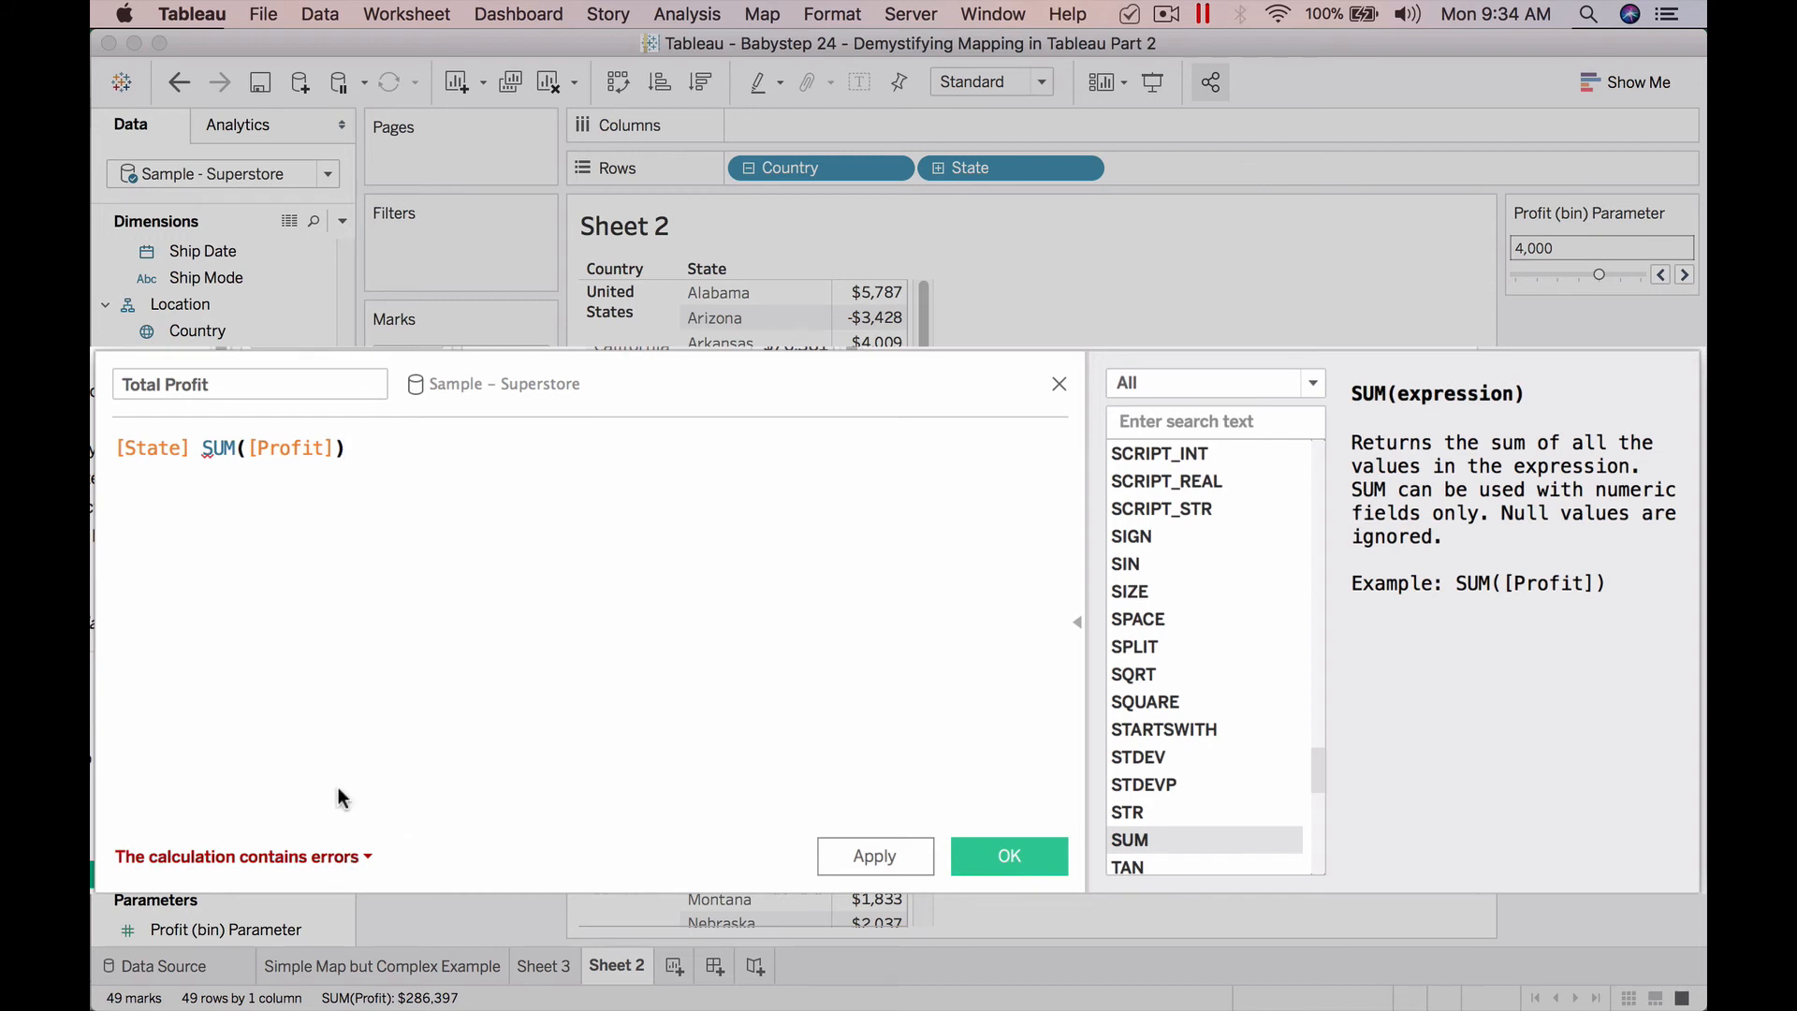
Complete the calculation as { FIXED [State] : SUM([Profit]) }.
click(109, 441)
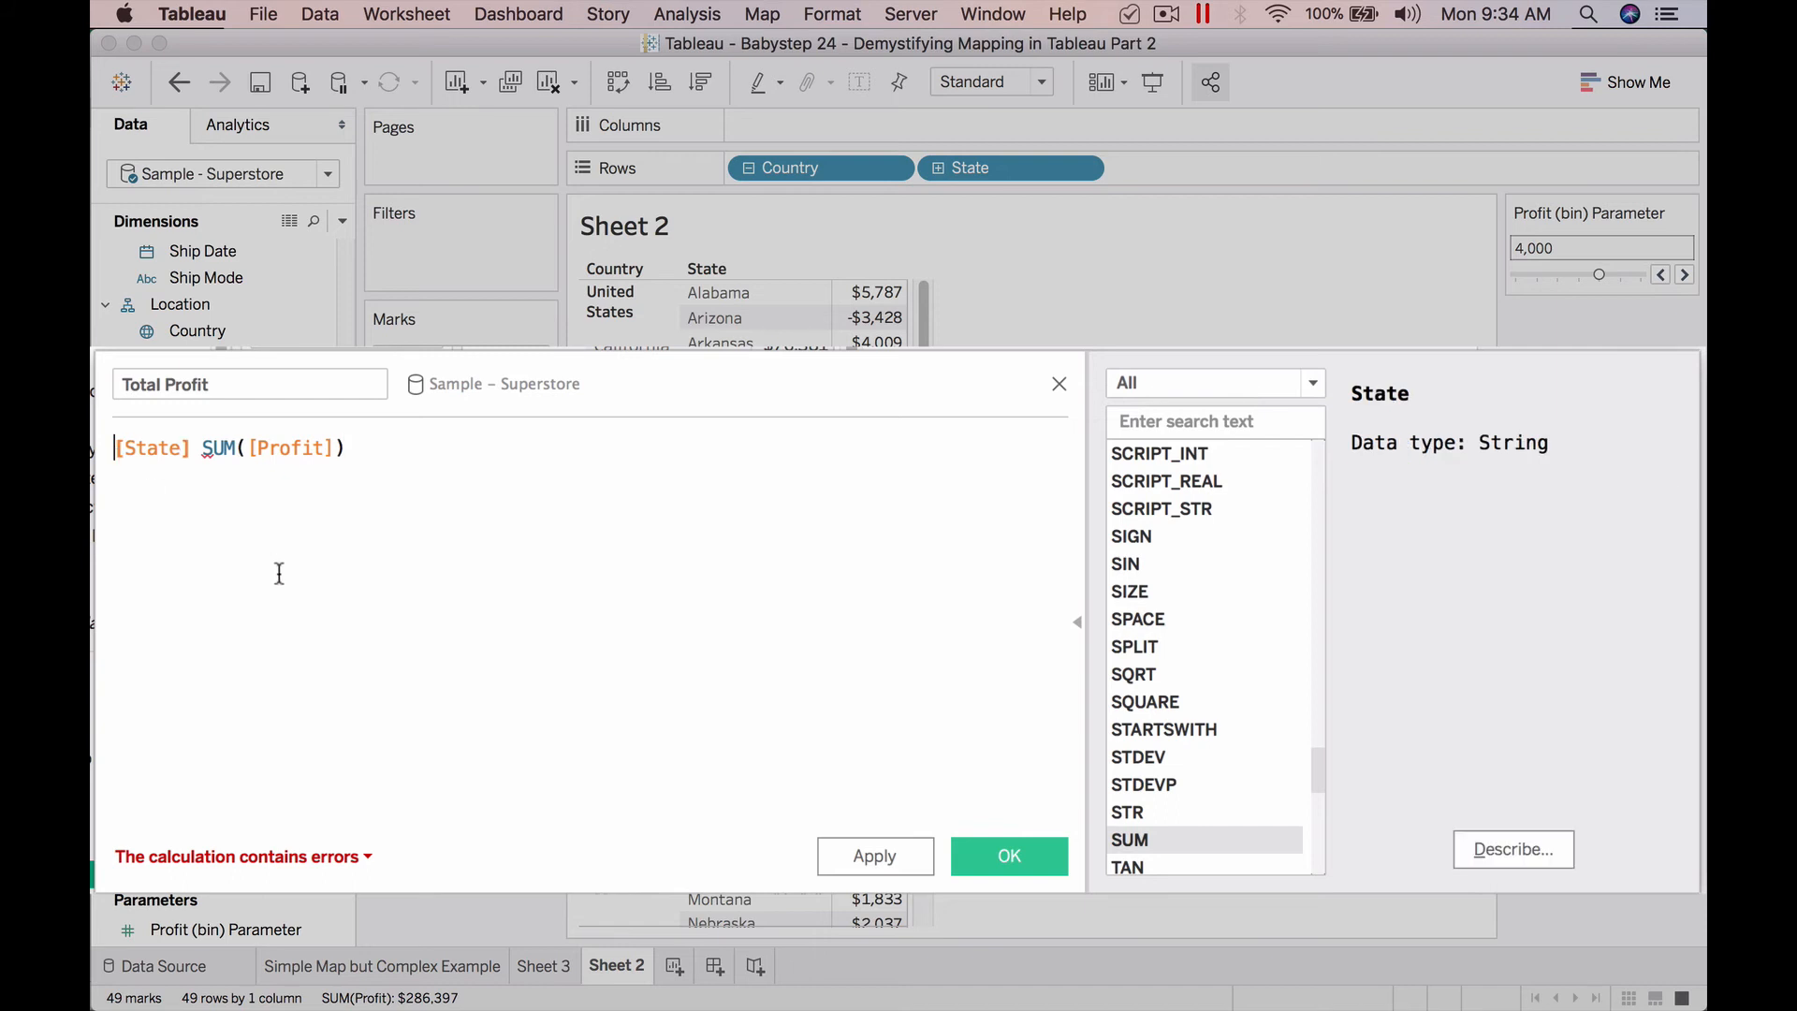
text(fixe)
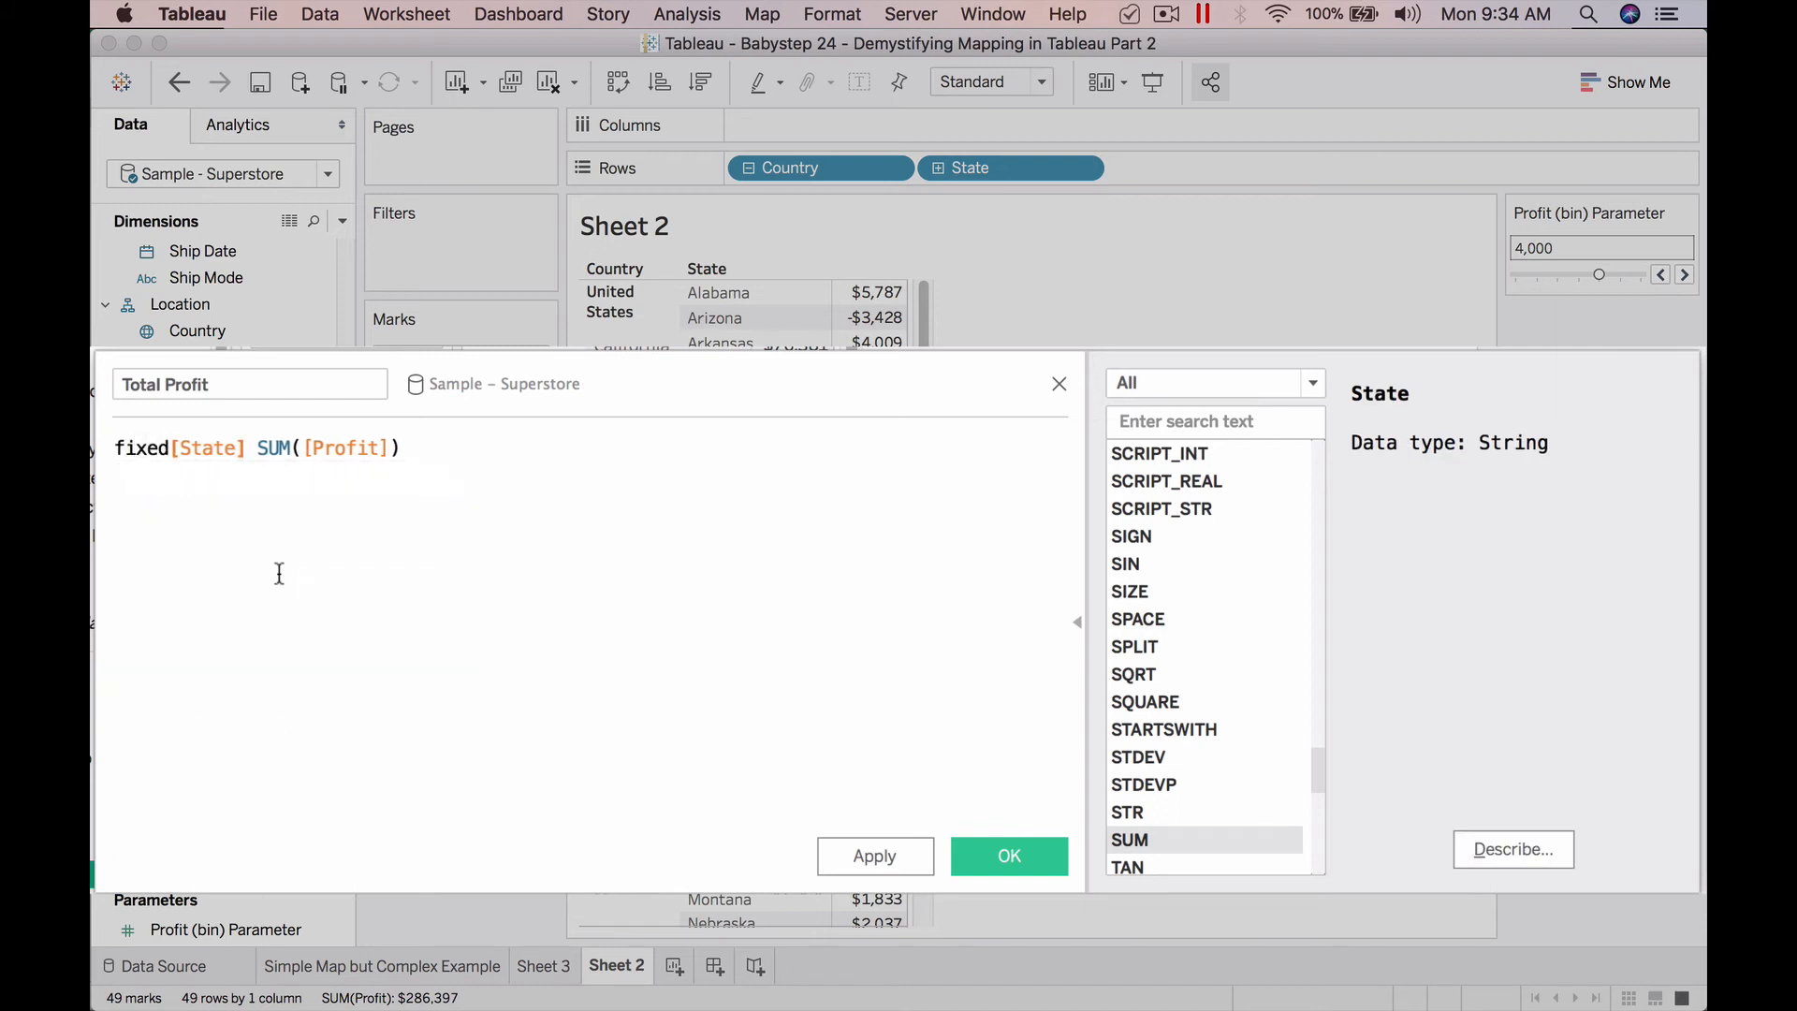
key(Return)
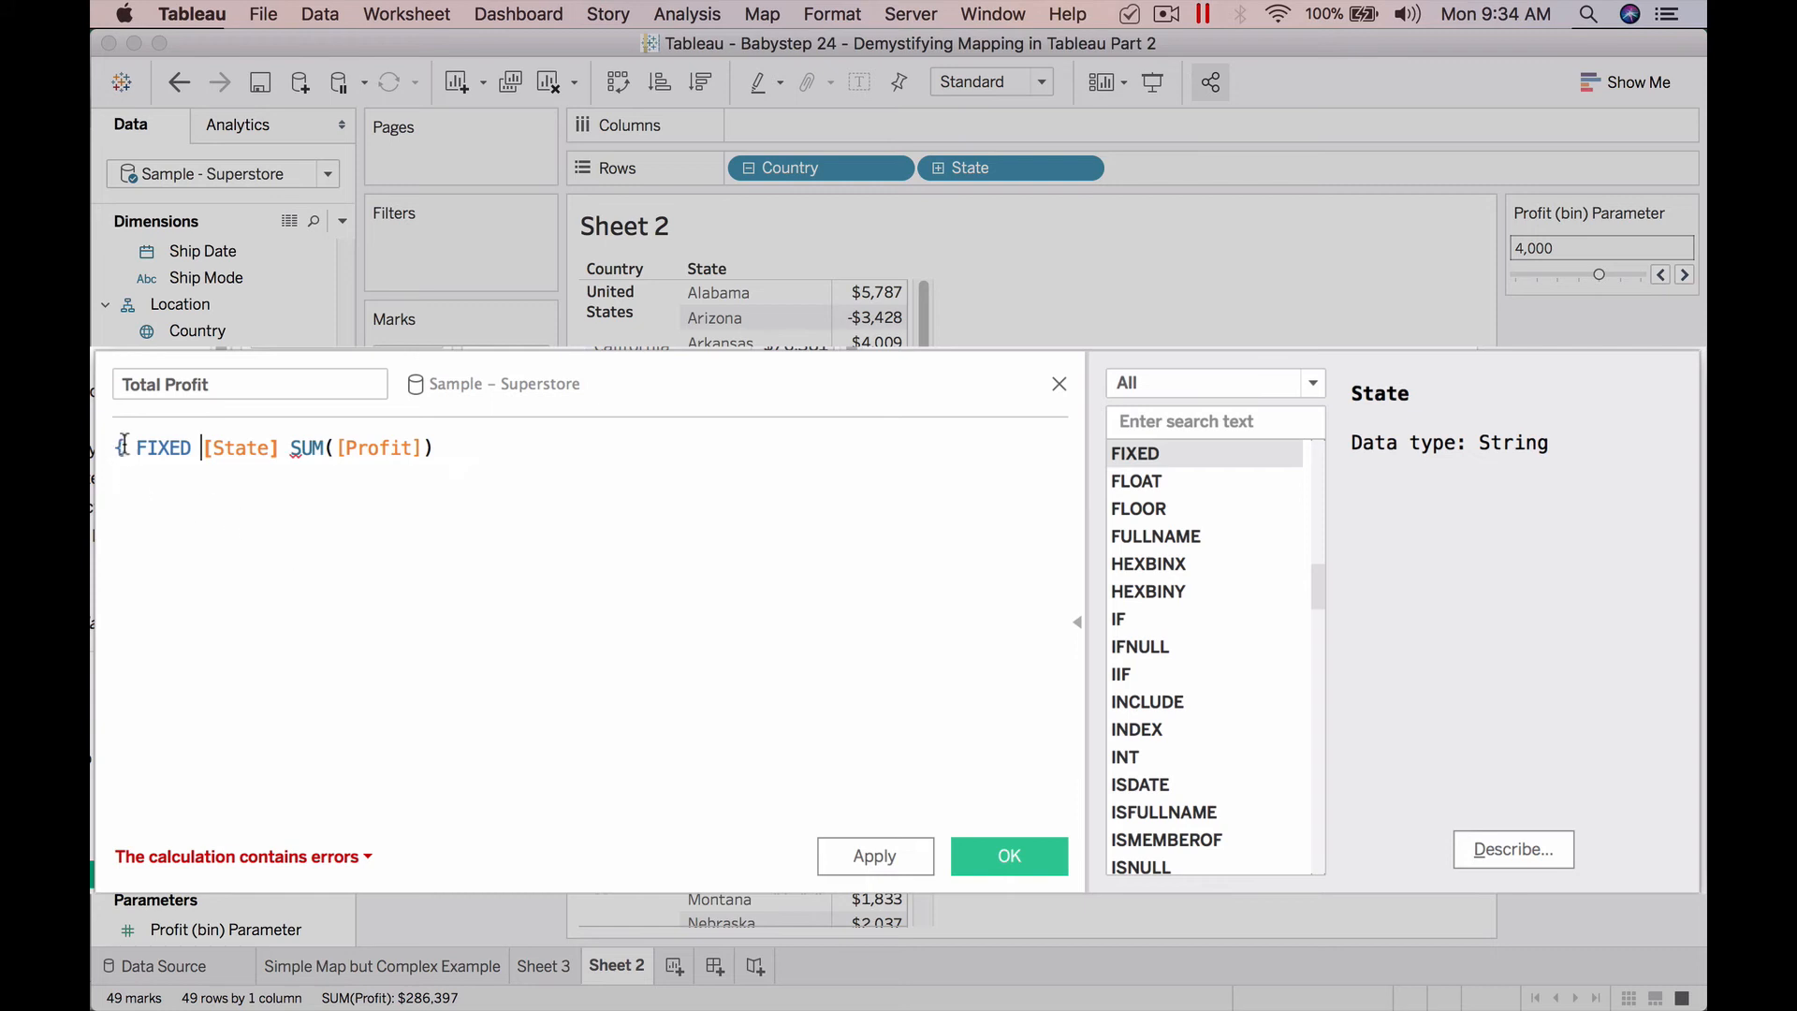
click(166, 448)
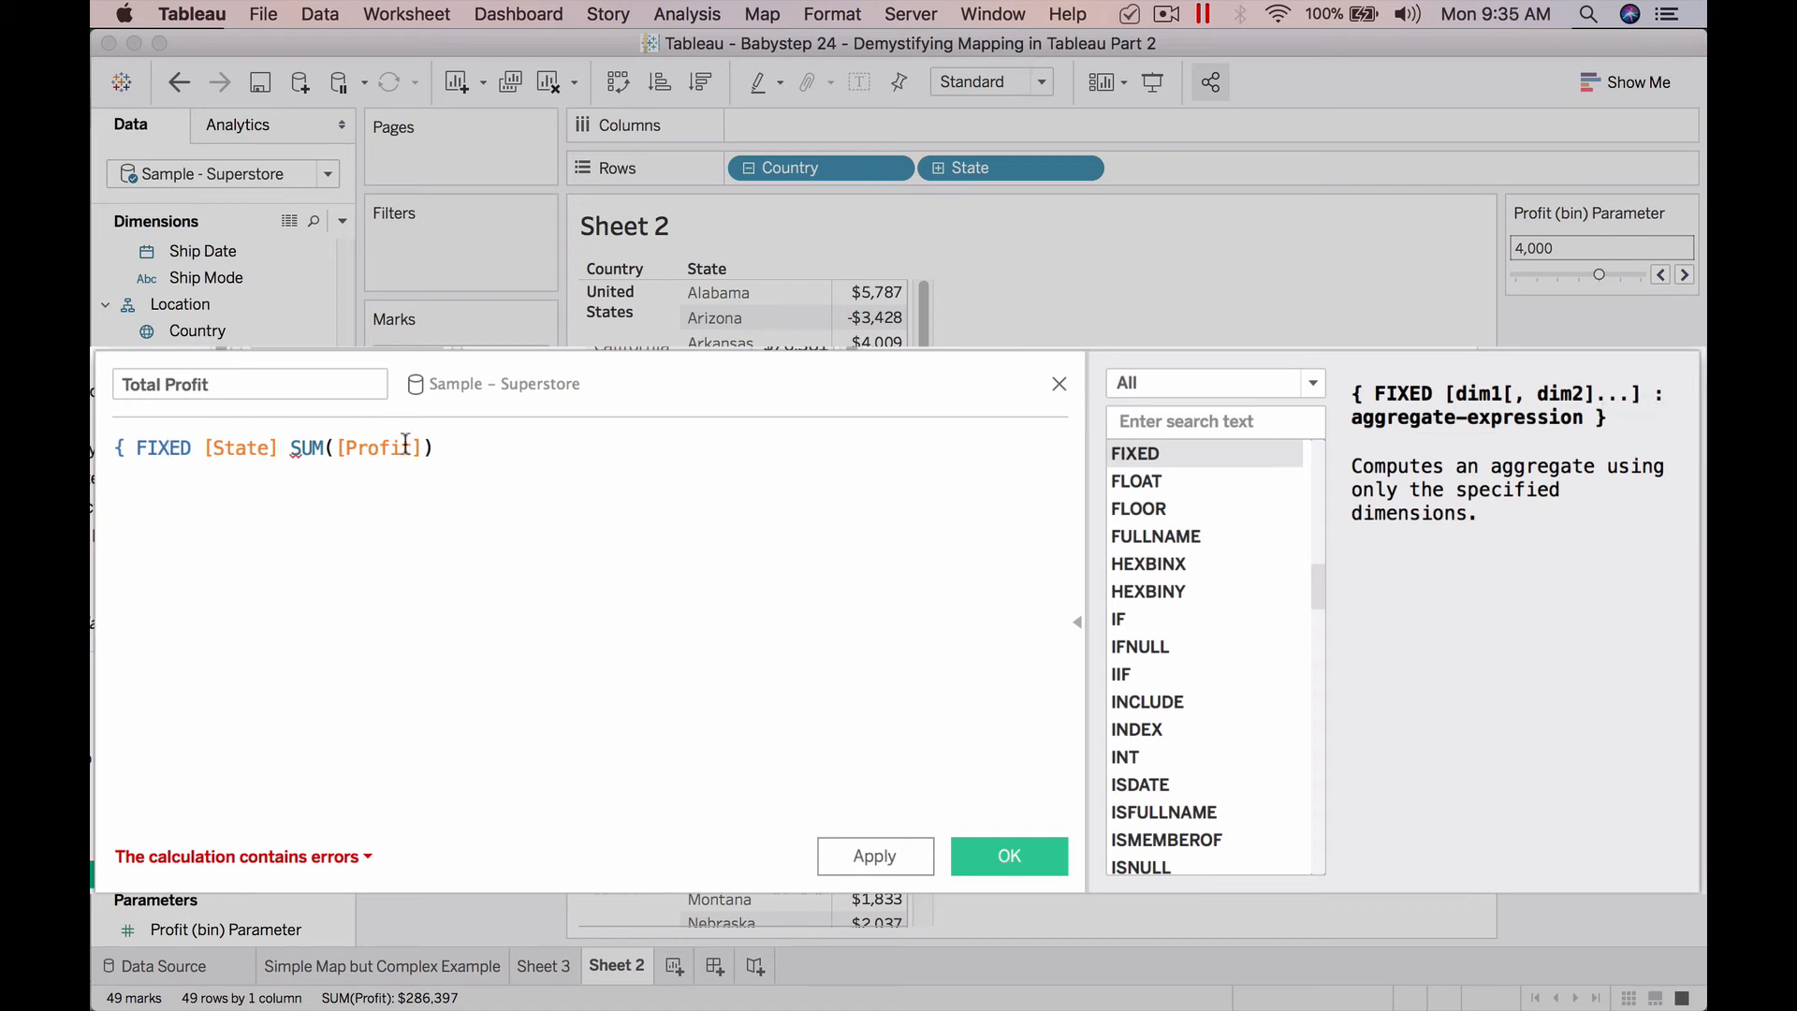
click(279, 448)
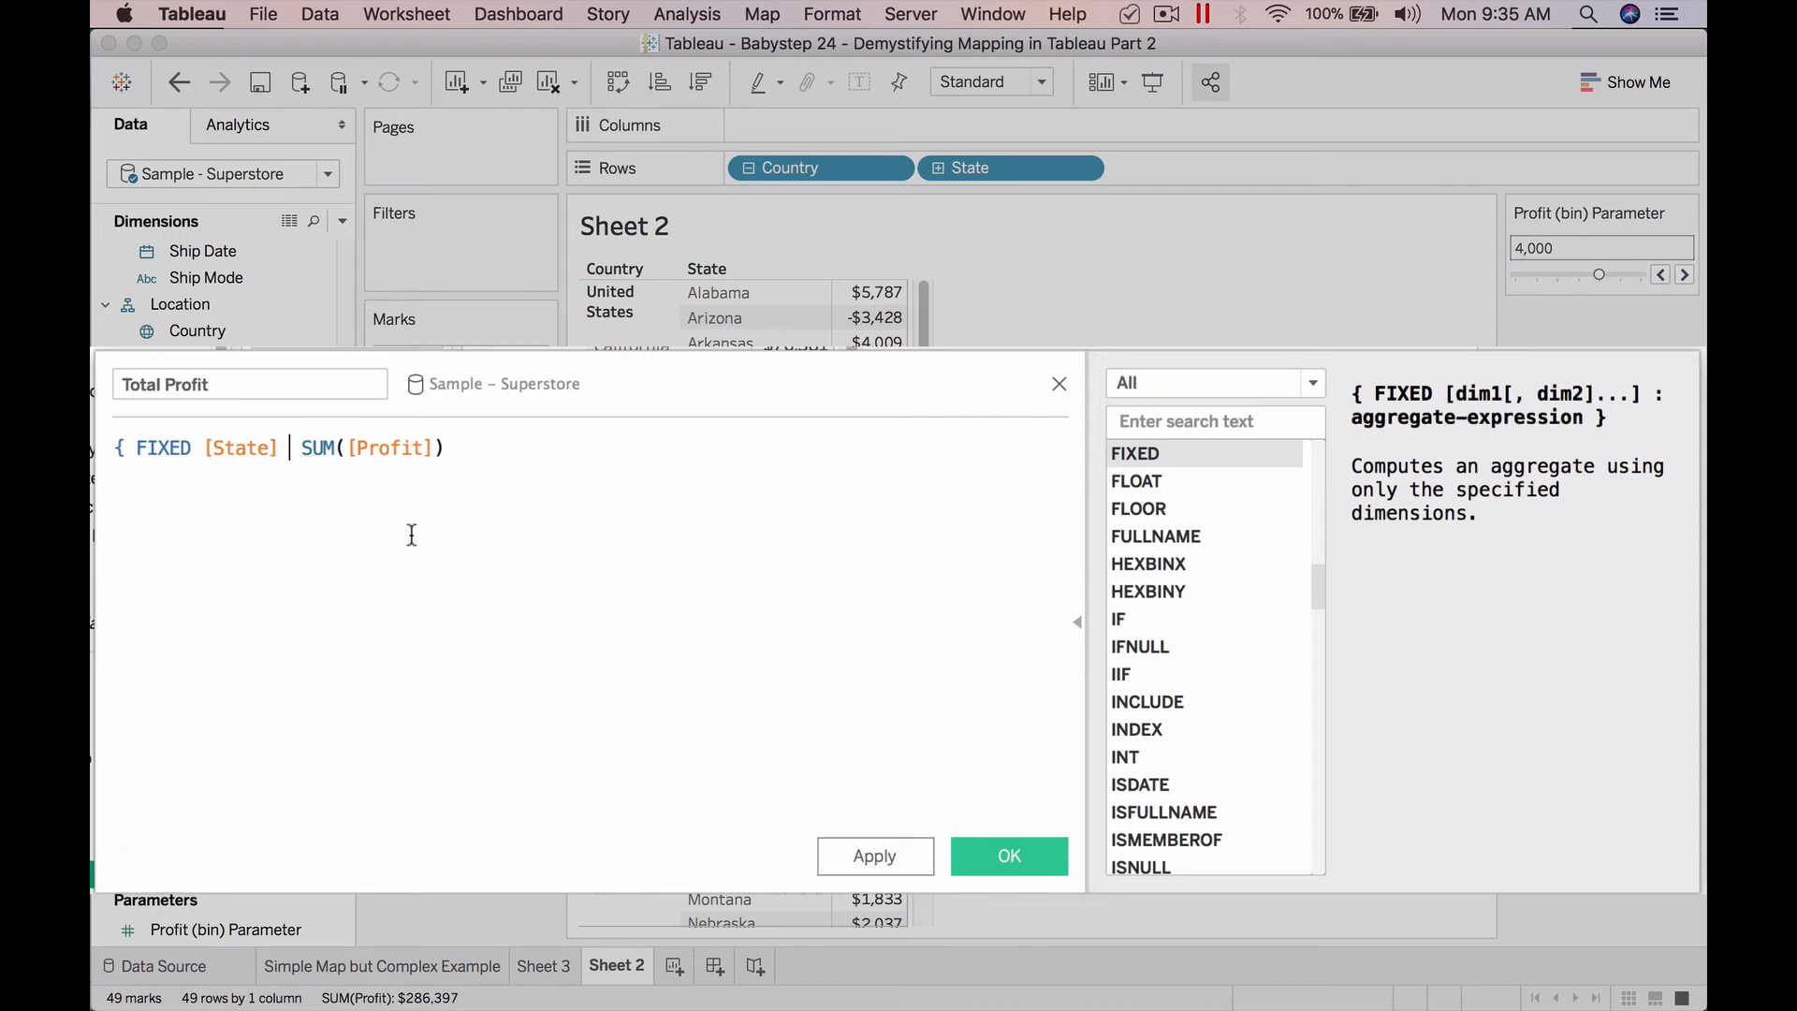
text(:)
click(507, 456)
text(})
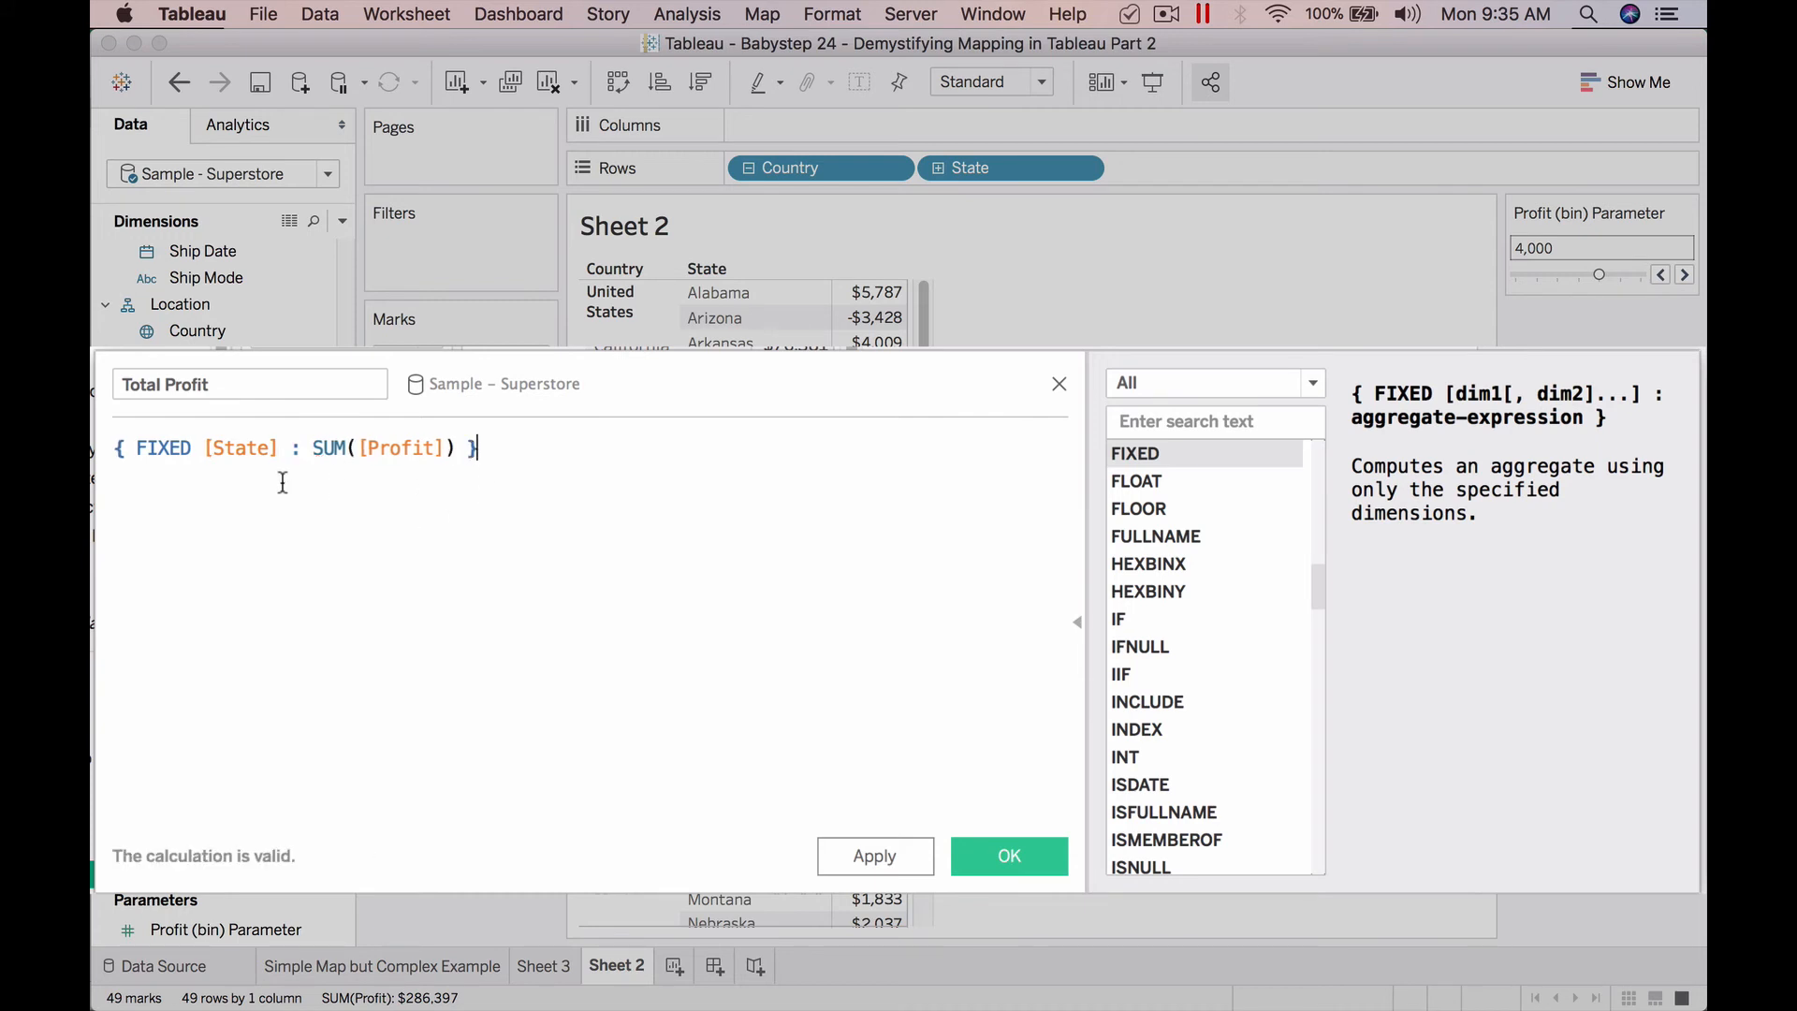
Rename the calculated field Total Profit at State and save the calculation.
click(153, 447)
click(257, 449)
click(233, 389)
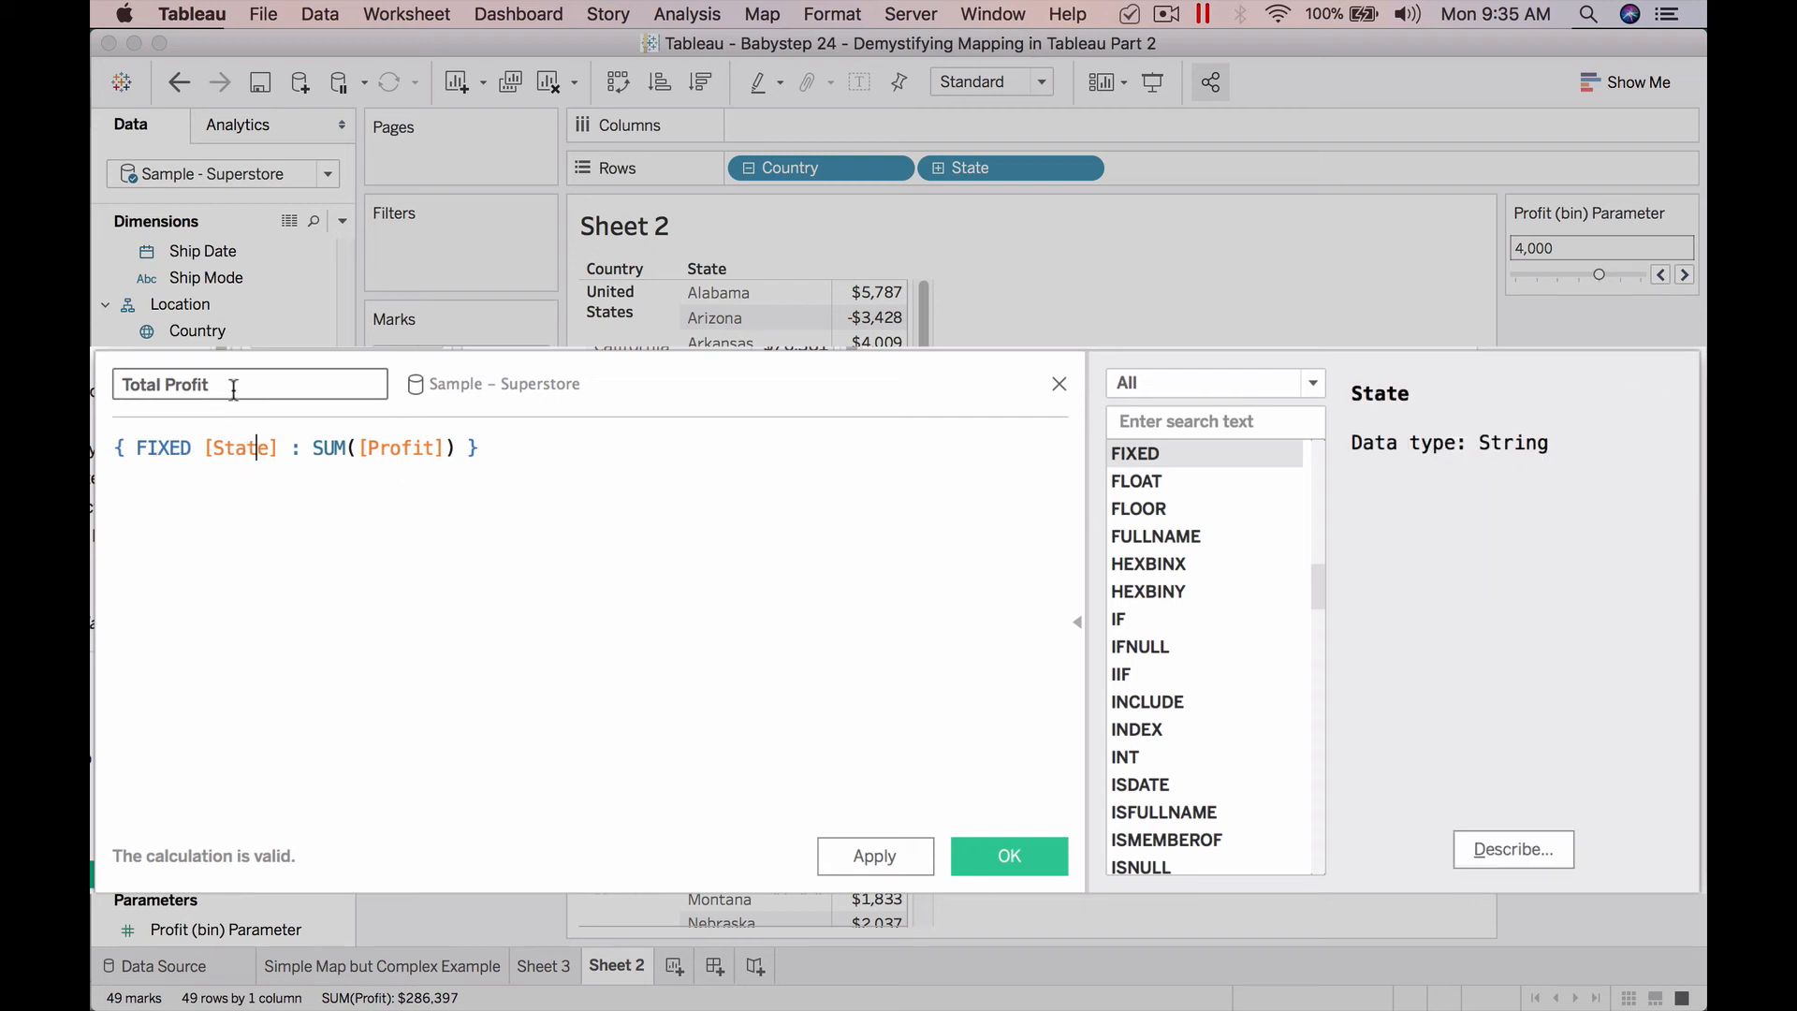
key(super+a)
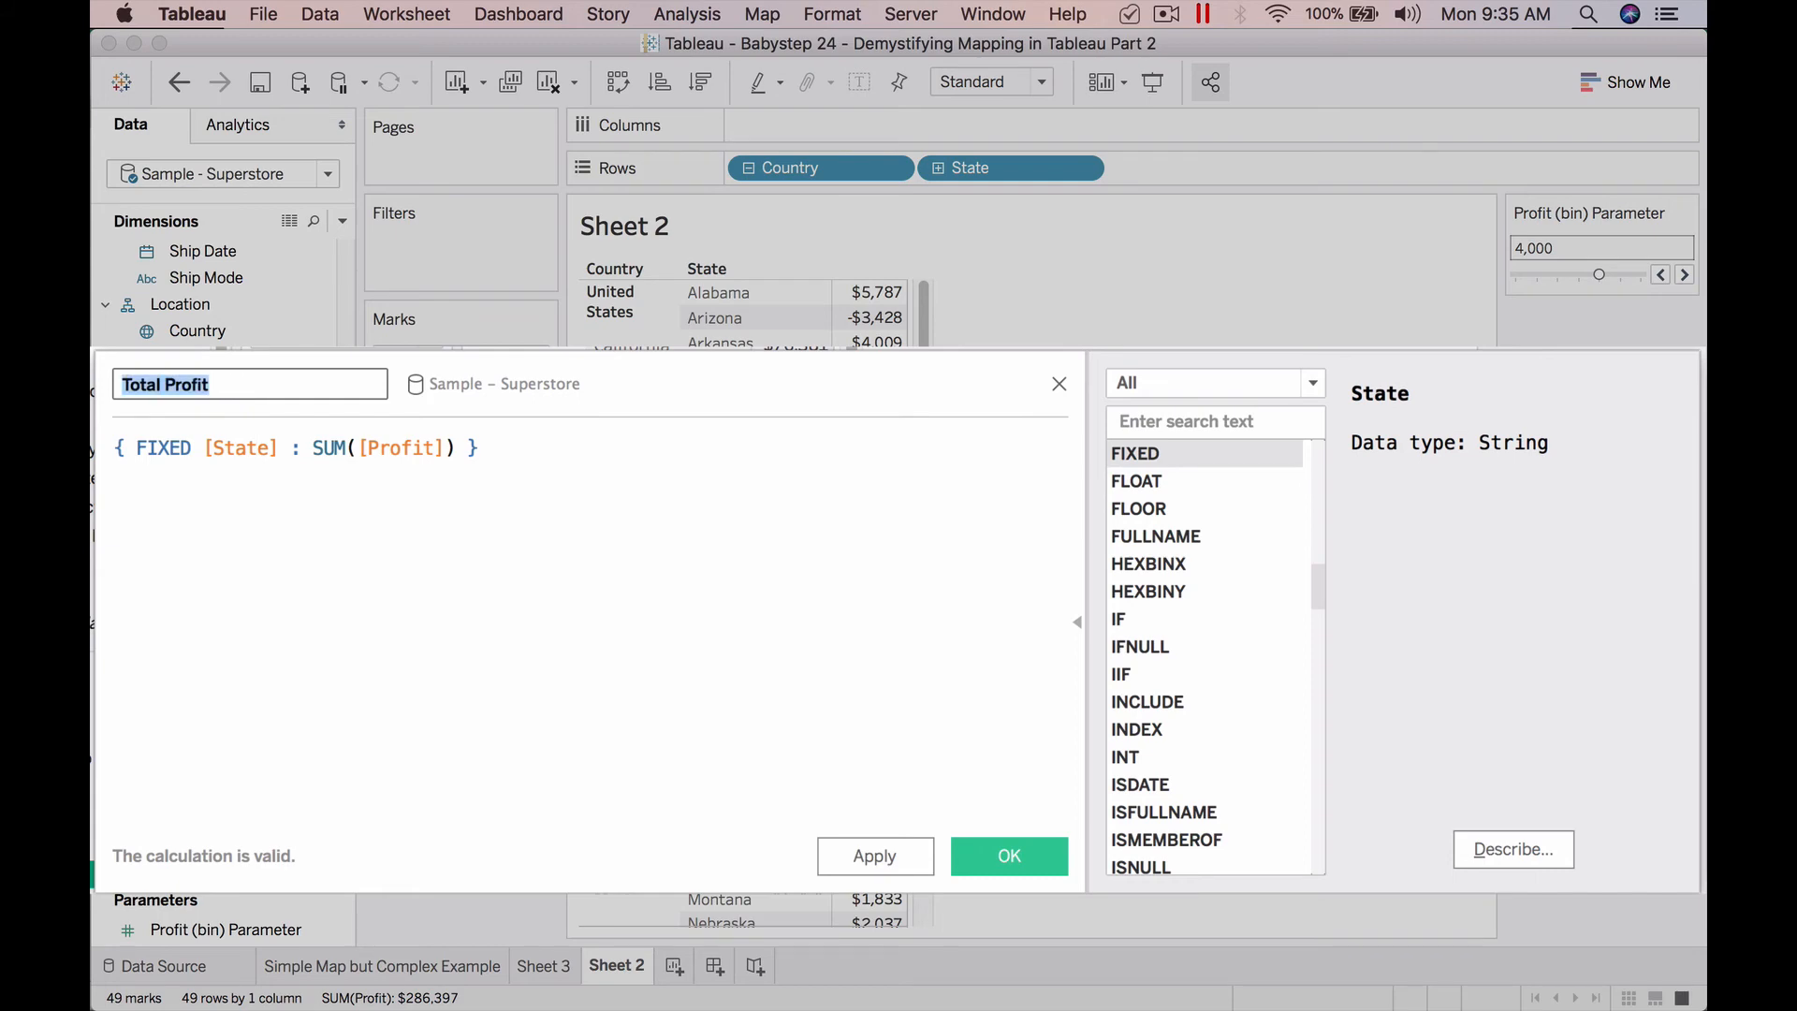
click(377, 405)
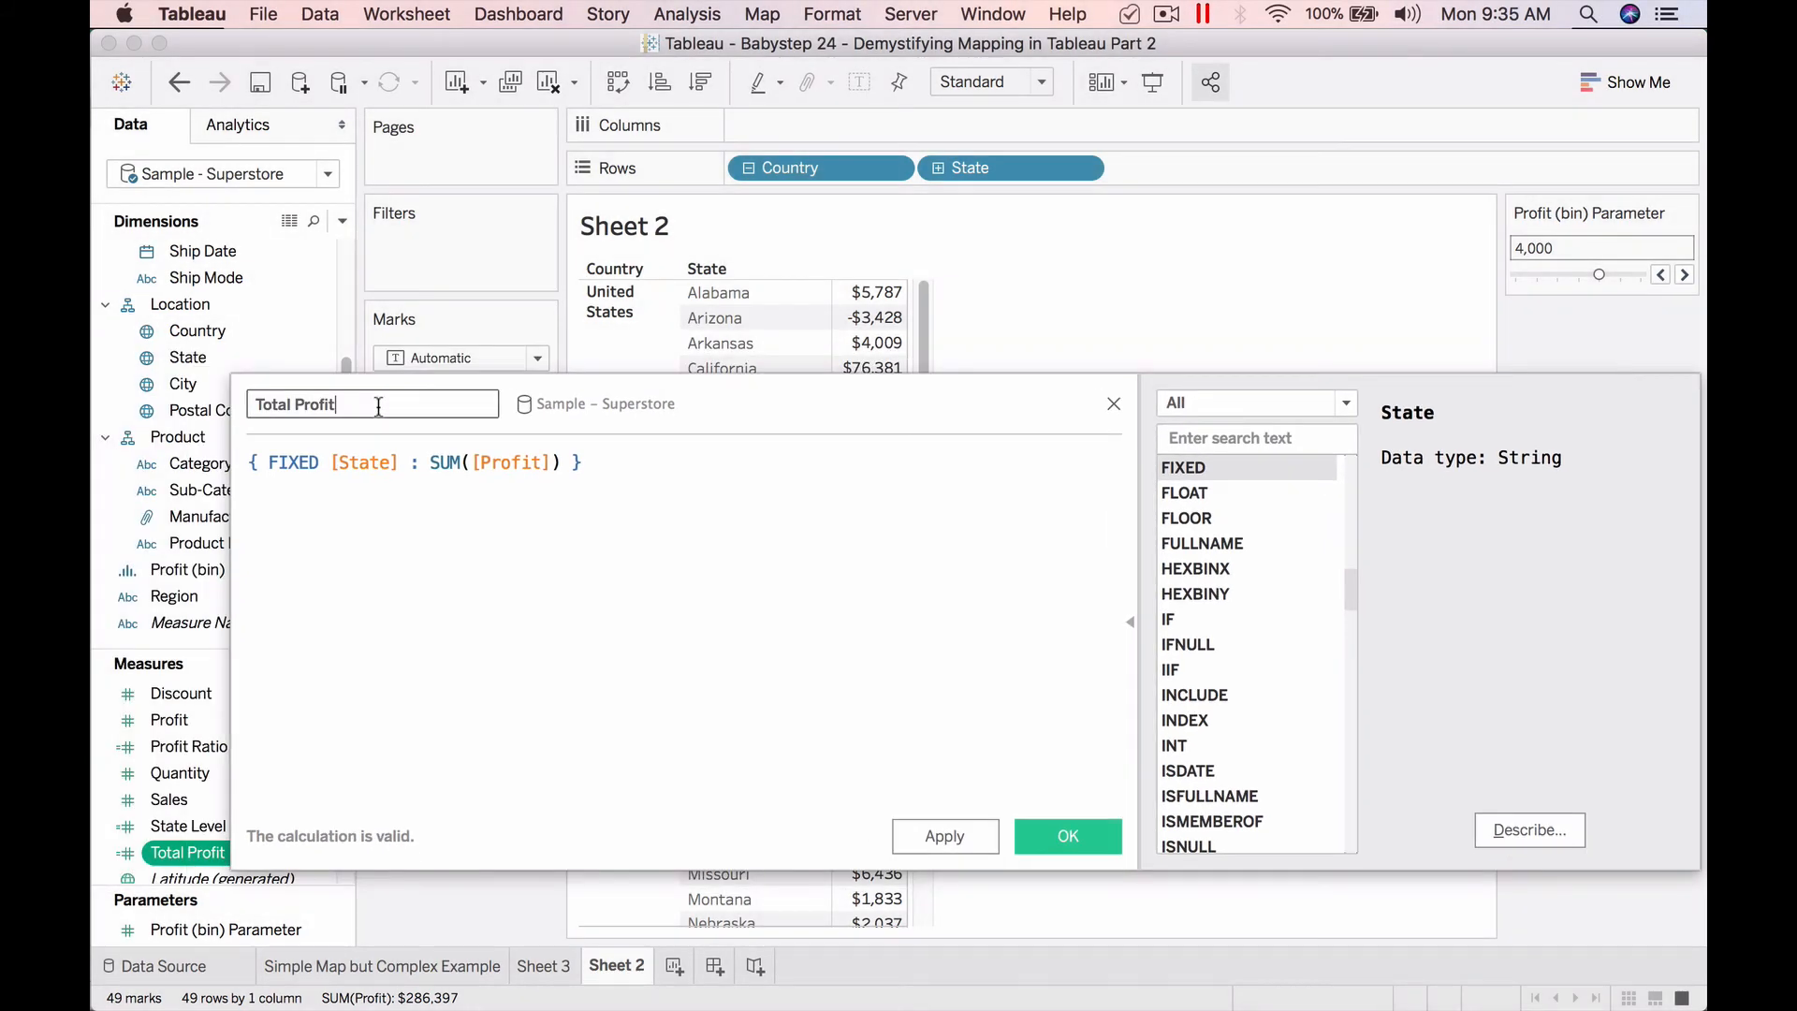
text(at State)
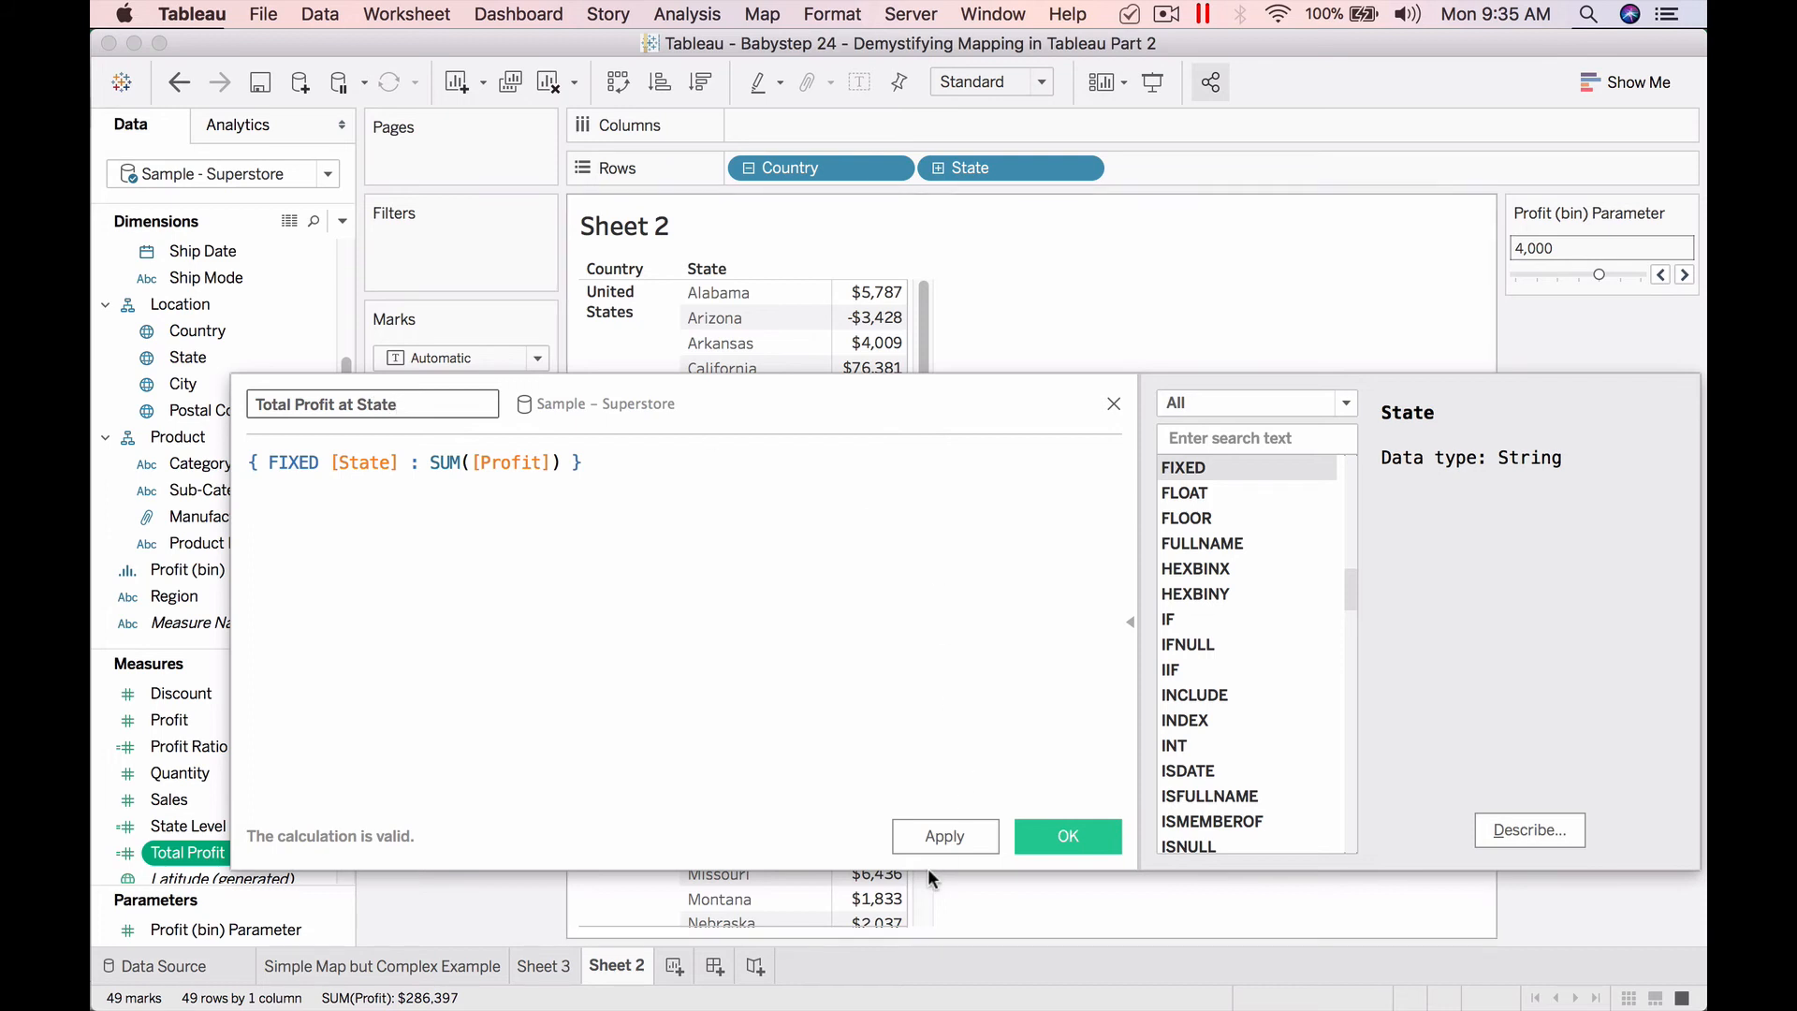
click(945, 835)
click(1087, 828)
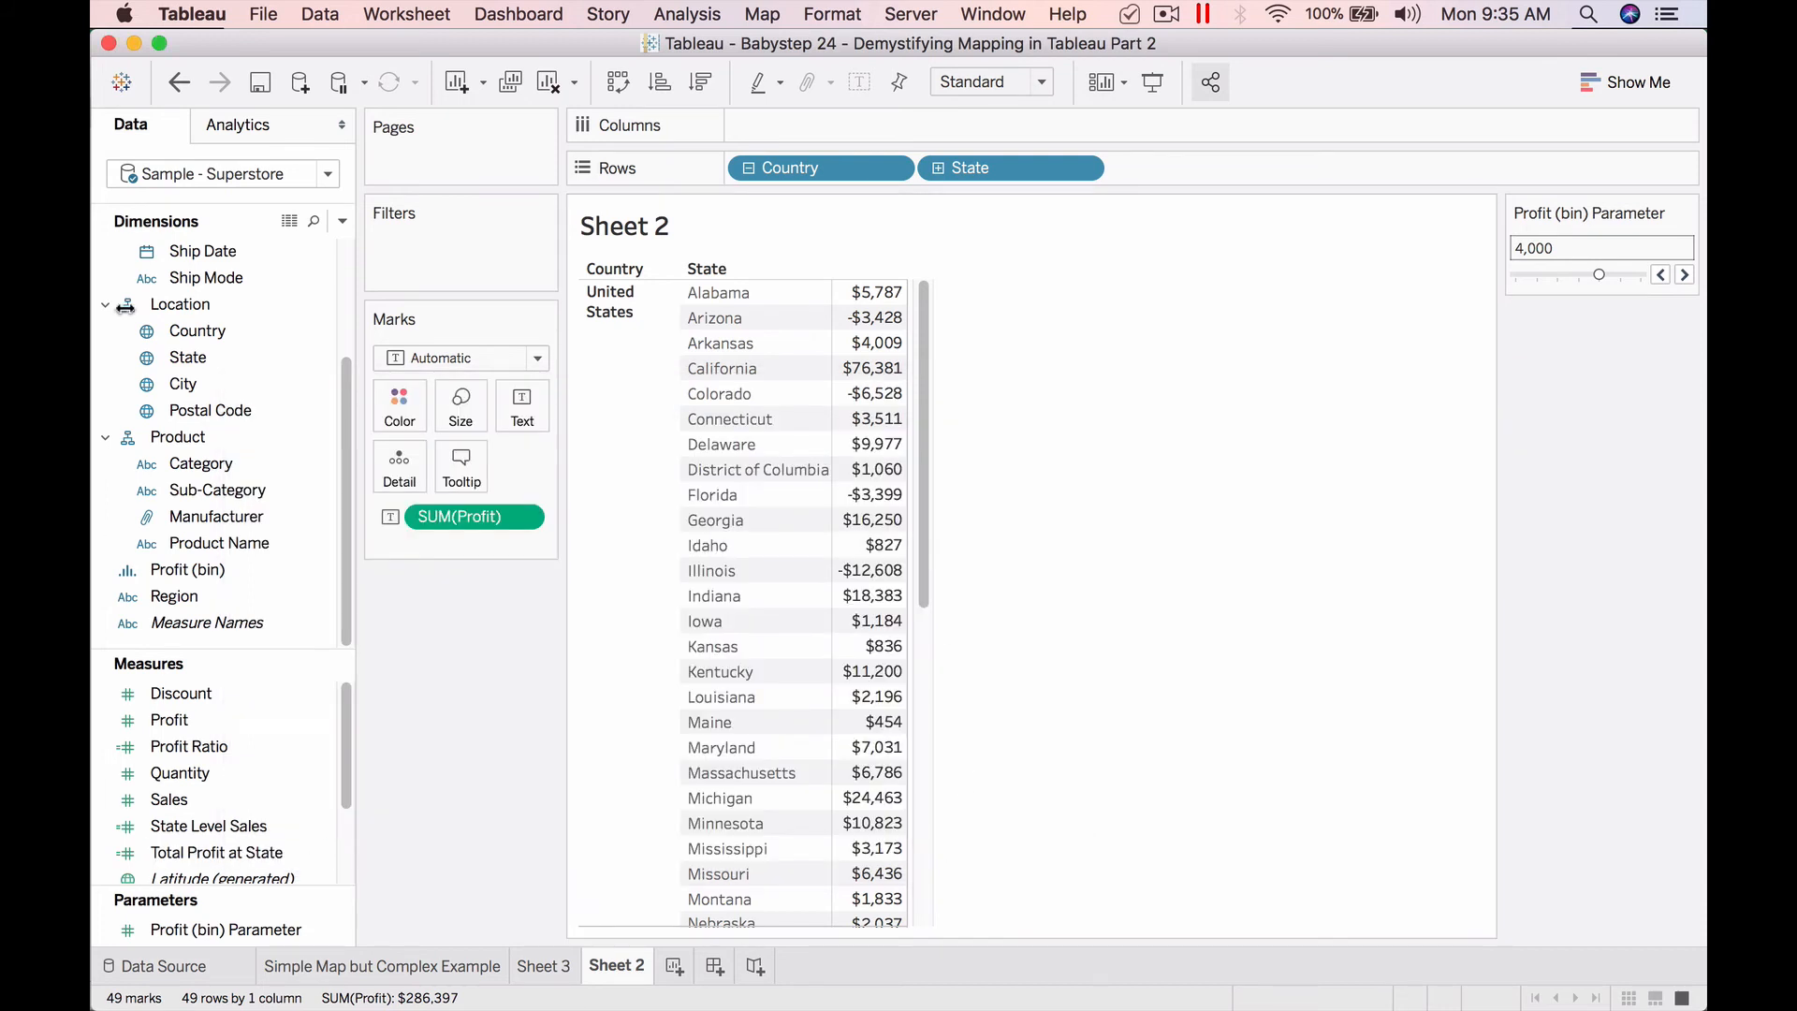
Add Total Profit at State beside Profit in Sheet 2 and expand the State rows to City level.
double_click(251, 852)
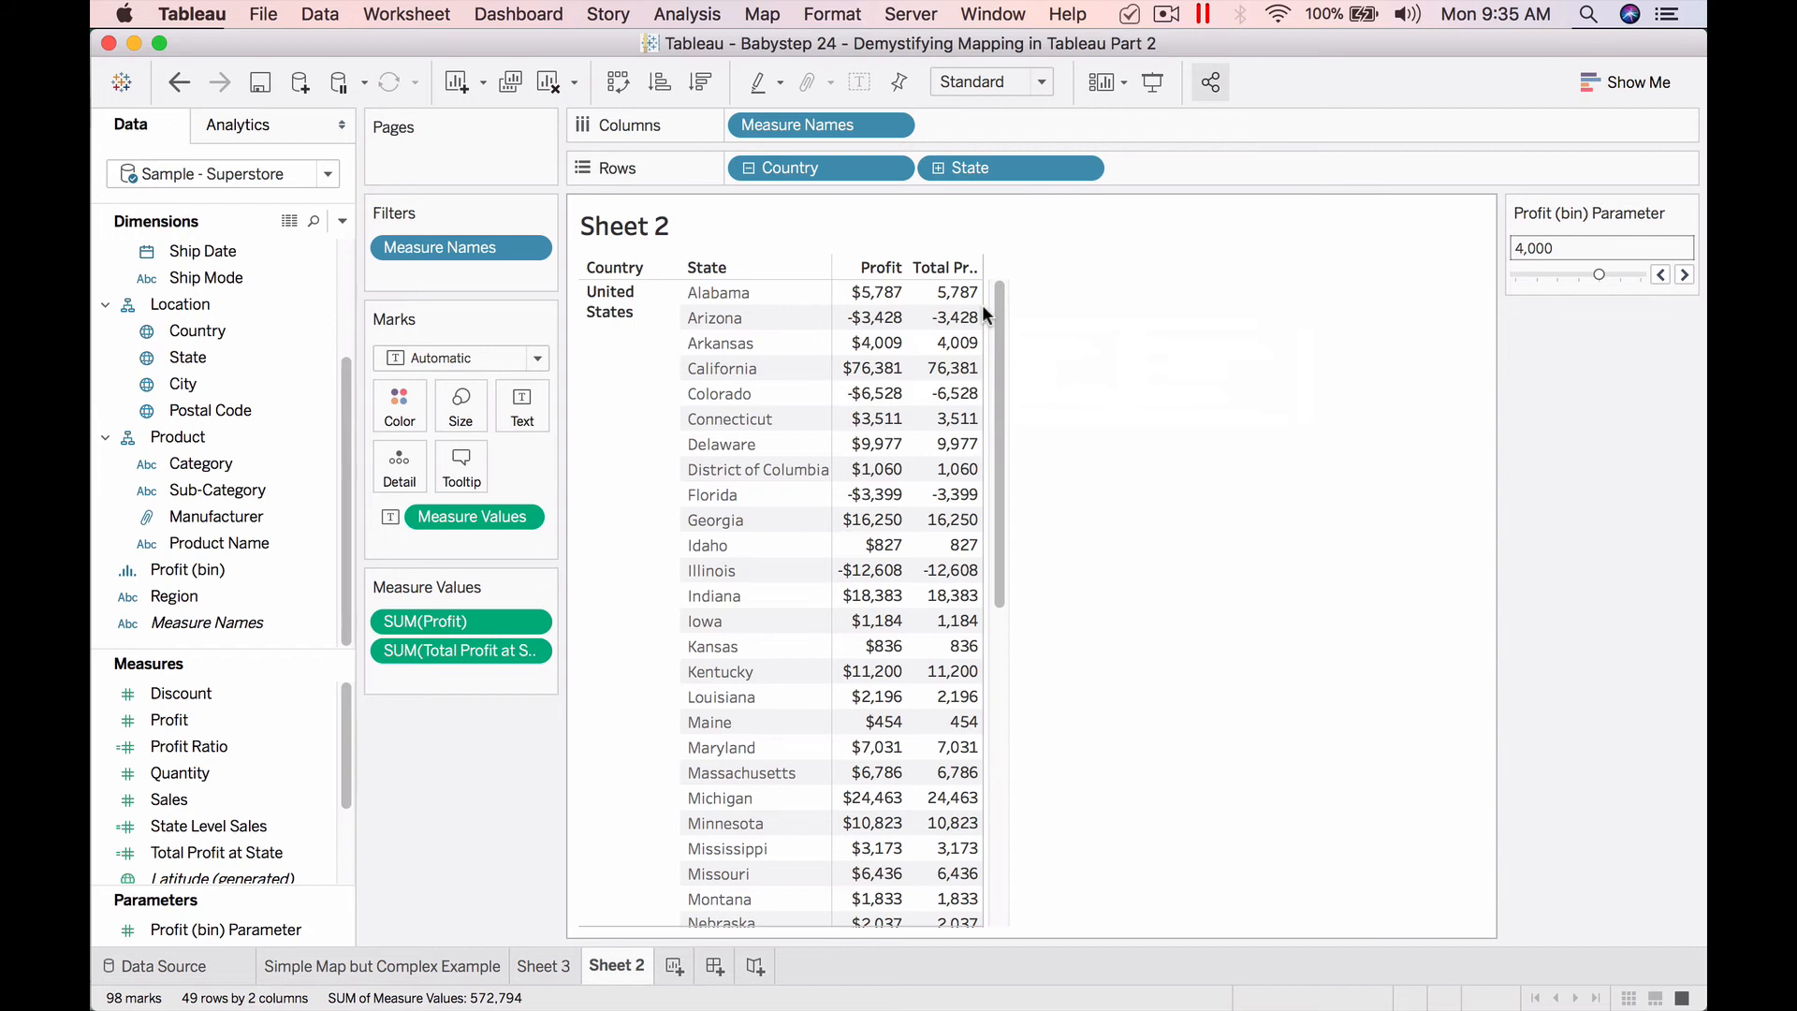
click(939, 167)
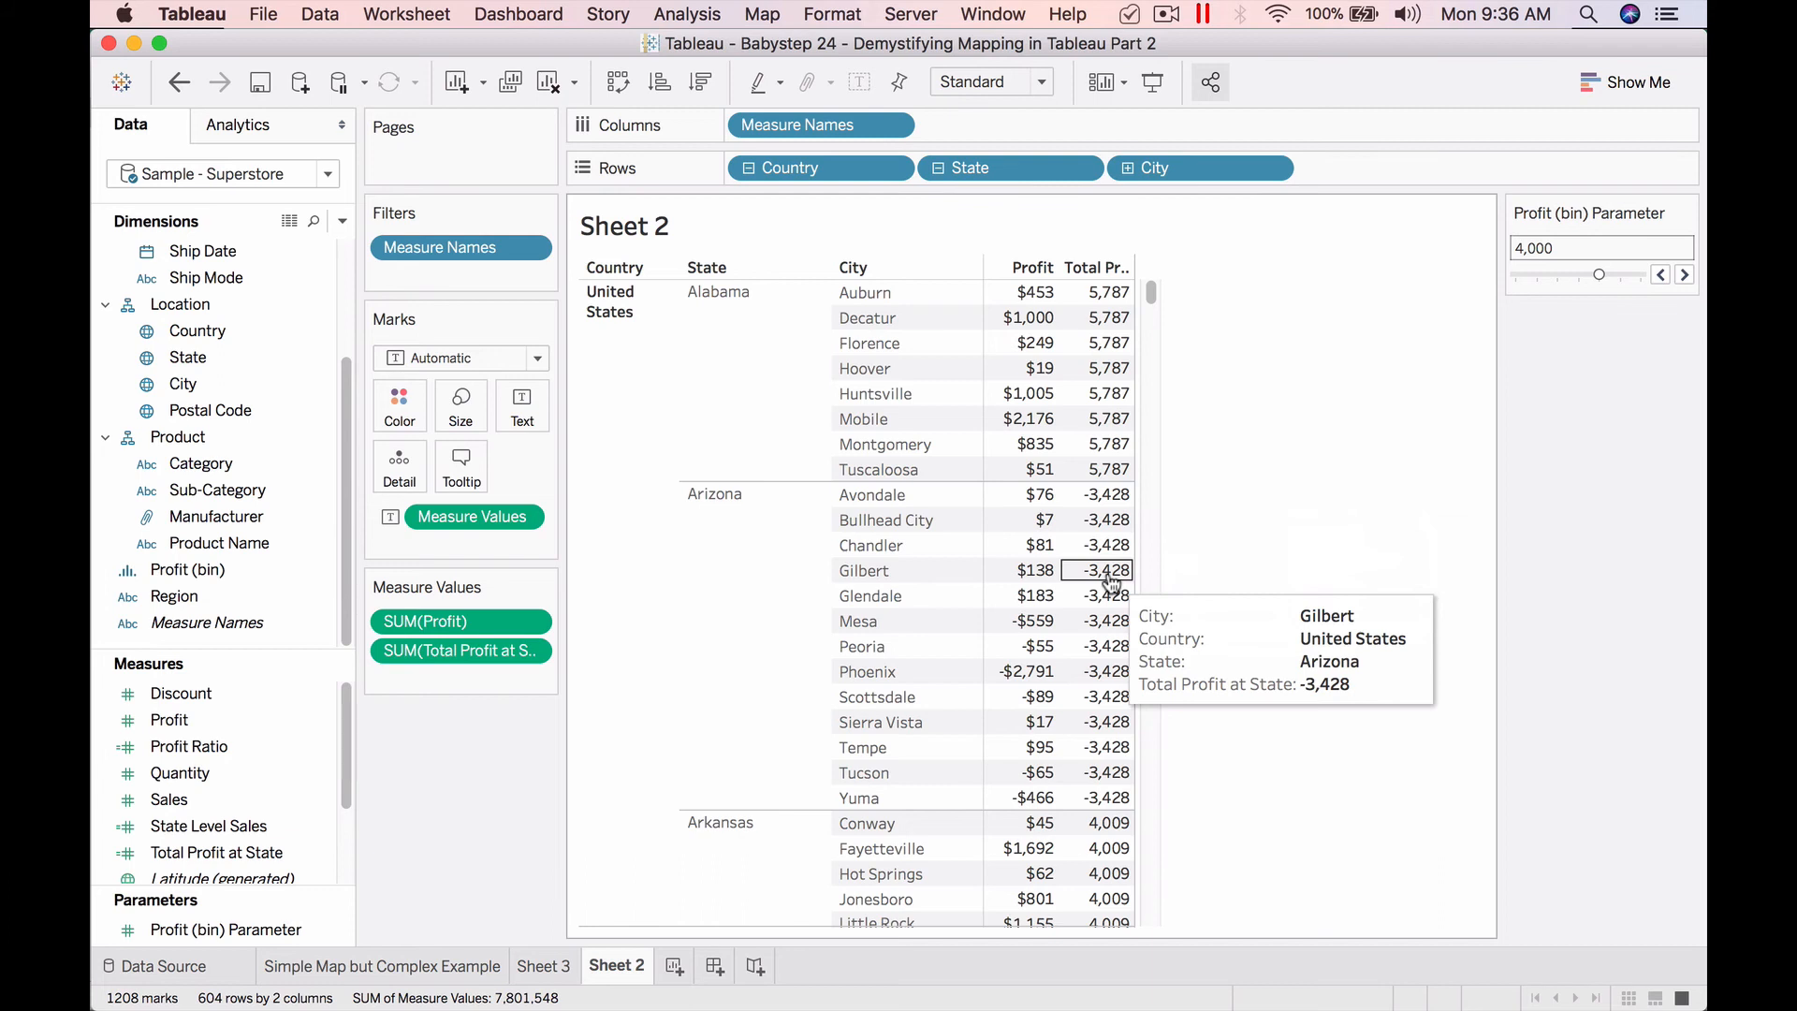
Start creating bins from Total Profit at State, with a new parameter as the bin size.
right_click(271, 852)
mouse_move(467, 568)
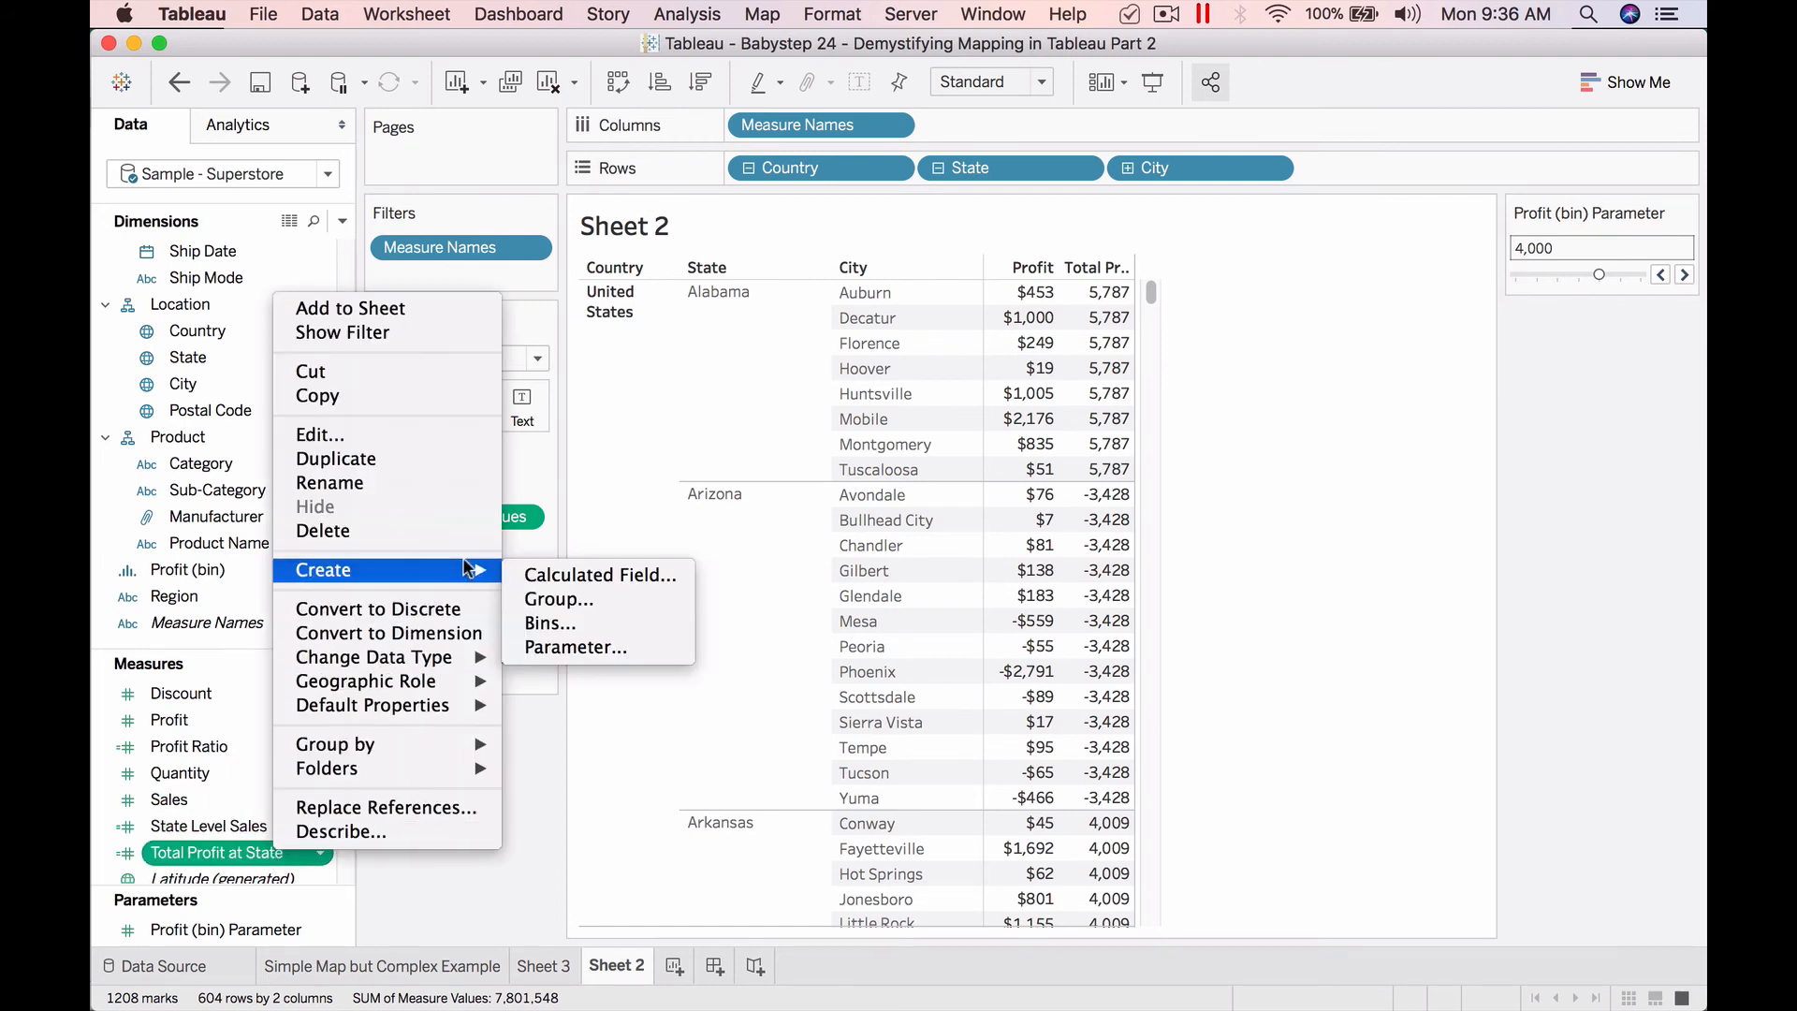
click(601, 616)
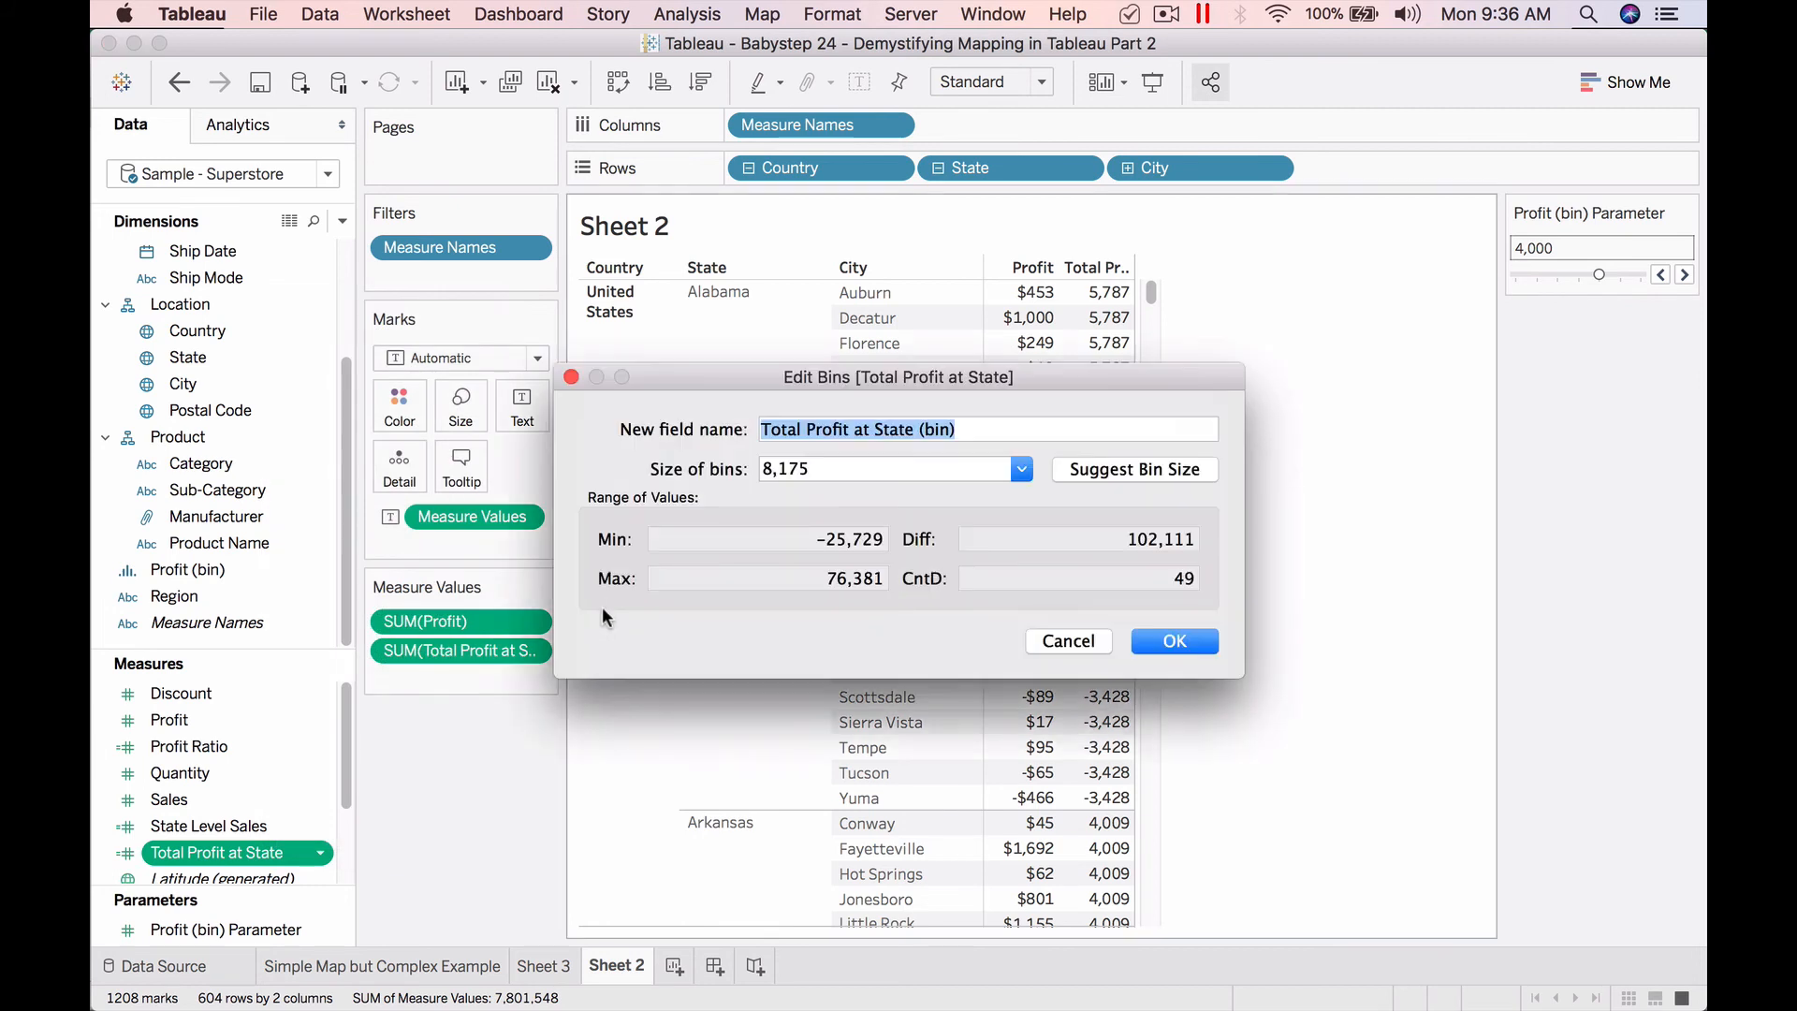
click(933, 472)
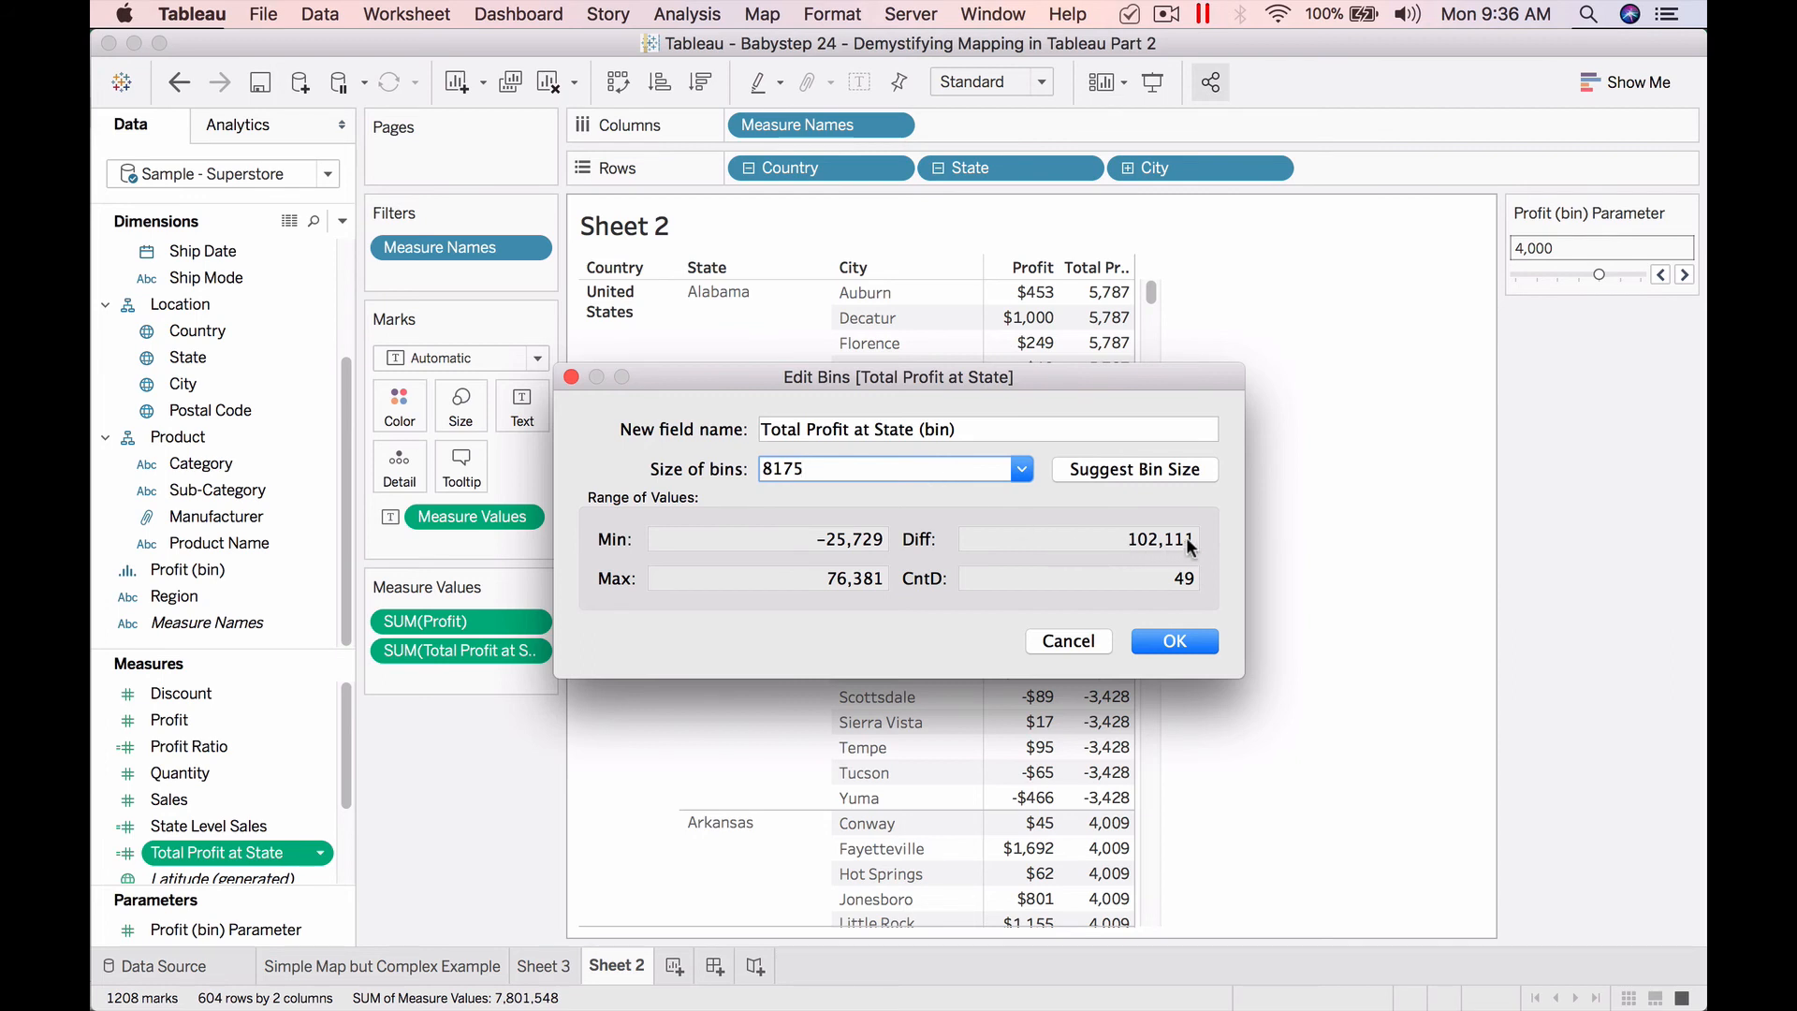
click(1021, 469)
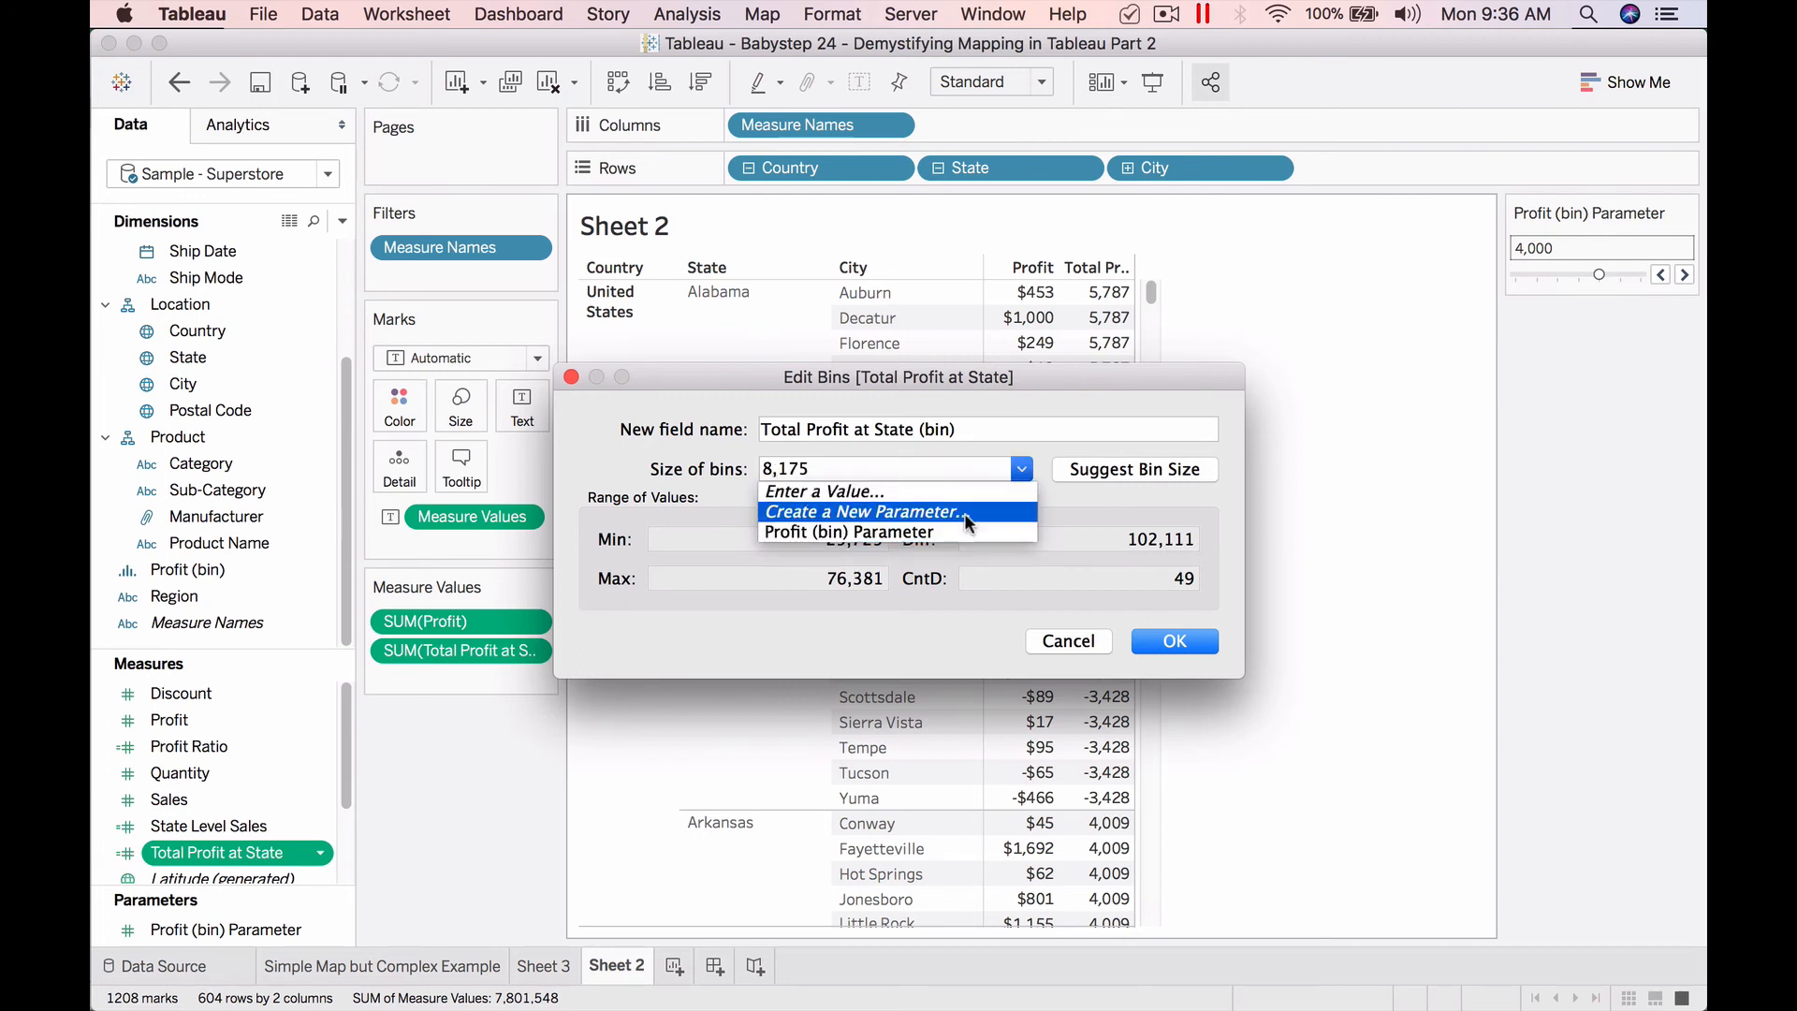
click(964, 513)
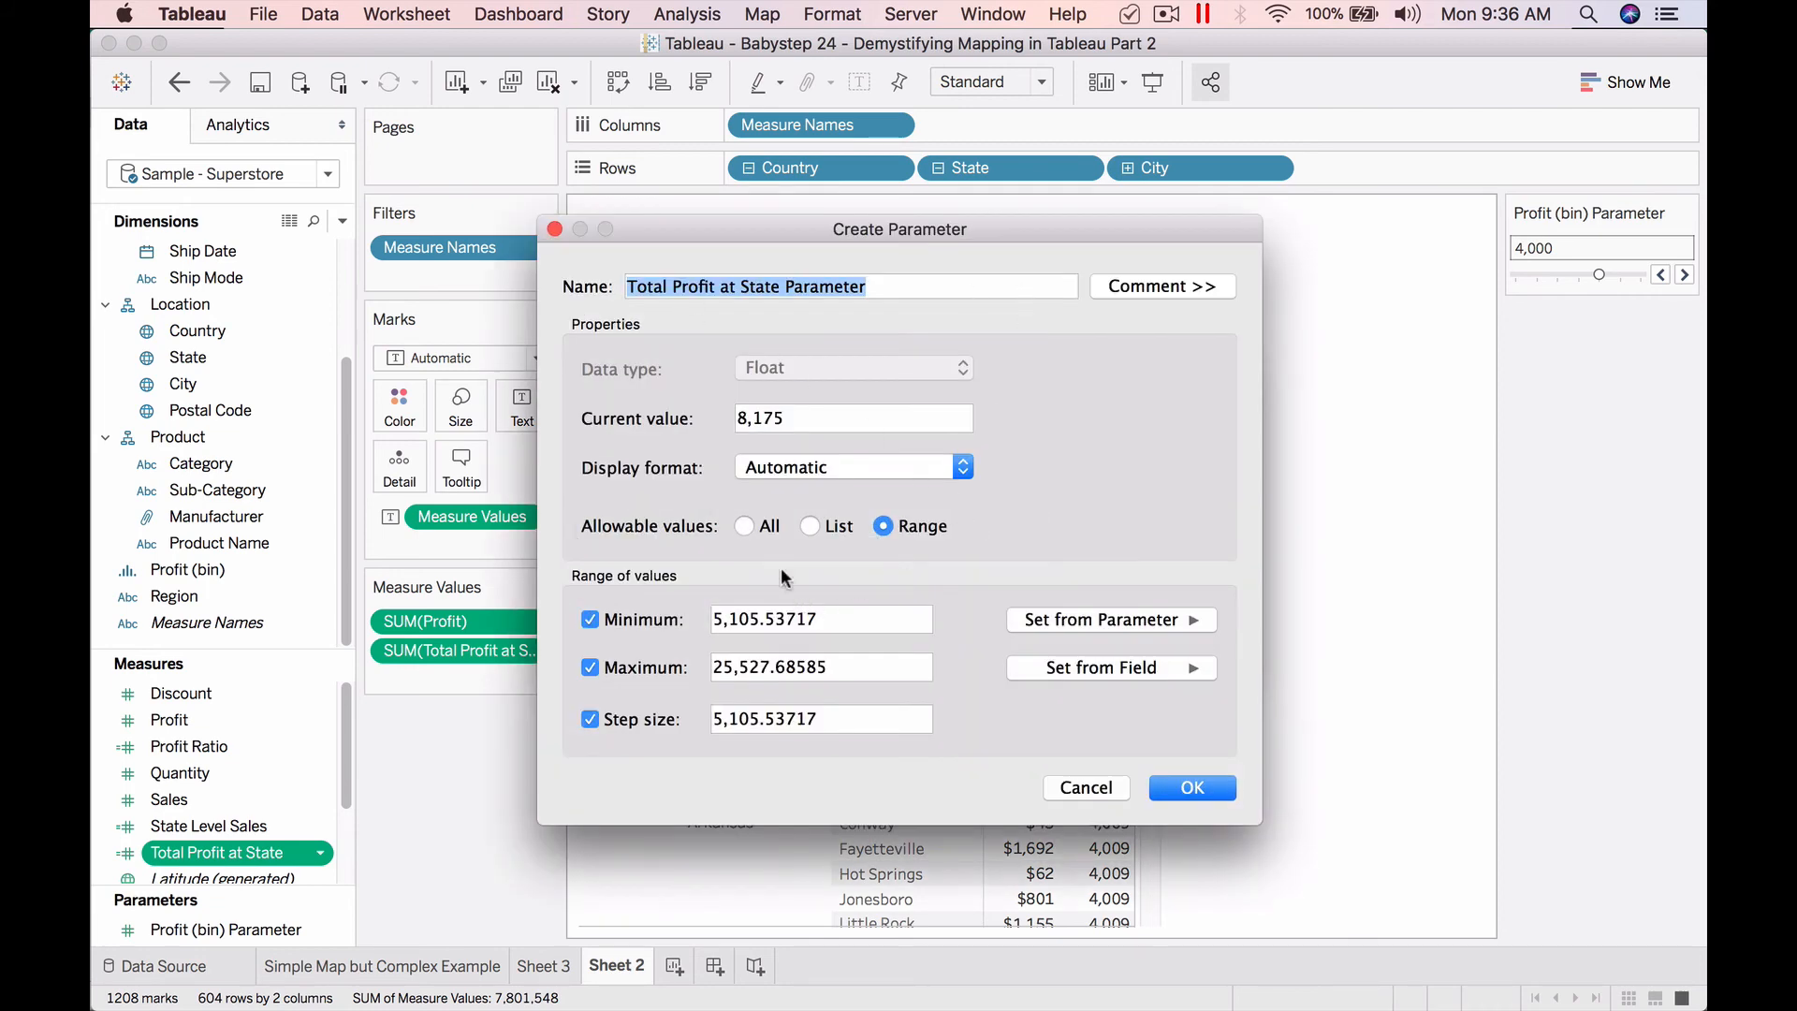
Give the bin-size parameter a minimum of 10,000, maximum of 100,000 and step size of 10,000, and create the bins.
triple_click(886, 622)
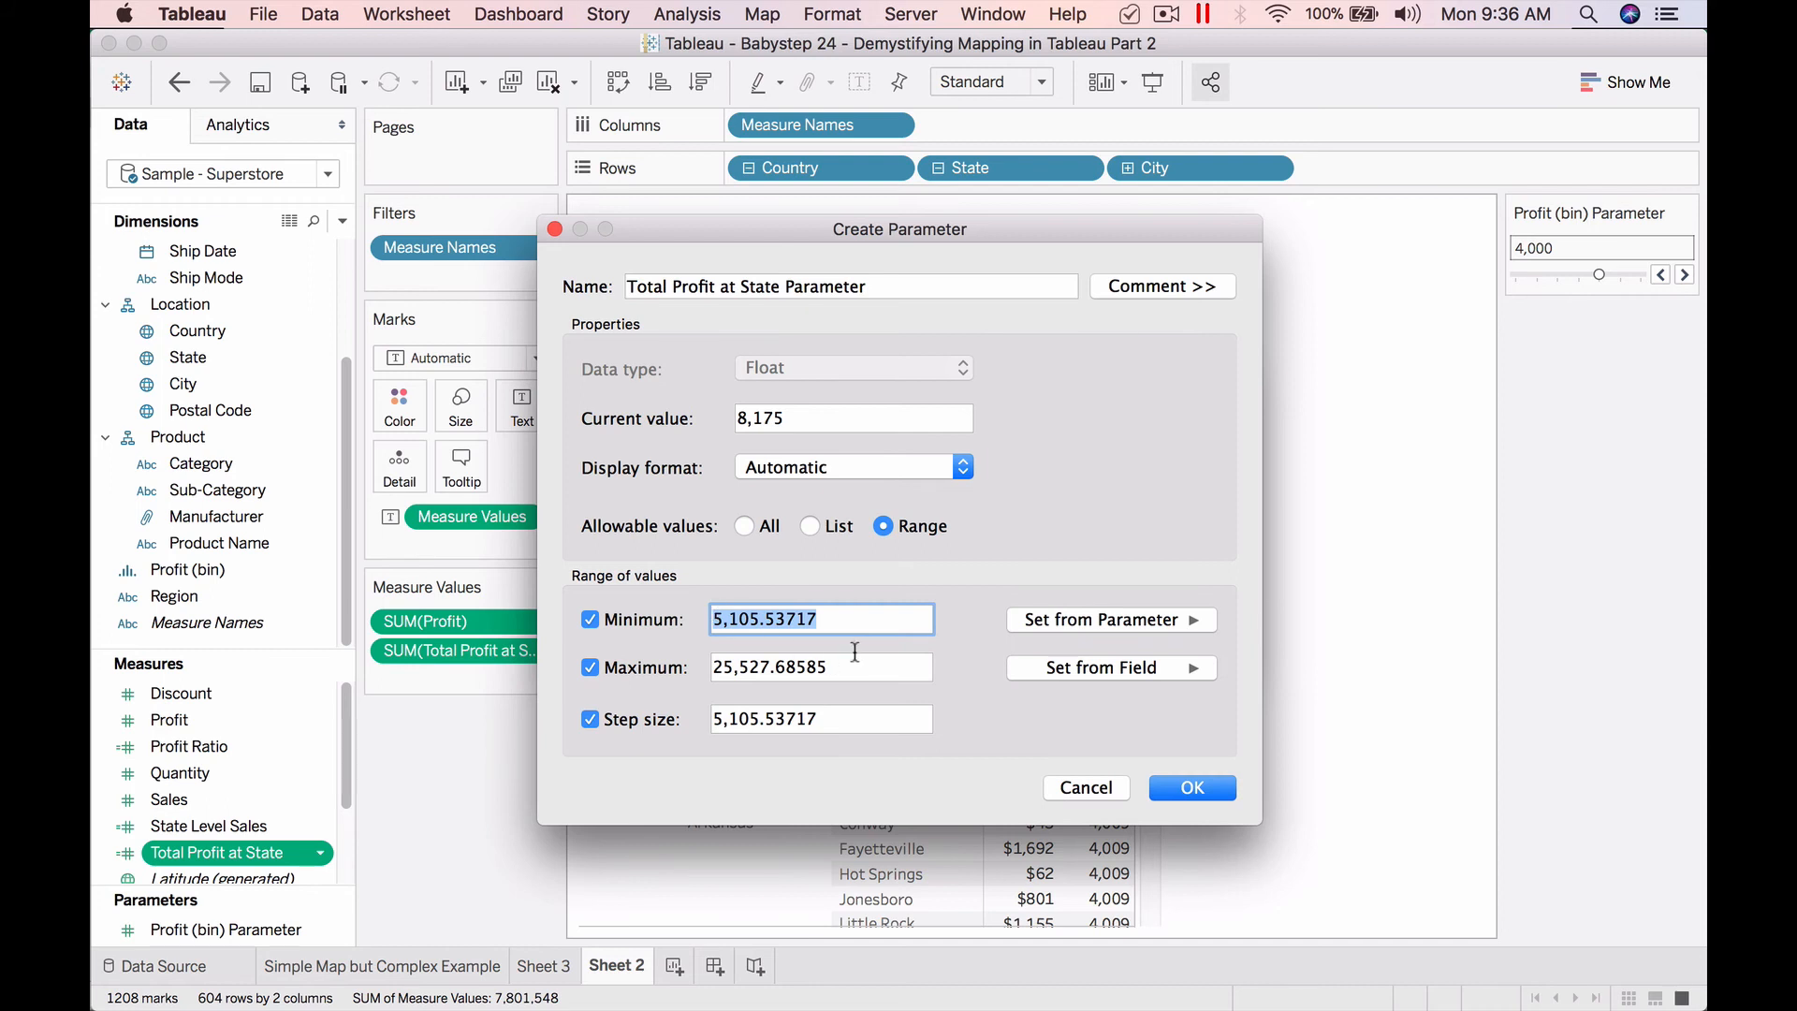
text(10000)
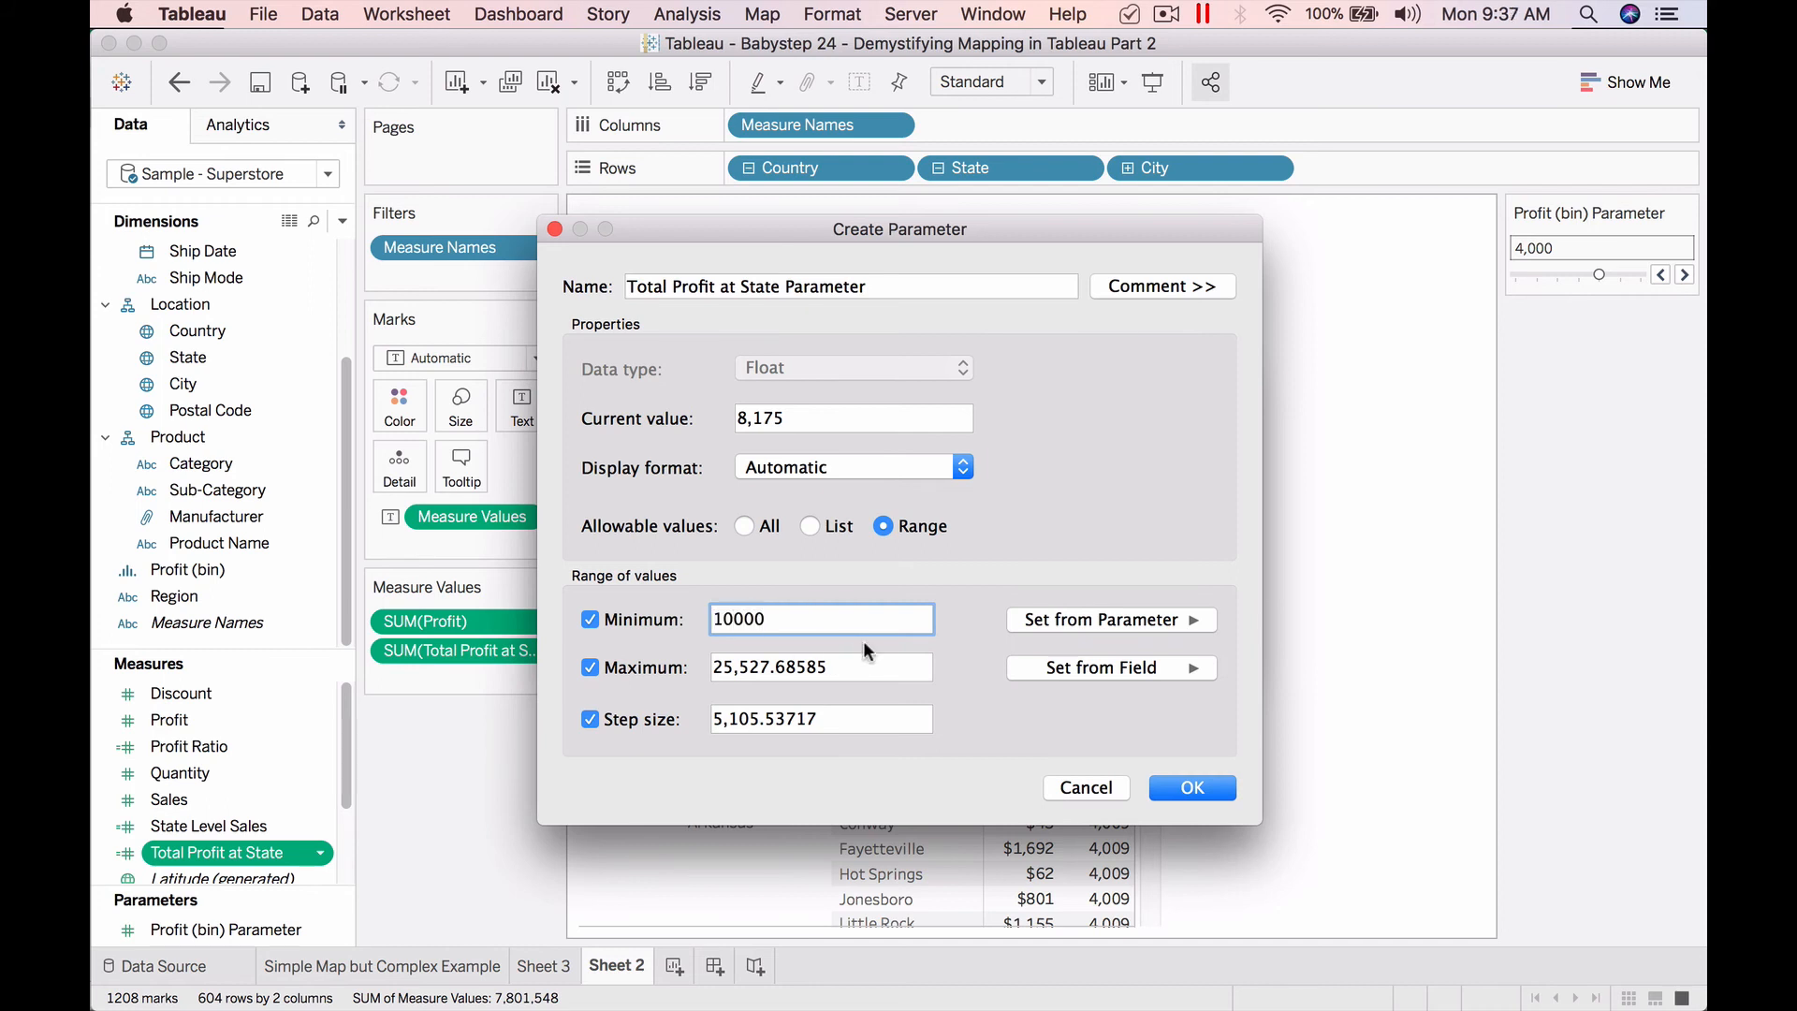
drag(851, 721, 635, 712)
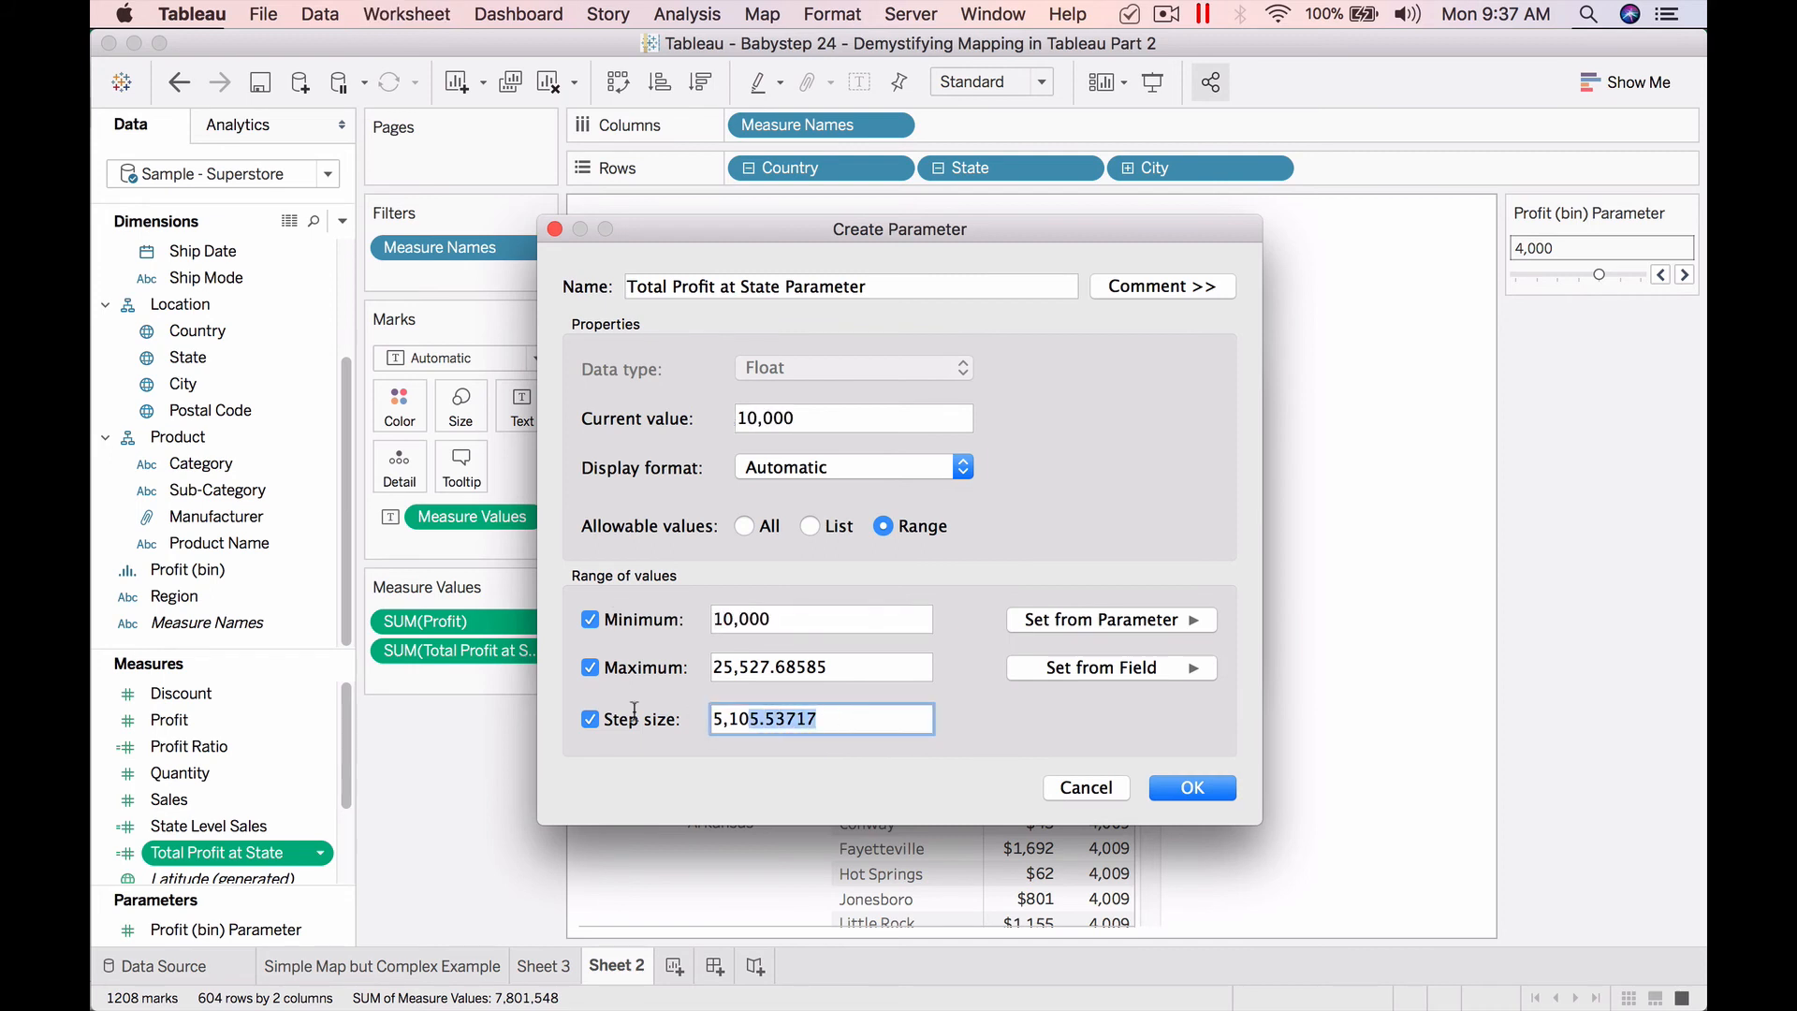
text(10000)
key(shift+Tab)
text(10000)
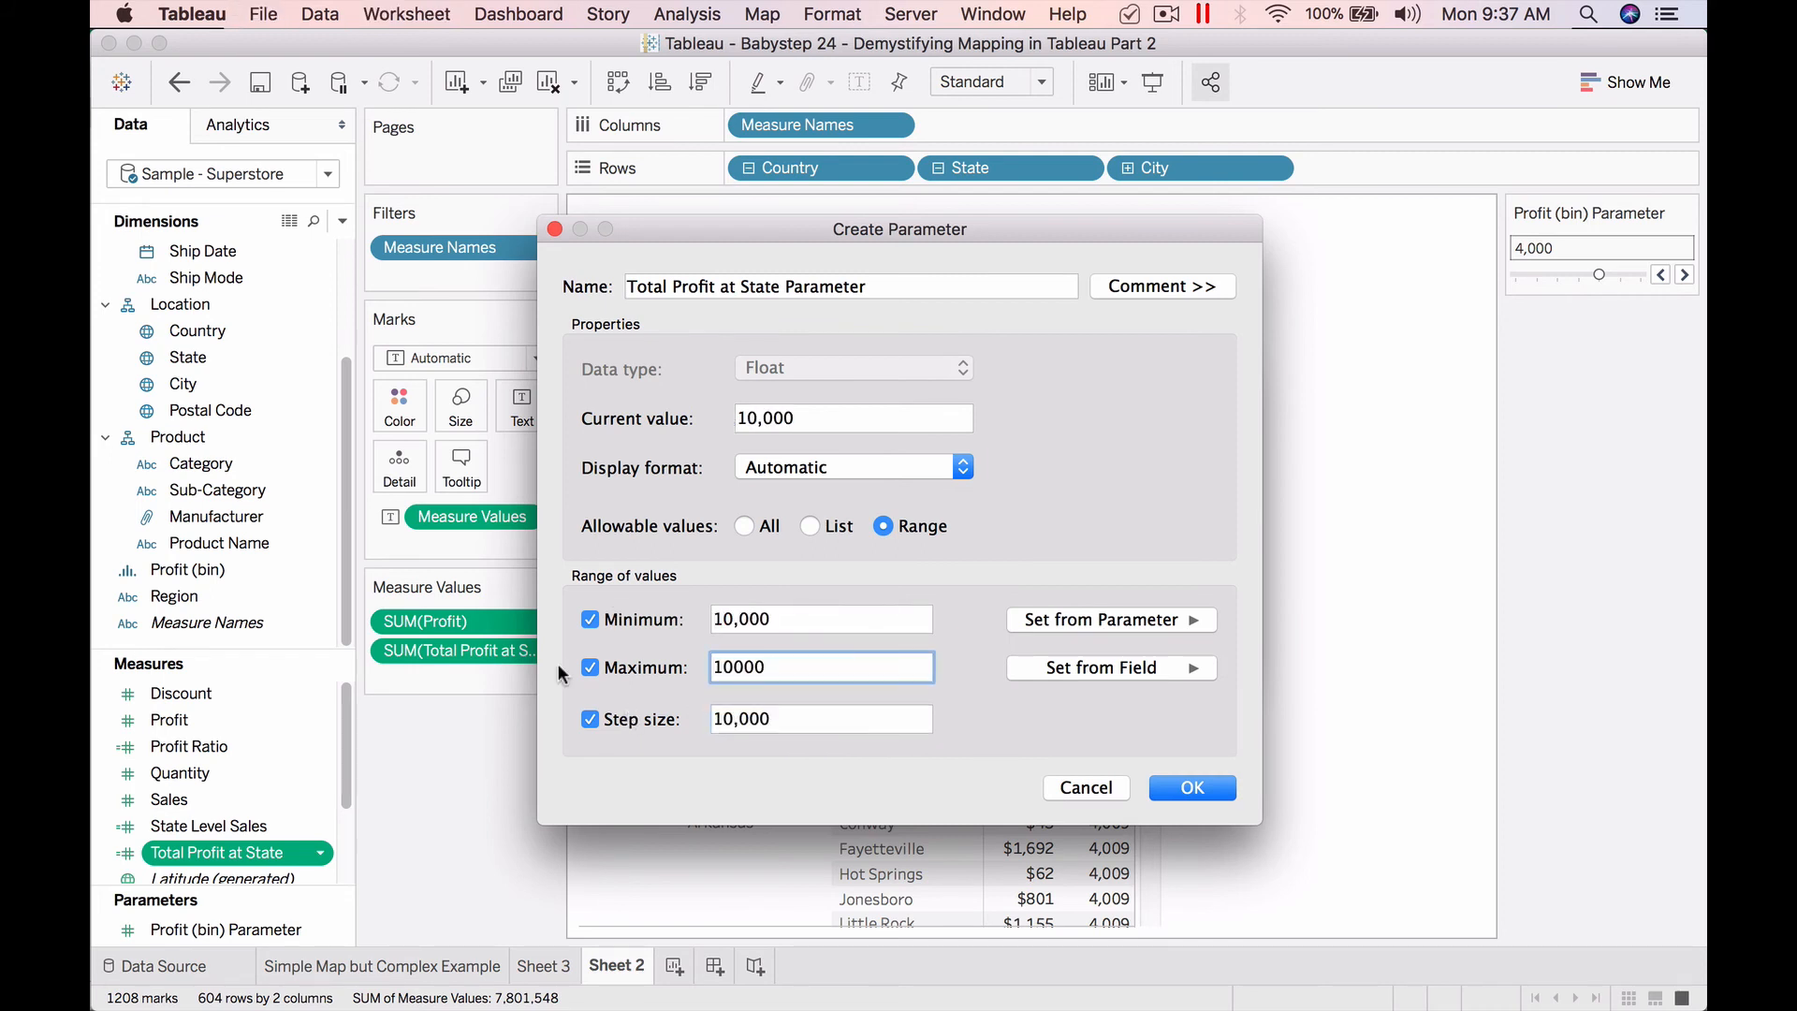
text(0)
click(1174, 785)
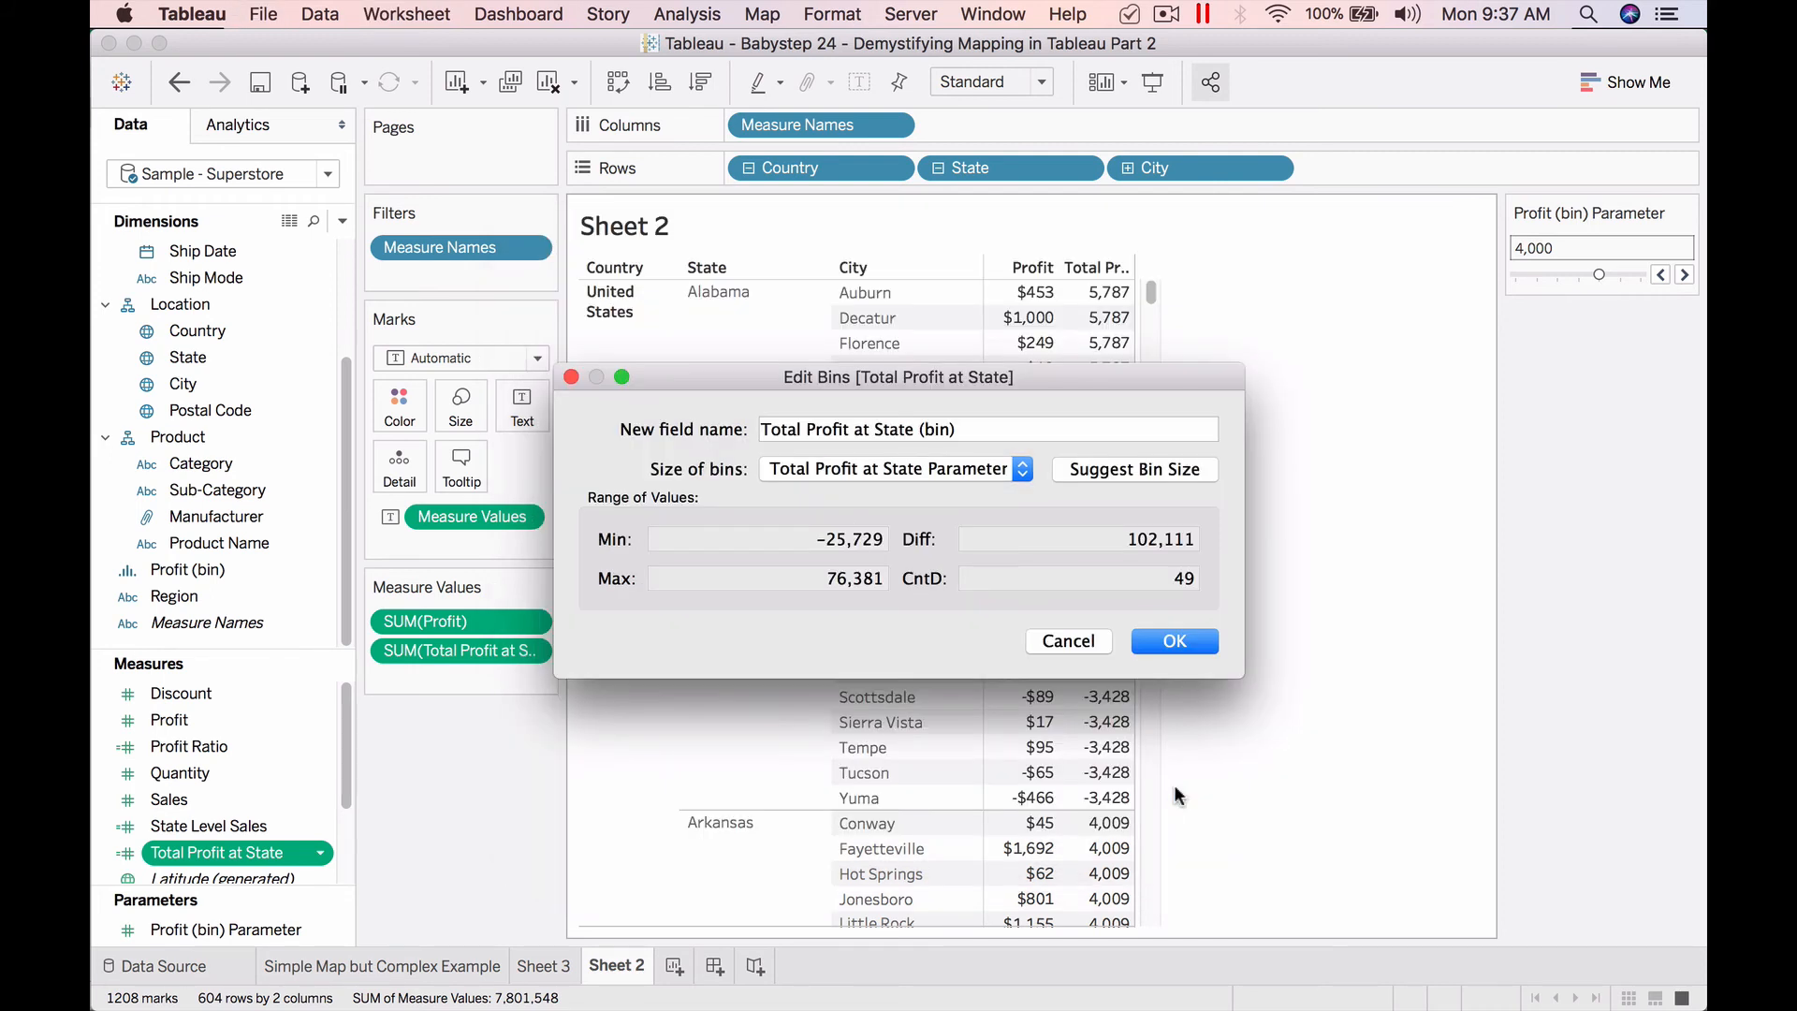
click(1154, 634)
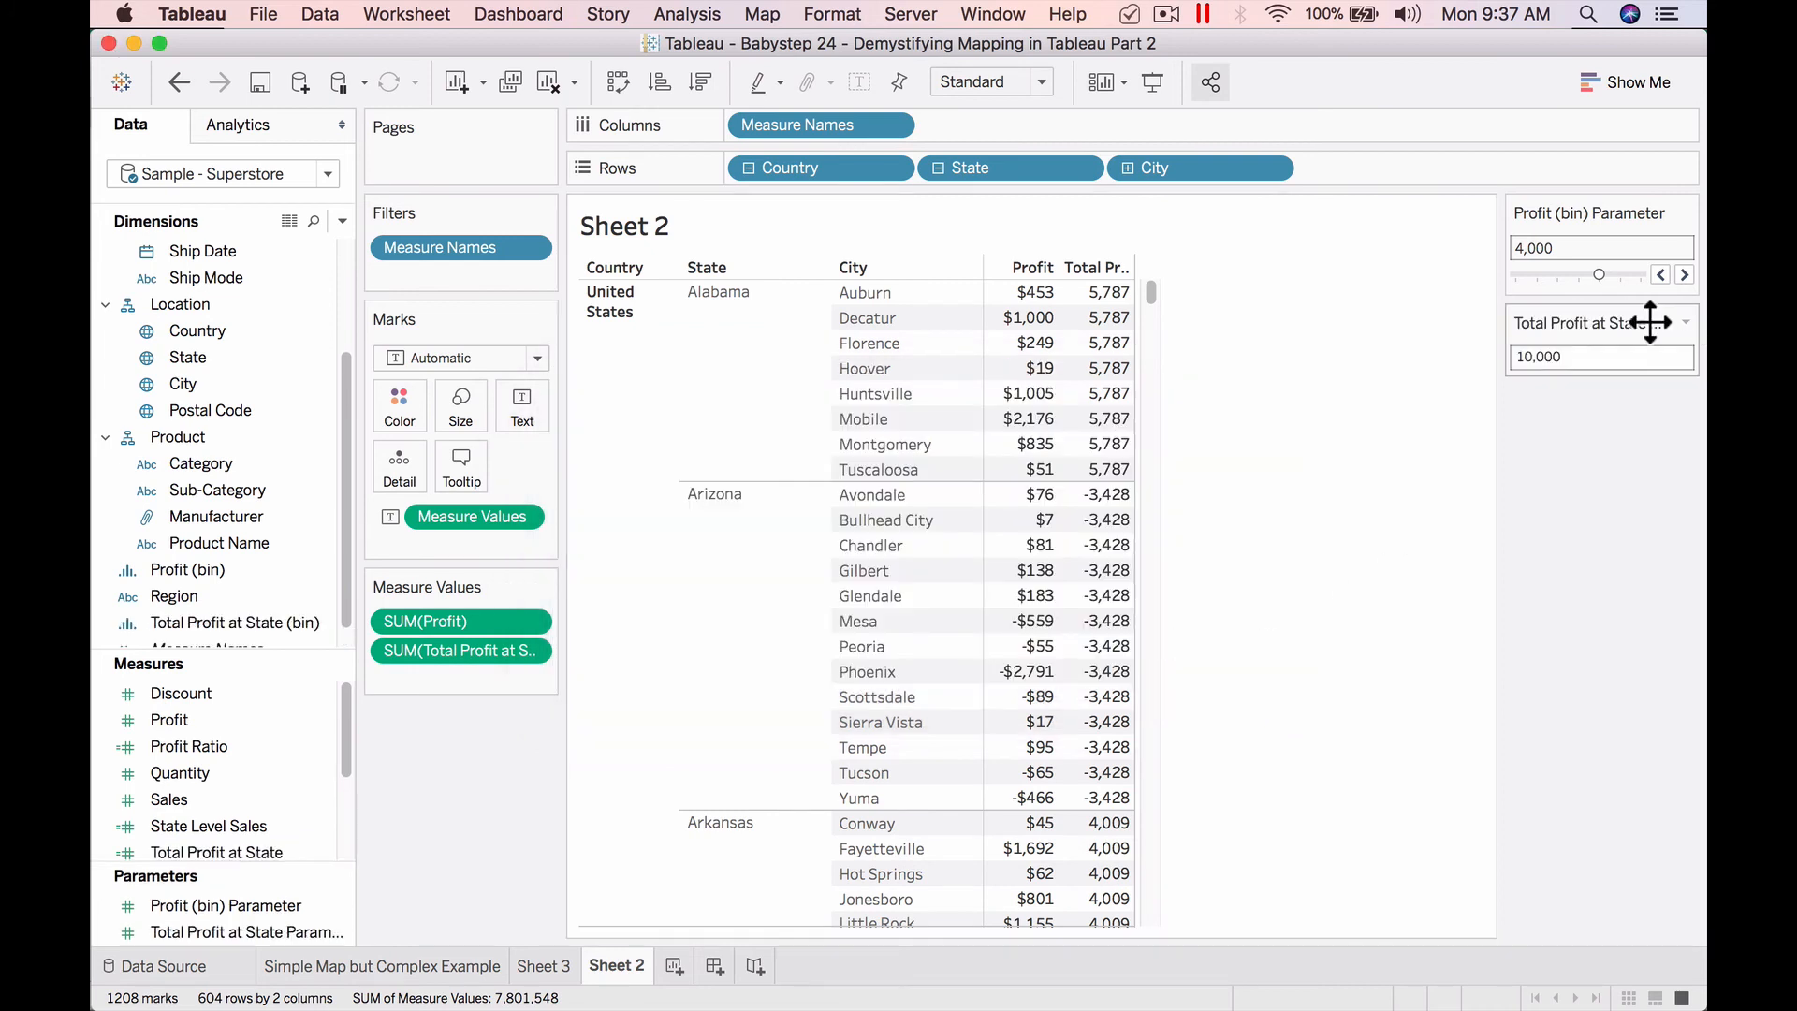
Display the Total Profit at State Parameter control as a slider.
click(1685, 324)
click(1637, 456)
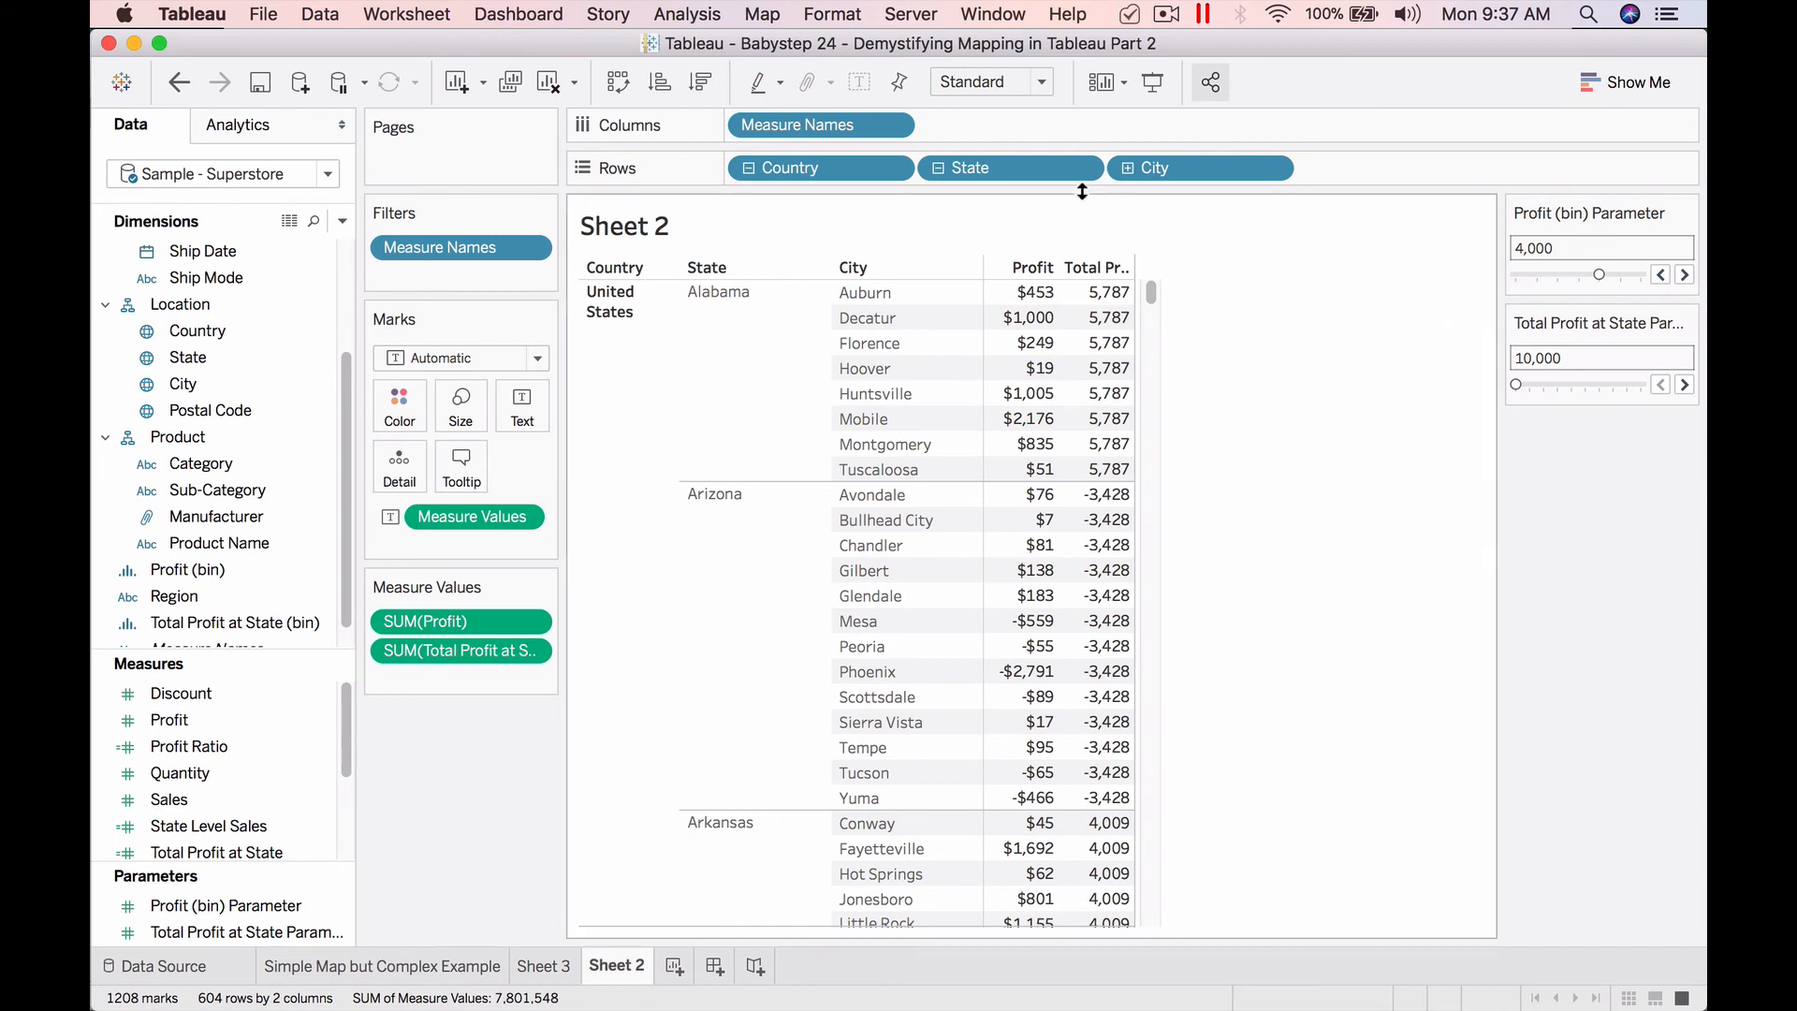
Collapse the rows back to State level and add Total Profit at State (bin) after State on Rows.
click(936, 169)
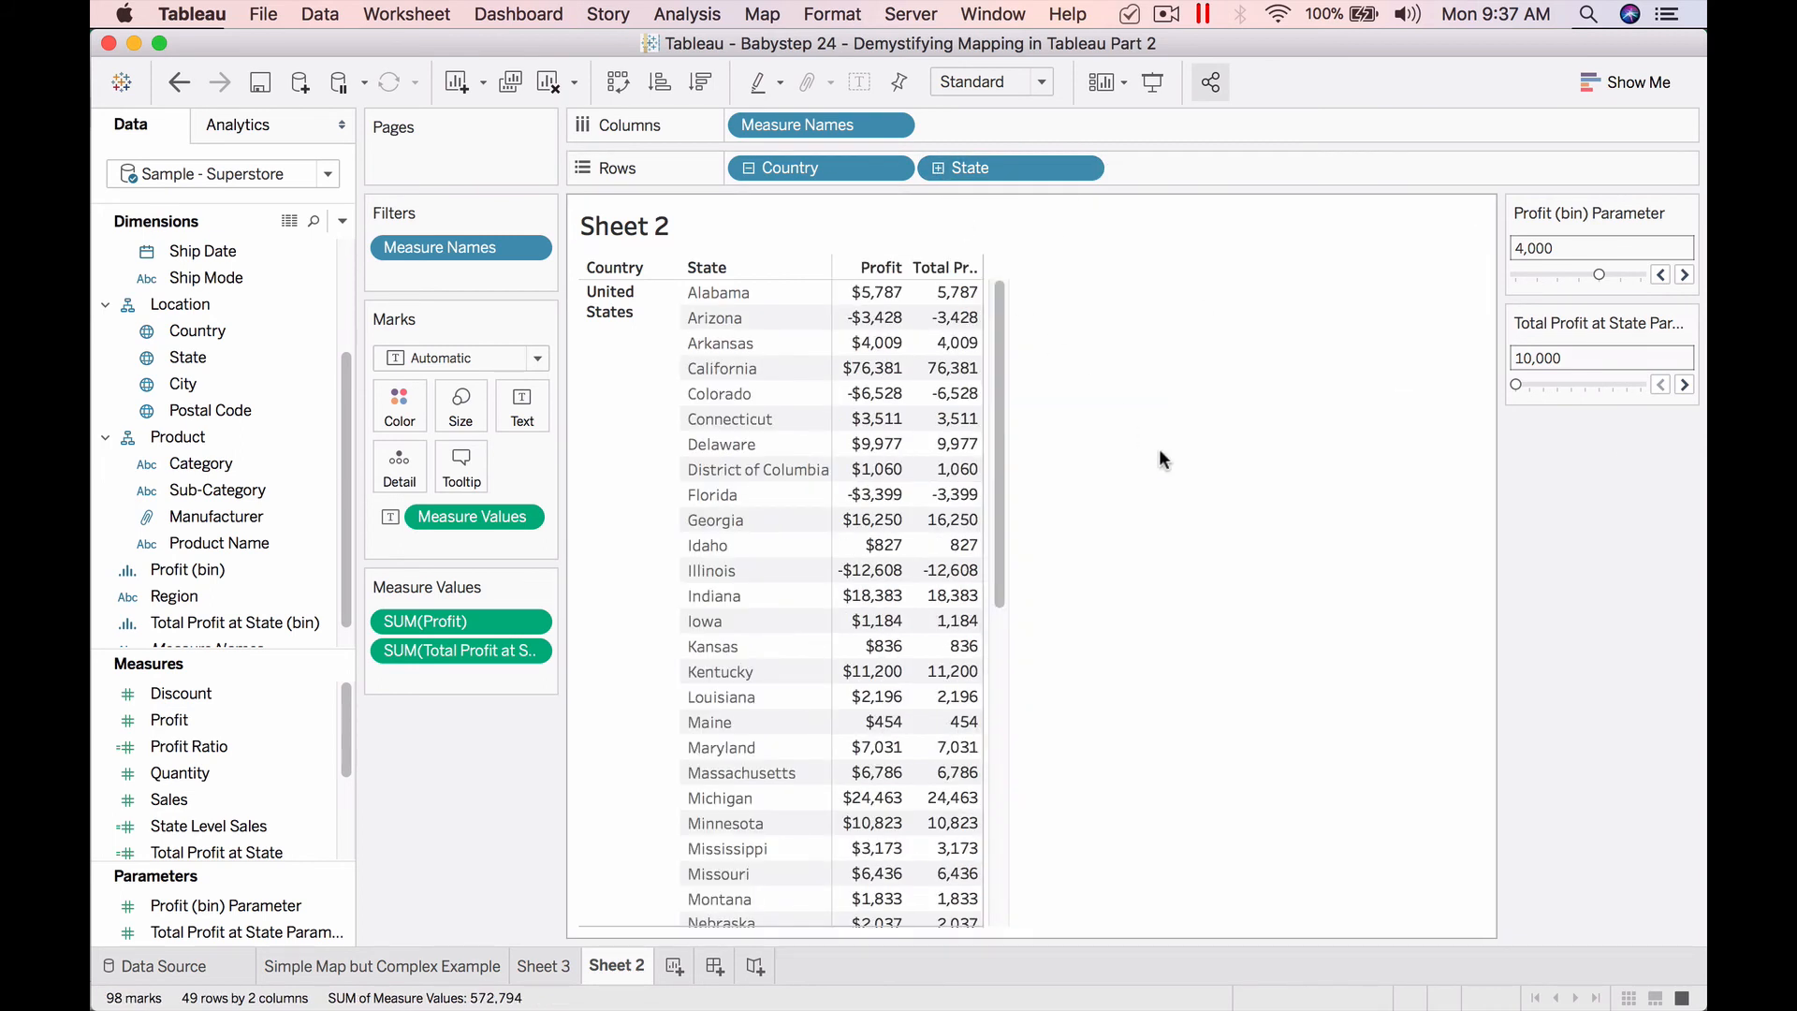
mouse_move(852, 506)
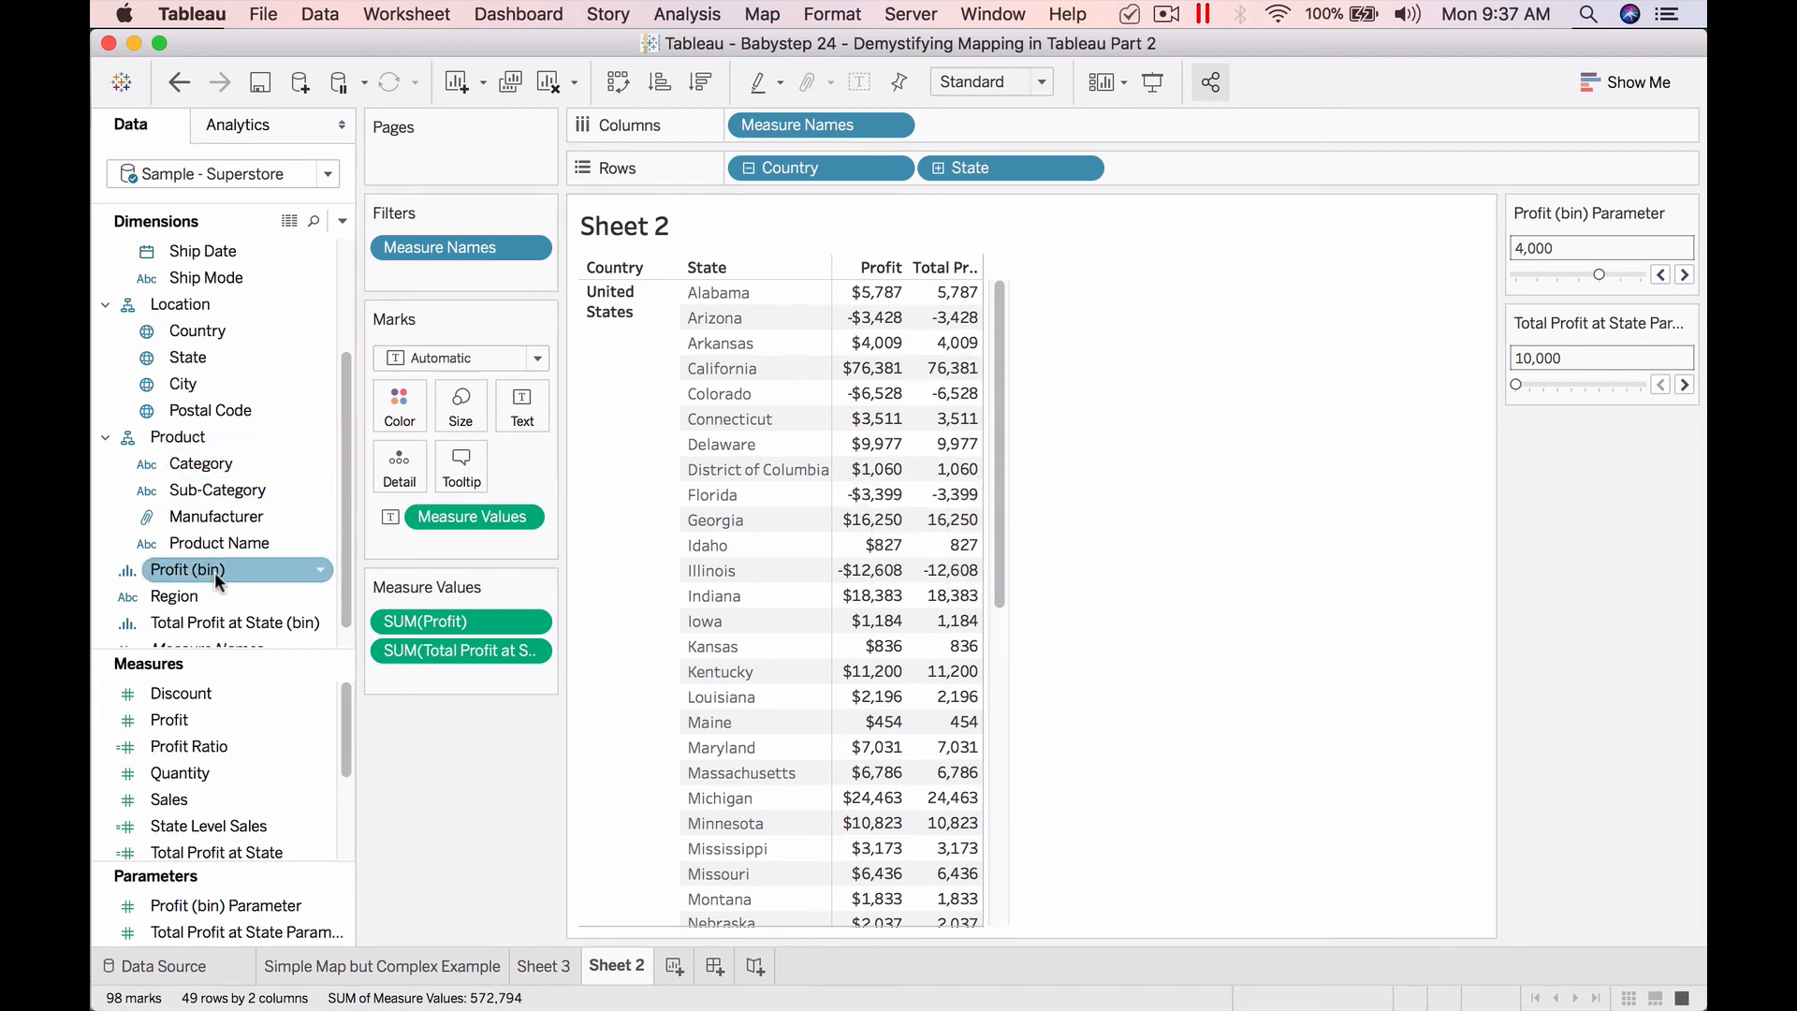
drag(238, 619, 1158, 165)
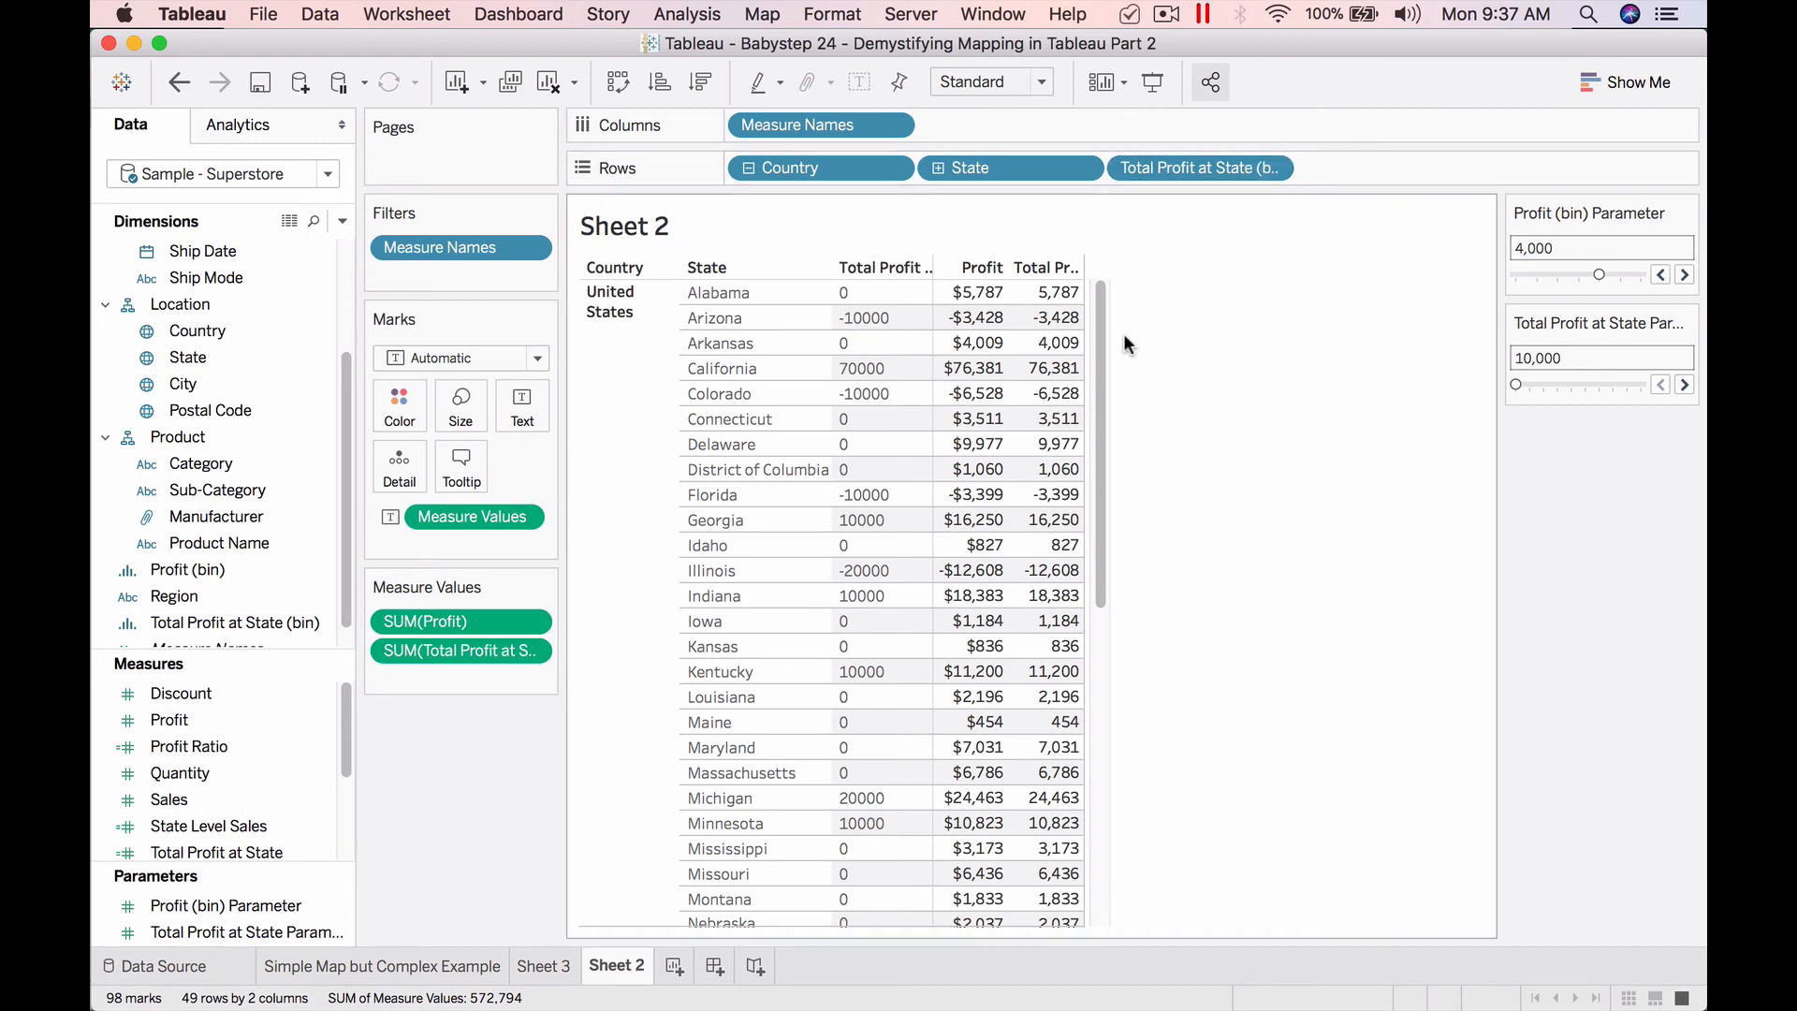
Create a new worksheet and list the Total Profit at State (bin) values as rows.
click(674, 966)
click(232, 621)
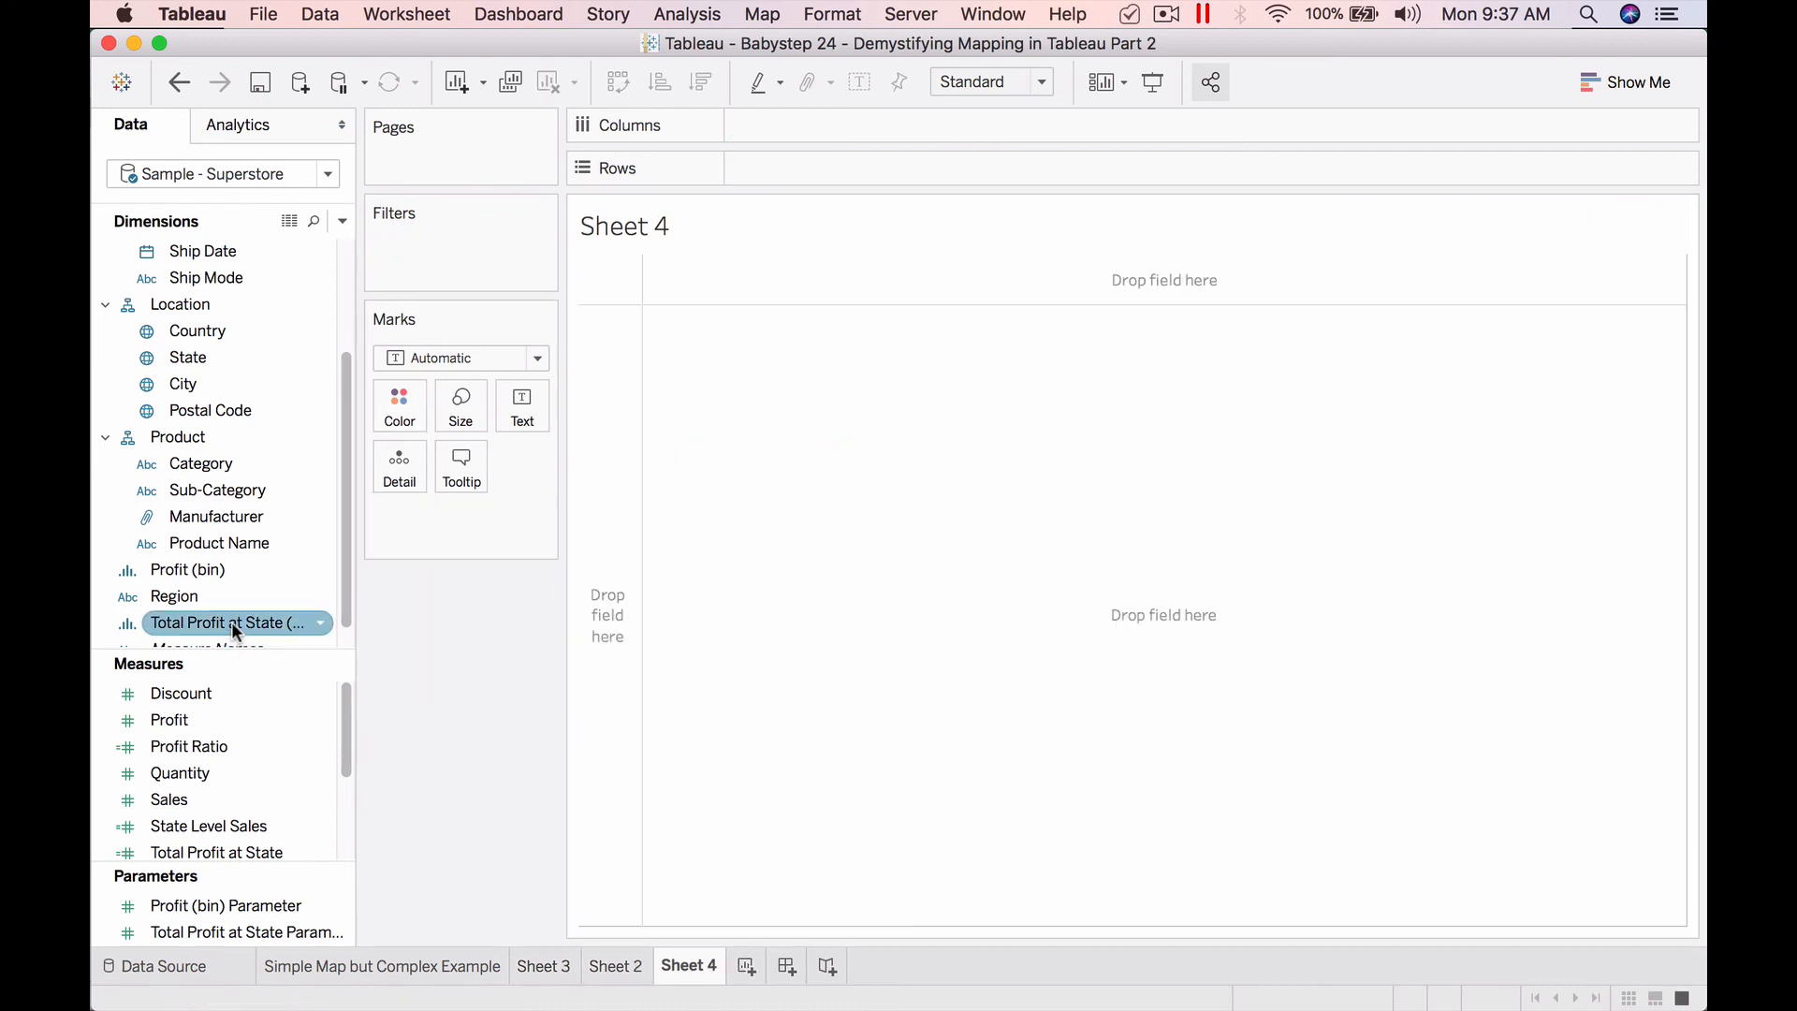
double_click(232, 621)
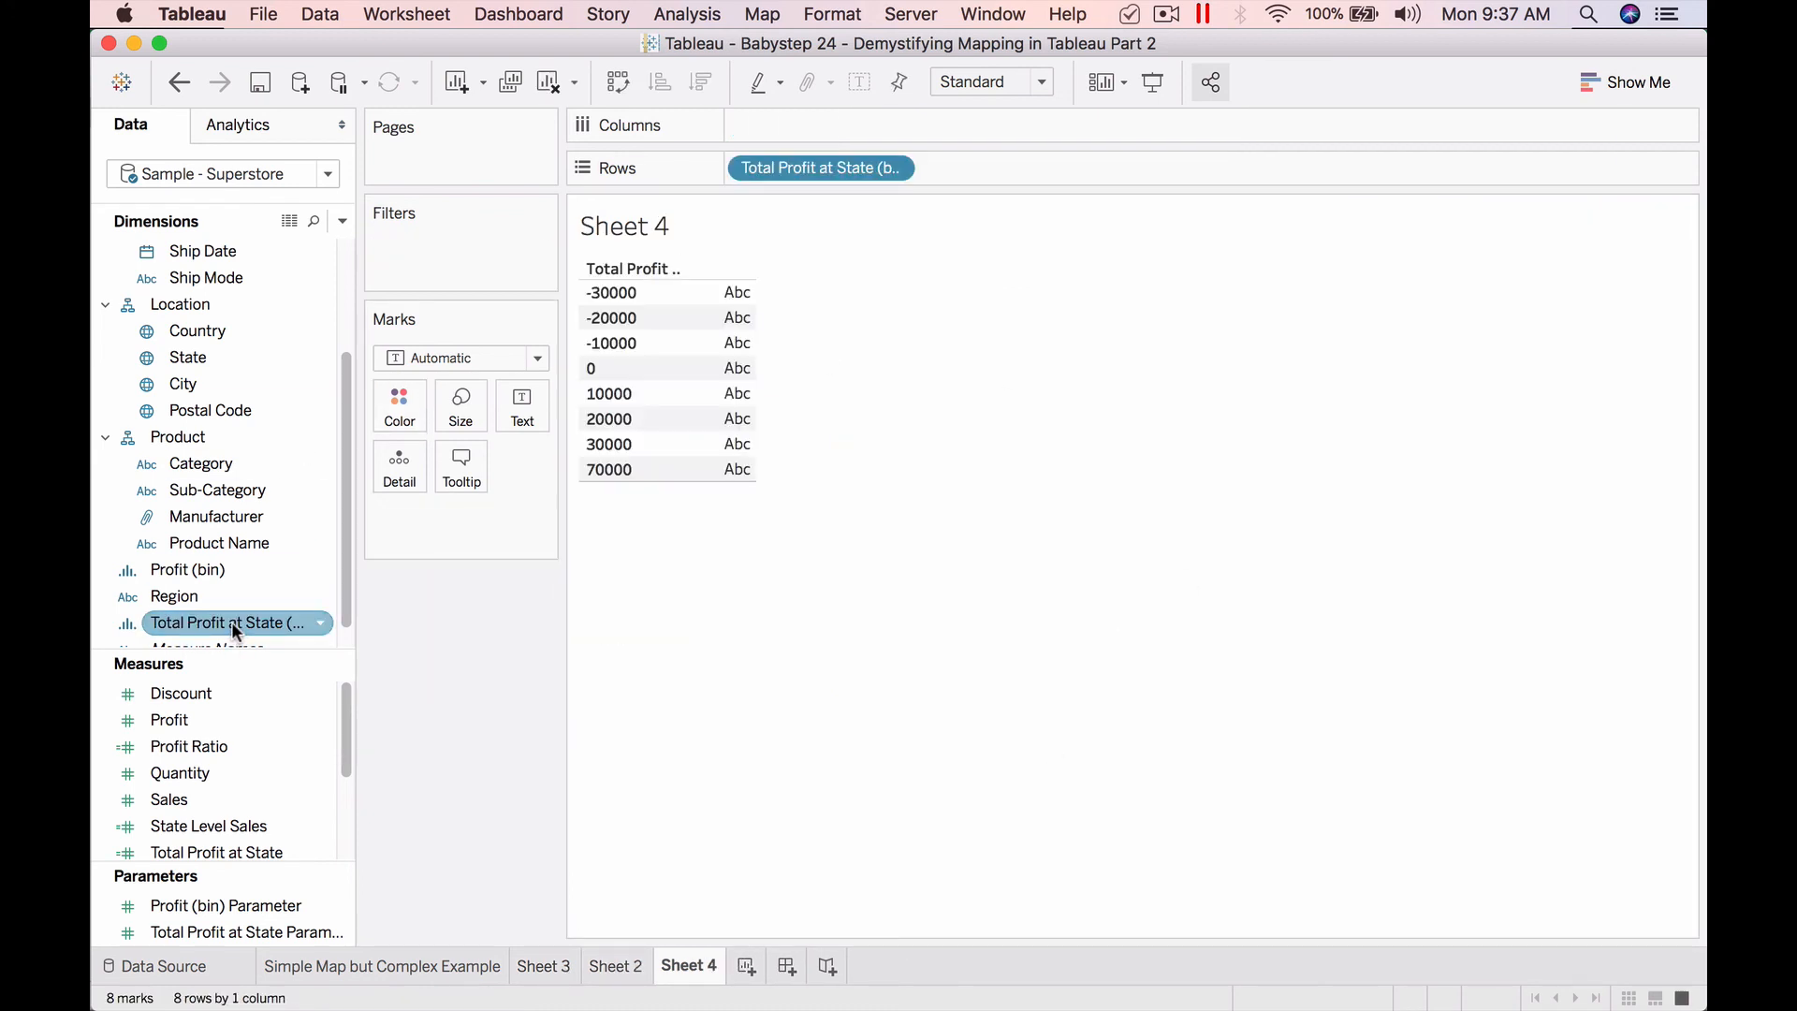
Show the Total Profit at State Parameter control on Sheet 4 and increase the bin size to 20,000.
right_click(239, 932)
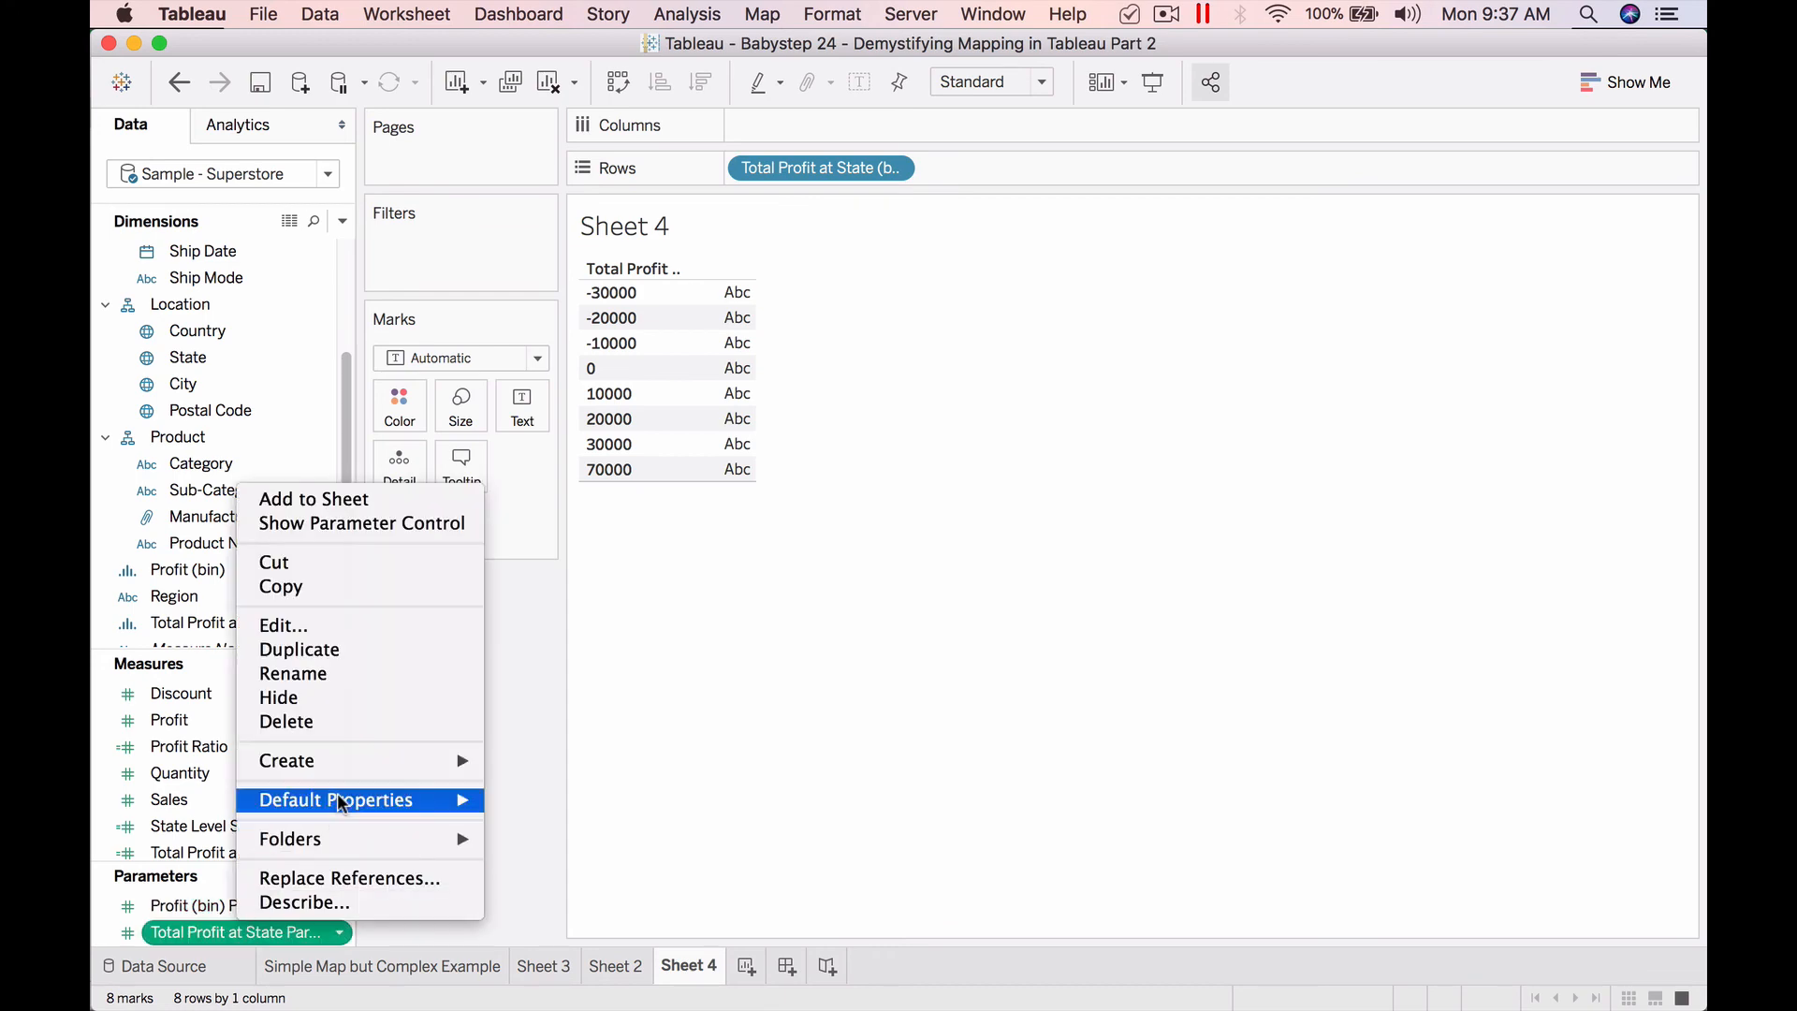
click(375, 526)
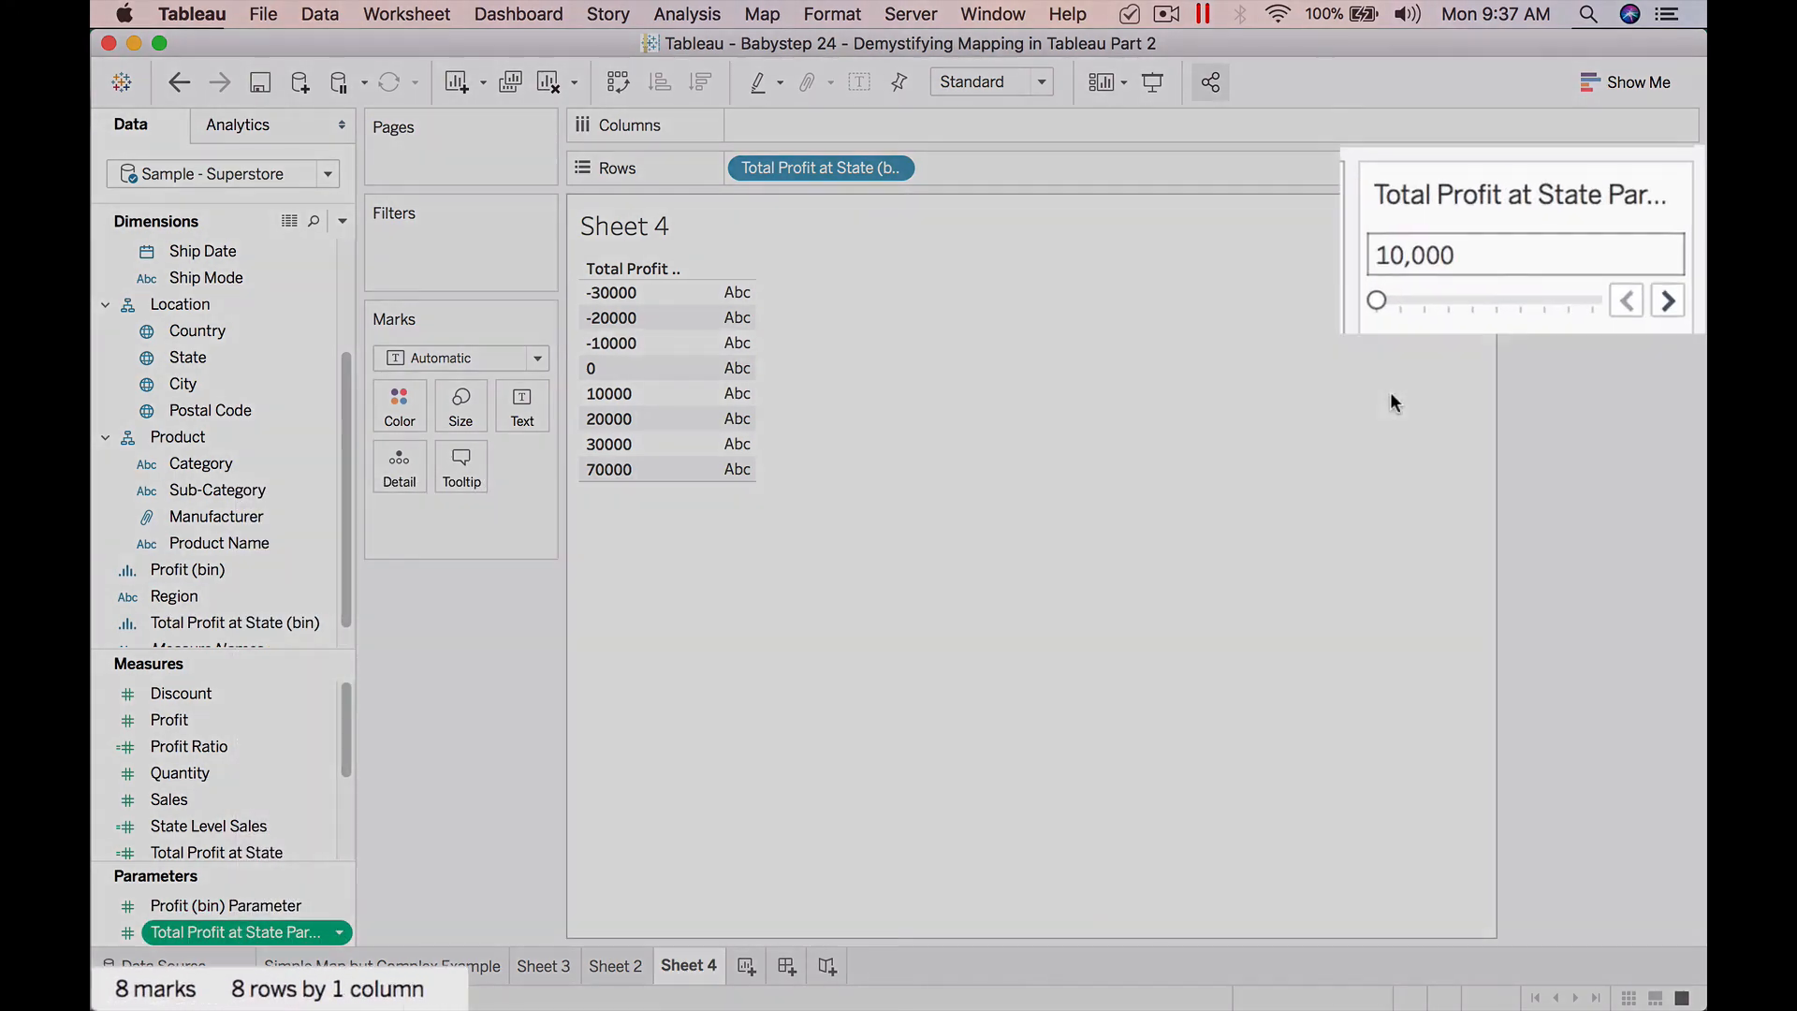
click(1667, 301)
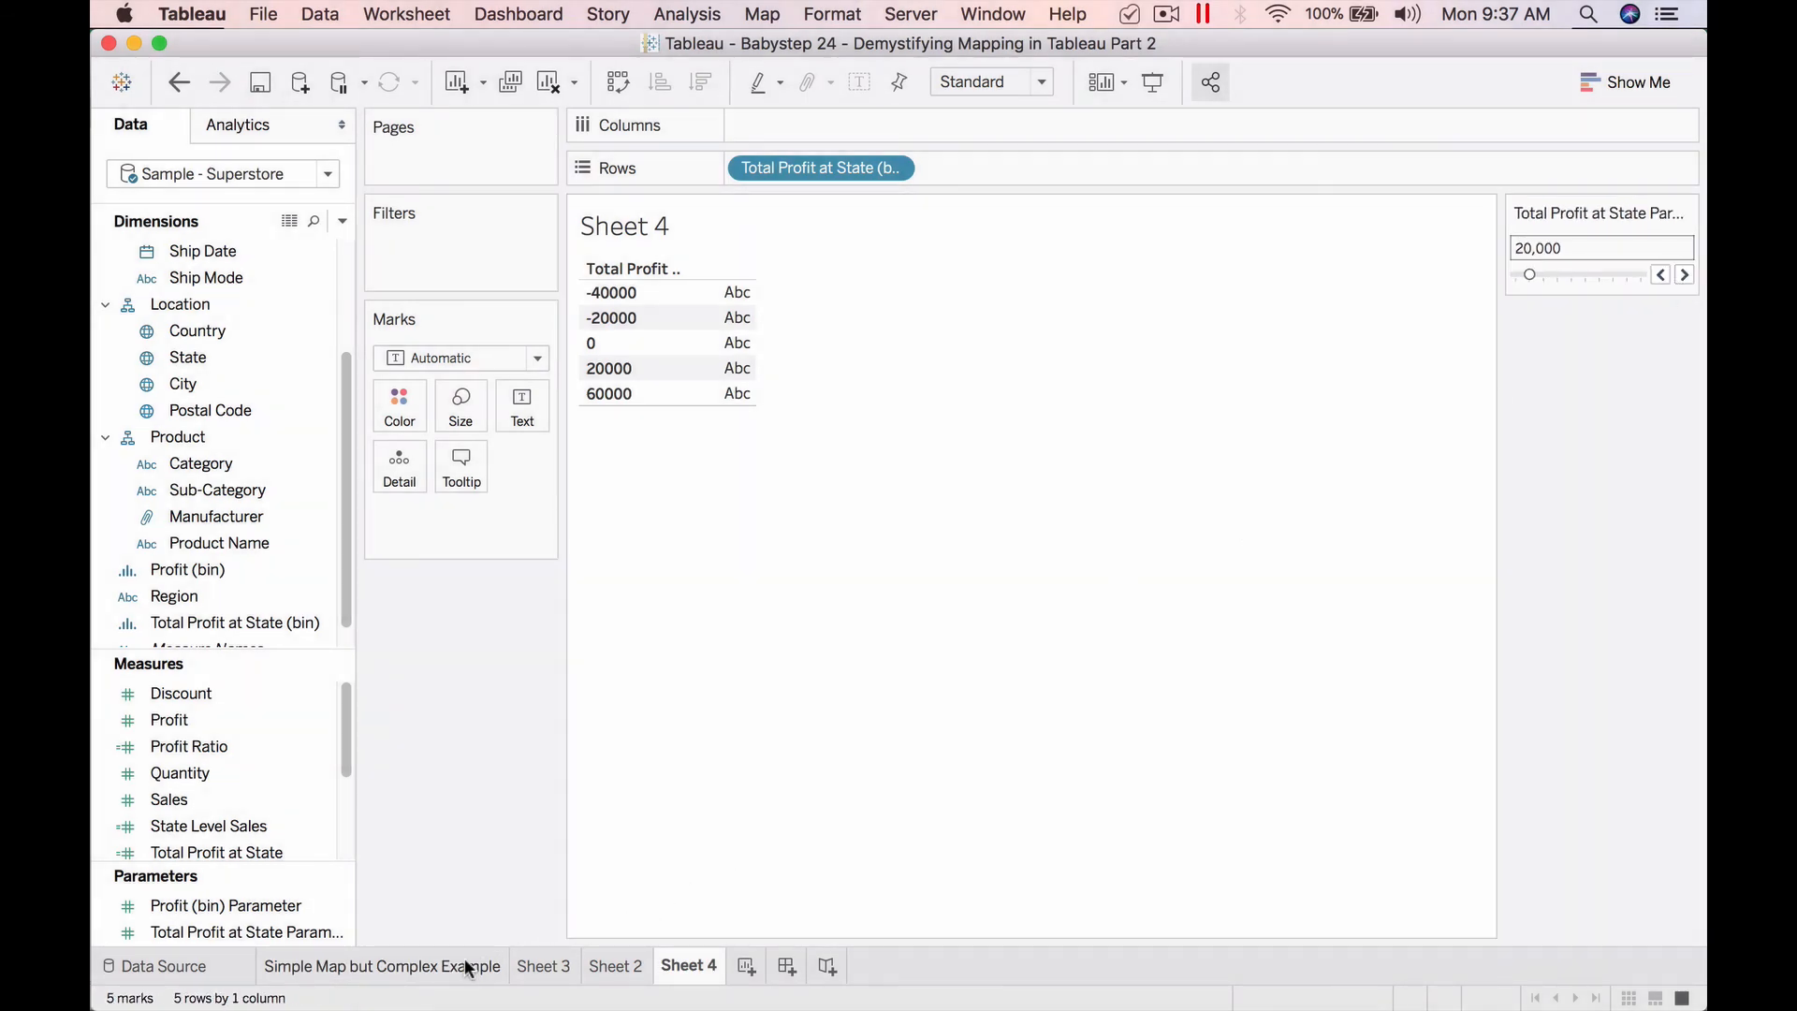
Return to Sheet 2 and compare each state's Total Profit at State (bin) with its Profit.
click(604, 965)
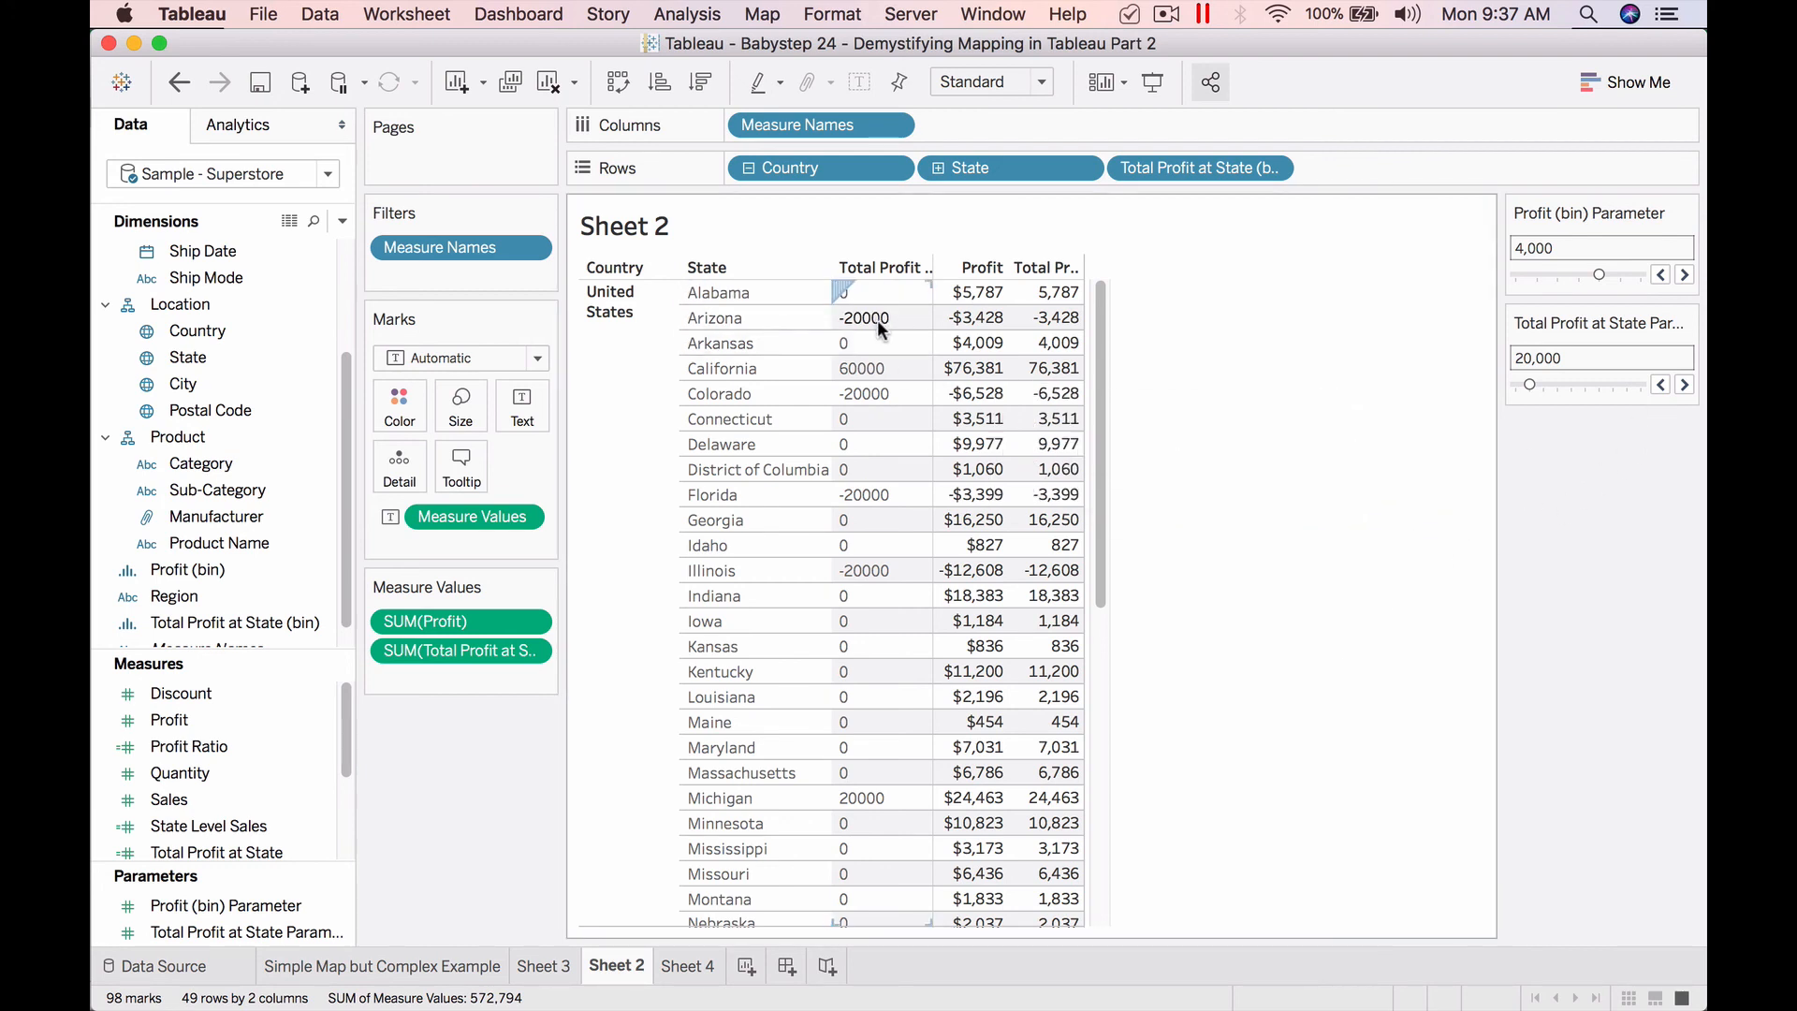
mouse_move(992, 336)
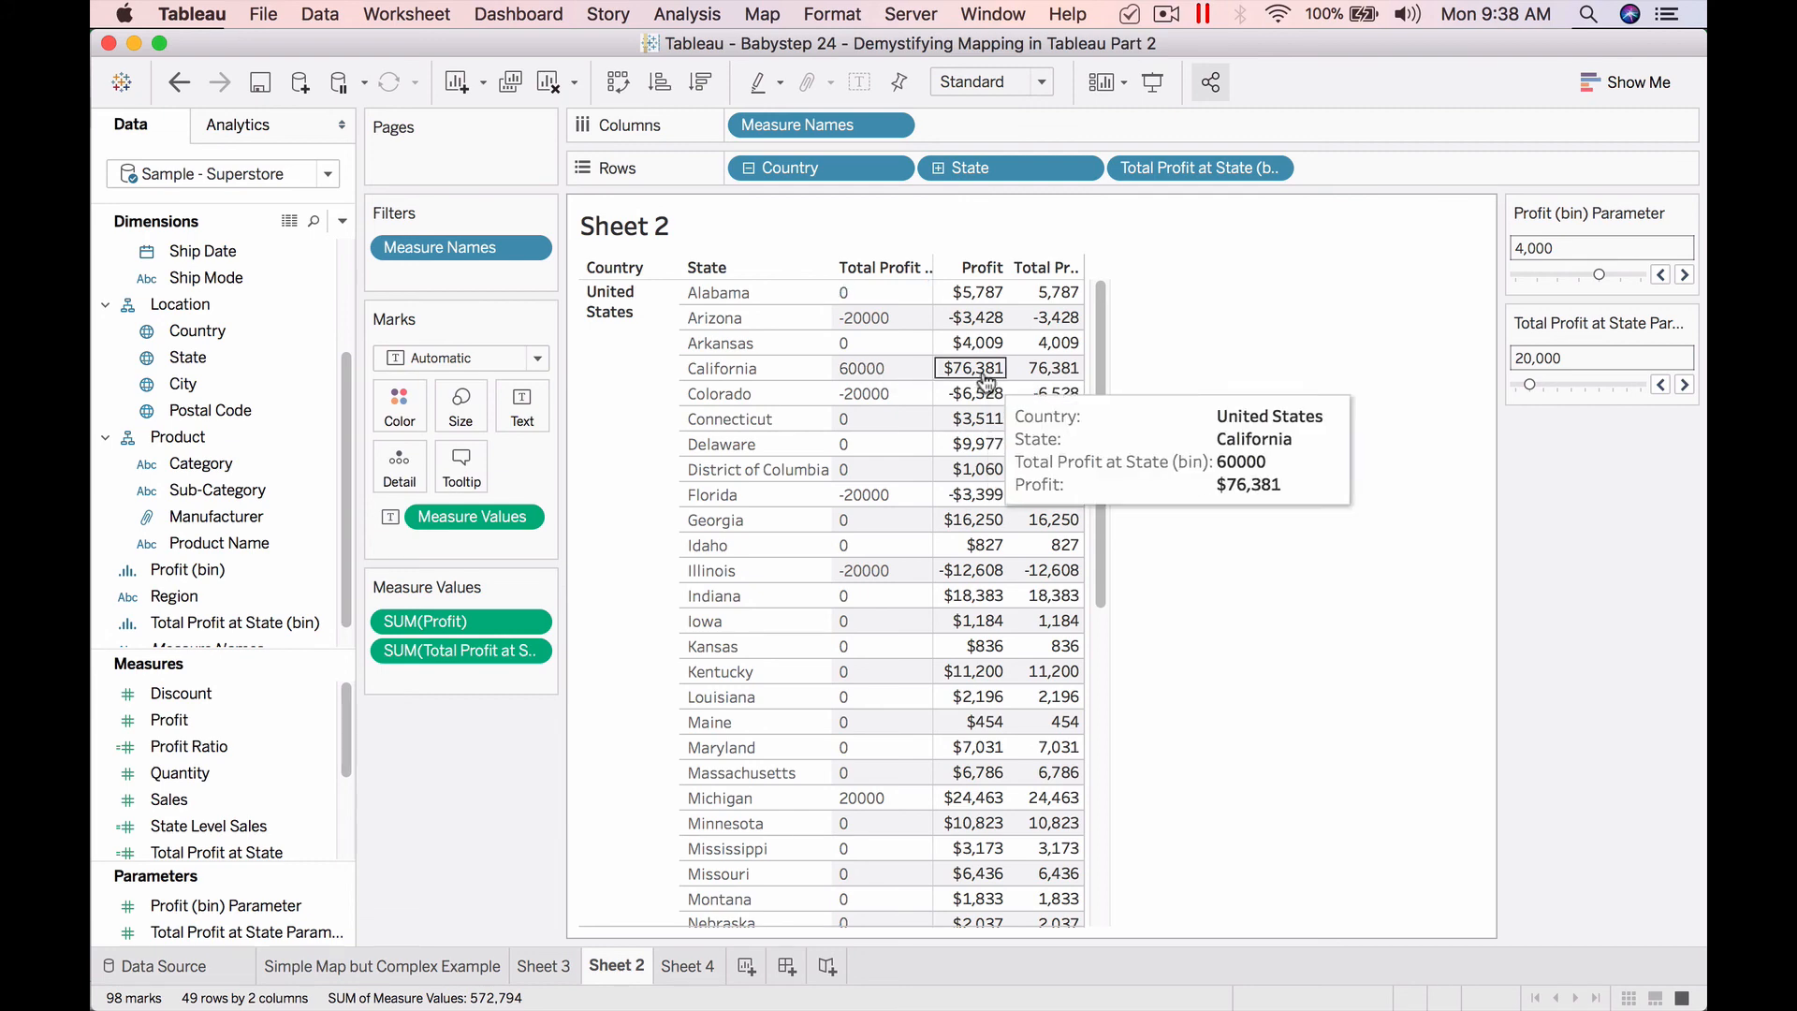
Replace Profit (bin) on the Simple Map but Complex Example sheet's shapes with Total Profit at State (bin) and assign the Test custom Images palette.
click(408, 969)
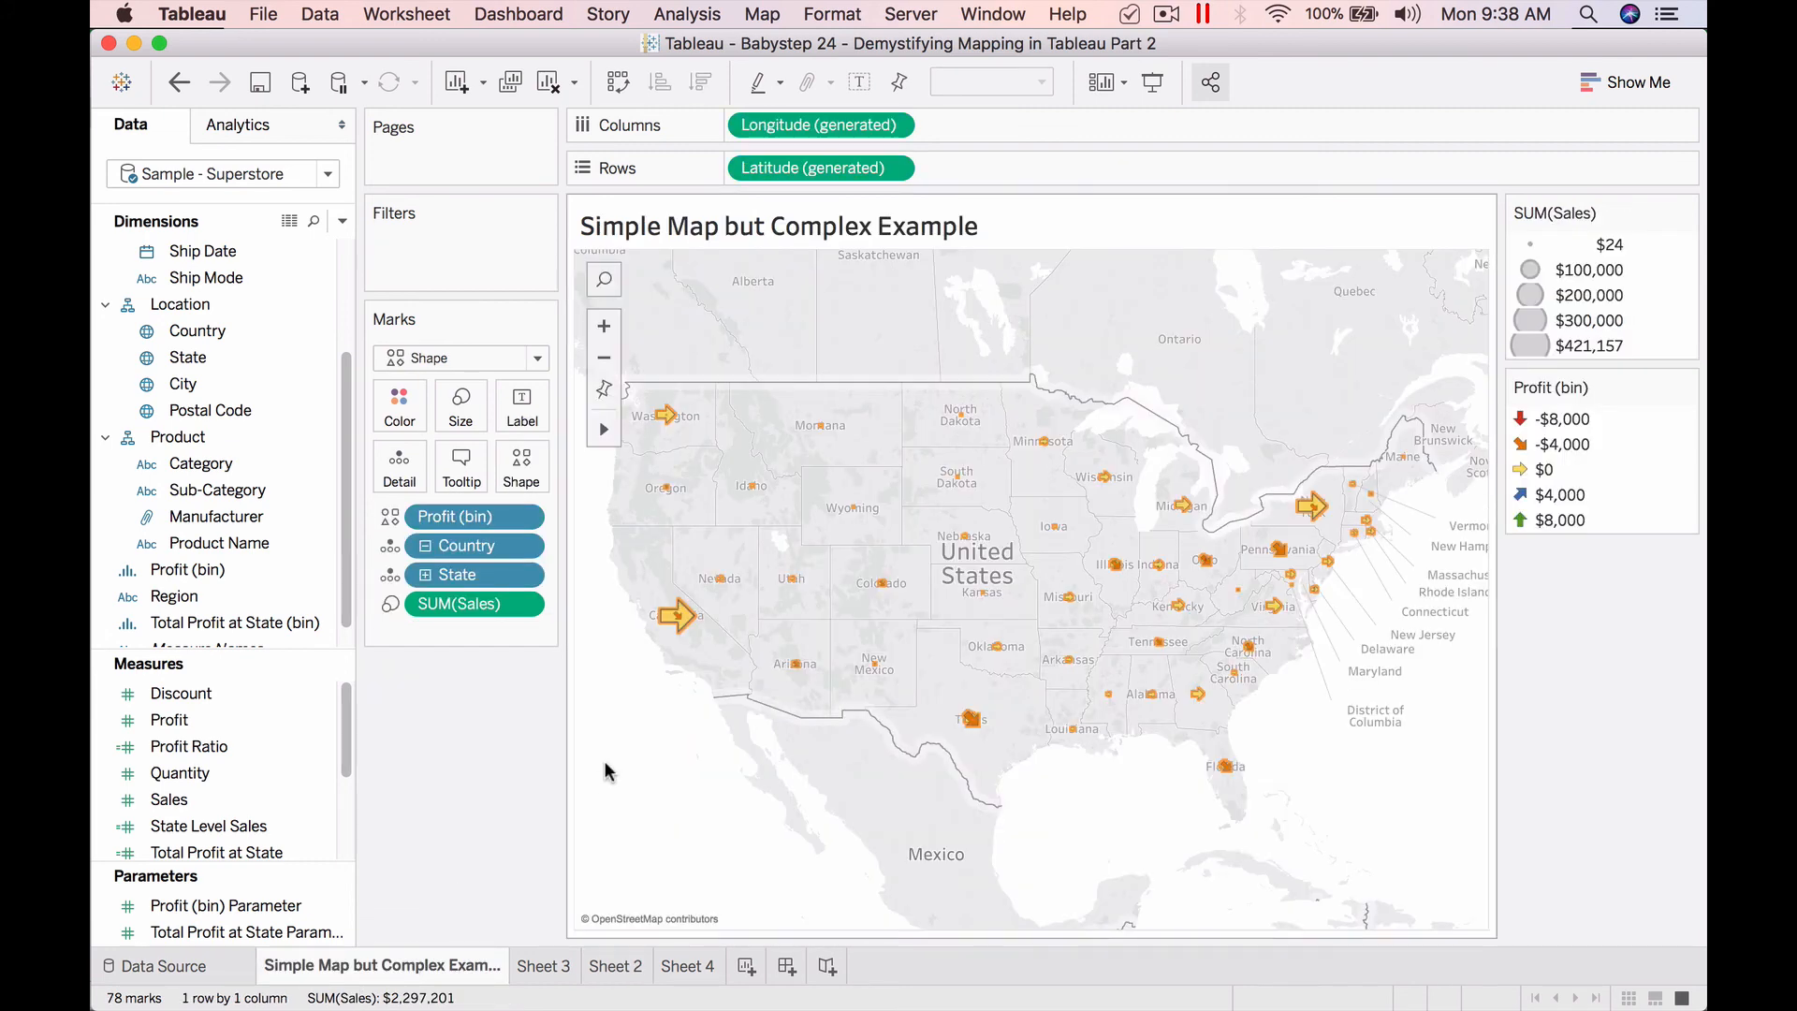
drag(249, 622, 479, 513)
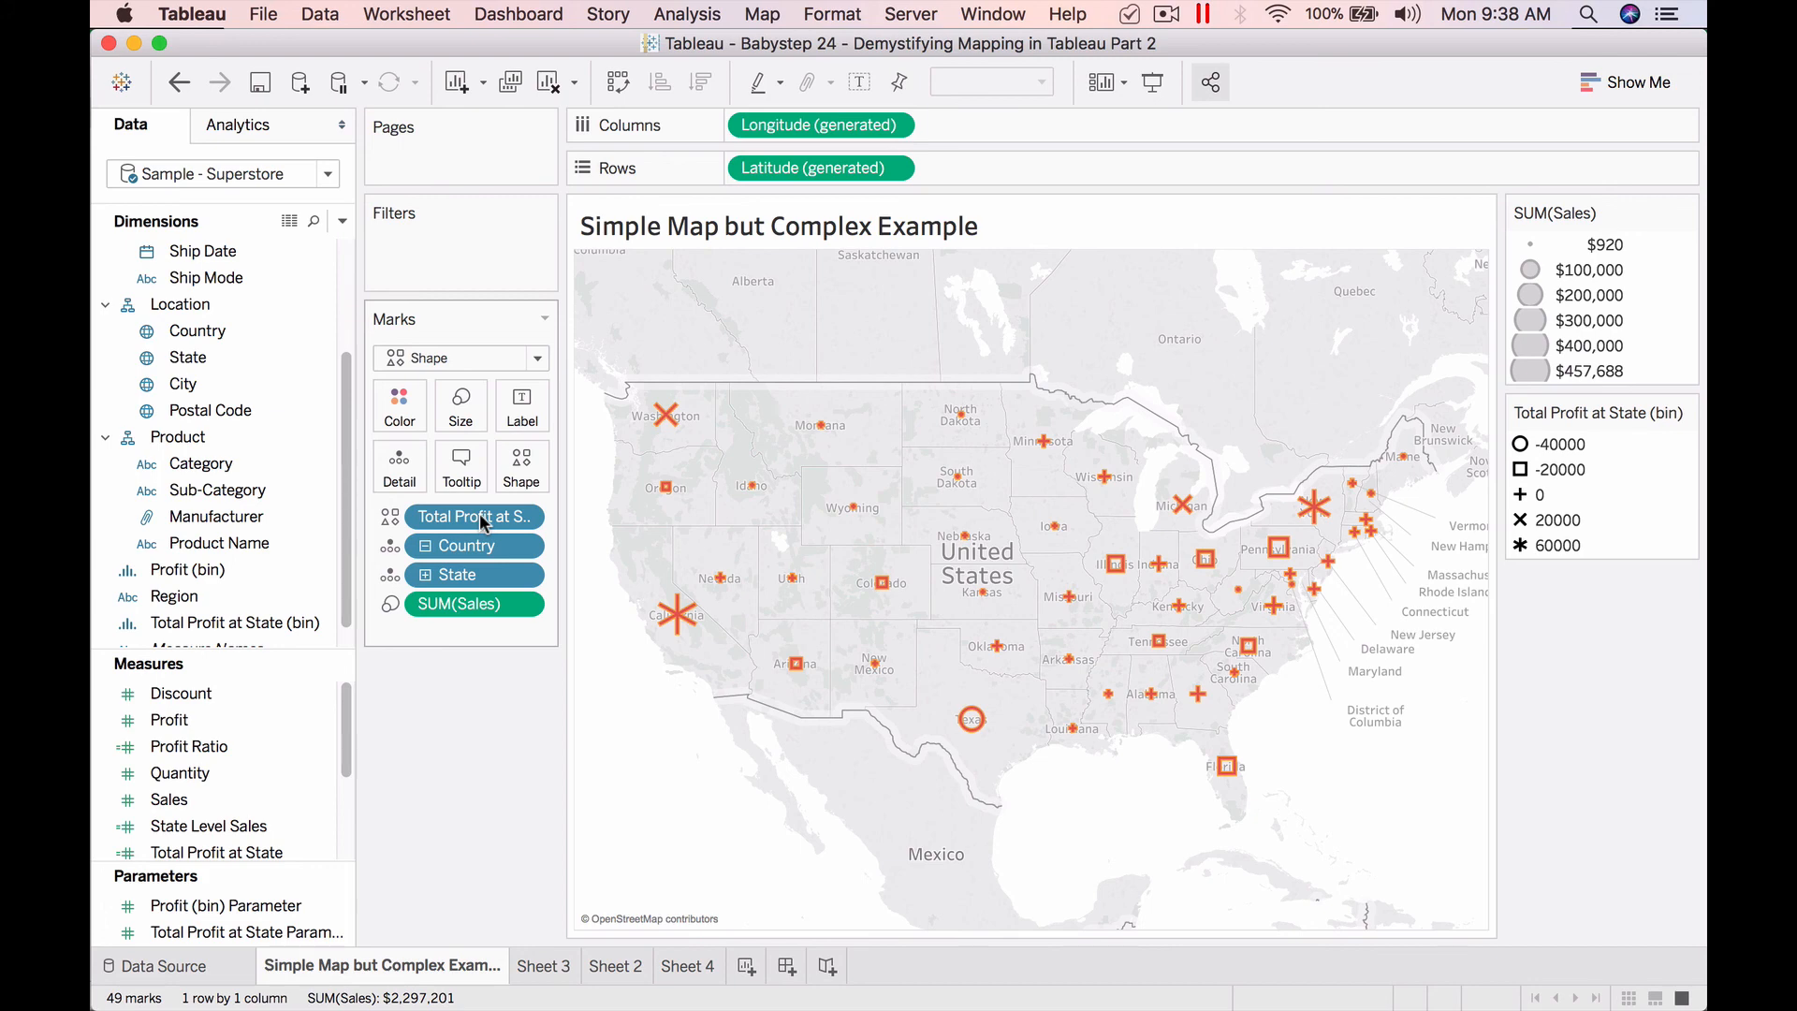
click(545, 464)
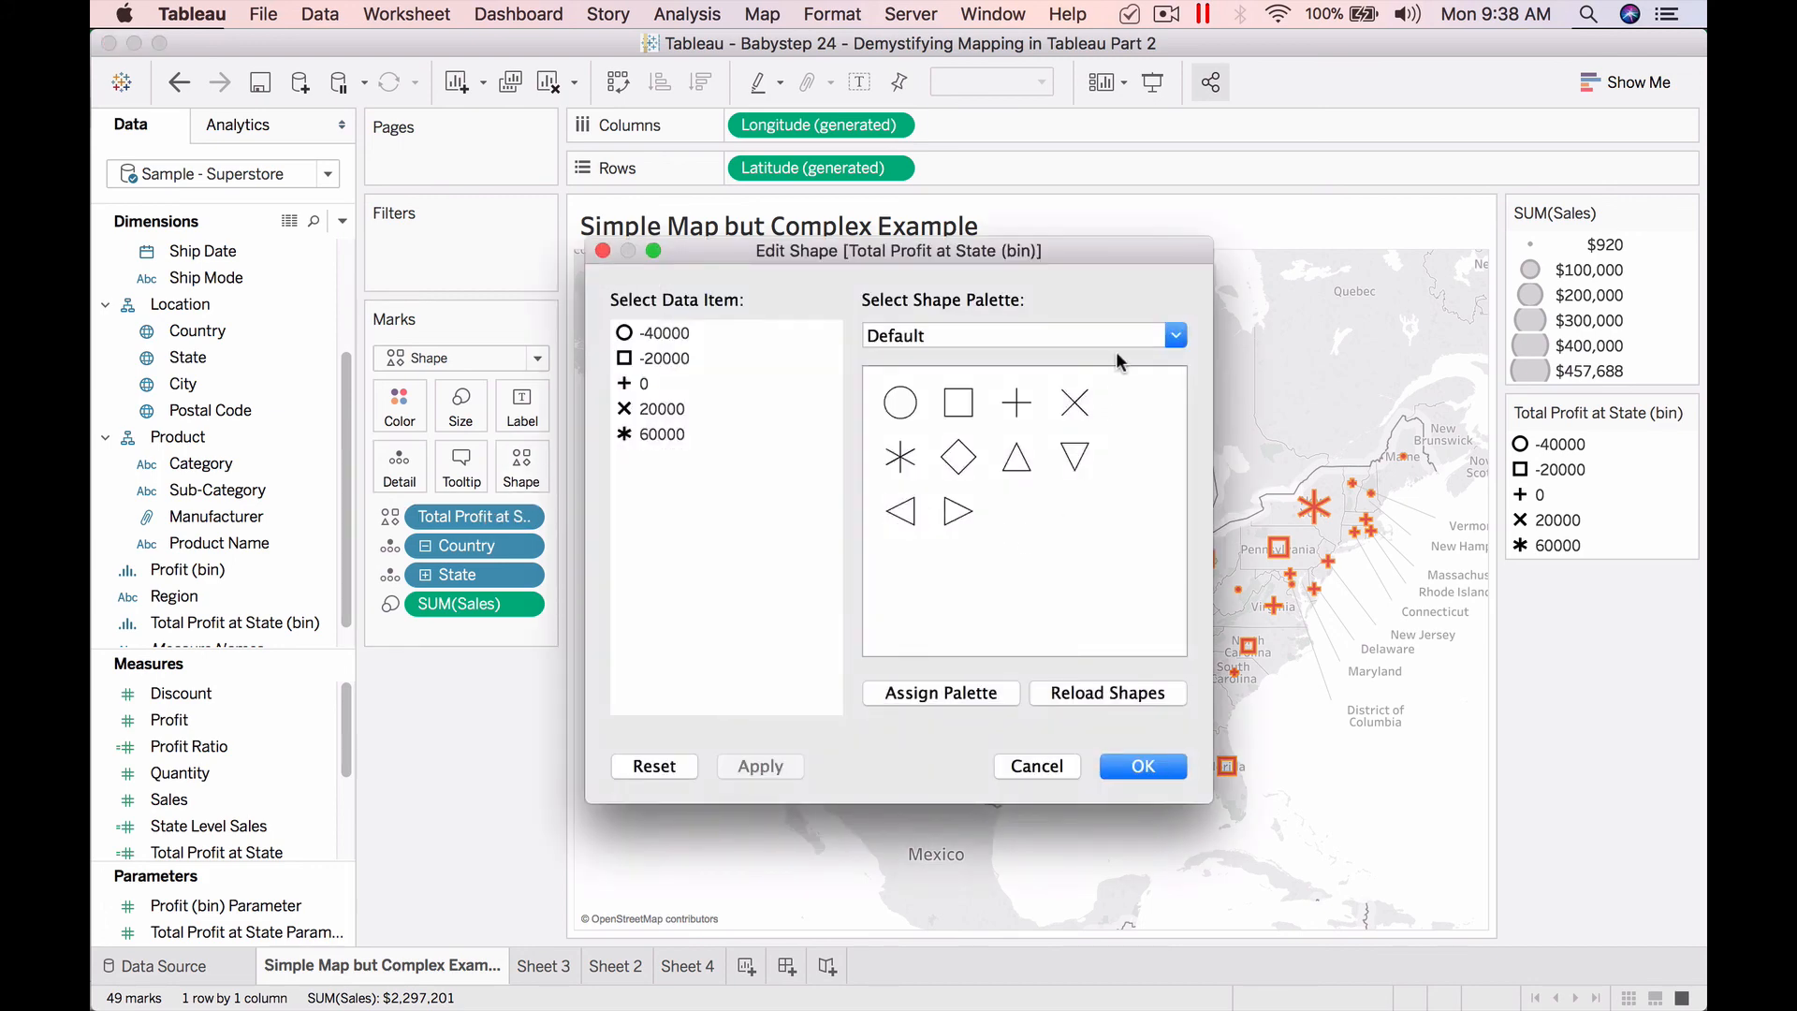
click(1118, 339)
click(1067, 589)
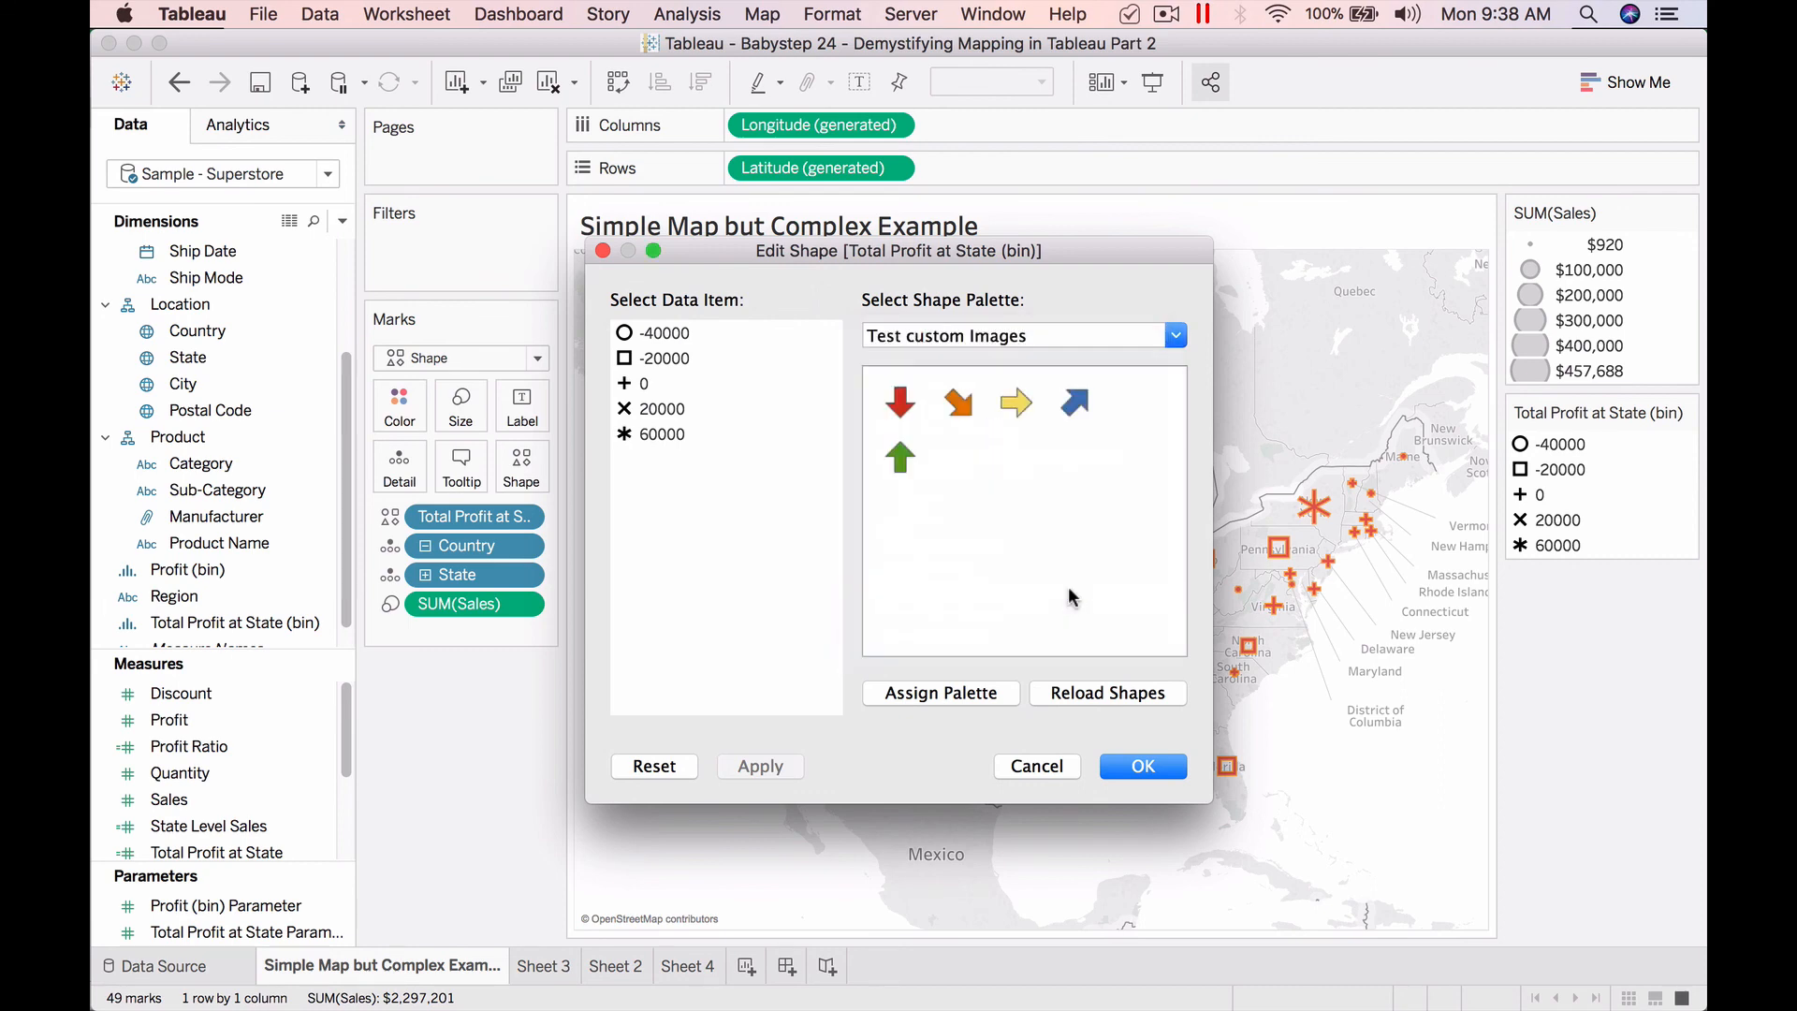
click(956, 697)
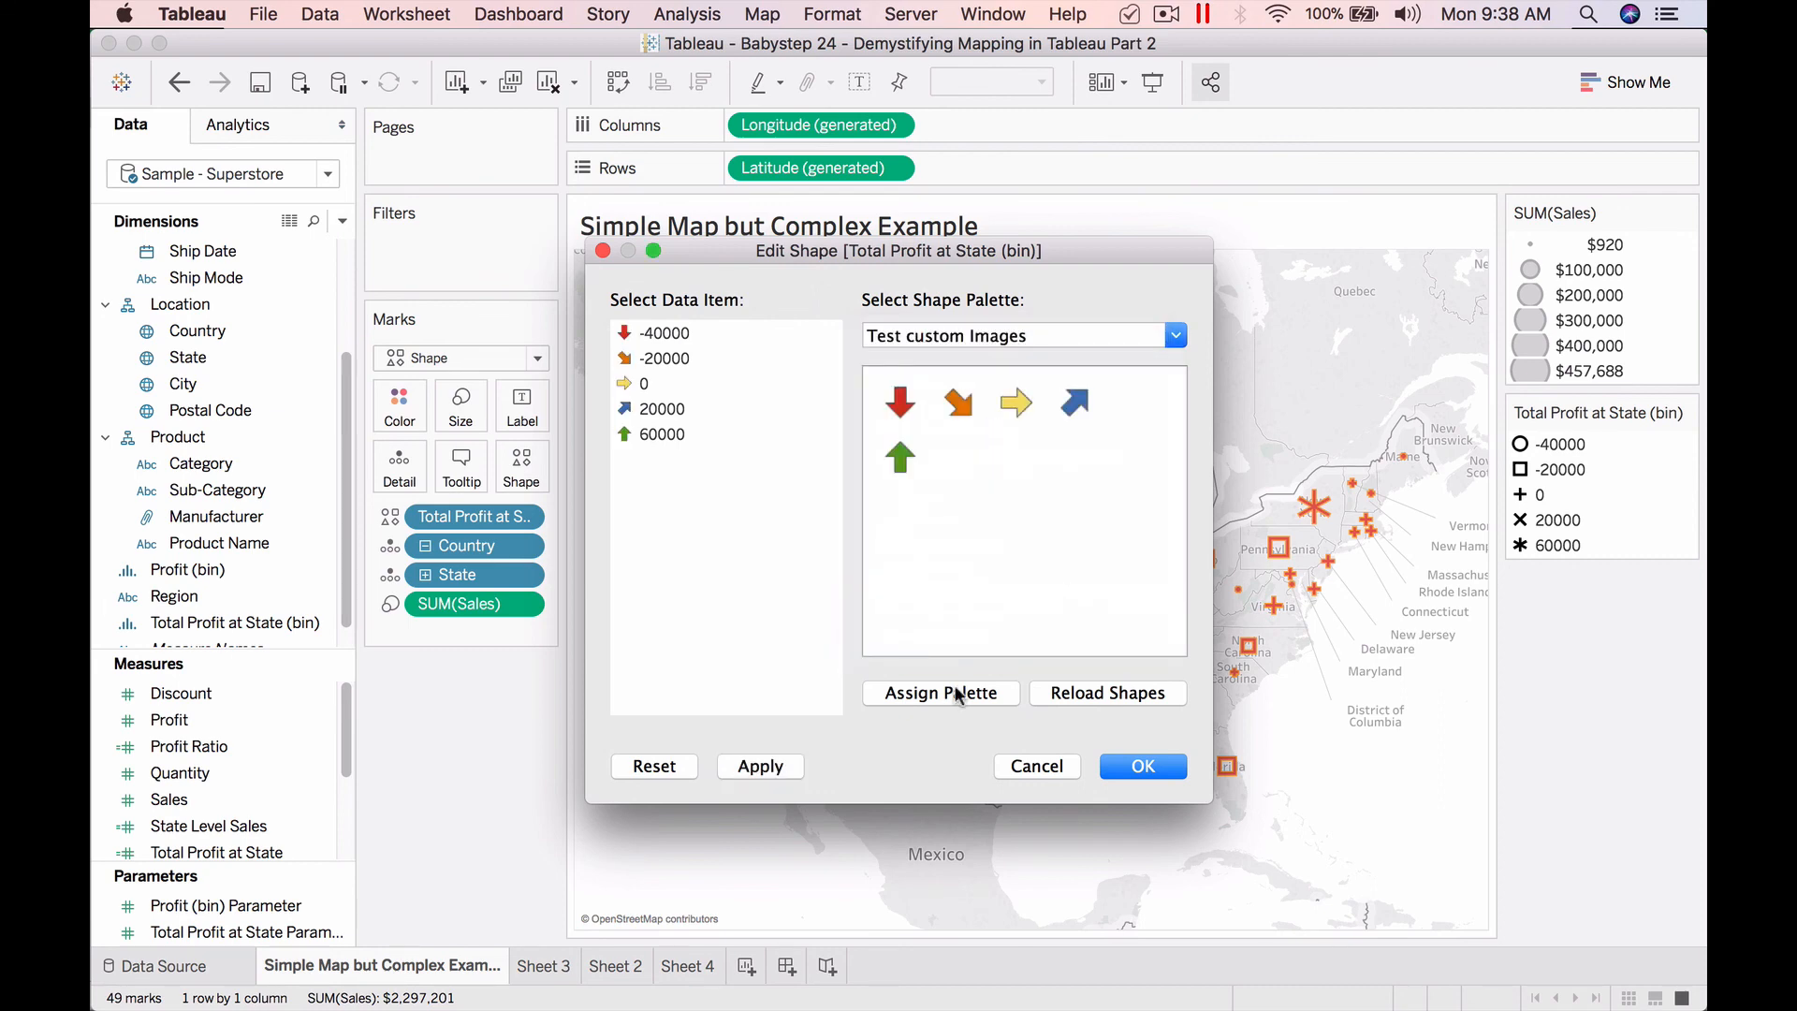
click(759, 765)
drag(1061, 251, 597, 181)
click(679, 702)
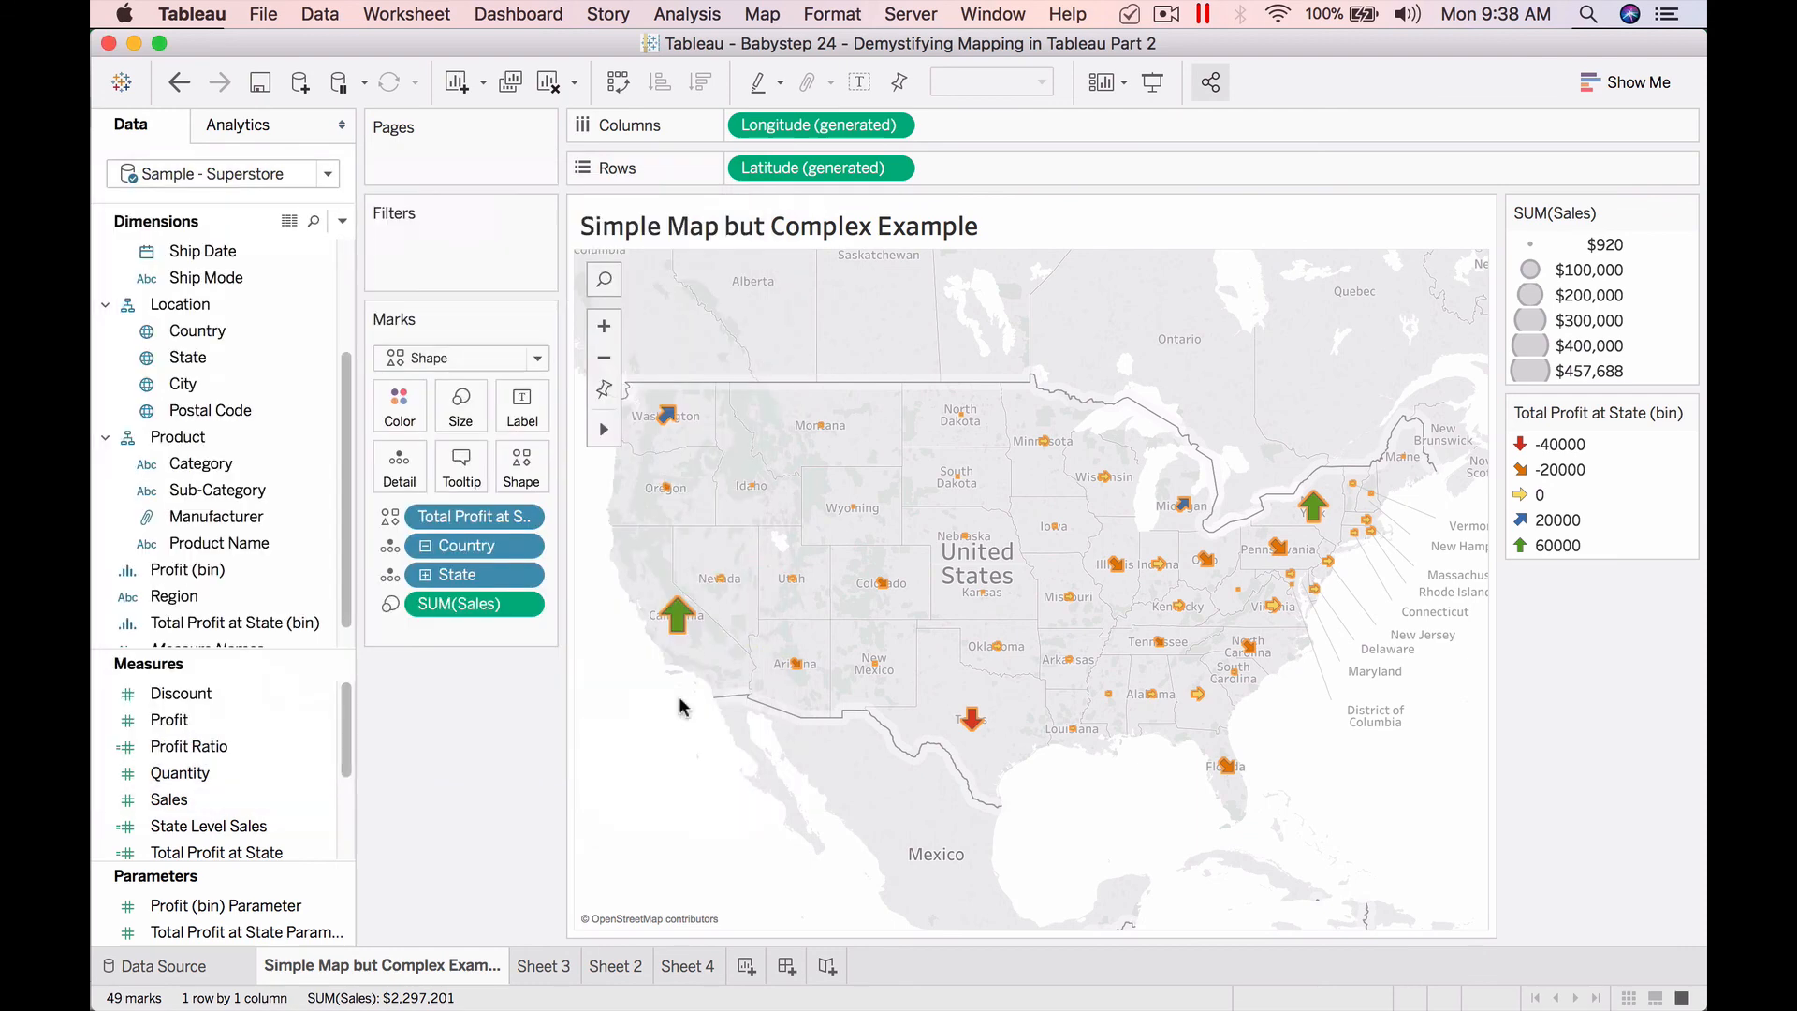
Set the halo of the map's arrow marks to None and raise their opacity above 90%.
click(399, 405)
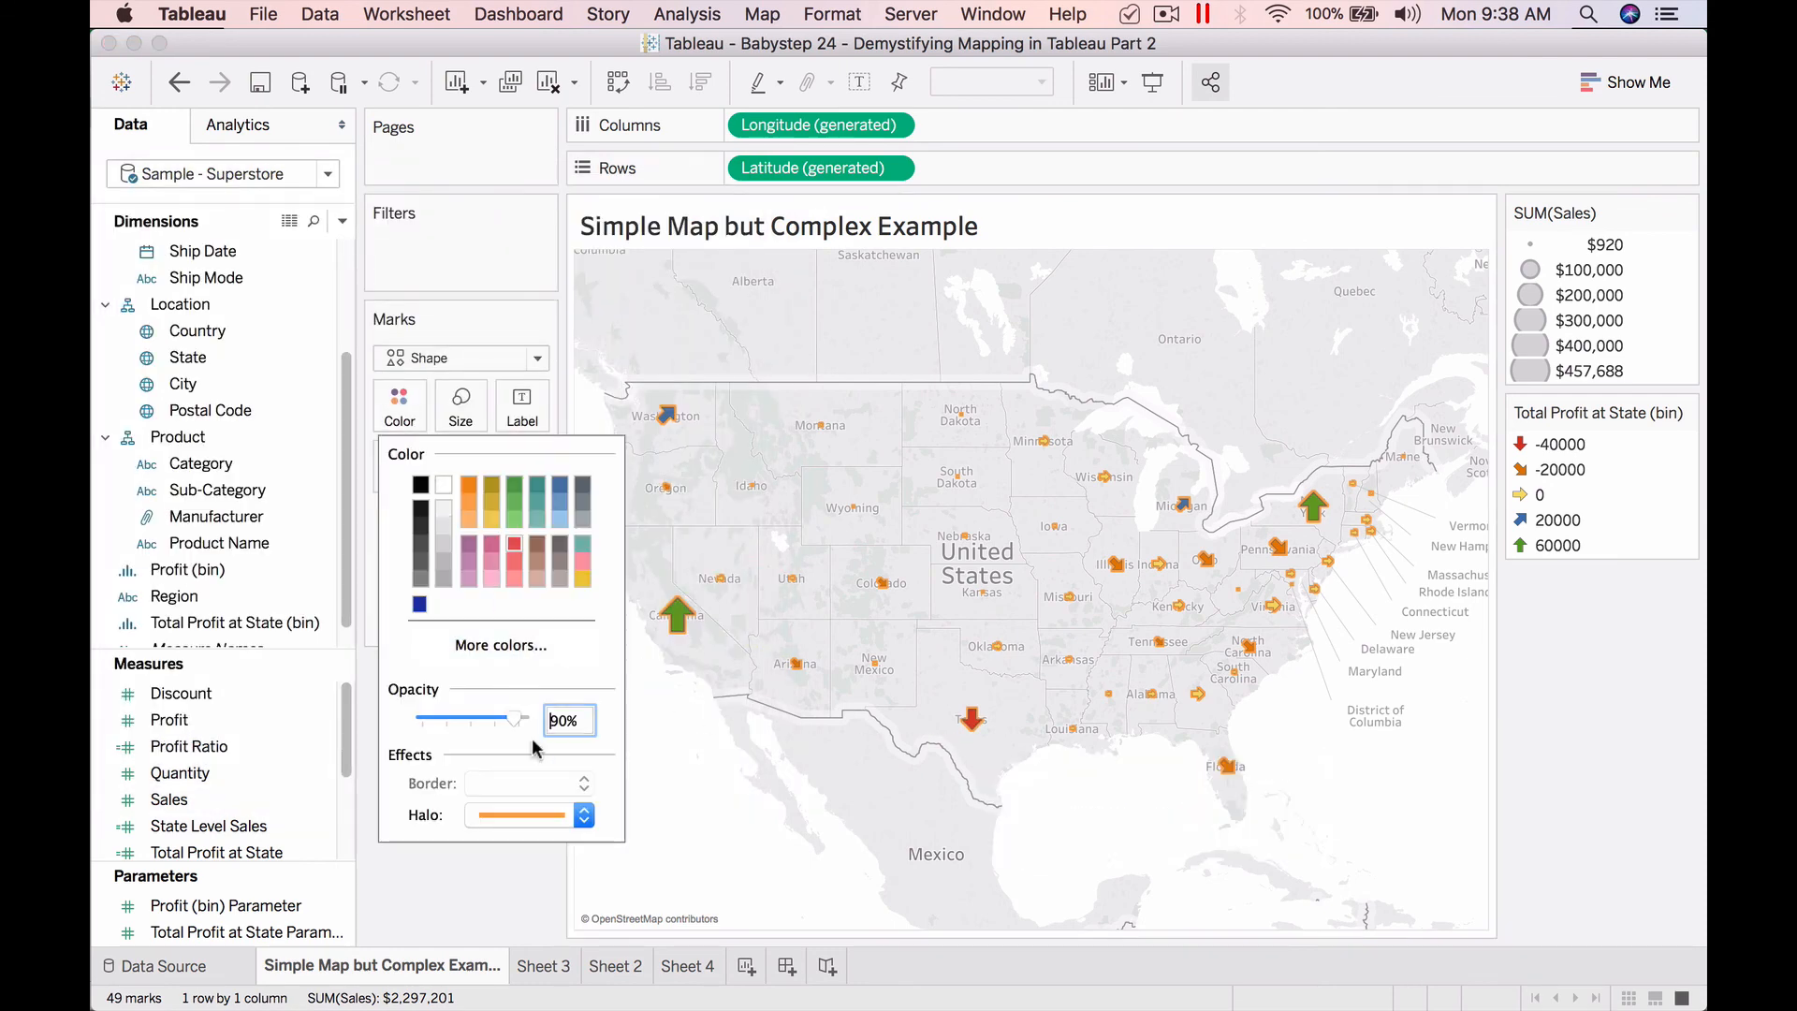
click(530, 817)
click(557, 580)
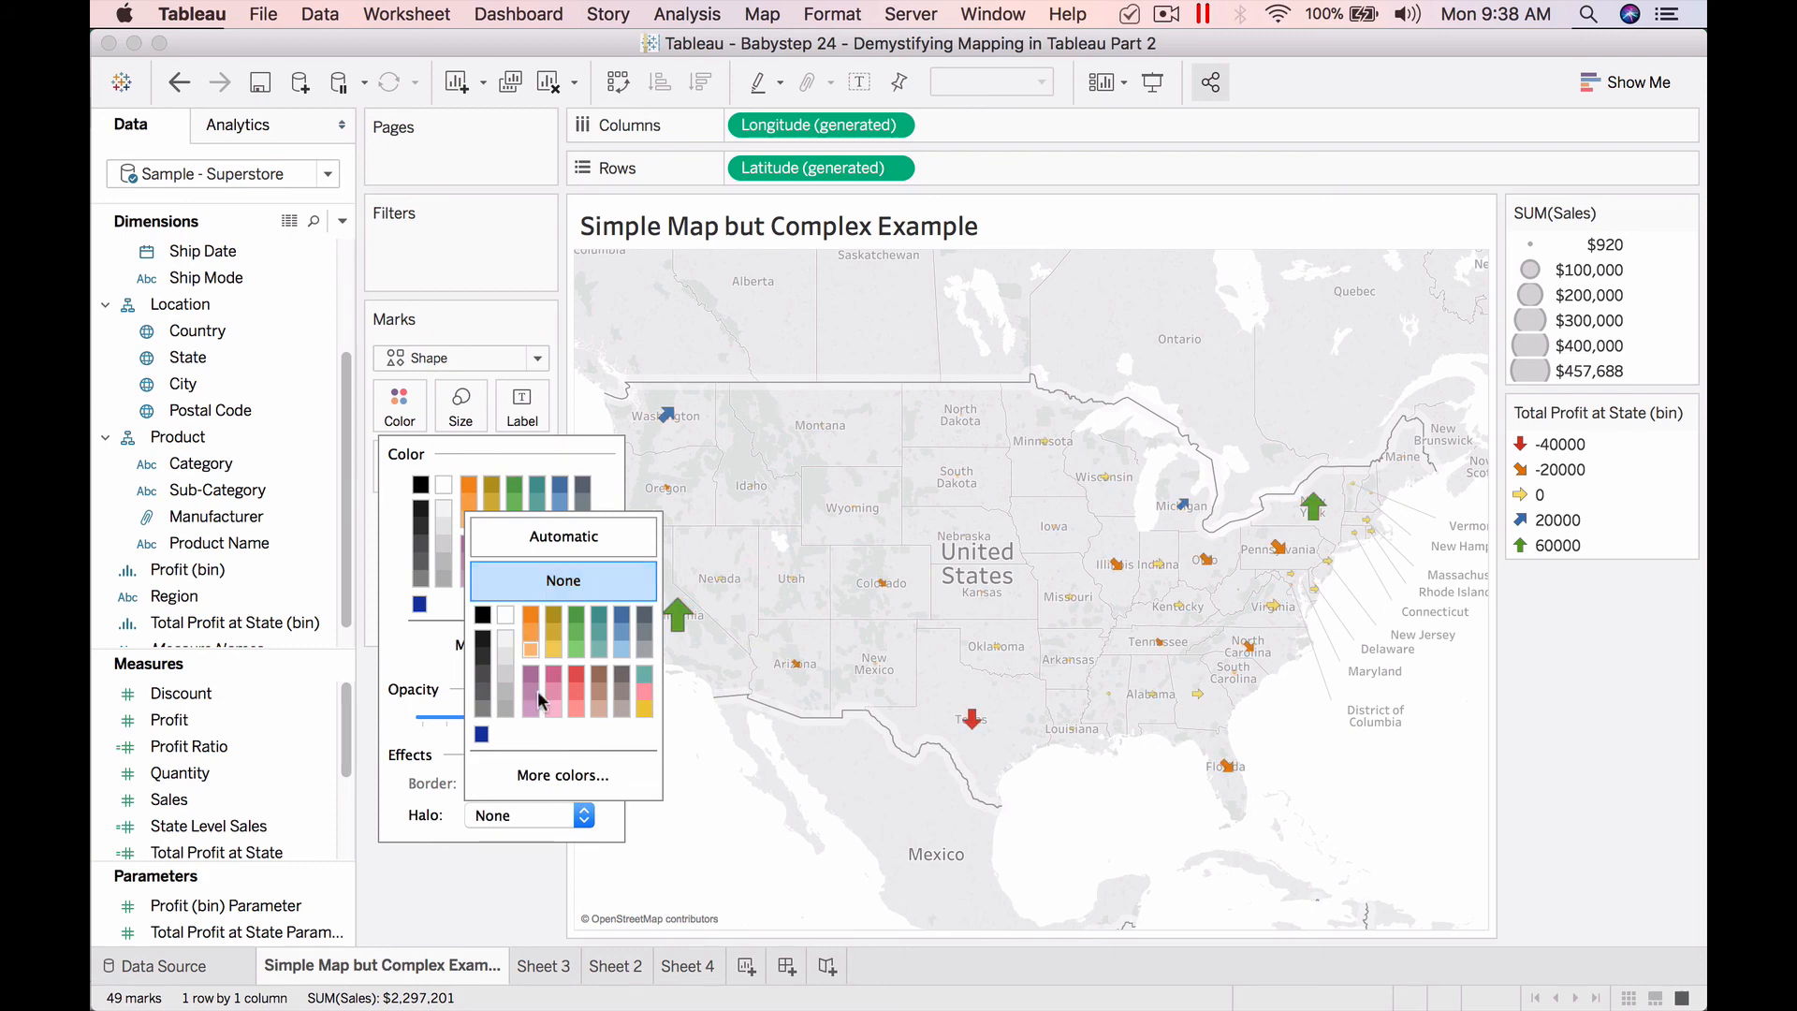
click(412, 754)
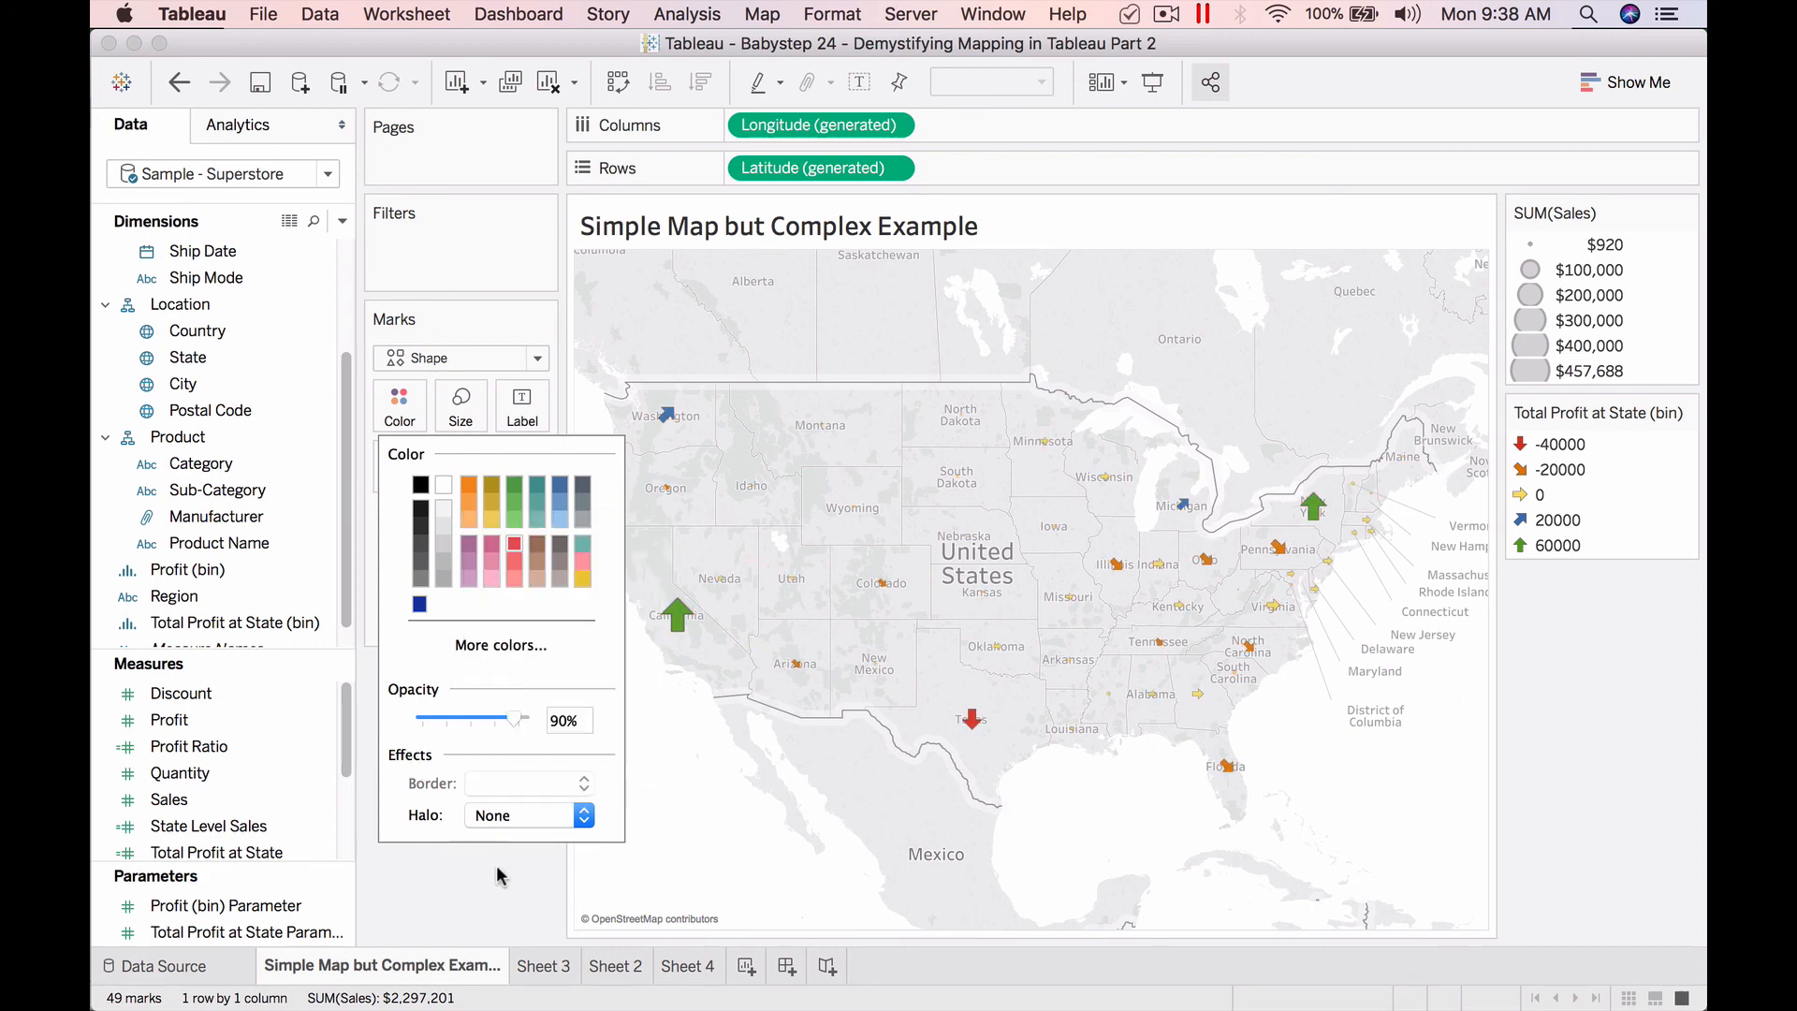
drag(516, 719, 541, 725)
click(491, 880)
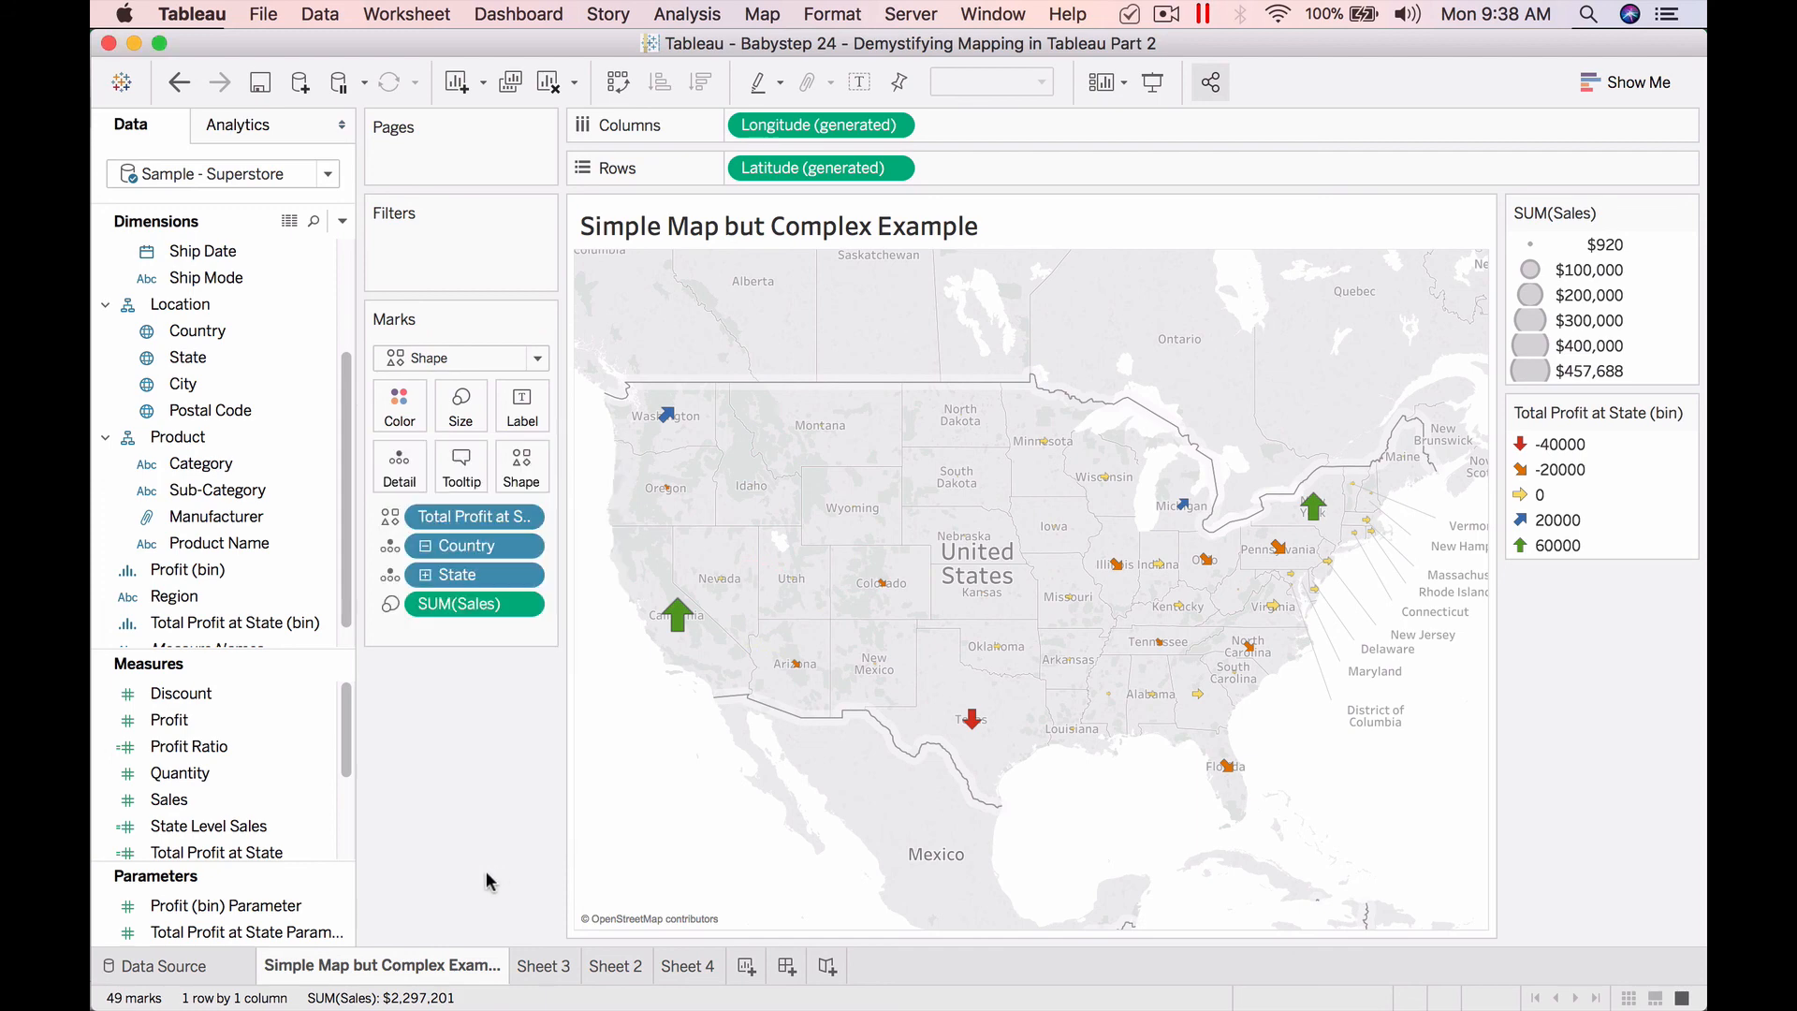
Slightly increase the overall size of the arrow marks on the map.
click(462, 432)
drag(535, 468, 545, 468)
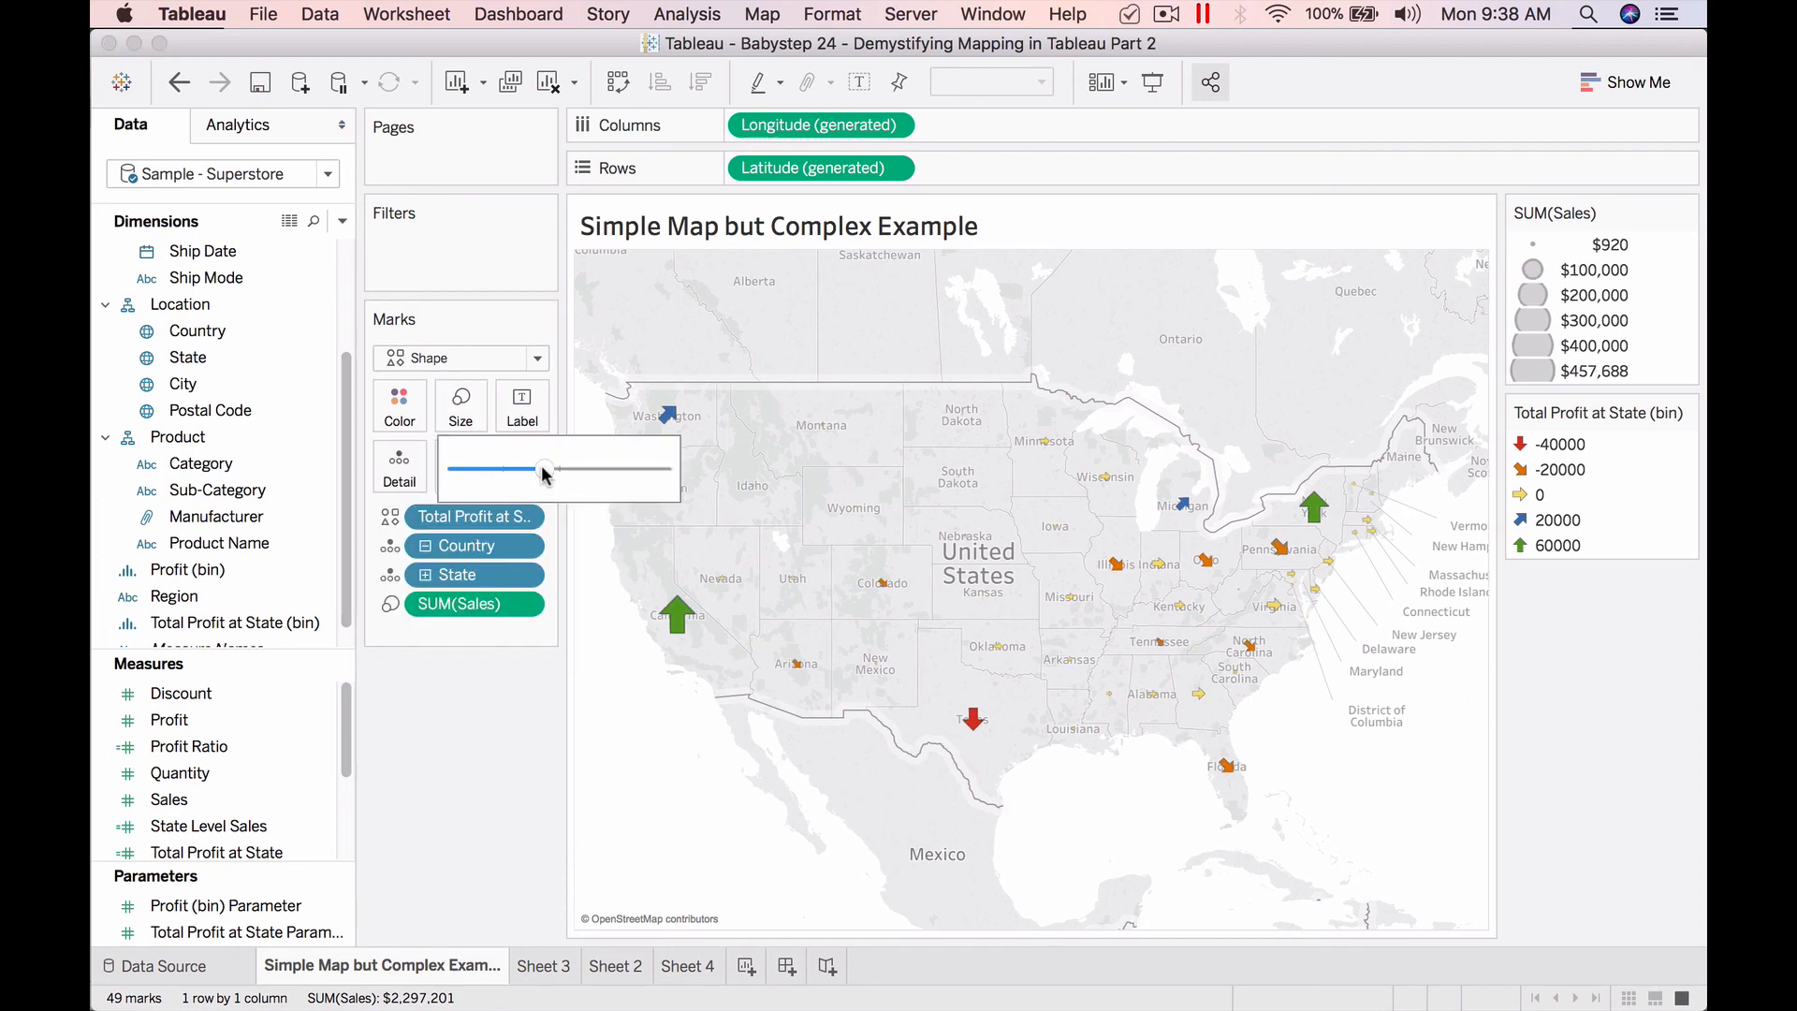
click(459, 778)
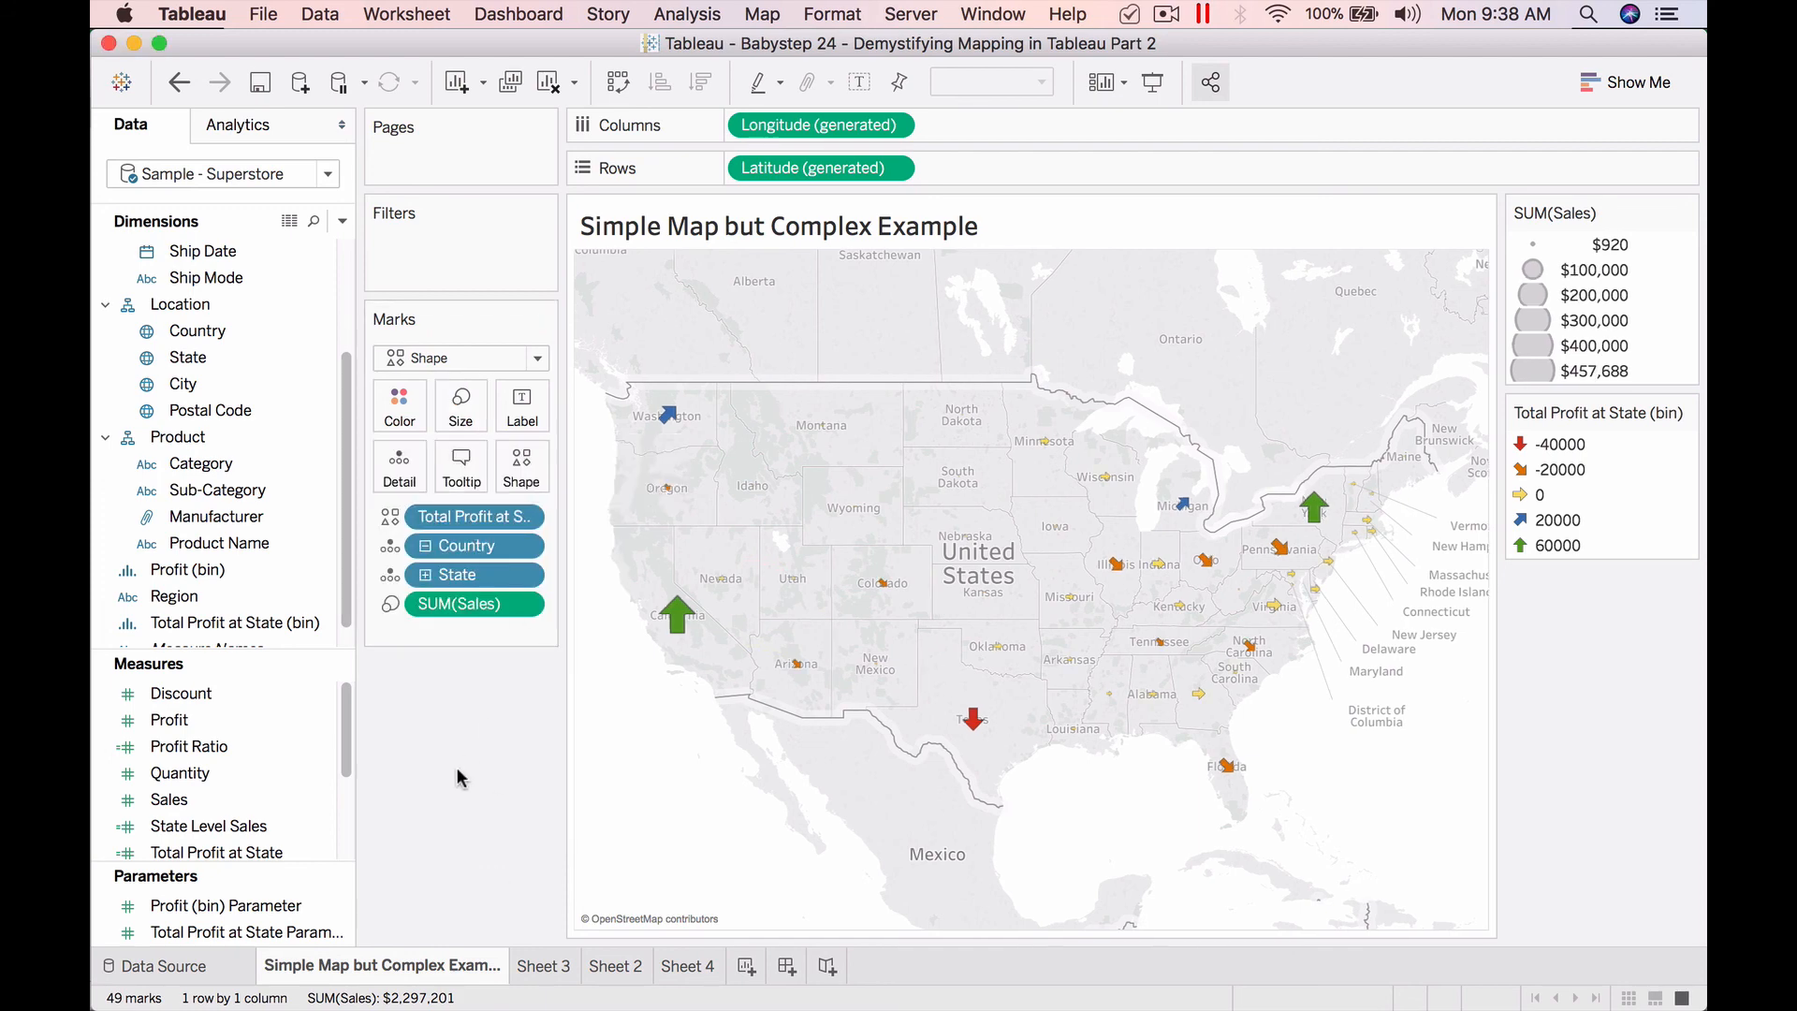
Add Profit to the map's tooltip and check it on the California arrow.
mouse_move(675, 621)
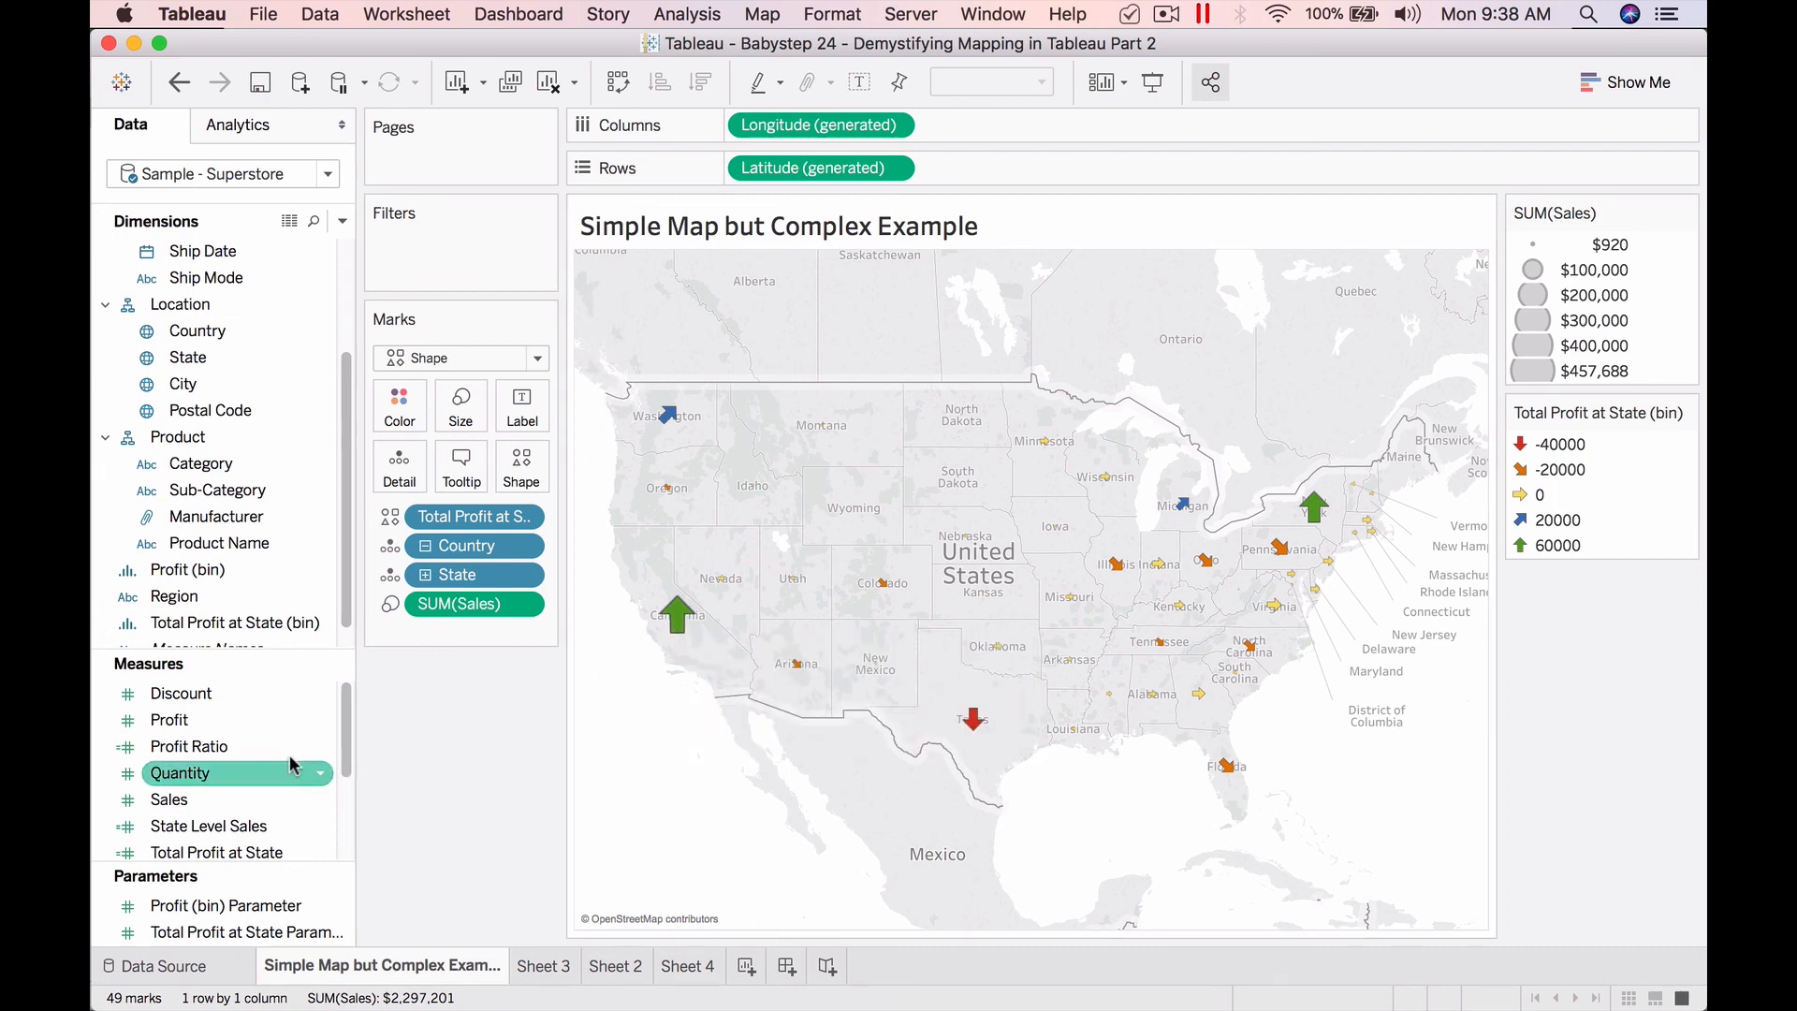
drag(169, 719, 459, 471)
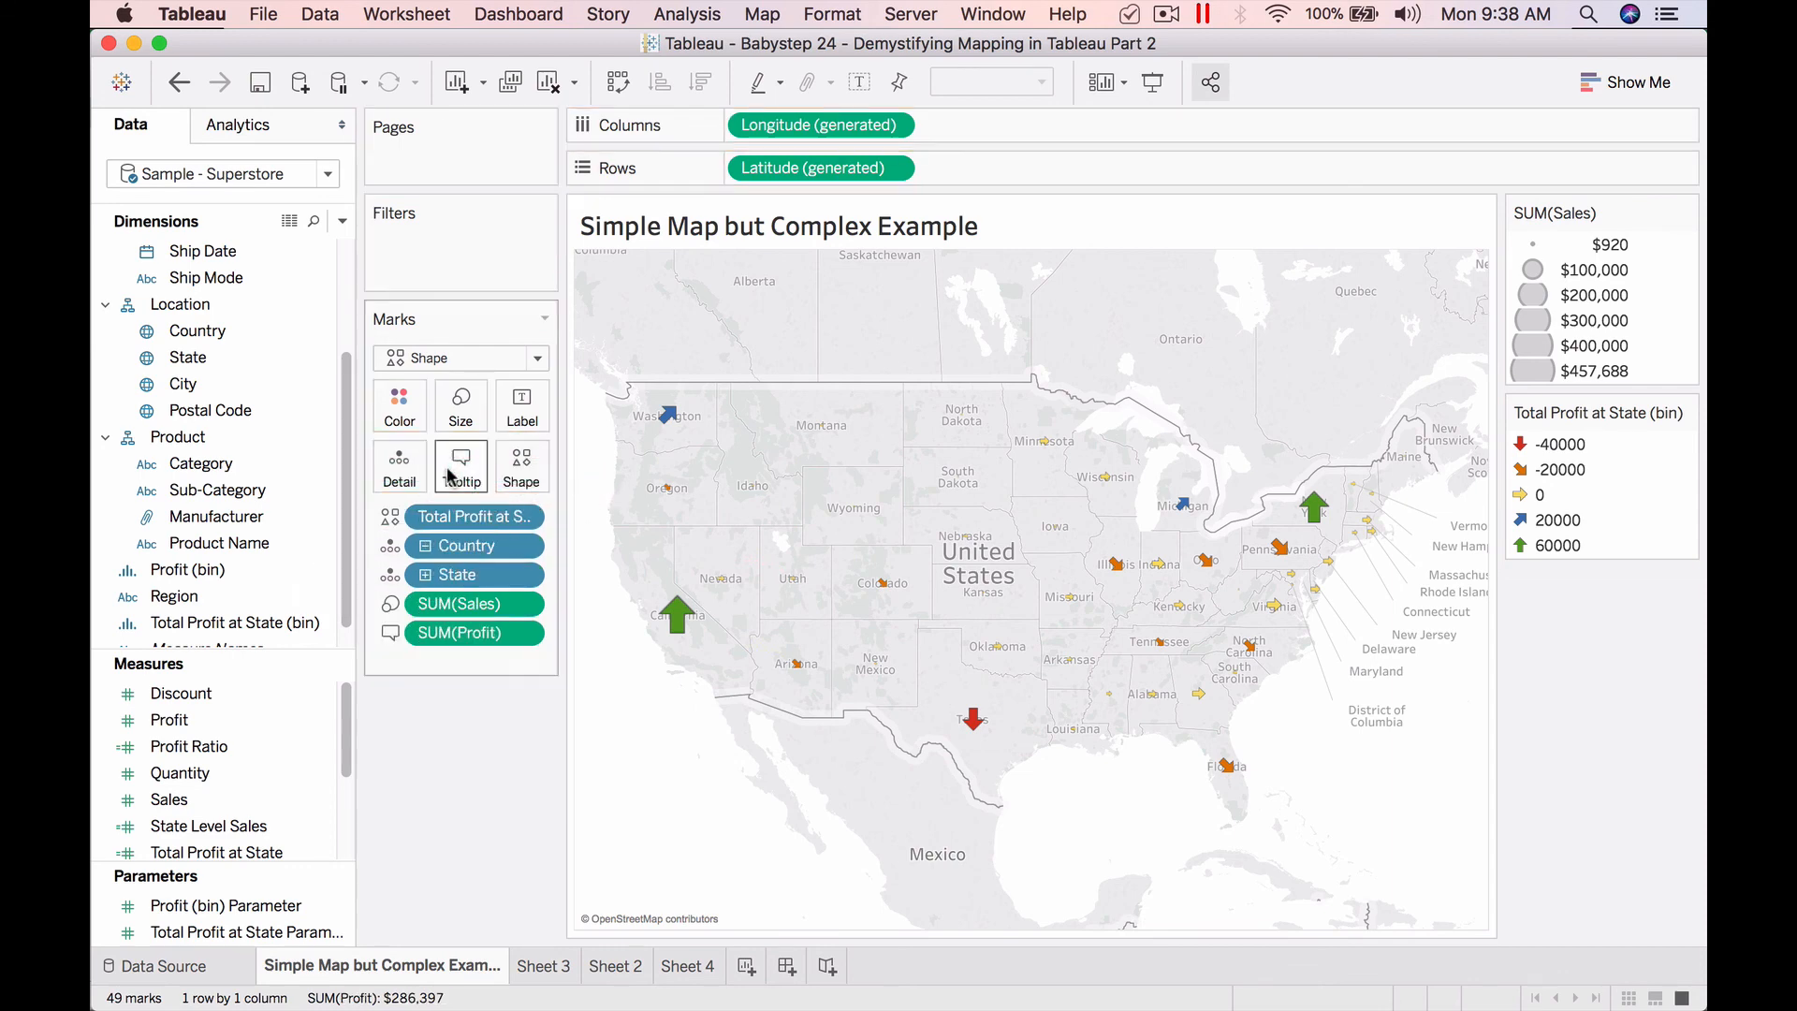
mouse_move(680, 629)
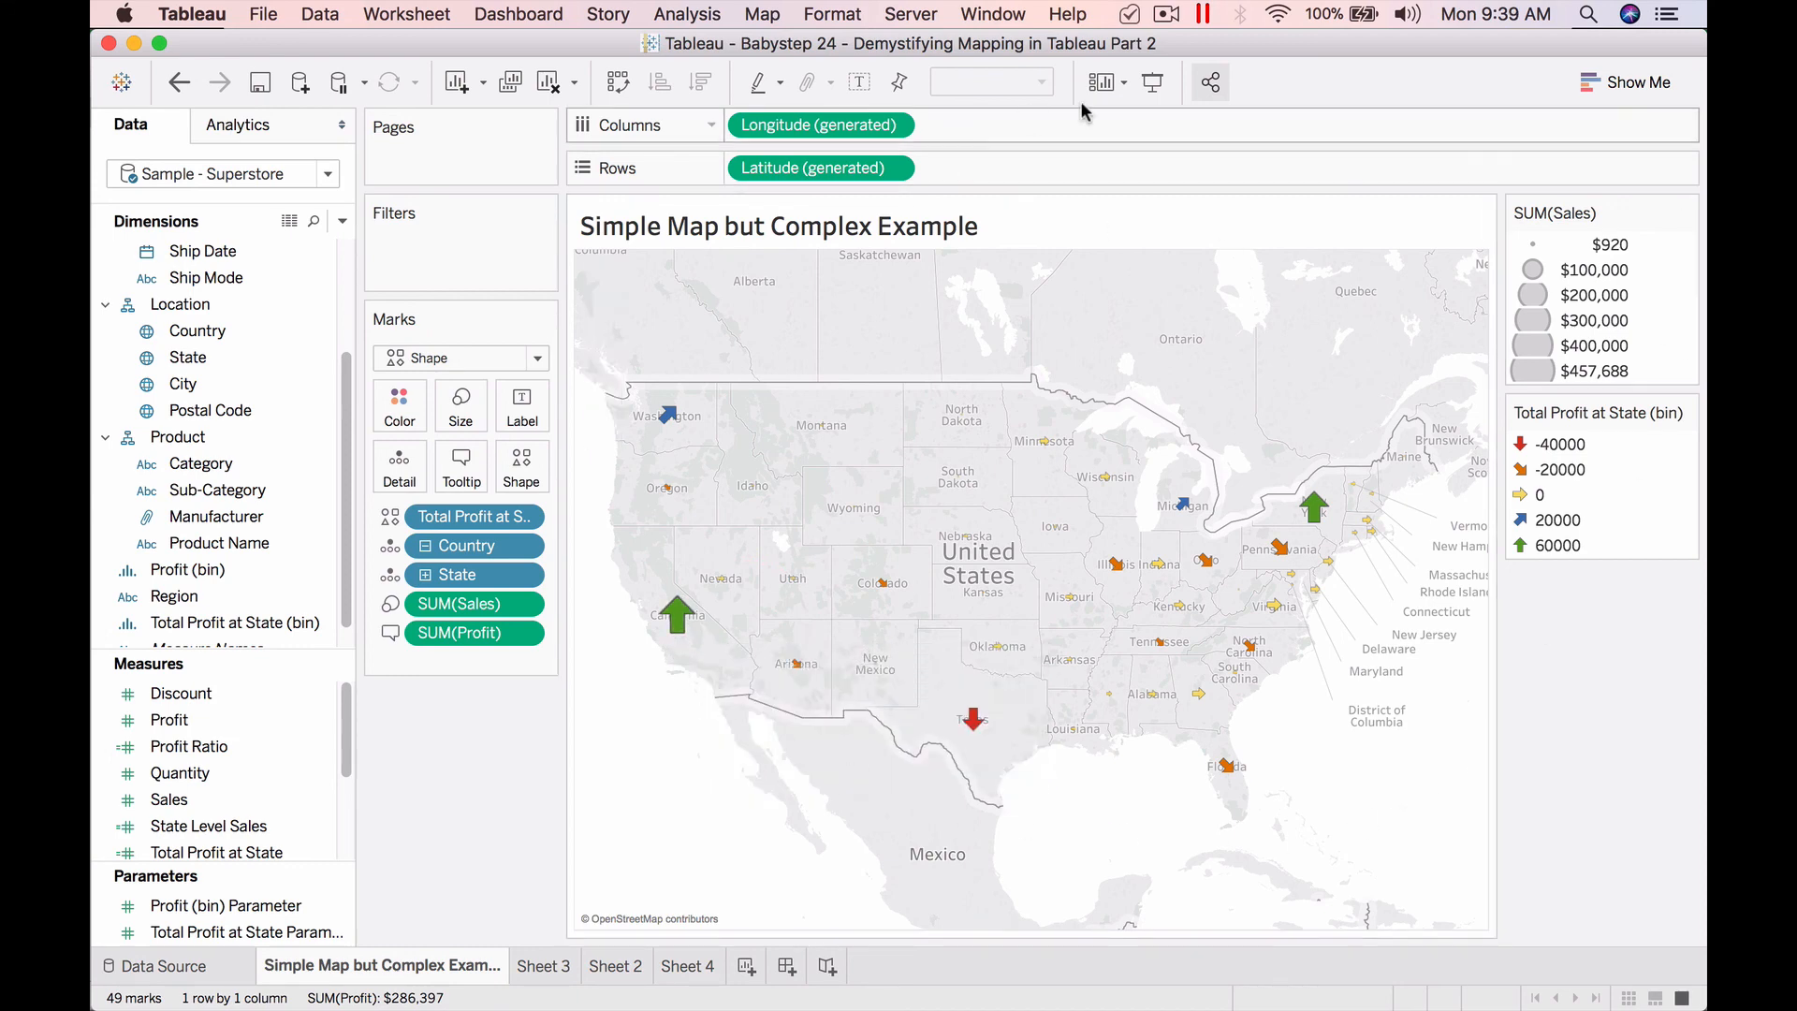
Show the map in presentation mode and examine the tooltips of the California and Texas arrows.
click(1154, 86)
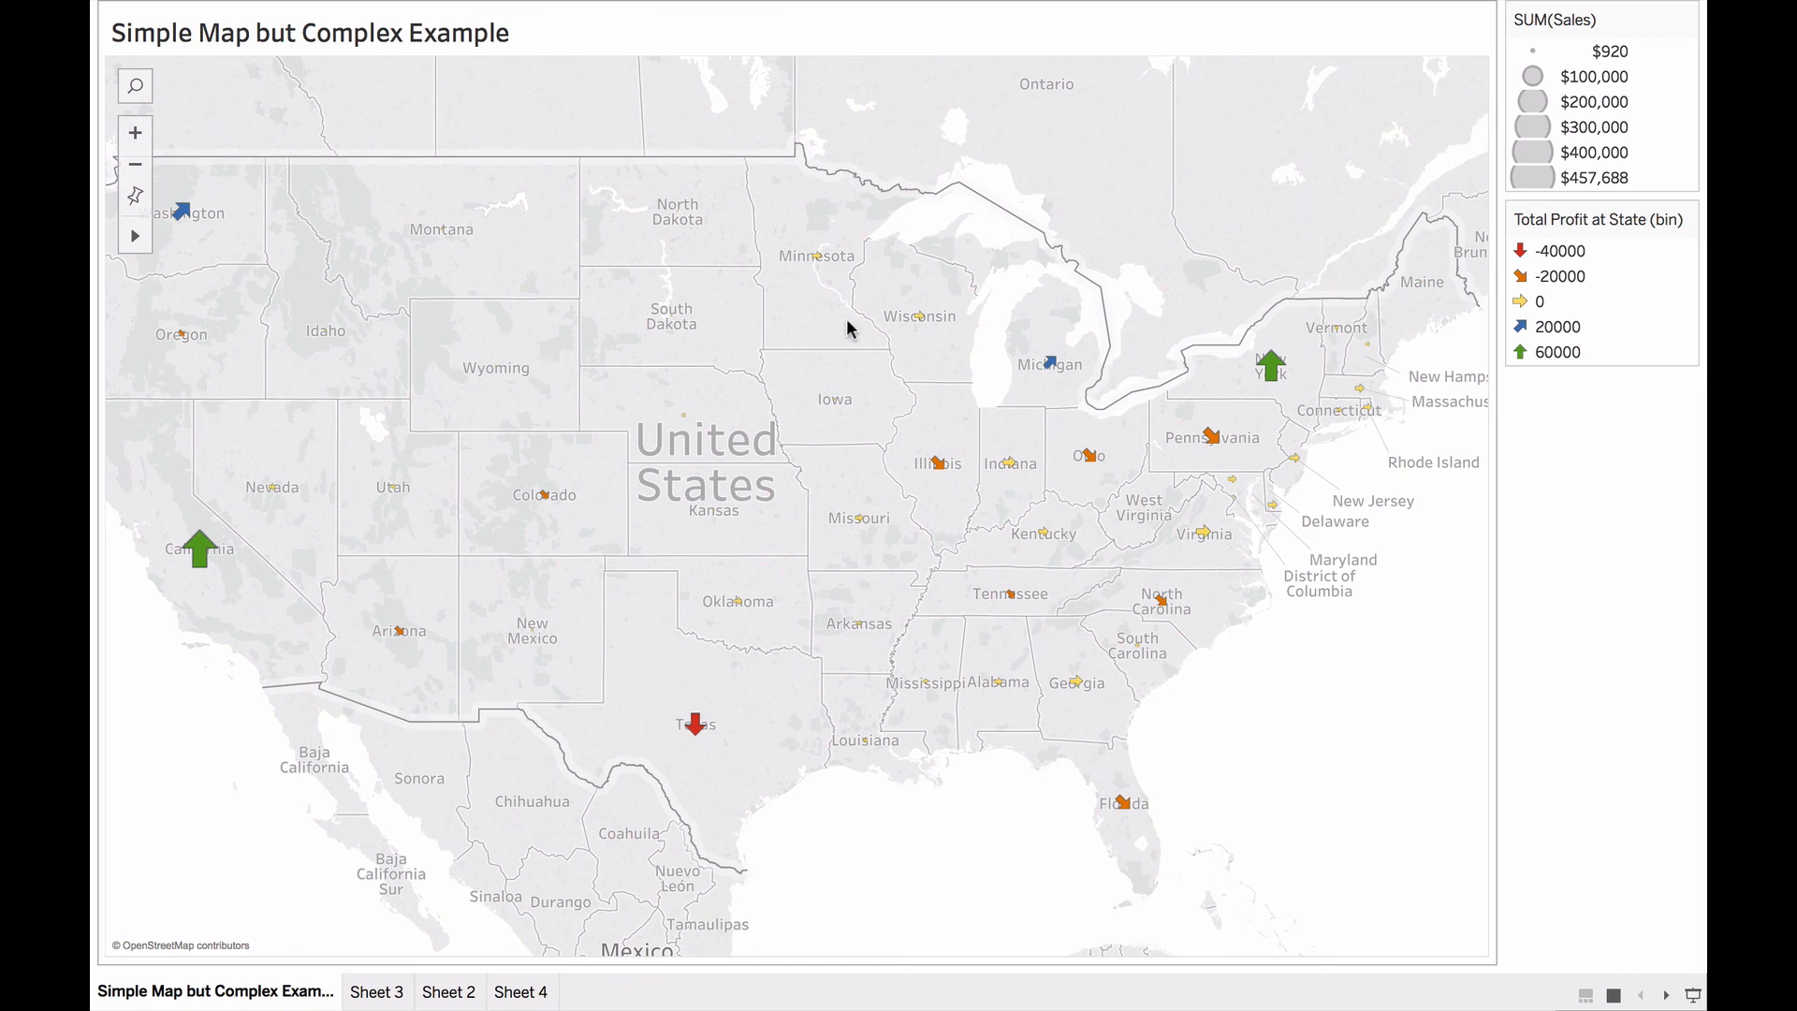
mouse_move(198, 552)
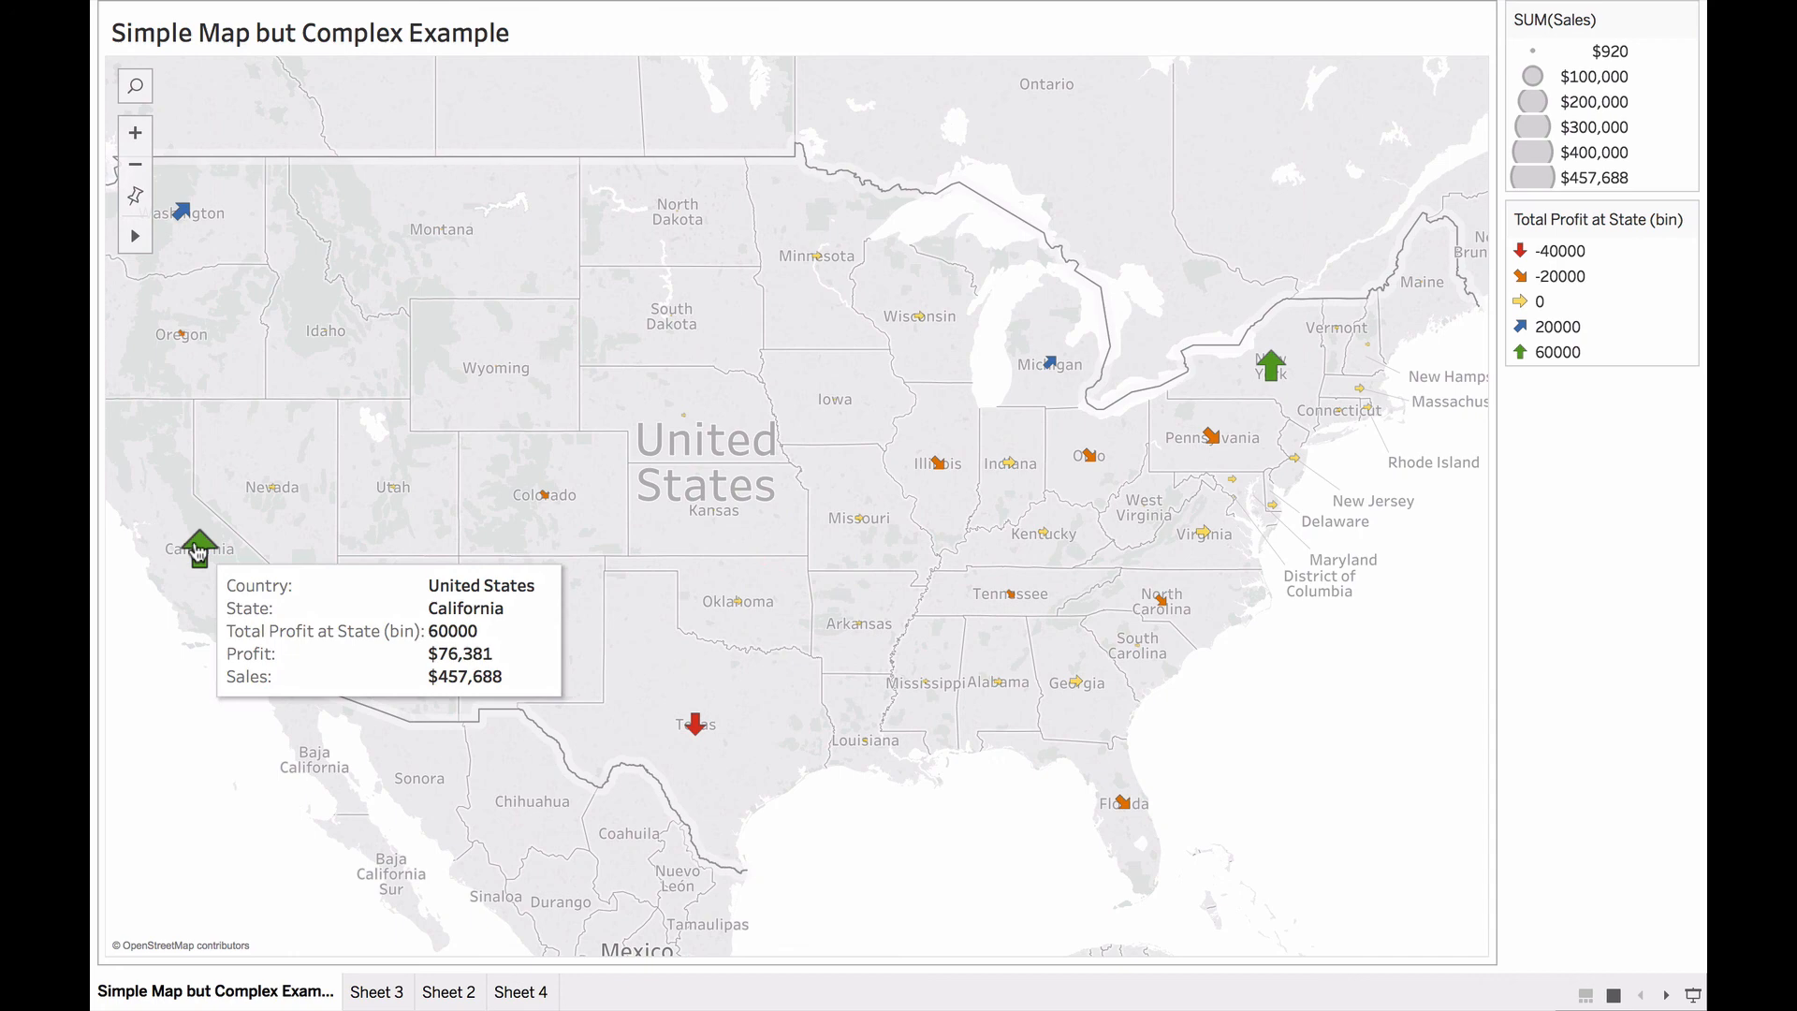
mouse_move(704, 726)
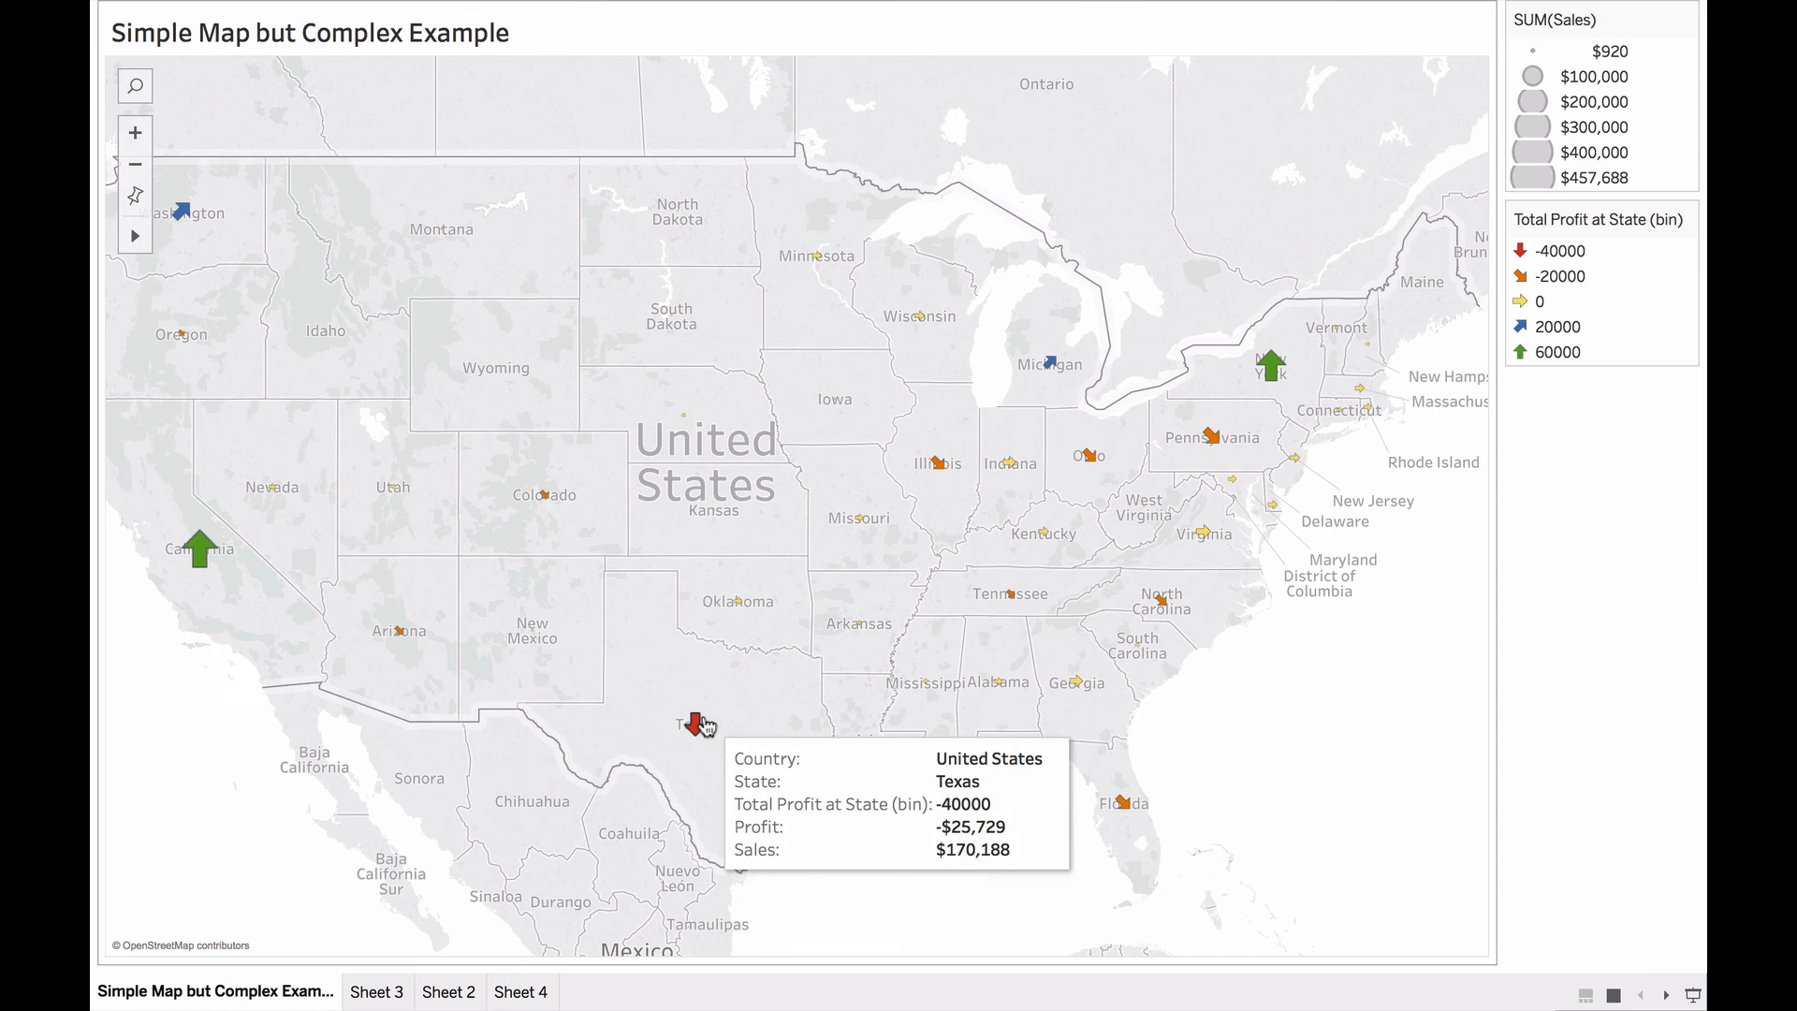
Enable highlighting for the Total Profit at State (bin) legend and highlight the states of each bin in turn, from -40000 to 60000.
mouse_move(1568, 256)
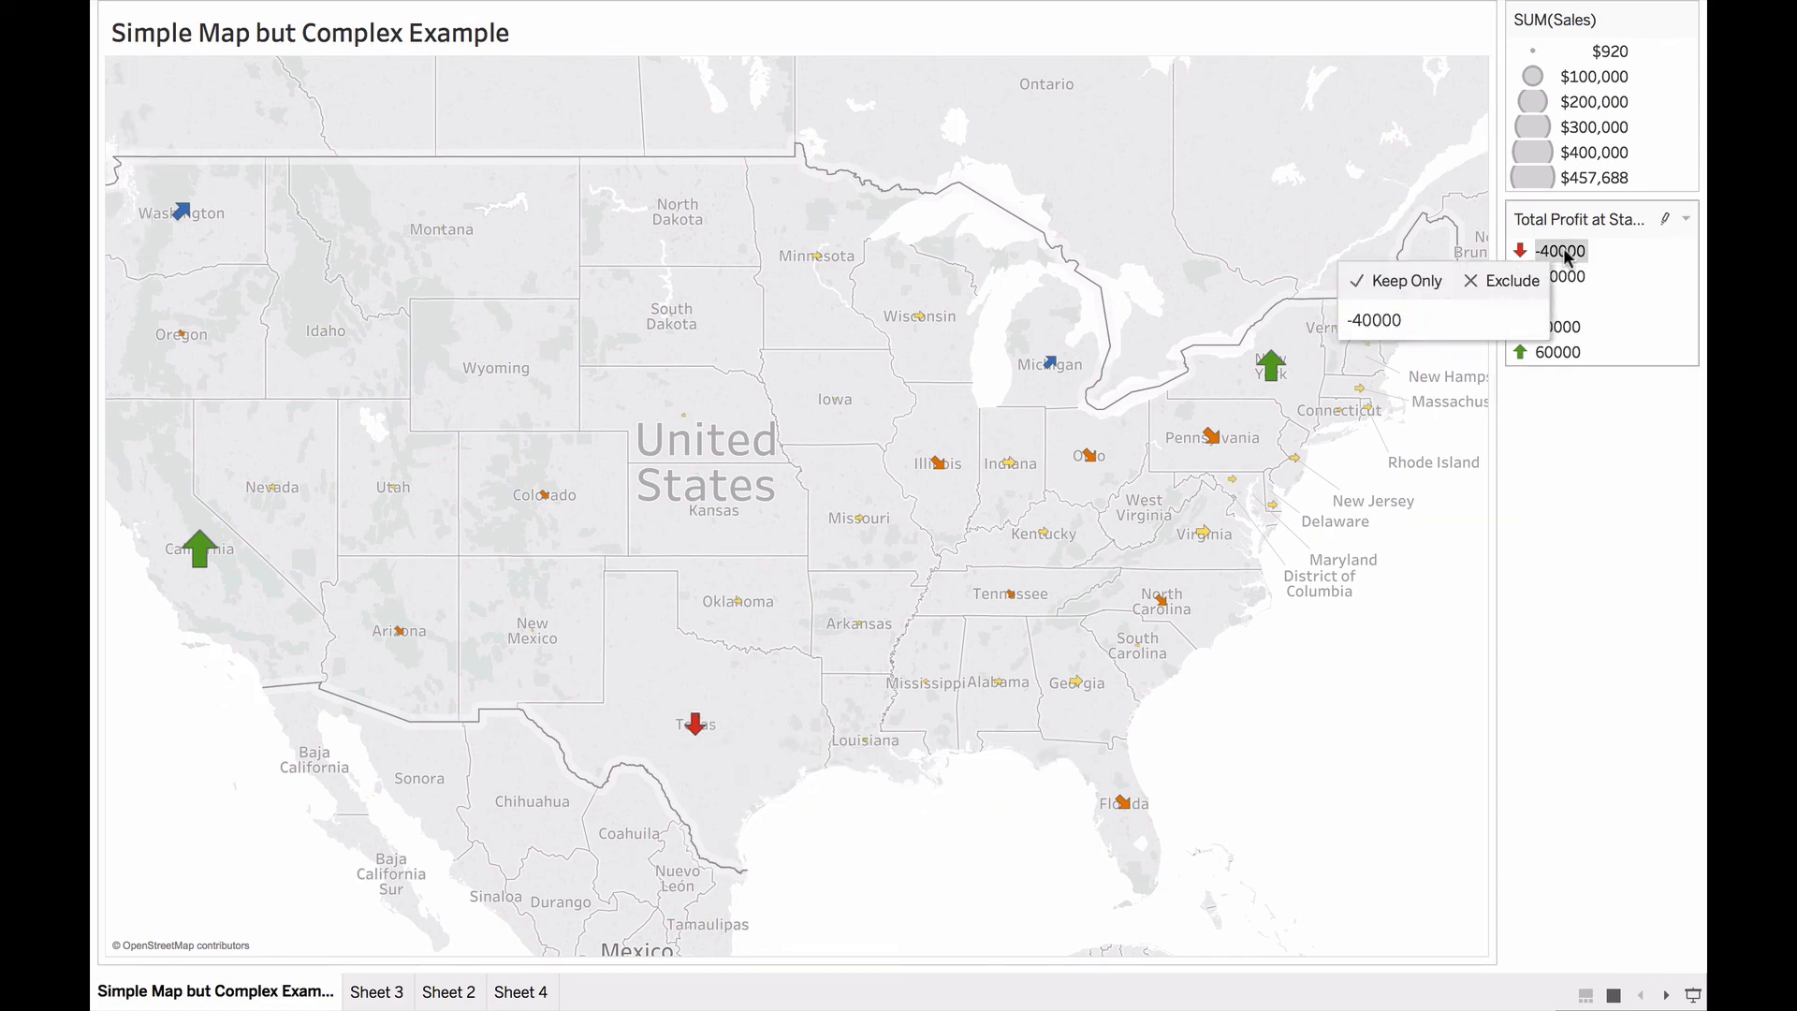
click(1666, 220)
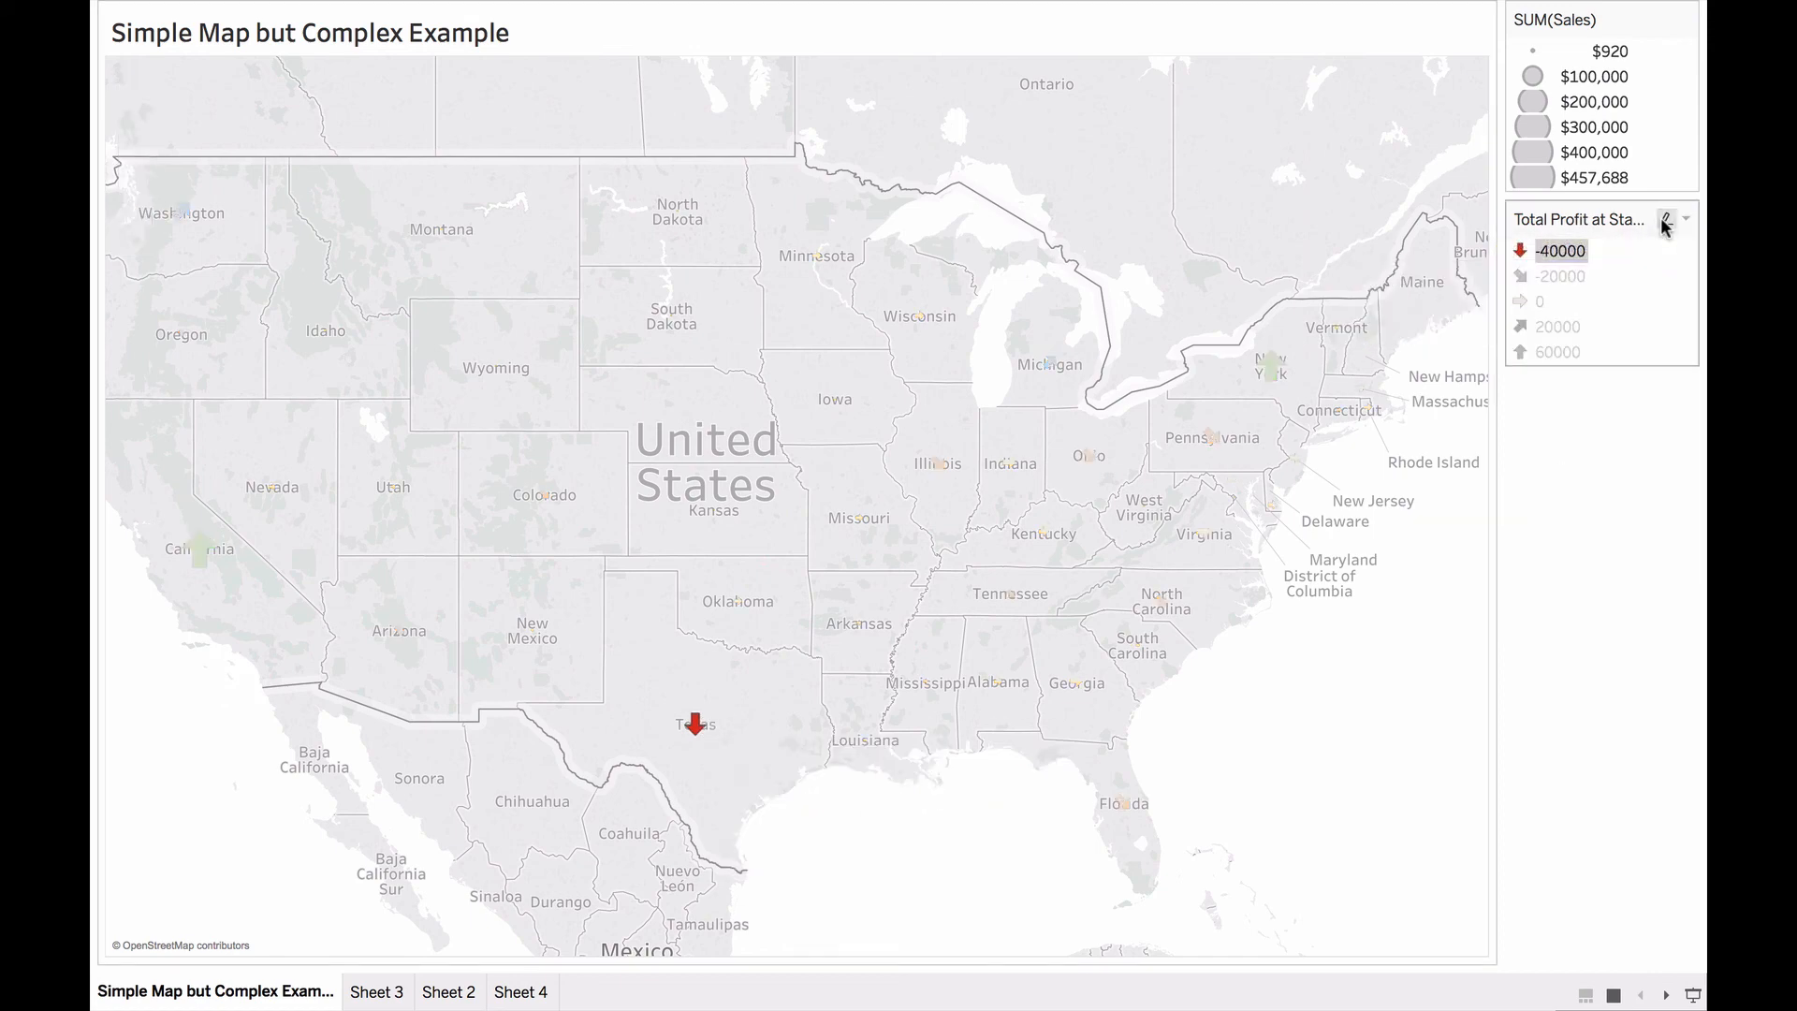
click(1580, 277)
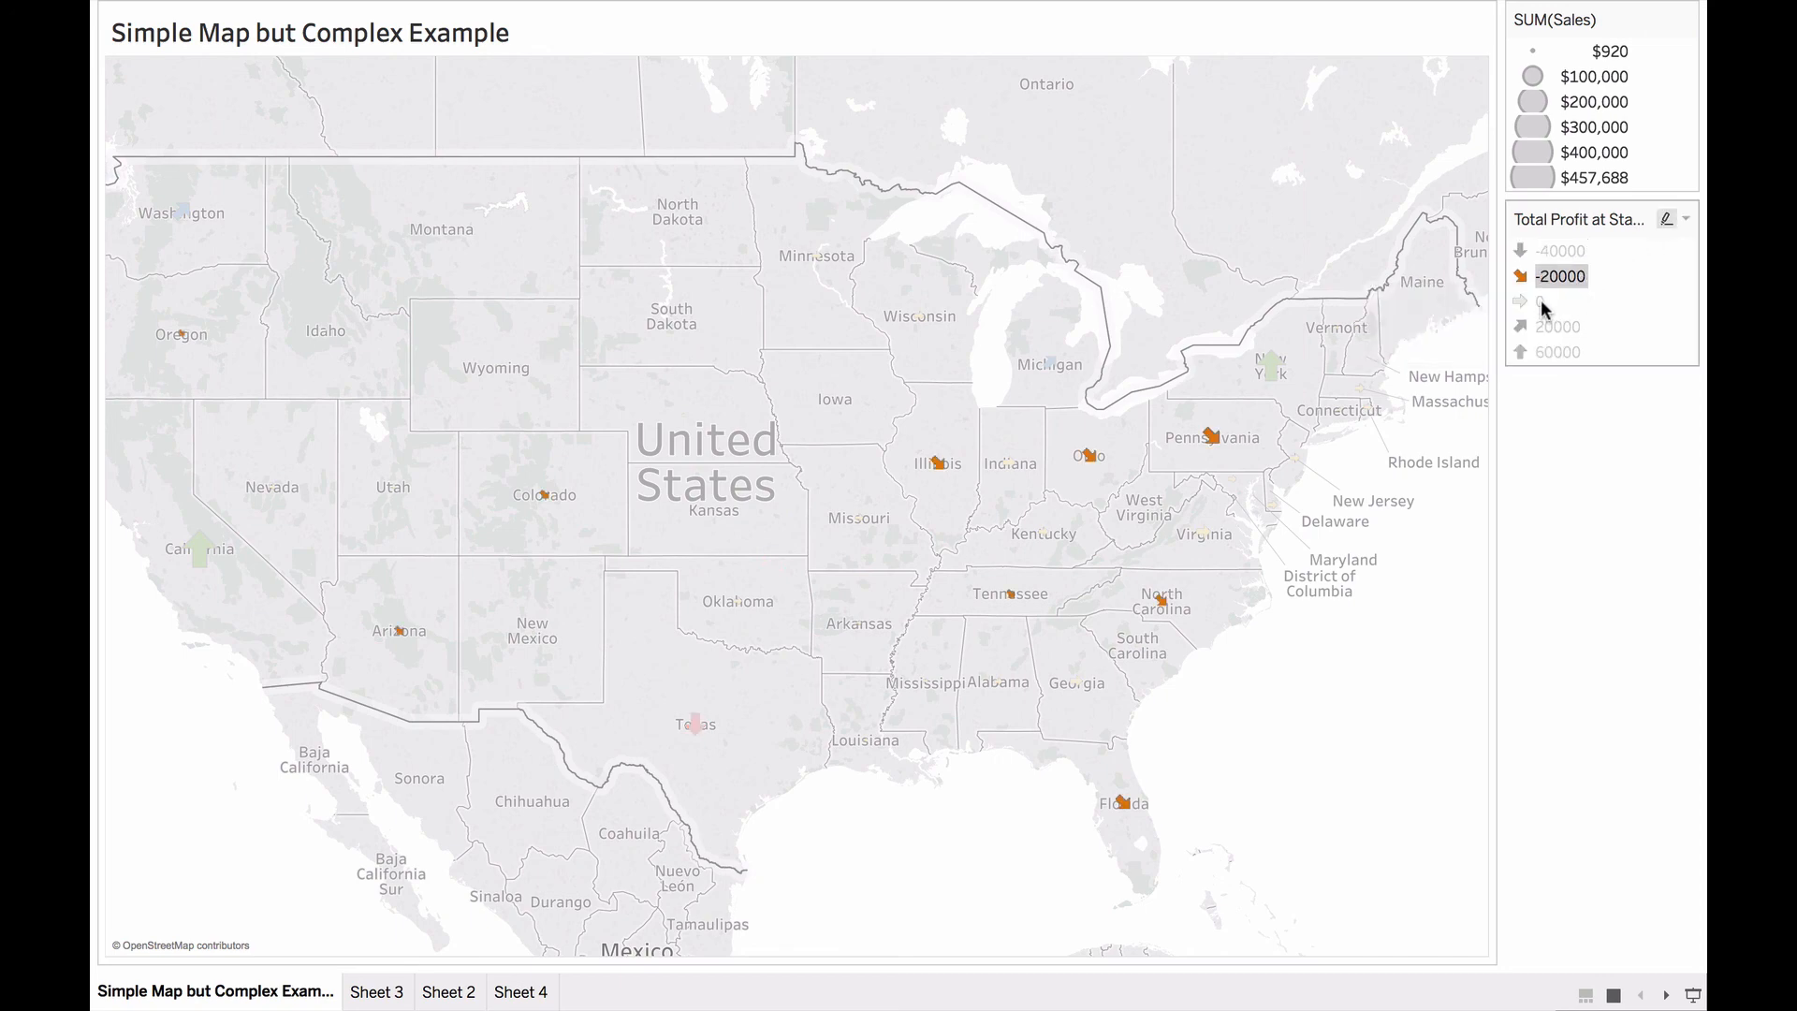
click(1541, 300)
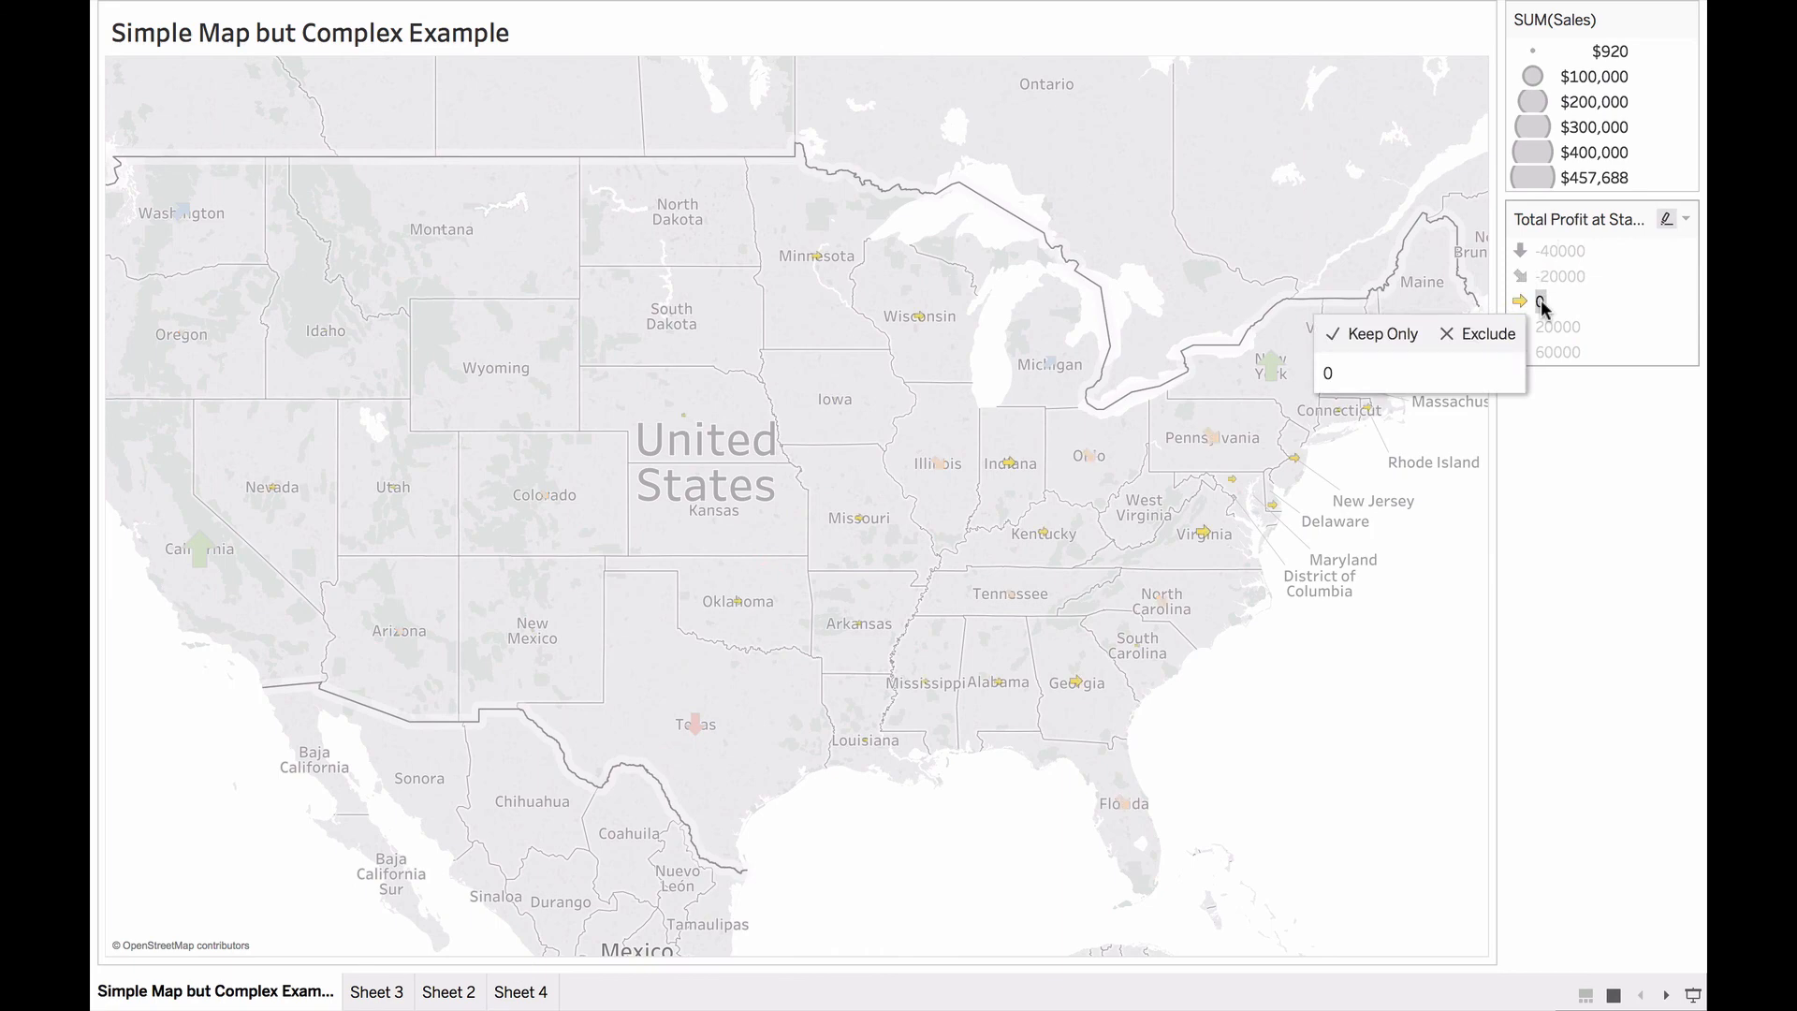
click(1565, 329)
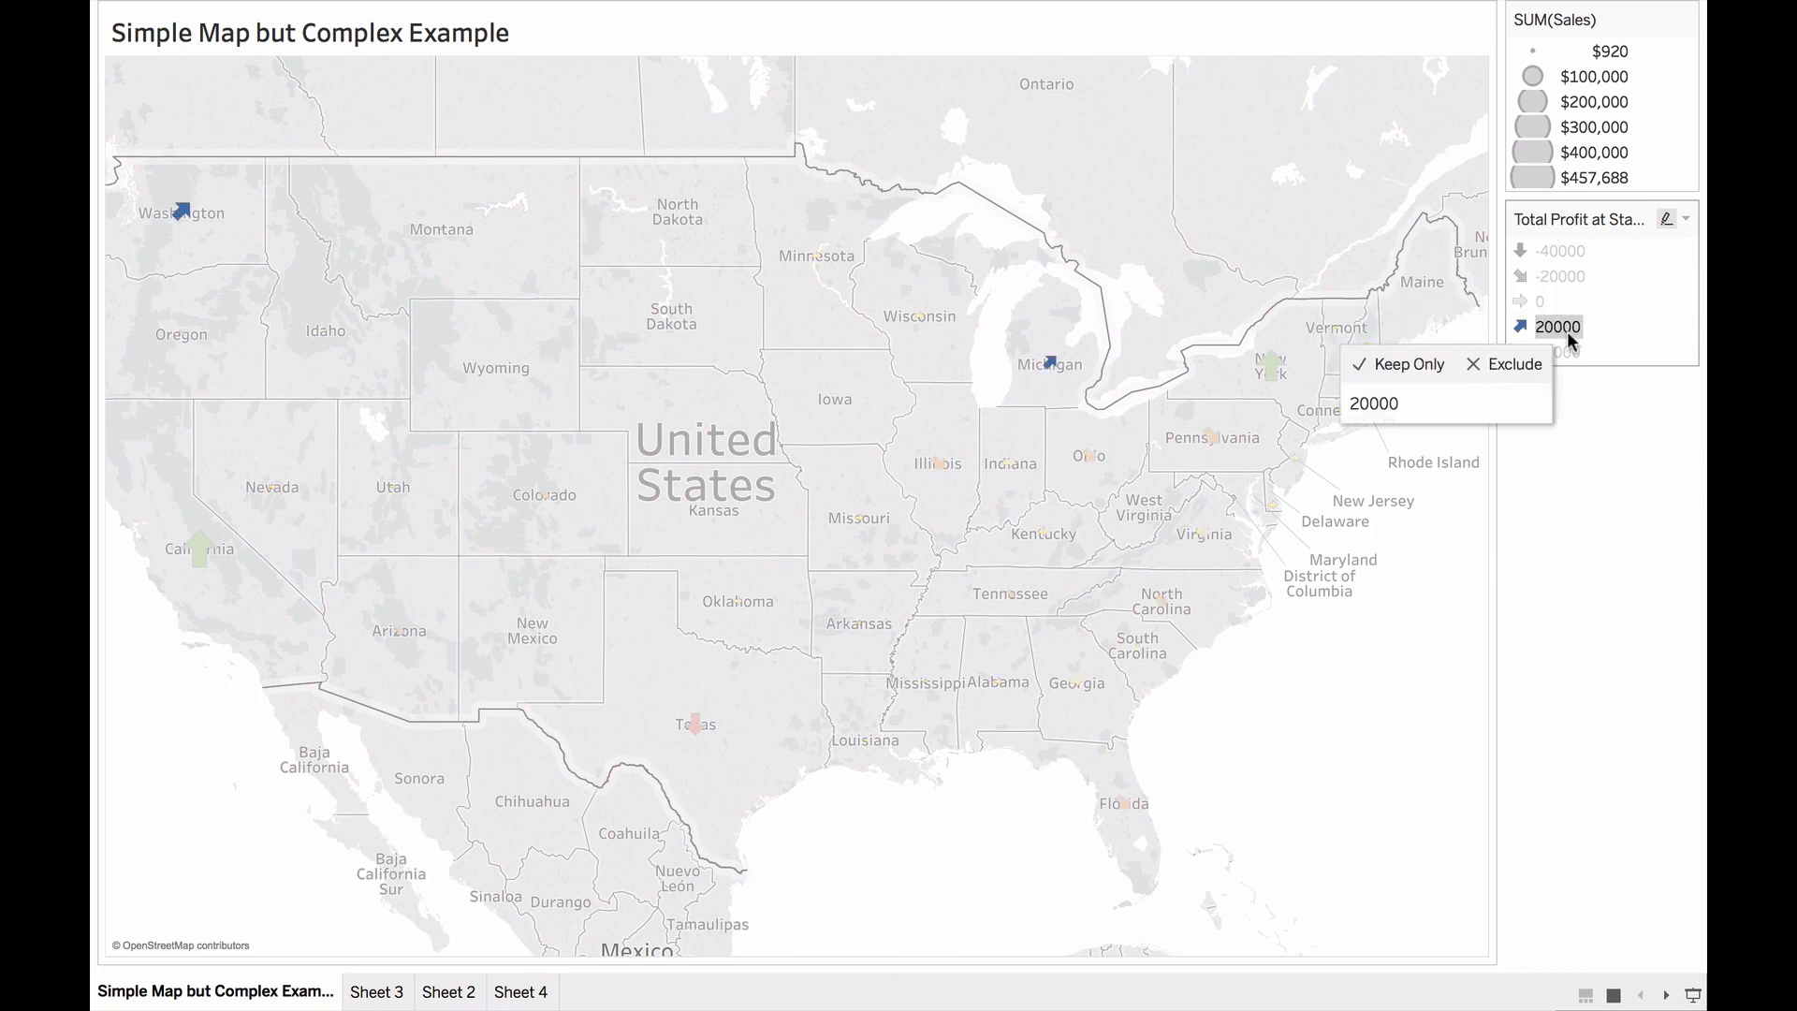
click(1569, 353)
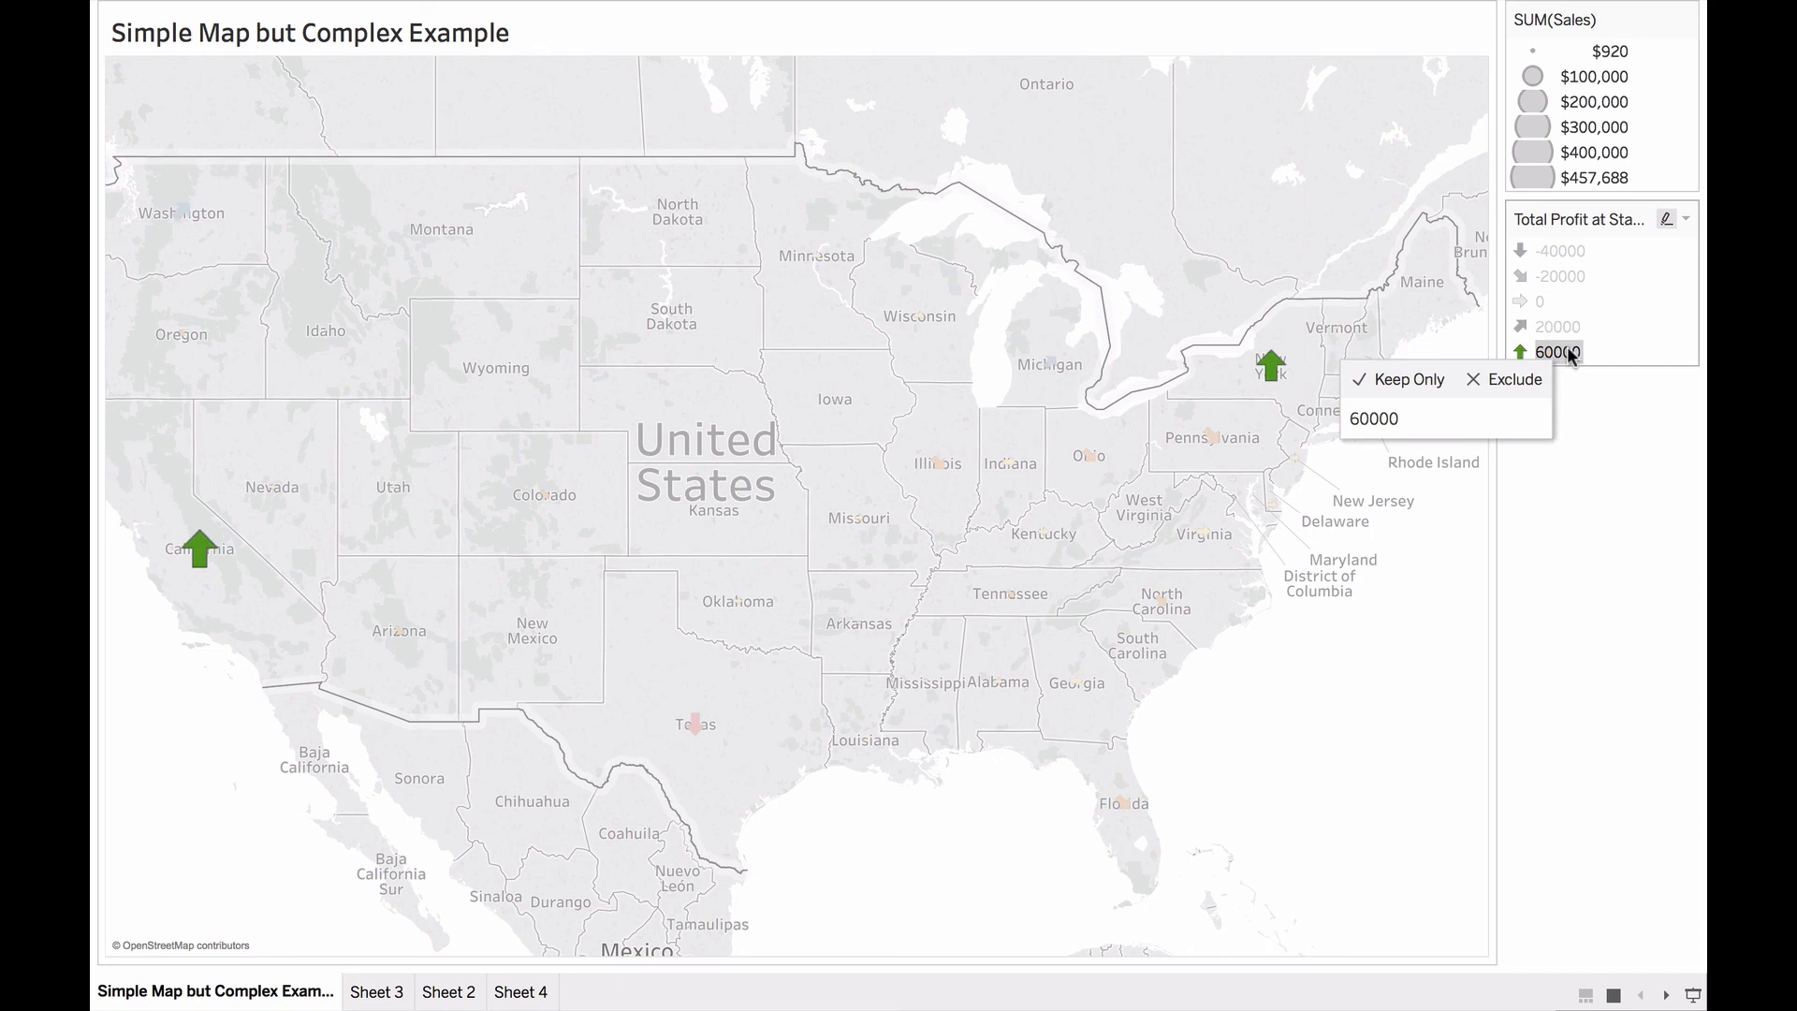
click(1571, 330)
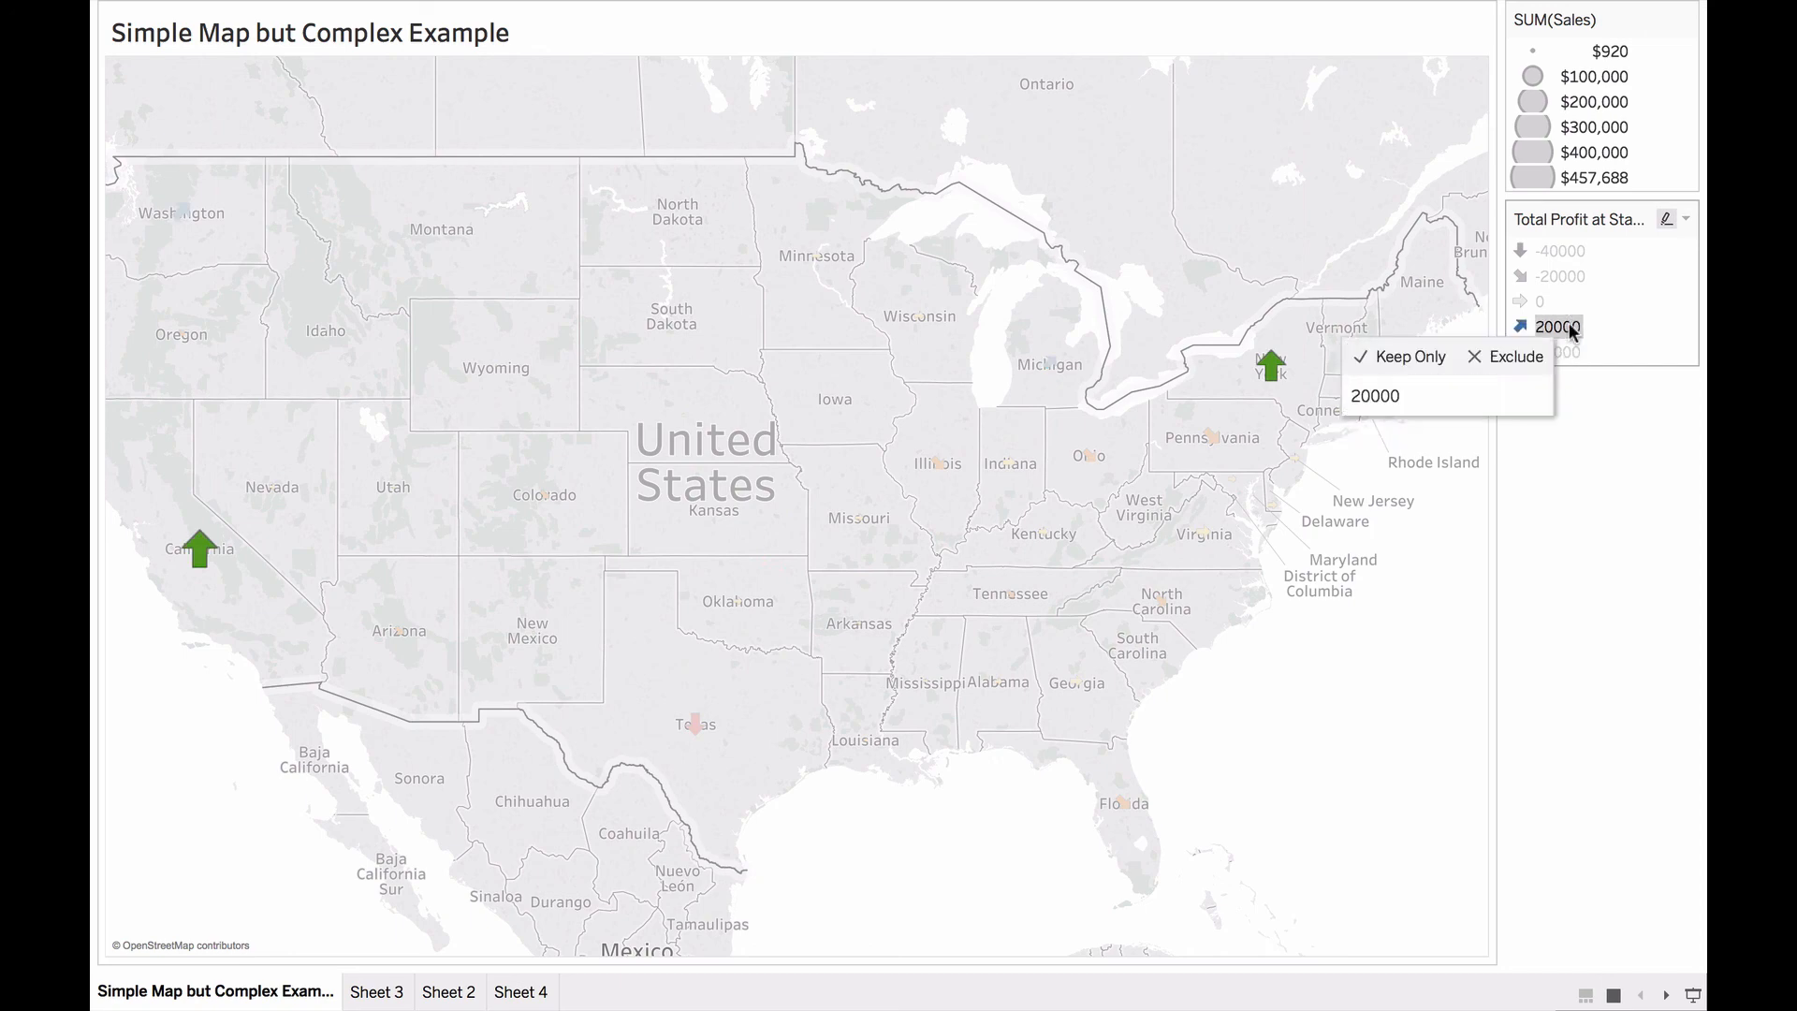
click(1573, 330)
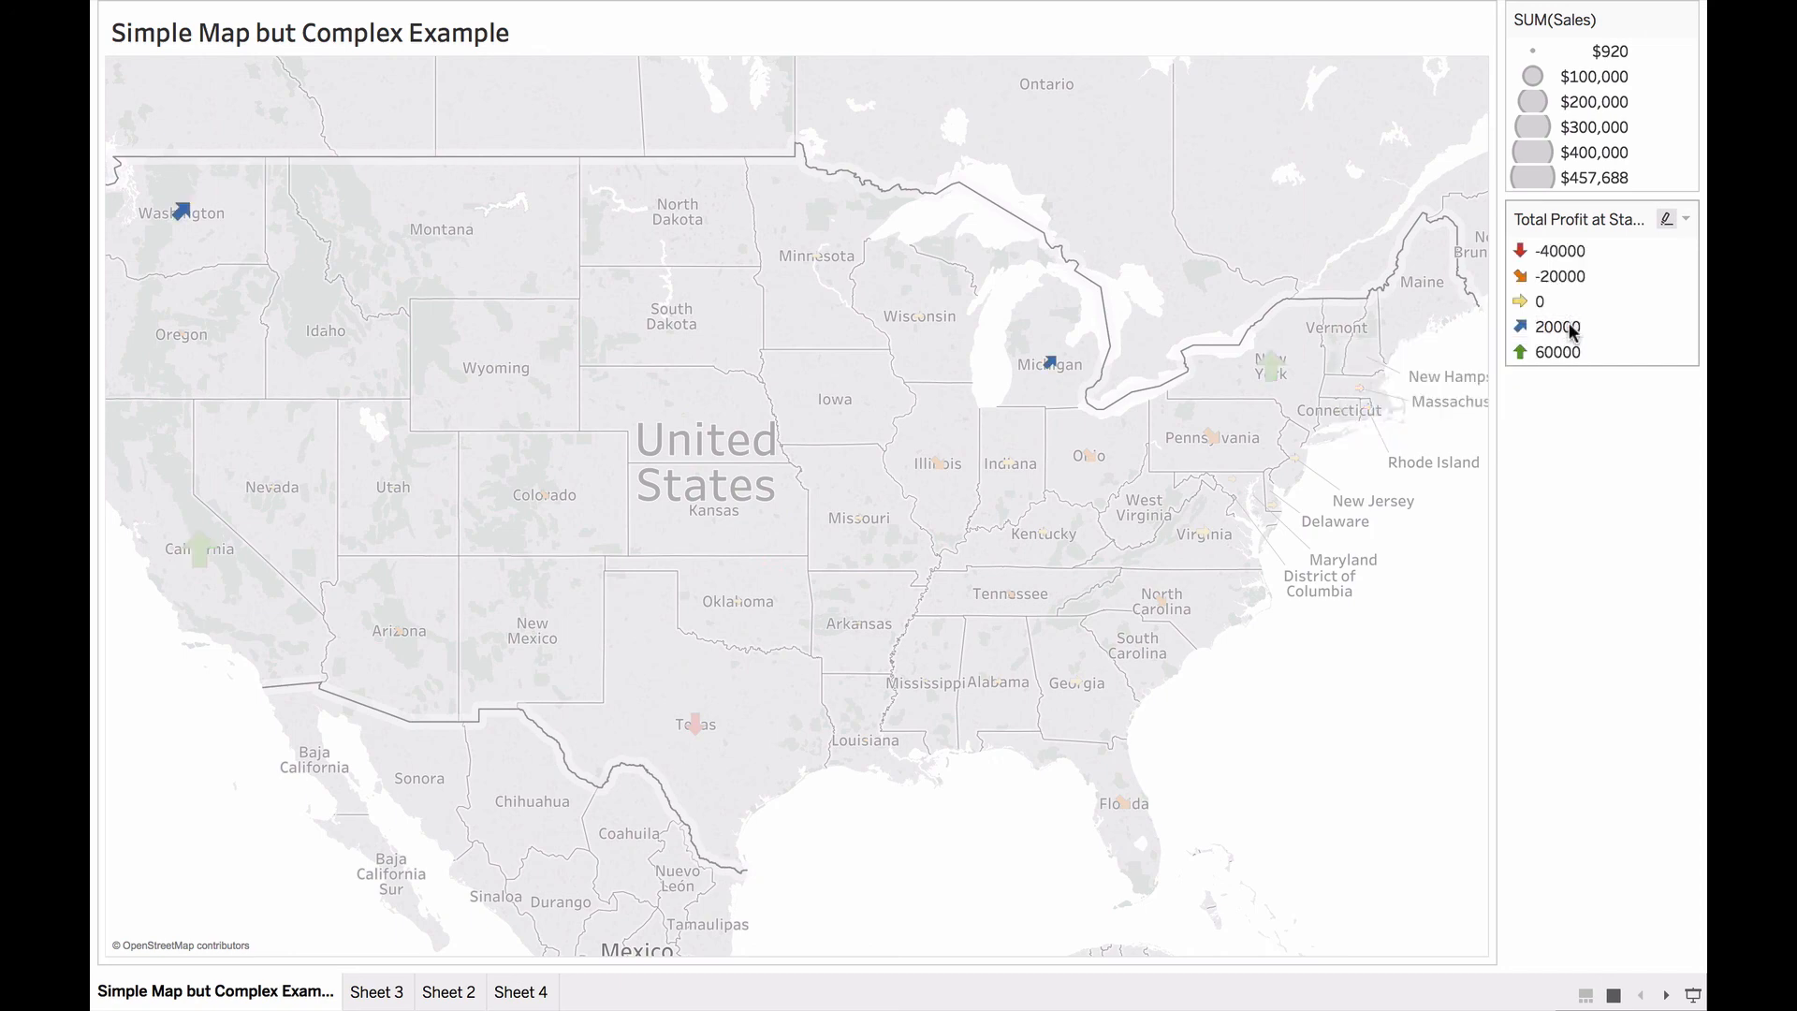